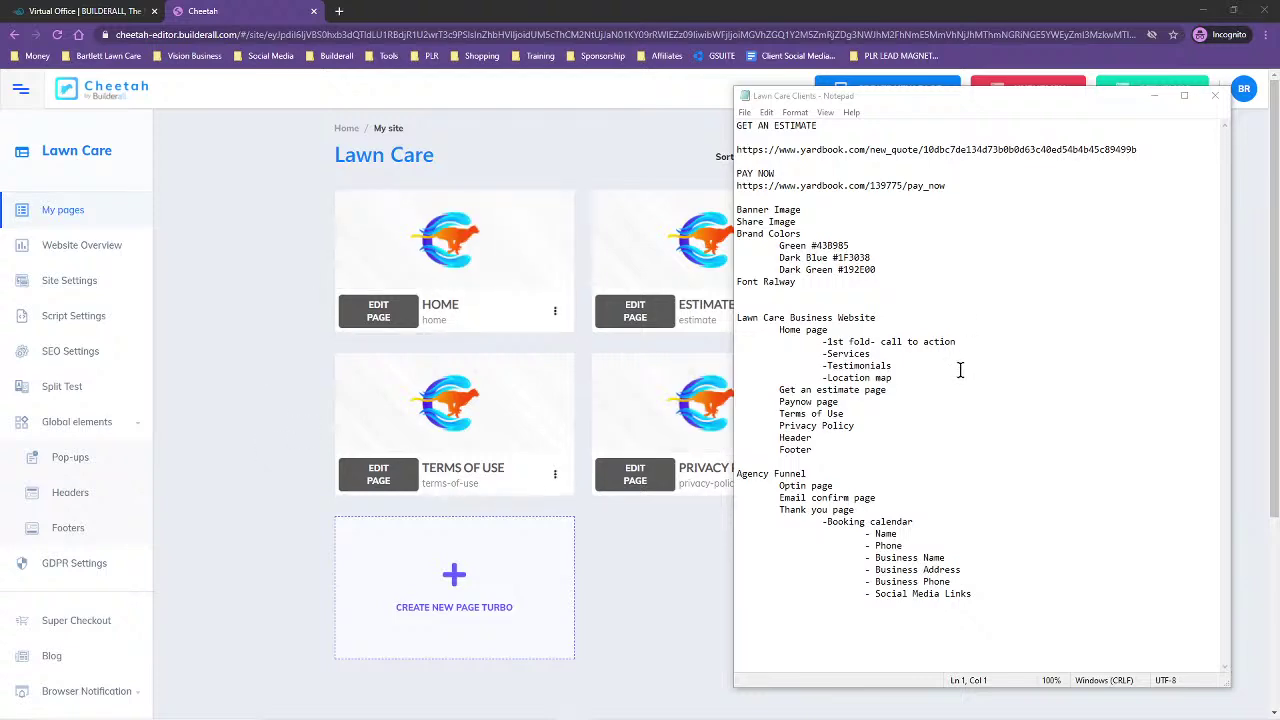
# - Switch to the Local Business Digital Marketing course and open the Getting clients for your agency (case study) section
pyautogui.moveTo(1279, 30); pyautogui.dragTo(342, 14)
pyautogui.click(633, 12)
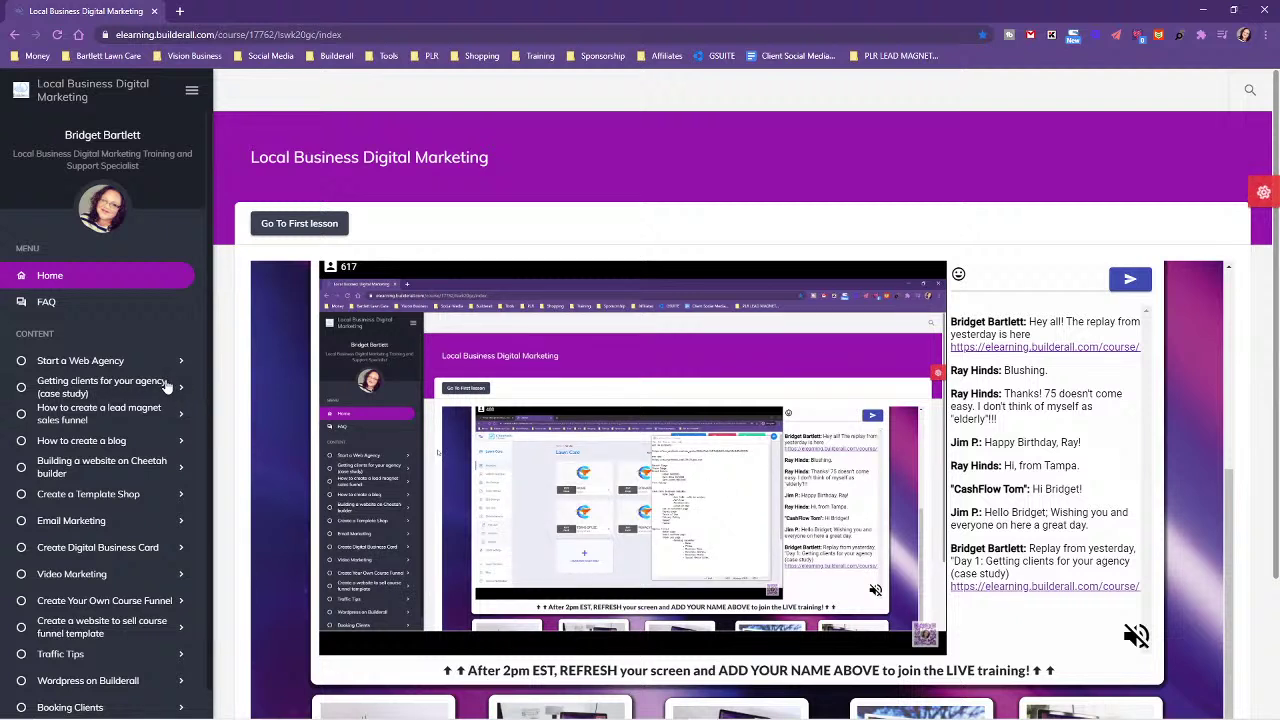
pyautogui.click(168, 387)
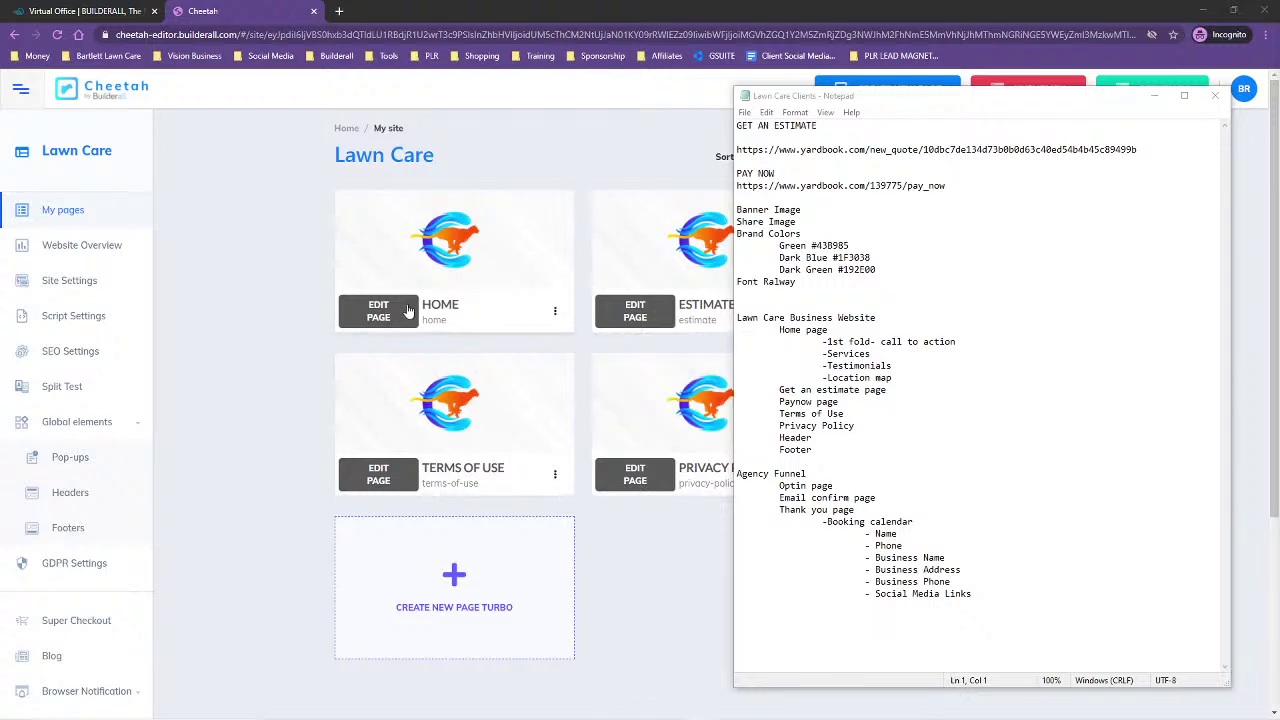
# - Switch to Canva and close the open untitled presentation design
pyautogui.moveTo(752, 708)
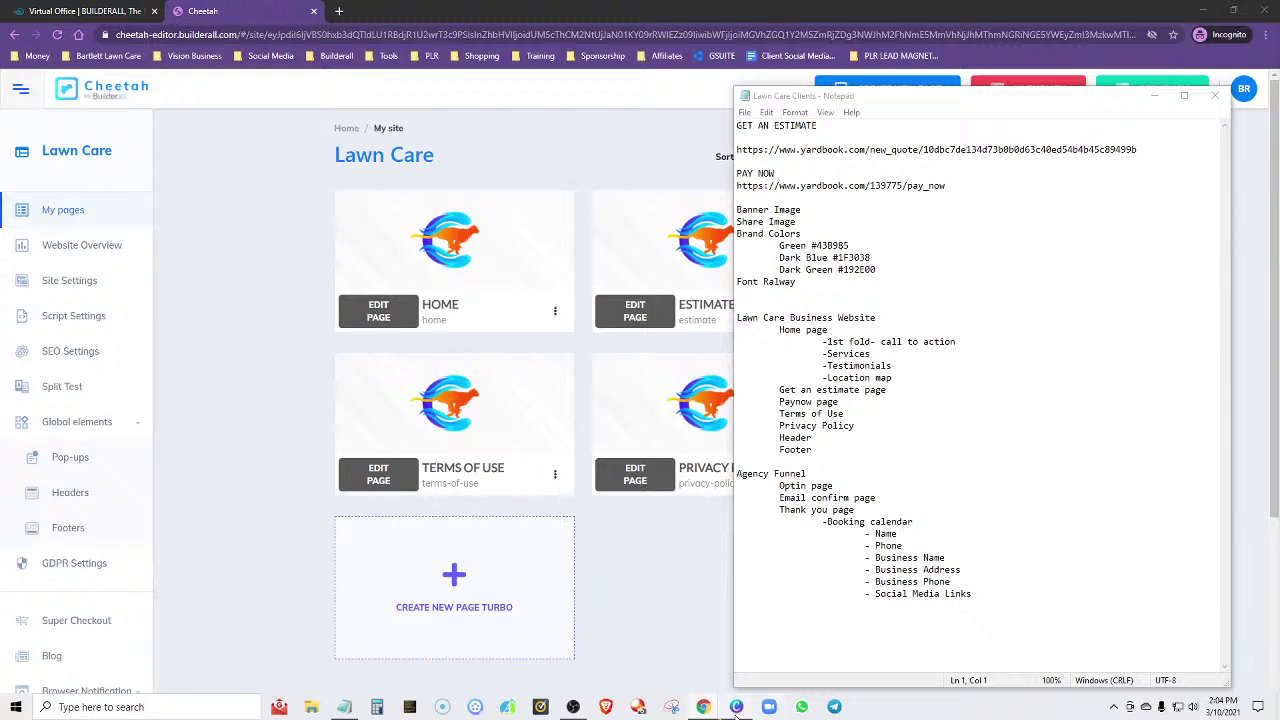
pyautogui.click(736, 707)
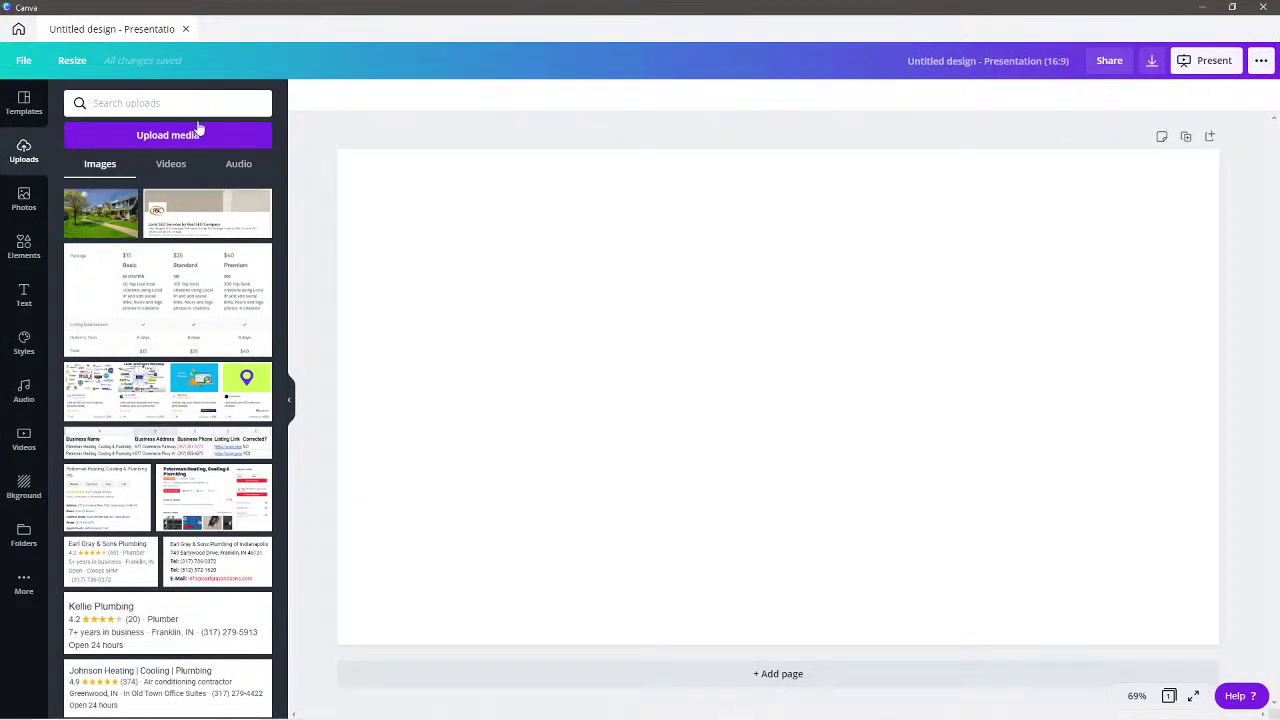
pyautogui.click(185, 28)
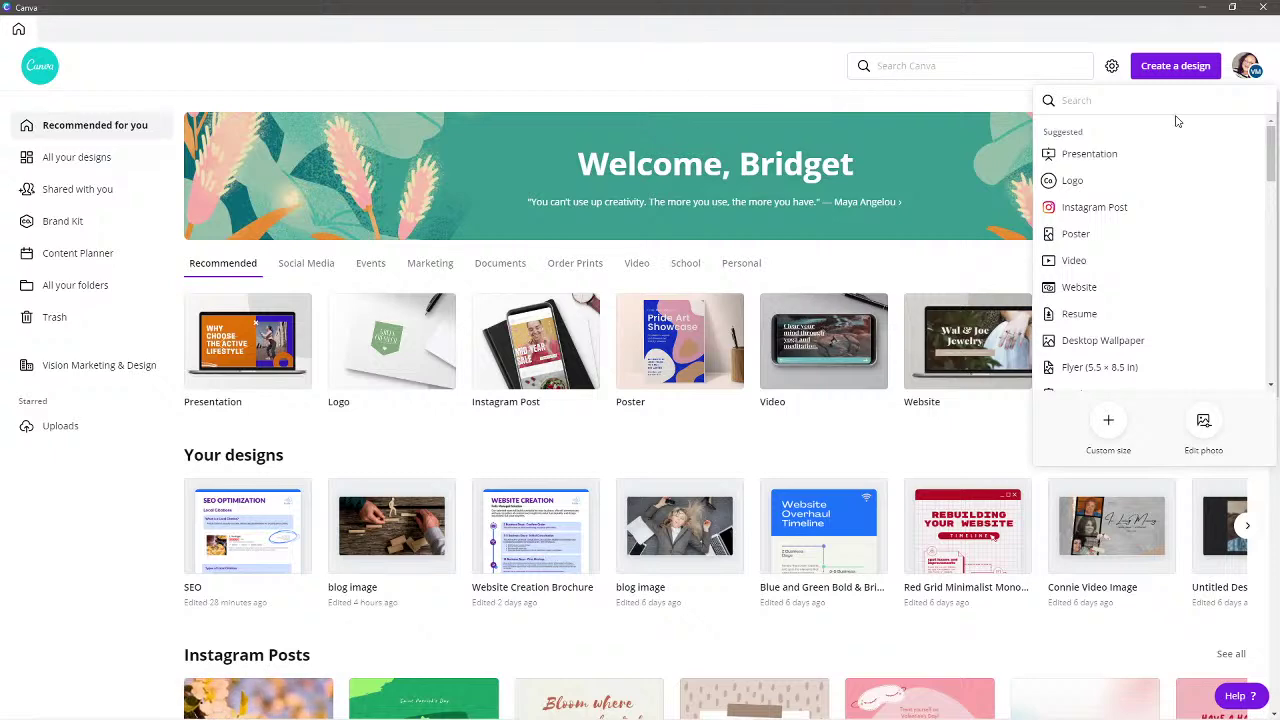
# - Create a new blank design with a custom size of 1500 x 1000 px
pyautogui.click(1188, 68)
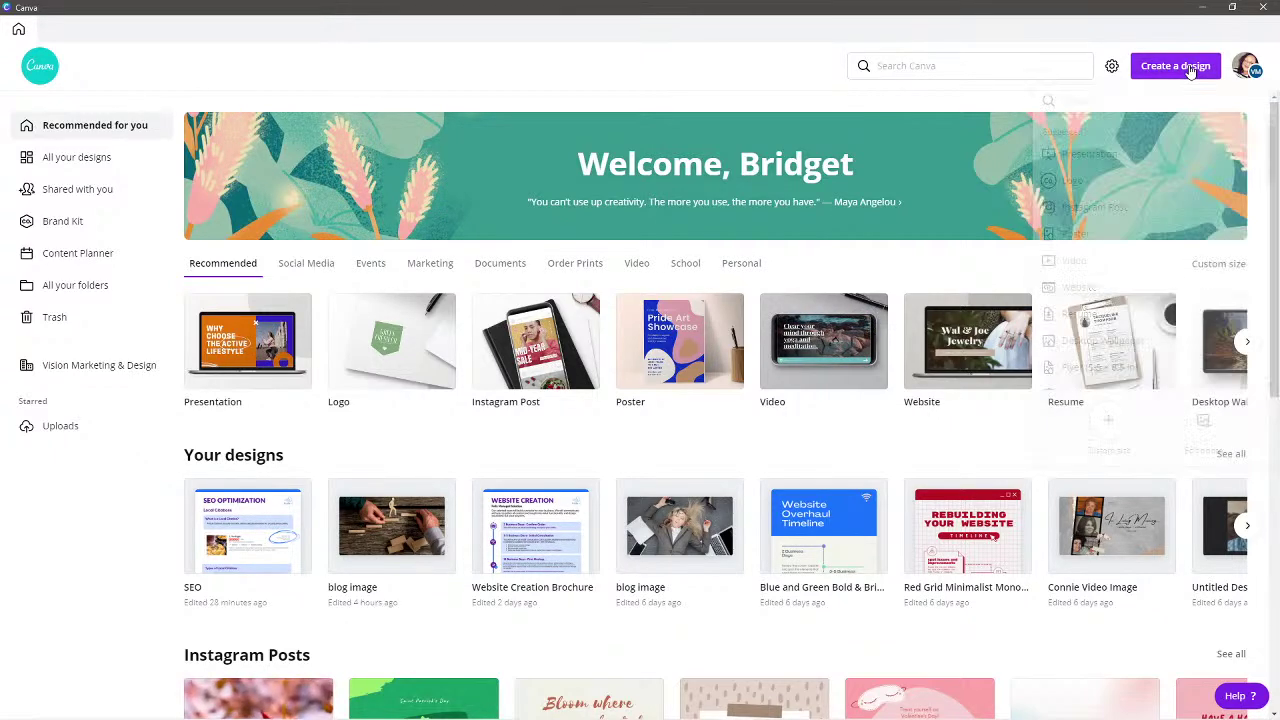
pyautogui.click(1178, 68)
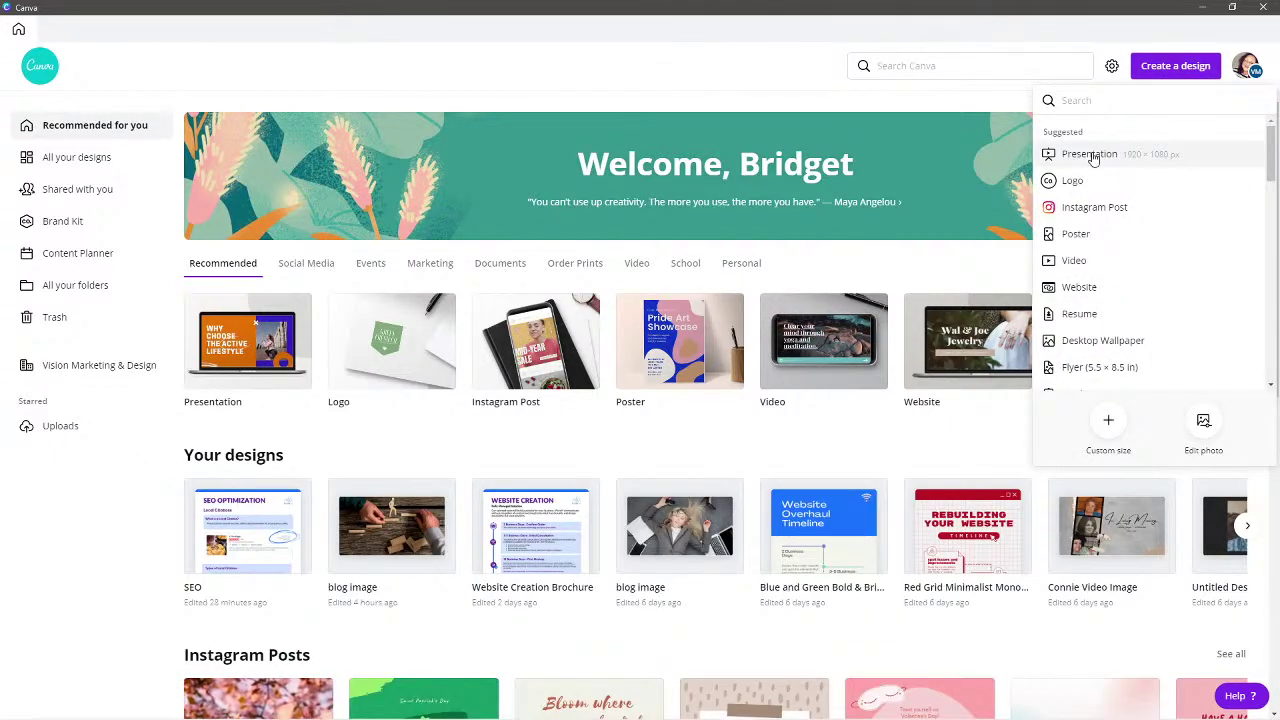
pyautogui.click(1106, 420)
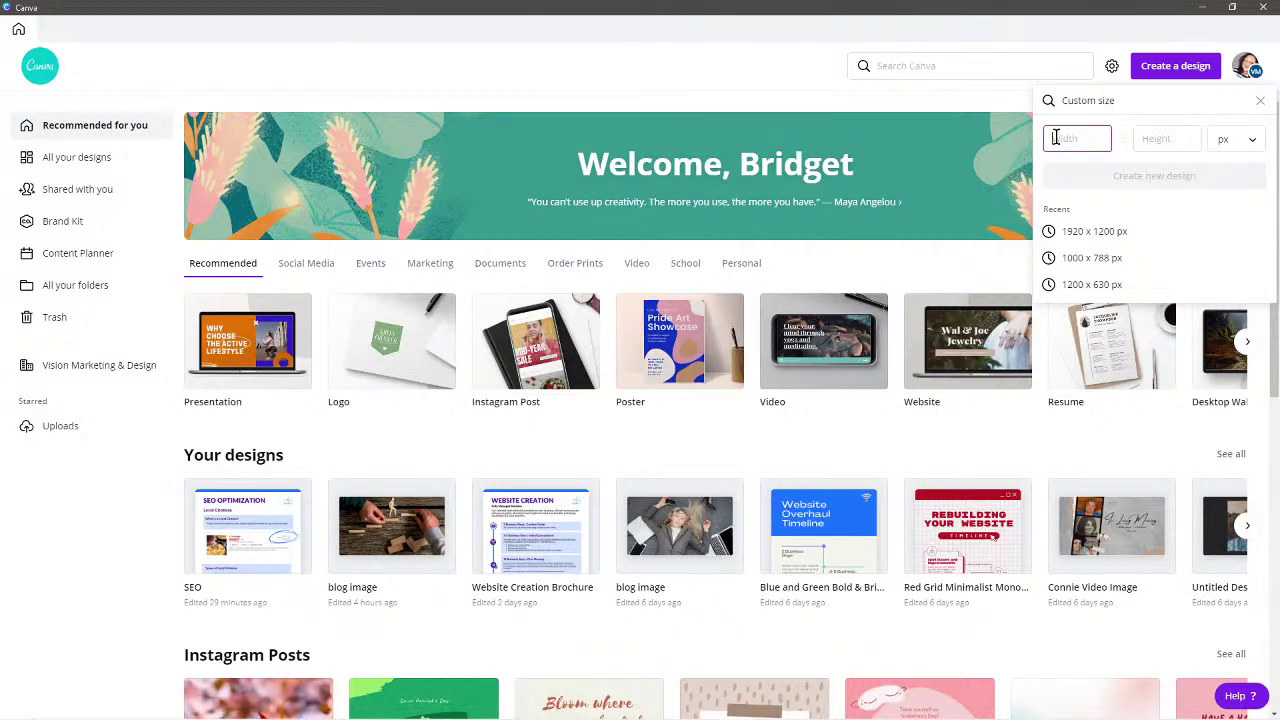
pyautogui.write('50')
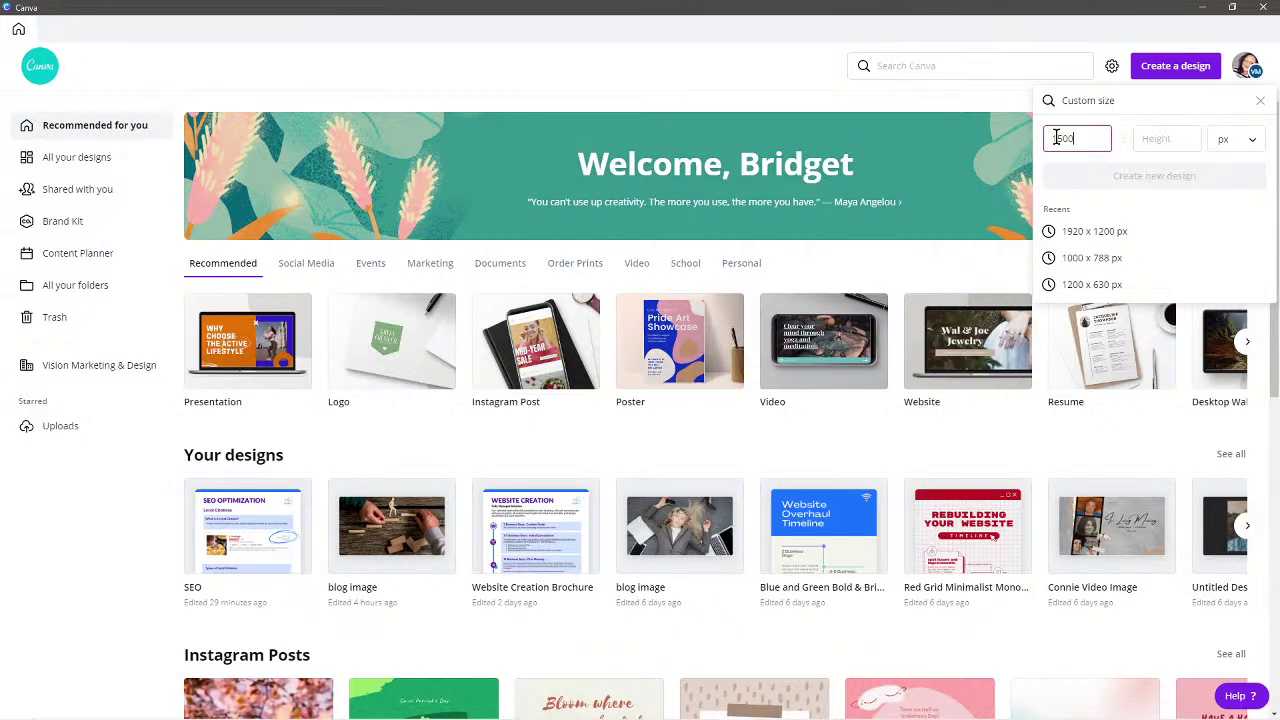
pyautogui.write('0')
pyautogui.click(1174, 134)
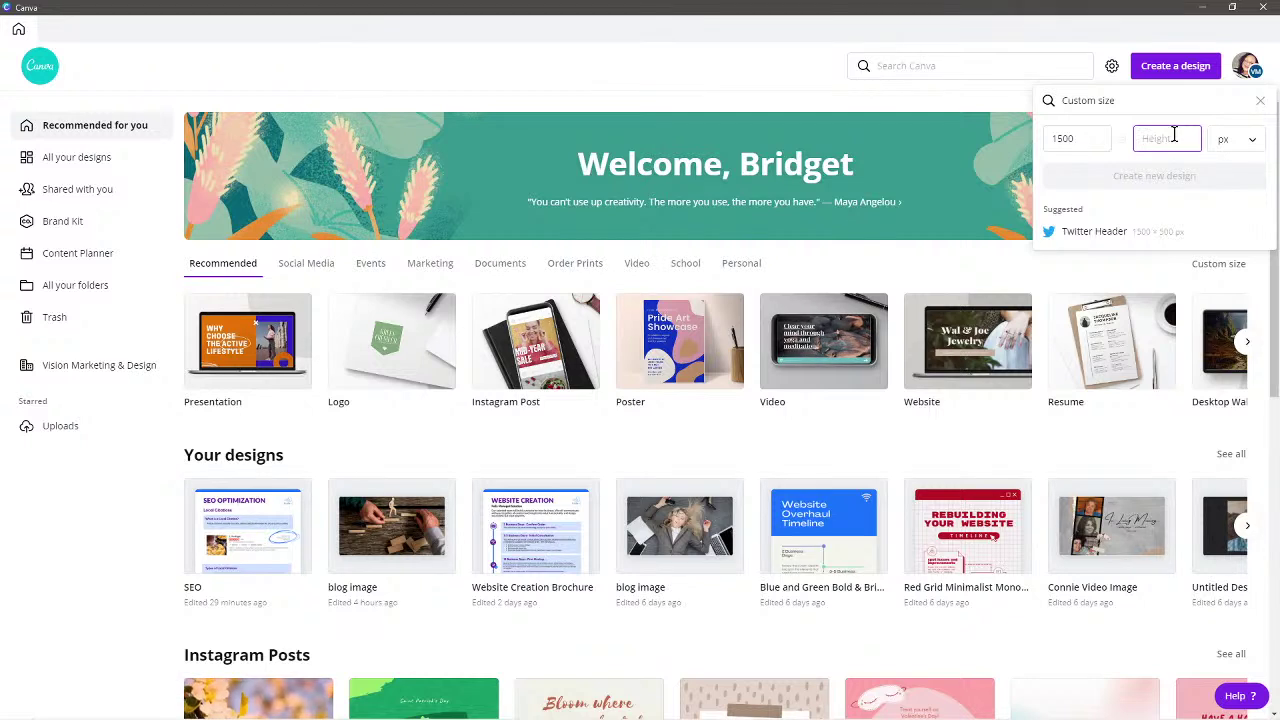
pyautogui.write('1000')
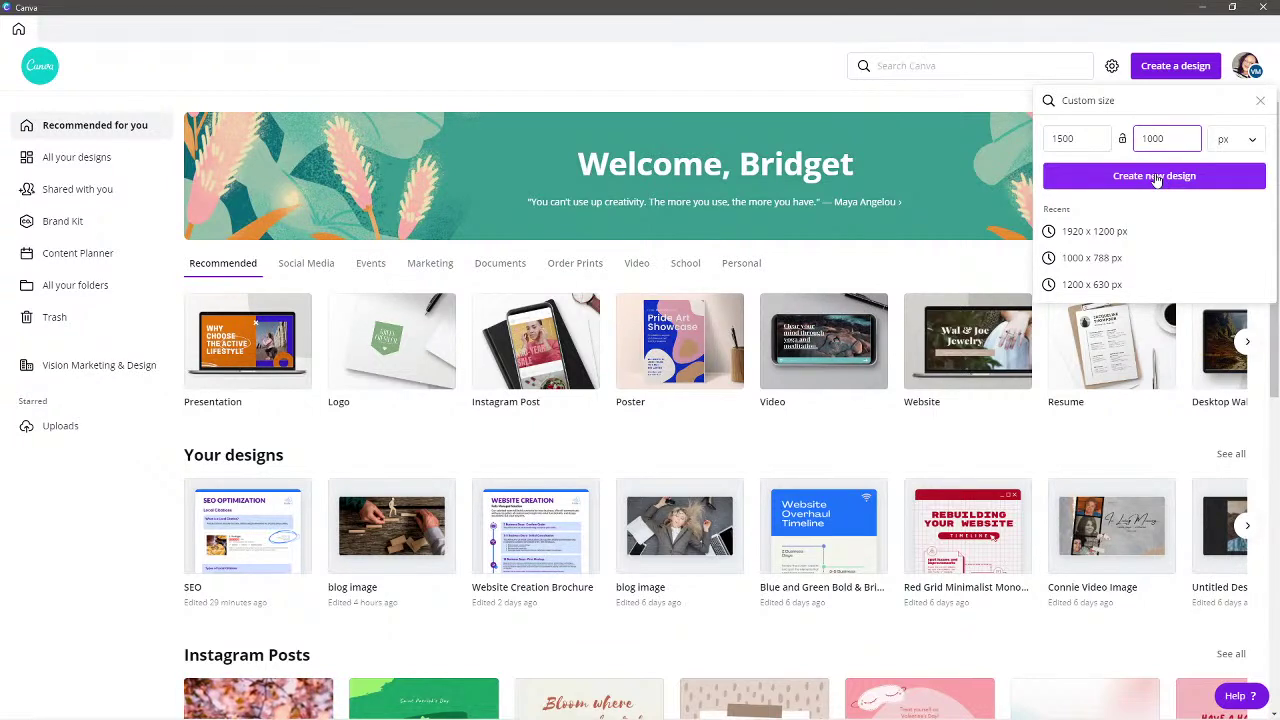
pyautogui.click(1157, 178)
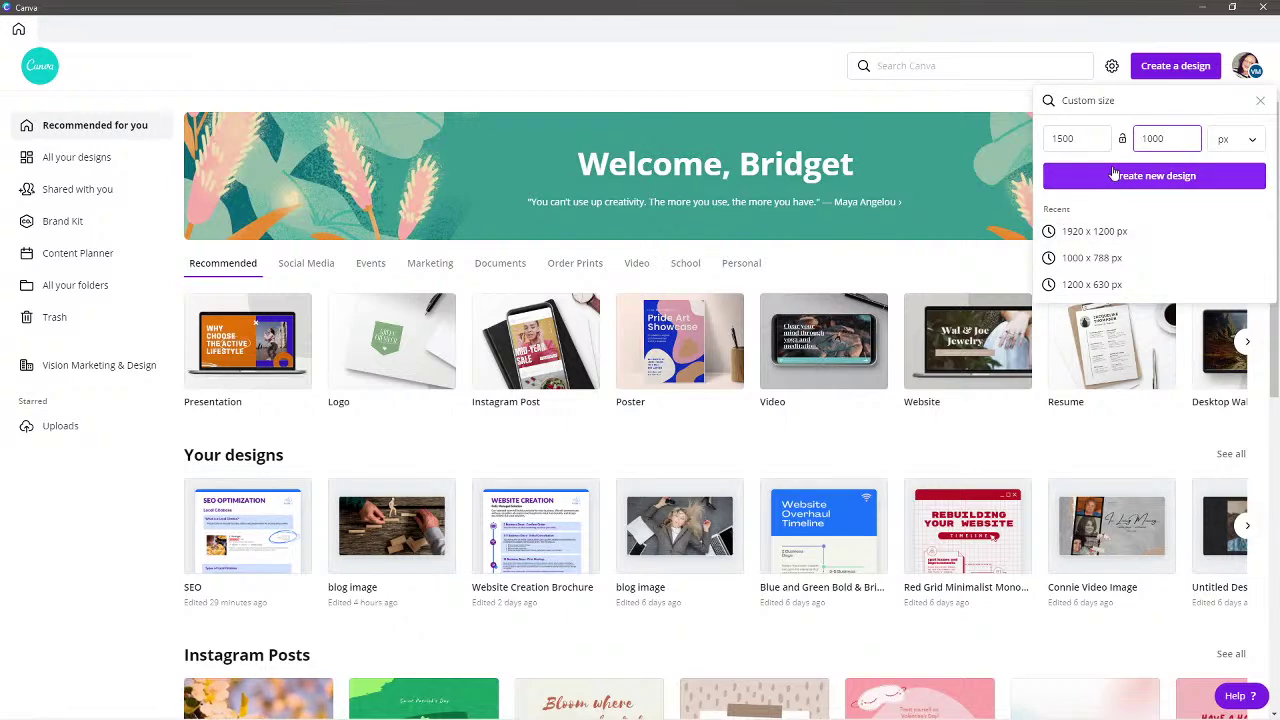
pyautogui.click(1151, 173)
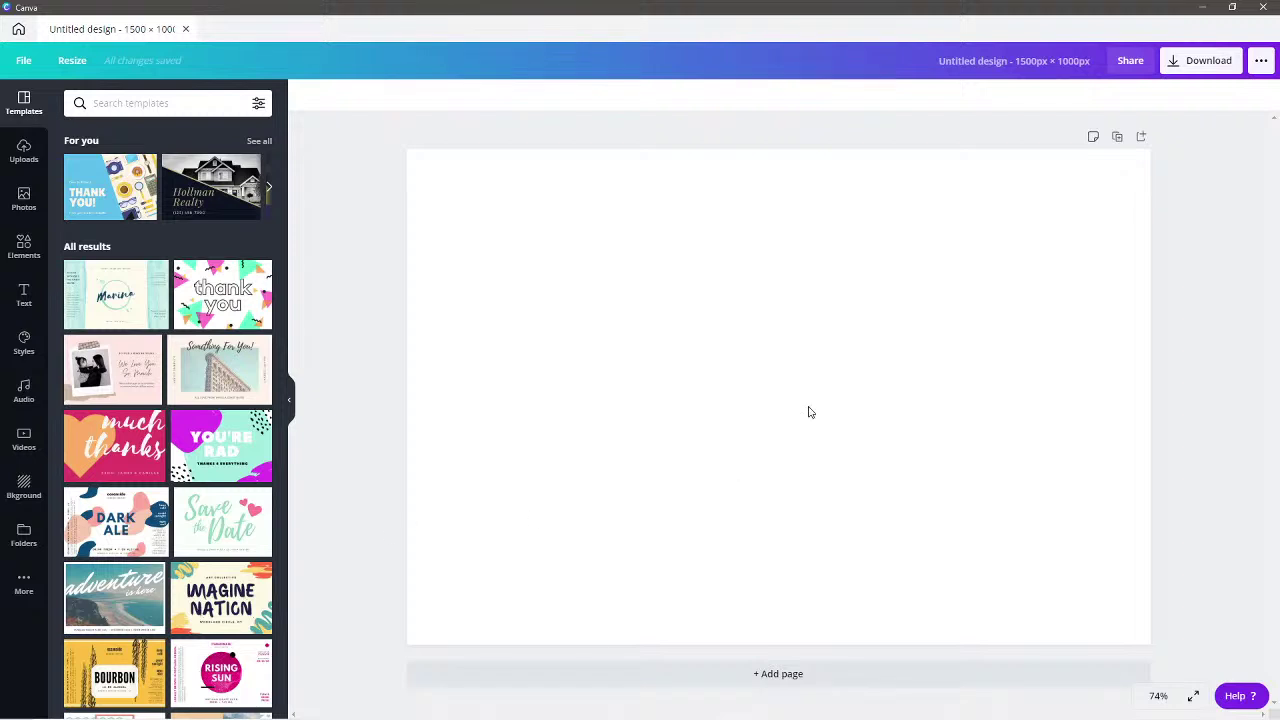
# - Add the uploaded house and lawn photo to the page and enlarge it to fill the whole canvas
pyautogui.click(23, 150)
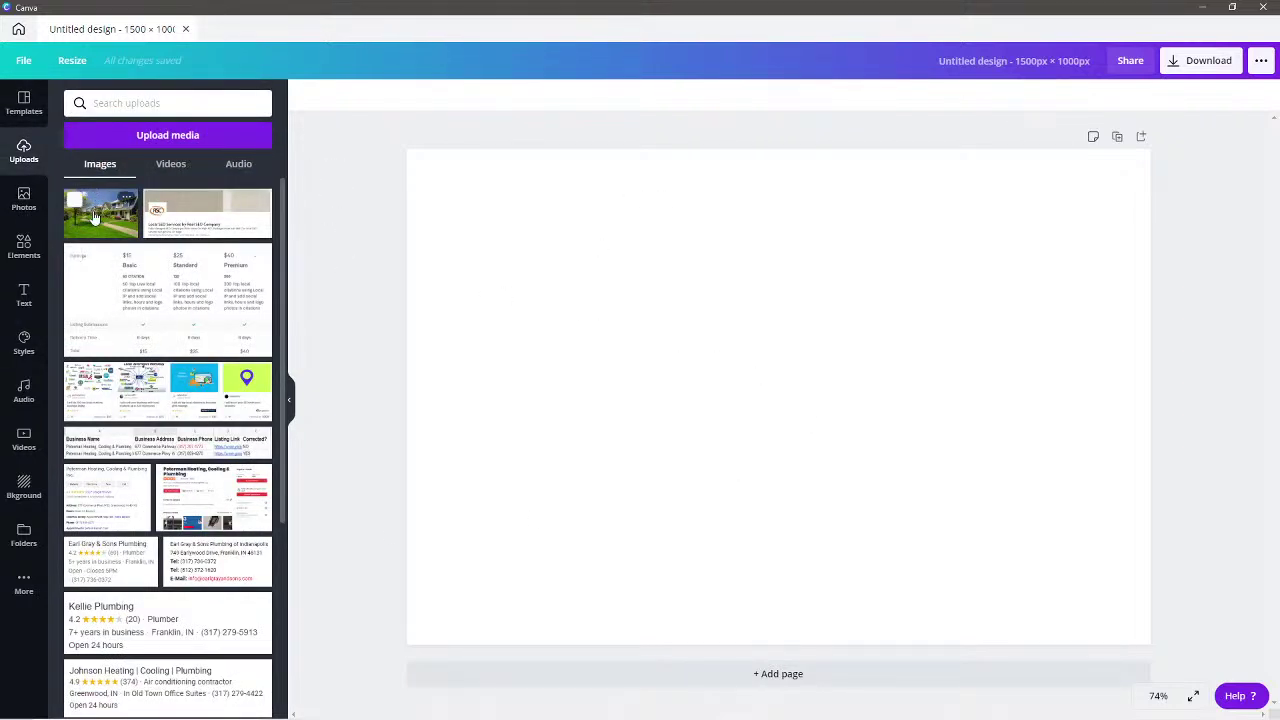
pyautogui.click(168, 137)
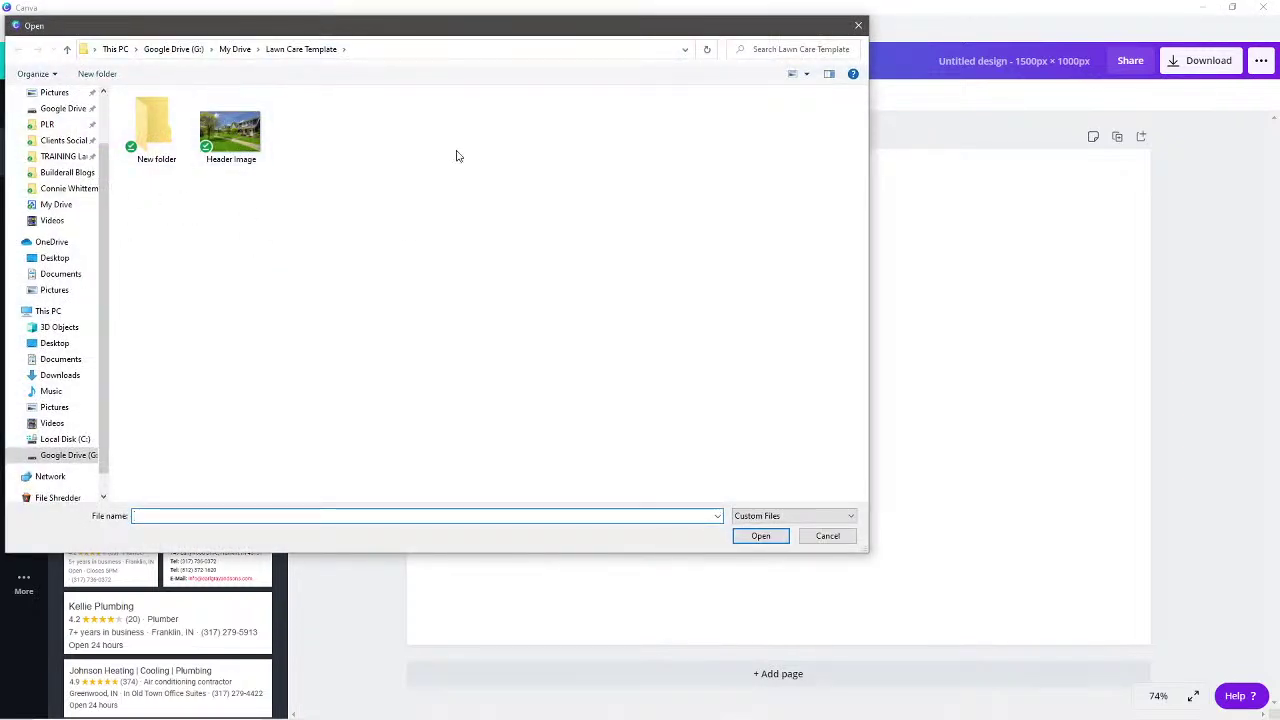
pyautogui.click(828, 537)
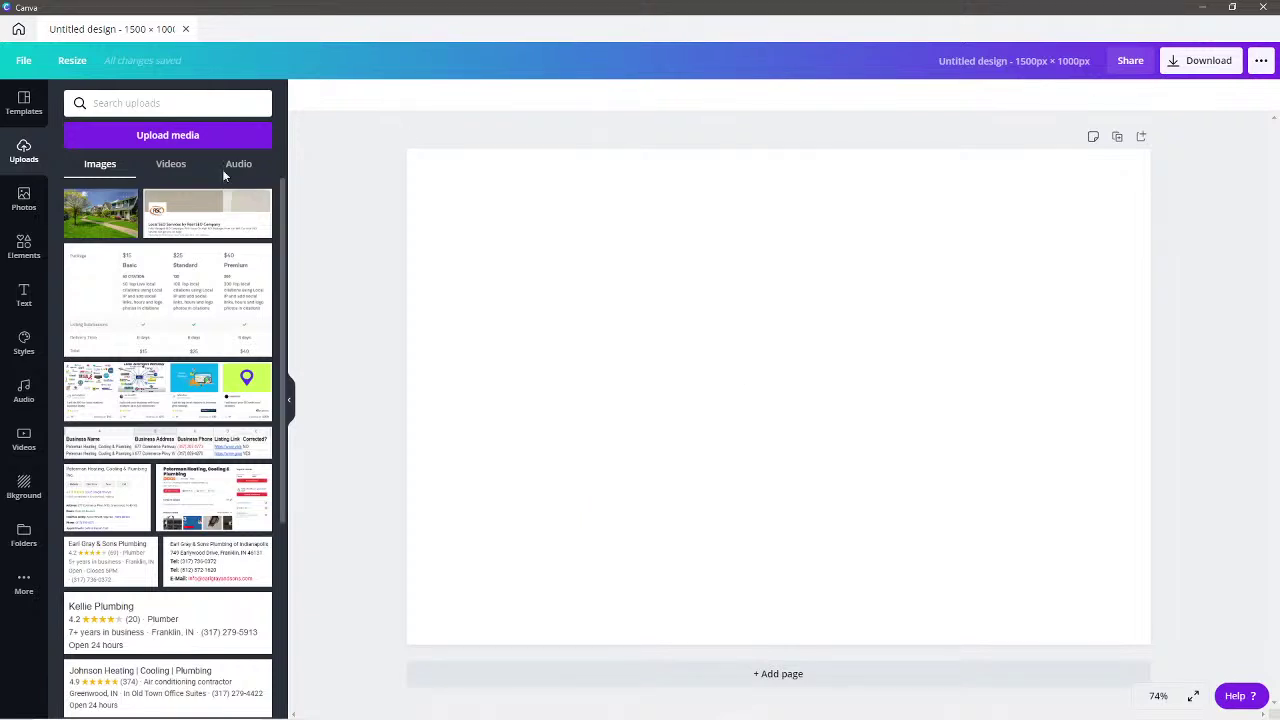
pyautogui.click(90, 218)
pyautogui.moveTo(815, 409); pyautogui.dragTo(911, 346)
pyautogui.moveTo(617, 509); pyautogui.dragTo(397, 629)
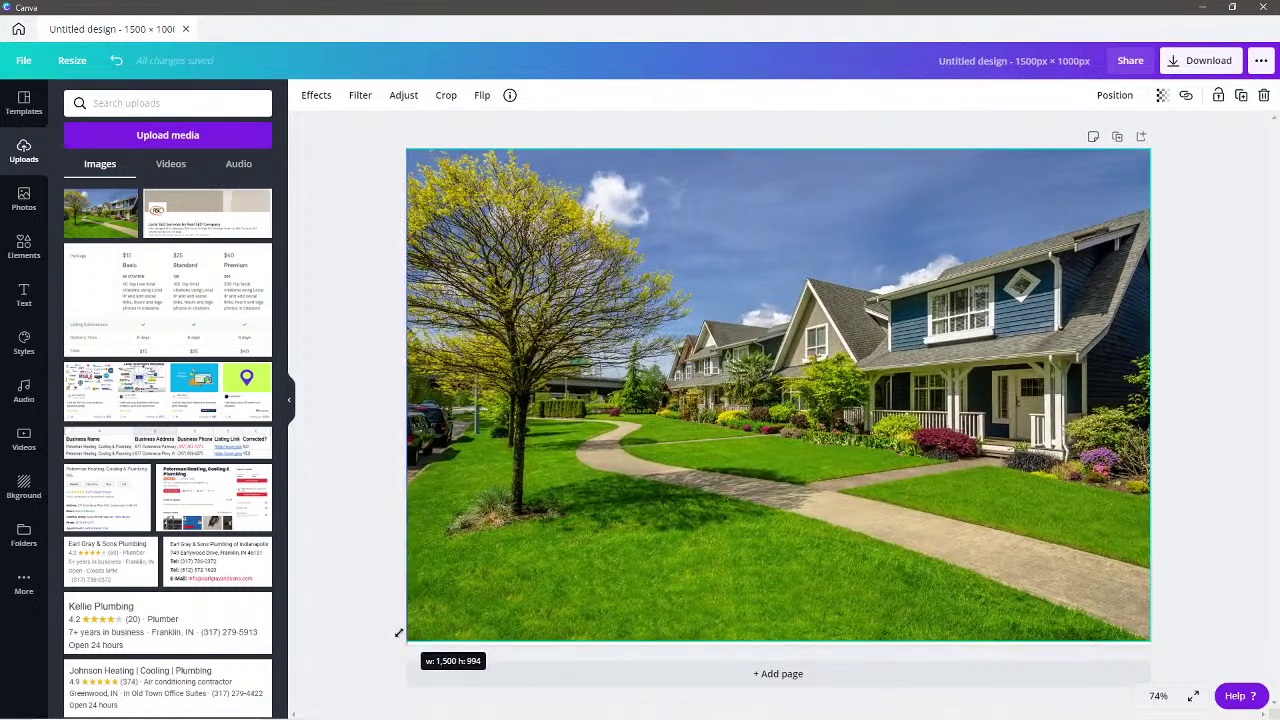
pyautogui.moveTo(782, 643); pyautogui.dragTo(781, 648)
pyautogui.click(1218, 347)
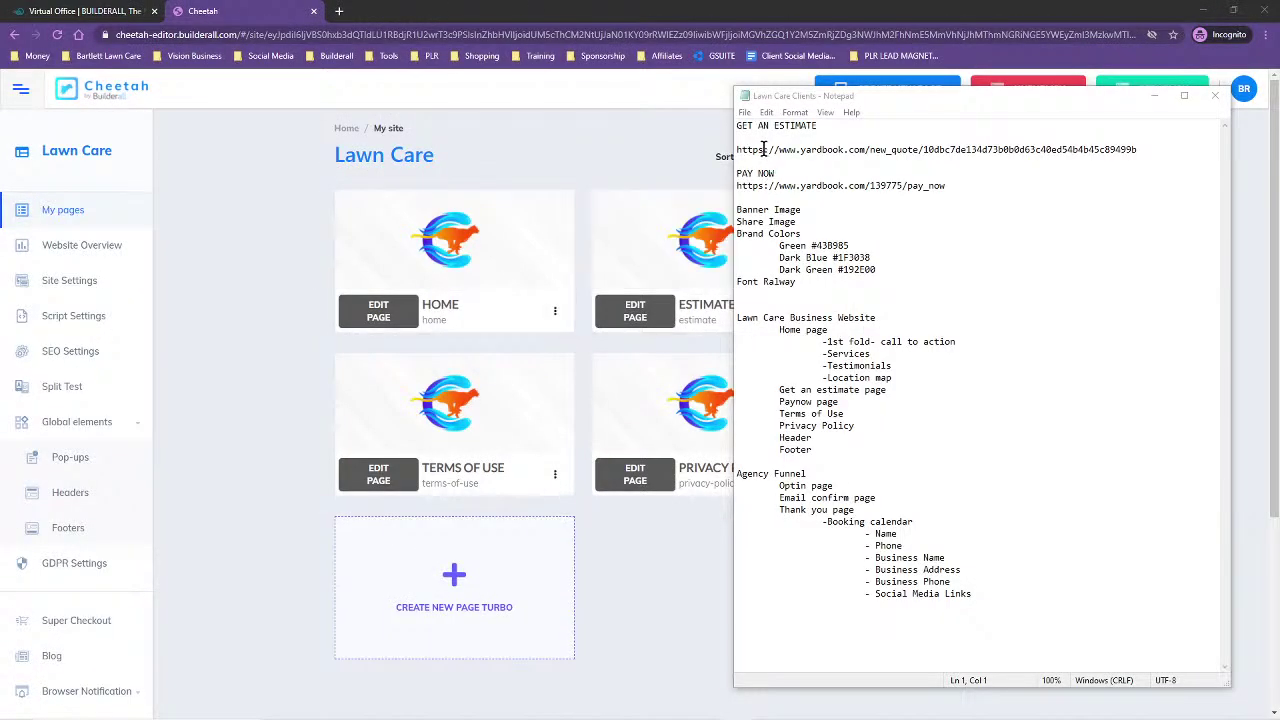
# - Open the Get an Estimate link from the Lawn Care Clients notes in a new browser tab and examine the page's header text and background
pyautogui.moveTo(737, 150); pyautogui.dragTo(1141, 150)
pyautogui.hotkey('ctrl', 'c')
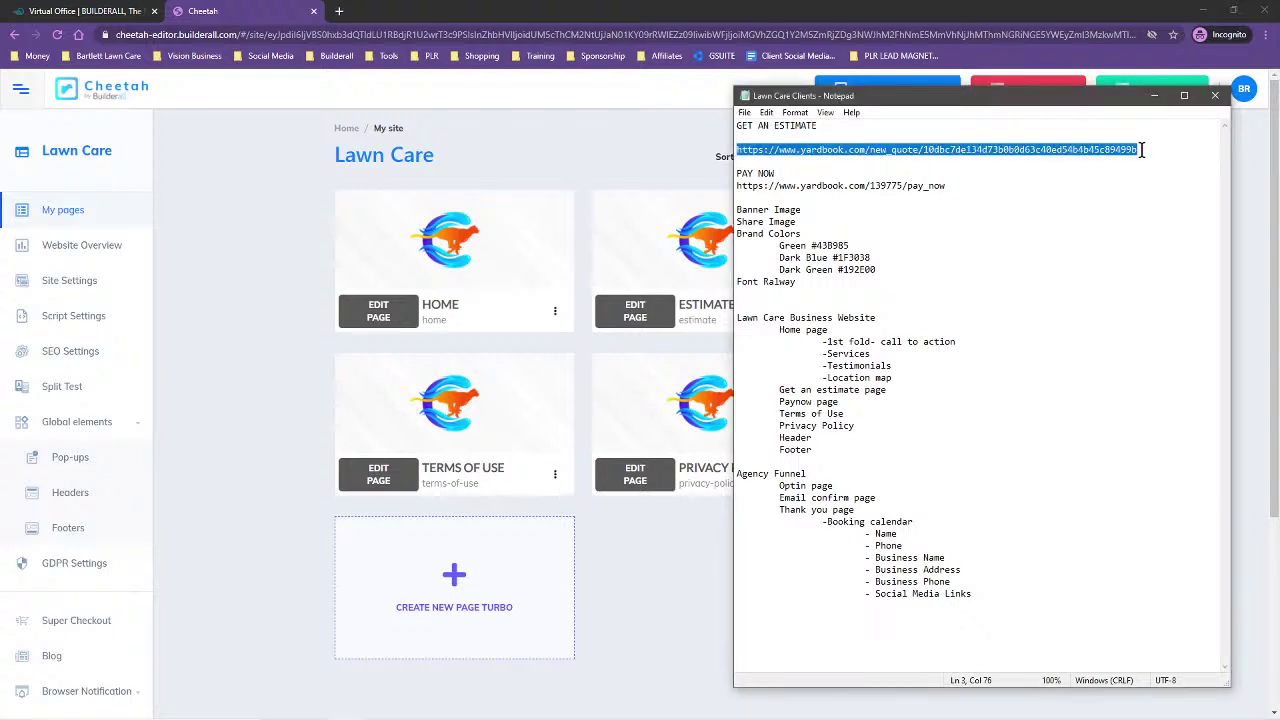
pyautogui.click(339, 11)
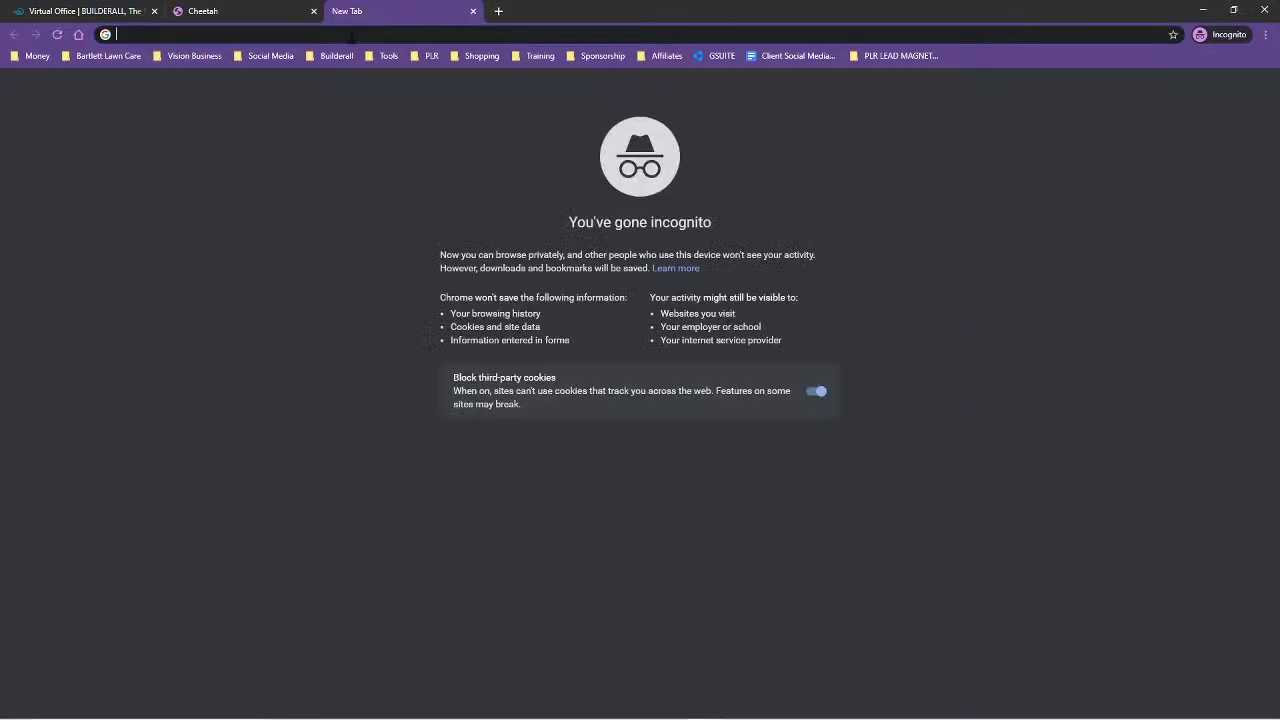
pyautogui.hotkey('ctrl', 'v')
pyautogui.press('Return')
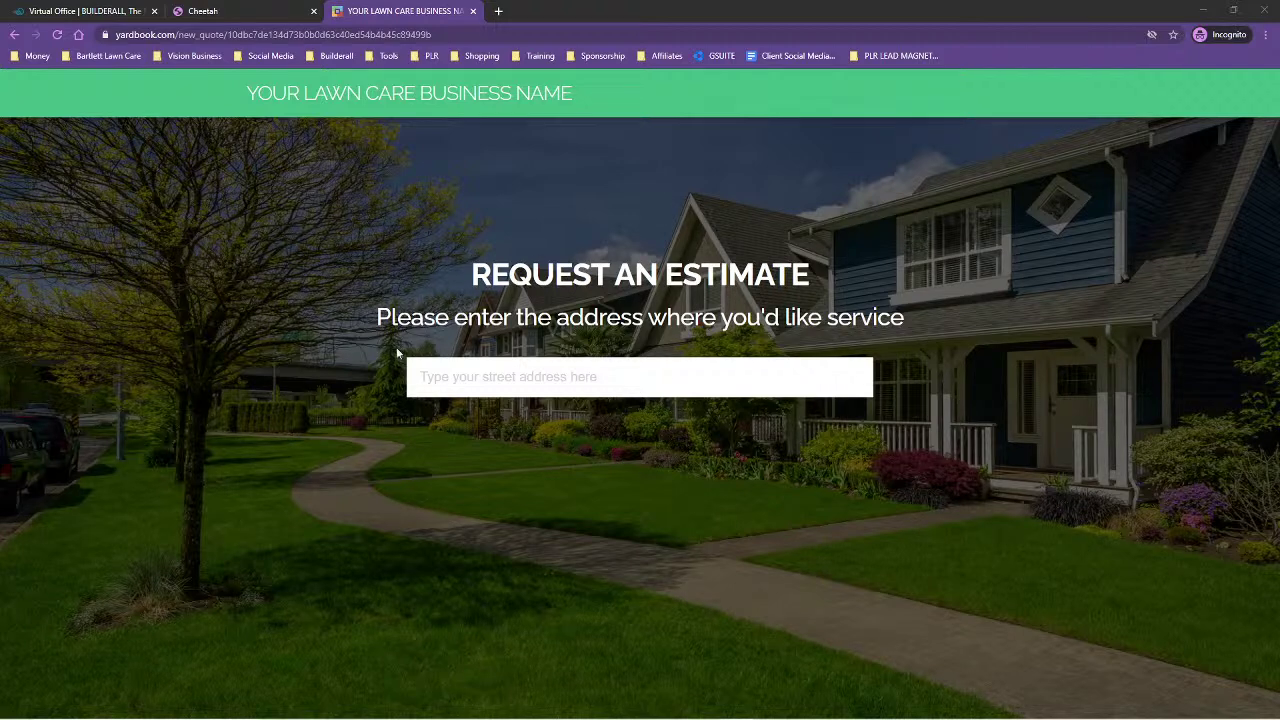
pyautogui.moveTo(474, 276); pyautogui.dragTo(963, 323)
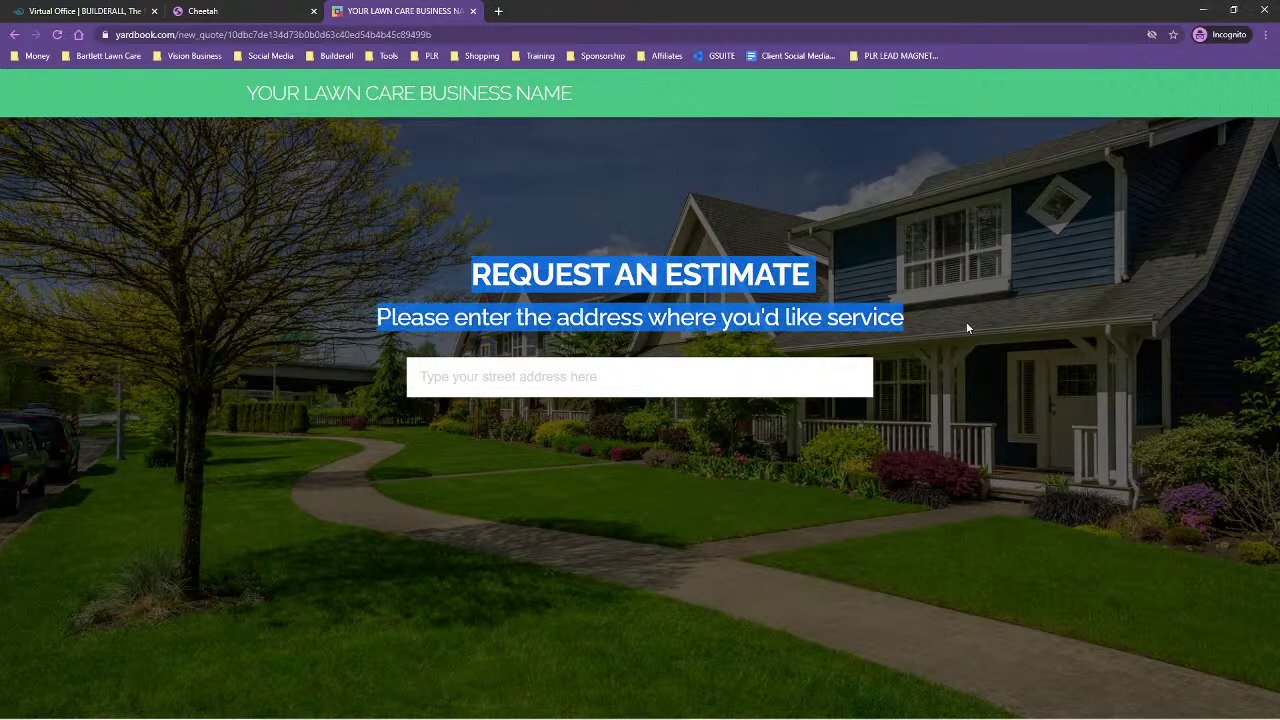
pyautogui.click(824, 274)
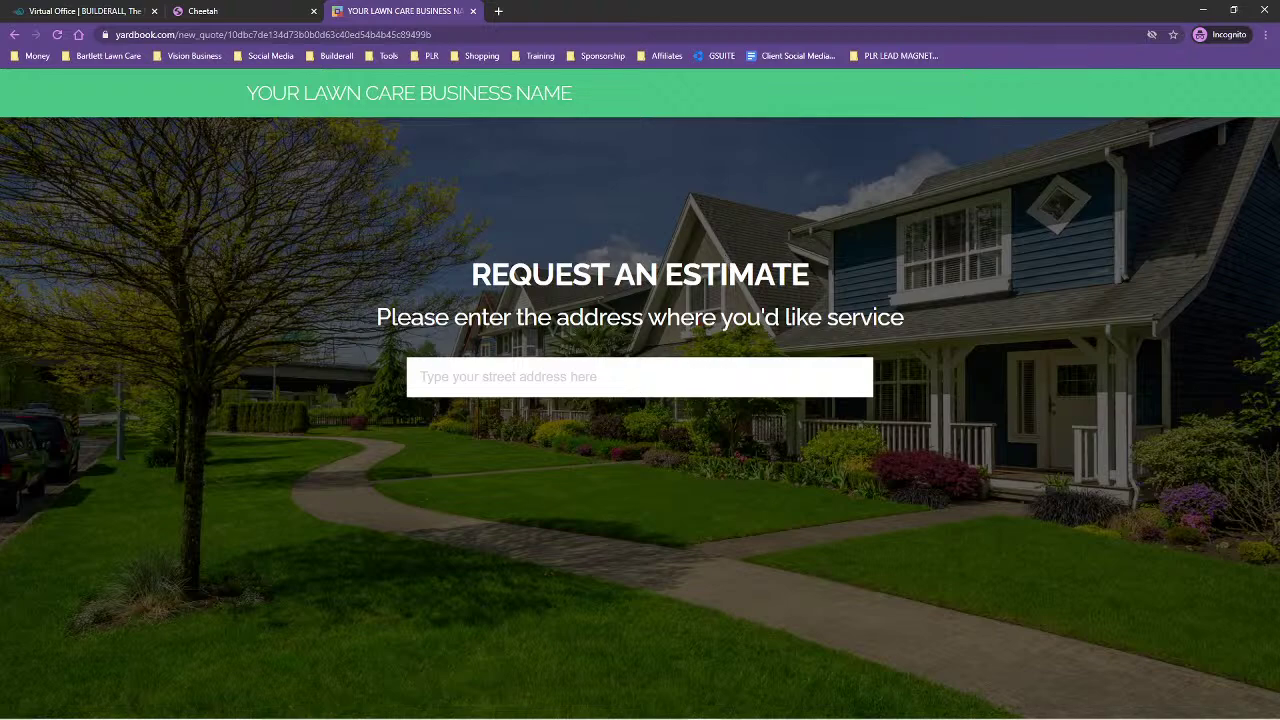
# - Return to the Canva design and set the page background to the black swatch of the Personal Brand palette
pyautogui.moveTo(1279, 190); pyautogui.dragTo(826, 146)
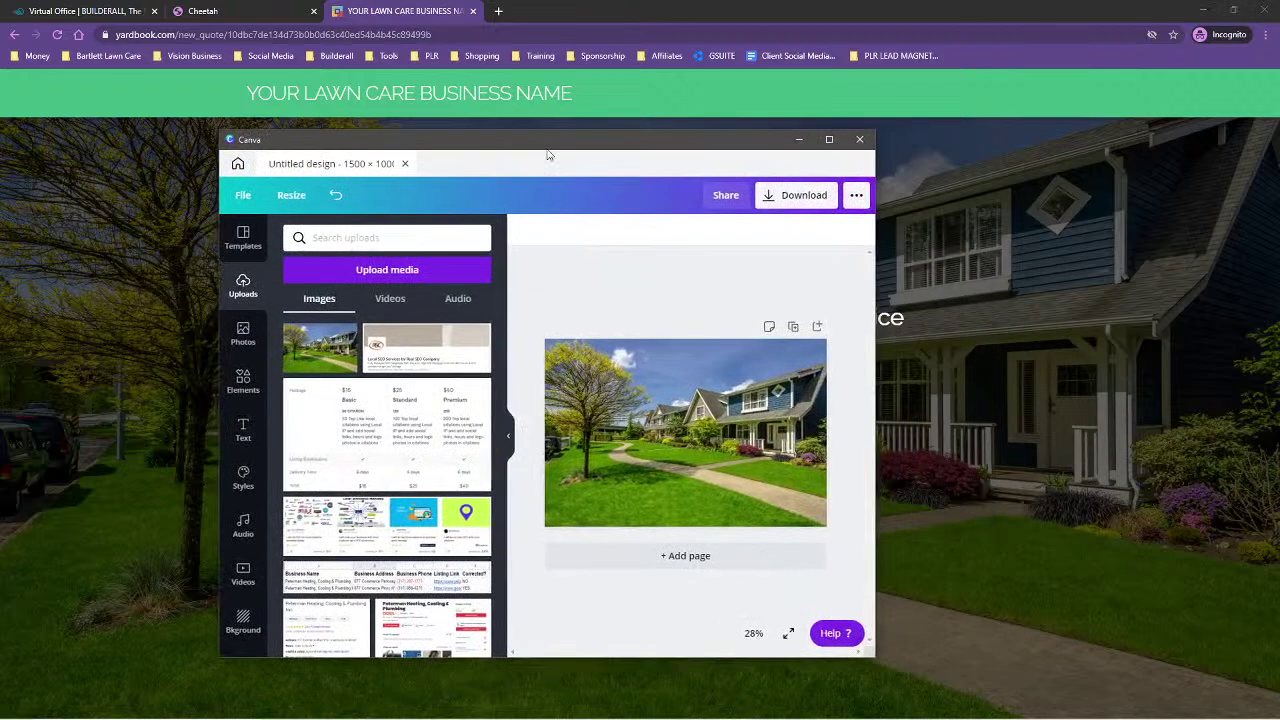
pyautogui.click(828, 140)
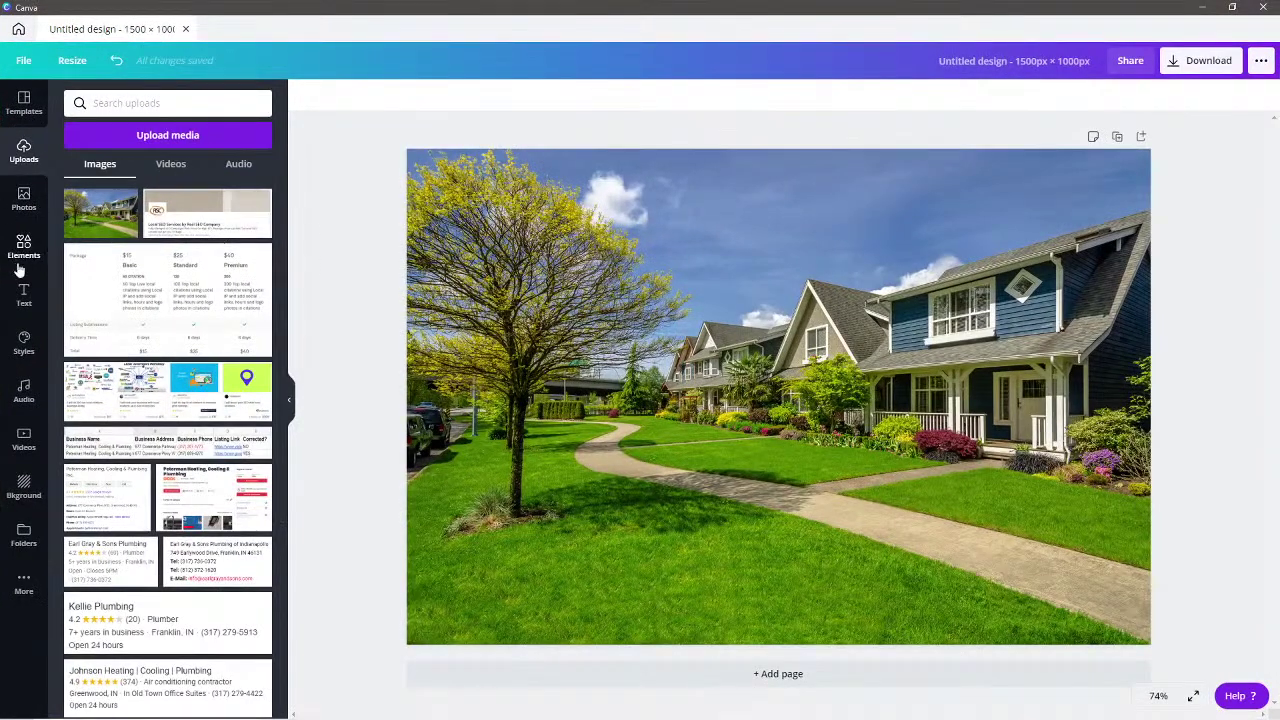
pyautogui.click(570, 237)
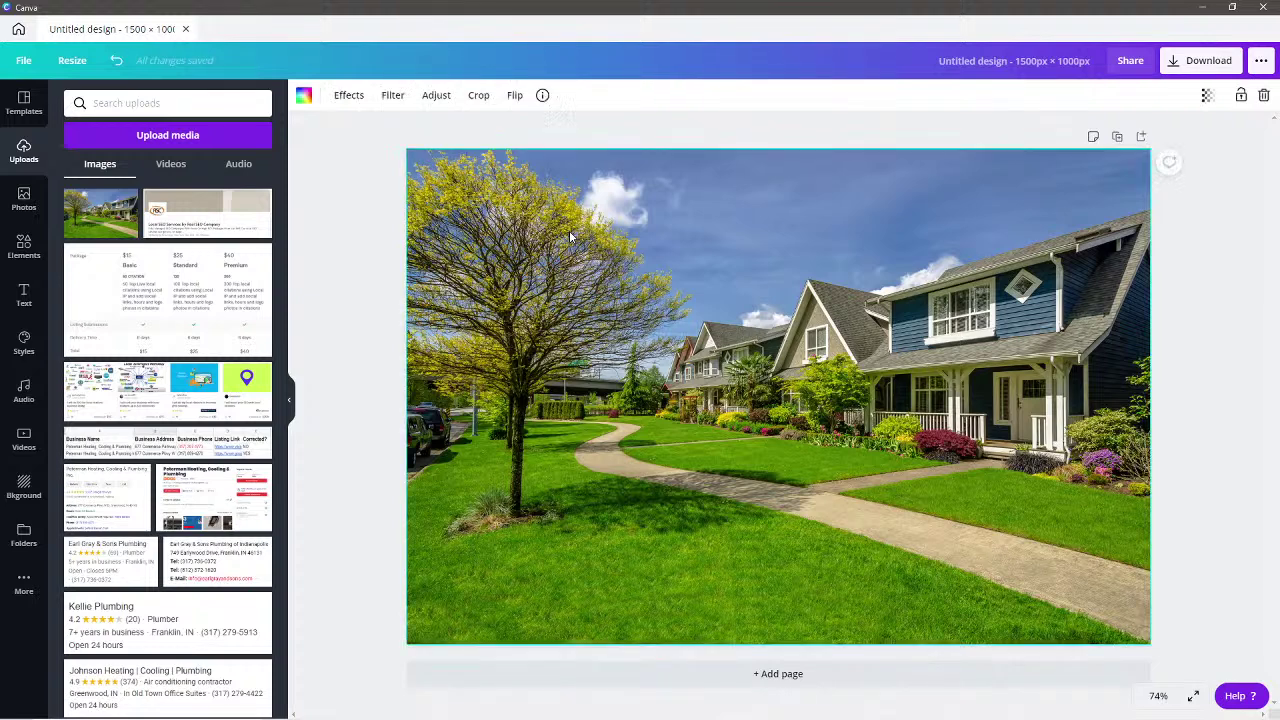
pyautogui.click(304, 97)
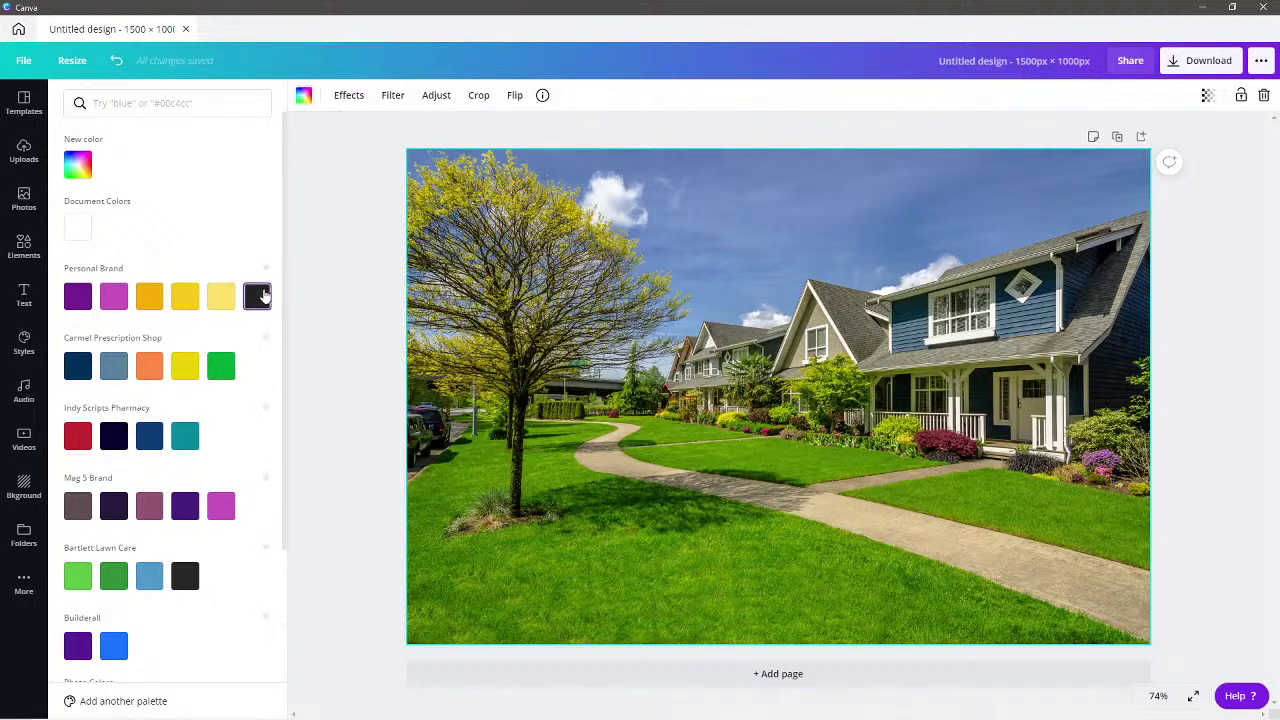
pyautogui.click(257, 296)
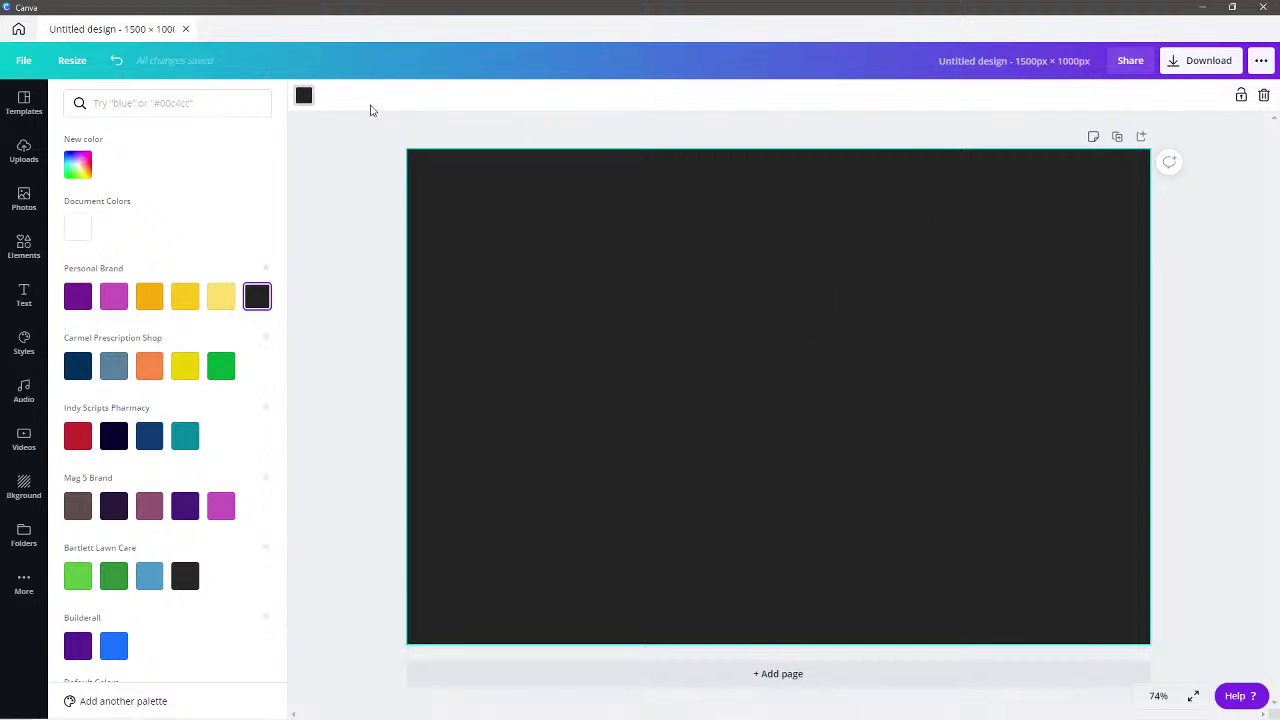
pyautogui.click(304, 95)
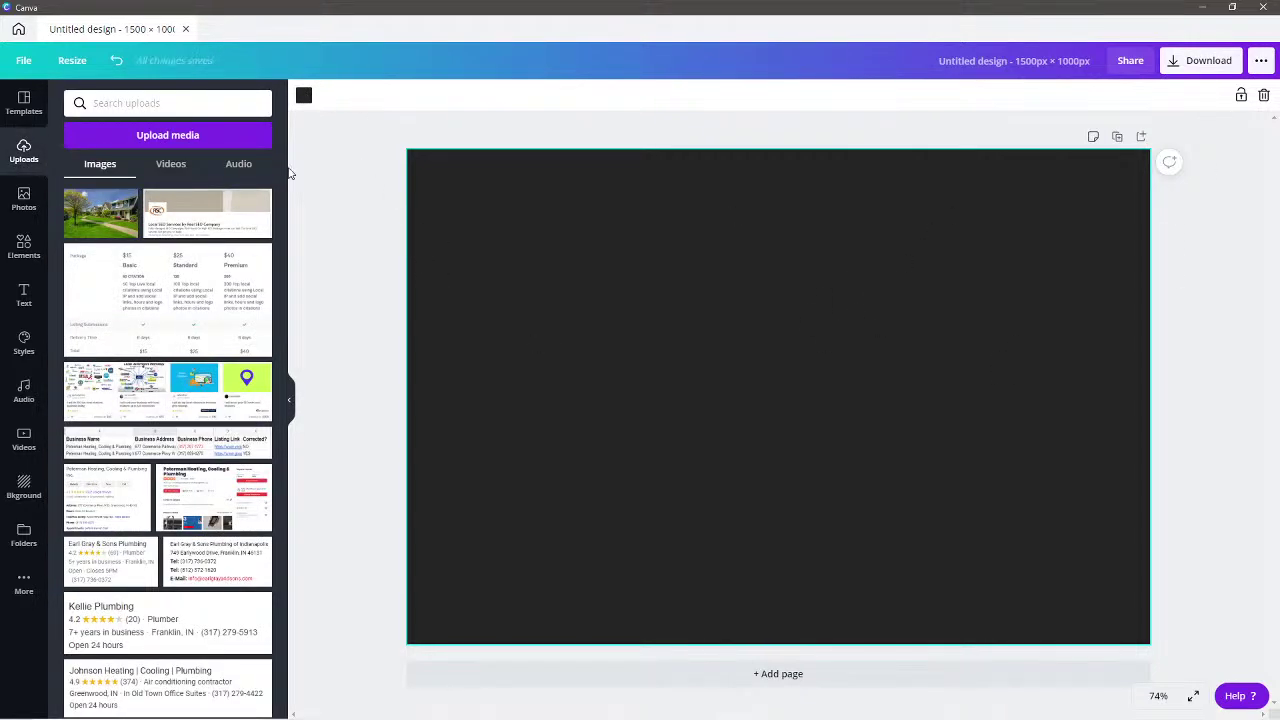
# - Place the house photo over the black background at about 1,537 x 1,018 px, covering the page, and set its transparency to 51
pyautogui.moveTo(100, 213); pyautogui.dragTo(643, 282)
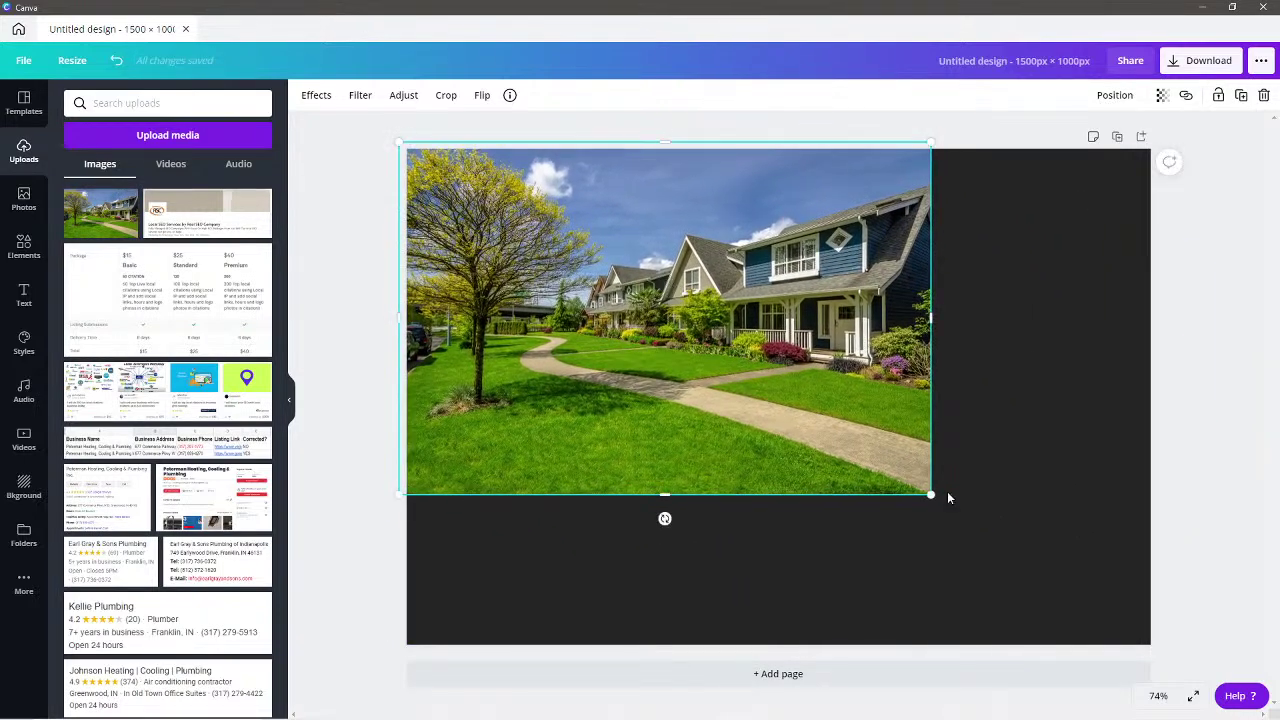
pyautogui.moveTo(930, 493); pyautogui.dragTo(1161, 649)
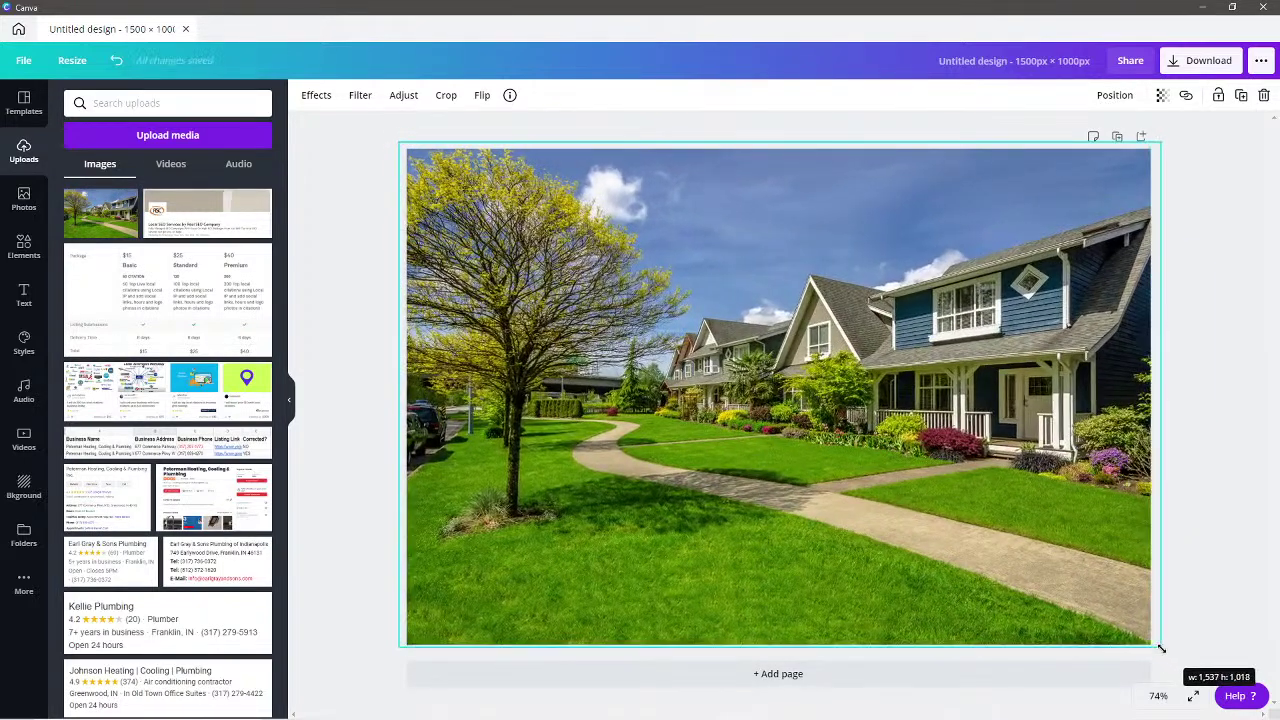
pyautogui.click(1162, 101)
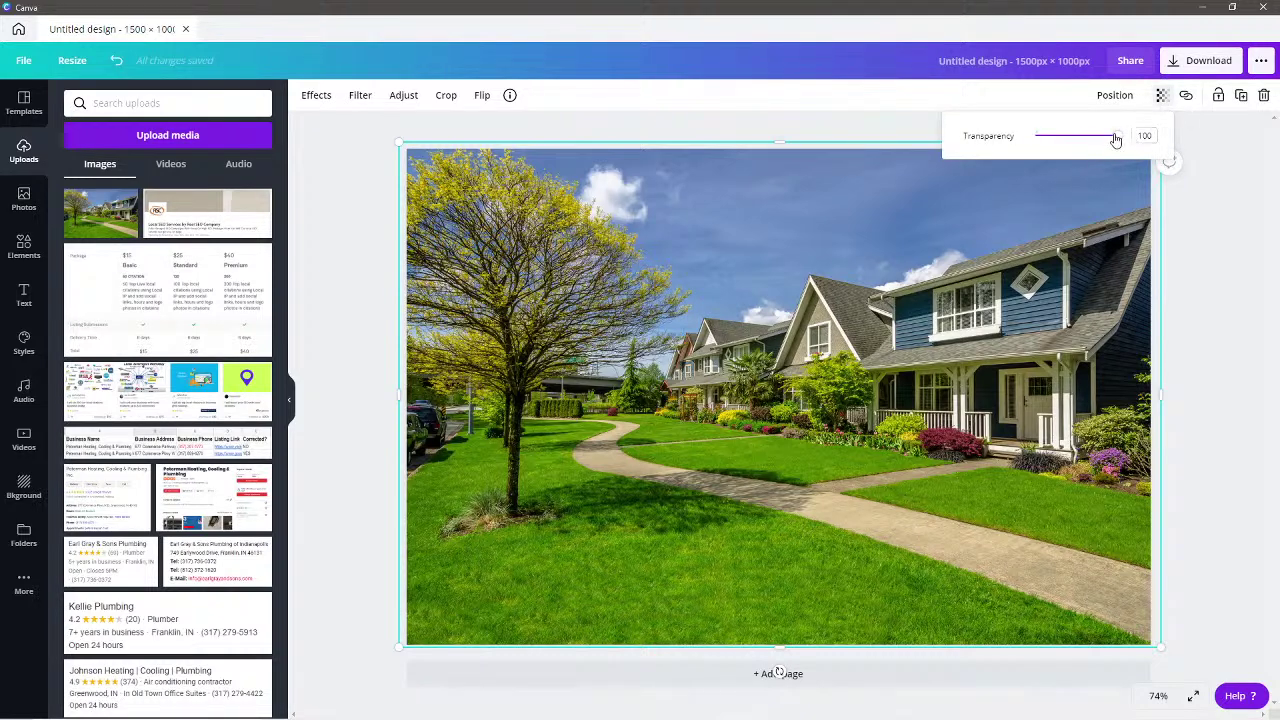
pyautogui.moveTo(1118, 140); pyautogui.dragTo(1077, 139)
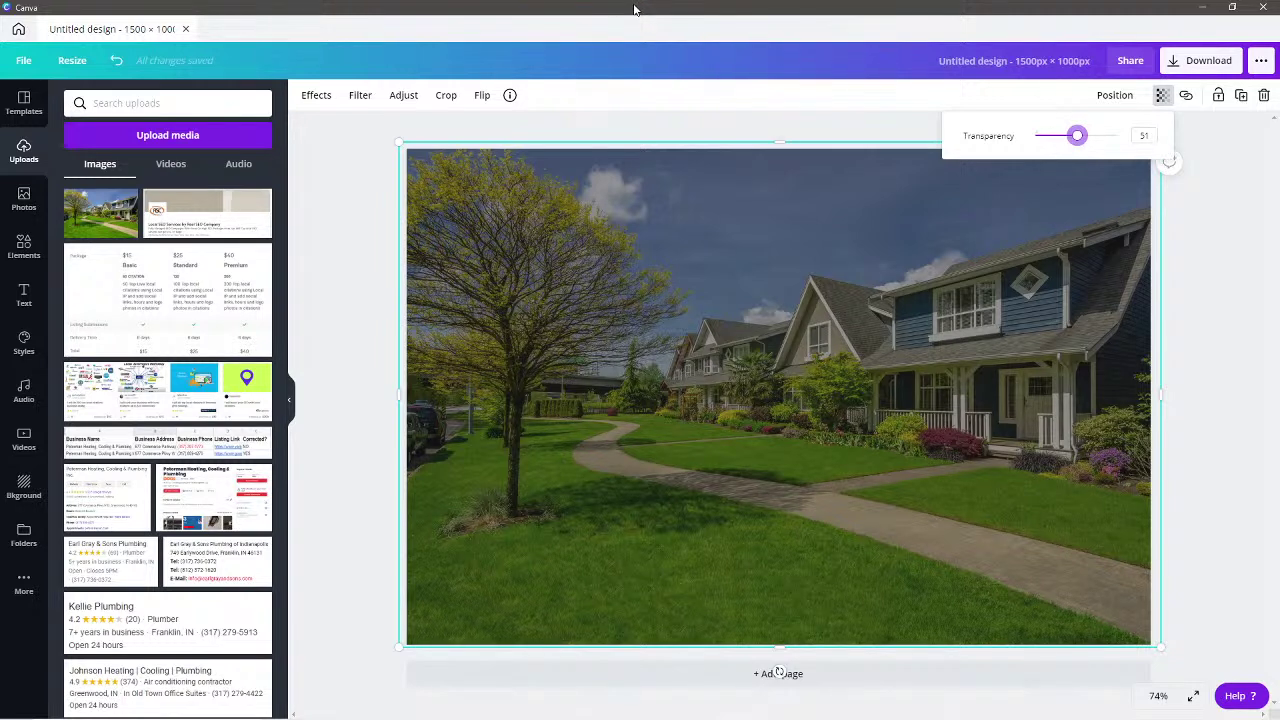
# - Compare the darkened photo with the background of the estimate request page, returning to the full-size design with nothing selected
pyautogui.moveTo(634, 9); pyautogui.dragTo(335, 105)
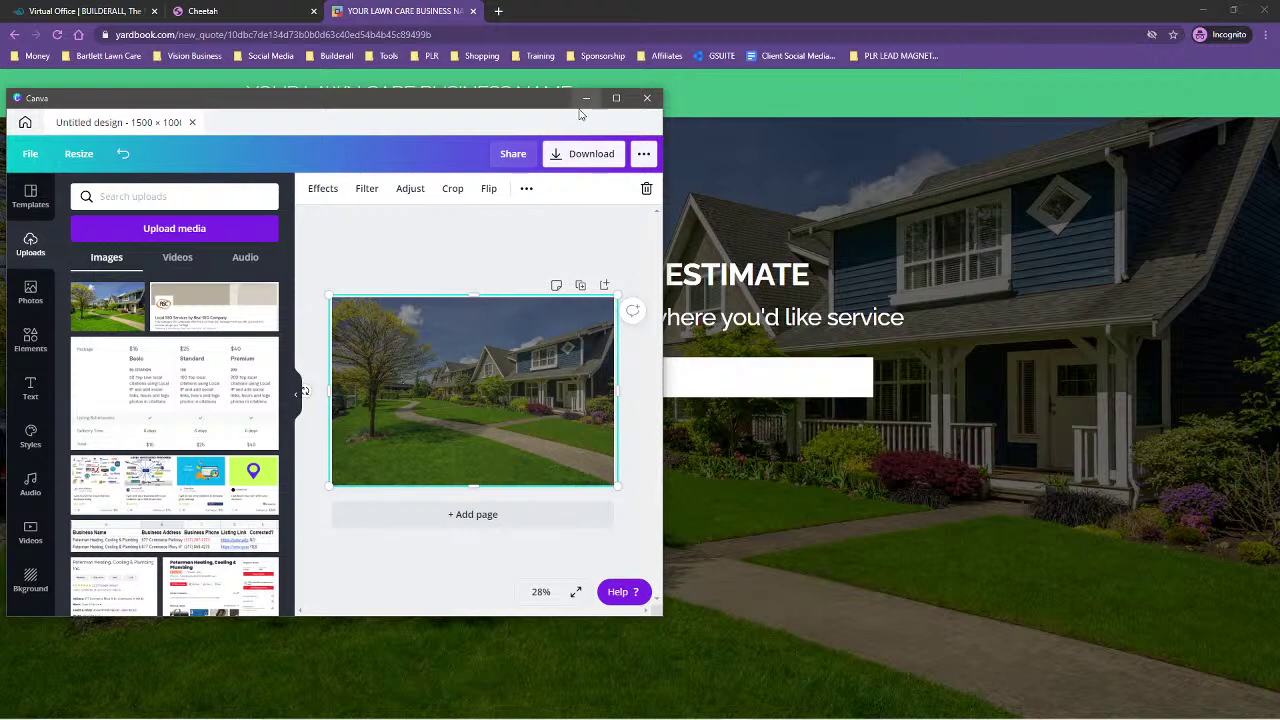
pyautogui.click(614, 98)
pyautogui.click(1223, 286)
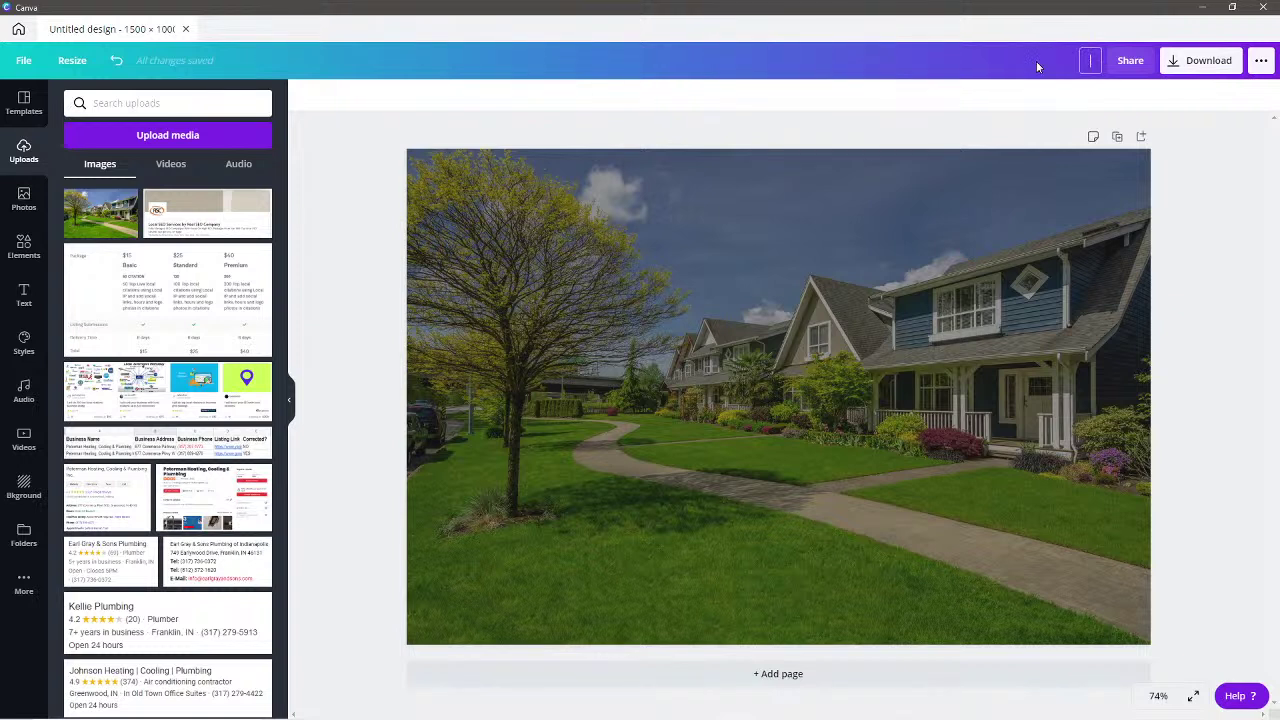
# - Name the design "Lawn Care Banner Dark" and download it as a 1500 x 1000 px PNG
pyautogui.write('Lawn Care Banner Dark')
pyautogui.click(1207, 146)
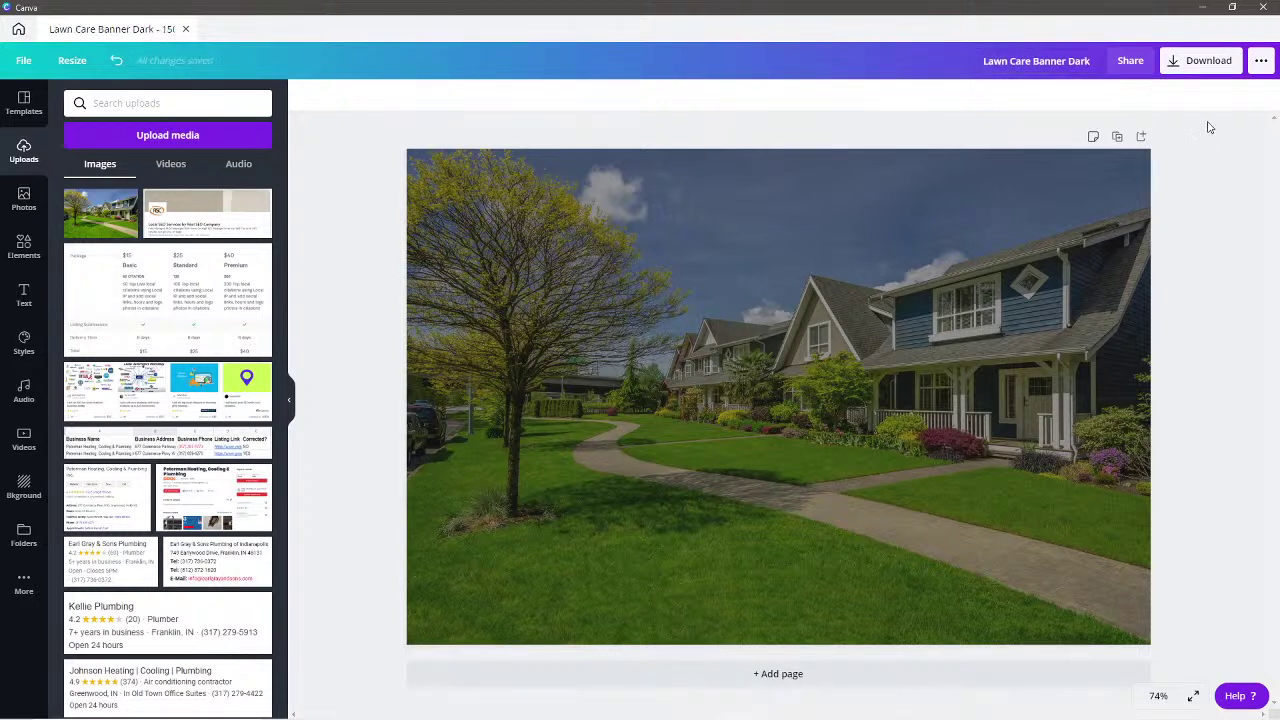
pyautogui.click(1201, 62)
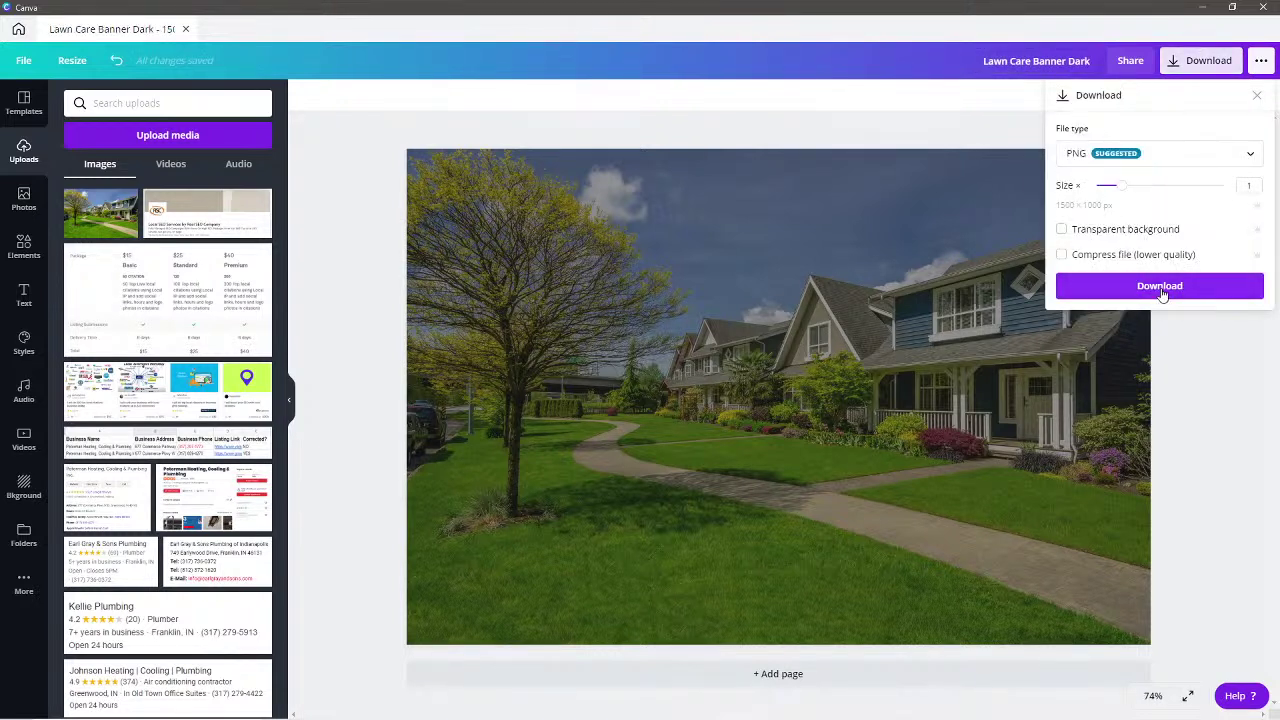
pyautogui.click(1160, 288)
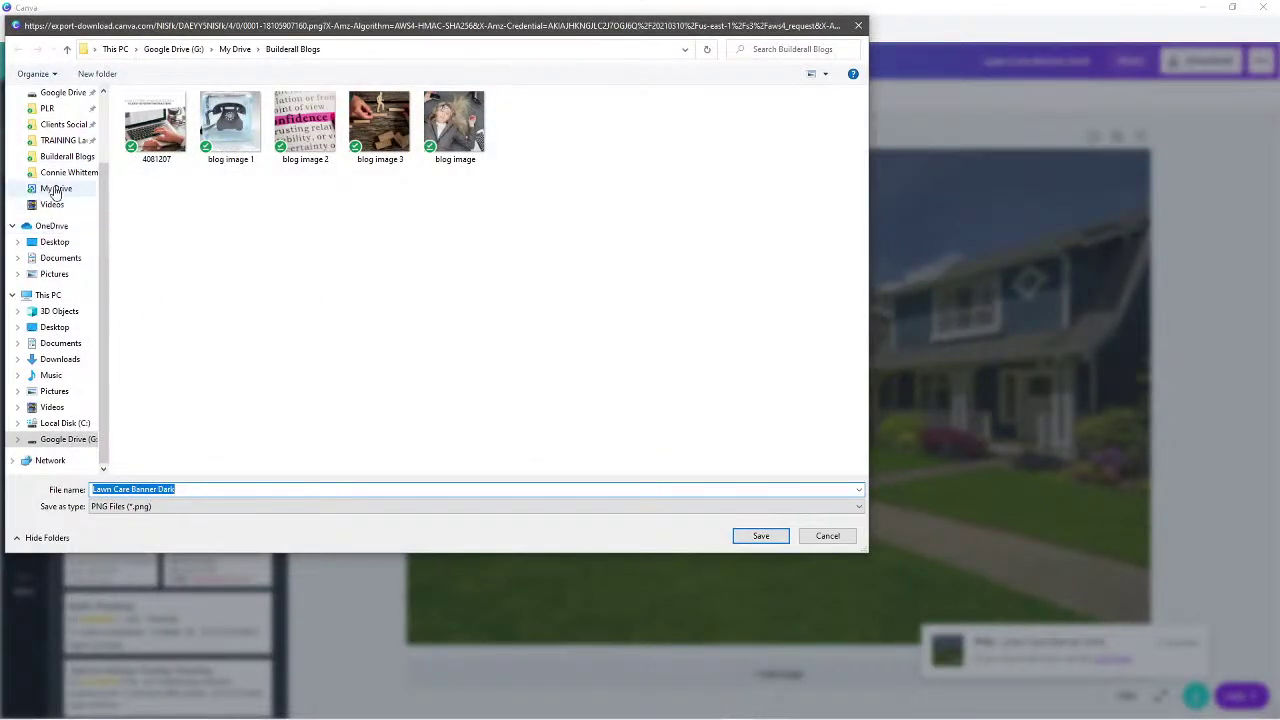
# - Search My Drive for "lawn care template" and open the Lawn Care Template folder as the save location
pyautogui.click(55, 188)
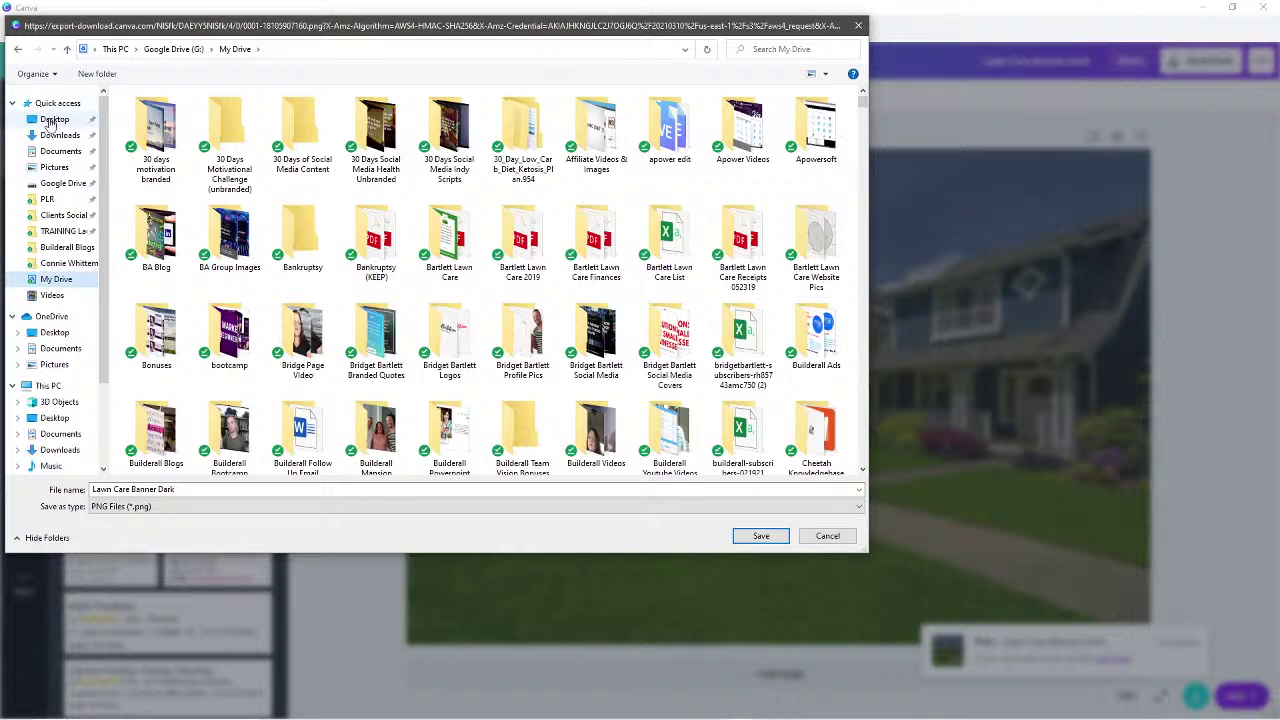
pyautogui.click(57, 103)
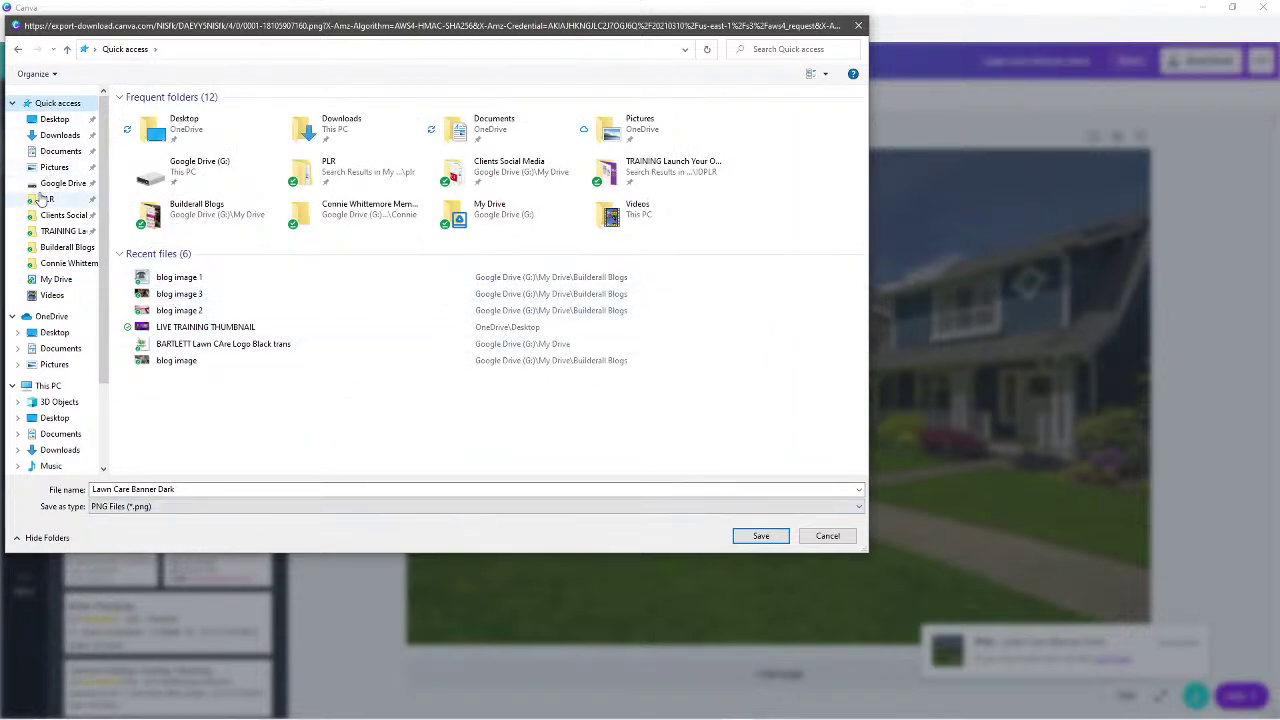
pyautogui.click(55, 279)
pyautogui.write('lawn care')
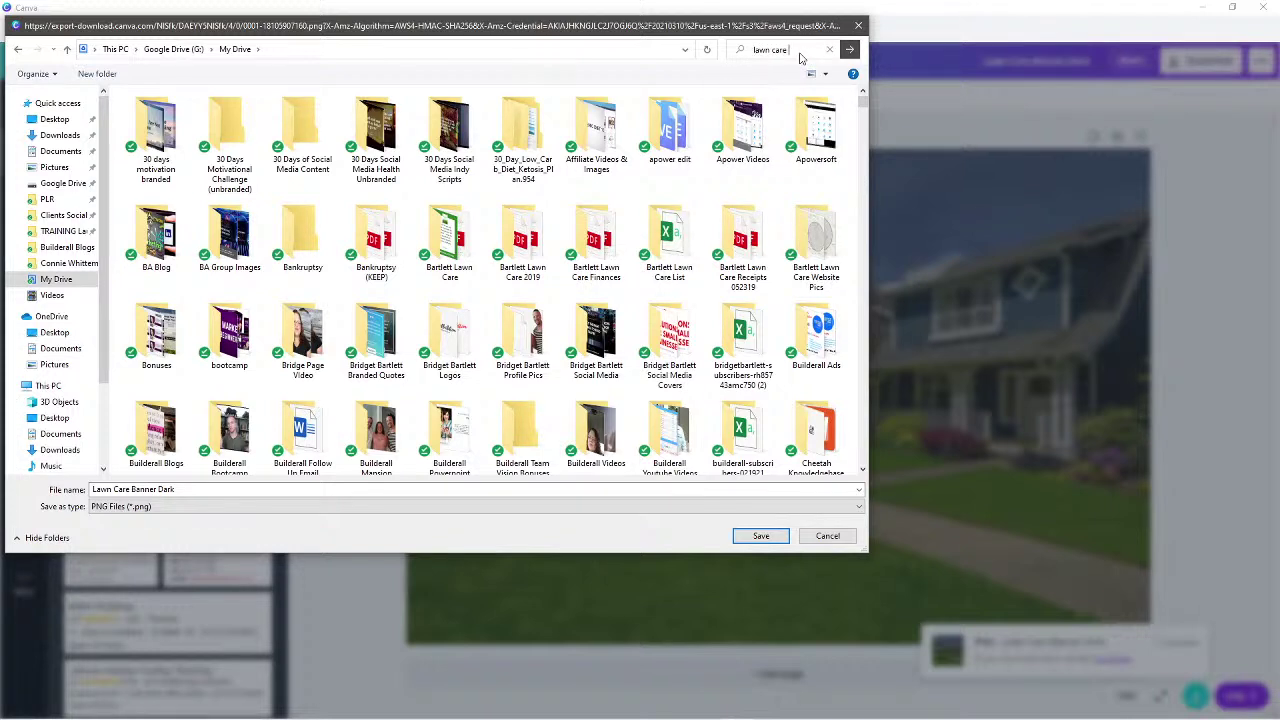
pyautogui.write(' template')
pyautogui.press('Return')
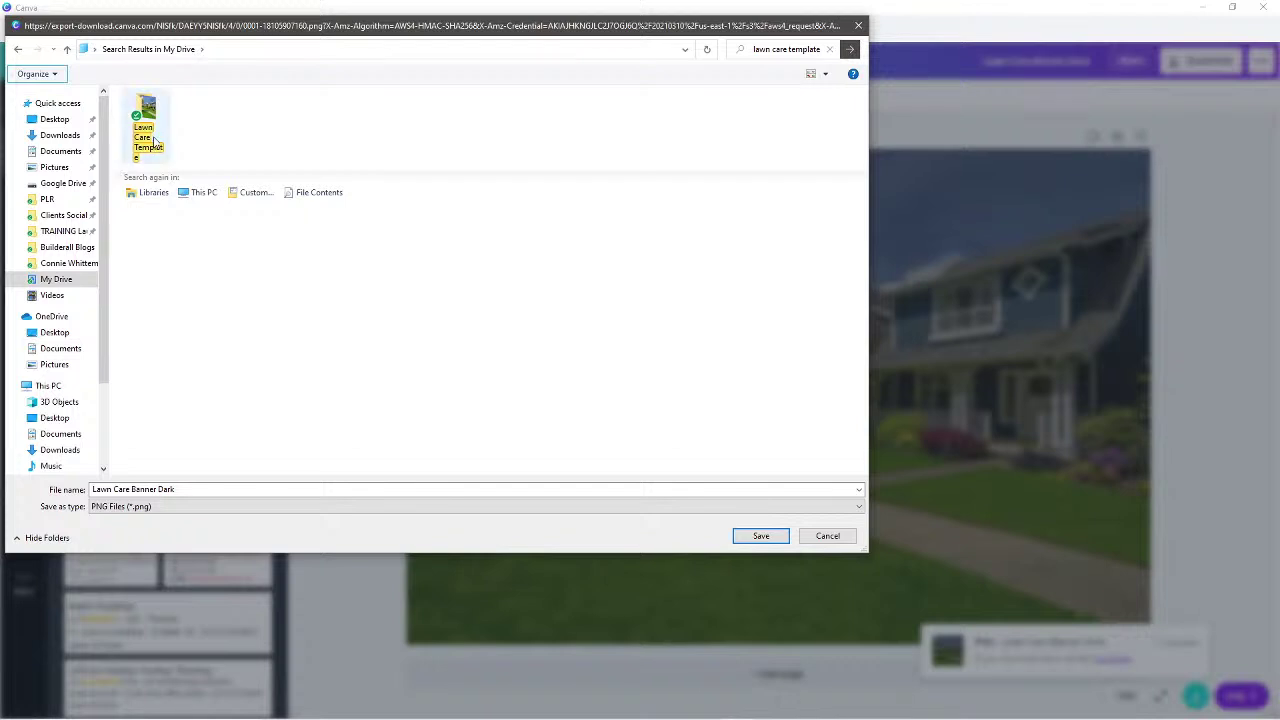
pyautogui.doubleClick(150, 138)
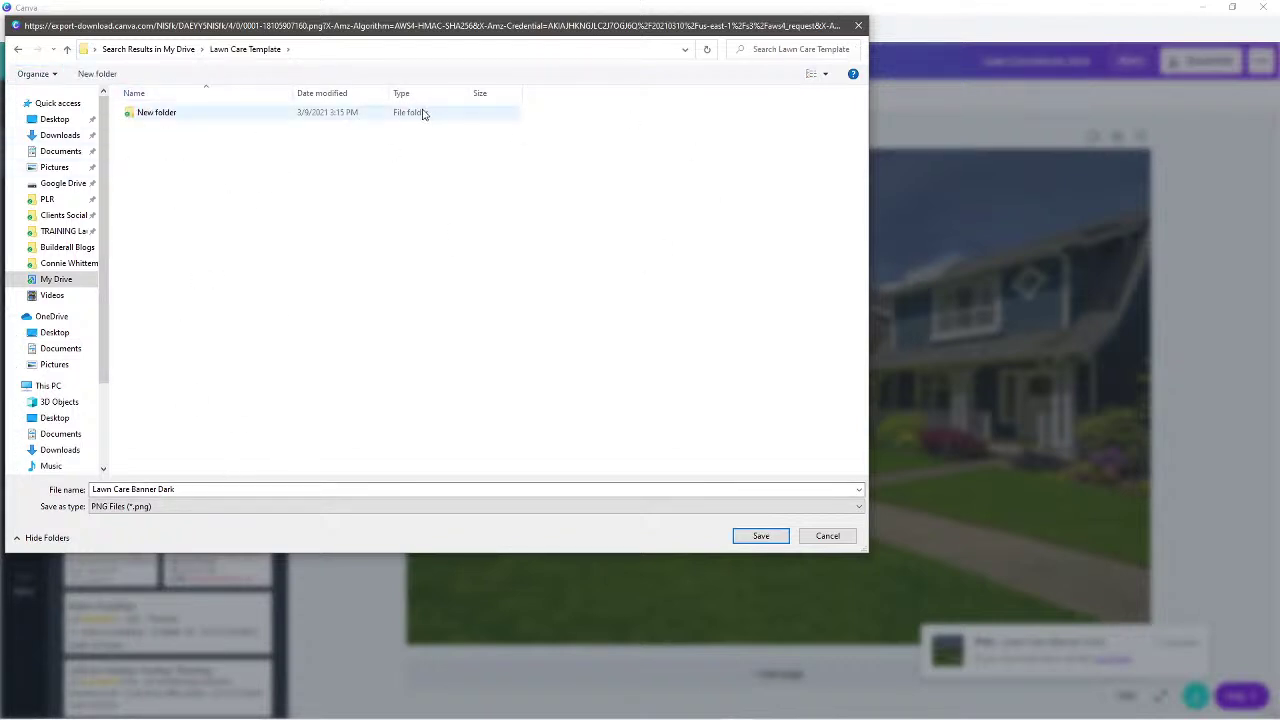
# - Save Lawn Care Banner Dark as a PNG in the New folder subfolder and dismiss the download confirmation
pyautogui.doubleClick(212, 116)
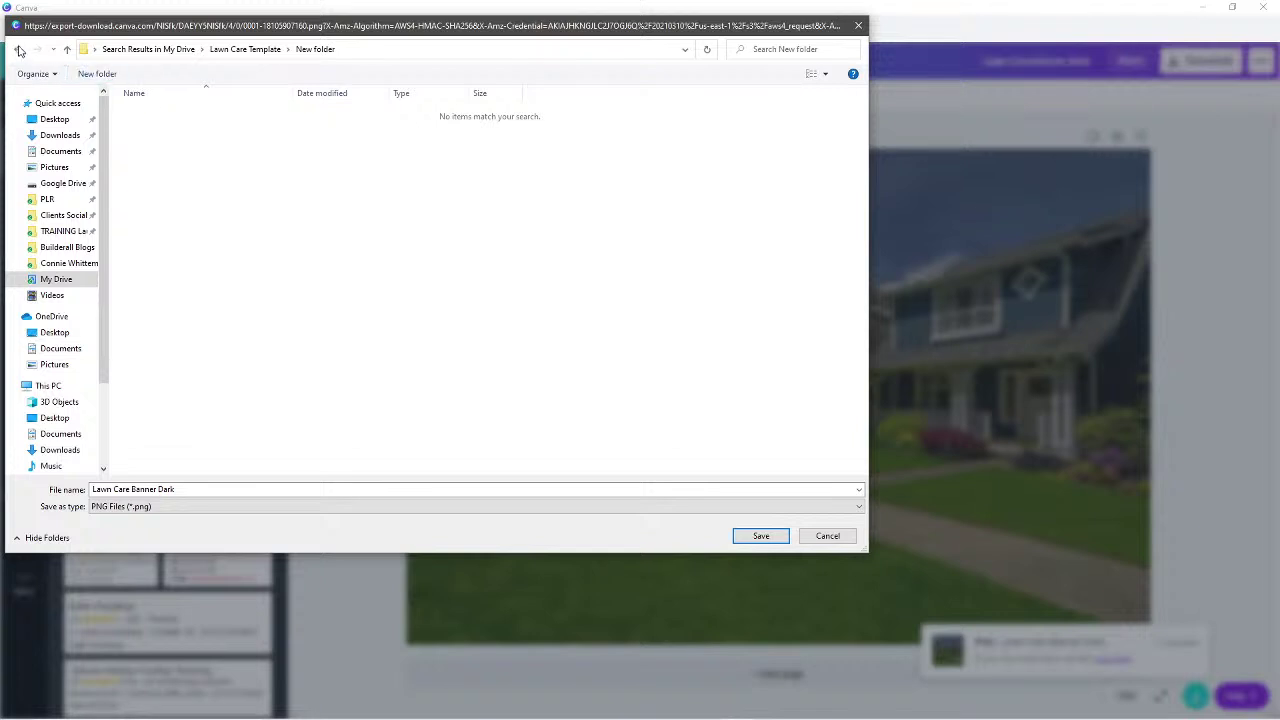
pyautogui.hotkey('alt', 'Up')
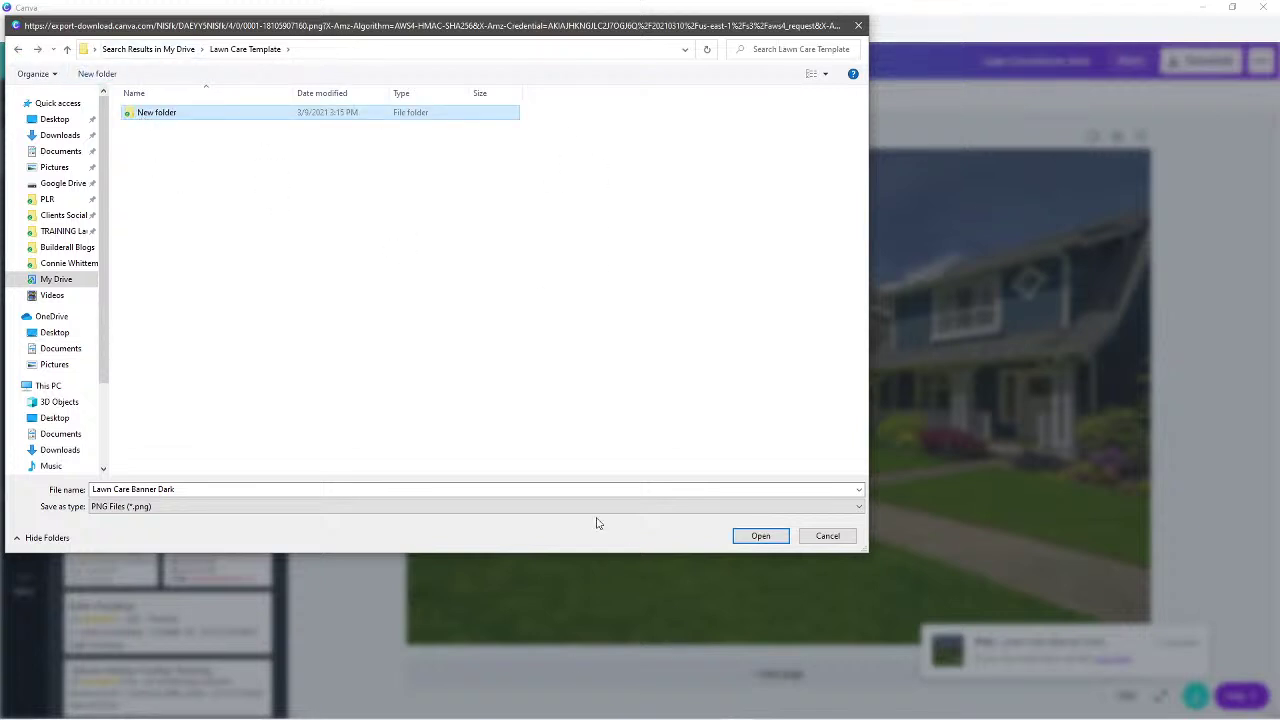
pyautogui.click(760, 536)
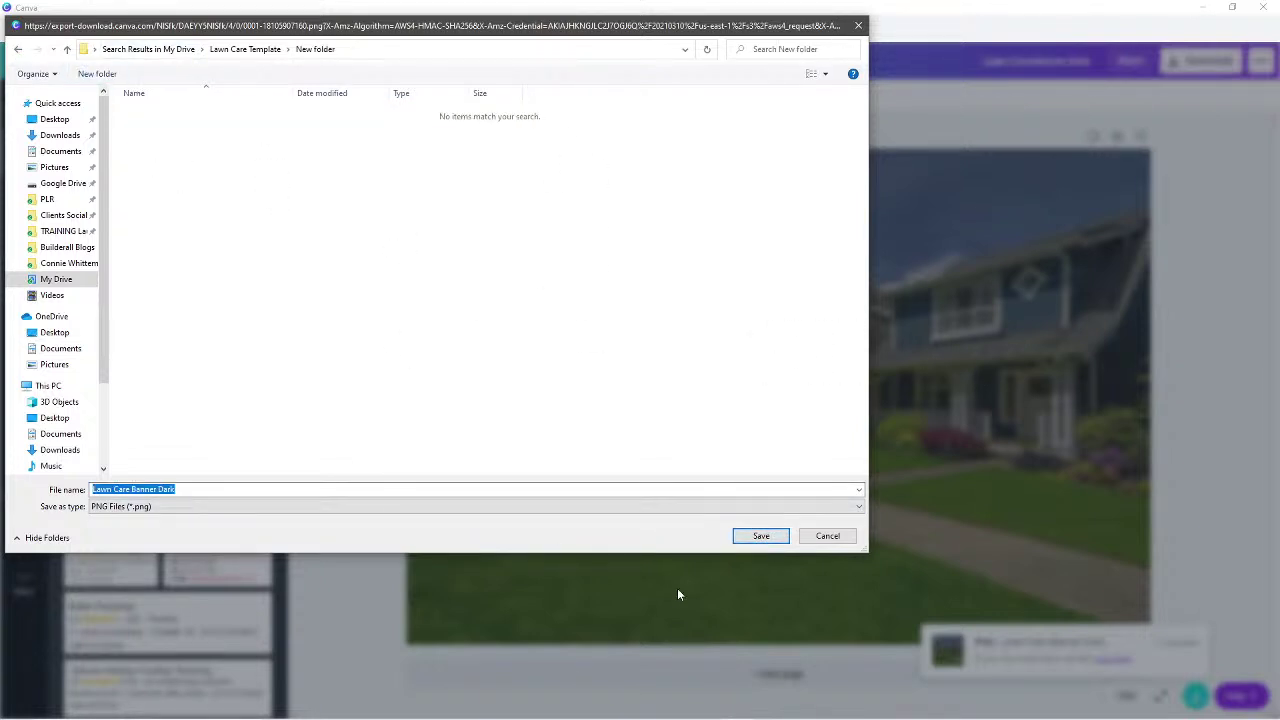
pyautogui.click(774, 540)
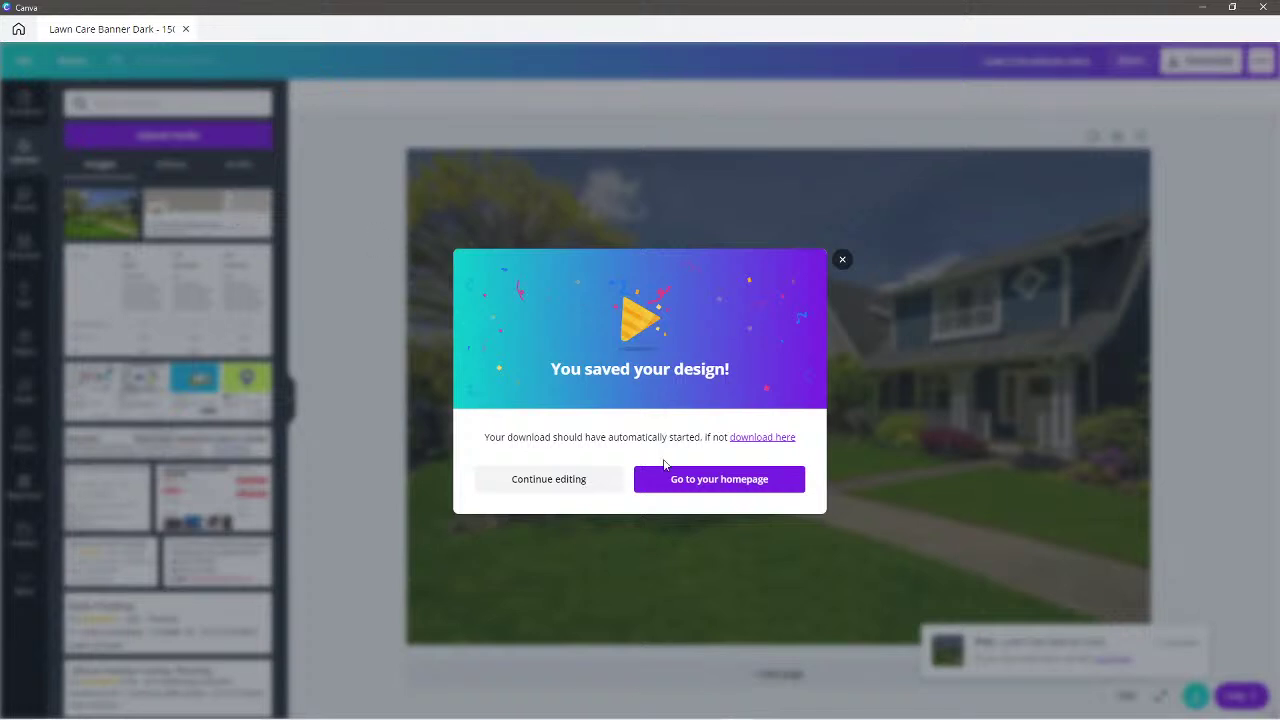
pyautogui.click(842, 260)
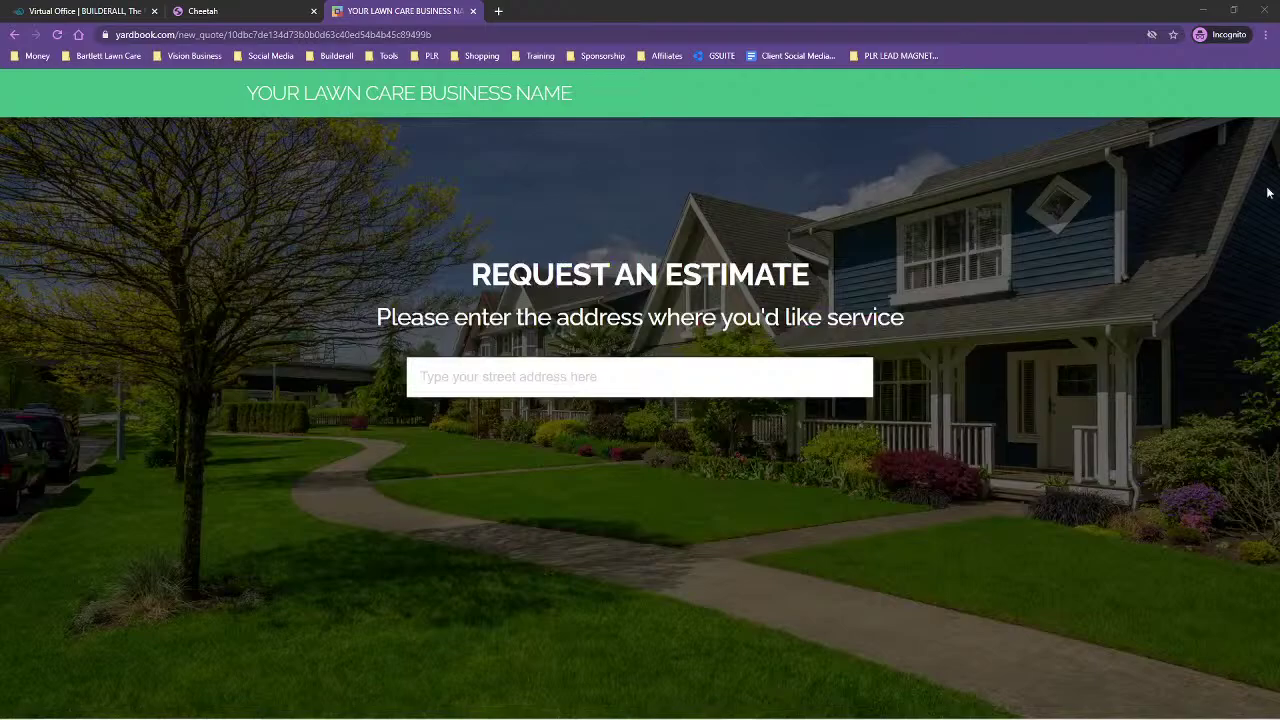
# - Search the web for "share image size" in a new browser tab and read the recommended pixel dimensions
pyautogui.click(499, 11)
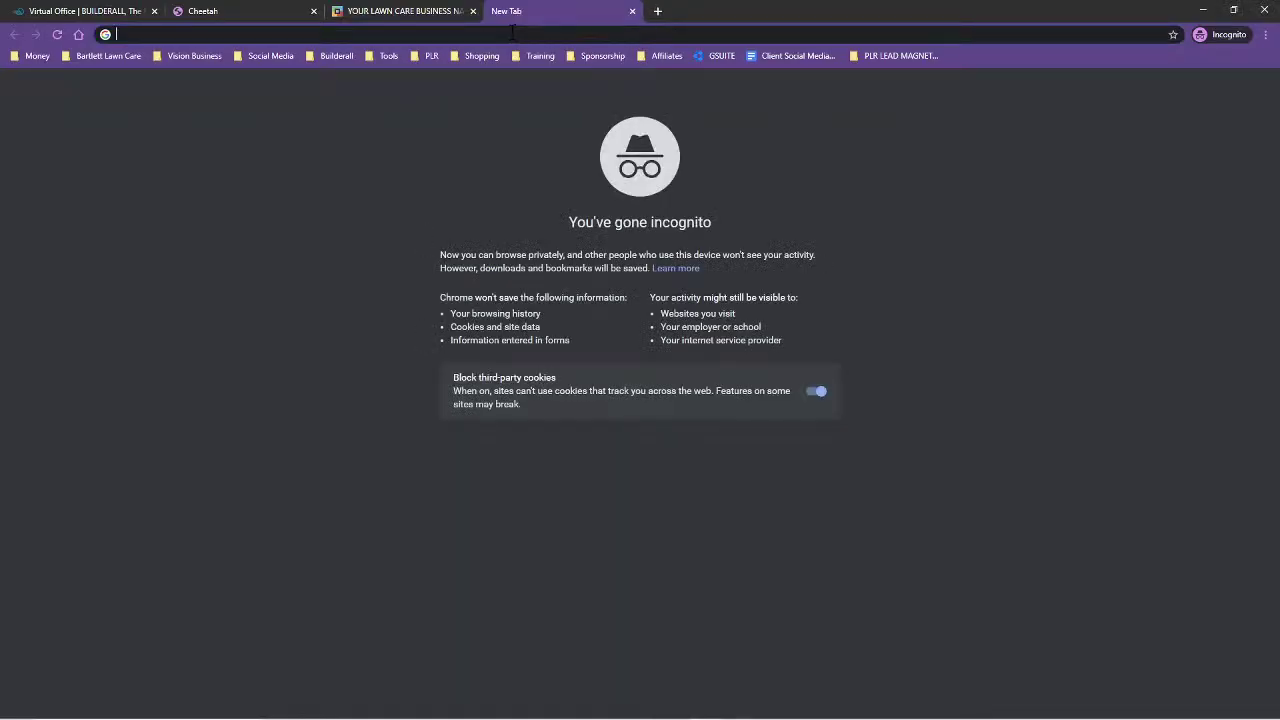
pyautogui.write('share')
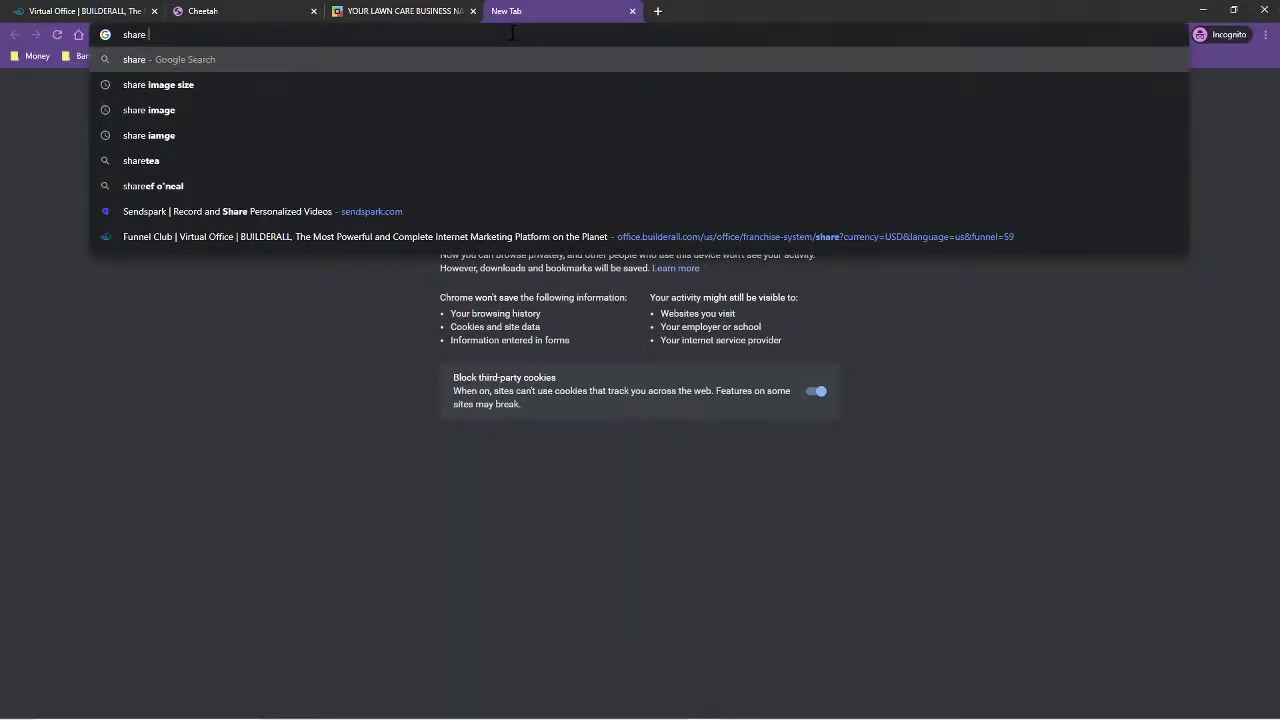
pyautogui.write(' image size')
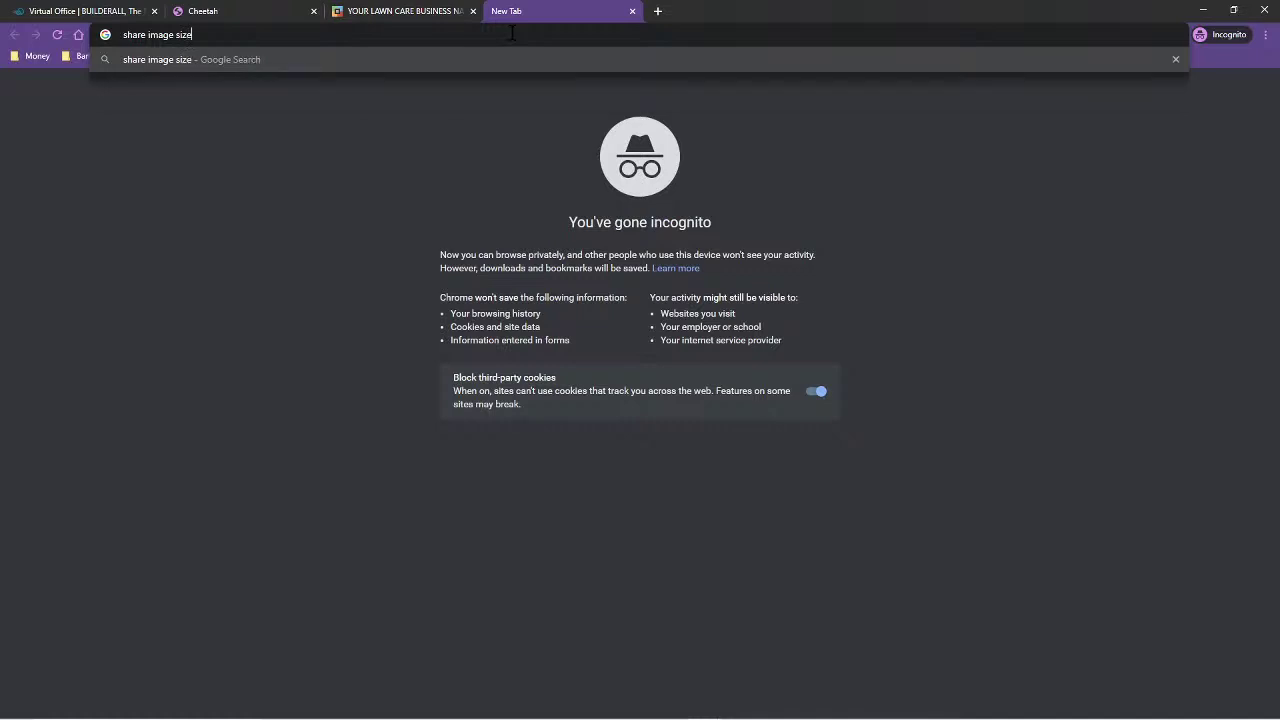
pyautogui.press('Return')
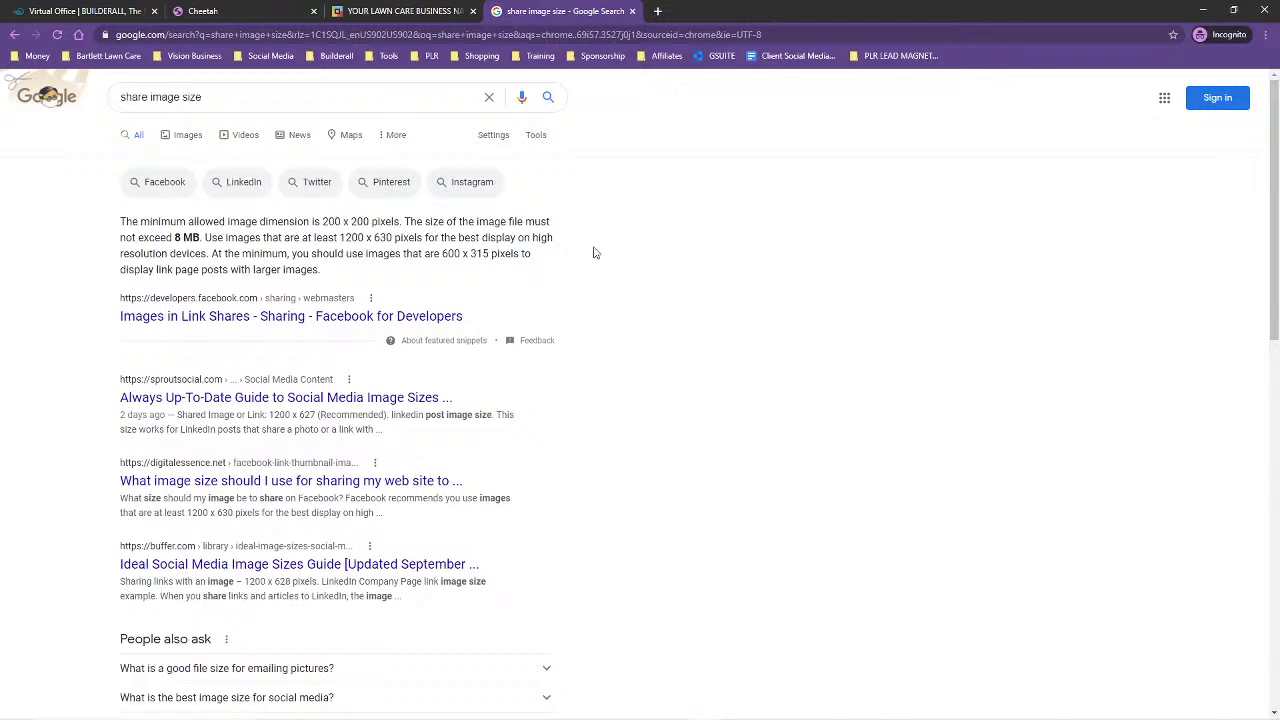
pyautogui.moveTo(1279, 80); pyautogui.dragTo(372, 80)
# - Switch back to the Canva design and resize it to a custom size of 1200 x 630 px
pyautogui.click(675, 77)
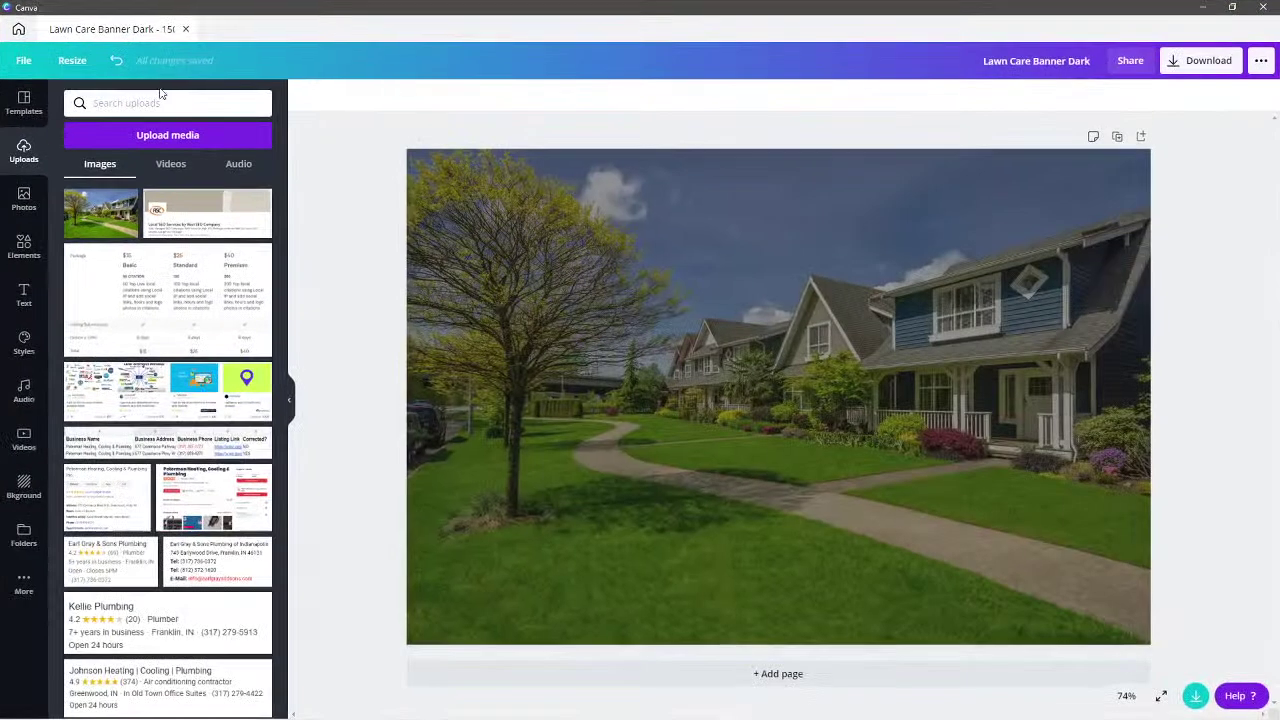
pyautogui.click(72, 60)
pyautogui.click(93, 155)
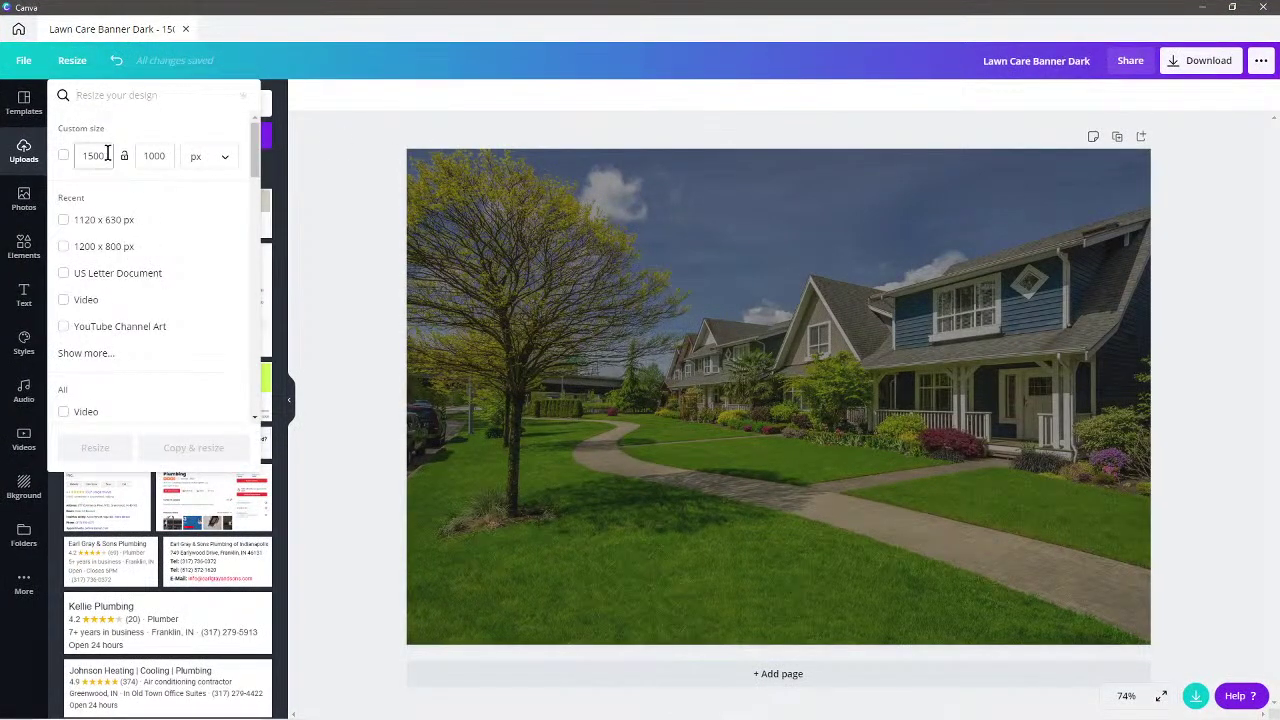
pyautogui.write('1200')
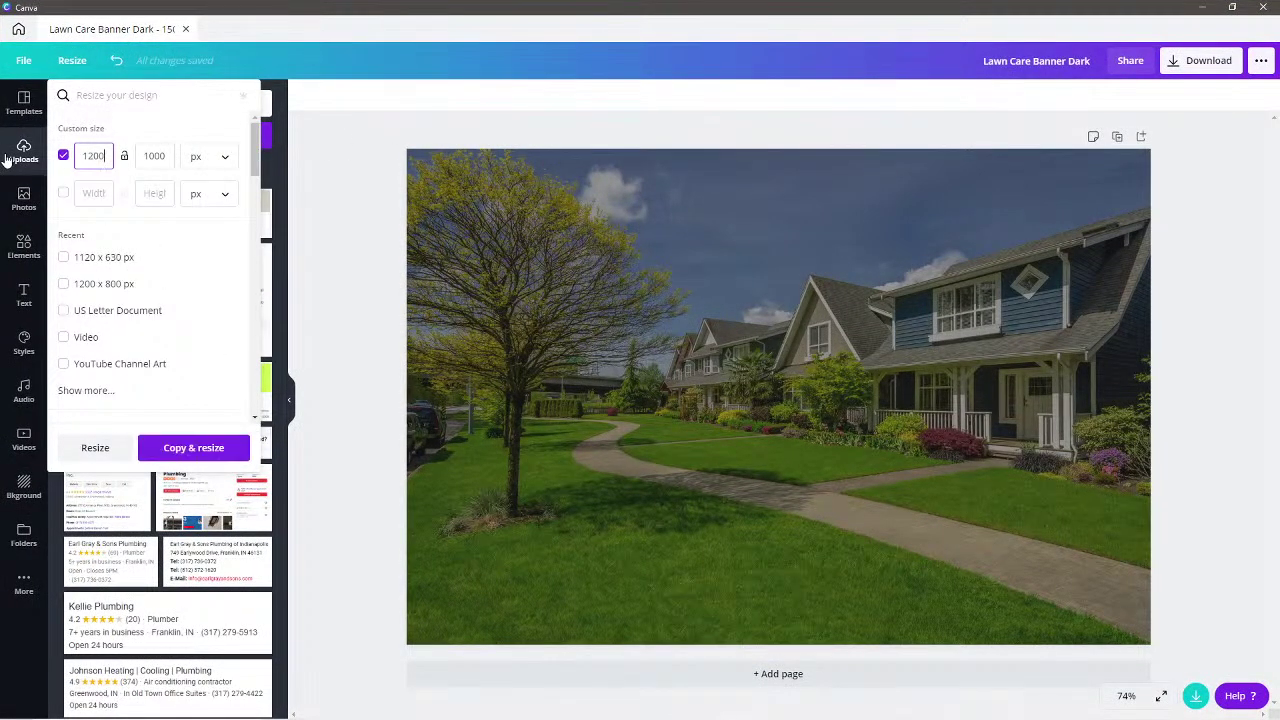
pyautogui.press('Tab')
pyautogui.write('630')
pyautogui.click(95, 447)
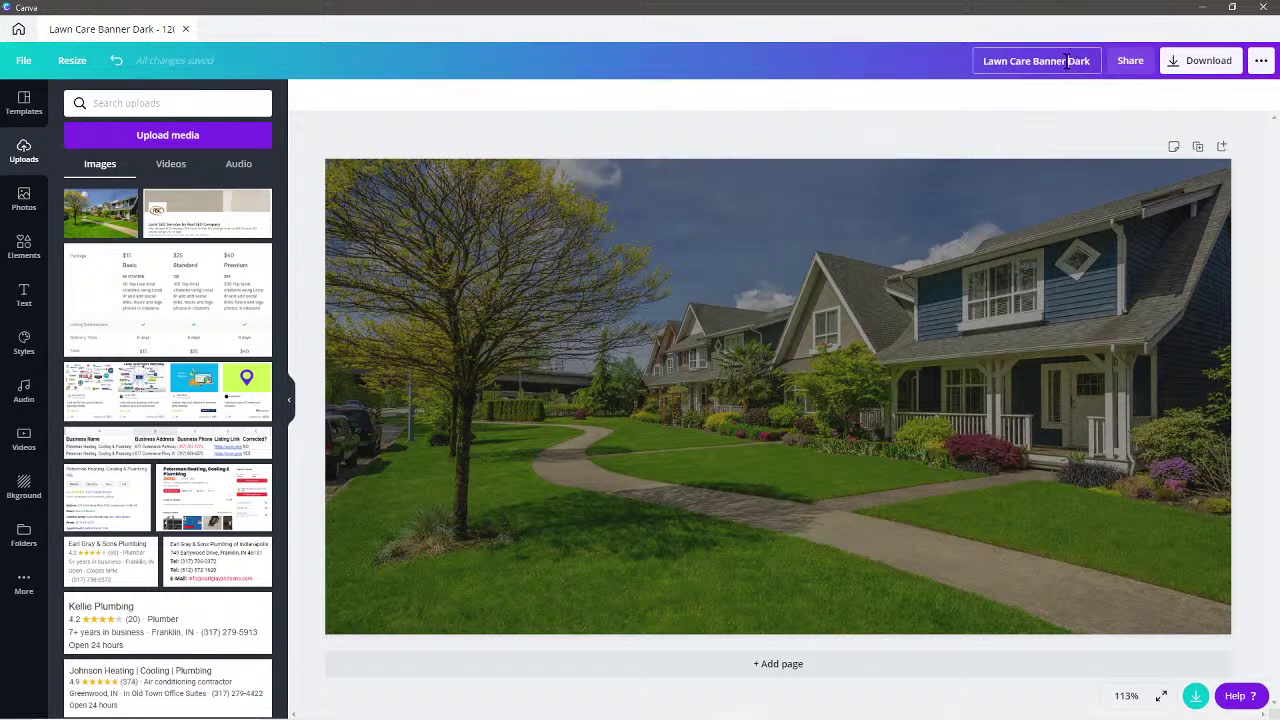
# - Rename the design "Lawn Care Share Image Dark" and download it as a PNG into the Lawn Care Template's New folder
pyautogui.write('Share Image')
pyautogui.press('Return')
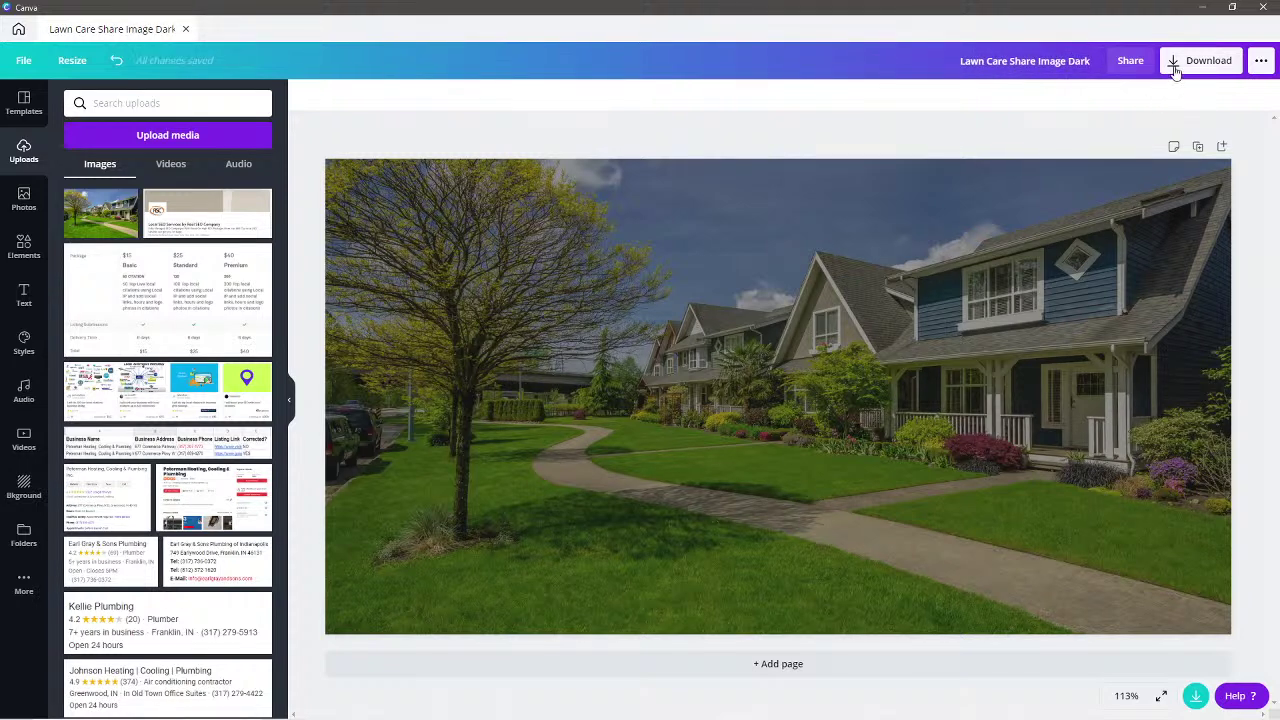
pyautogui.click(1176, 64)
pyautogui.click(1129, 289)
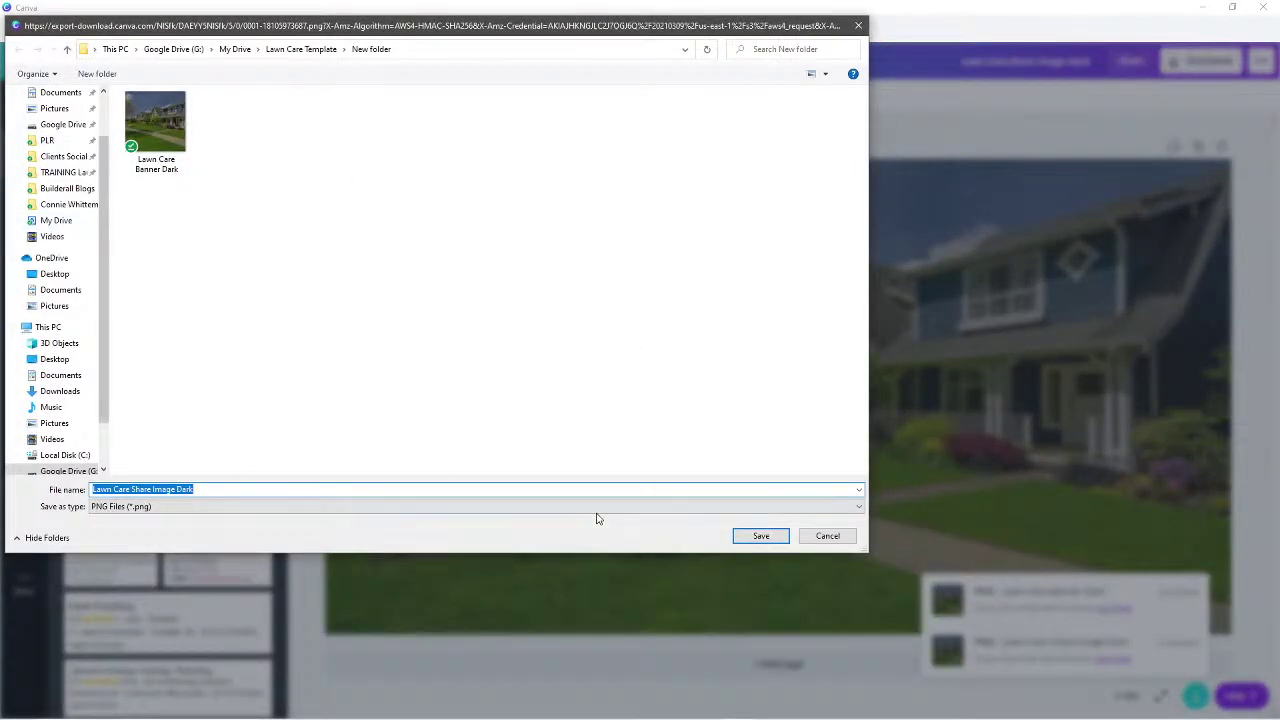
pyautogui.click(761, 536)
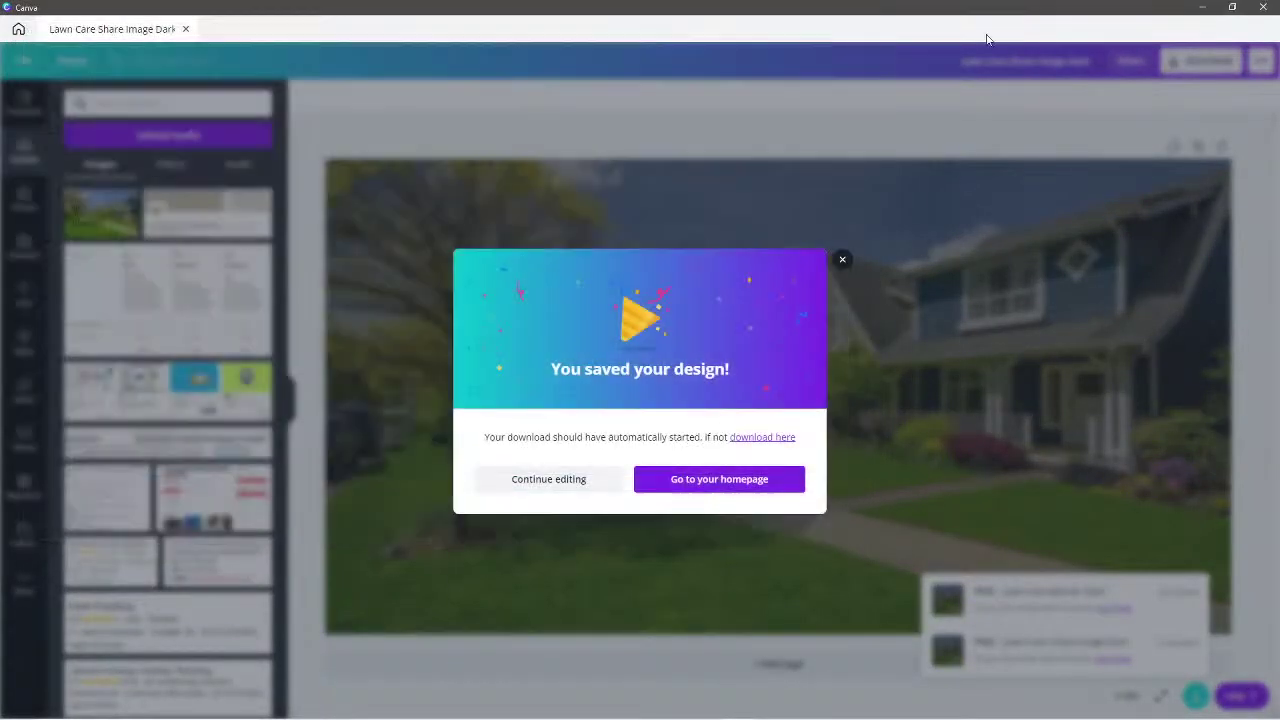
# - Switch to the Cheetah site's pages in the browser and close the image size search and estimate request tabs
pyautogui.click(1203, 7)
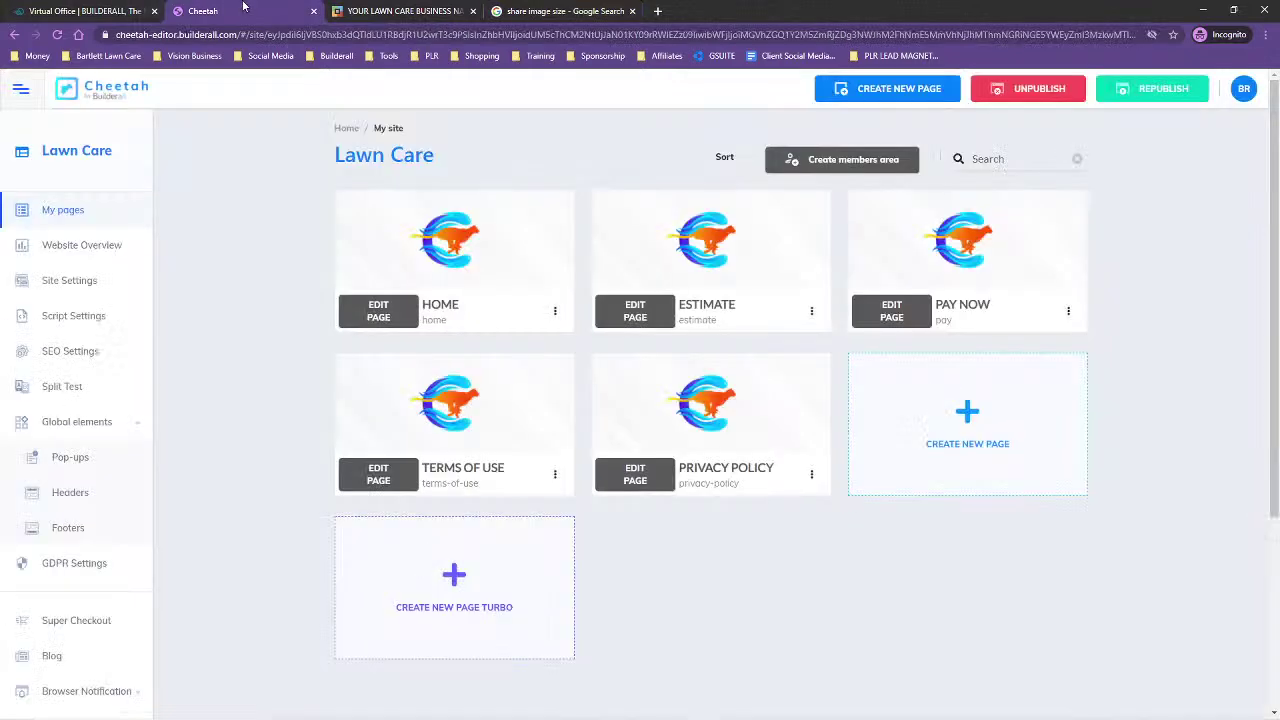
pyautogui.click(230, 11)
pyautogui.click(631, 11)
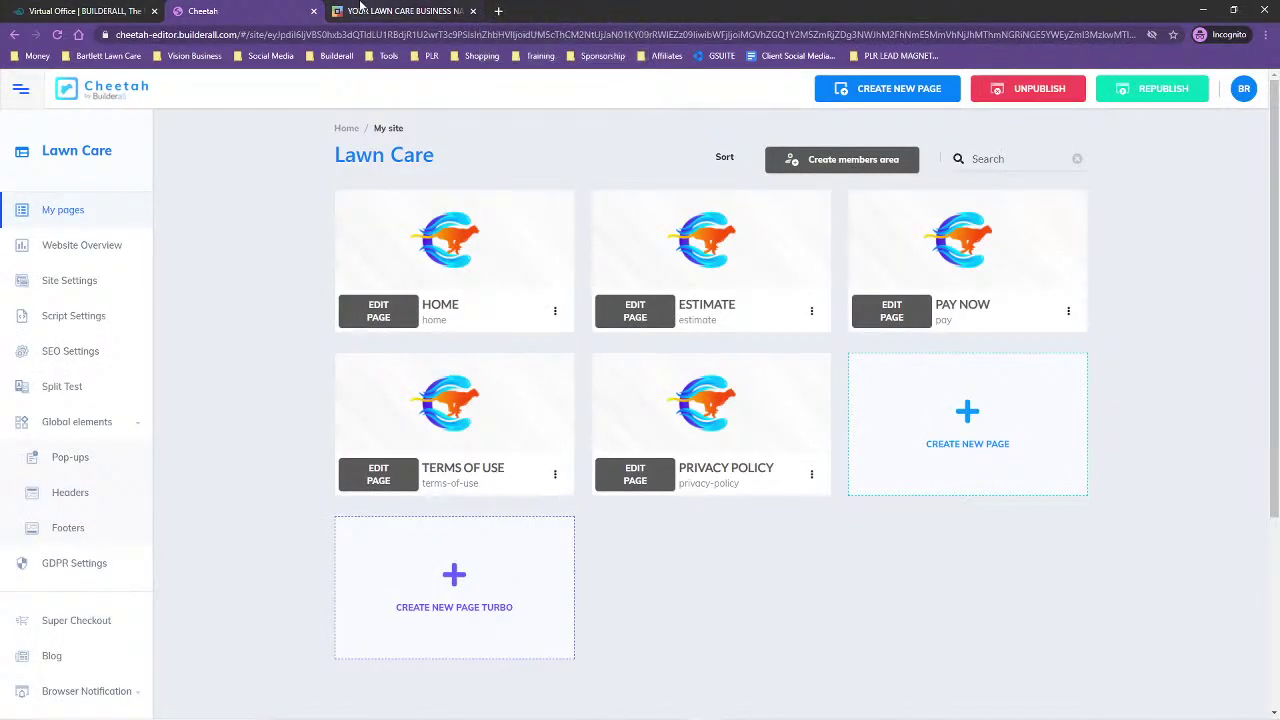
pyautogui.click(472, 11)
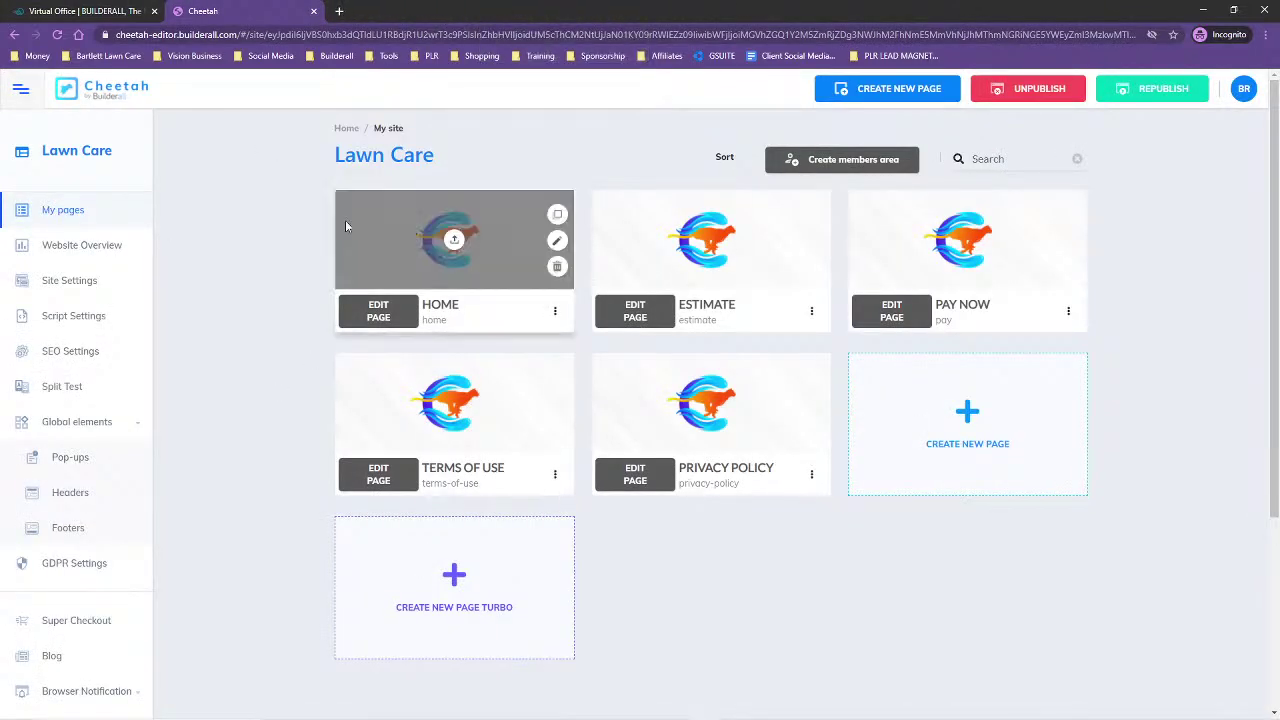
# - Upload Lawn Care Share Image Dark to the user files and set it as the HOME page's image
pyautogui.click(453, 241)
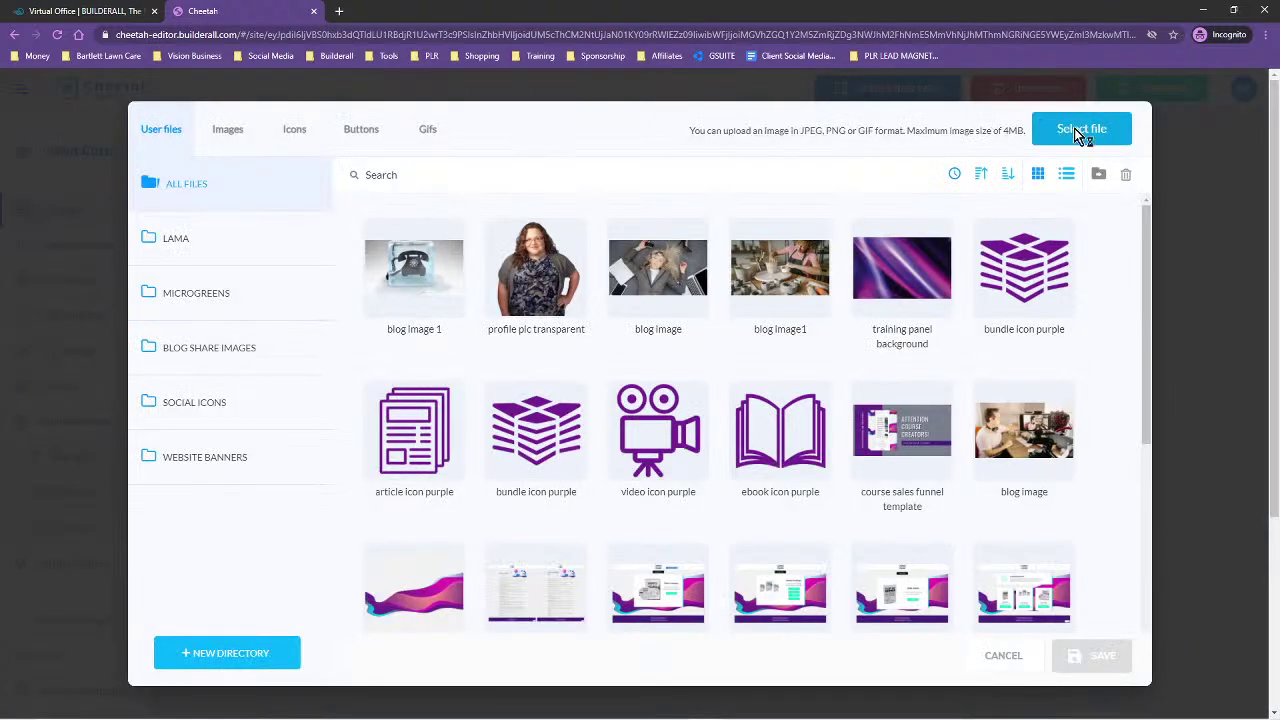
pyautogui.click(1078, 129)
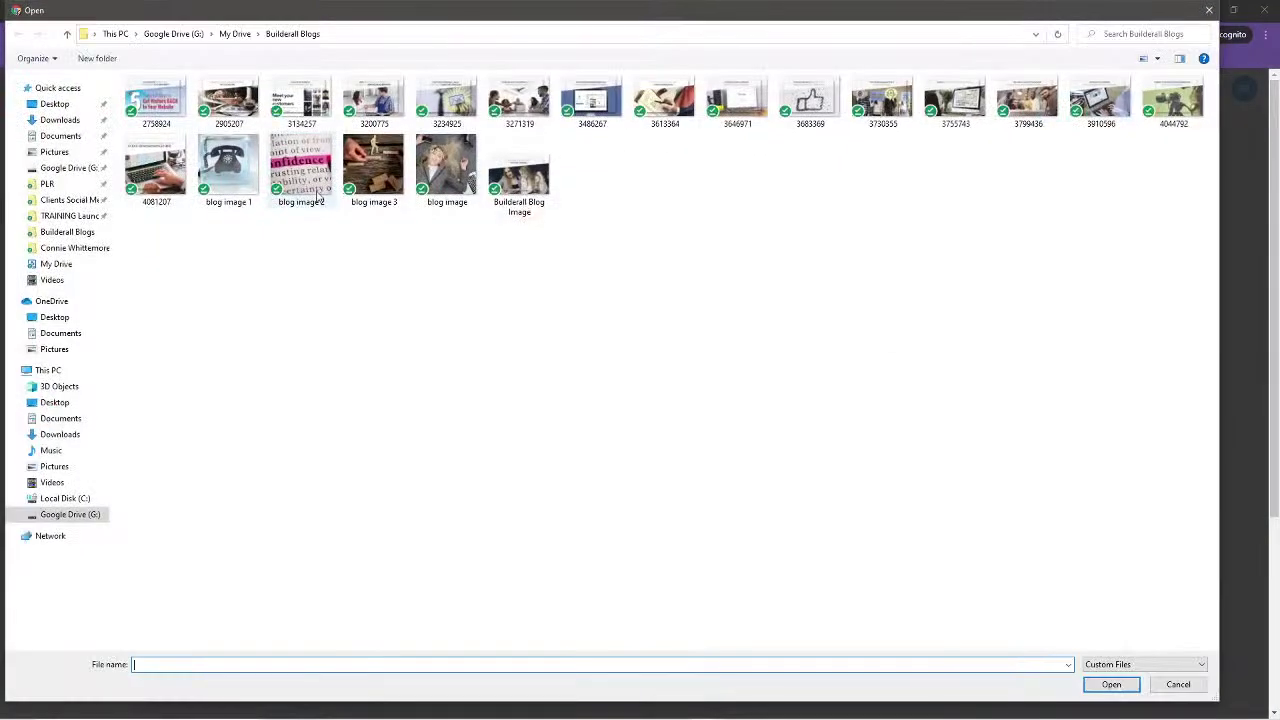
pyautogui.click(57, 88)
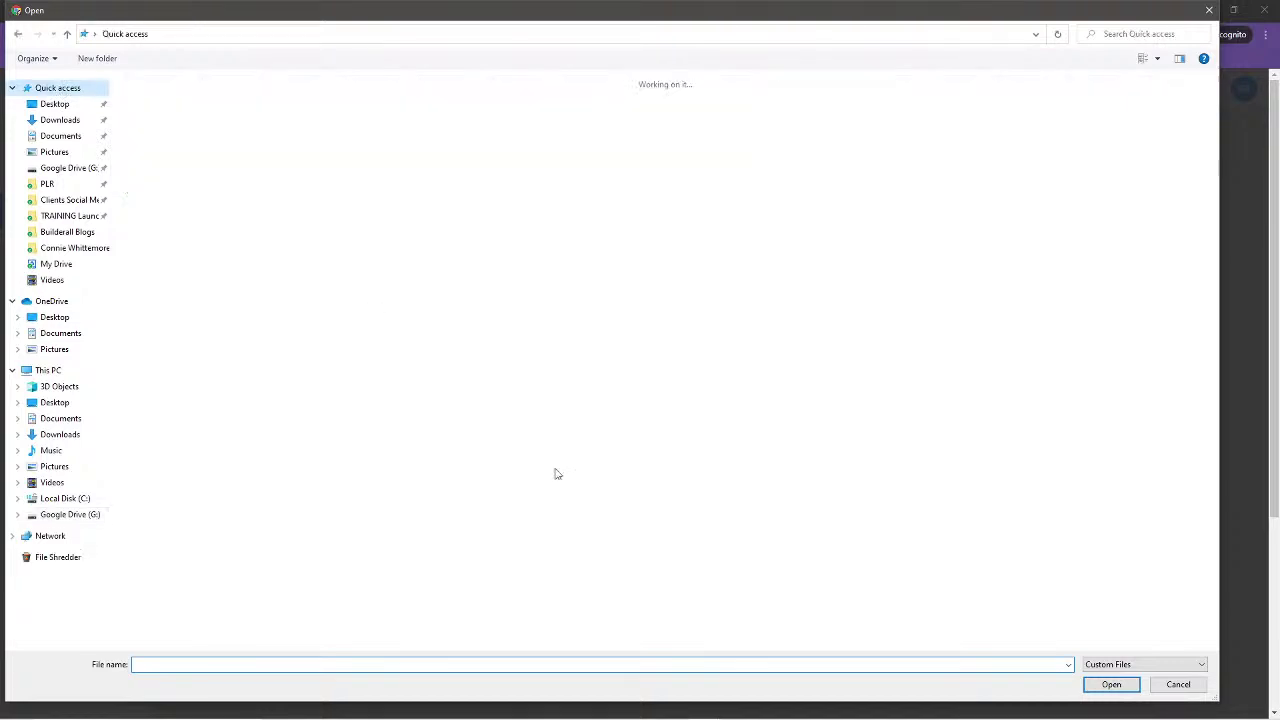
pyautogui.click(200, 219)
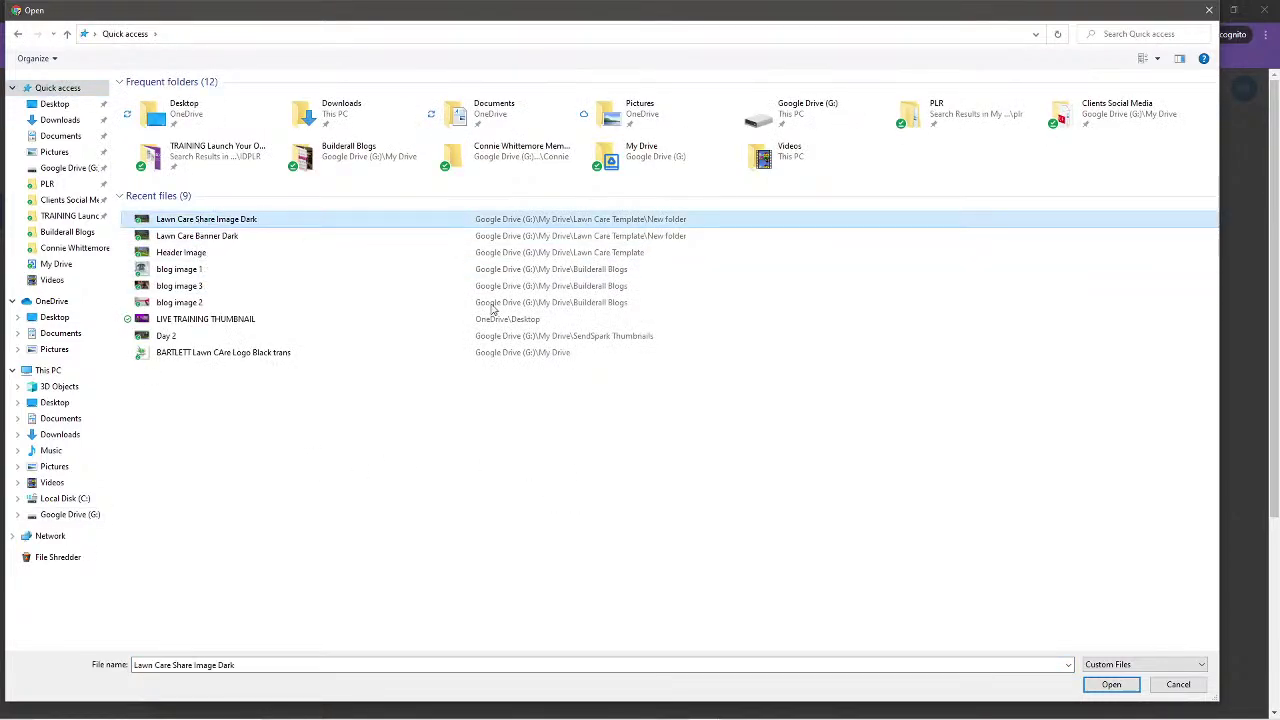
pyautogui.click(1110, 685)
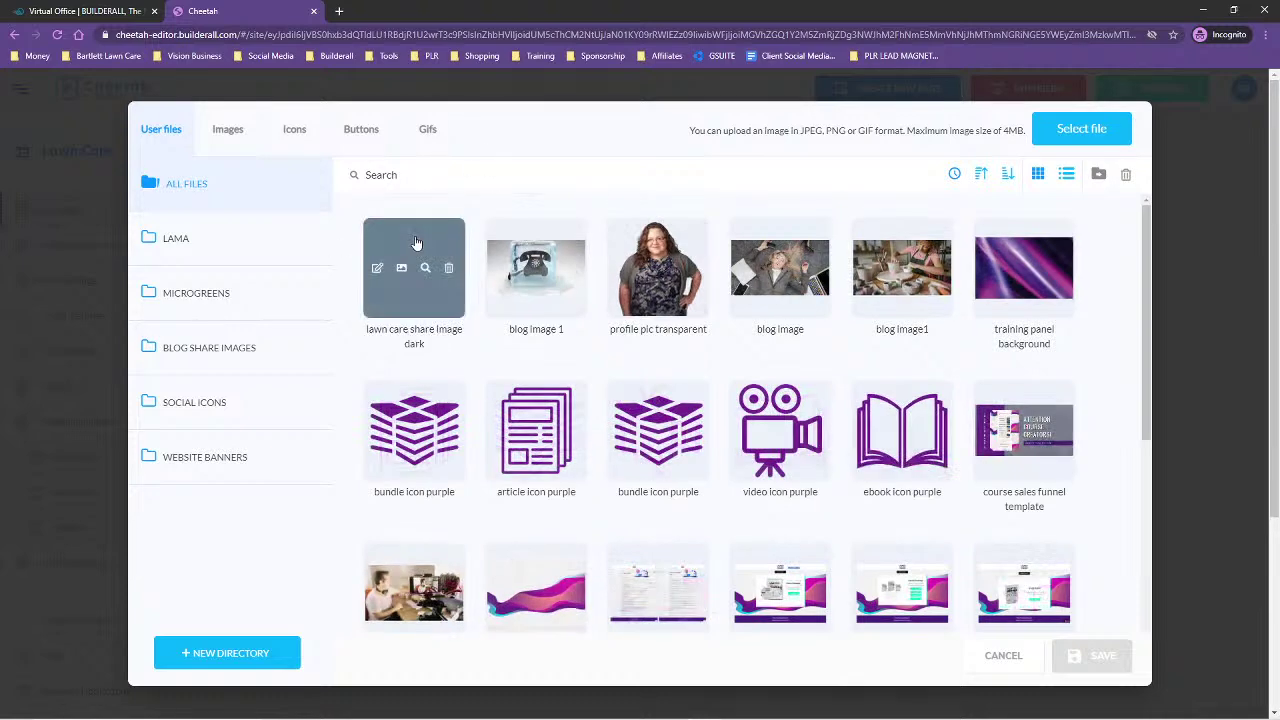
pyautogui.click(415, 243)
pyautogui.click(1086, 655)
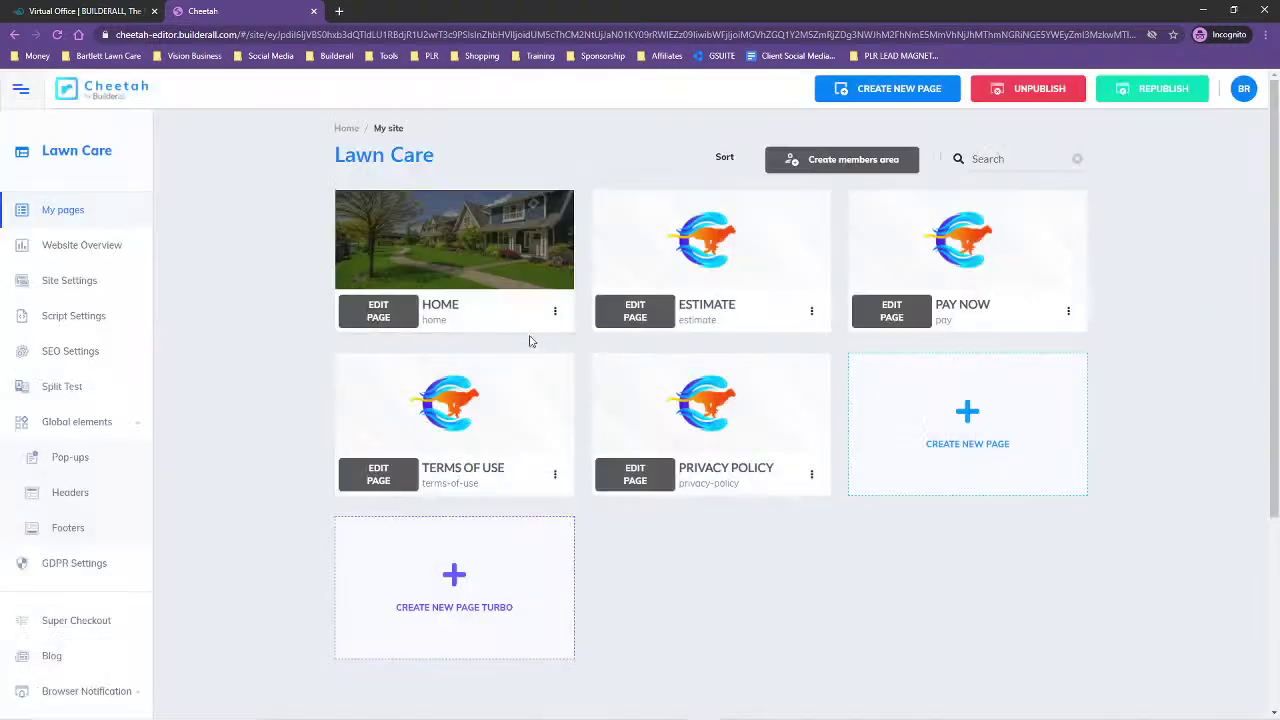
# - Set the uploaded lawn care share image dark as the ESTIMATE page's image
pyautogui.click(709, 248)
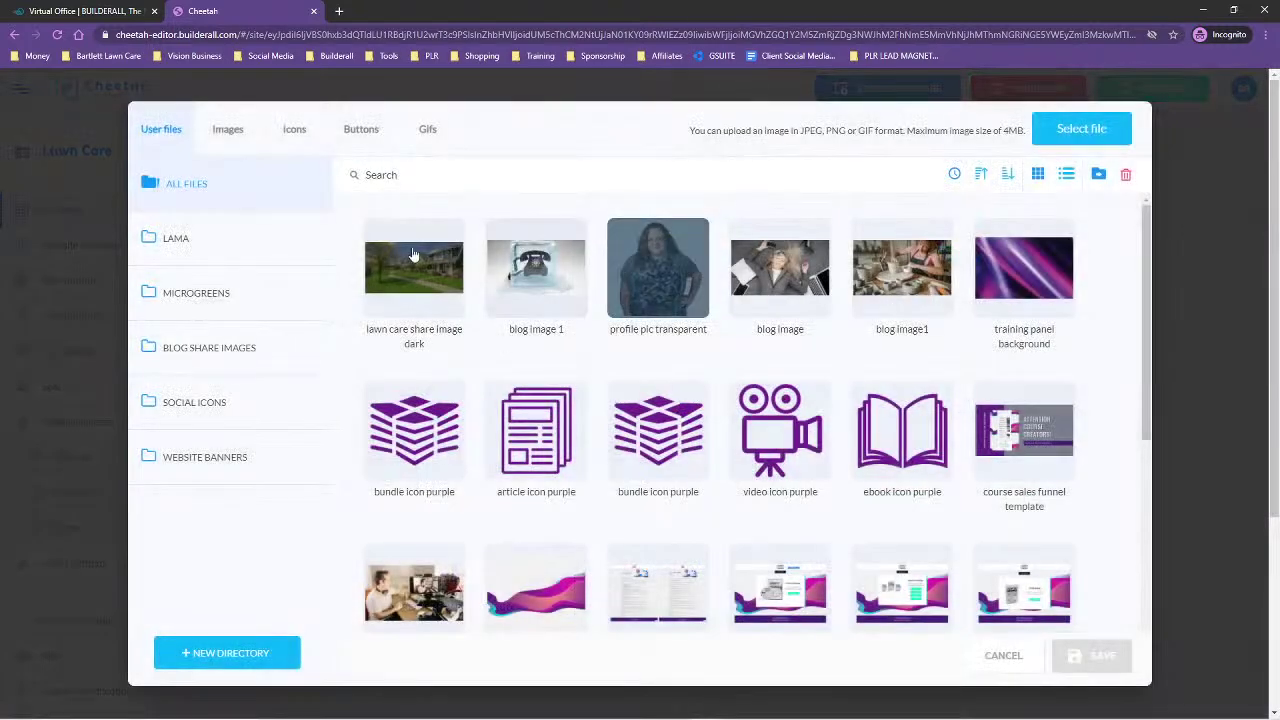
pyautogui.click(414, 265)
pyautogui.click(1079, 665)
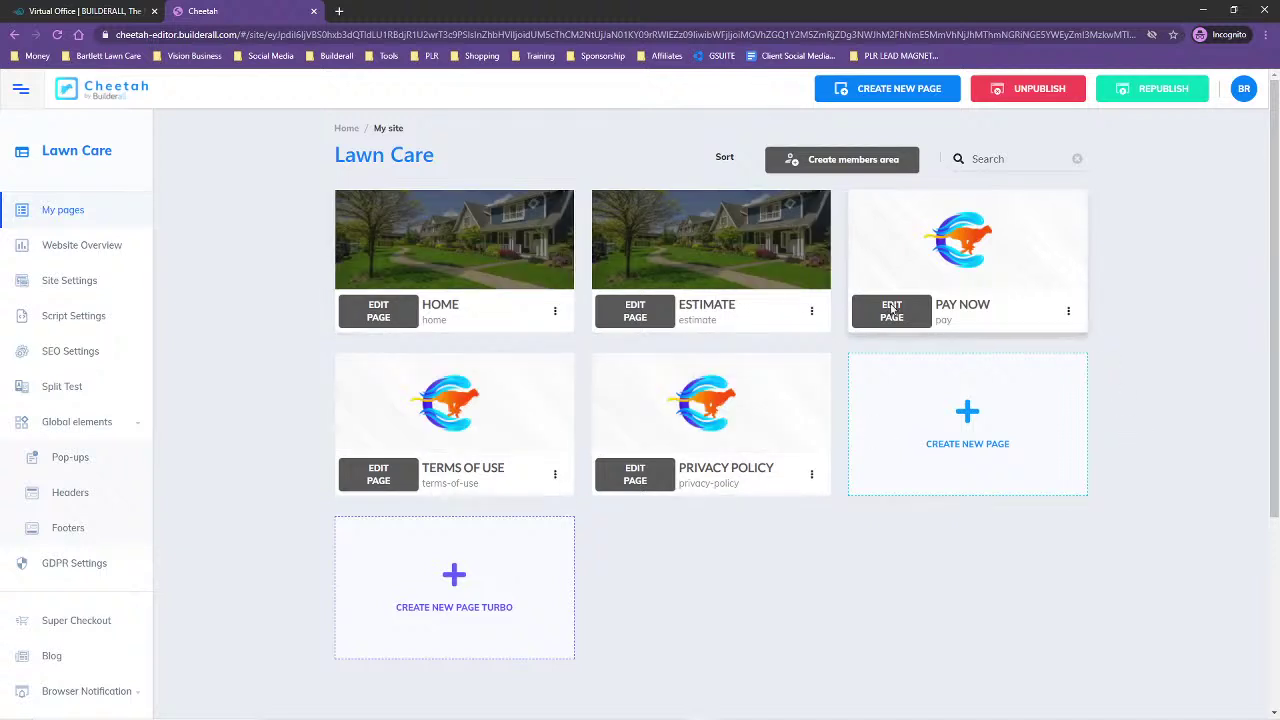
# - Set the uploaded lawn care share image dark as the PAY NOW page's image
pyautogui.moveTo(818, 228)
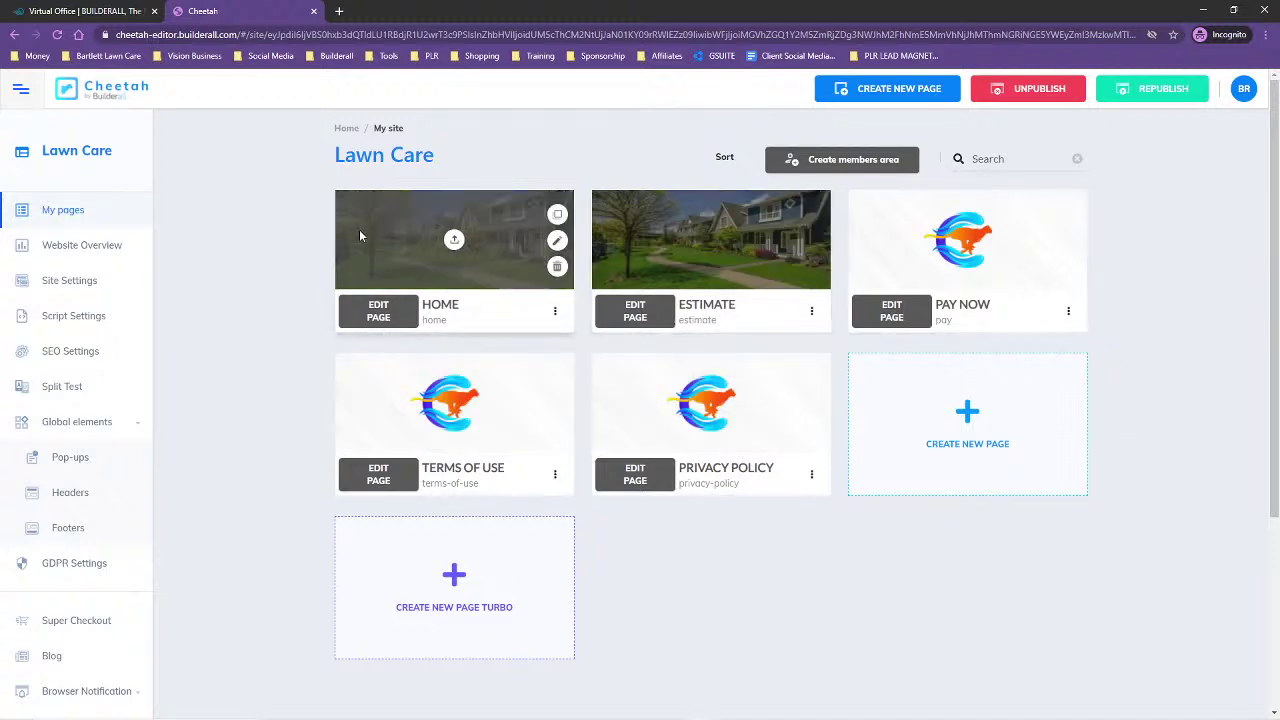
pyautogui.moveTo(1034, 243)
pyautogui.click(967, 241)
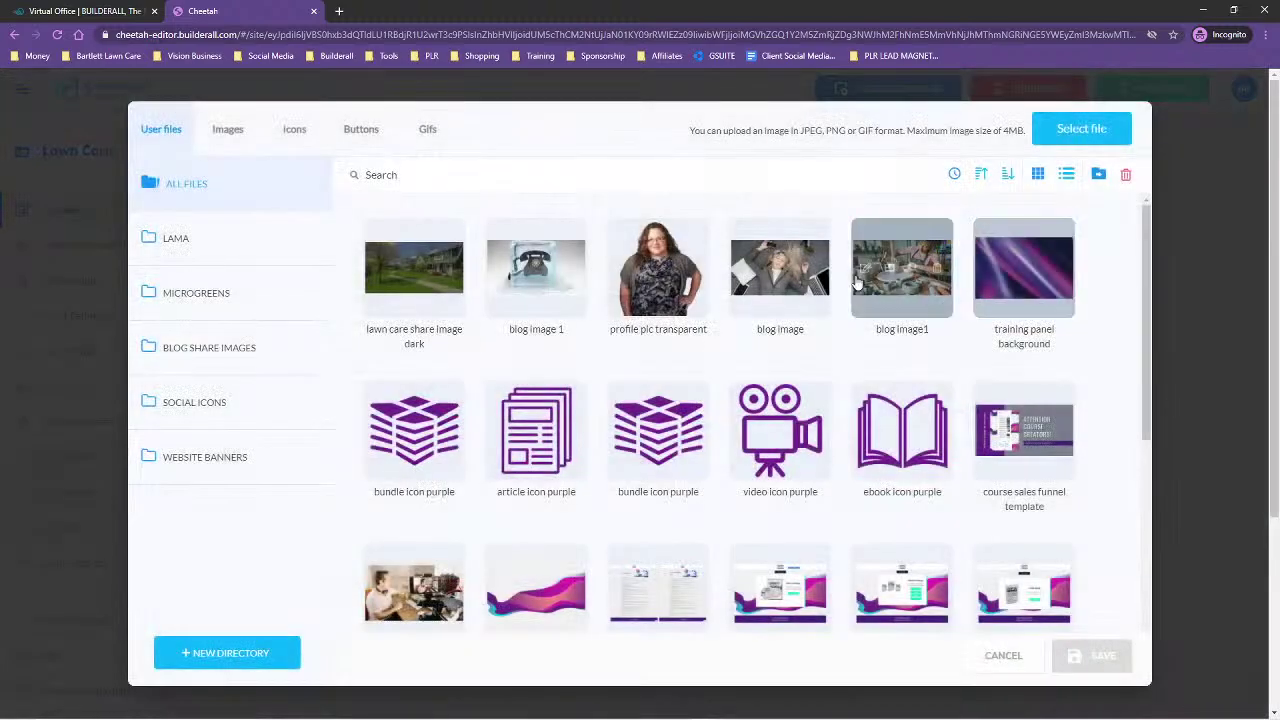
pyautogui.click(414, 268)
pyautogui.click(1093, 657)
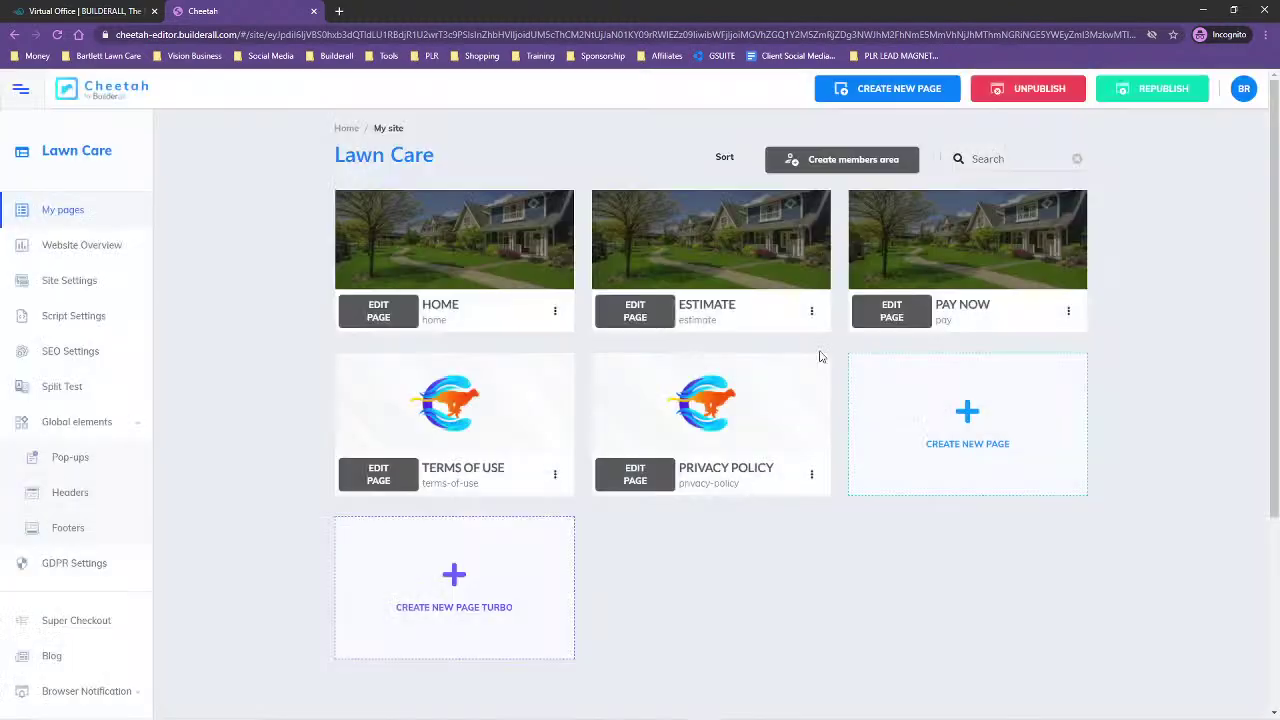
# - Set the uploaded lawn care share image dark as the TERMS OF USE page's image
pyautogui.moveTo(446, 424)
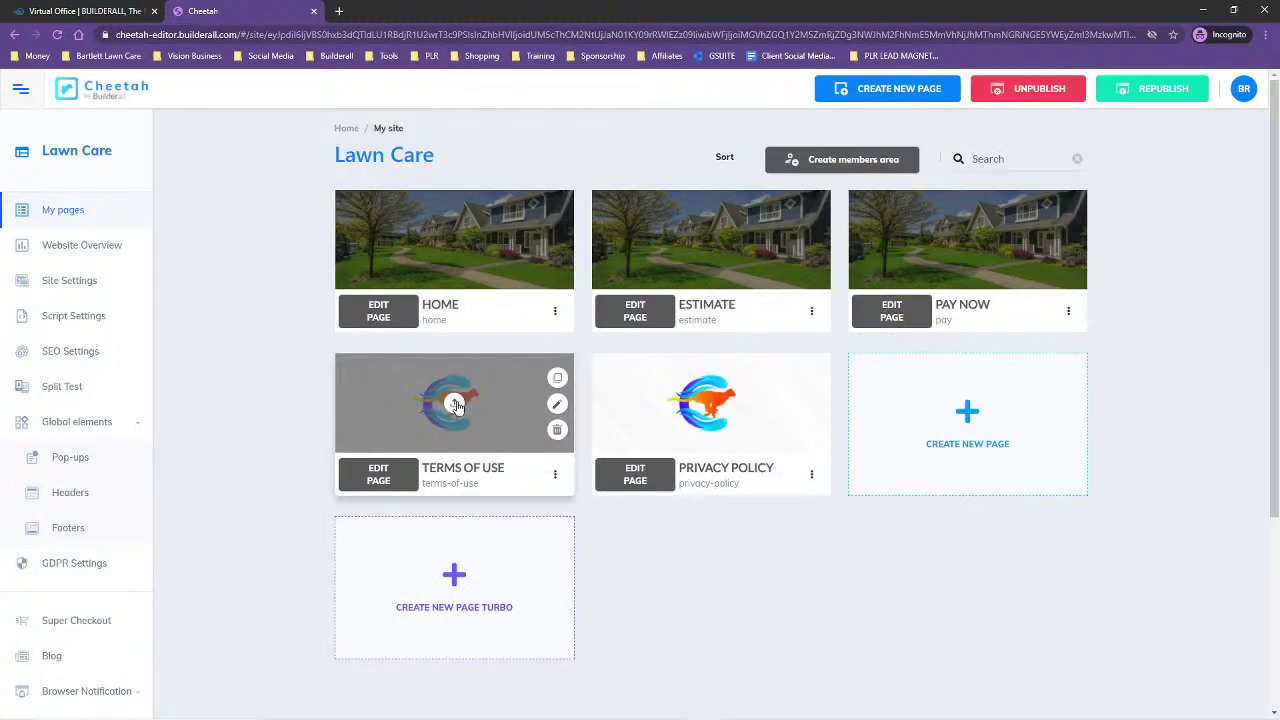
pyautogui.click(455, 401)
pyautogui.click(403, 245)
pyautogui.click(1095, 655)
# - Set lawn care share image dark as the PRIVACY POLICY page's image and republish the Lawn Care site
pyautogui.click(716, 404)
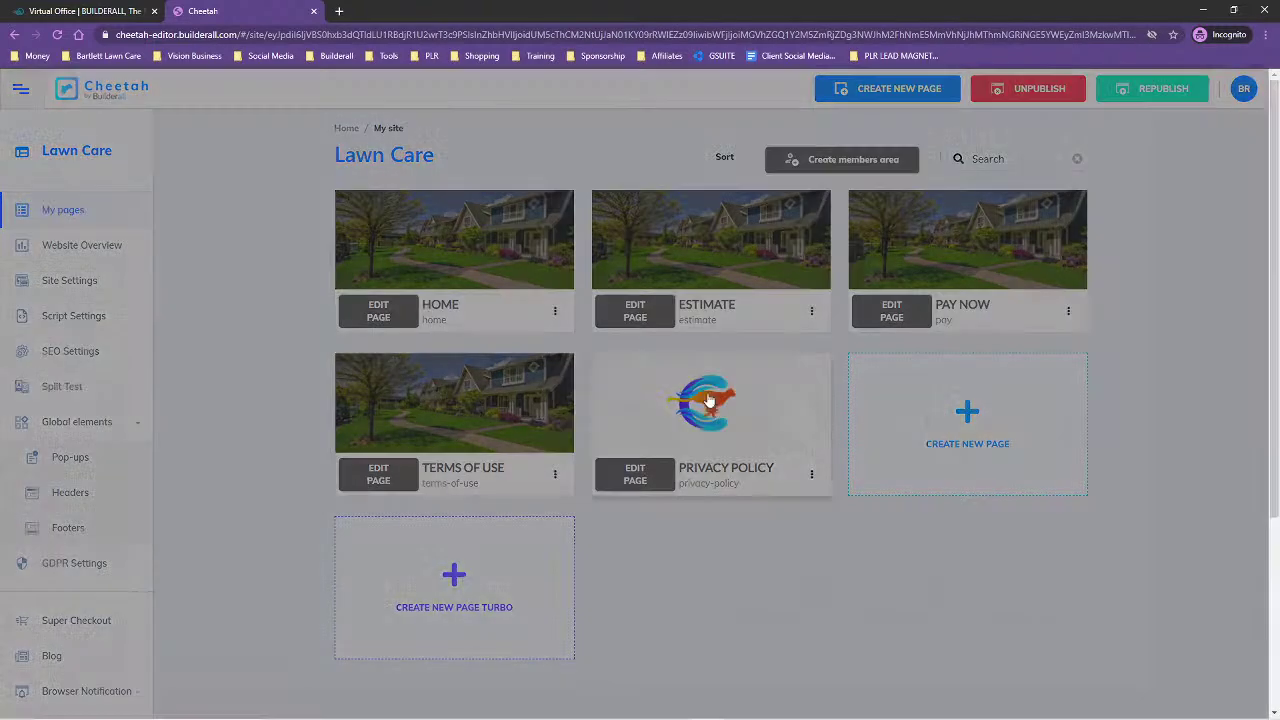
pyautogui.click(414, 245)
pyautogui.click(1064, 656)
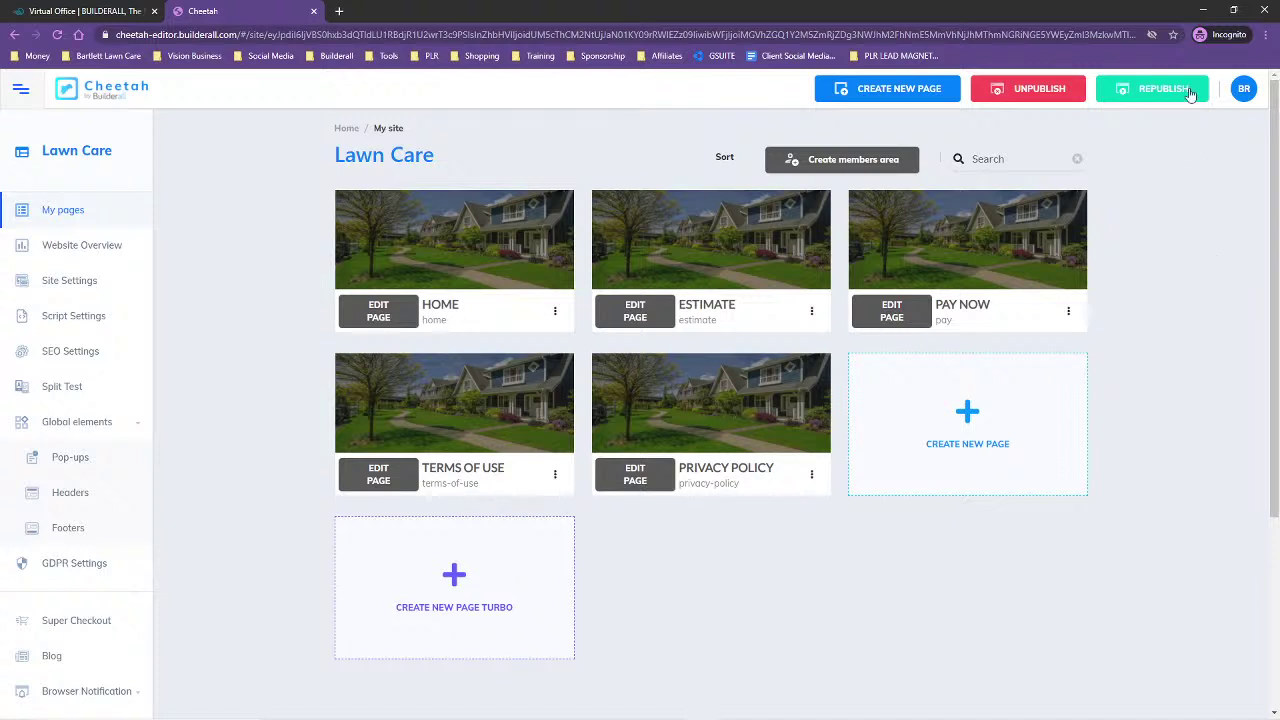
pyautogui.click(1162, 89)
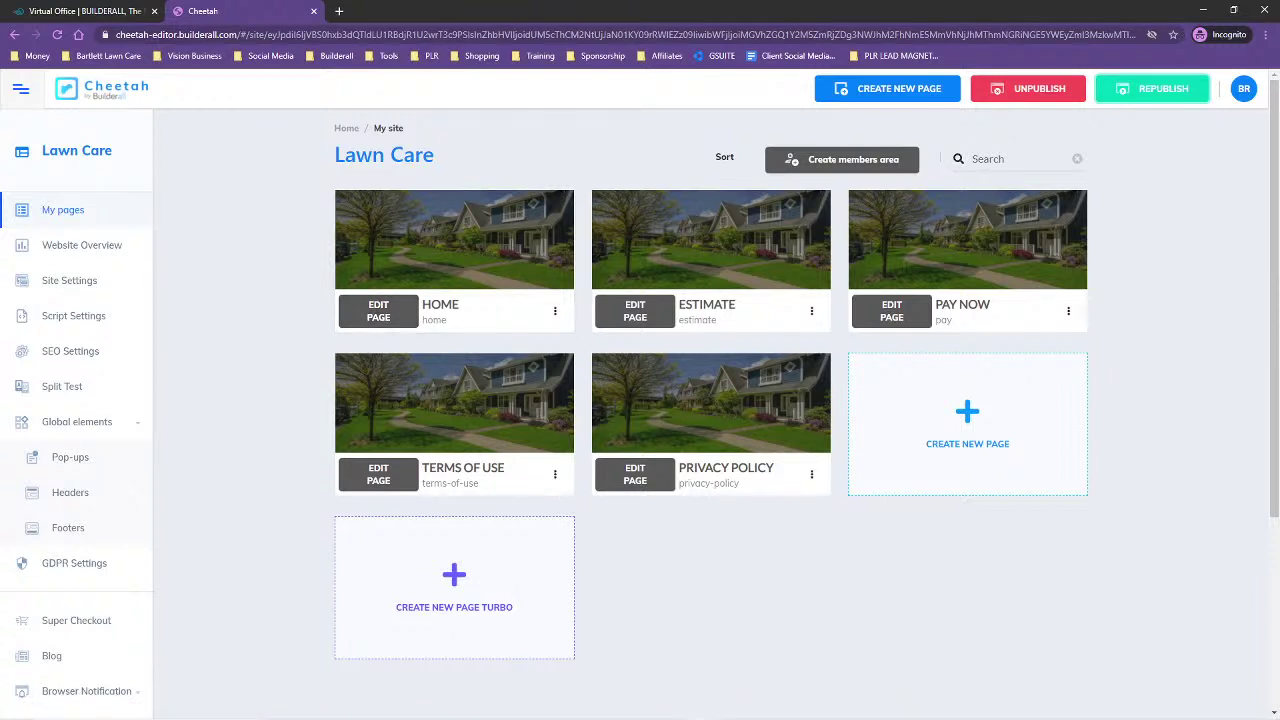
# - Check the Lawn Care Clients notes, then open the HOME page's live website page and copy its URL
pyautogui.hotkey('alt', 'Tab')
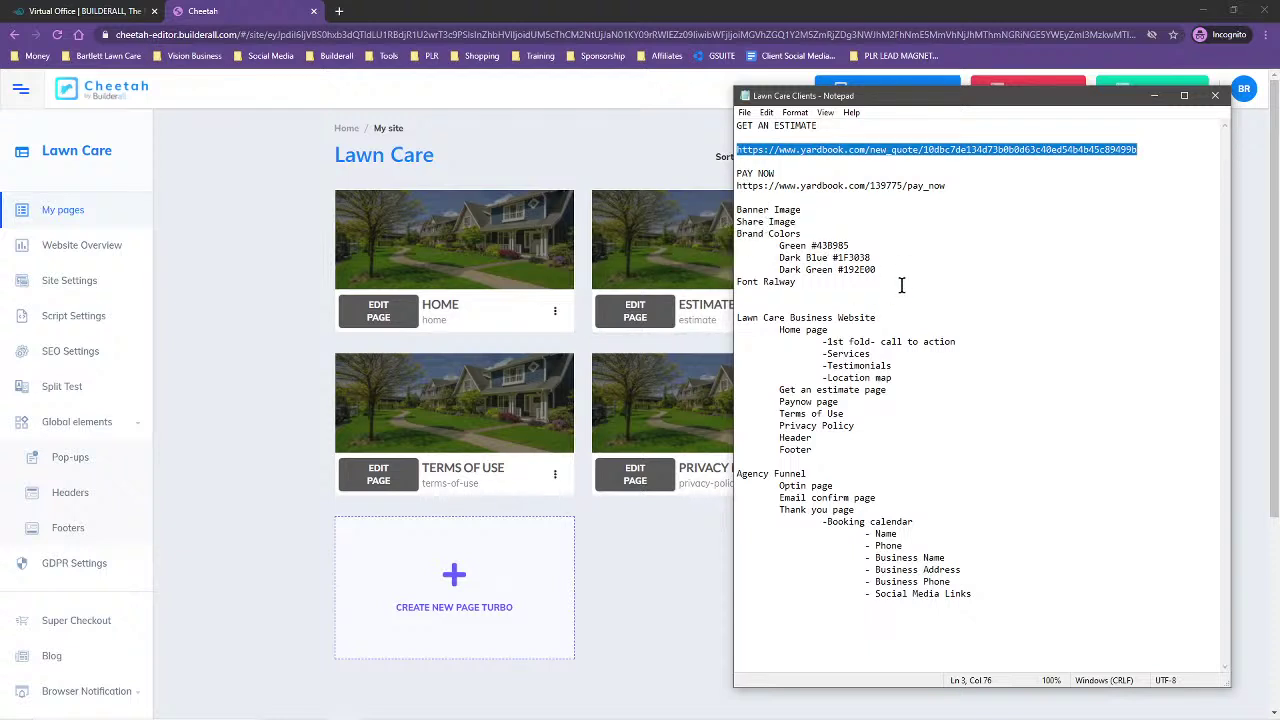
pyautogui.click(555, 311)
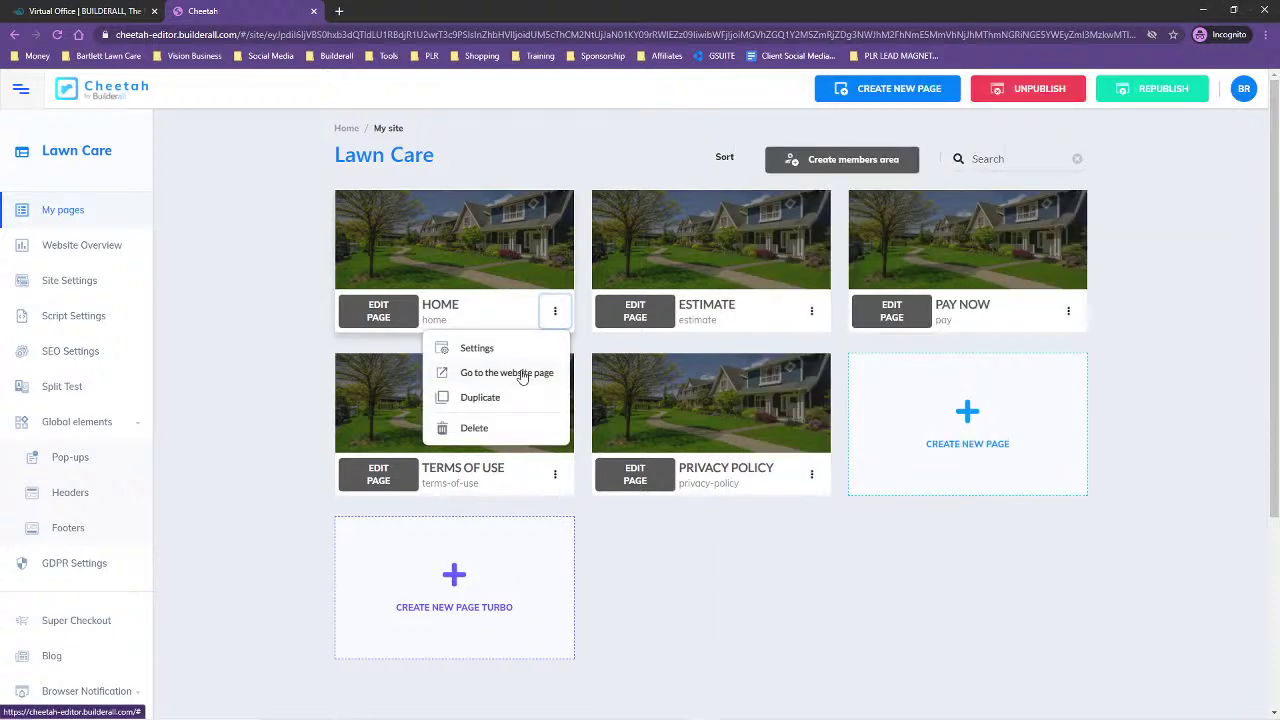
pyautogui.click(467, 372)
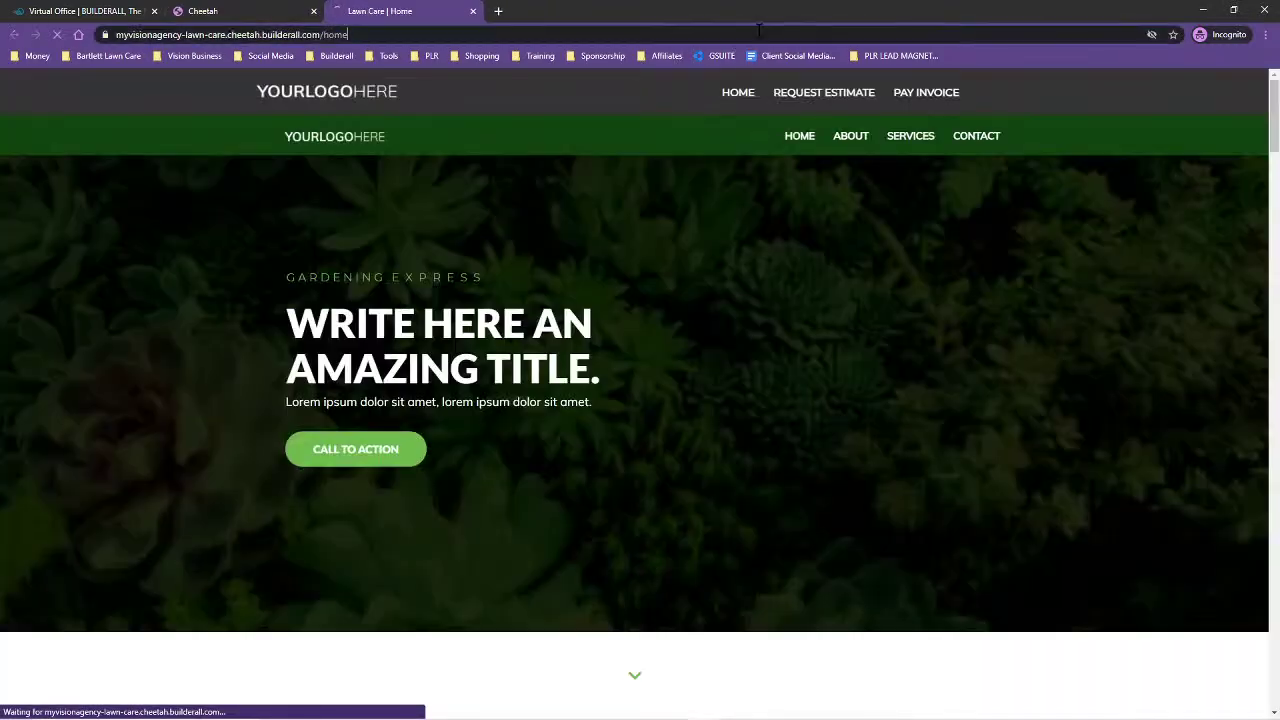
pyautogui.doubleClick(759, 33)
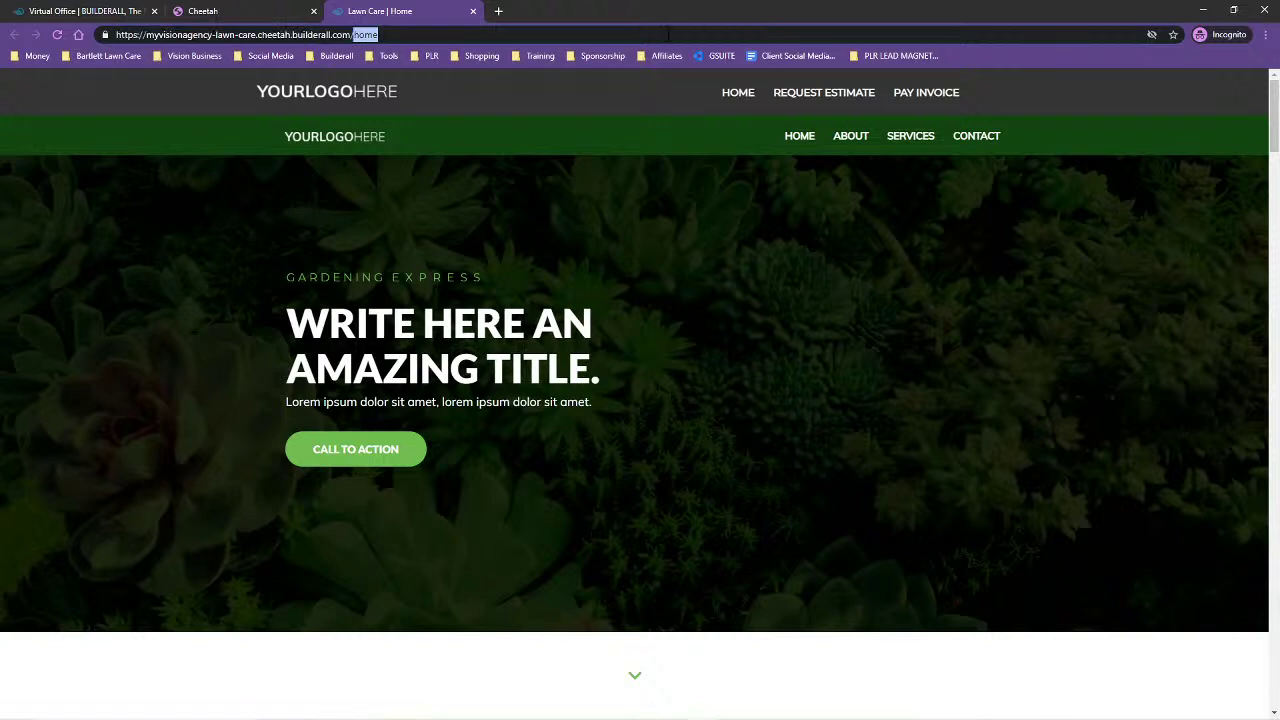
pyautogui.click(691, 38)
pyautogui.moveTo(691, 38); pyautogui.dragTo(108, 38)
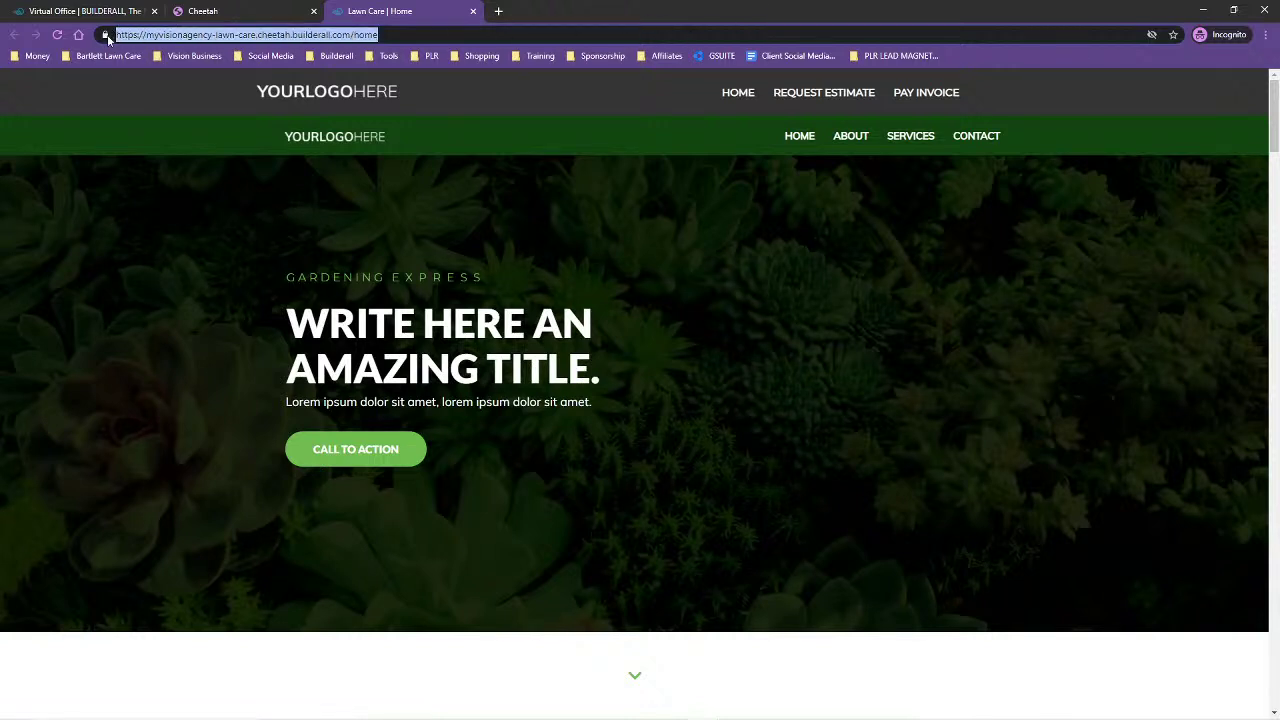
pyautogui.rightClick(162, 42)
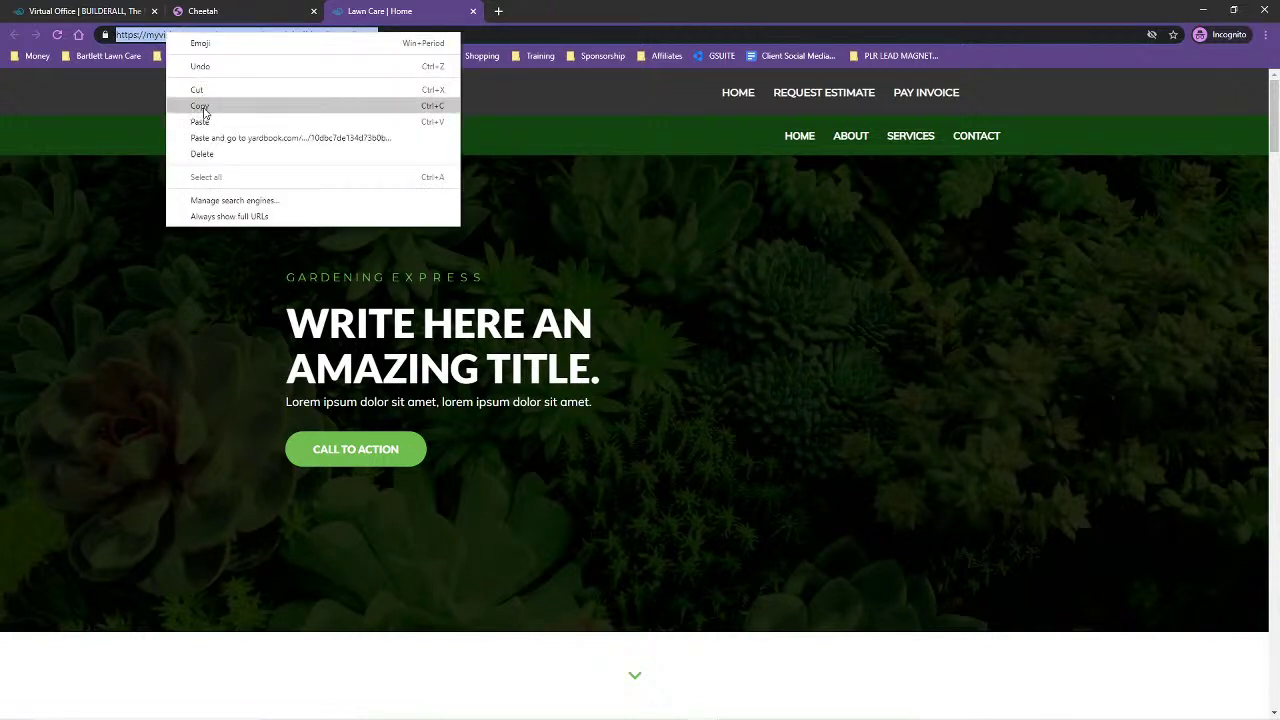
pyautogui.click(200, 107)
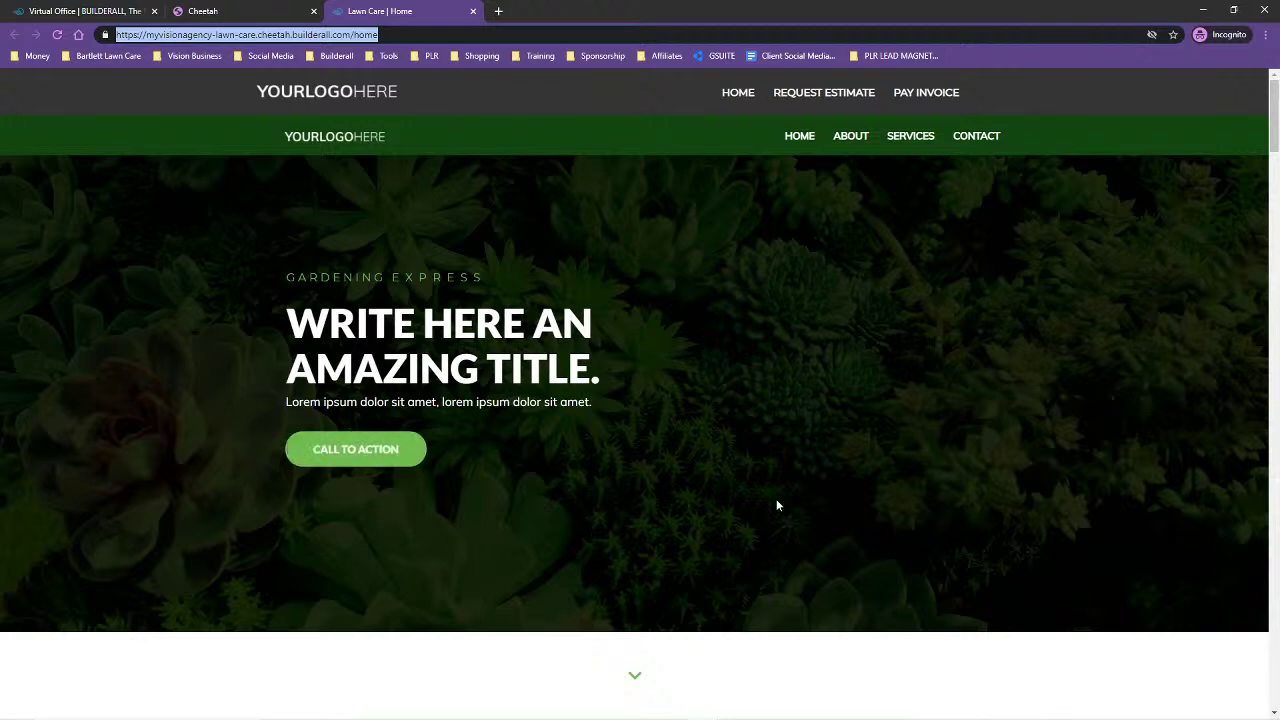
# - Examine the live home page's sections from the banner down to Area of Service
pyautogui.scroll(-6, 946, 494)
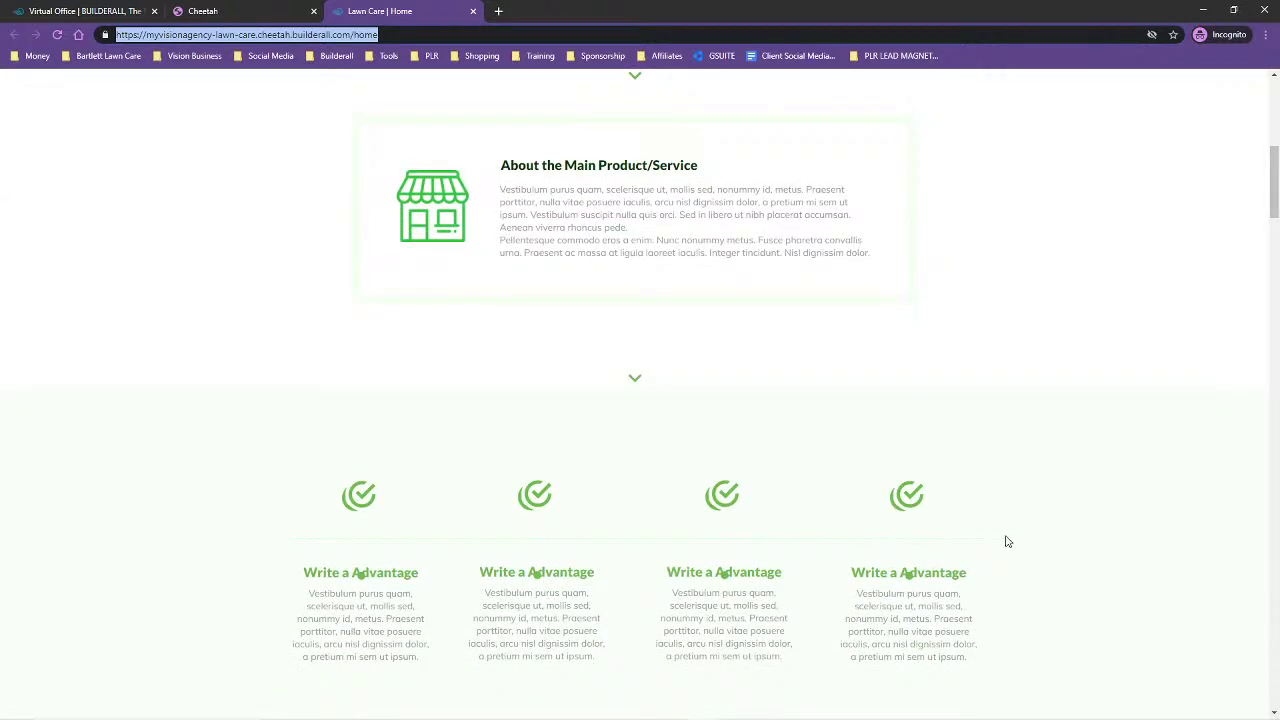
pyautogui.scroll(-9, 974, 411)
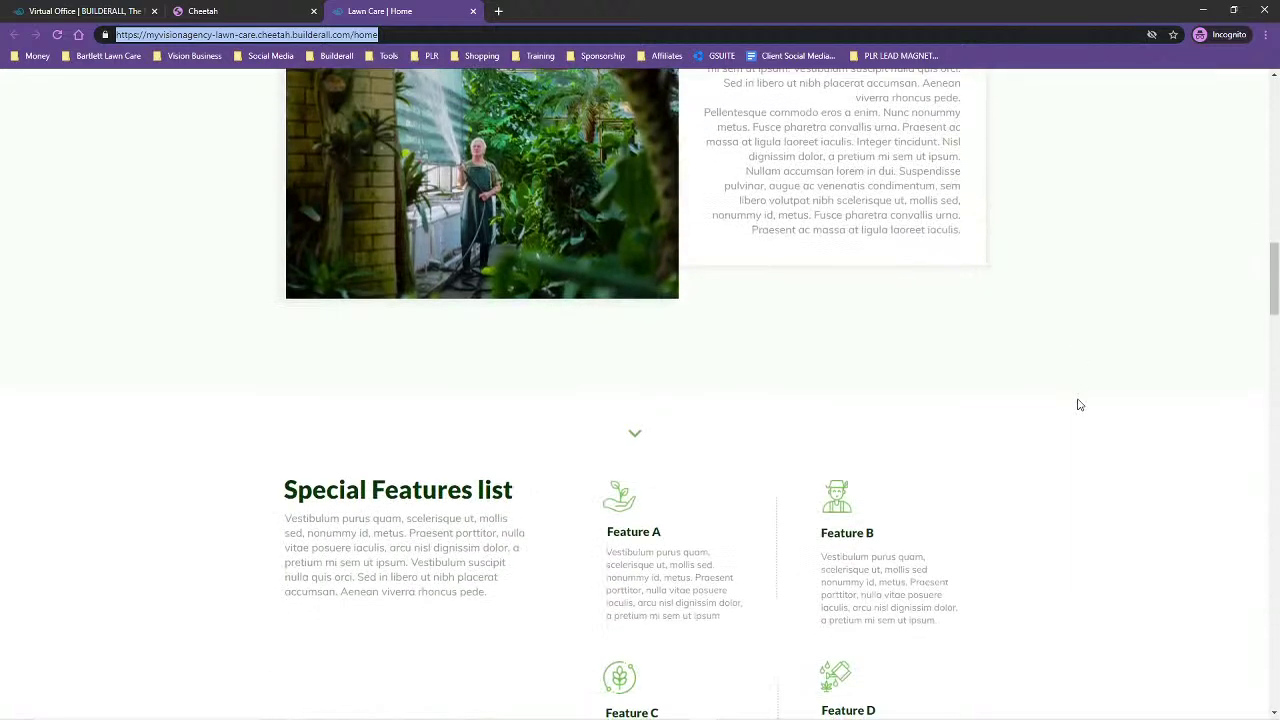
pyautogui.scroll(-4, 1086, 409)
pyautogui.scroll(-3, 1095, 411)
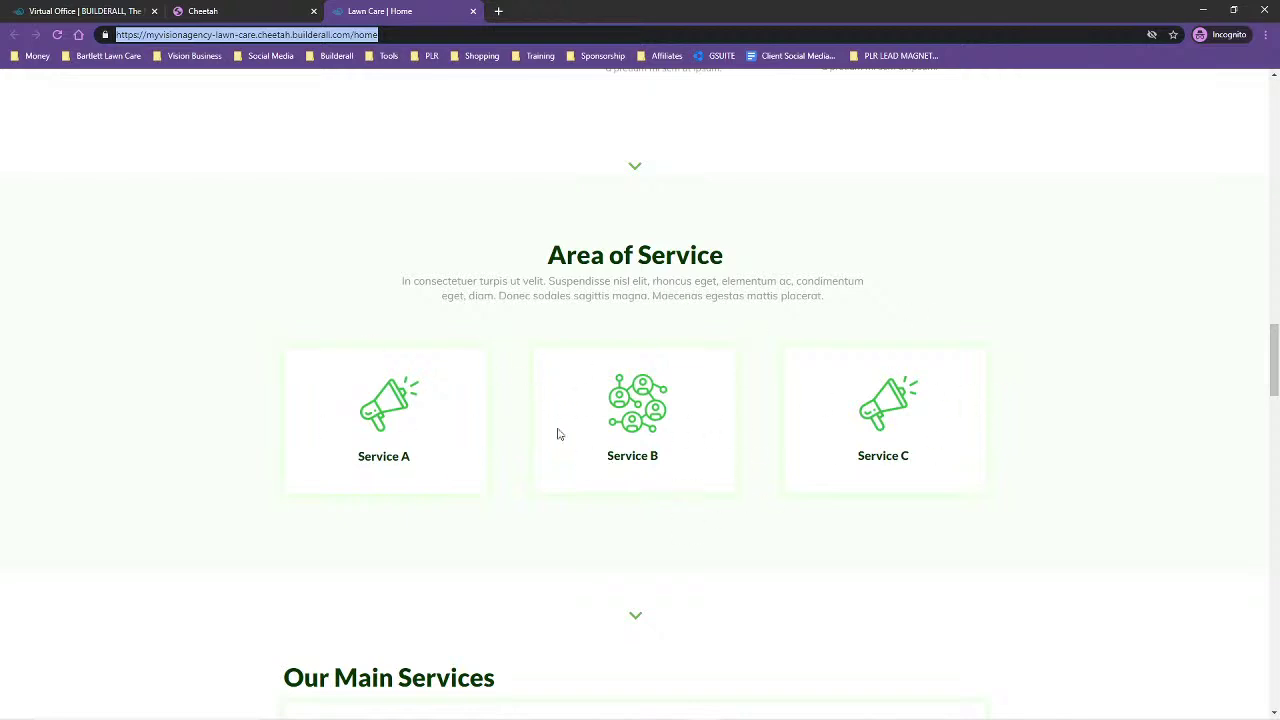
# - Switch to the Local Business Digital Marketing course and look through the lessons under Building a website on Cheetah builder
pyautogui.moveTo(1279, 6); pyautogui.dragTo(669, 8)
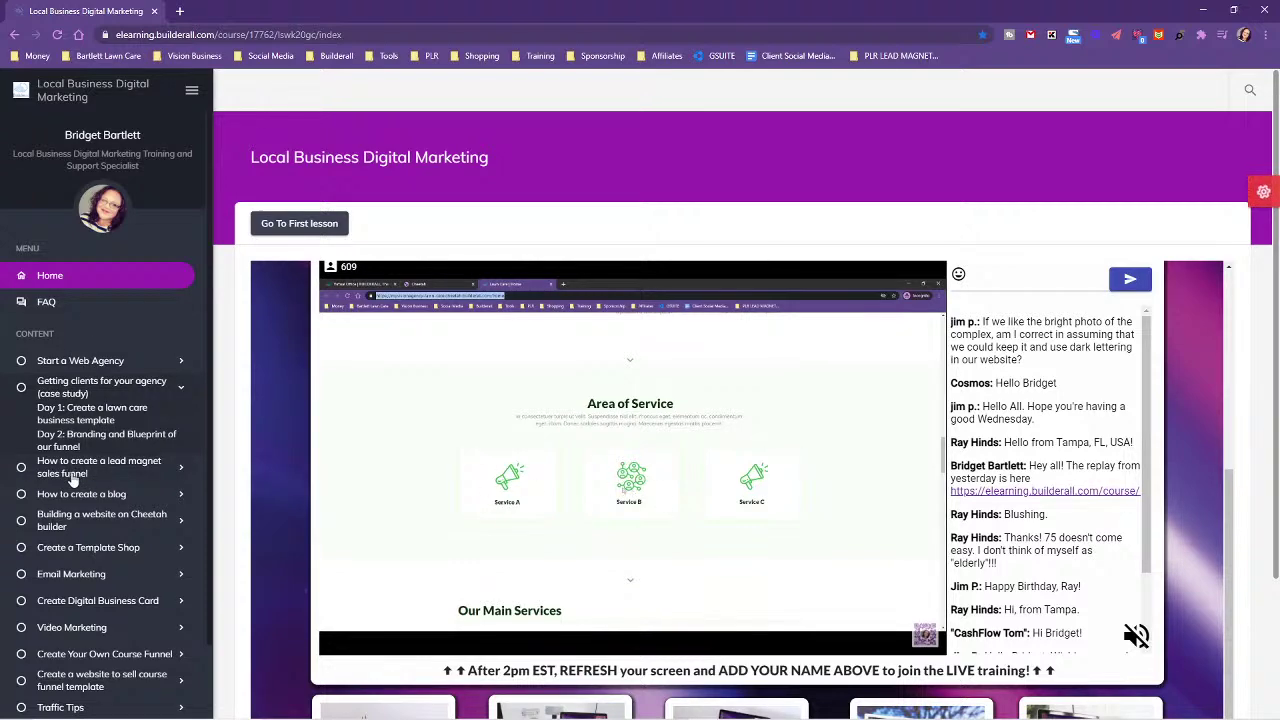
pyautogui.scroll(-1, 40, 480)
pyautogui.click(128, 428)
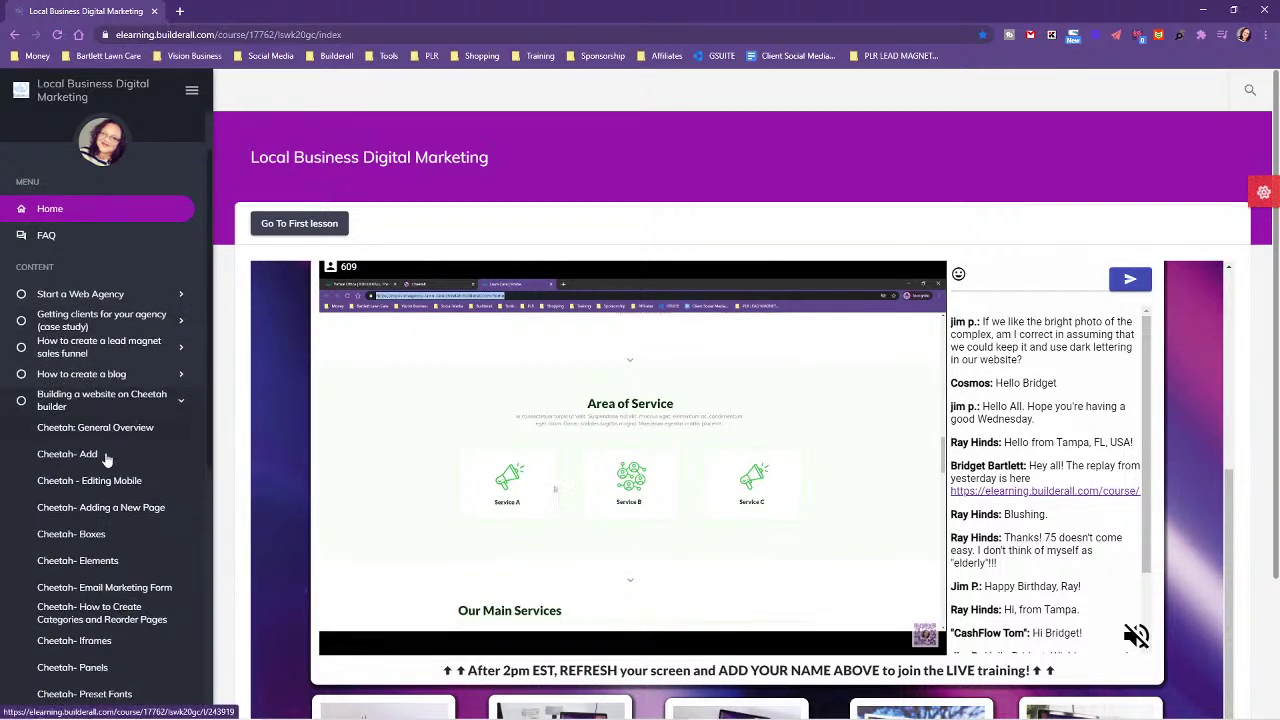
pyautogui.scroll(-5, 100, 500)
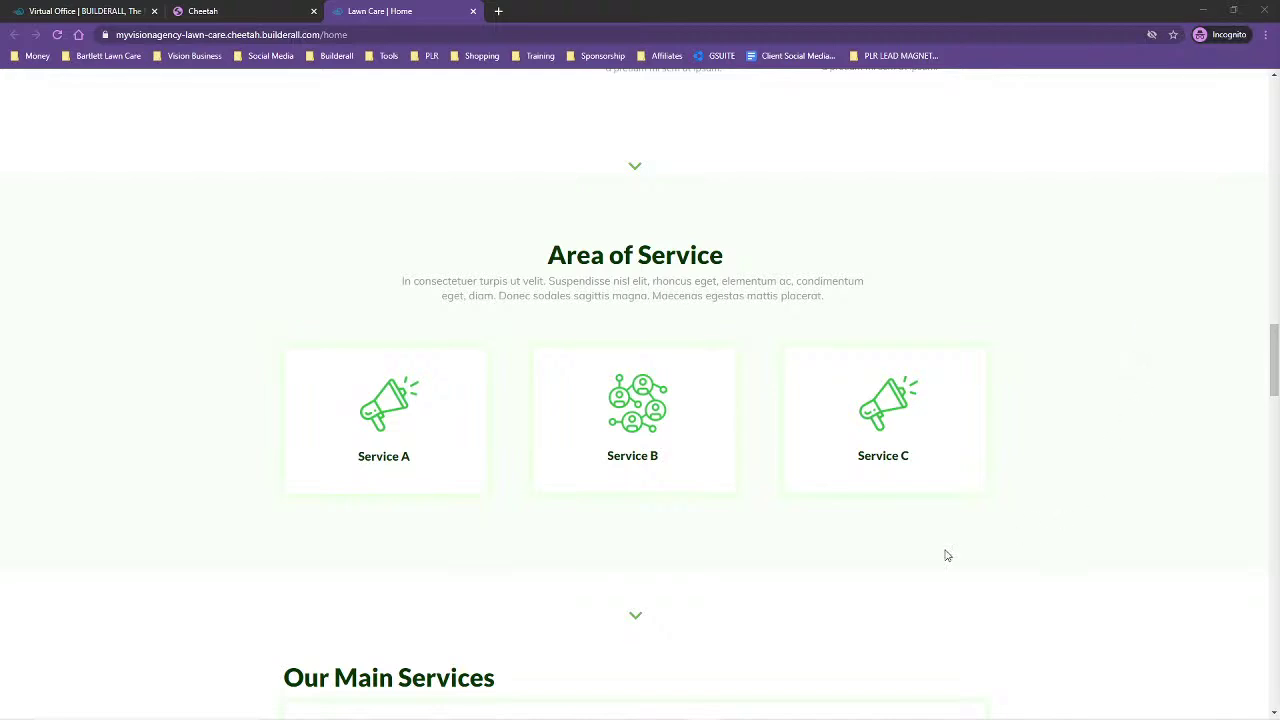
# - Return to the live lawn care home page, review the Our Main Services area, and copy the page's full URL
pyautogui.scroll(-4, 703, 400)
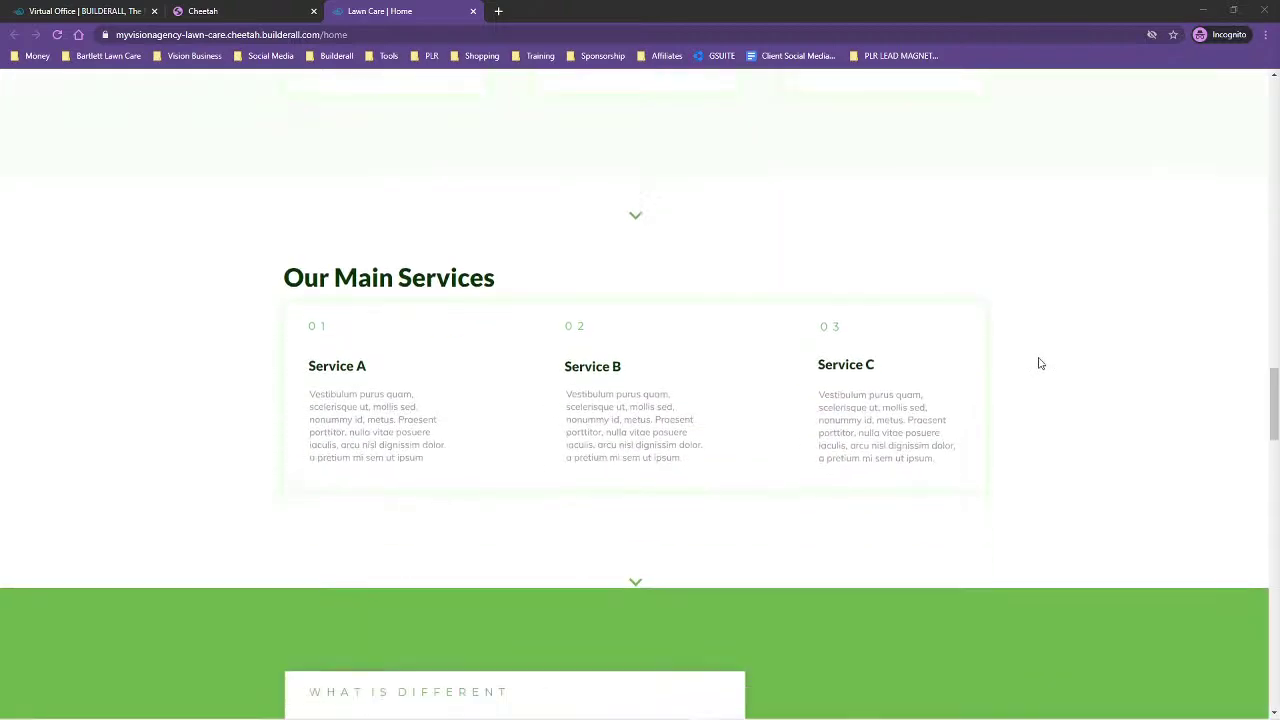
pyautogui.scroll(-5, 997, 534)
pyautogui.scroll(7, 1180, 346)
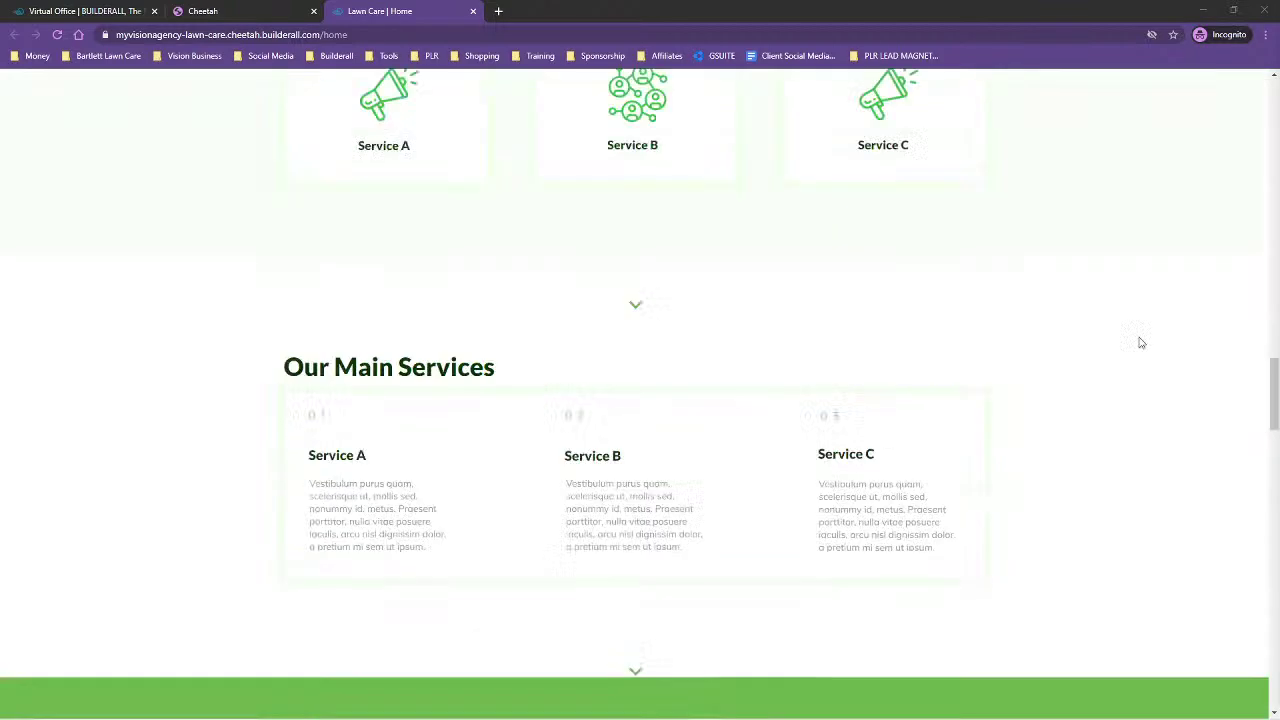
pyautogui.click(674, 37)
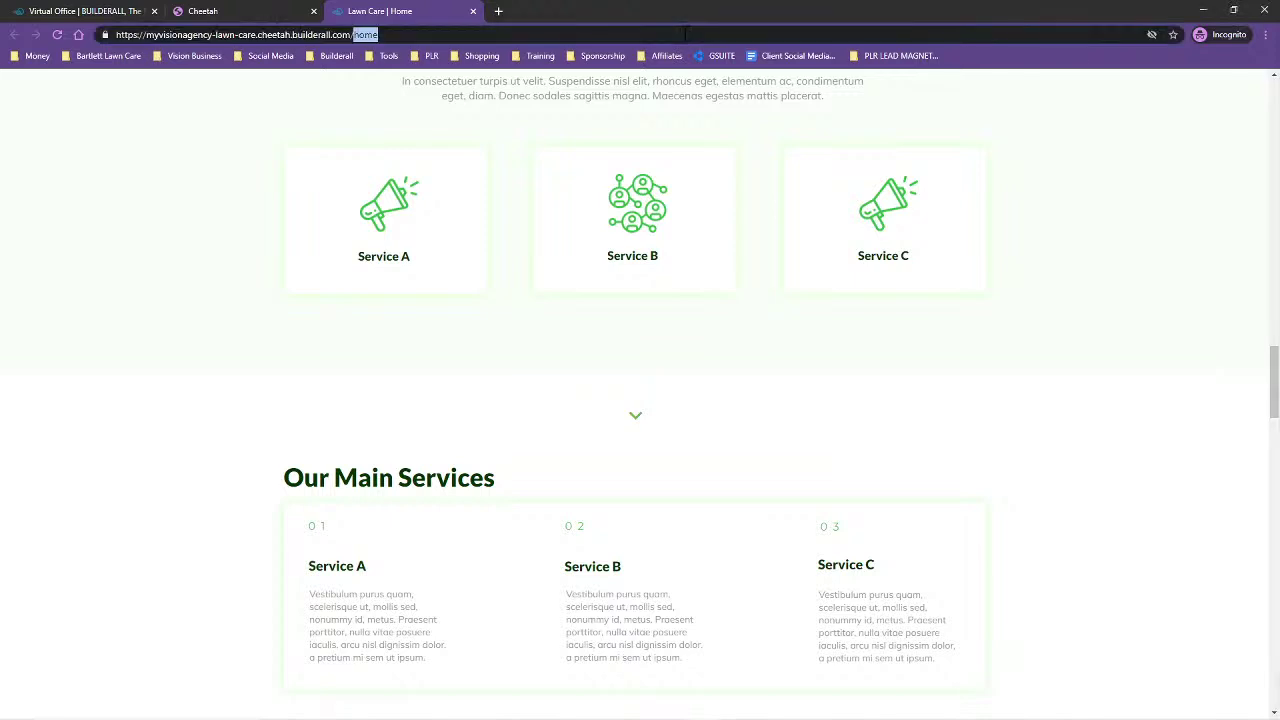
pyautogui.rightClick(313, 41)
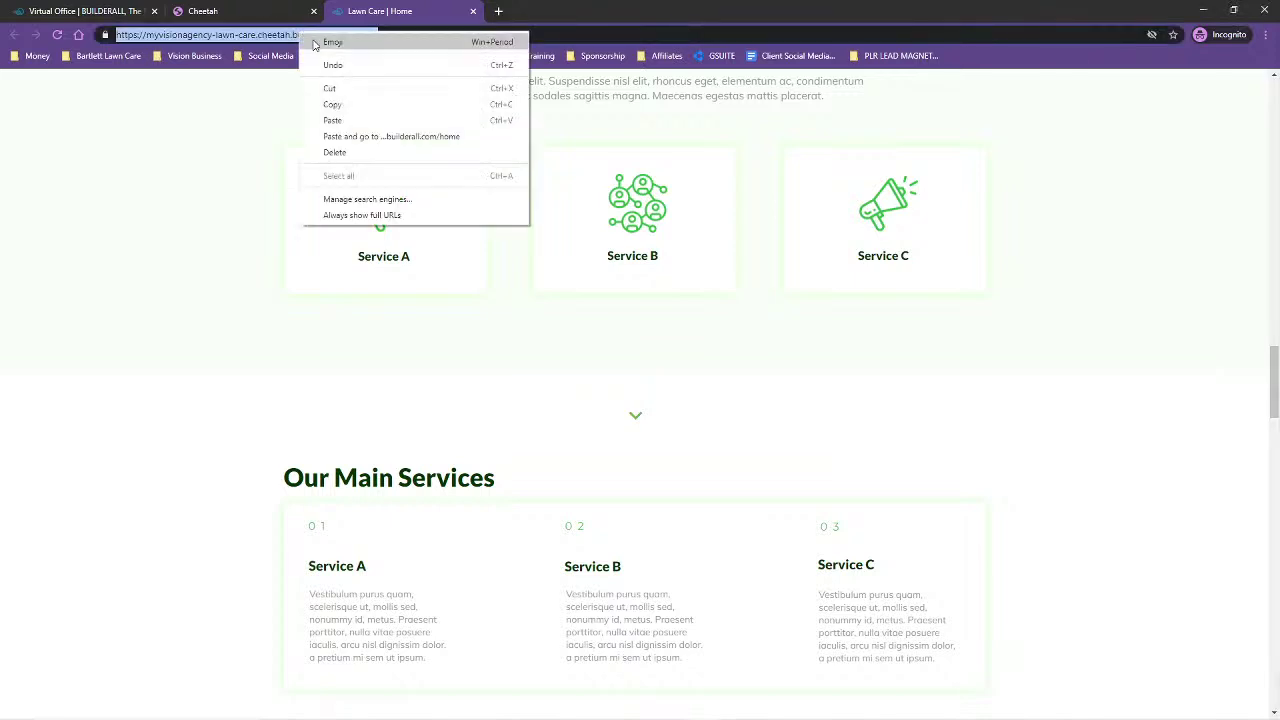
pyautogui.click(332, 104)
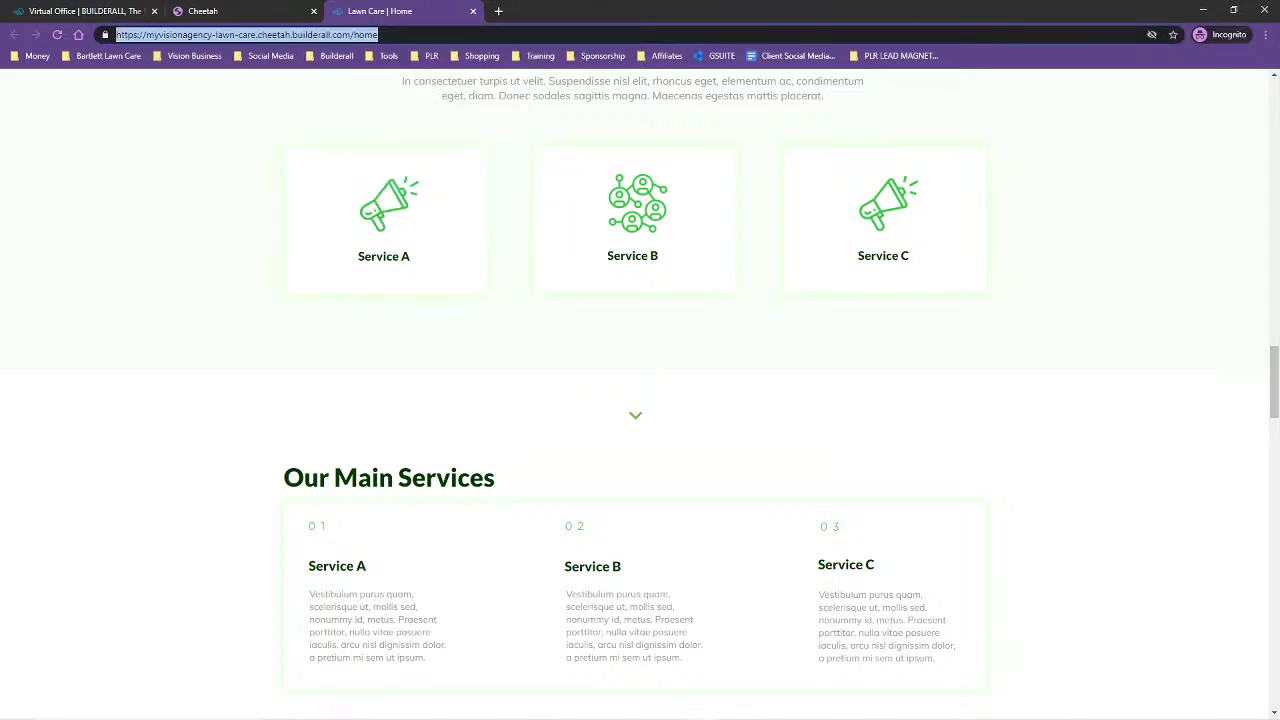
# - Open myvisionagency-lawn-care.cheetah.builderall.com/home in a maximized regular, non-incognito Chrome window
pyautogui.hotkey('alt', 'Tab')
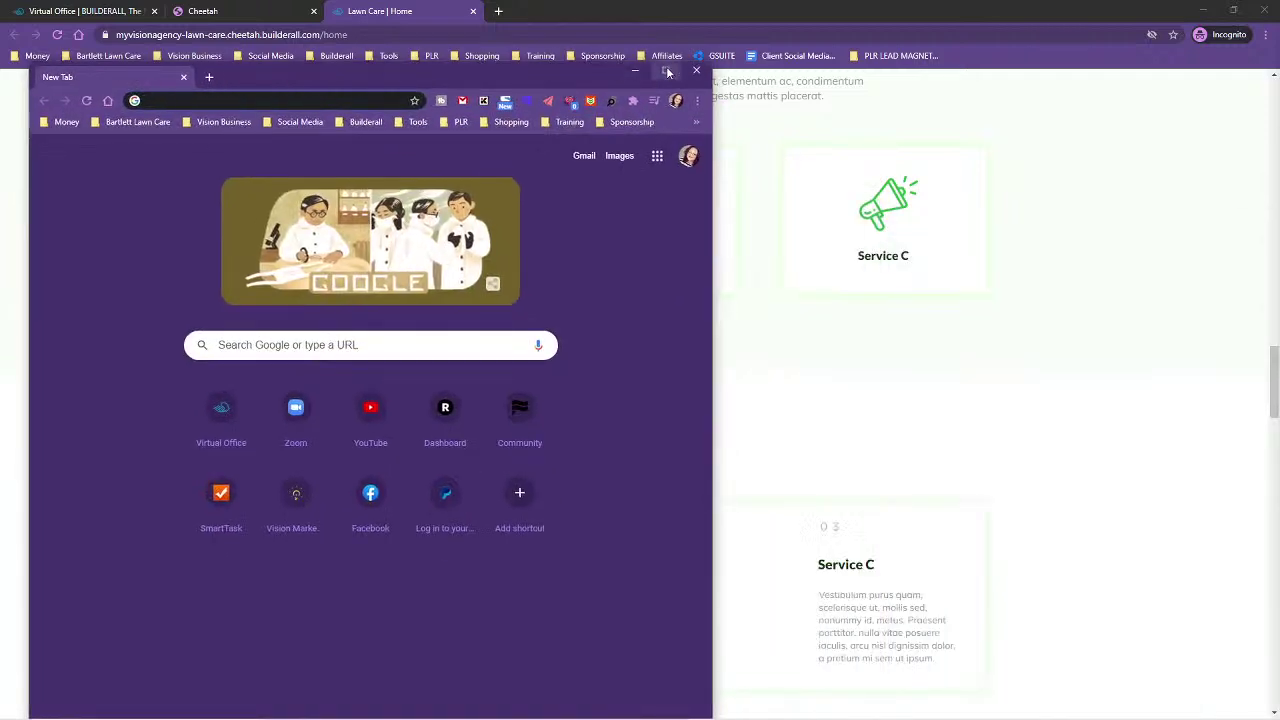
pyautogui.click(668, 72)
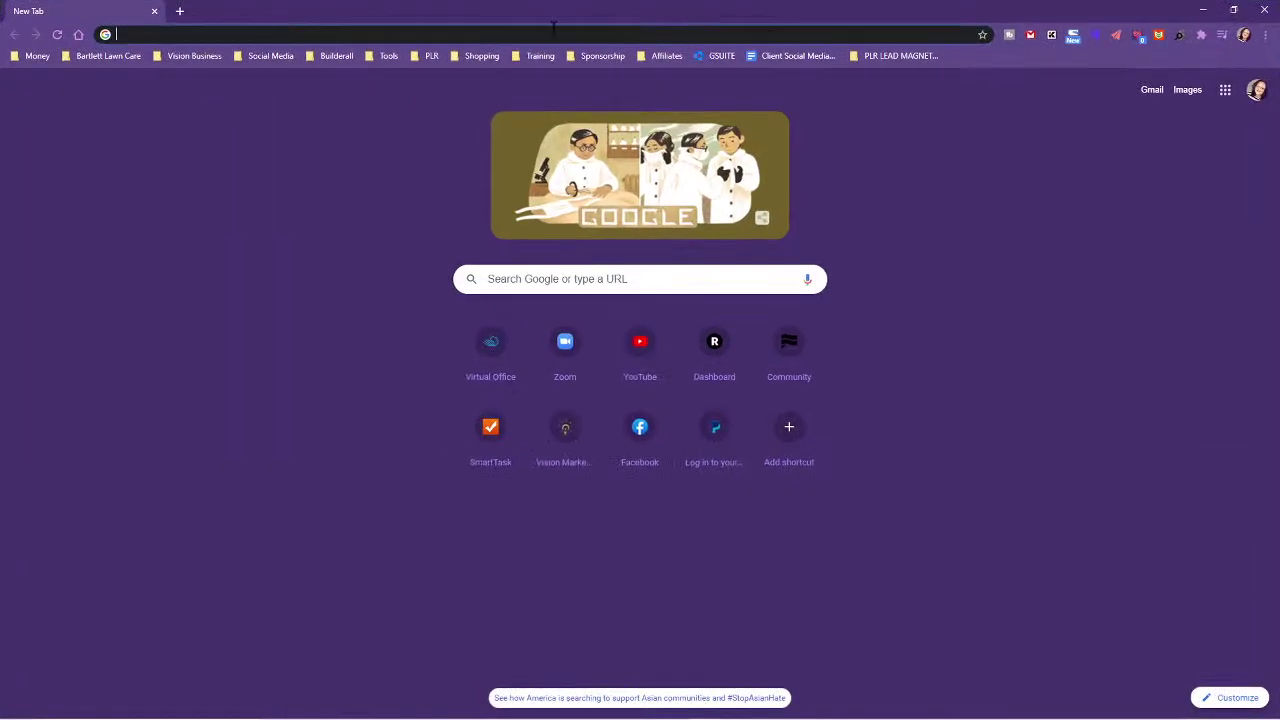
pyautogui.click(419, 34)
pyautogui.hotkey('ctrl', 'v')
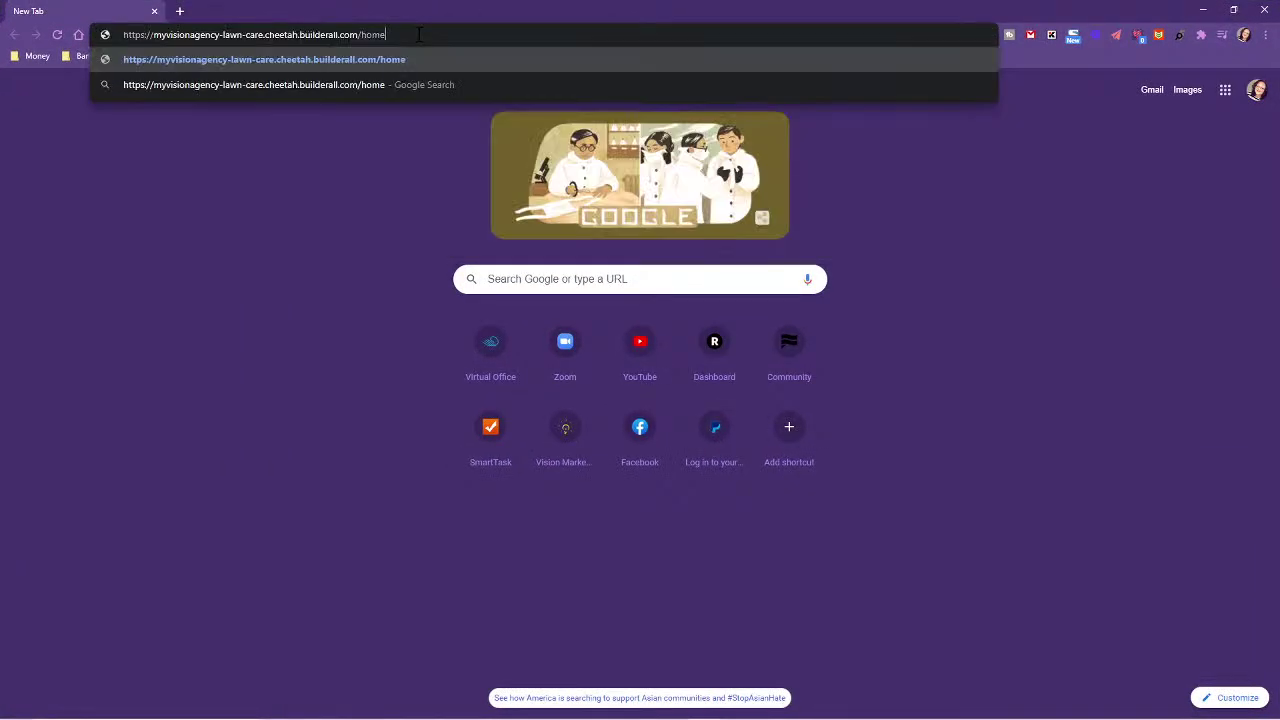
pyautogui.press('Return')
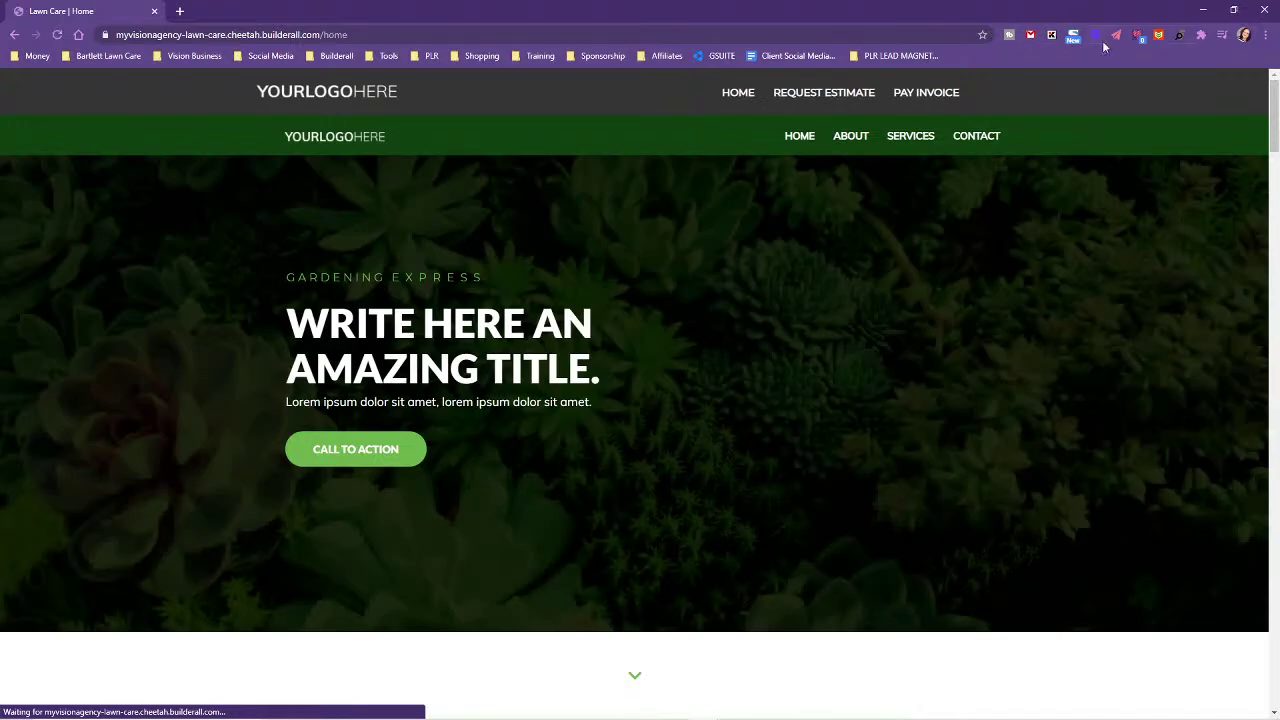
# - Pin the ColorPick Eyedropper extension to the browser and close the extensions list
pyautogui.click(1202, 36)
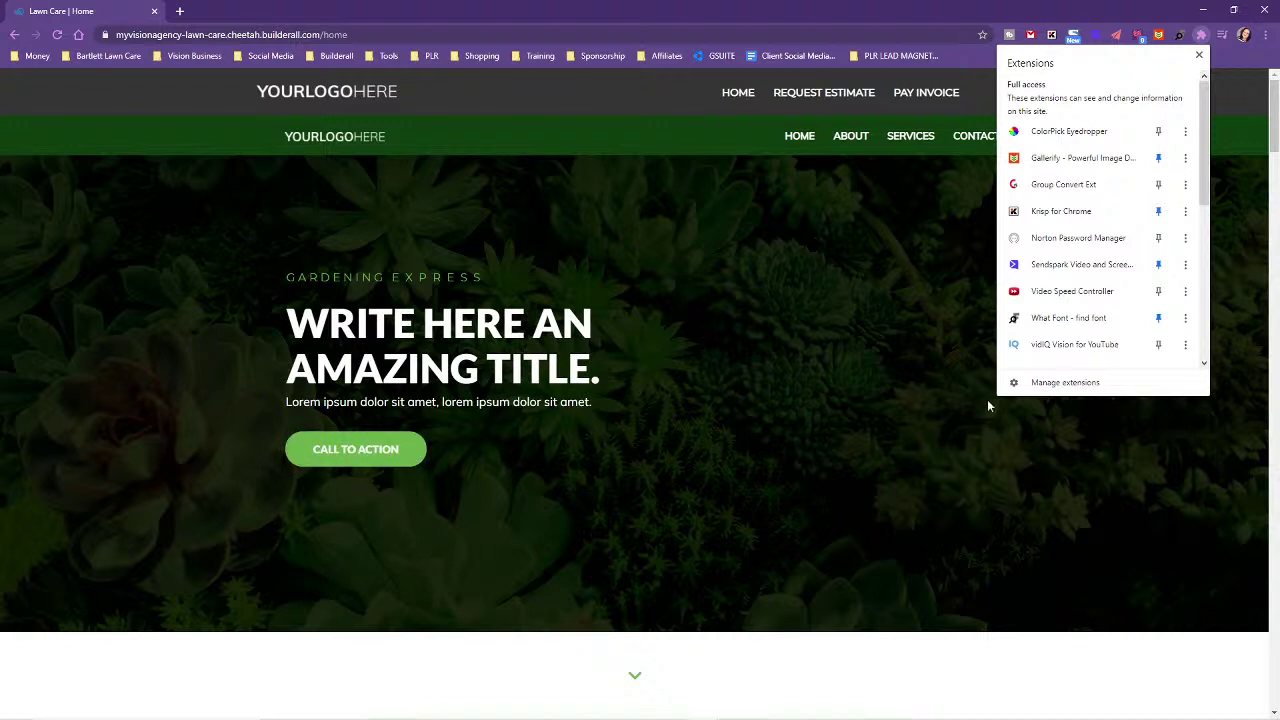
pyautogui.click(1158, 132)
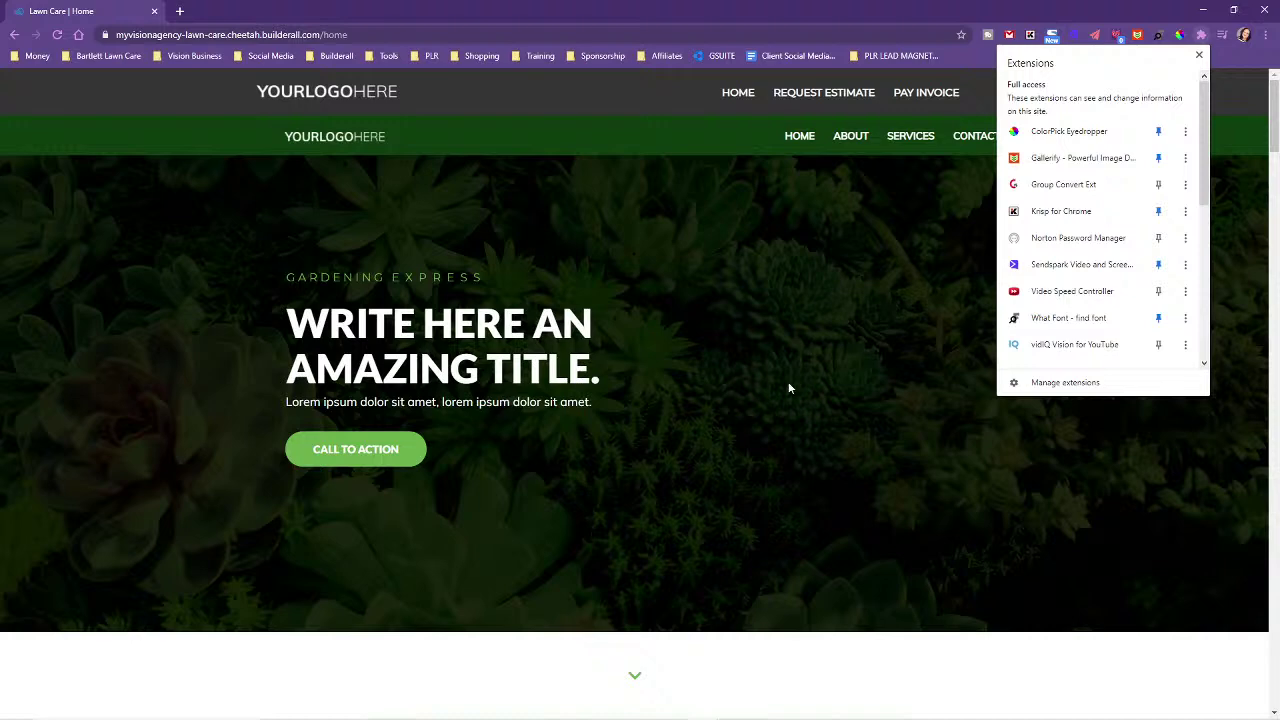
pyautogui.click(889, 322)
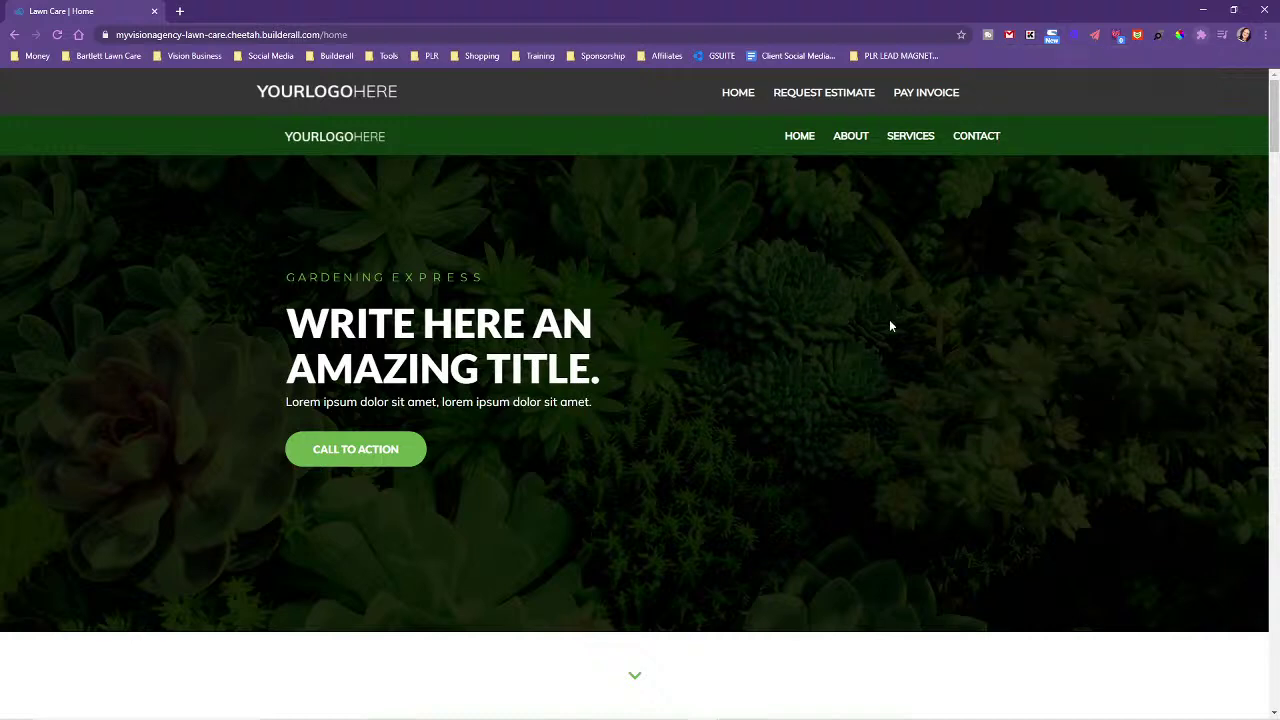
# - Sample the CALL TO ACTION button's green with ColorPick Eyedropper, copy its hex code, and select its RGB value
pyautogui.click(1180, 37)
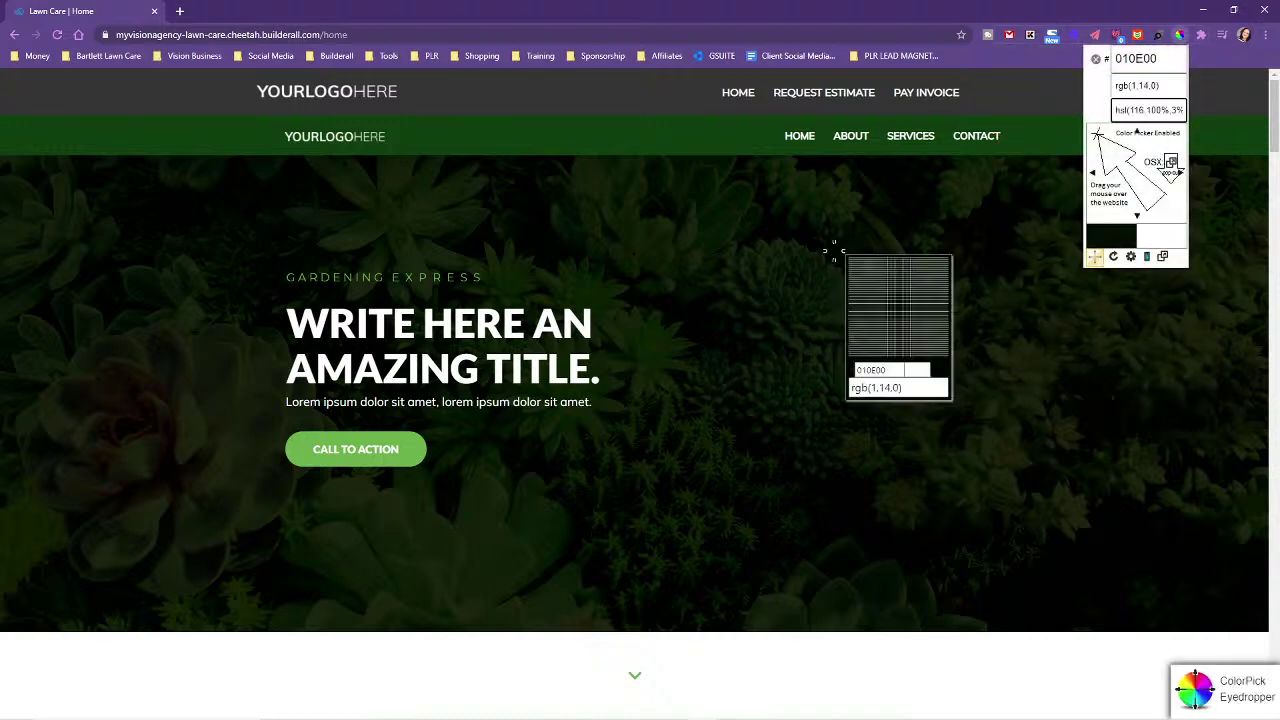
pyautogui.click(300, 440)
pyautogui.hotkey('ctrl', 'c')
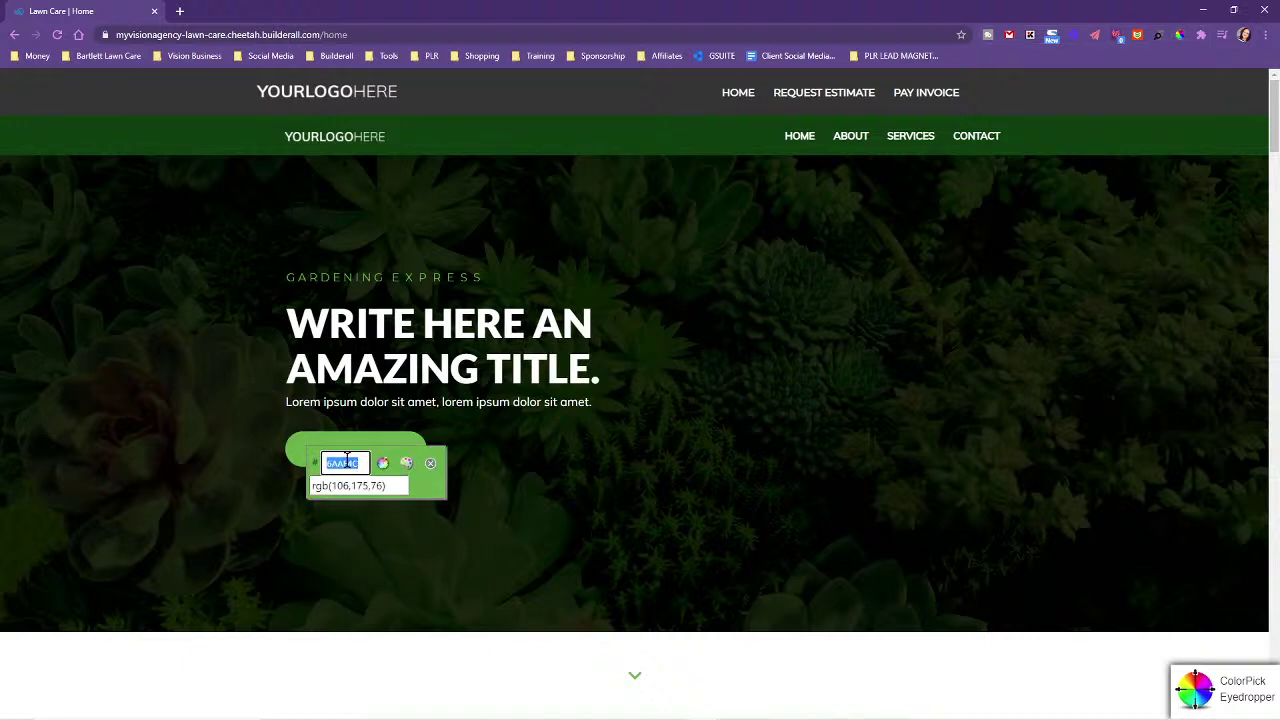
pyautogui.click(362, 485)
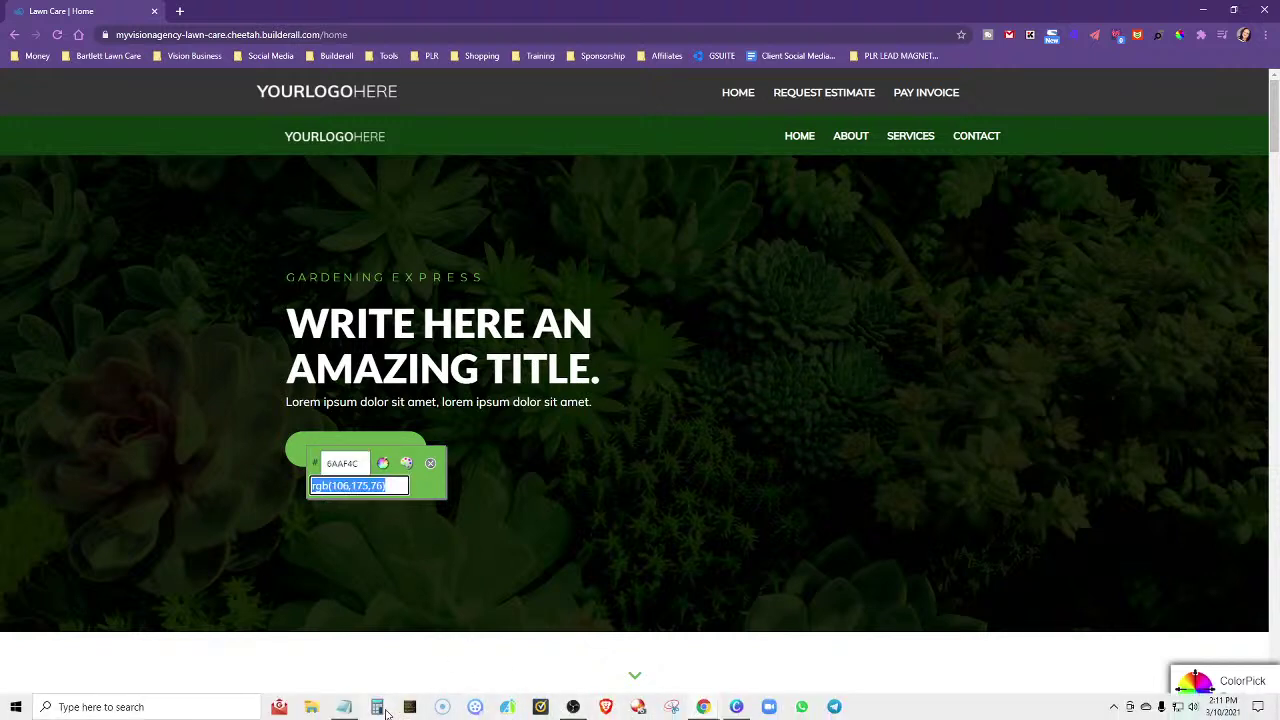
# - Add the entry "Light Green #6AAF4C" at the start of the Brand Colors list in the Lawn Care Clients notes in Notepad
pyautogui.click(344, 707)
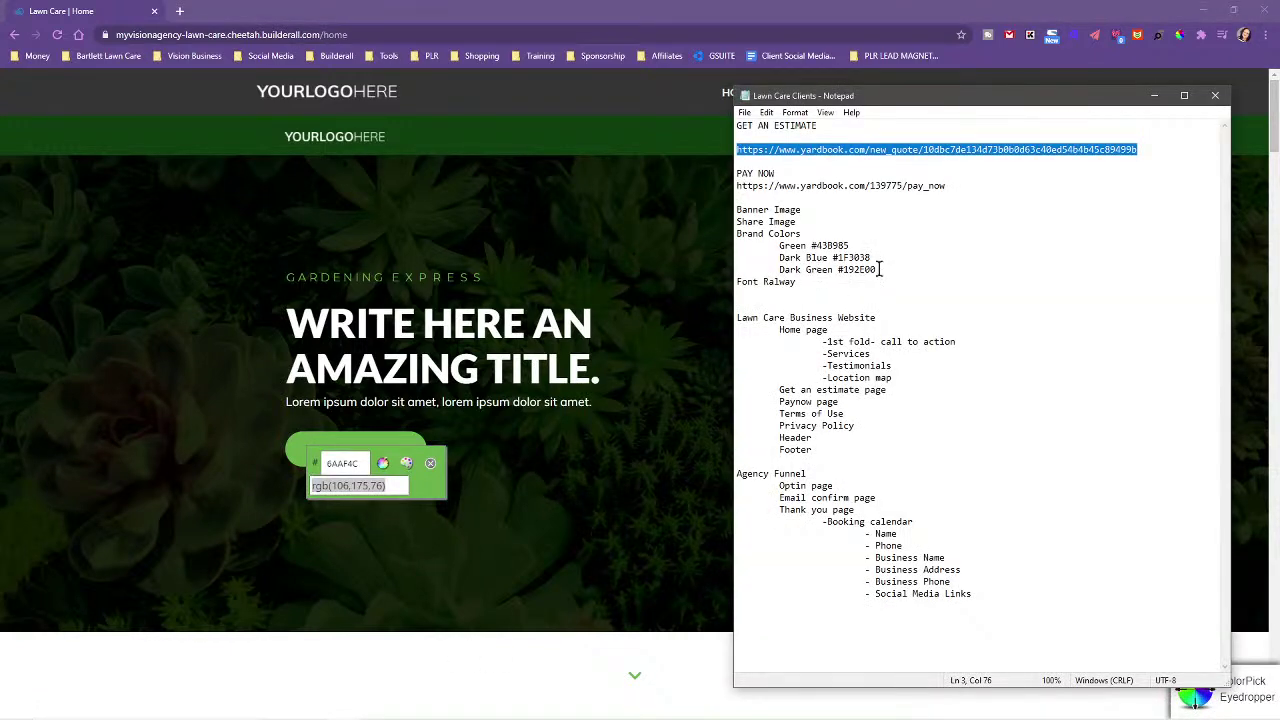
pyautogui.click(805, 233)
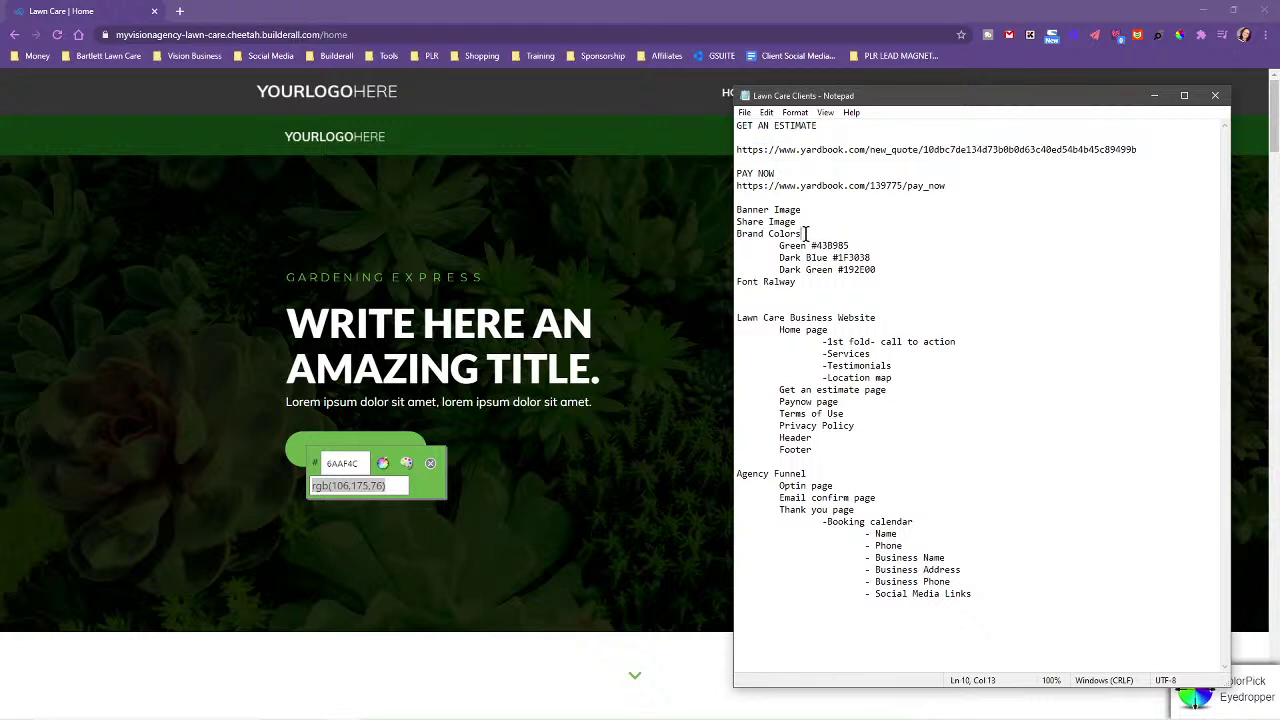
pyautogui.press('Return')
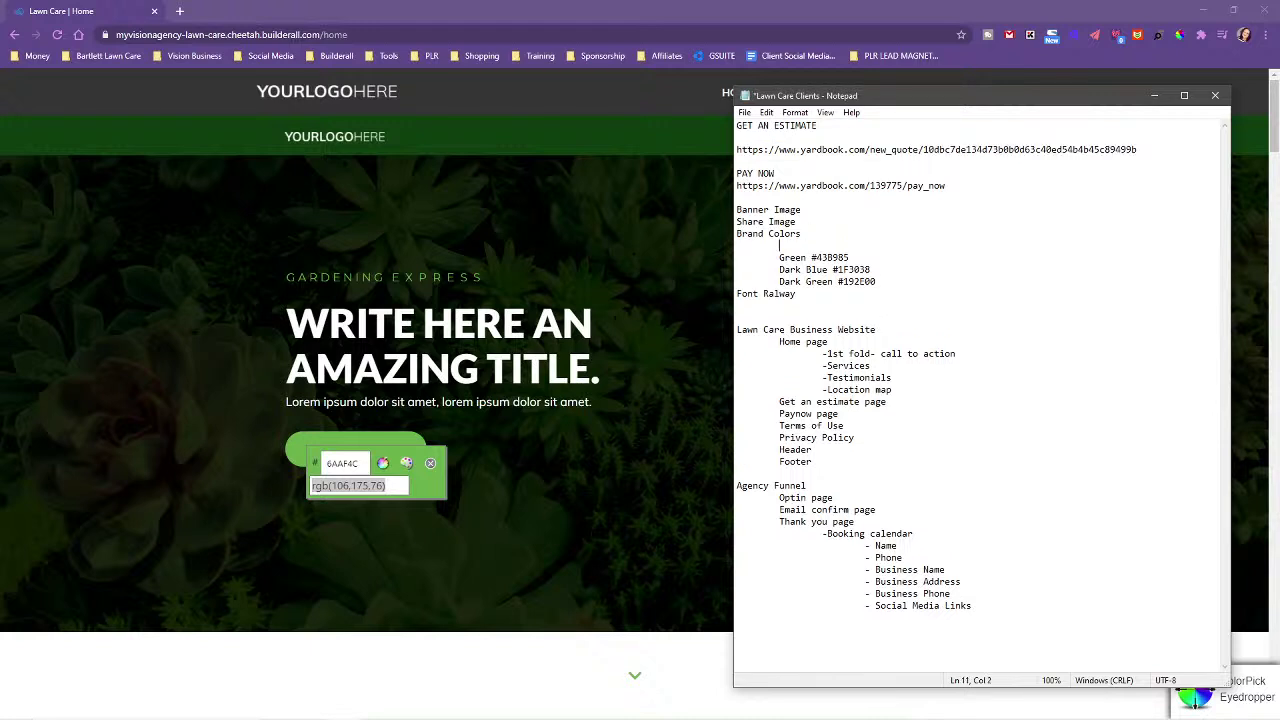
pyautogui.write('Light Green')
pyautogui.hotkey('ctrl', 'v')
pyautogui.write('#')
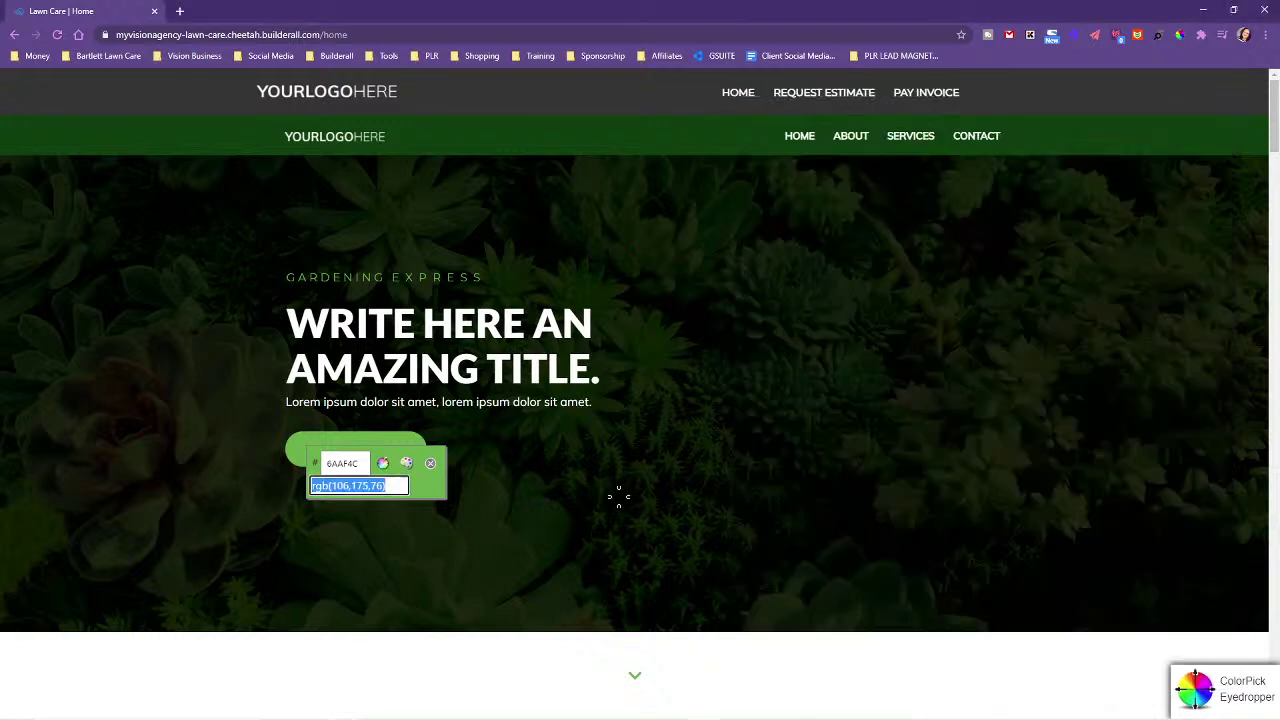
# - In Chrome, sample the storefront icon's green in the About the Main Product/Service section with ColorPick Eyedropper and pick up its color code
pyautogui.click(620, 497)
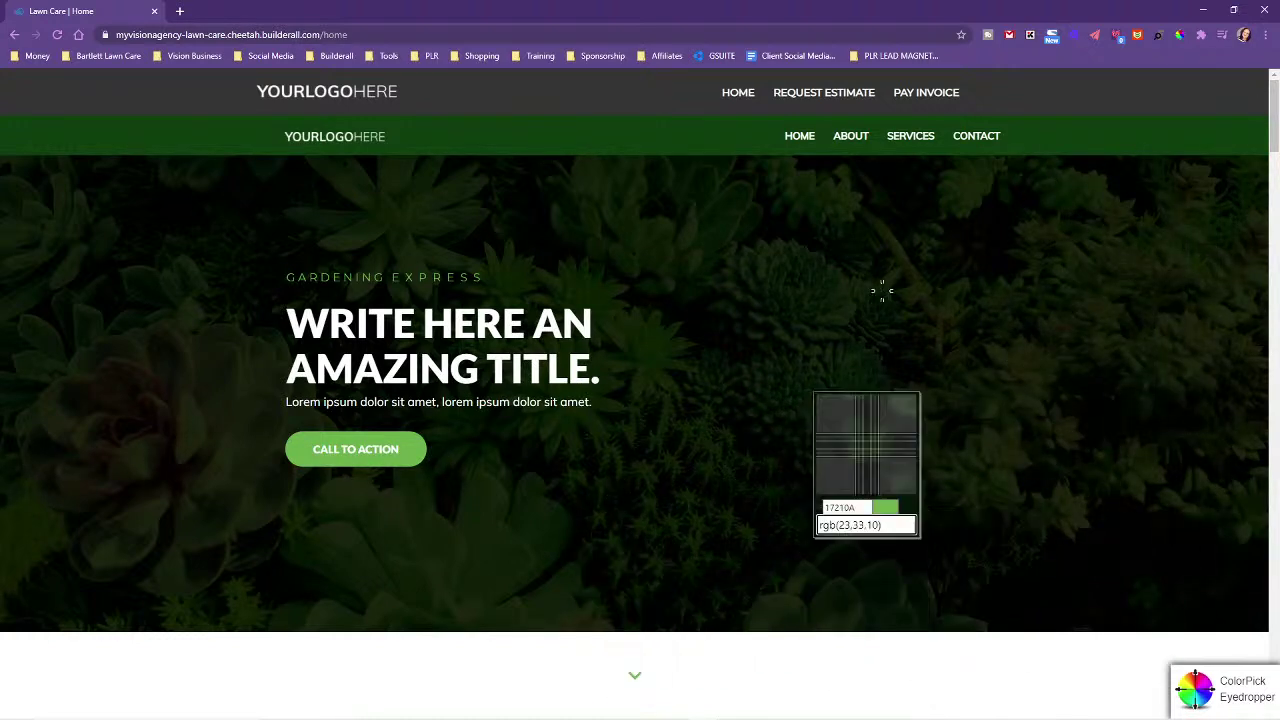
pyautogui.click(1179, 40)
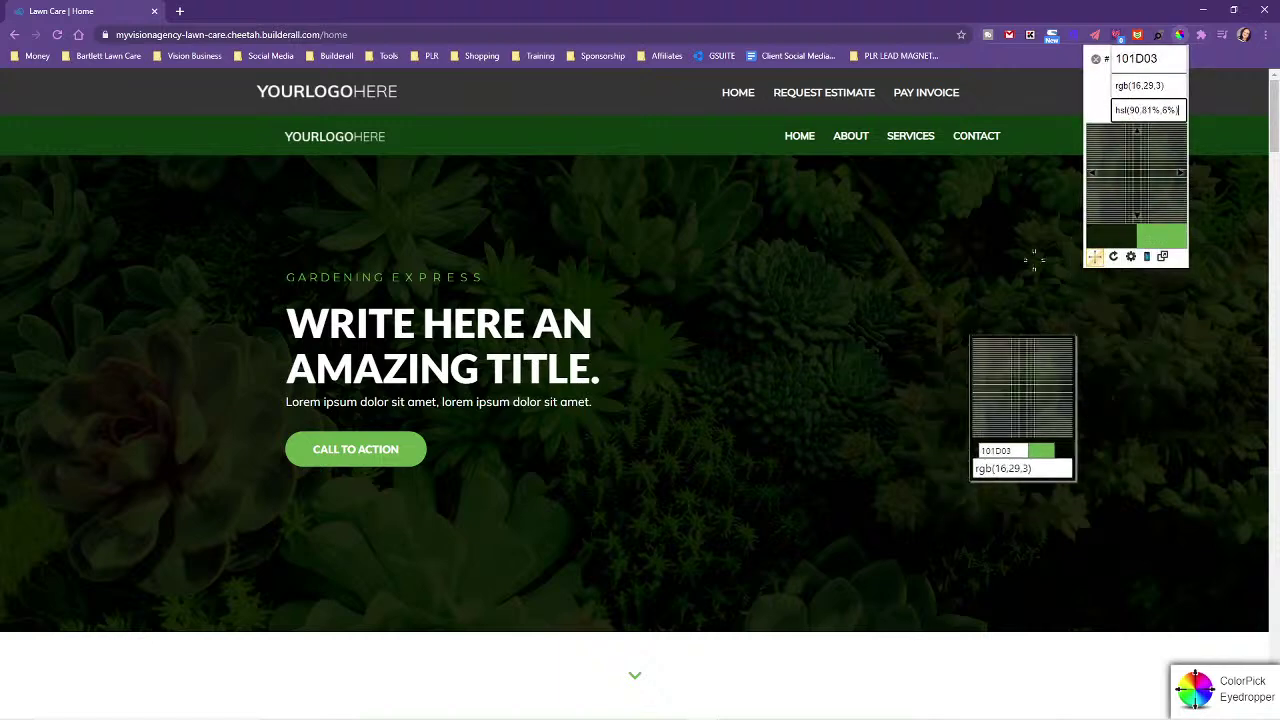
pyautogui.click(1151, 297)
pyautogui.scroll(-10, 1103, 309)
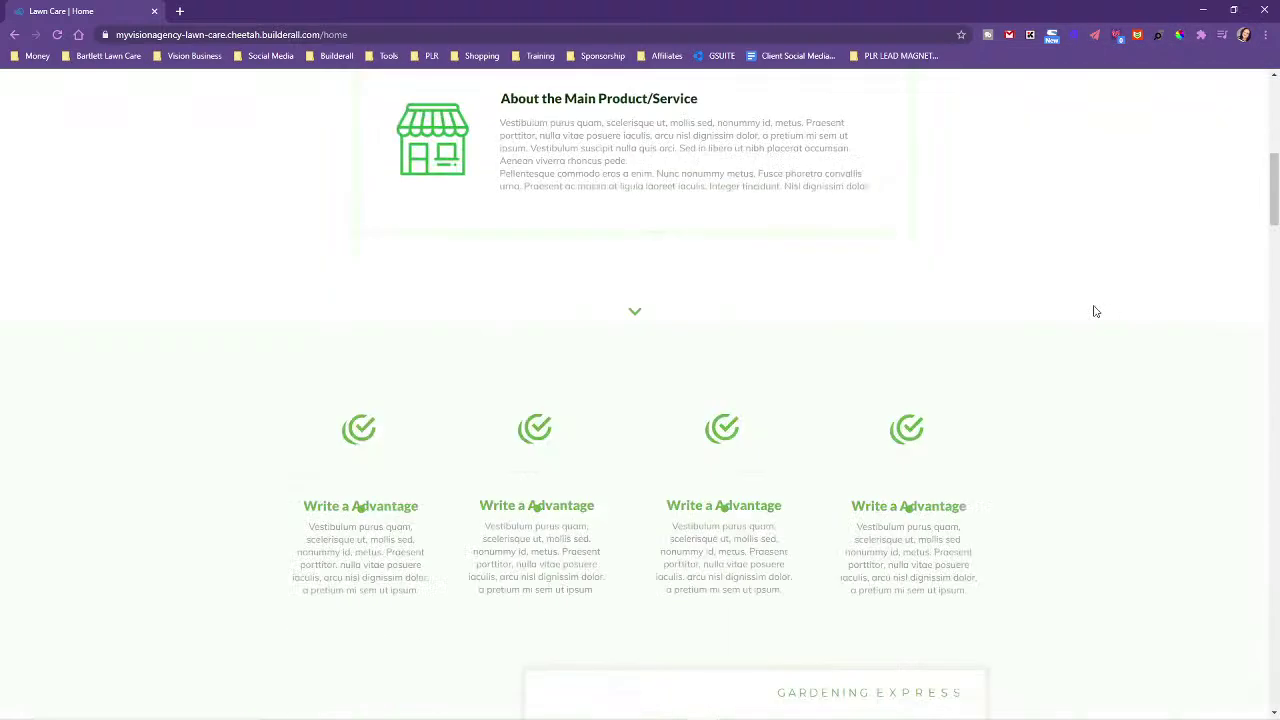
pyautogui.scroll(3, 723, 352)
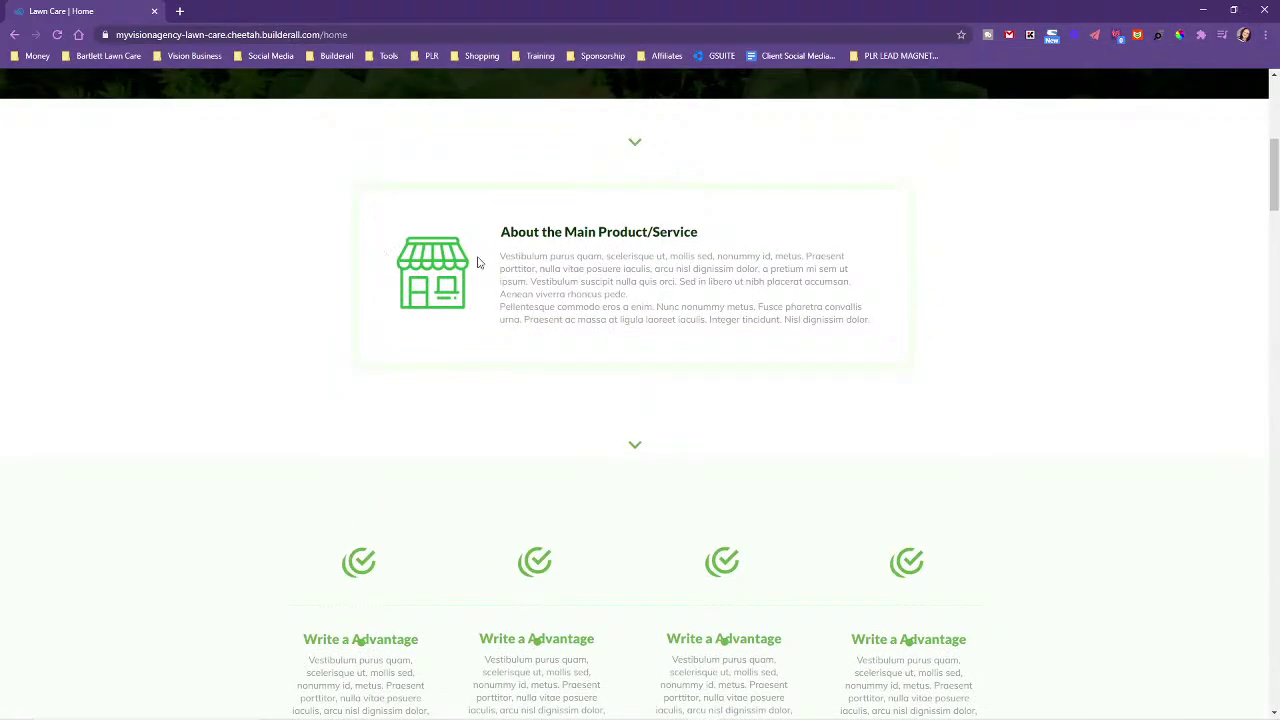
pyautogui.click(1181, 36)
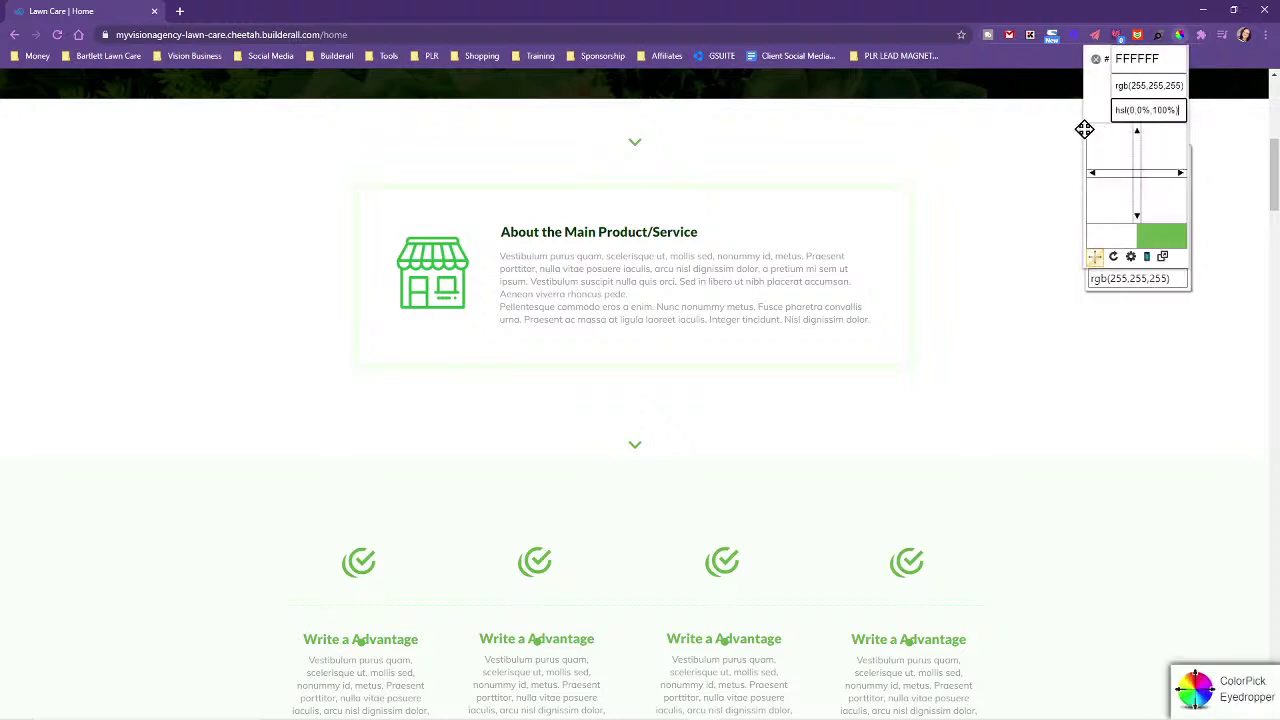
pyautogui.click(406, 240)
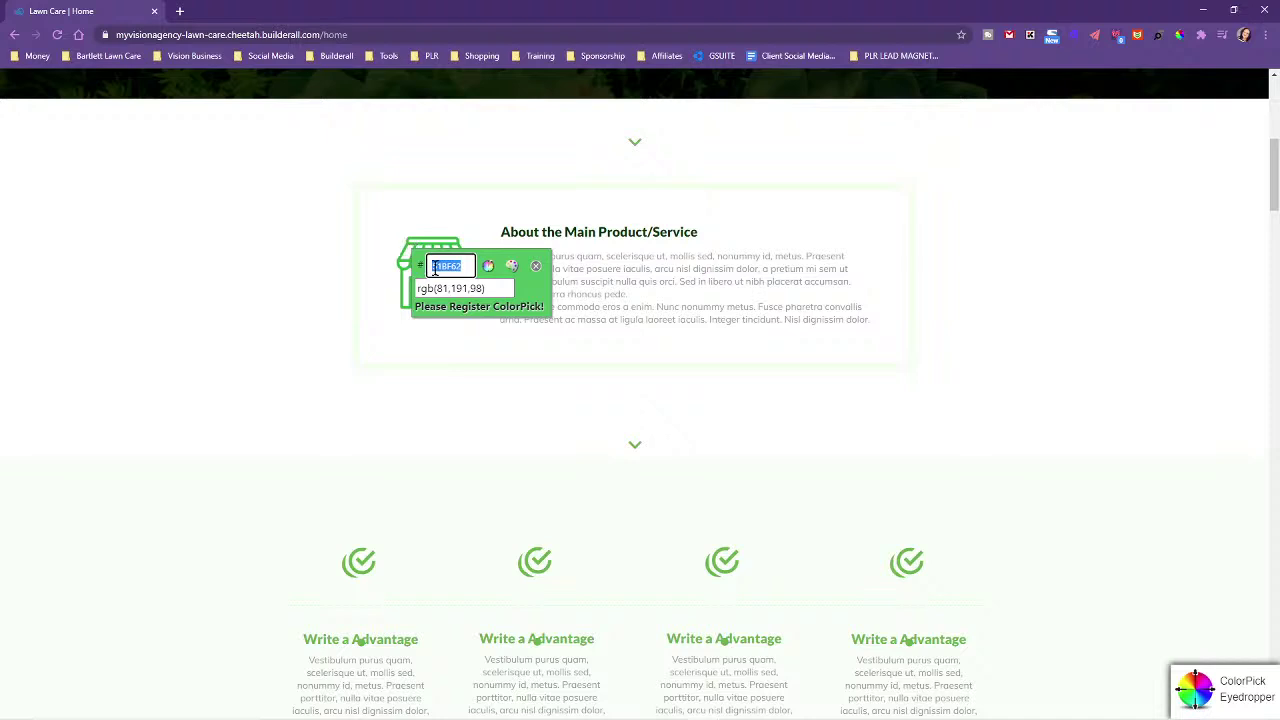
pyautogui.click(448, 288)
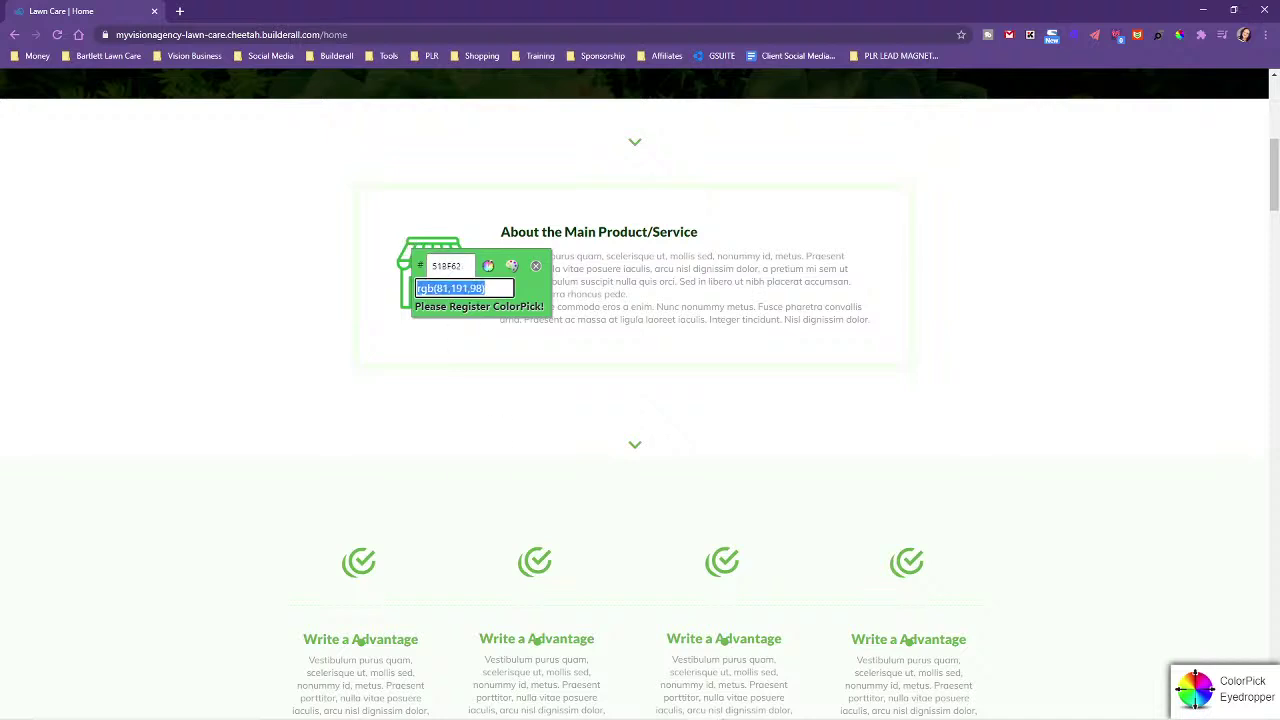
# - Add the entry "Bright Green #51BF62 (Icon)" below Light Green in the Lawn Care Clients notes in Notepad
pyautogui.click(344, 707)
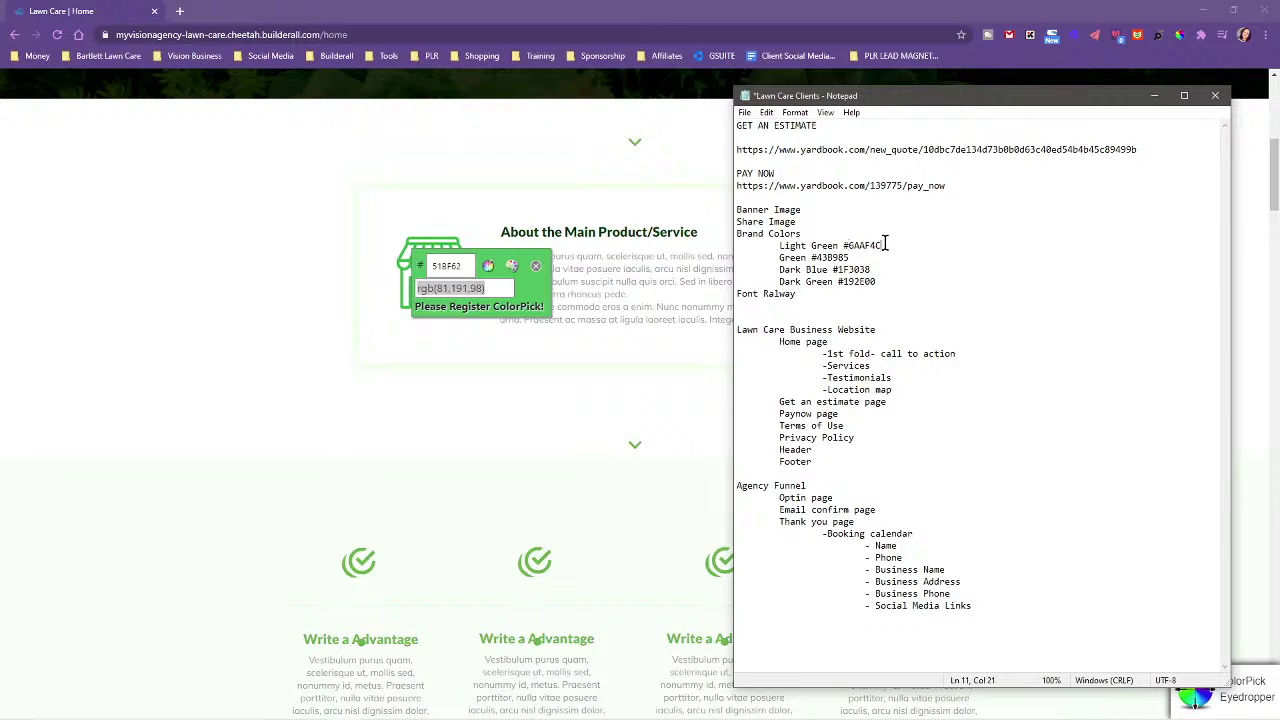
pyautogui.press('Return')
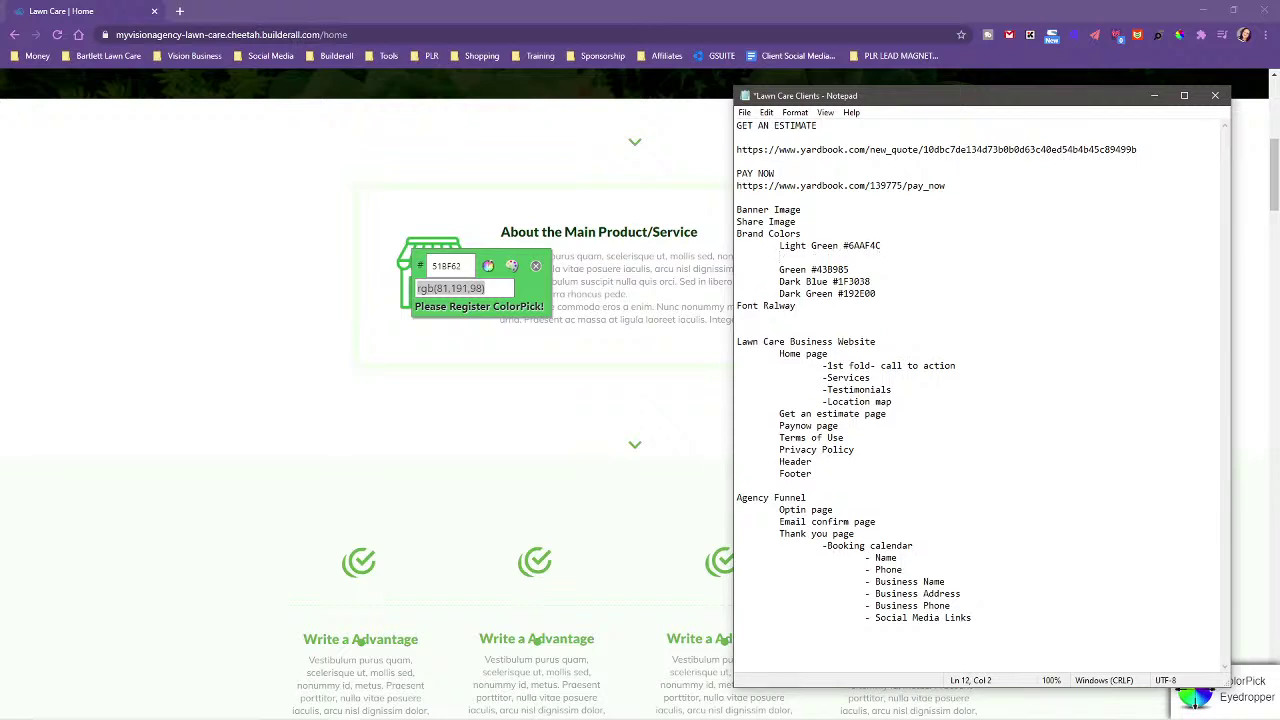
pyautogui.write('51BF62')
pyautogui.write('#')
pyautogui.write('Bri')
pyautogui.write('ght ')
pyautogui.write('Green')
# - Disable the ColorPick Eyedropper extension in Chrome's extension management and close the regular, non-incognito browser window
pyautogui.click(1180, 35)
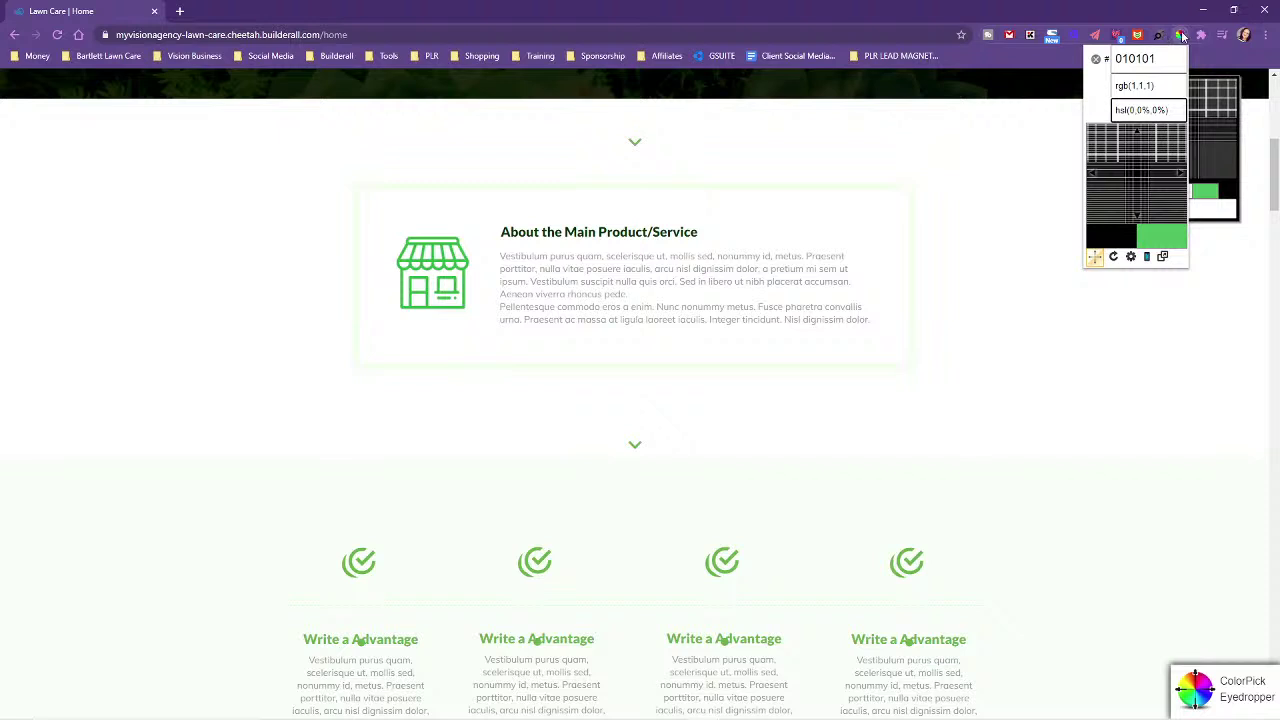
pyautogui.click(1181, 35)
pyautogui.click(1201, 35)
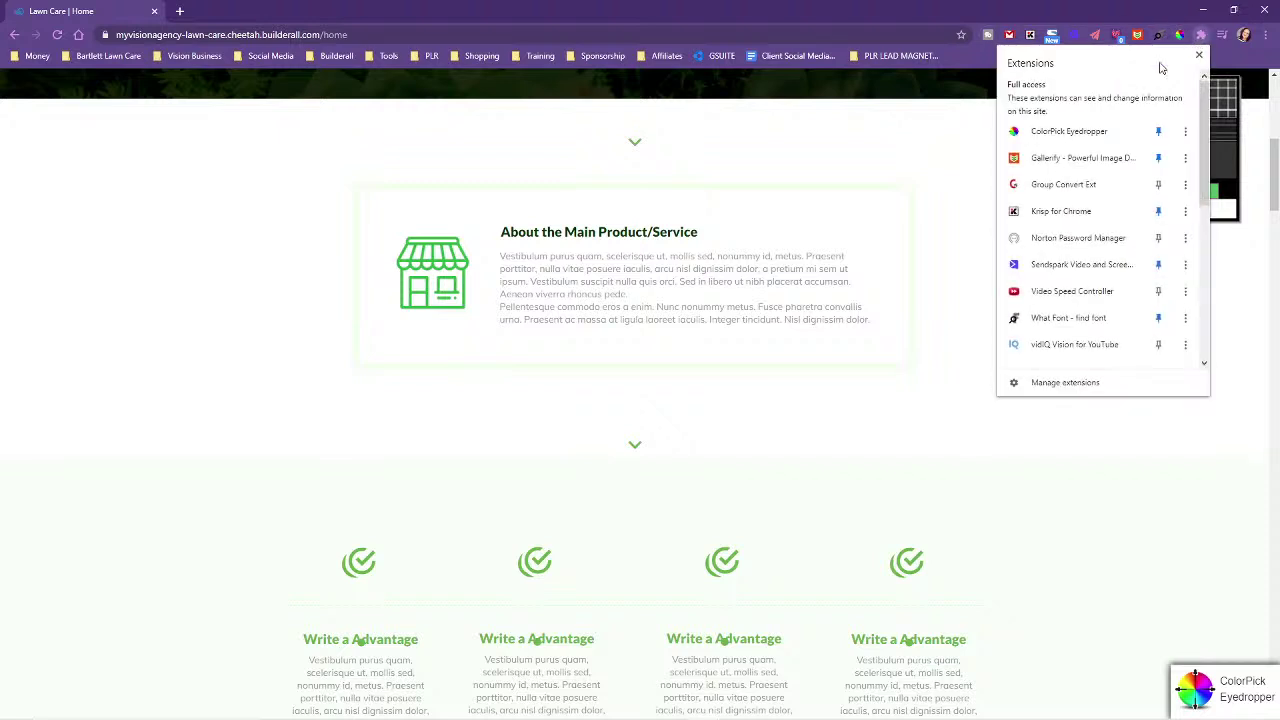
pyautogui.click(1064, 384)
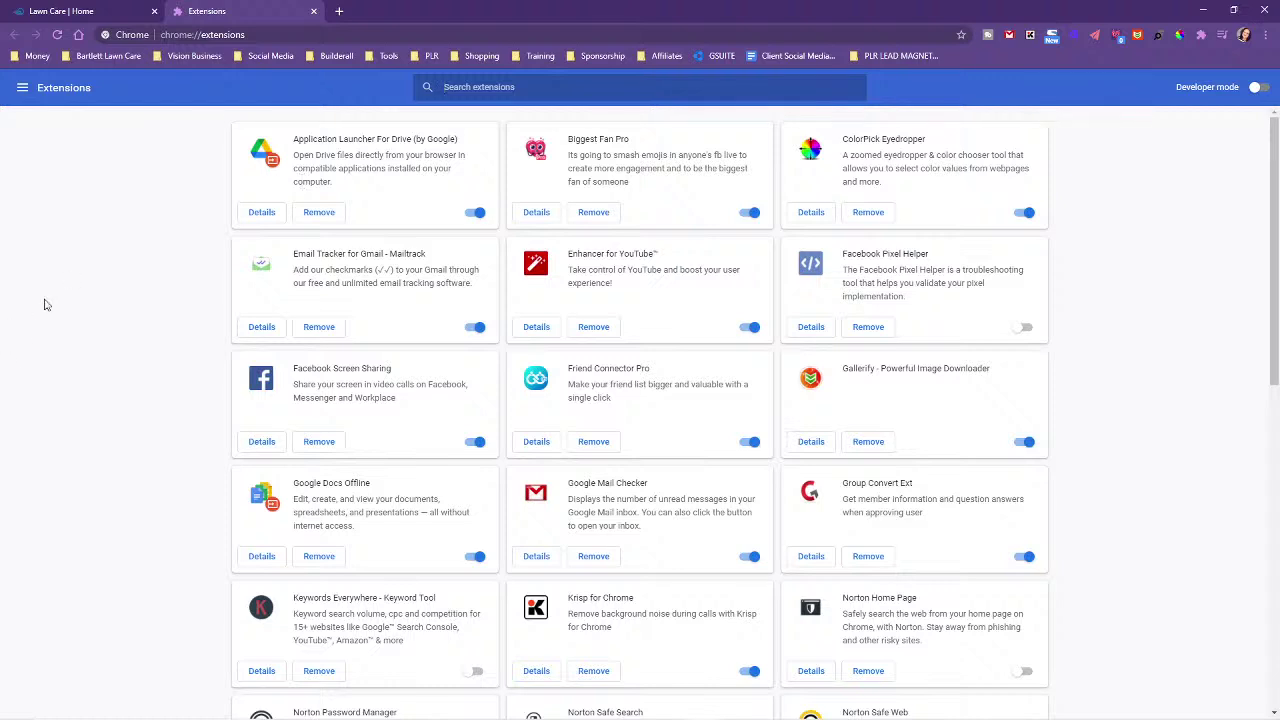
pyautogui.click(1024, 212)
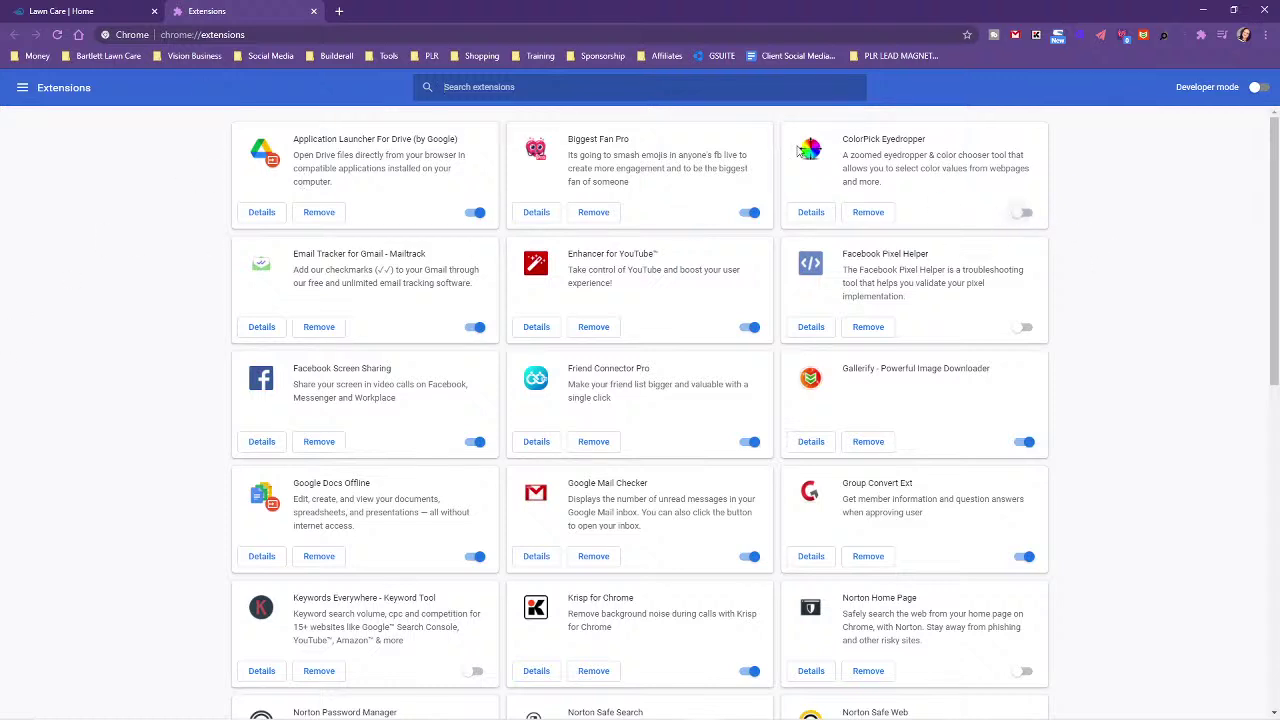
pyautogui.click(313, 11)
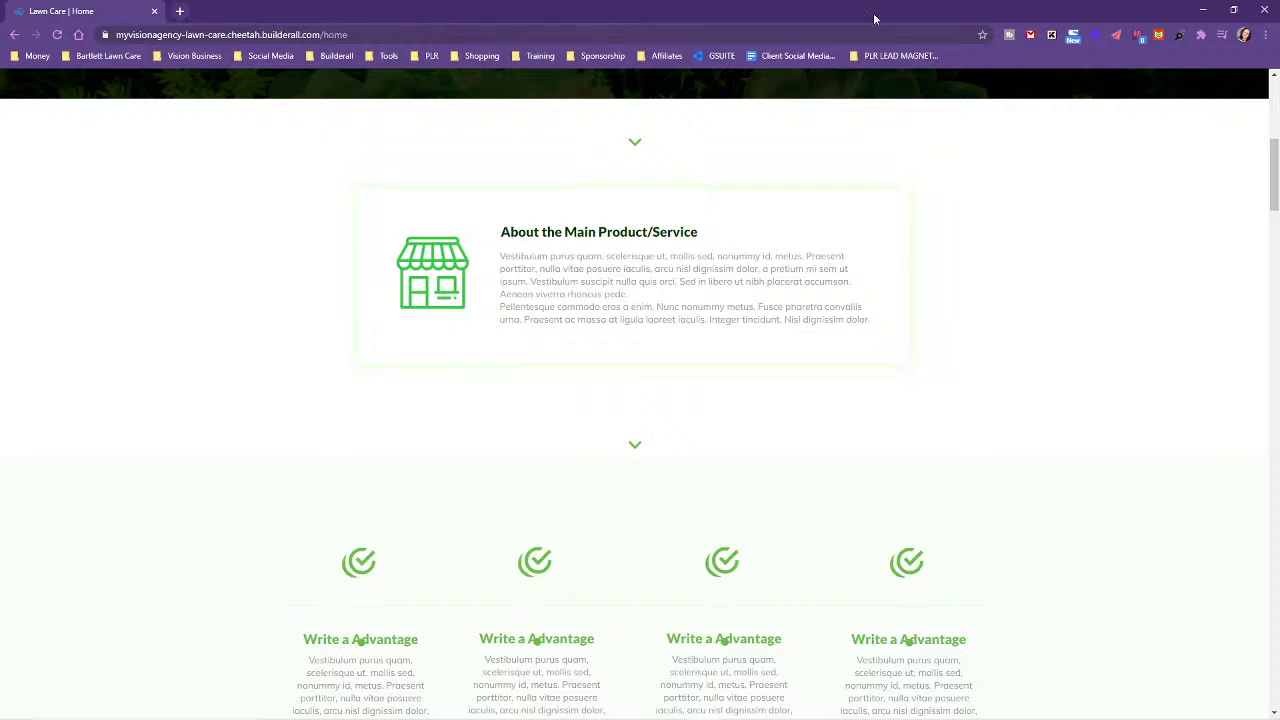
pyautogui.click(1266, 11)
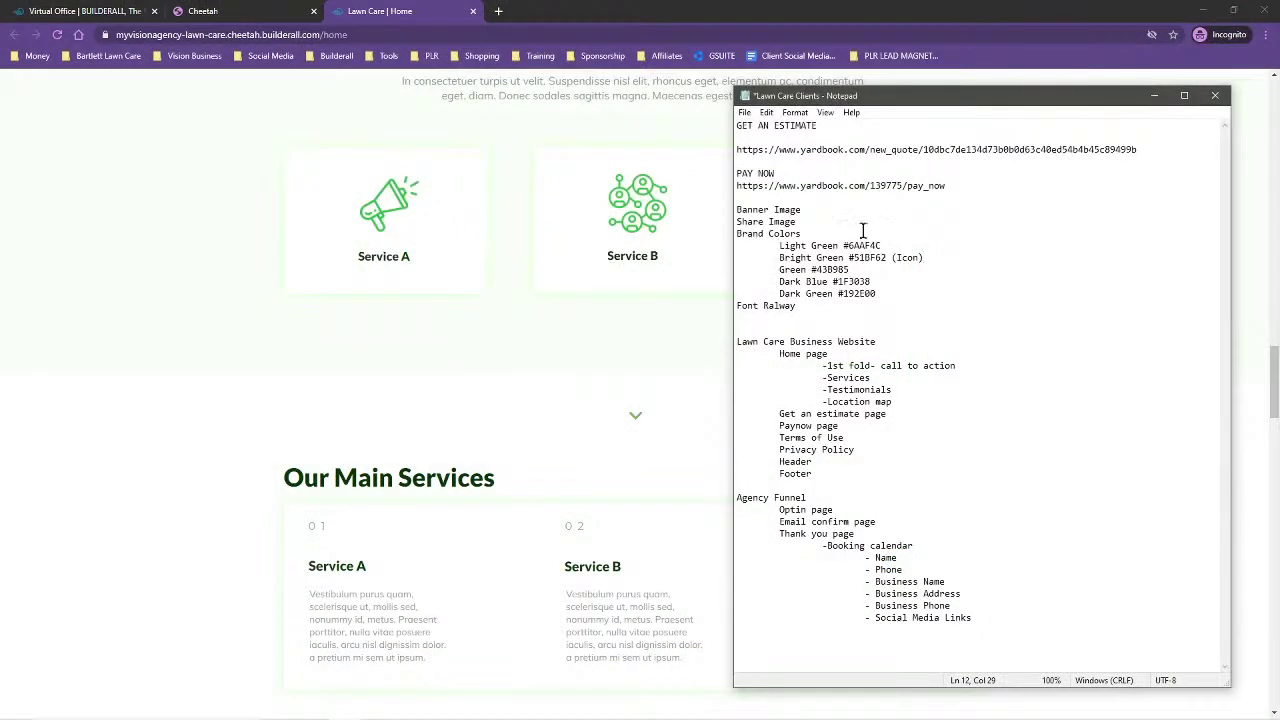
# - Save the Lawn Care Clients notes, then move them aside and close the live home page in the incognito window
pyautogui.click(745, 112)
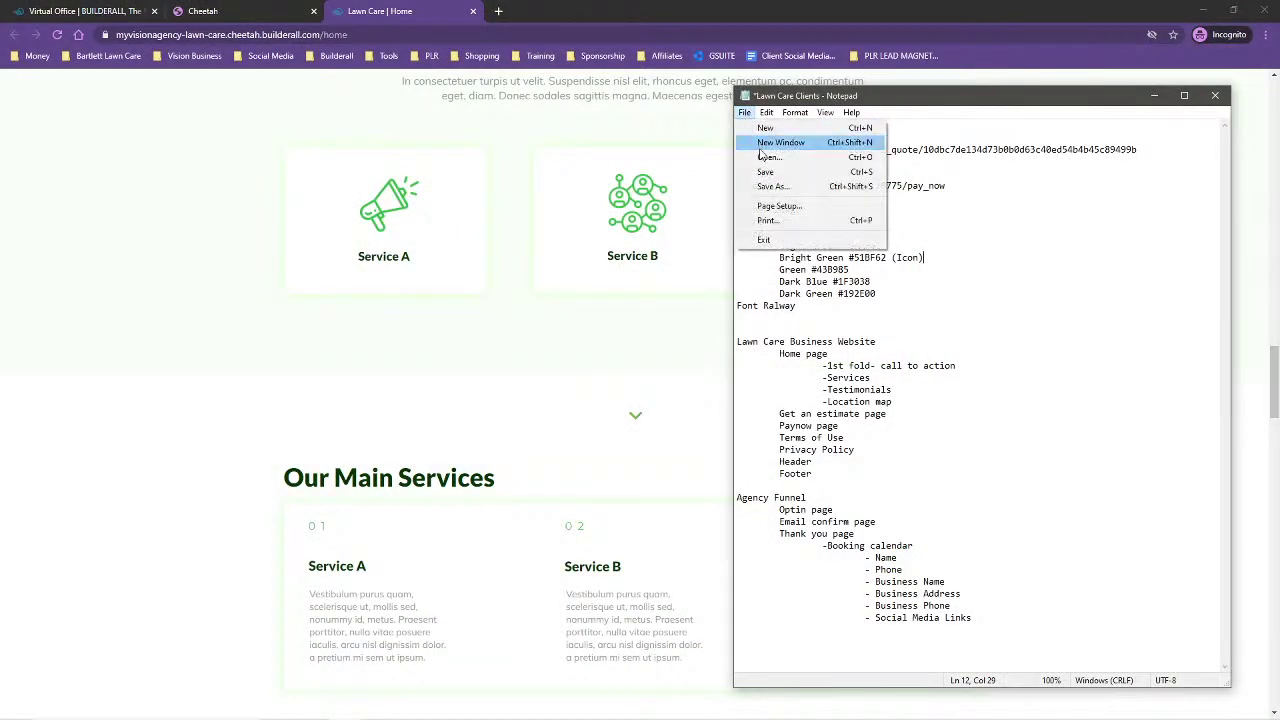
pyautogui.click(775, 171)
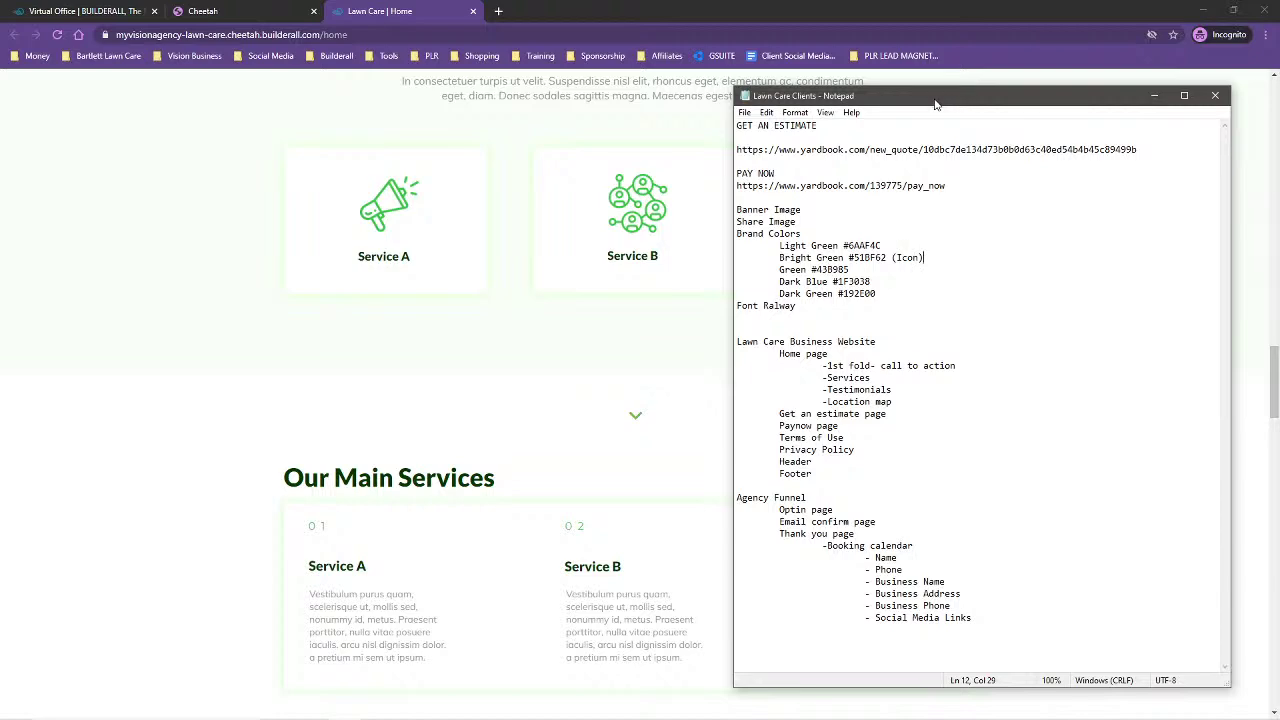
pyautogui.moveTo(935, 103); pyautogui.dragTo(1279, 100)
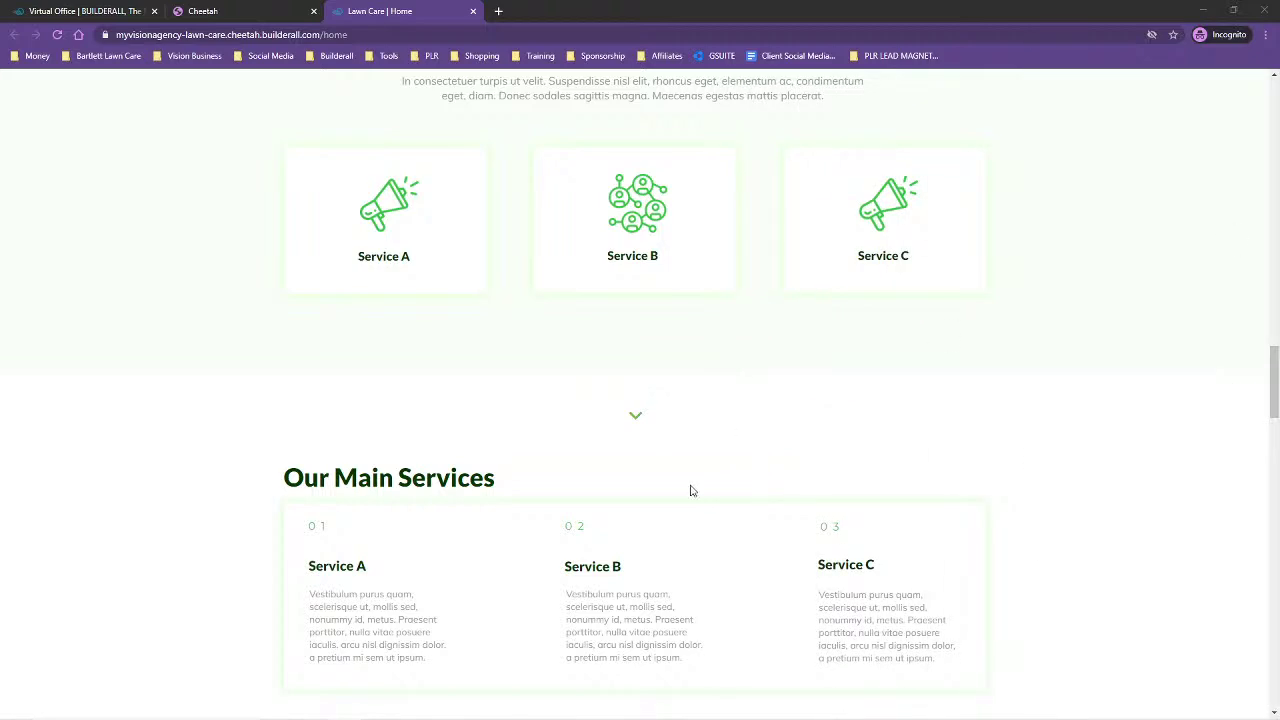
pyautogui.scroll(10, 740, 480)
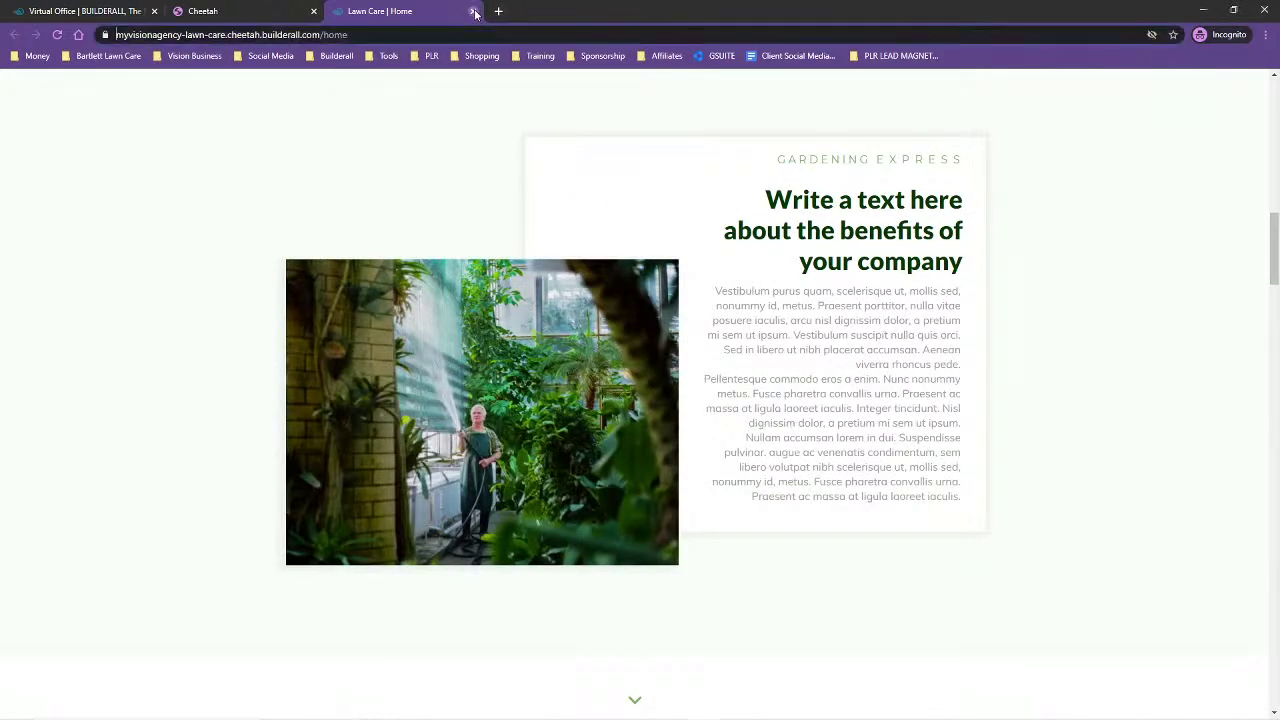
pyautogui.click(473, 11)
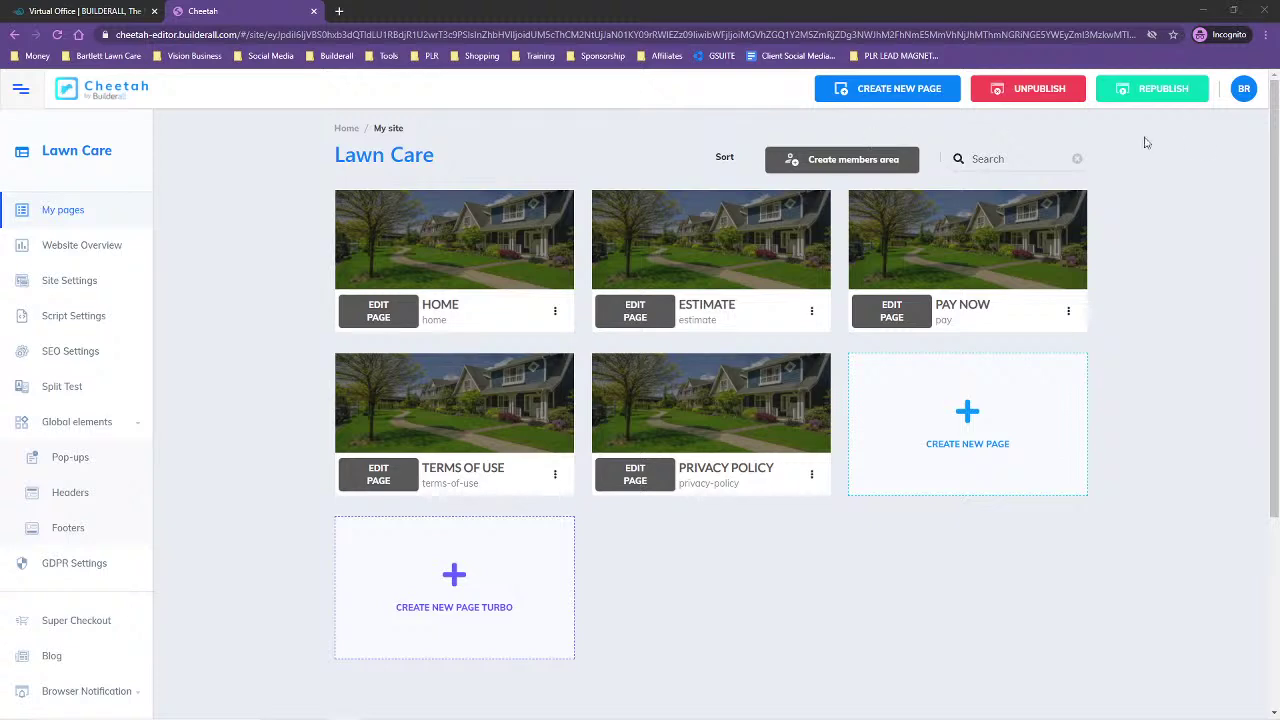
# - Place the Lawn Care Clients notes beside the site's page list and open the Home page in the Cheetah editor
pyautogui.moveTo(1279, 124); pyautogui.dragTo(695, 125)
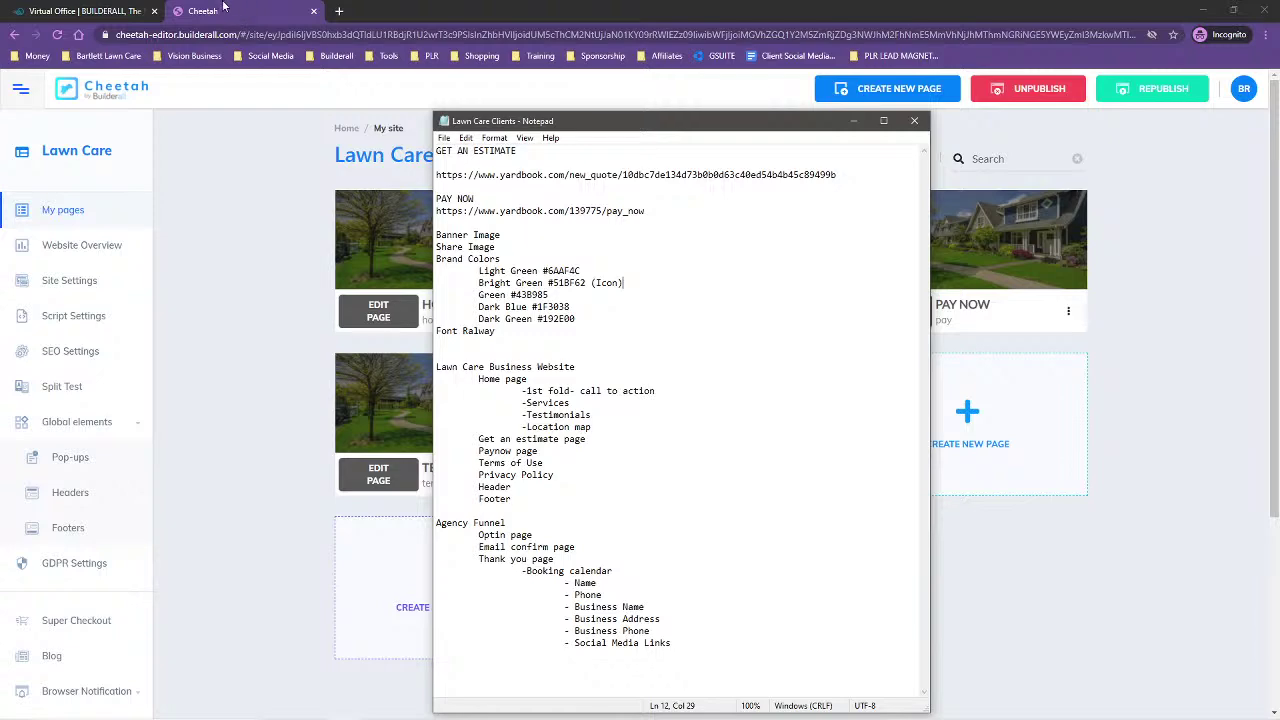
pyautogui.moveTo(681, 122); pyautogui.dragTo(1006, 86)
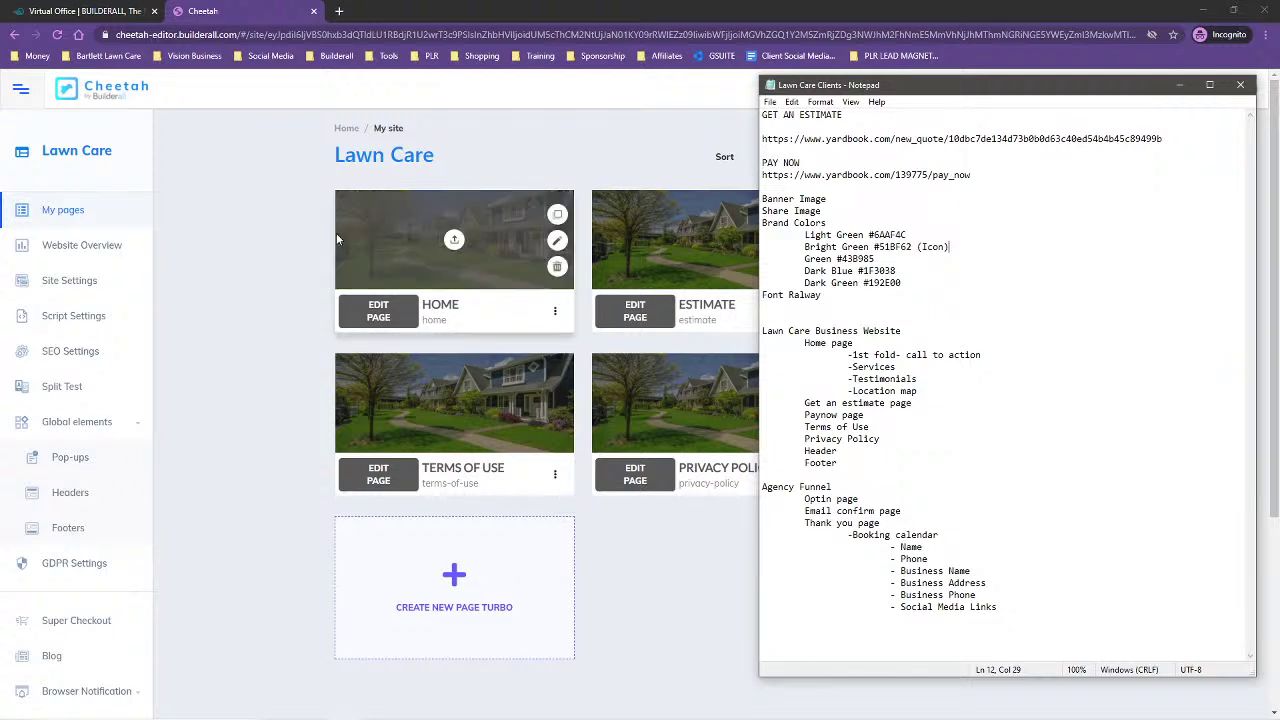
pyautogui.click(379, 310)
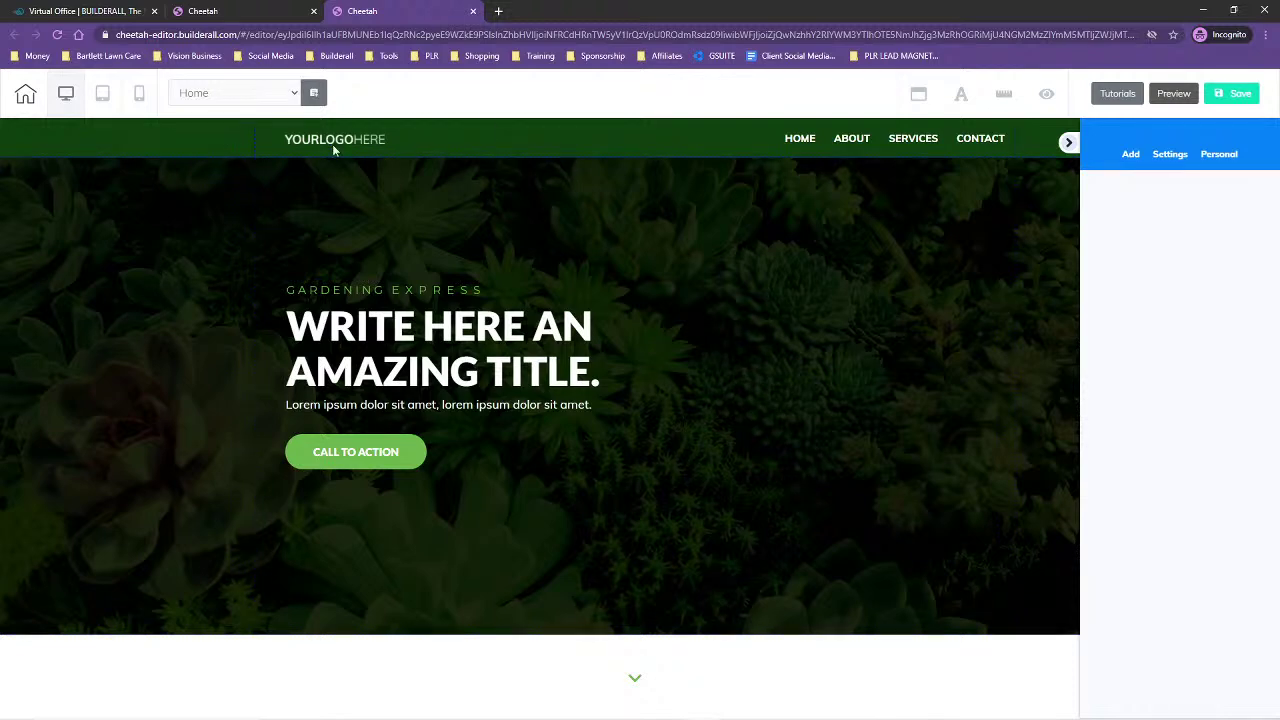
# - Delete the template's green header panel with the logo and navigation links from the Home page
pyautogui.click(646, 135)
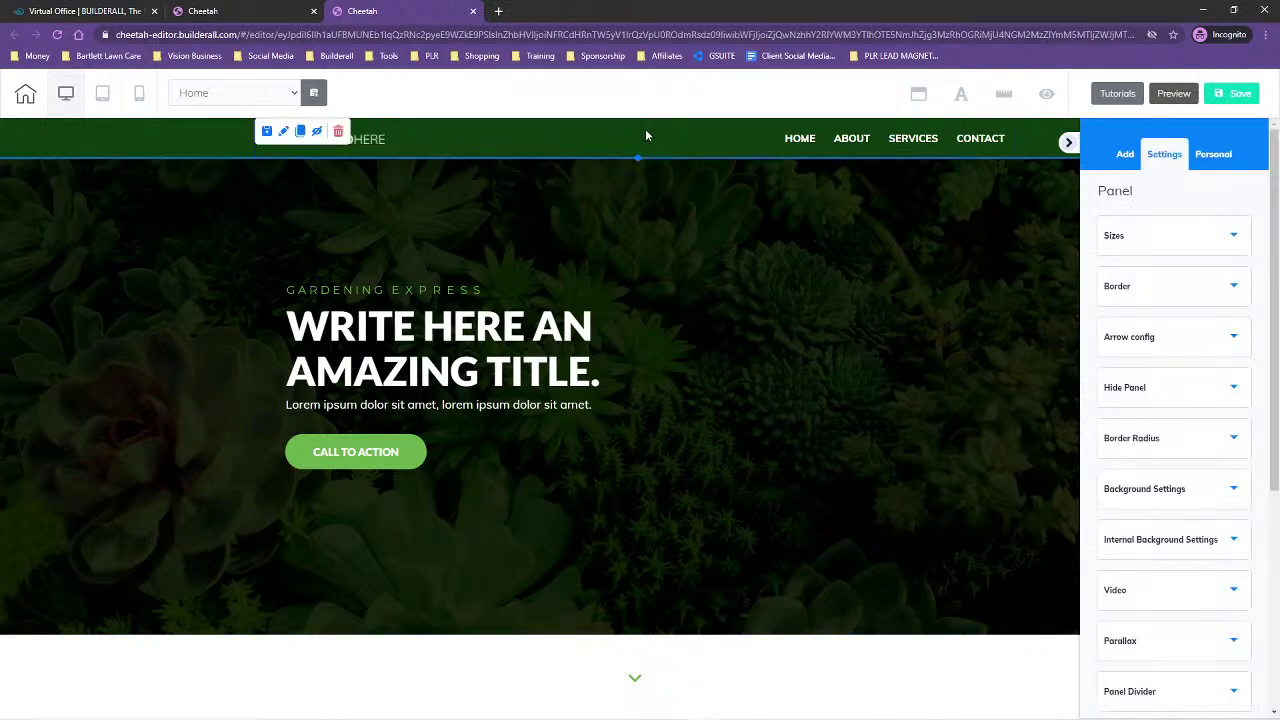
pyautogui.click(338, 131)
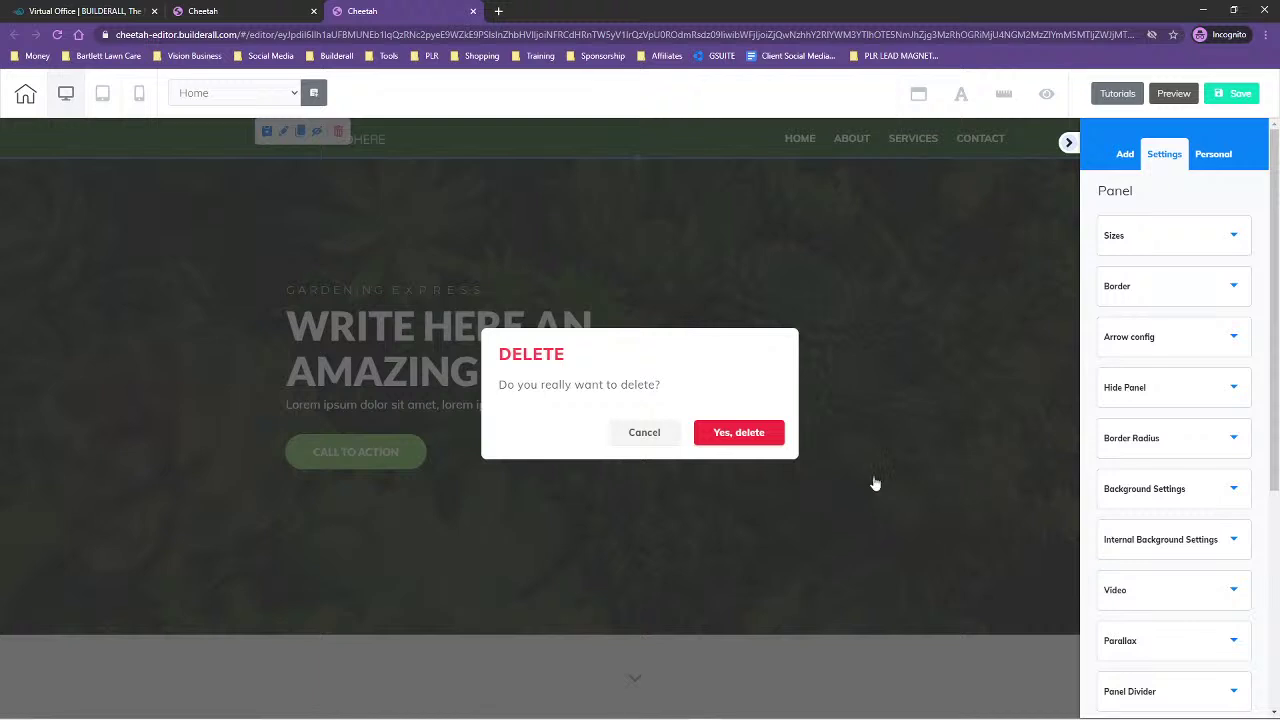
pyautogui.click(747, 437)
# - Delete the template's green footer panel with the contact, menu and social media details from the Home page
pyautogui.scroll(-5, 874, 497)
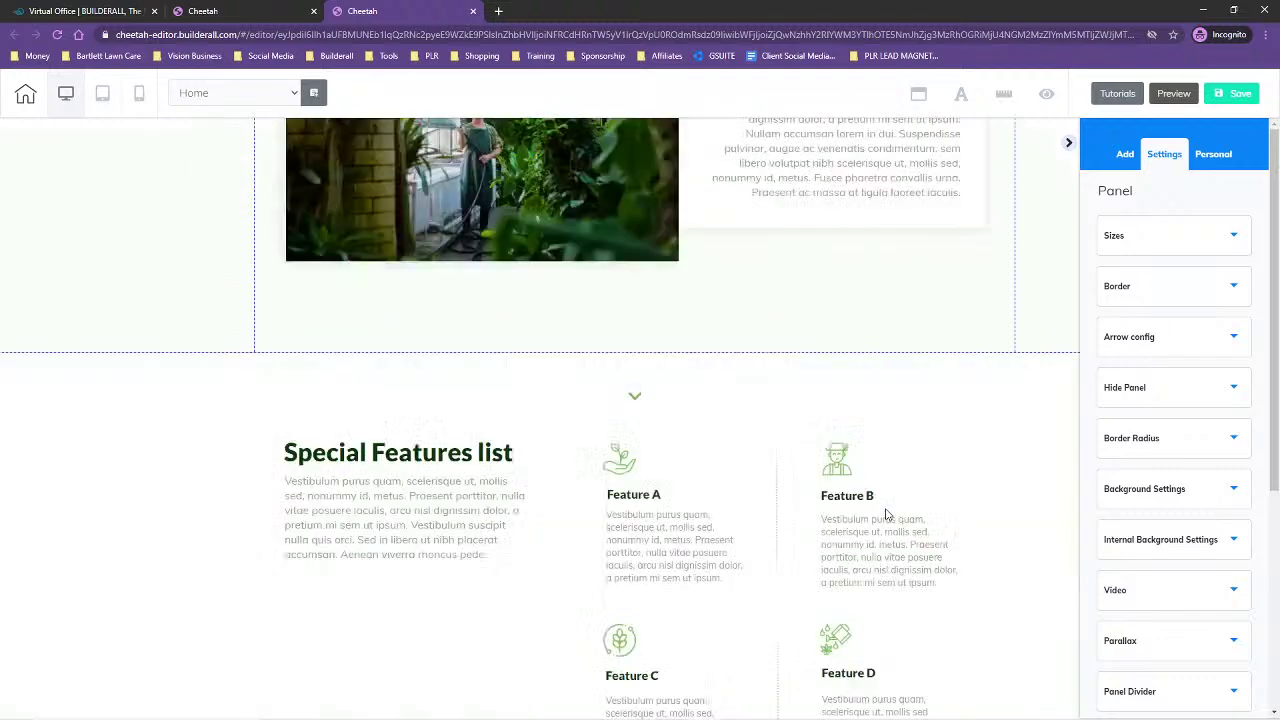
pyautogui.scroll(-10, 859, 534)
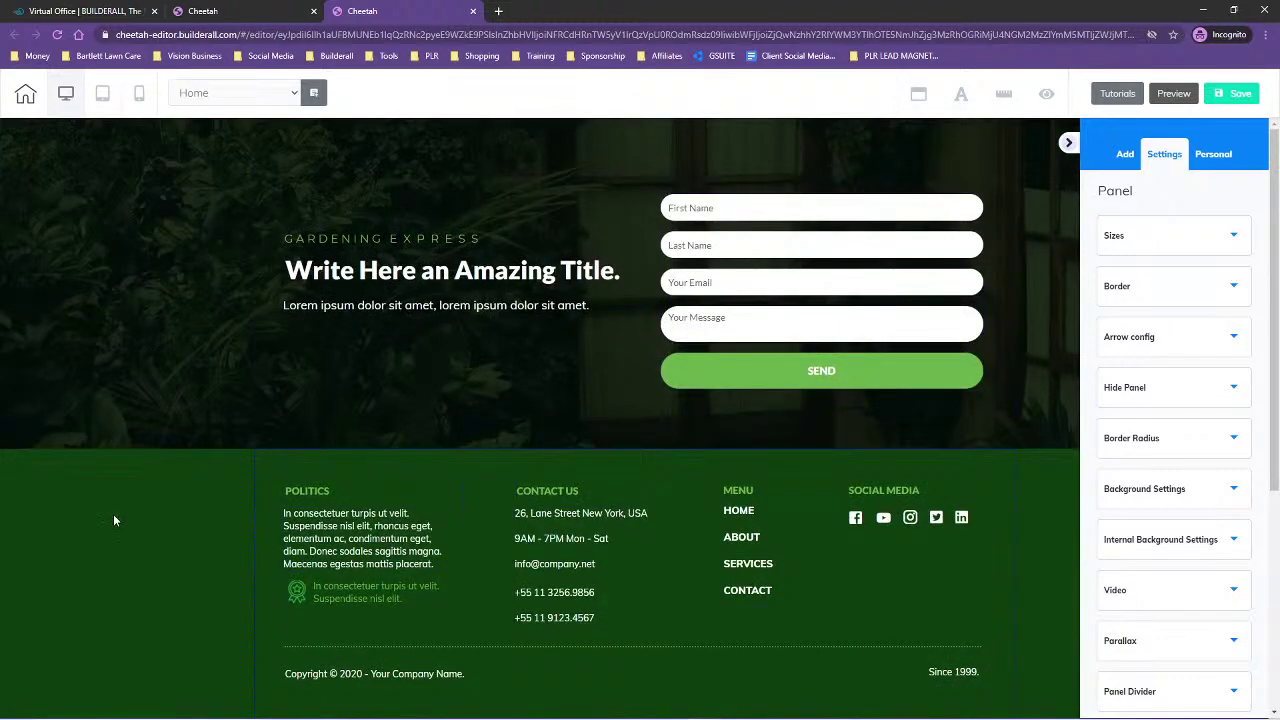
pyautogui.click(338, 461)
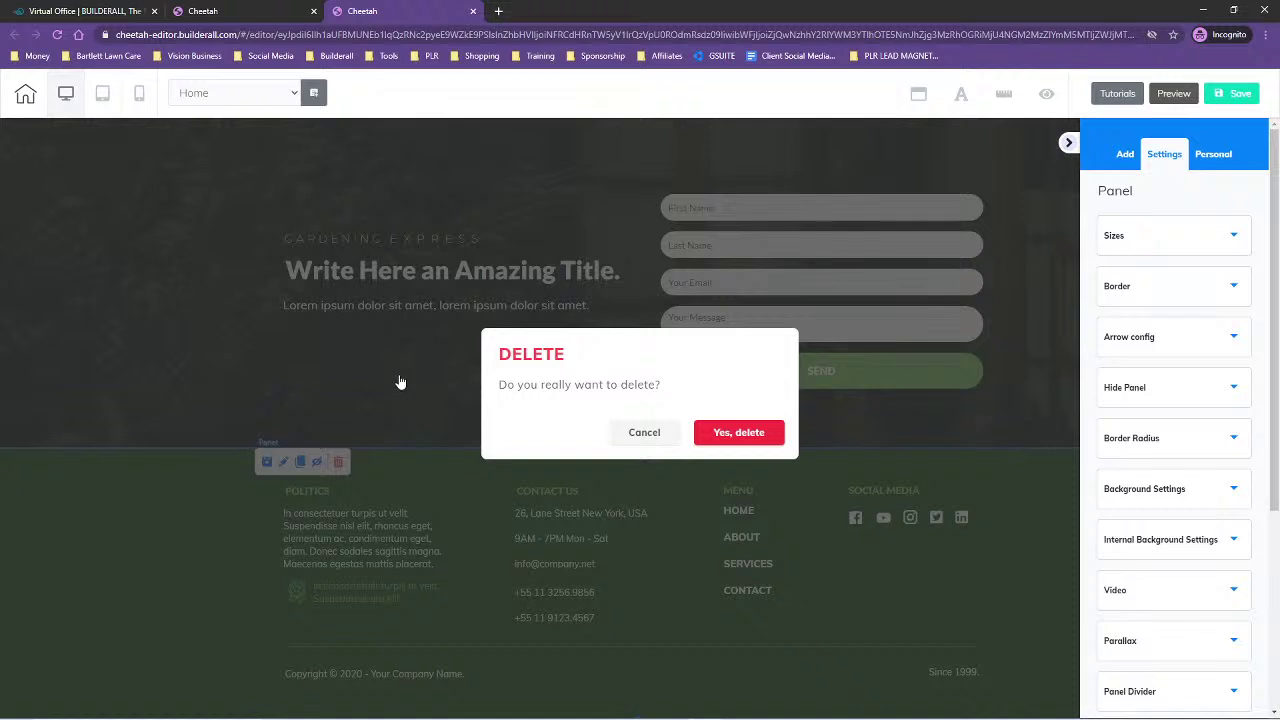
pyautogui.press('Return')
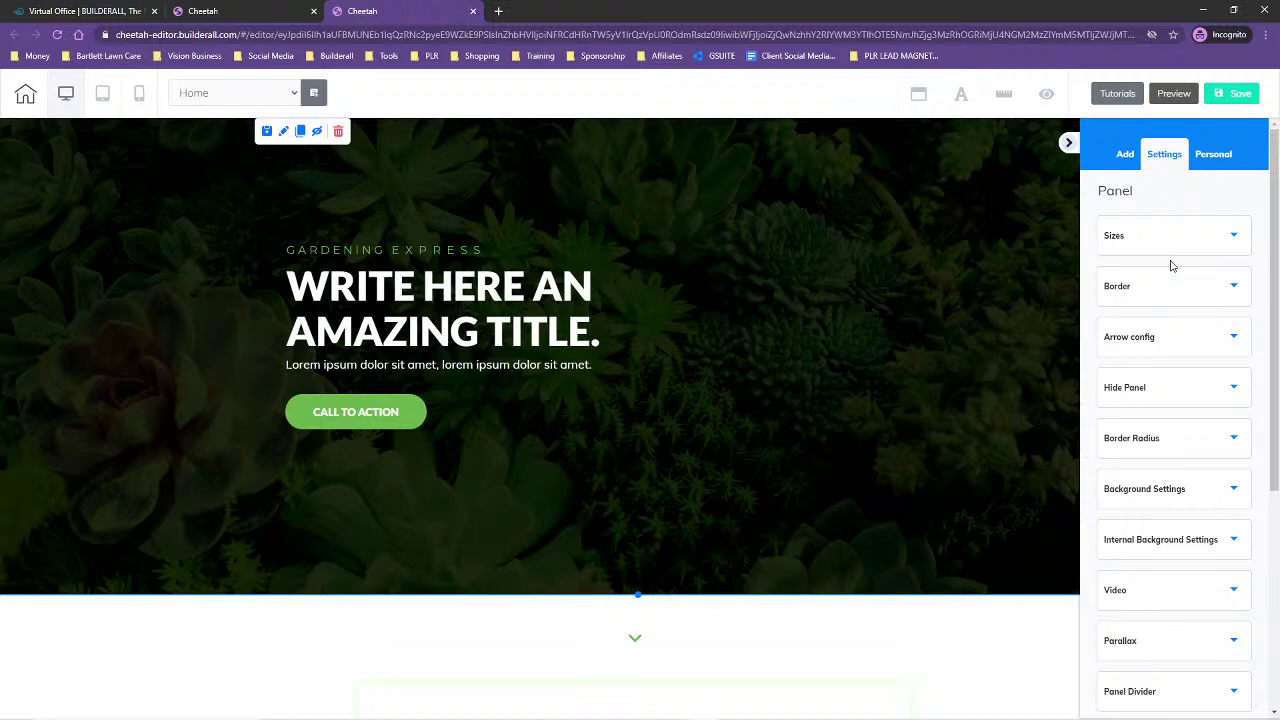
# - Upload the Lawn Care Banner Dark image and set it as the hero panel's background image
pyautogui.scroll(-2, 1170, 275)
pyautogui.click(1162, 296)
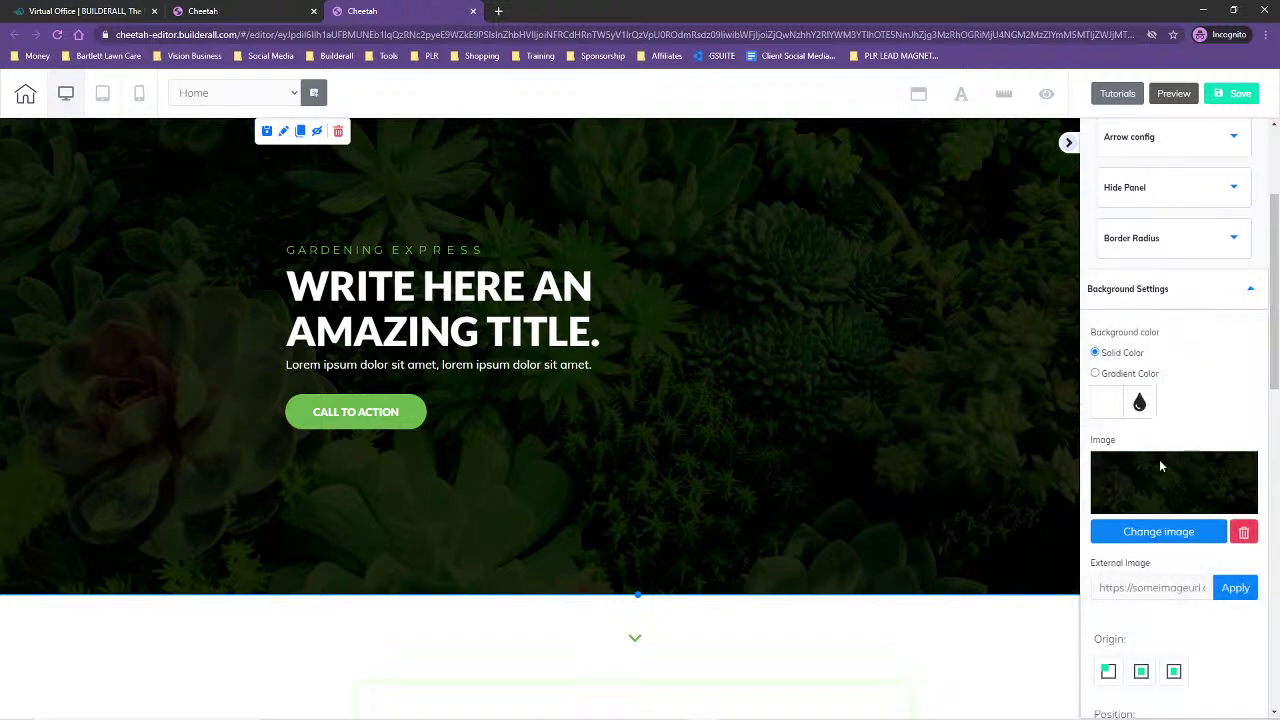
pyautogui.click(1148, 530)
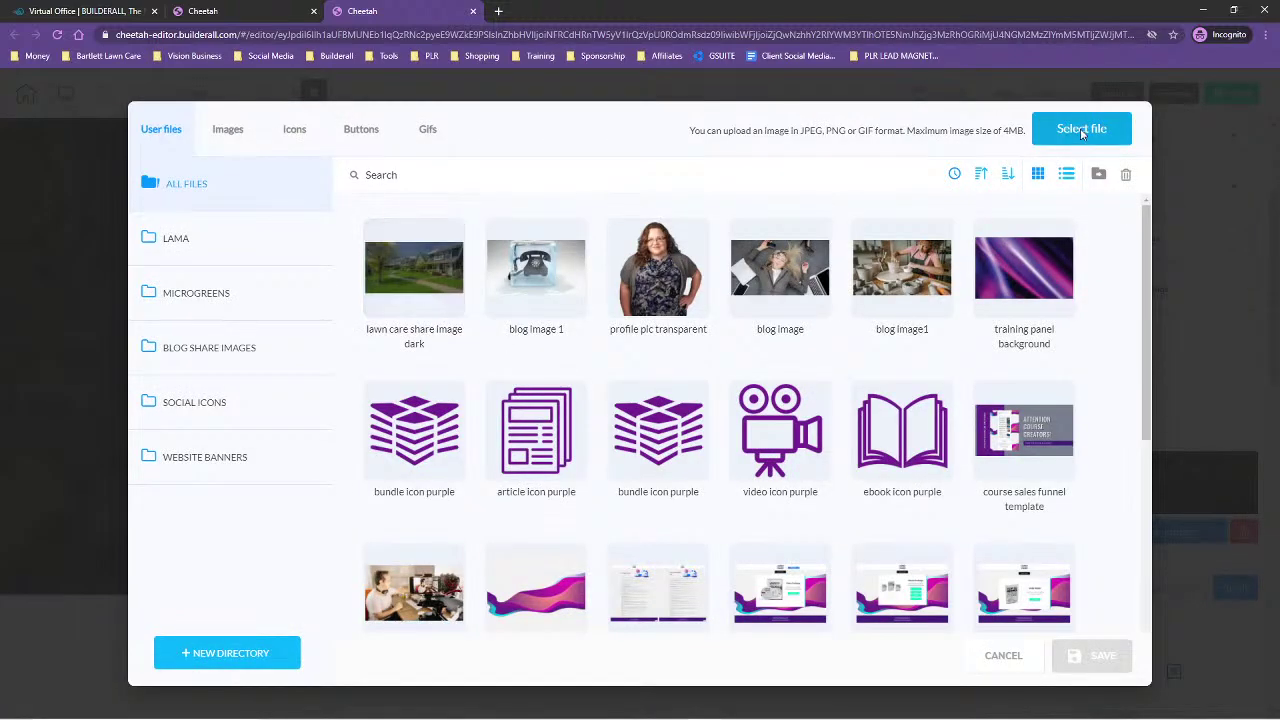
pyautogui.click(1082, 130)
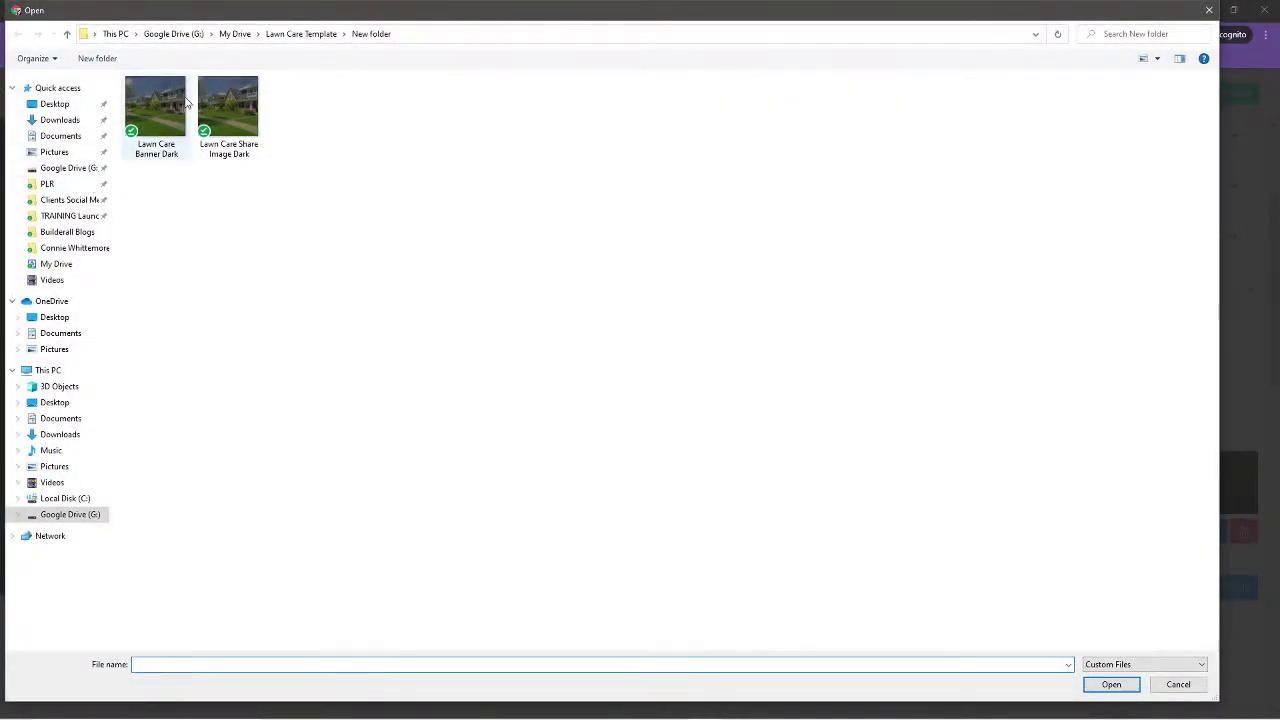
pyautogui.click(162, 115)
pyautogui.click(1110, 685)
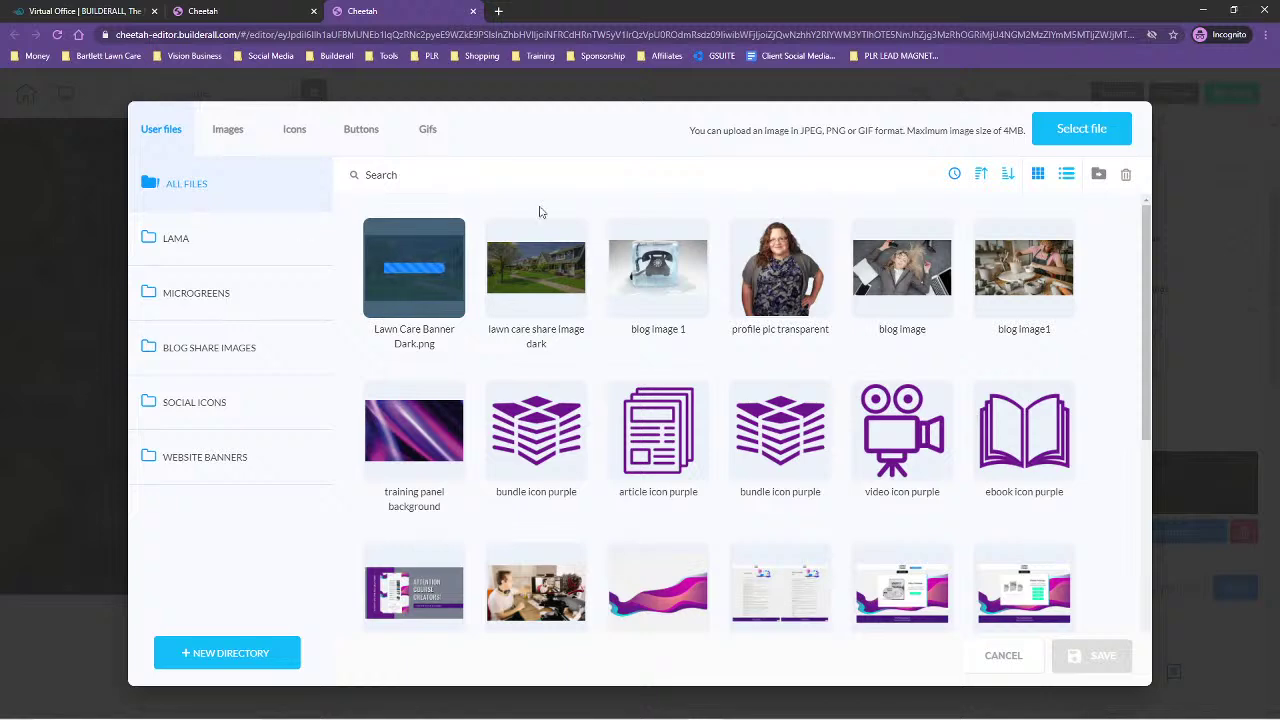
pyautogui.click(409, 237)
pyautogui.click(1090, 655)
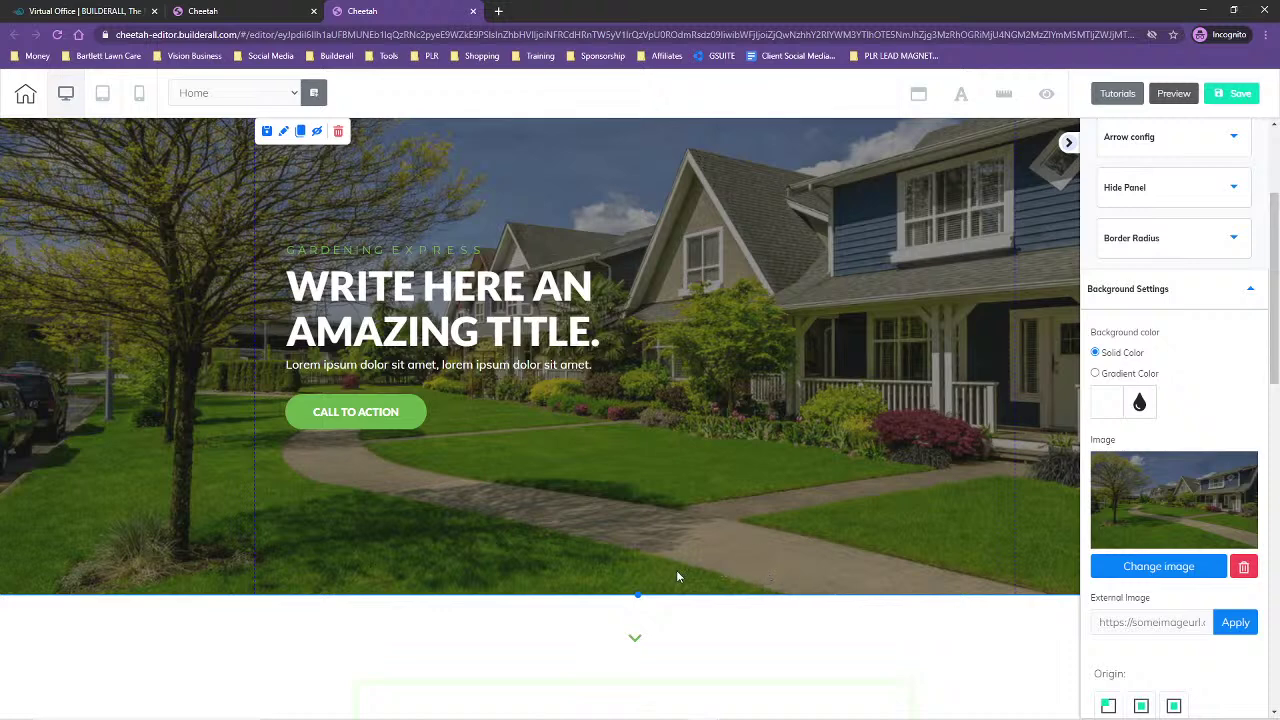
# - Save and publish the Home page changes, then republish the Lawn Care site from its page list
pyautogui.click(1216, 95)
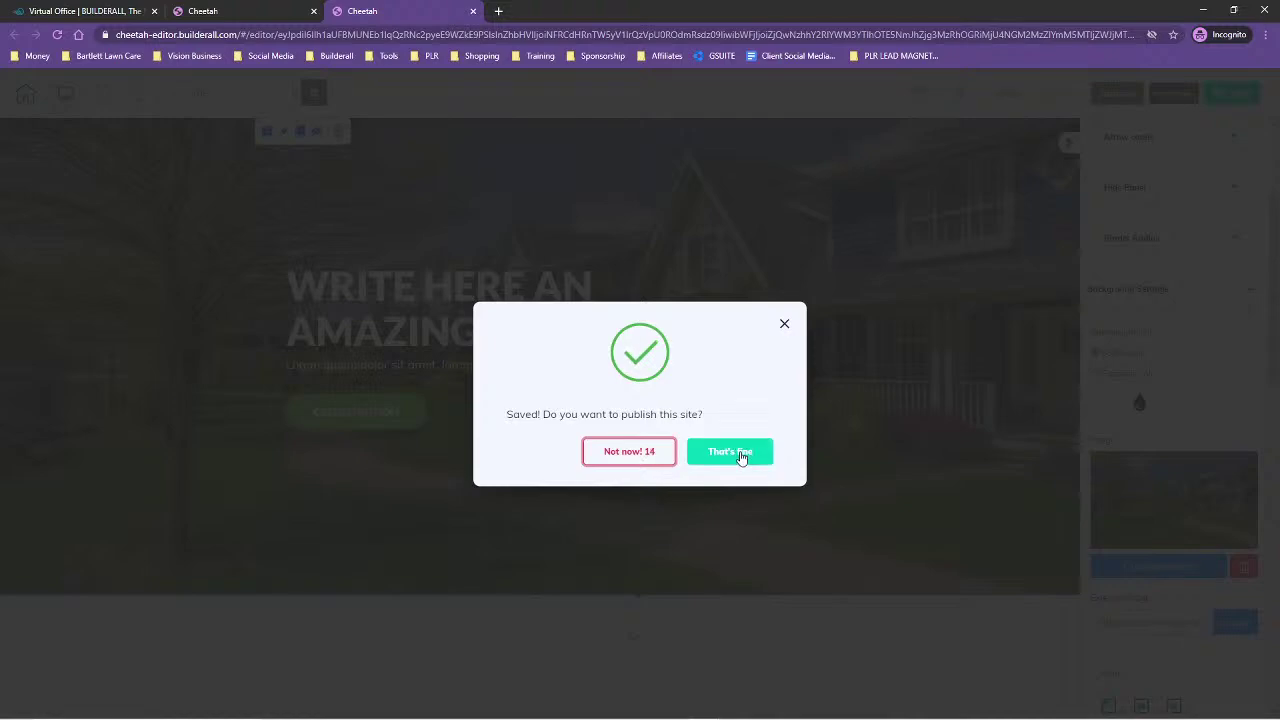
pyautogui.click(740, 455)
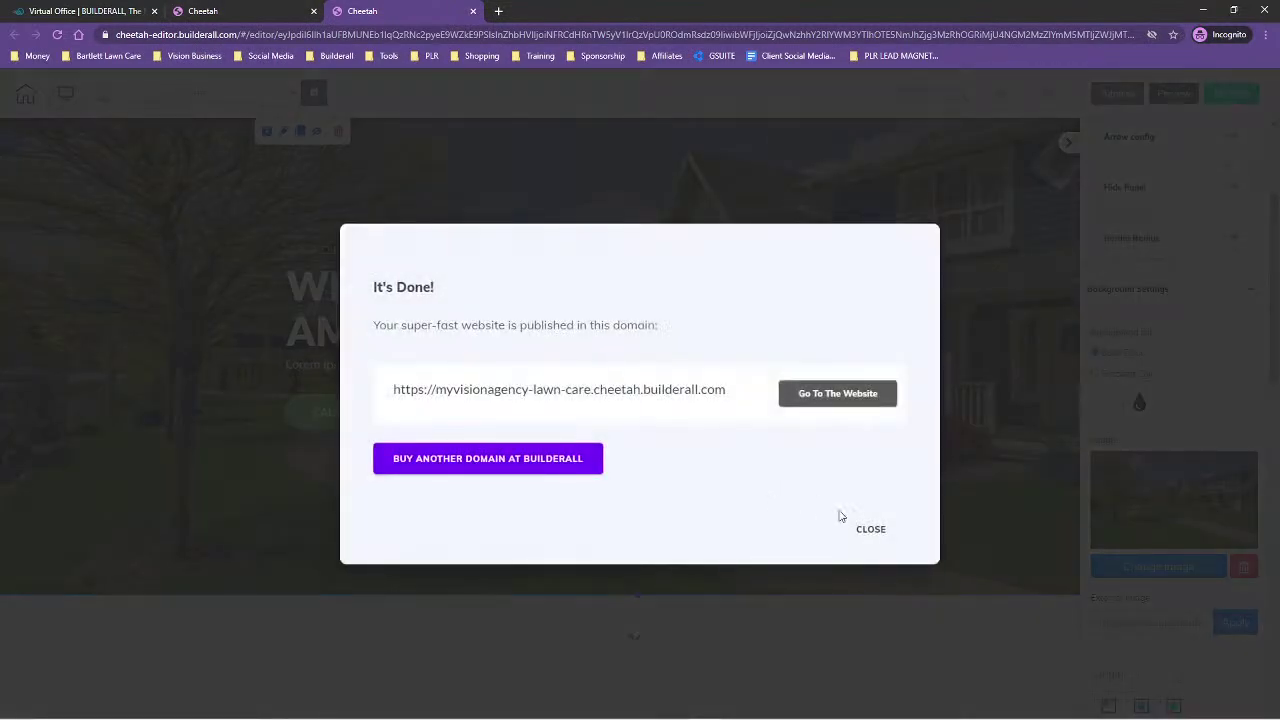
pyautogui.click(872, 532)
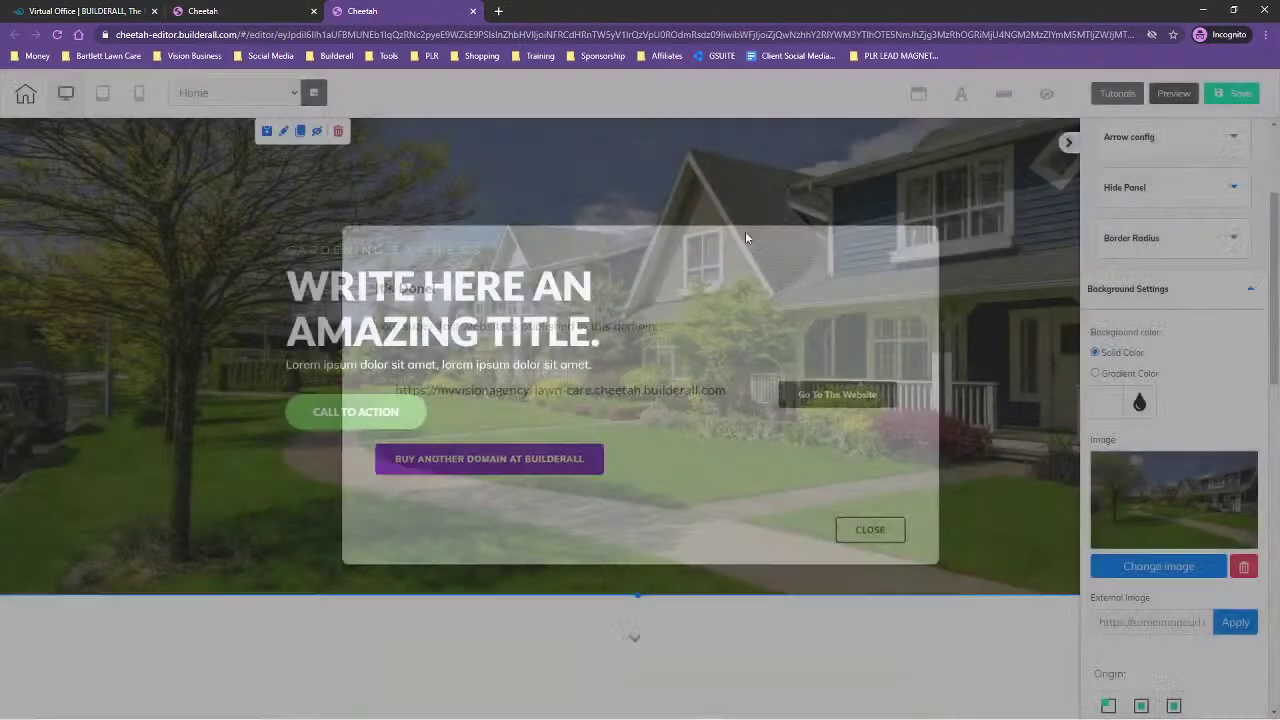
pyautogui.click(233, 7)
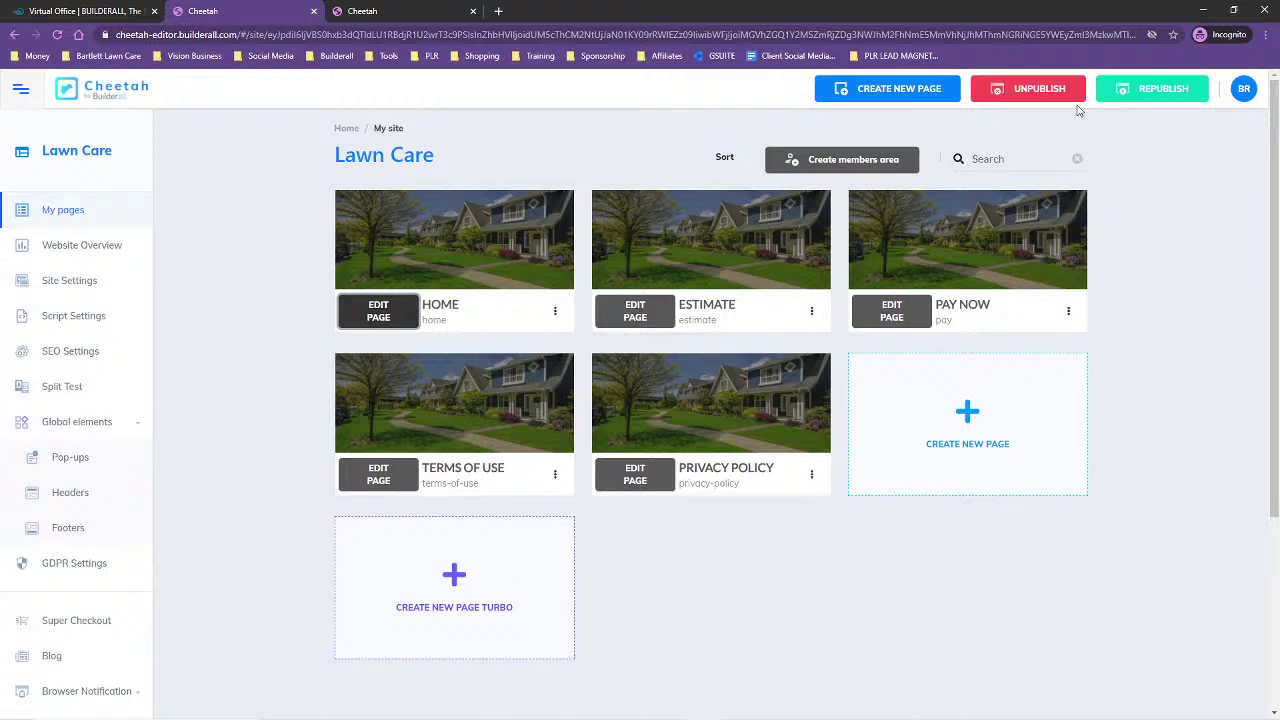
pyautogui.click(1163, 89)
# - View the live Home page, examine the Request Estimate page through its header link, and close the live site
pyautogui.click(555, 311)
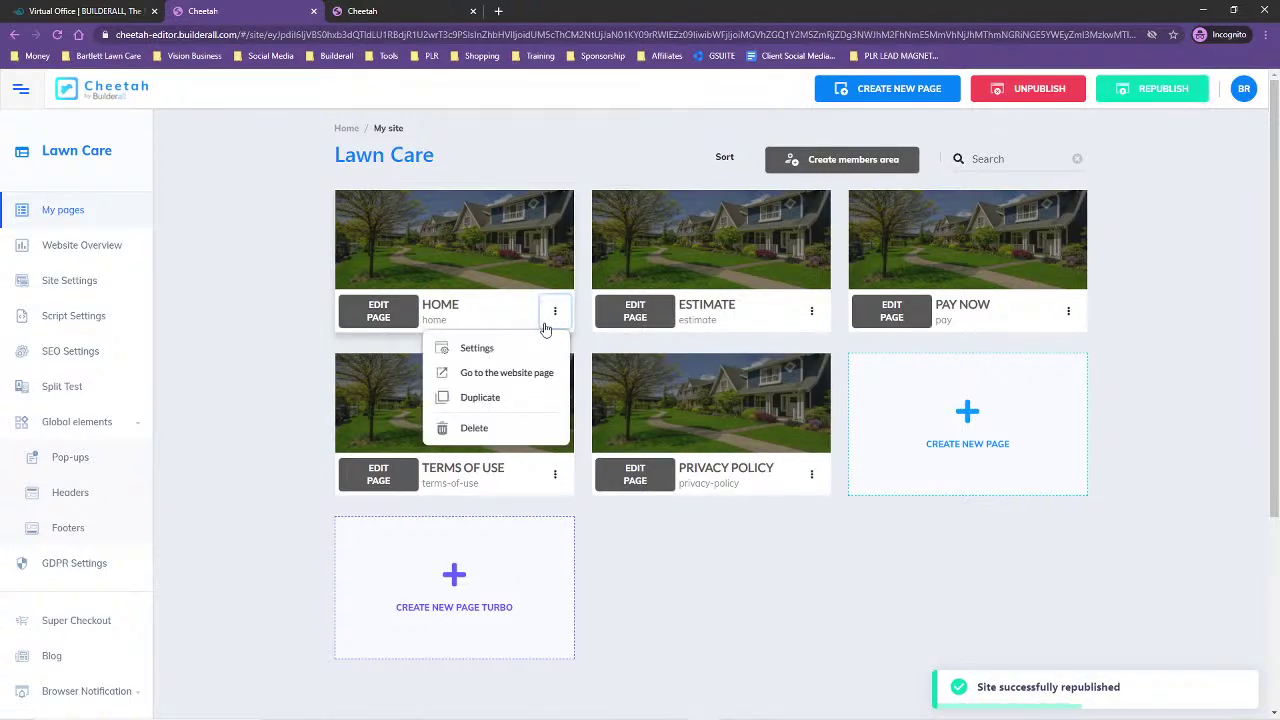
pyautogui.click(508, 373)
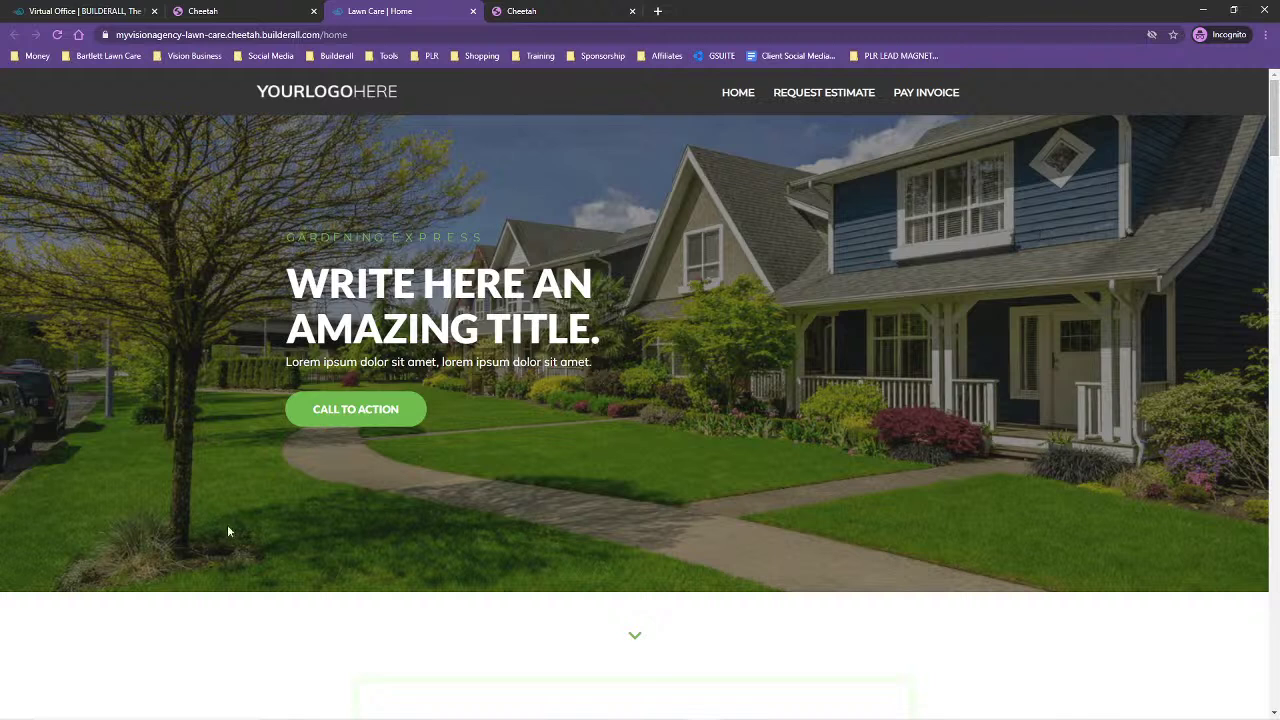
pyautogui.click(811, 98)
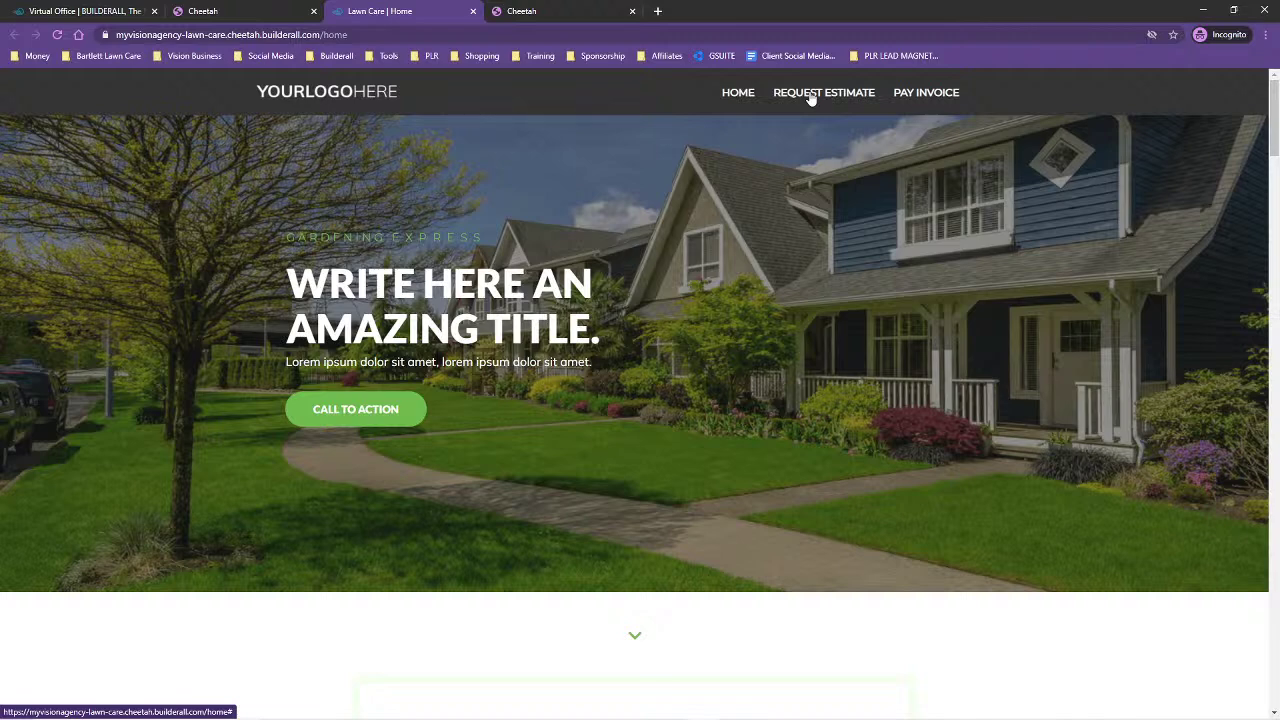
pyautogui.click(811, 97)
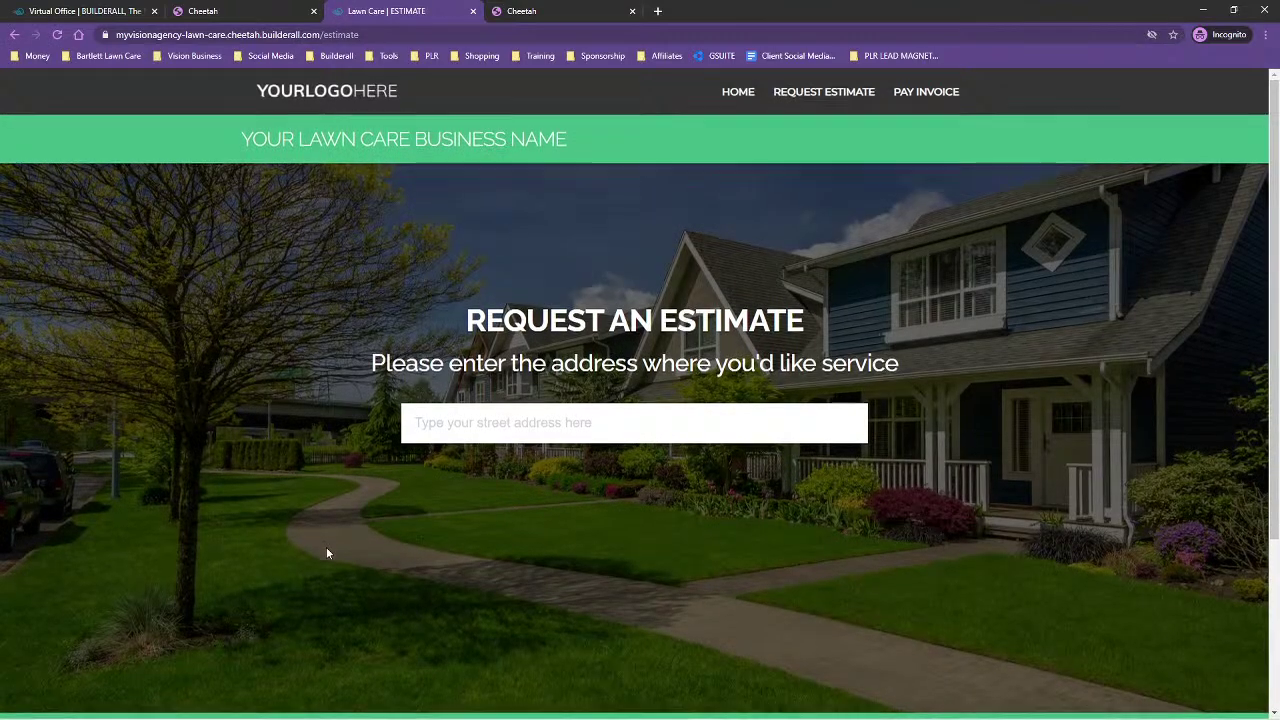
pyautogui.scroll(-3, 326, 551)
pyautogui.scroll(3, 986, 423)
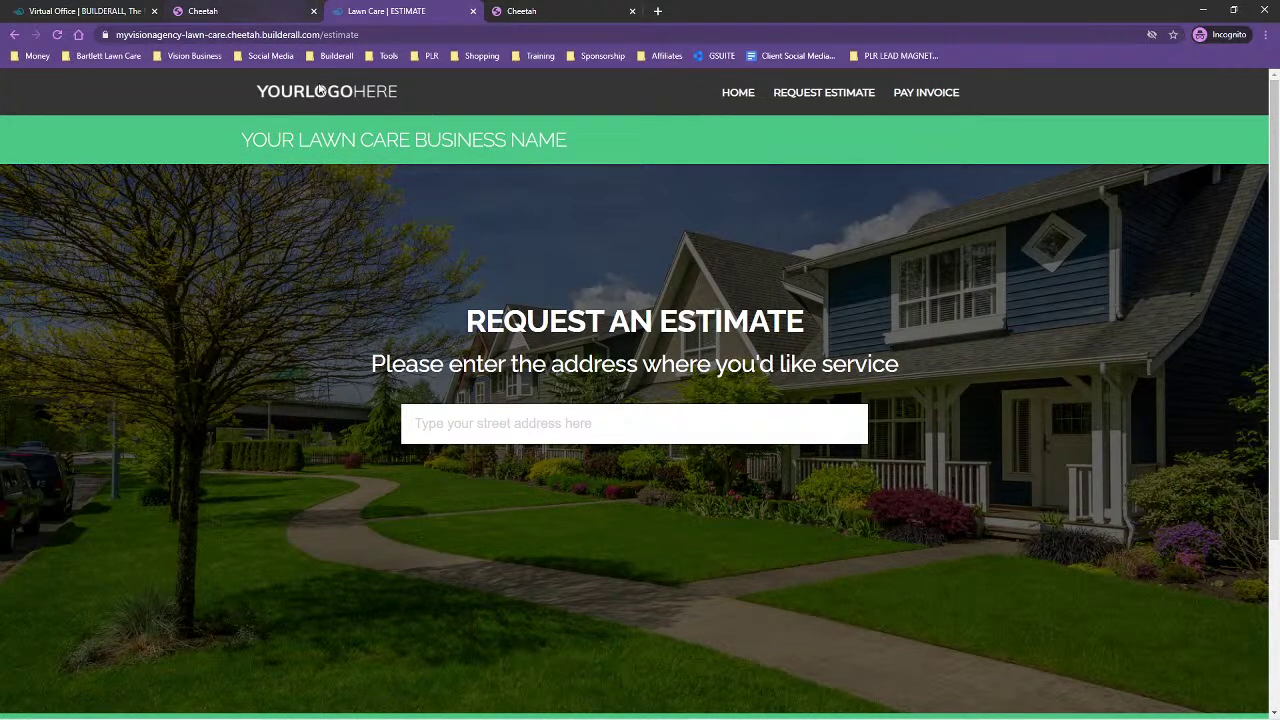
pyautogui.moveTo(463, 314); pyautogui.dragTo(1048, 313)
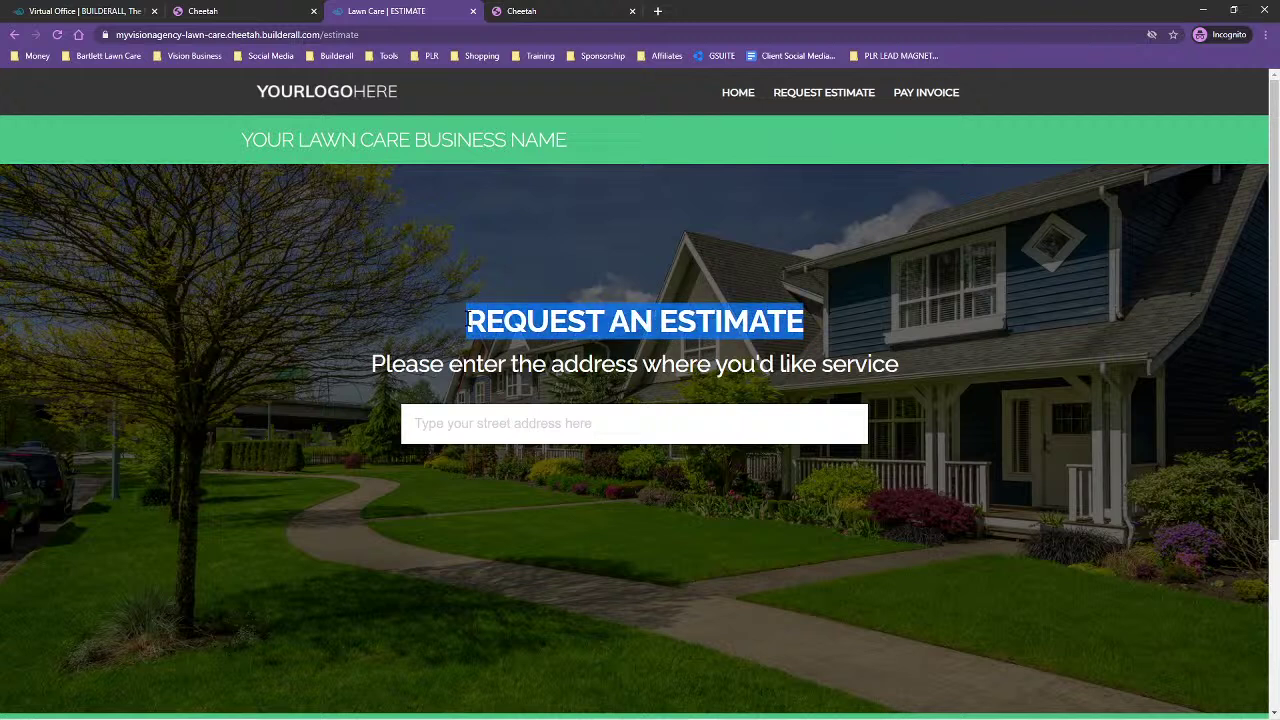
pyautogui.moveTo(468, 318); pyautogui.dragTo(586, 292)
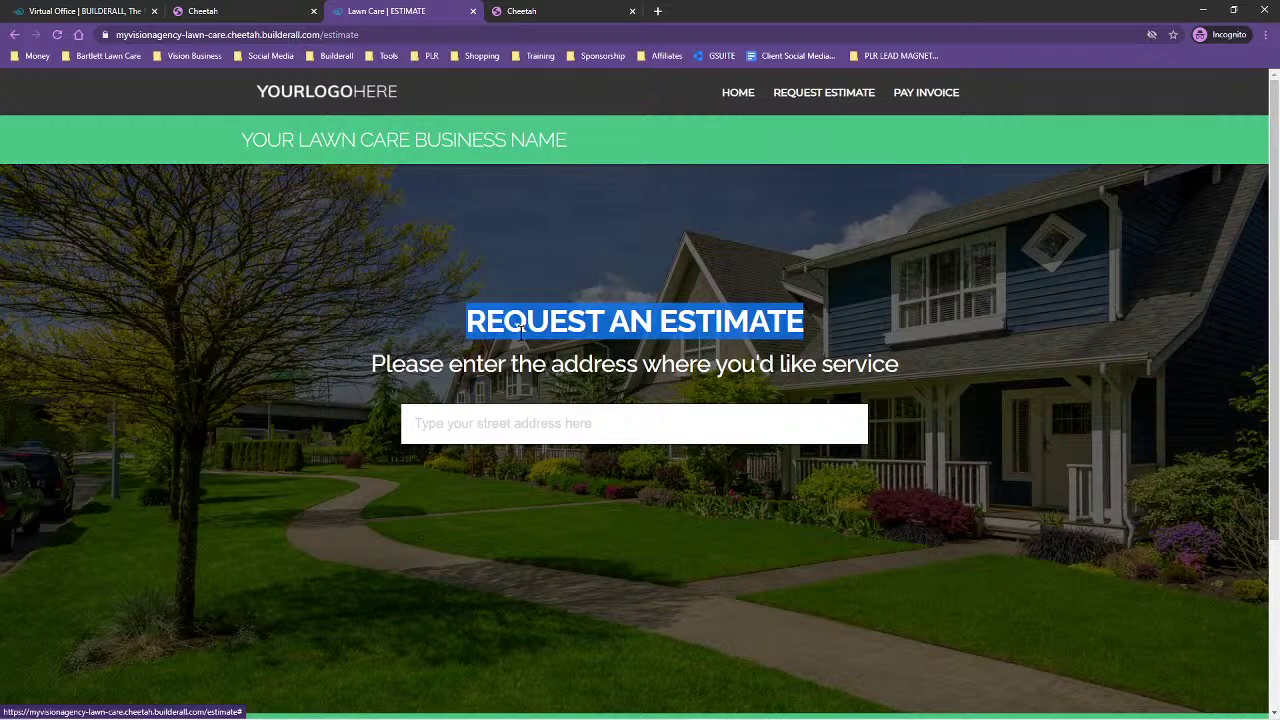
pyautogui.click(390, 364)
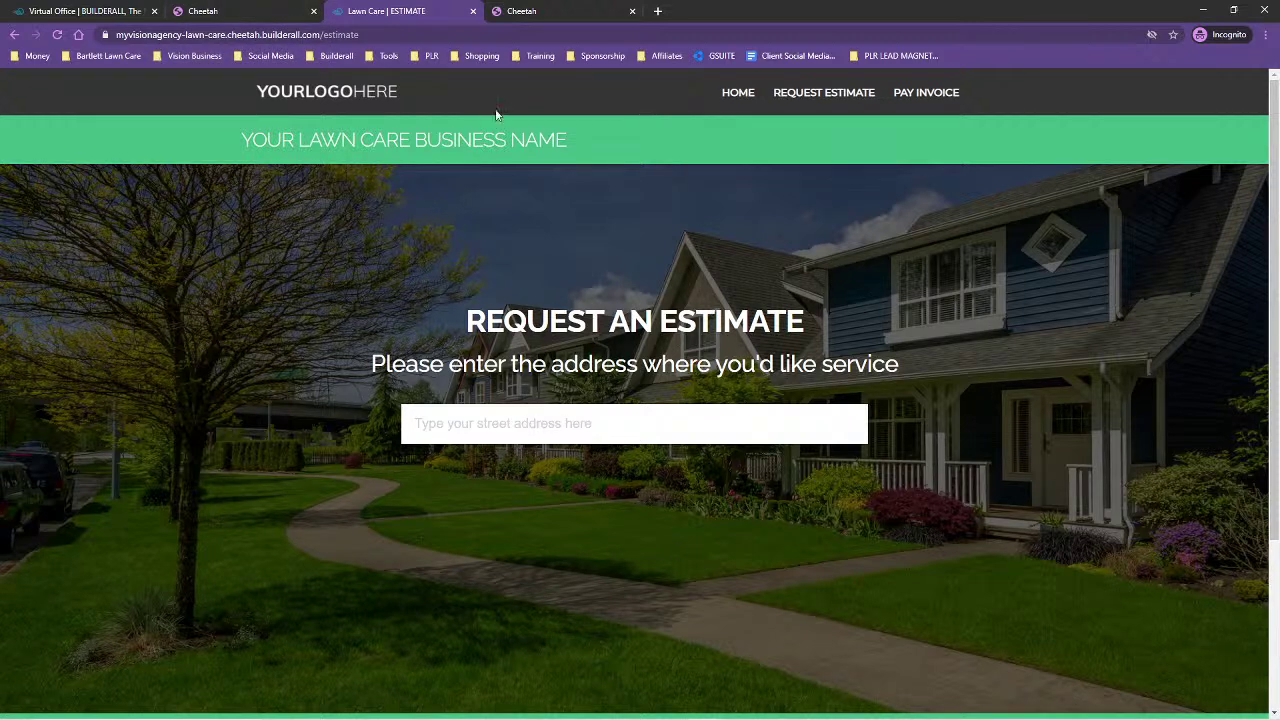
pyautogui.click(473, 12)
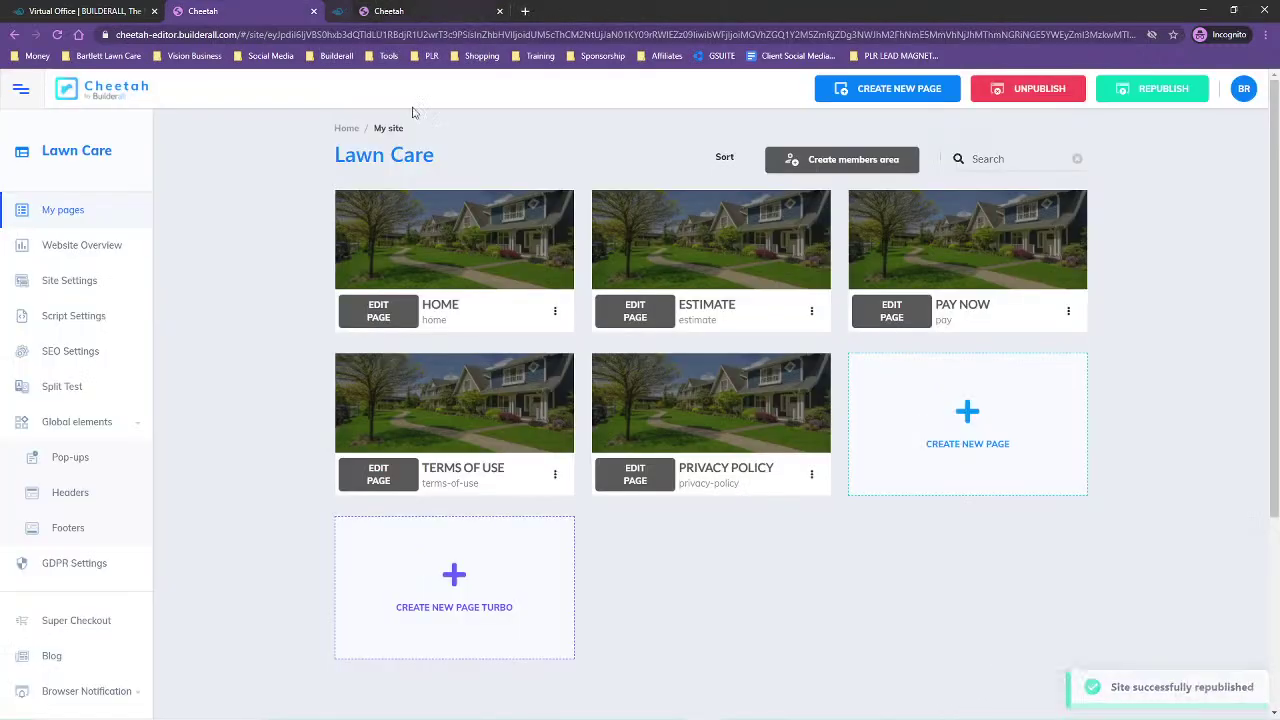
# - In the Home page editor, set the hero panel's solid background color to near-black 040404 with 0.75 opacity
pyautogui.click(400, 20)
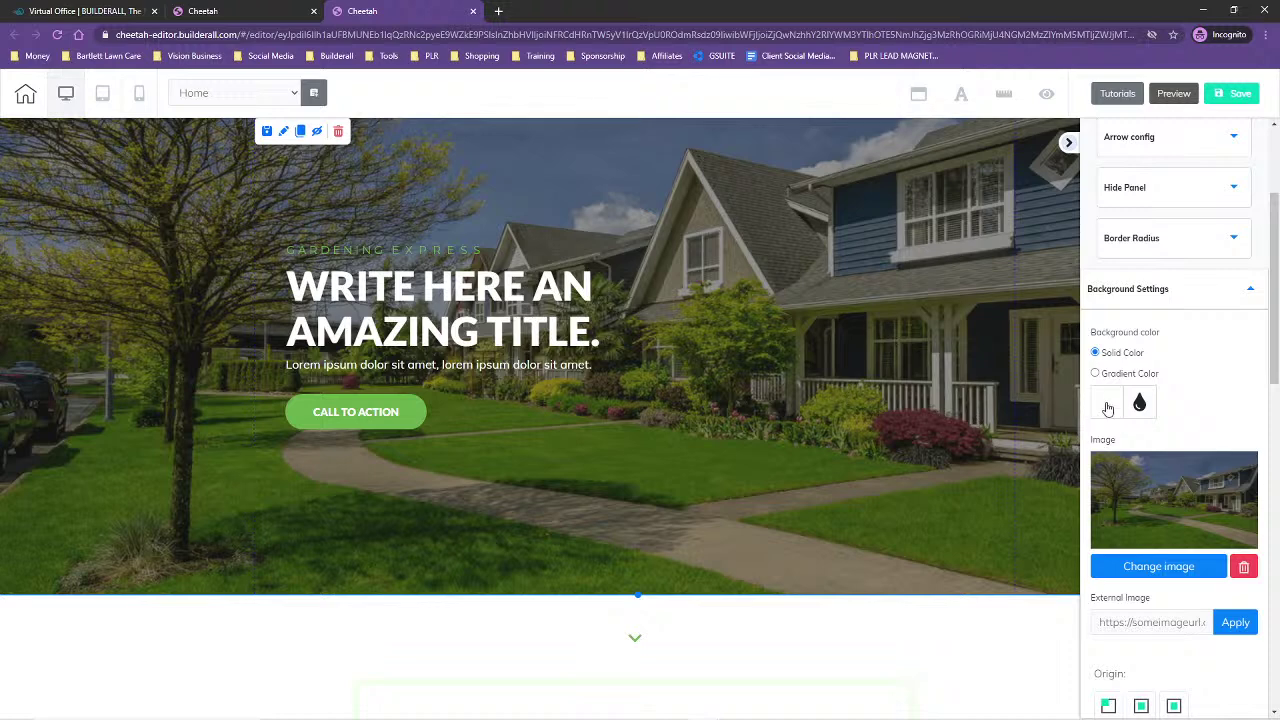
pyautogui.scroll(-1, 1166, 377)
pyautogui.scroll(4, 1166, 305)
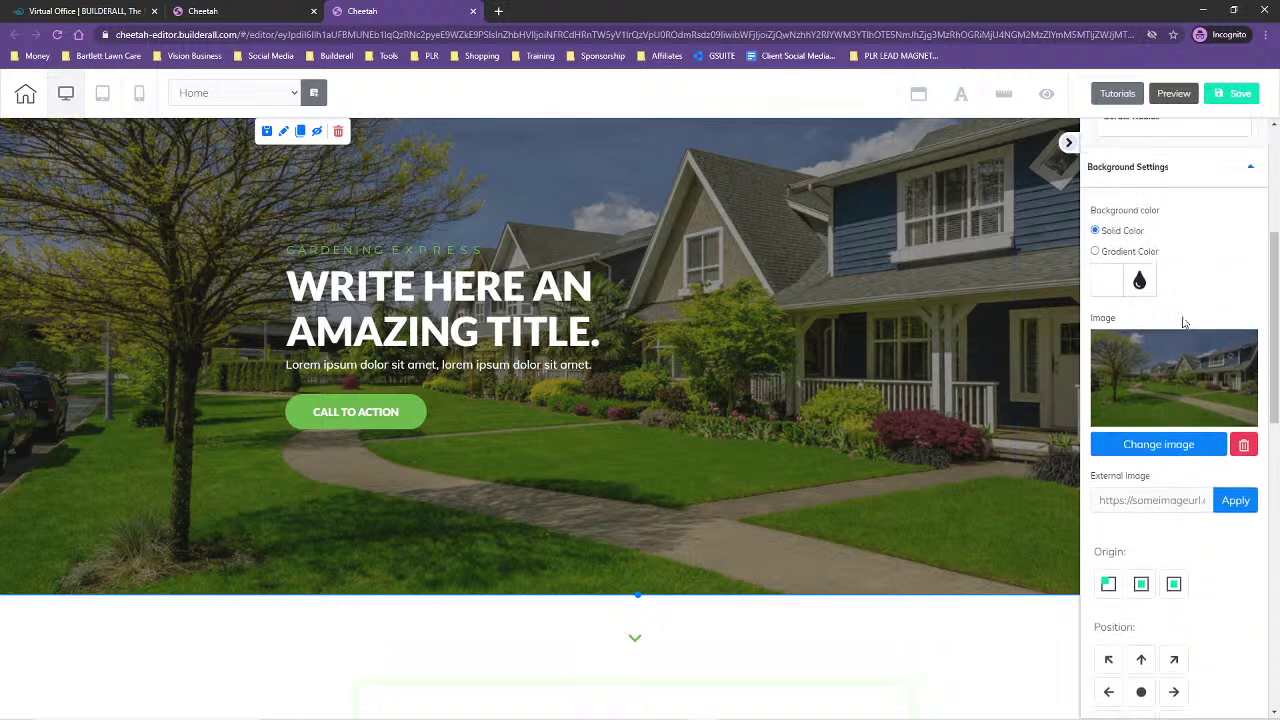
pyautogui.click(1107, 344)
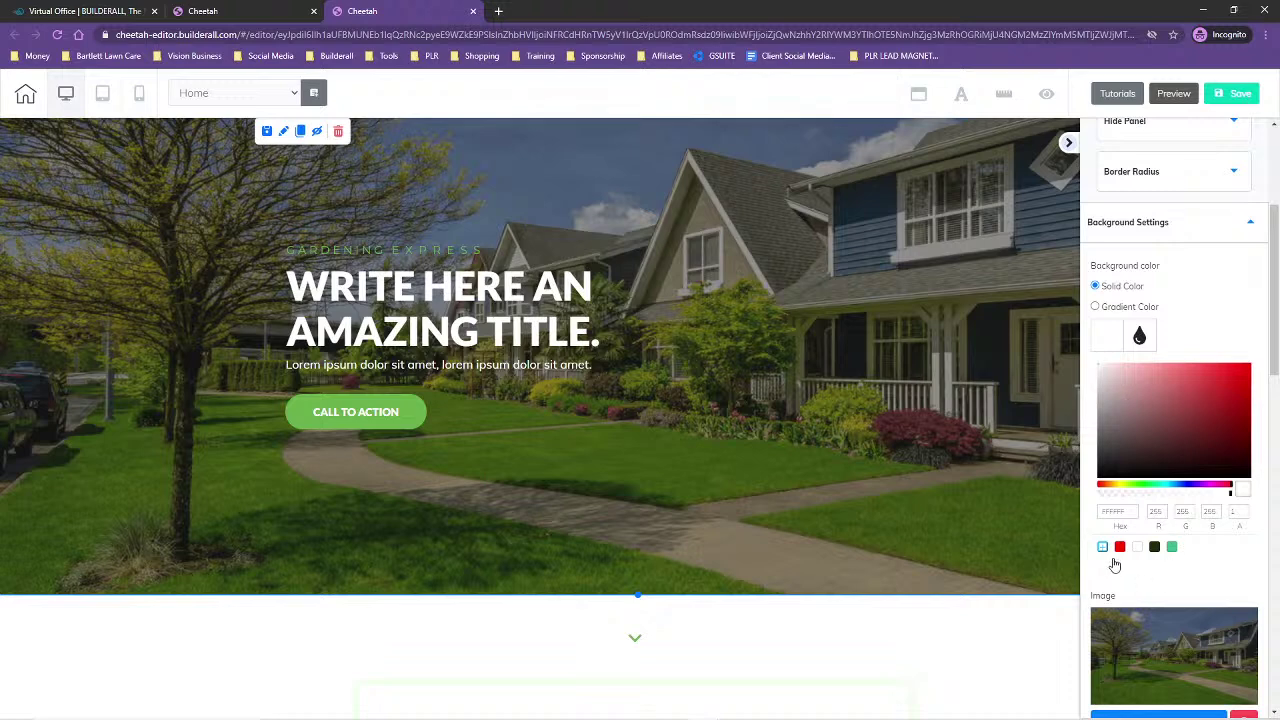
pyautogui.moveTo(1142, 462); pyautogui.dragTo(1198, 497)
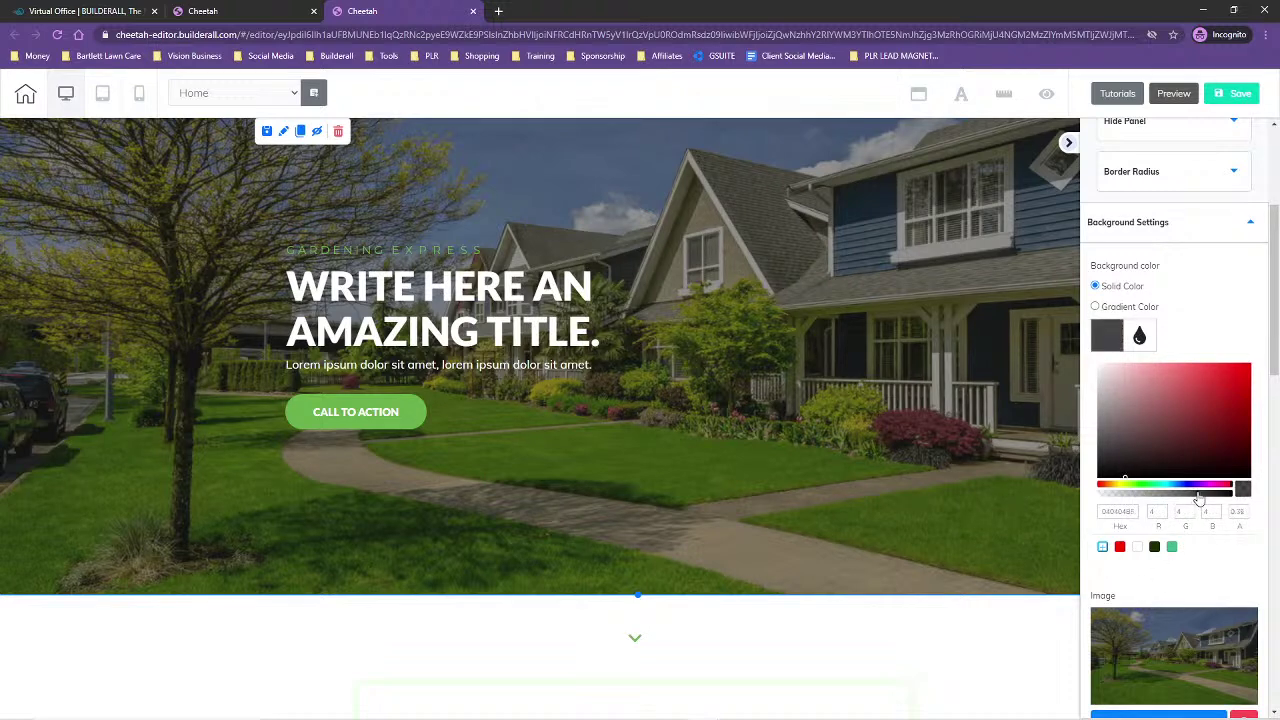
pyautogui.scroll(-5, 1200, 305)
pyautogui.scroll(-4, 1213, 397)
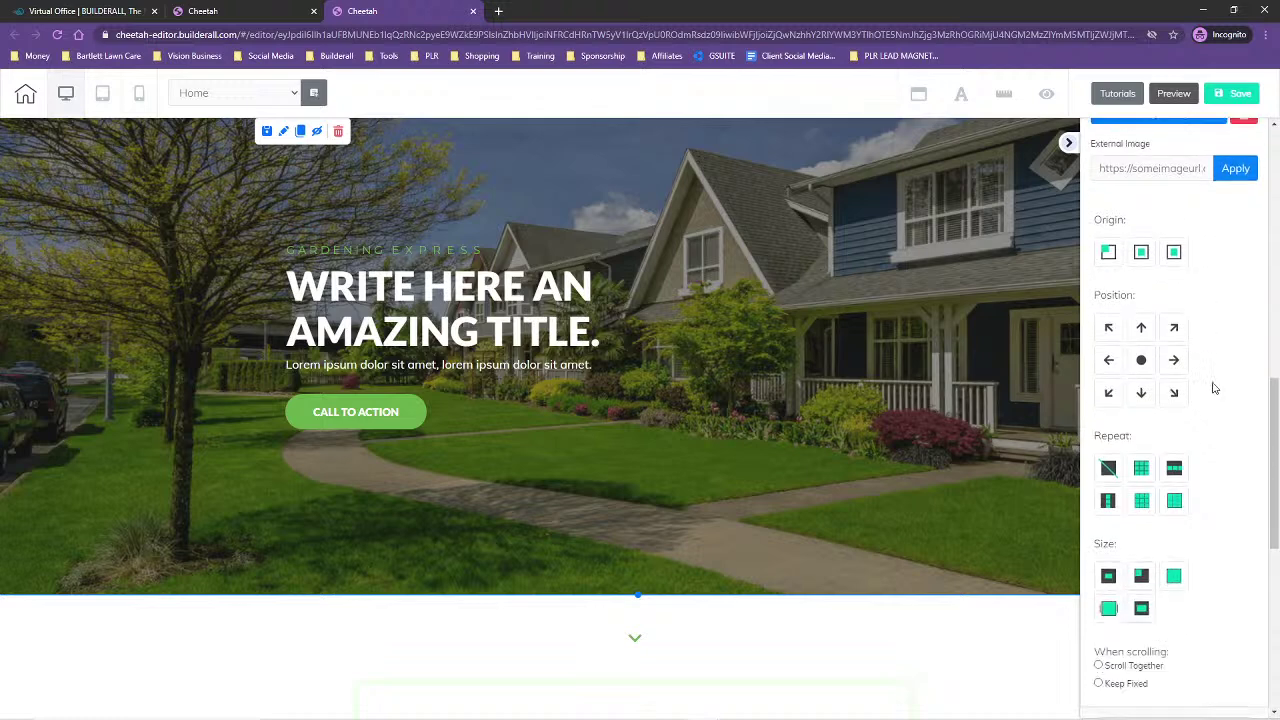
pyautogui.scroll(6, 1224, 389)
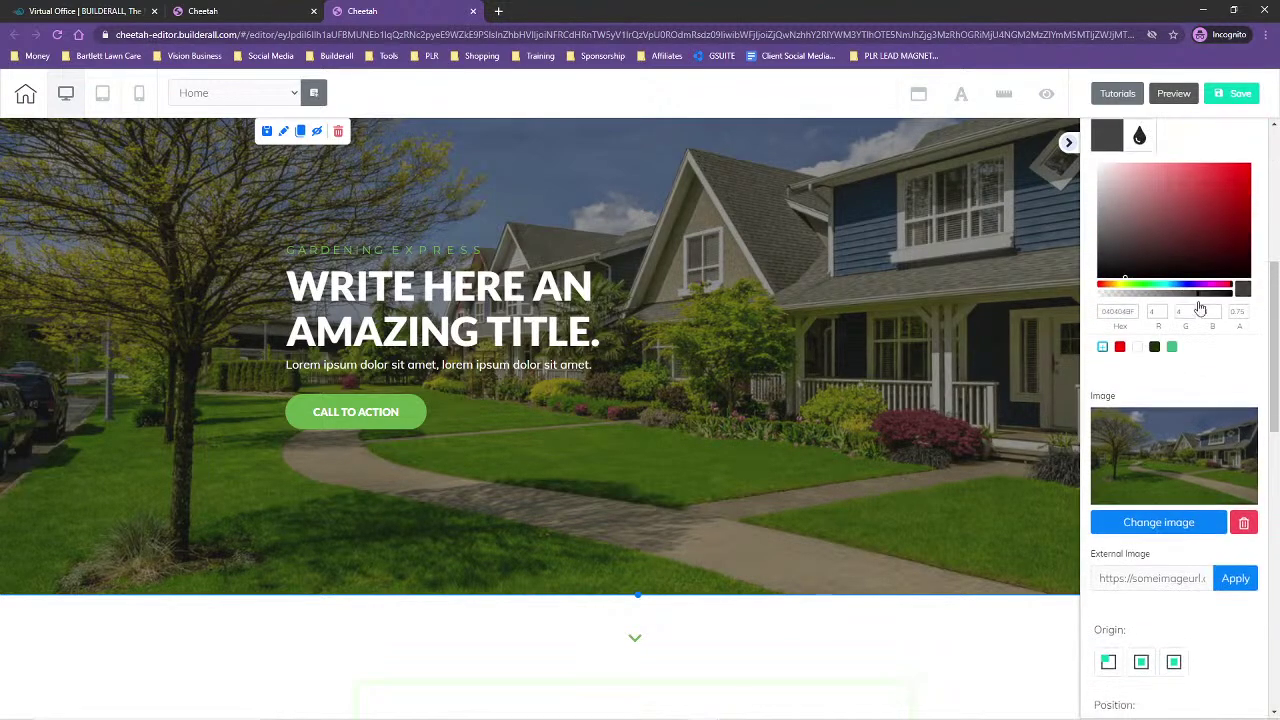
pyautogui.scroll(5, 1211, 368)
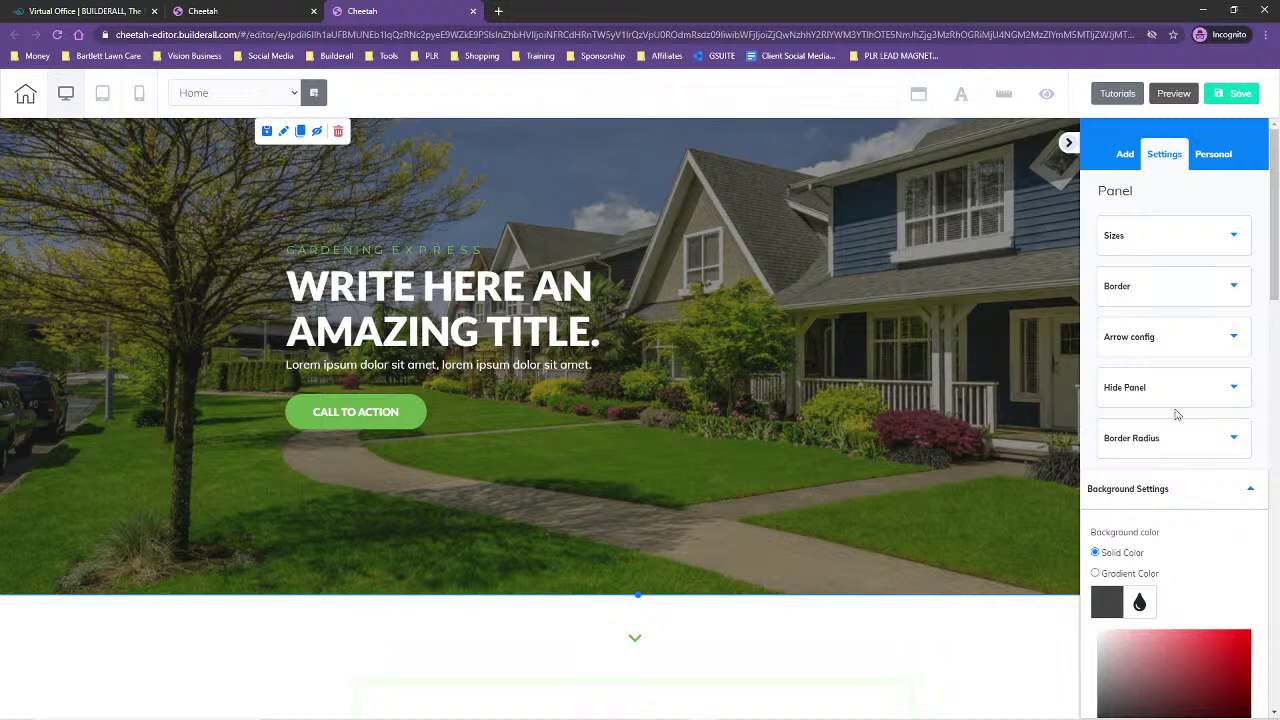
pyautogui.scroll(-3, 1199, 561)
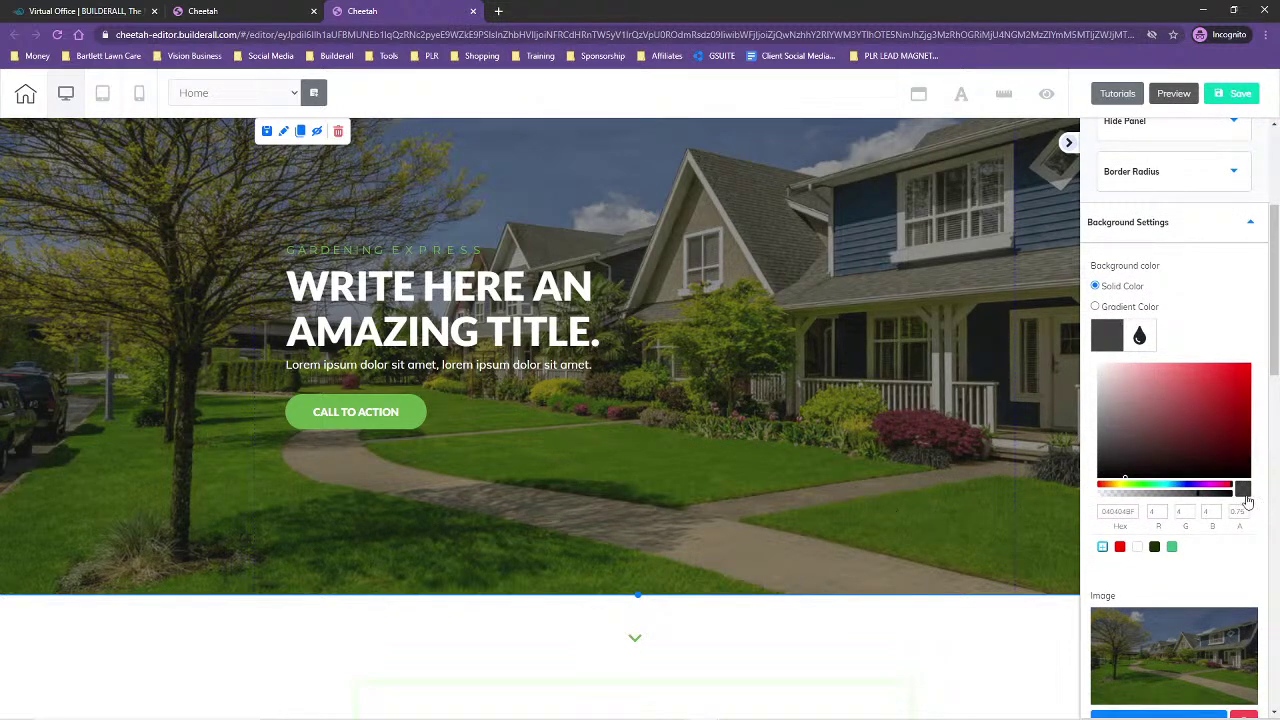
pyautogui.scroll(-10, 1228, 518)
pyautogui.scroll(2, 1231, 521)
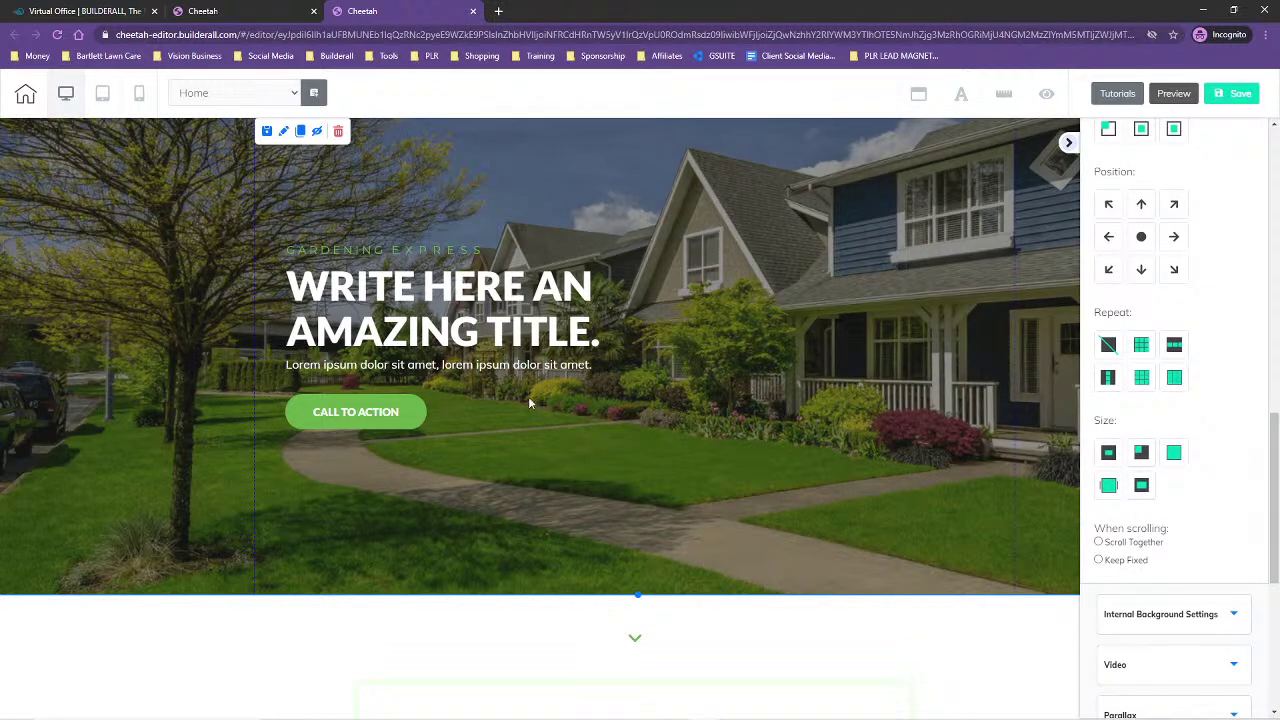
# - Replace the small "Gardening Express" text above the hero headline with "Lawn Care Services"
pyautogui.click(437, 253)
pyautogui.click(437, 253)
pyautogui.moveTo(484, 242); pyautogui.dragTo(290, 246)
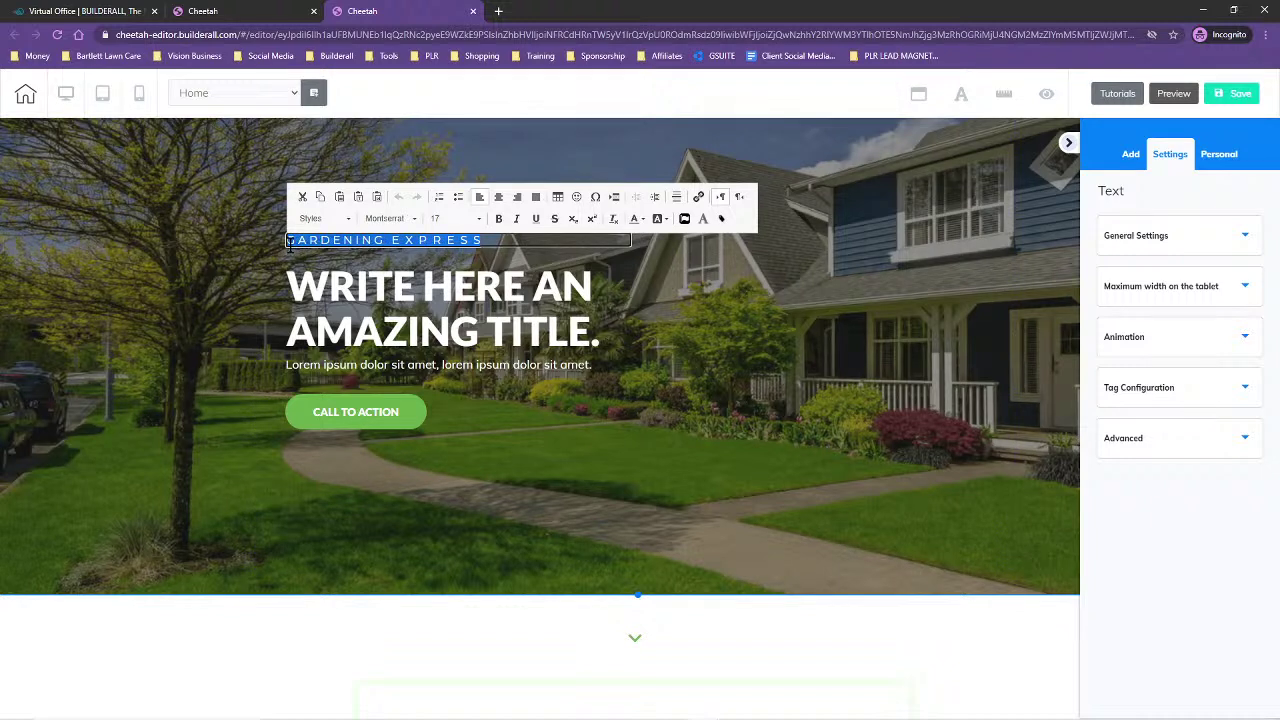
pyautogui.write('Lawn Care Services')
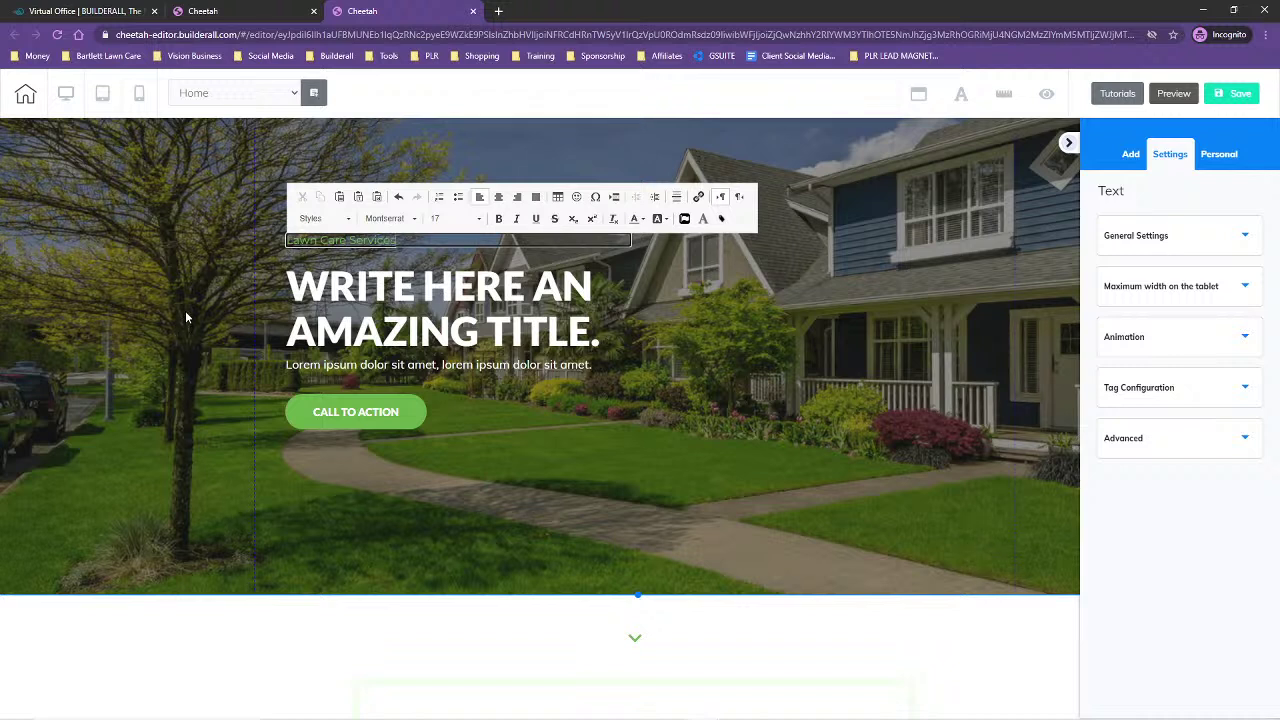
# - Open the hero headline "Write here an amazing title." for editing and select all its text
pyautogui.click(465, 287)
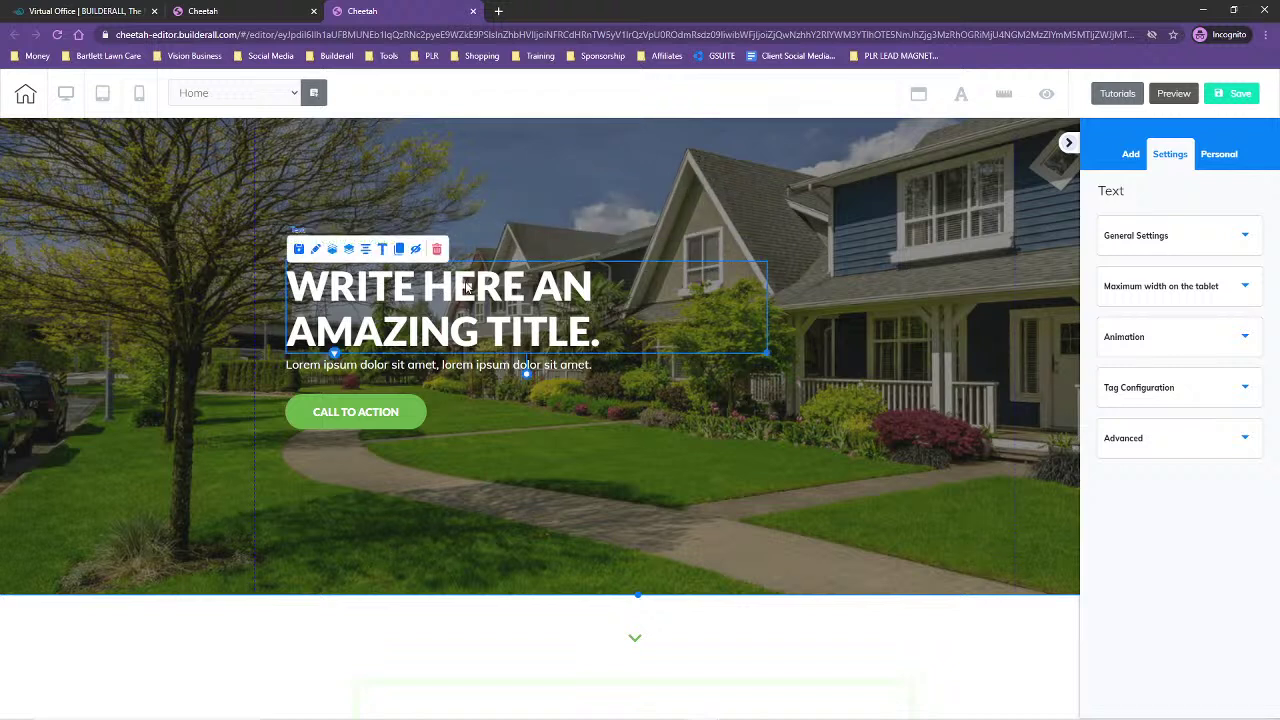
pyautogui.doubleClick(290, 287)
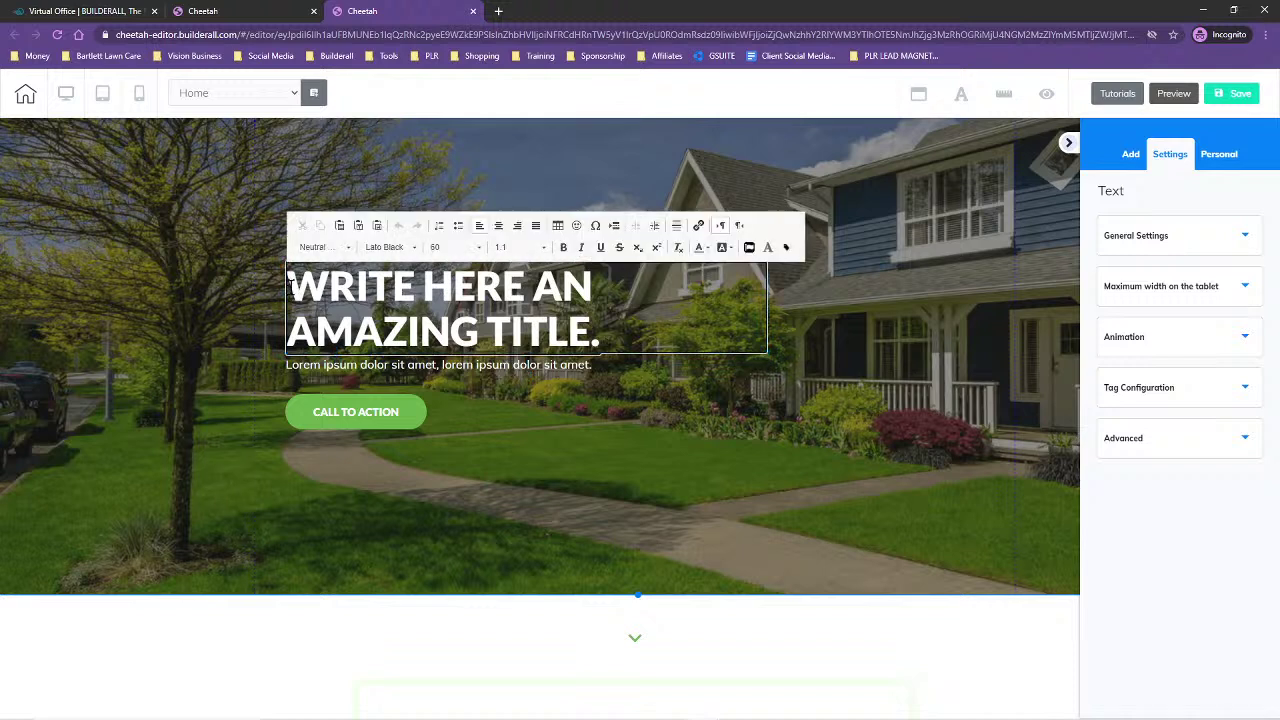
pyautogui.moveTo(290, 287); pyautogui.dragTo(618, 325)
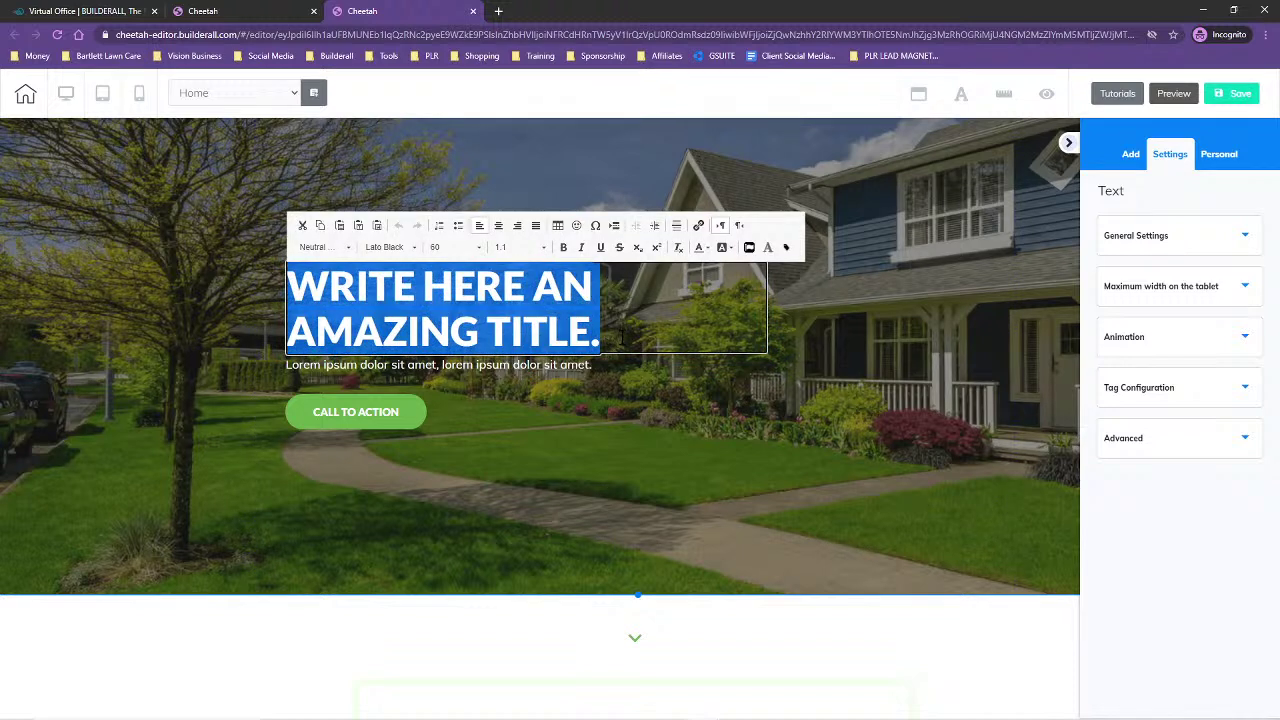
# - Search Google for "lawn care" in a new browser tab
pyautogui.click(499, 11)
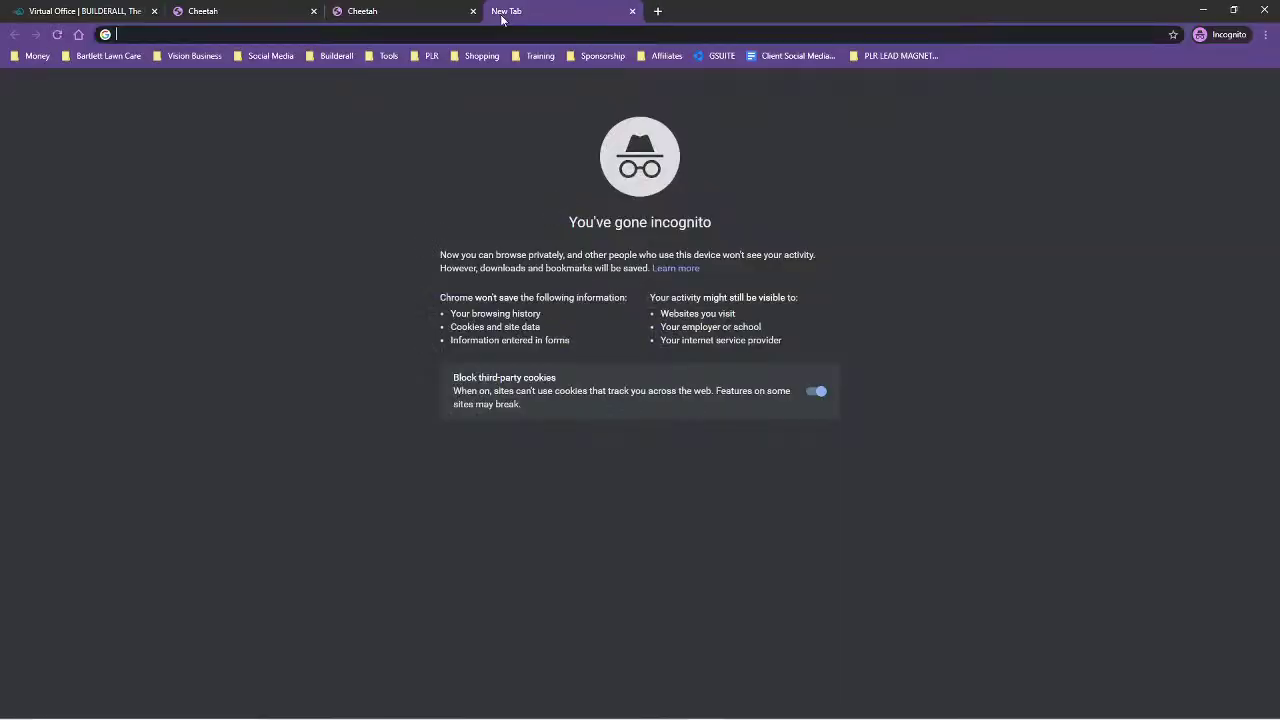
pyautogui.write('lawn care')
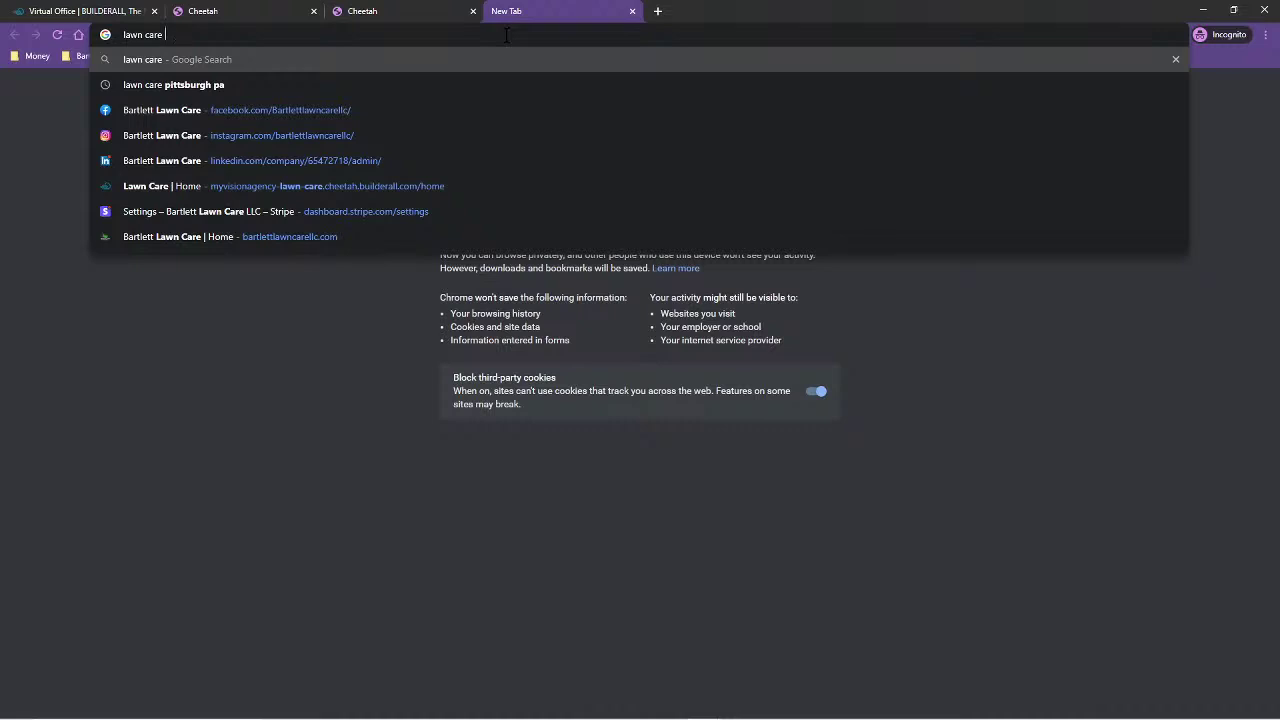
pyautogui.press('Return')
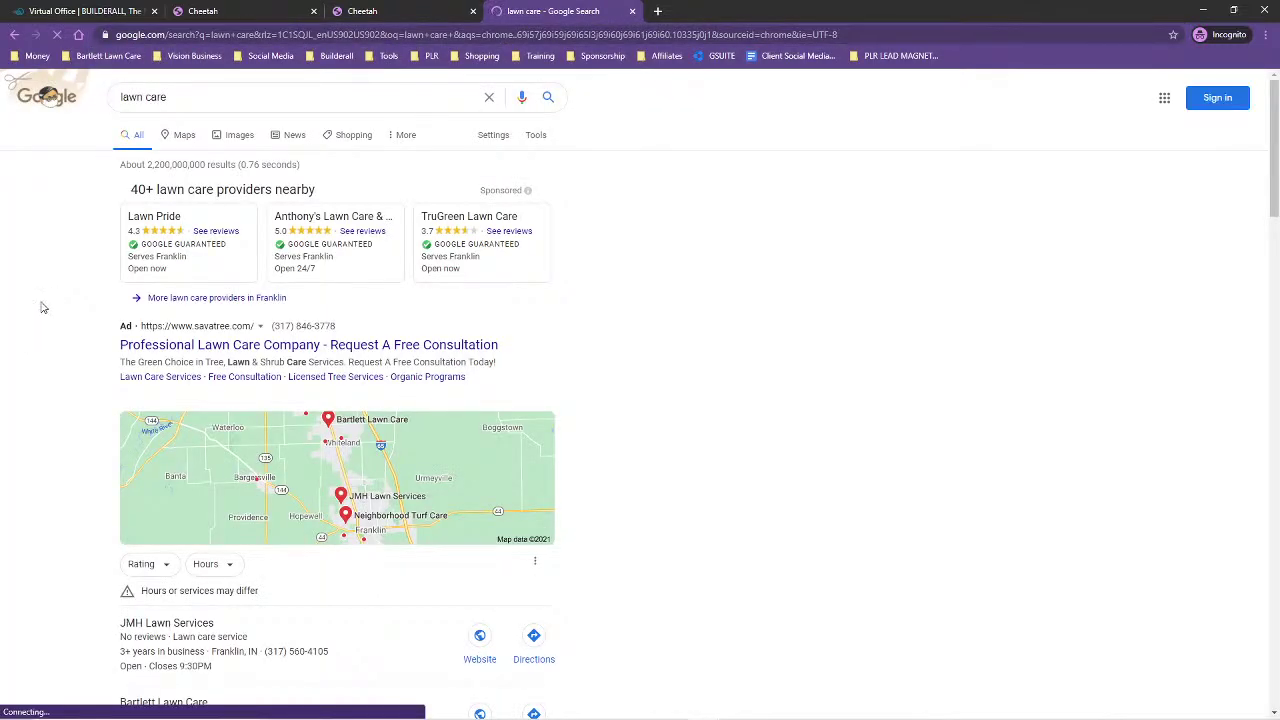
# - Examine the sponsored Lawn Pride provider profile and its reviews, and return to the lawn care search results
pyautogui.scroll(-2, 38, 595)
pyautogui.scroll(2, 36, 570)
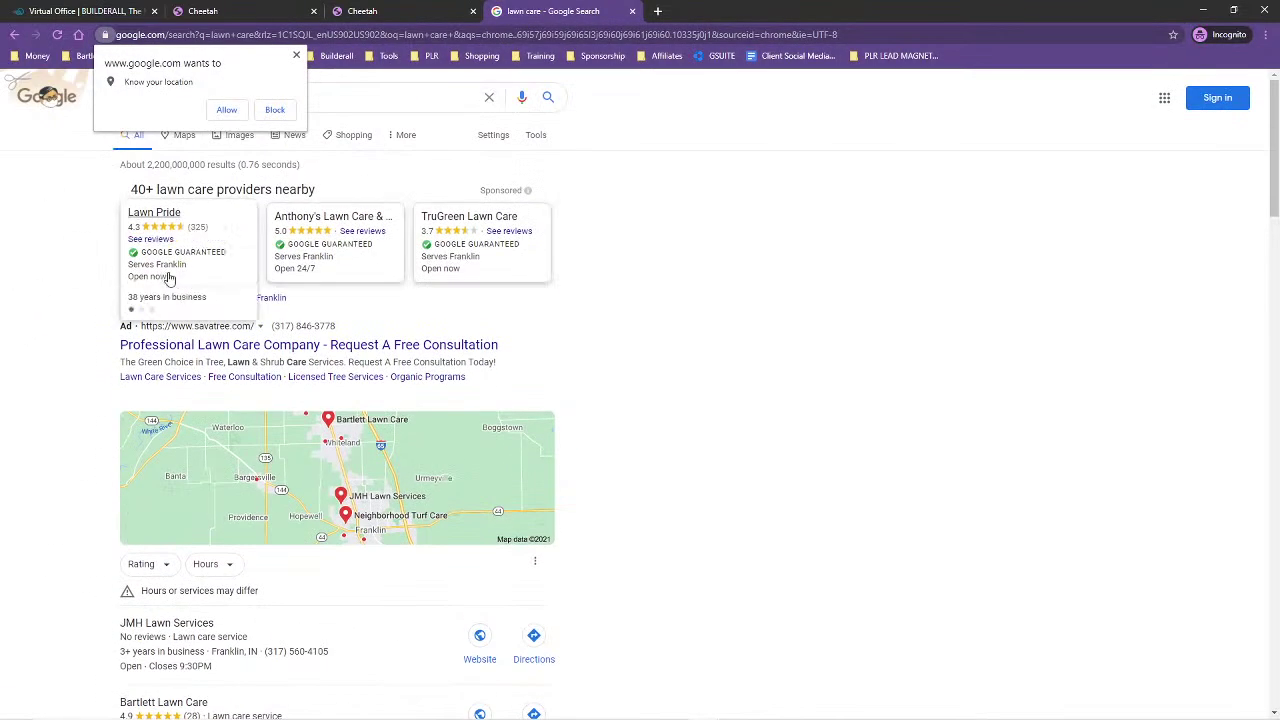
pyautogui.click(153, 215)
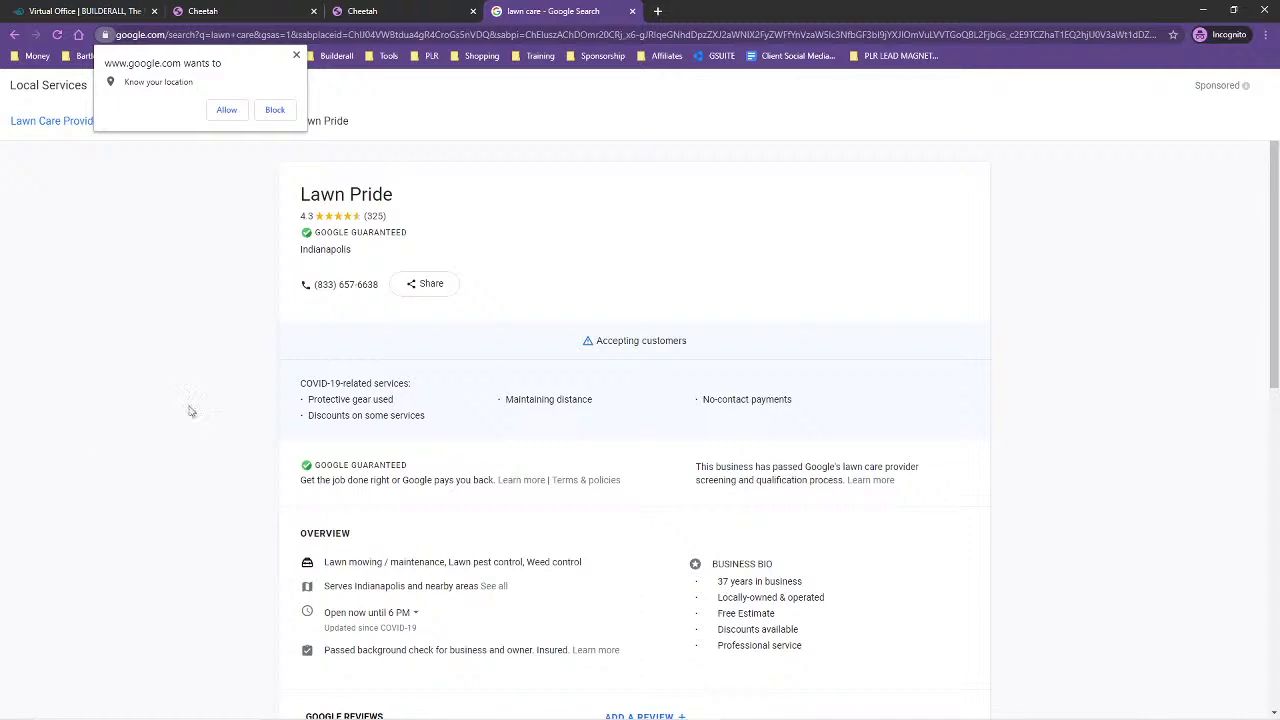
pyautogui.scroll(-5, 234, 450)
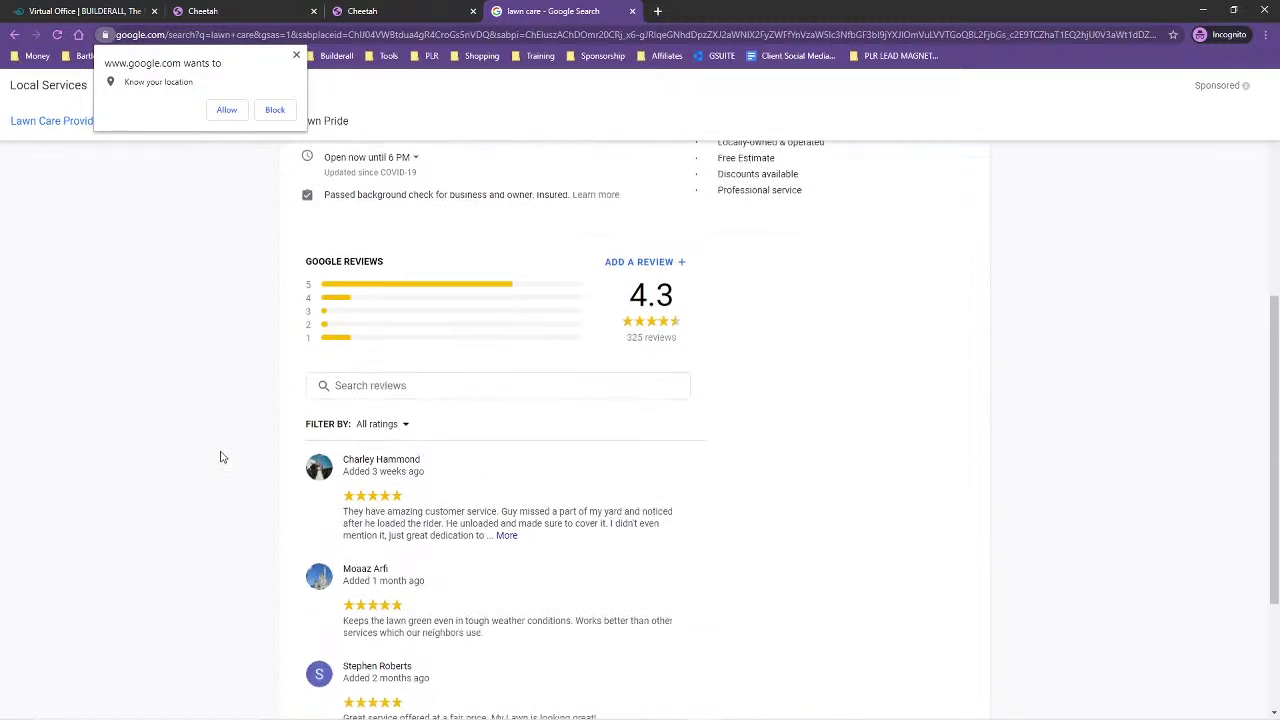
pyautogui.scroll(5, 223, 454)
pyautogui.click(14, 35)
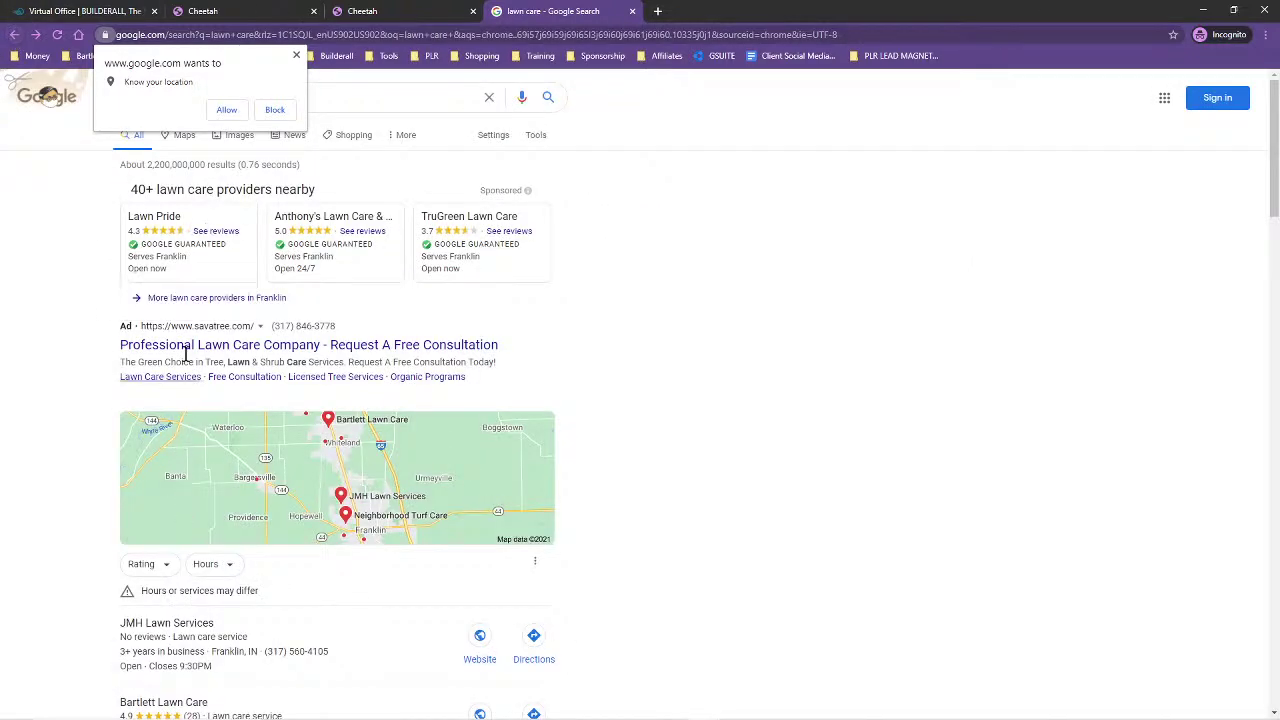
# - Check the JMH Lawn Services website from the local business results and return to the search results
pyautogui.scroll(-1, 60, 510)
pyautogui.scroll(-4, 50, 515)
pyautogui.scroll(2, 400, 450)
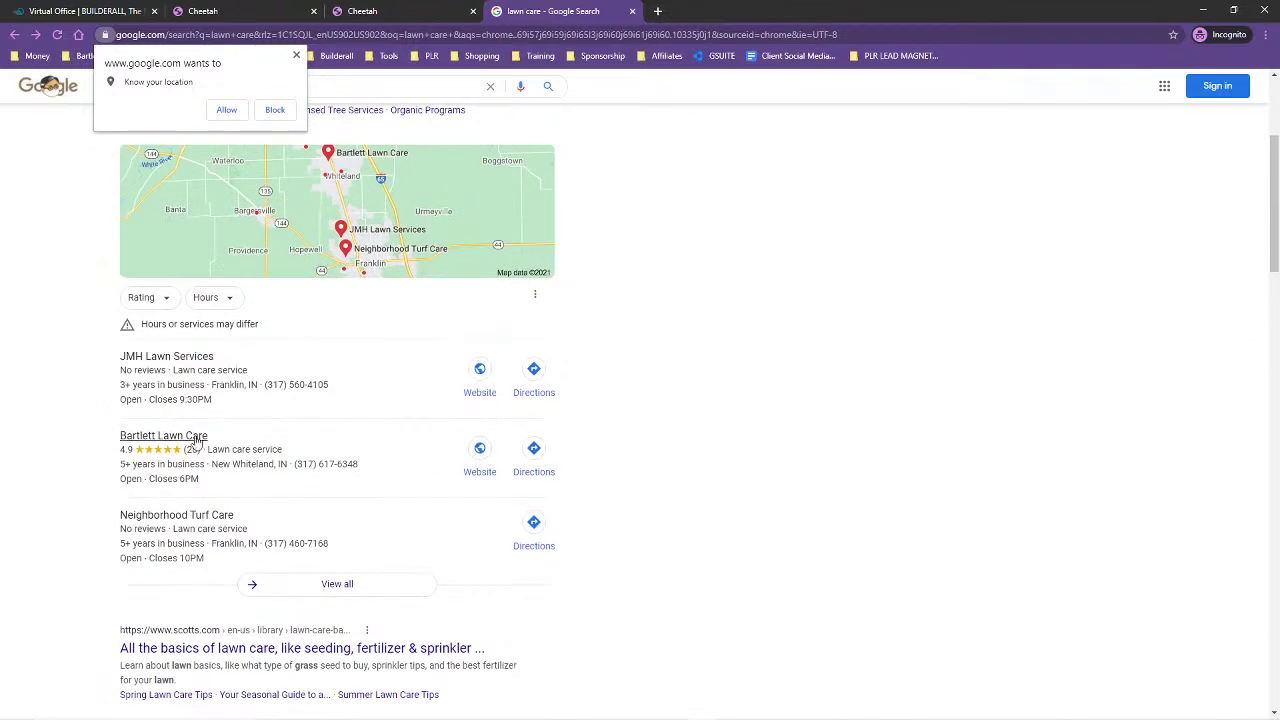
pyautogui.click(480, 370)
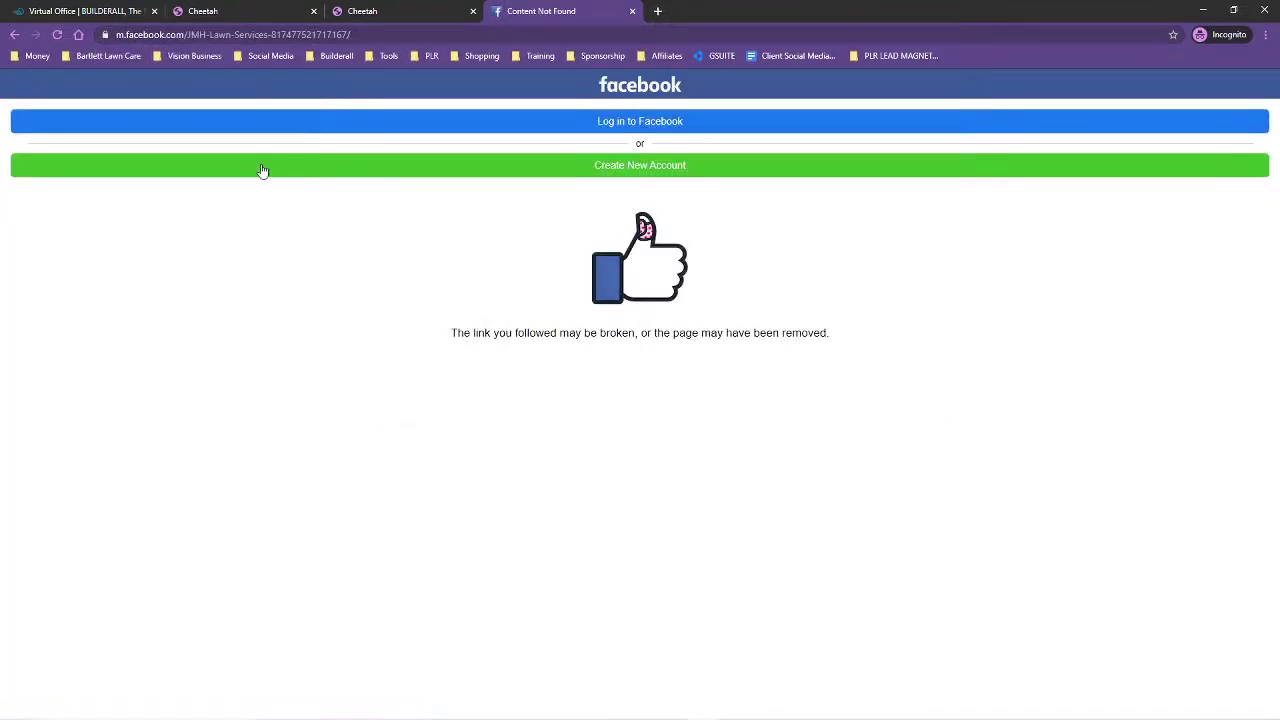
pyautogui.click(12, 35)
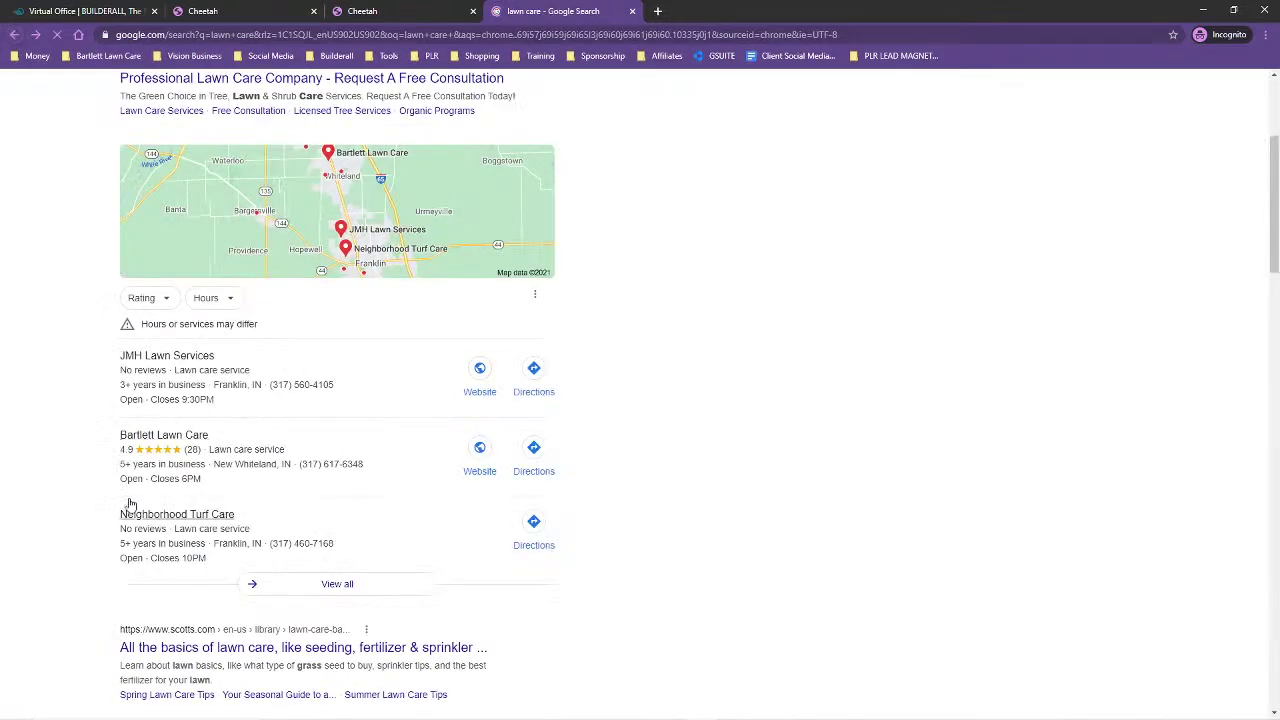
# - Open the full list of local lawn care businesses and browse it for competitors with websites
pyautogui.scroll(-1, 60, 554)
pyautogui.scroll(-1, 62, 558)
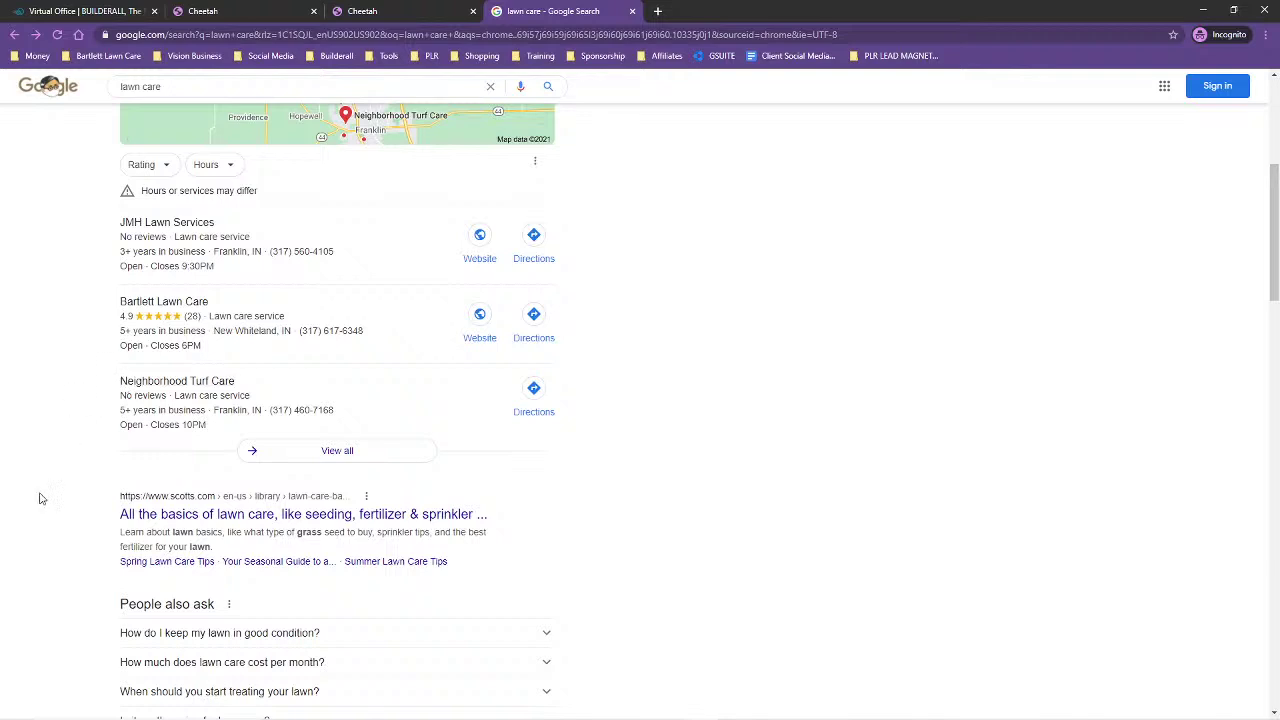
pyautogui.scroll(-2, 24, 534)
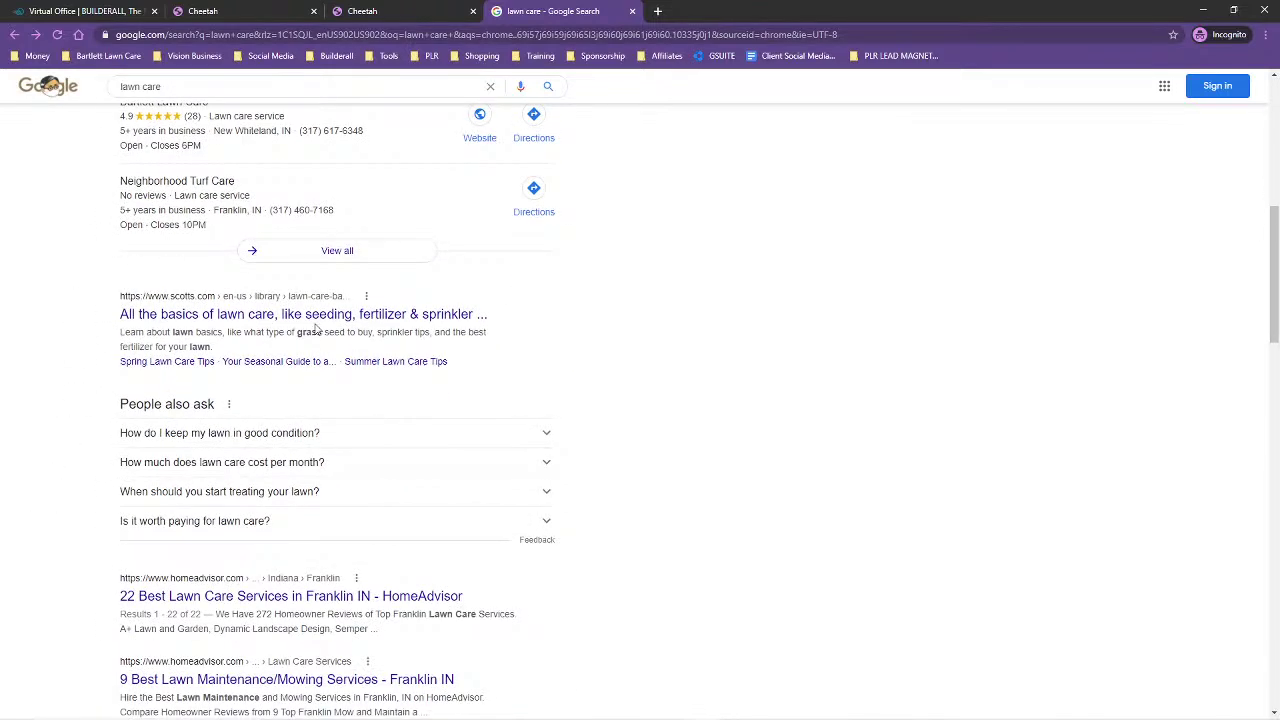
pyautogui.click(326, 251)
pyautogui.scroll(-3, 150, 397)
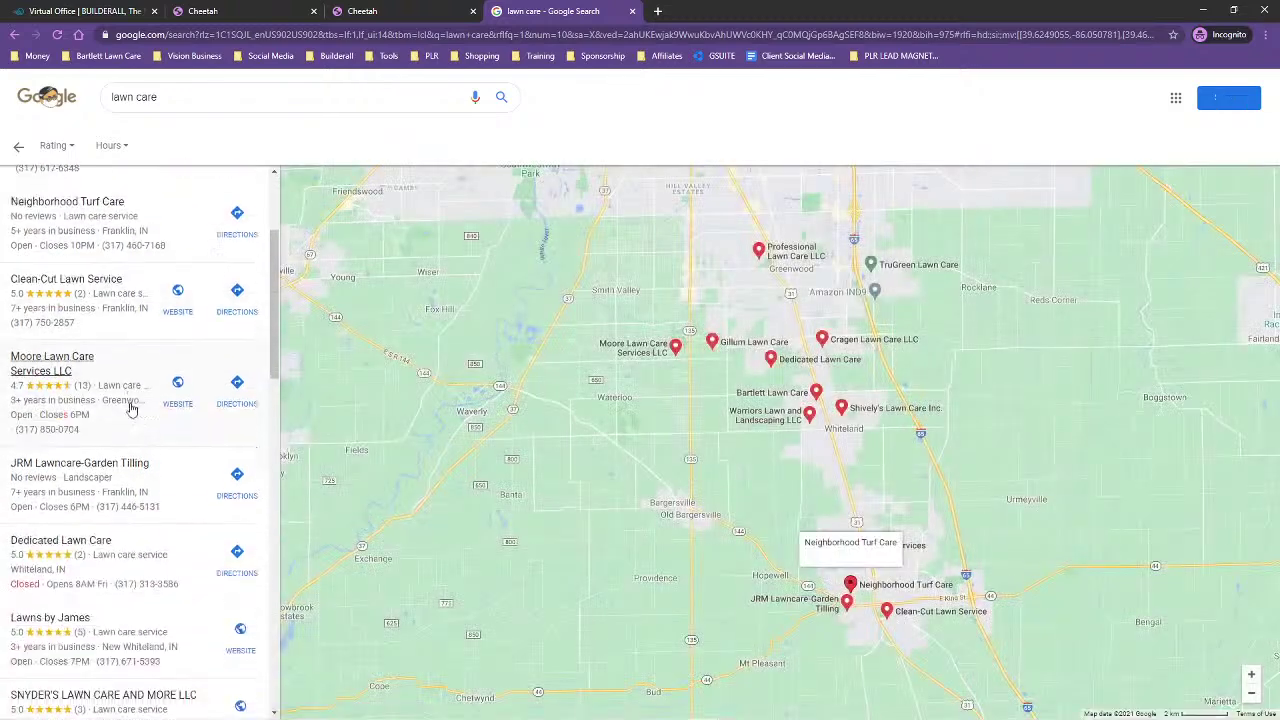
pyautogui.scroll(3, 130, 400)
pyautogui.scroll(-1, 120, 320)
pyautogui.scroll(-12, 128, 400)
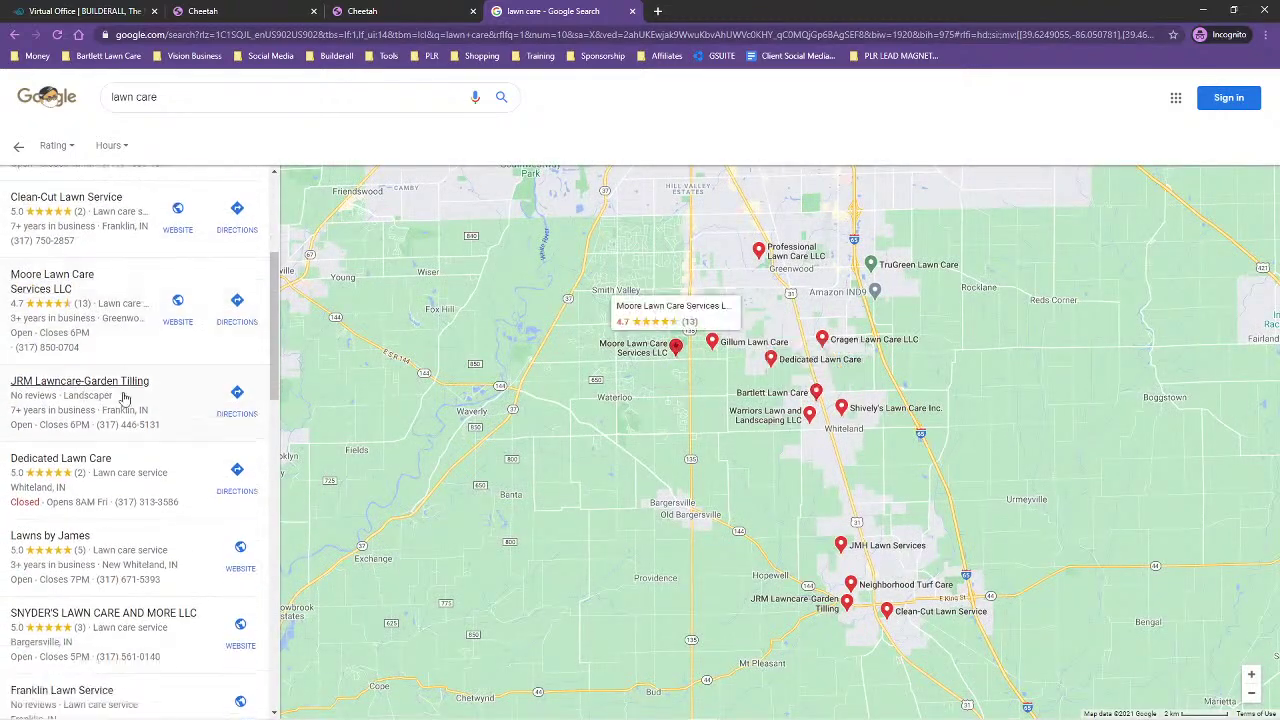
pyautogui.scroll(-3, 135, 420)
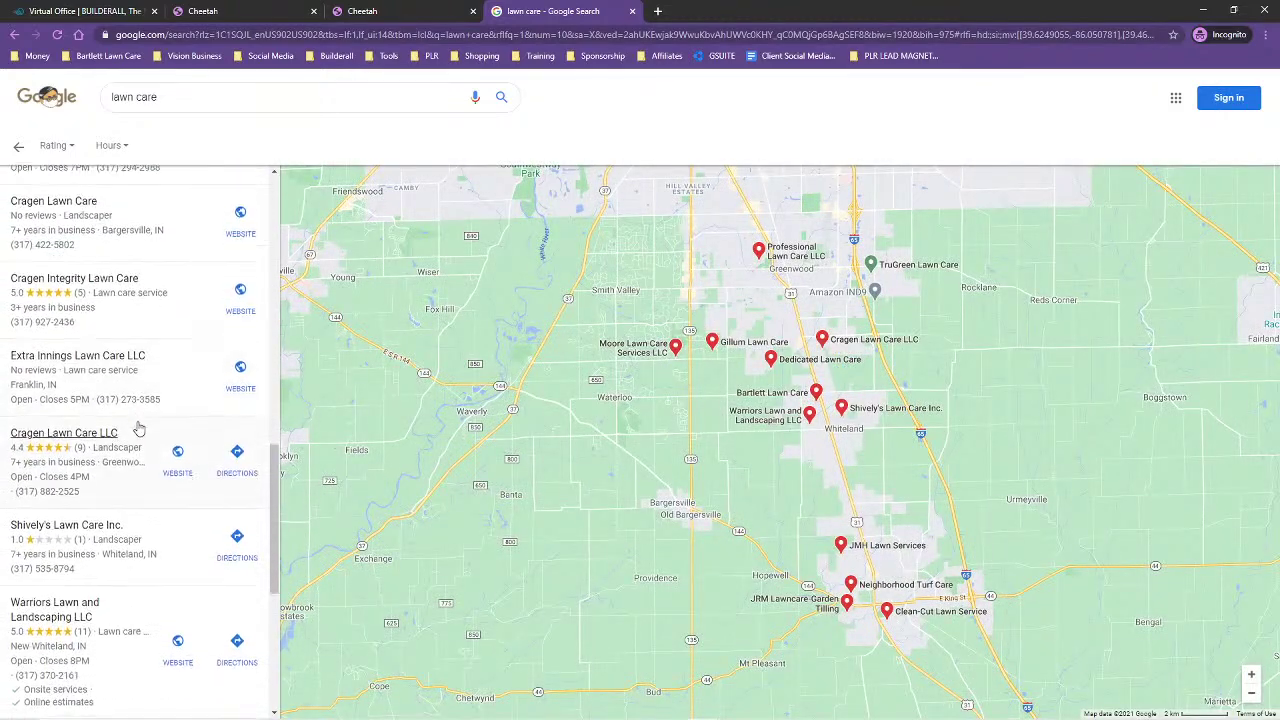
pyautogui.scroll(-1, 134, 431)
pyautogui.scroll(3, 150, 400)
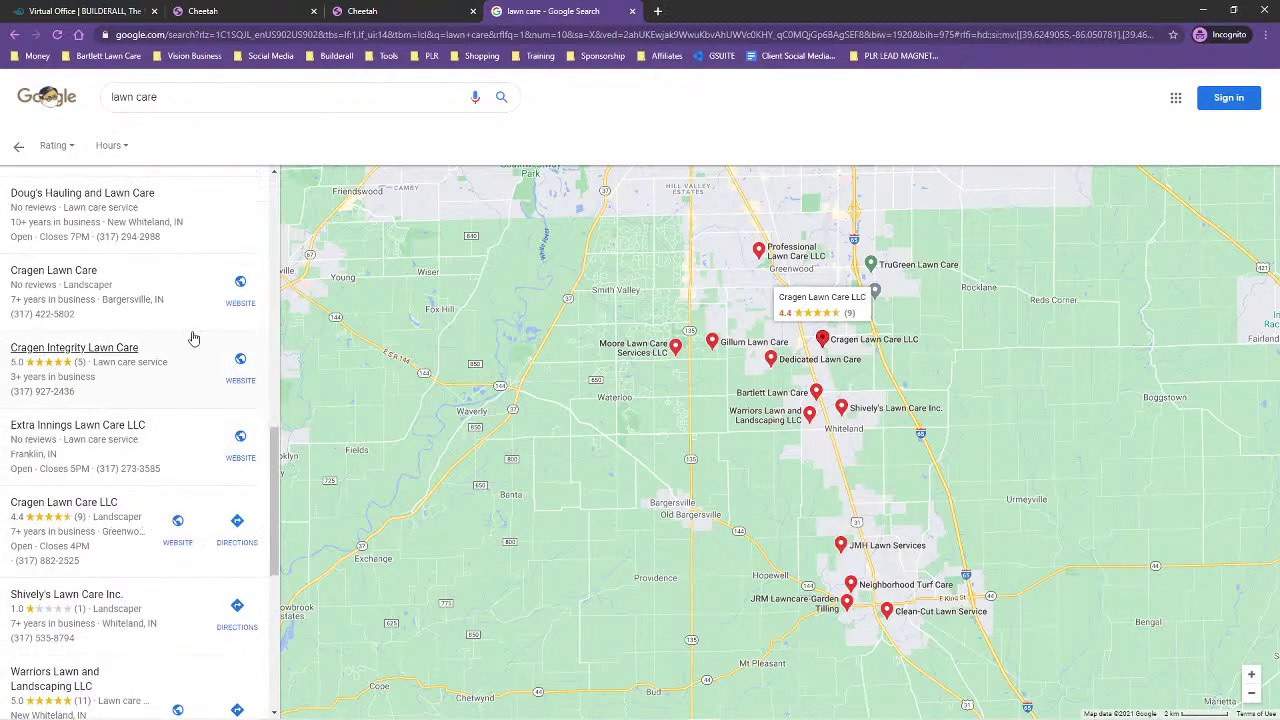
# - View the headline wording on the Cragen Integrity Lawn Care website and return to the main search results
pyautogui.click(240, 364)
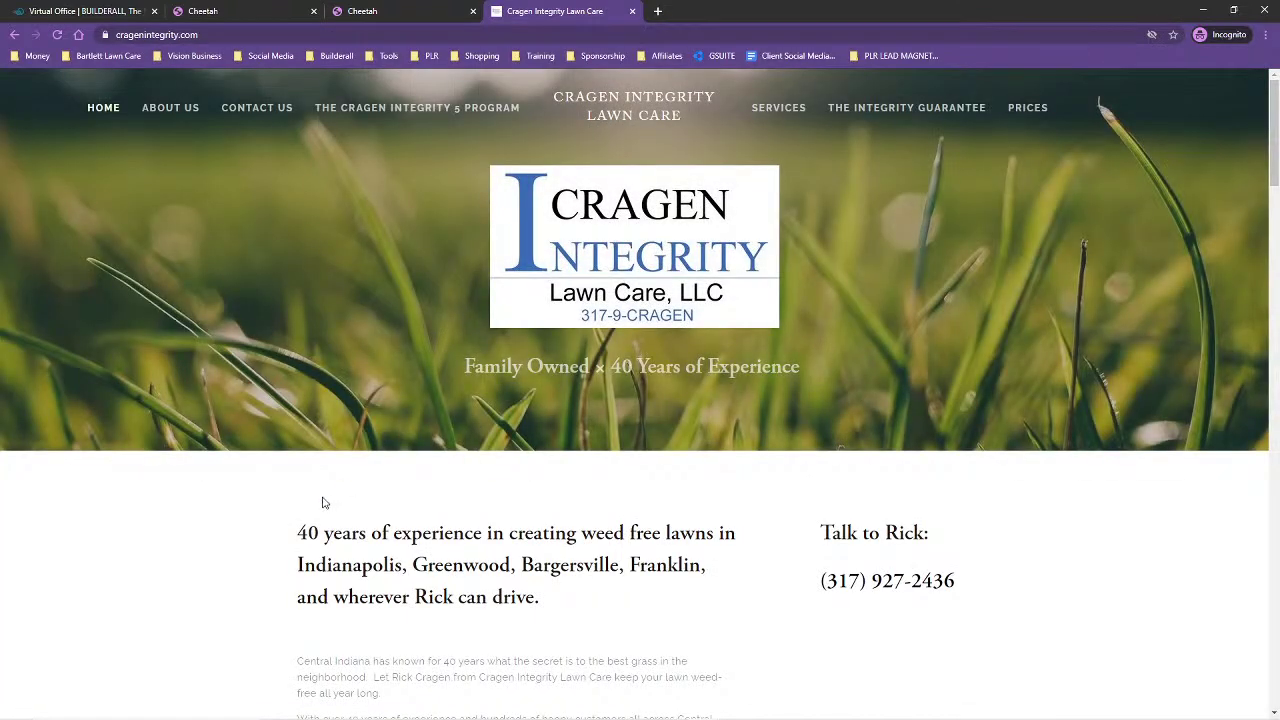
pyautogui.click(14, 34)
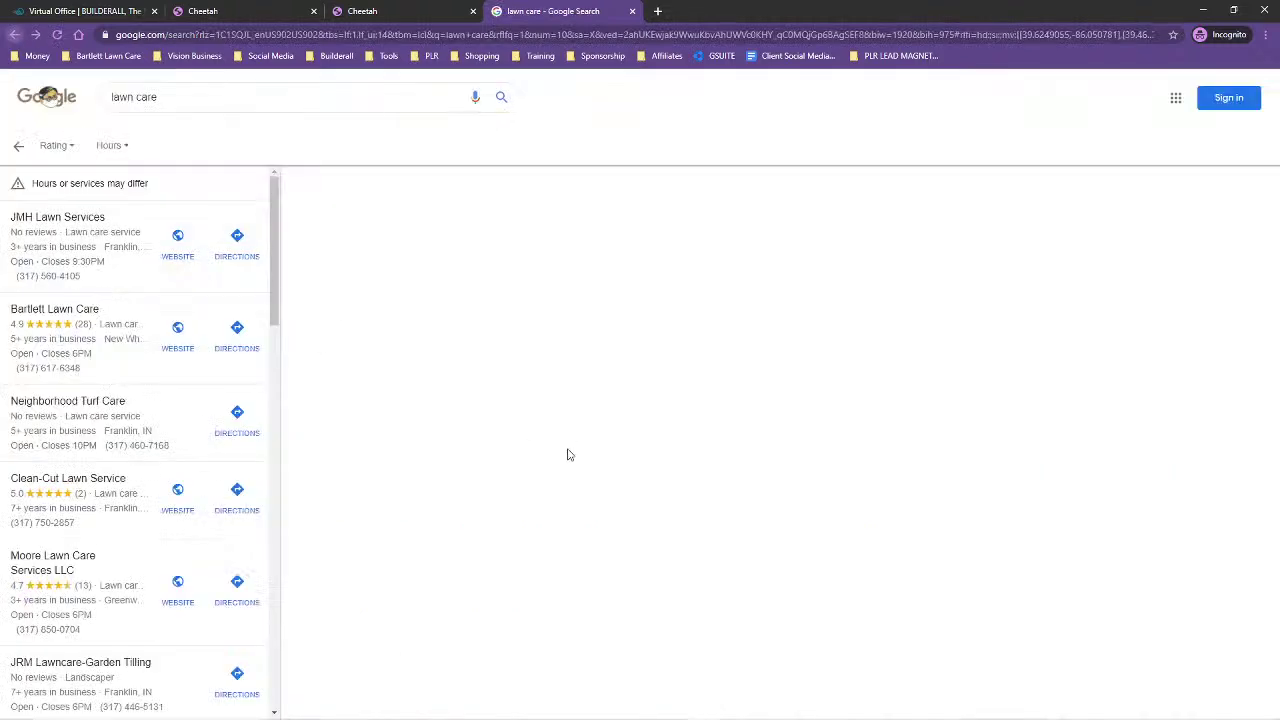
pyautogui.hotkey('alt', 'Left')
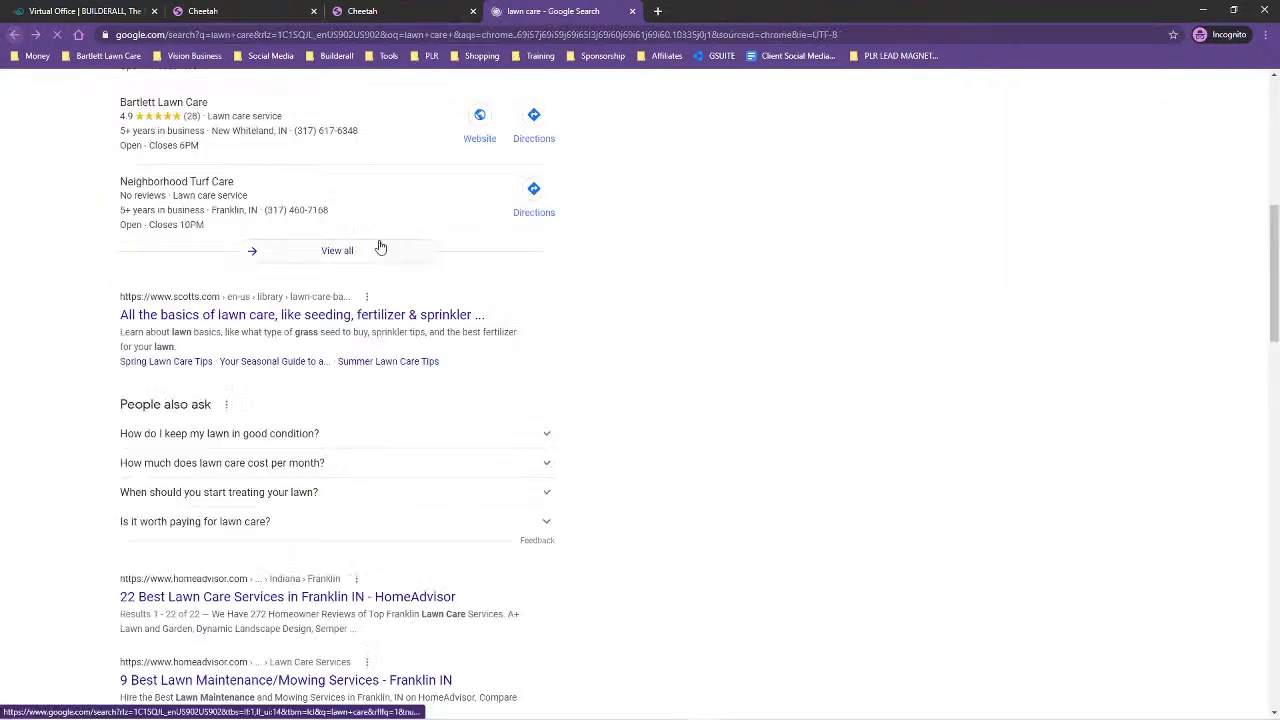
# - Find the Pahls Lawn Care result for Franklin Indiana further down the search results and open its page
pyautogui.click(198, 96)
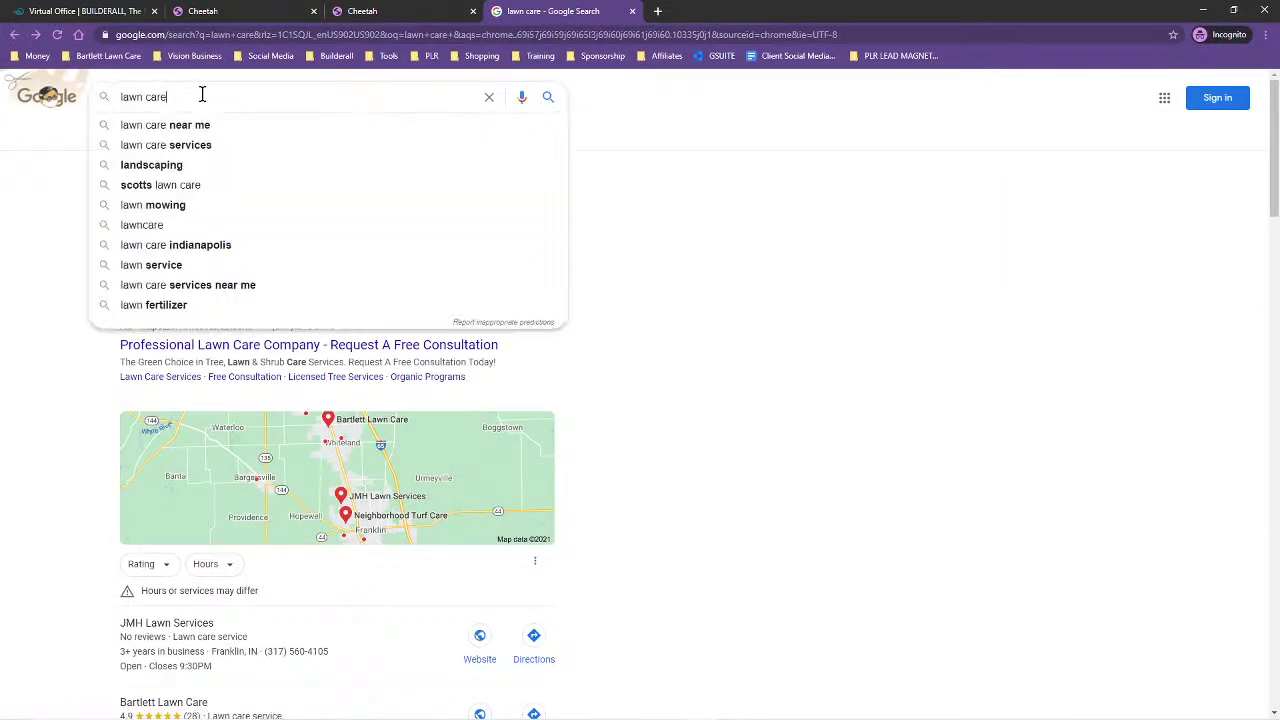
pyautogui.click(24, 463)
pyautogui.scroll(-15, 12, 637)
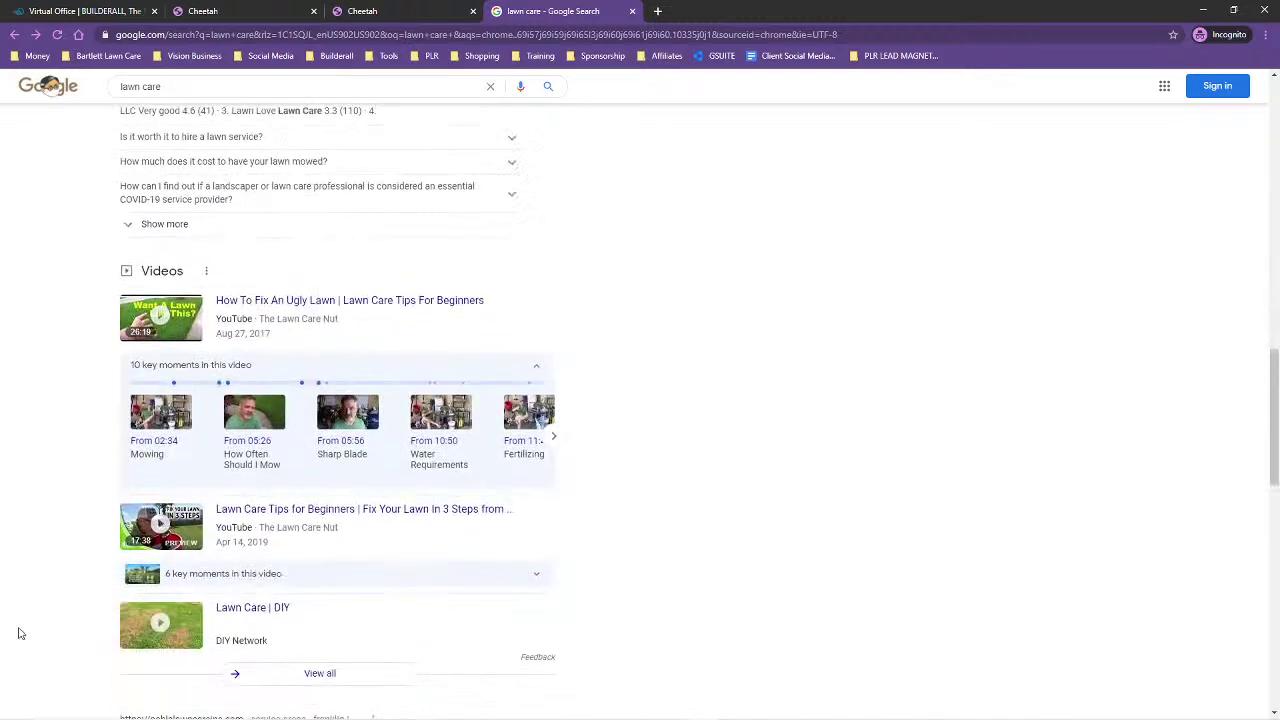
pyautogui.scroll(-7, 18, 625)
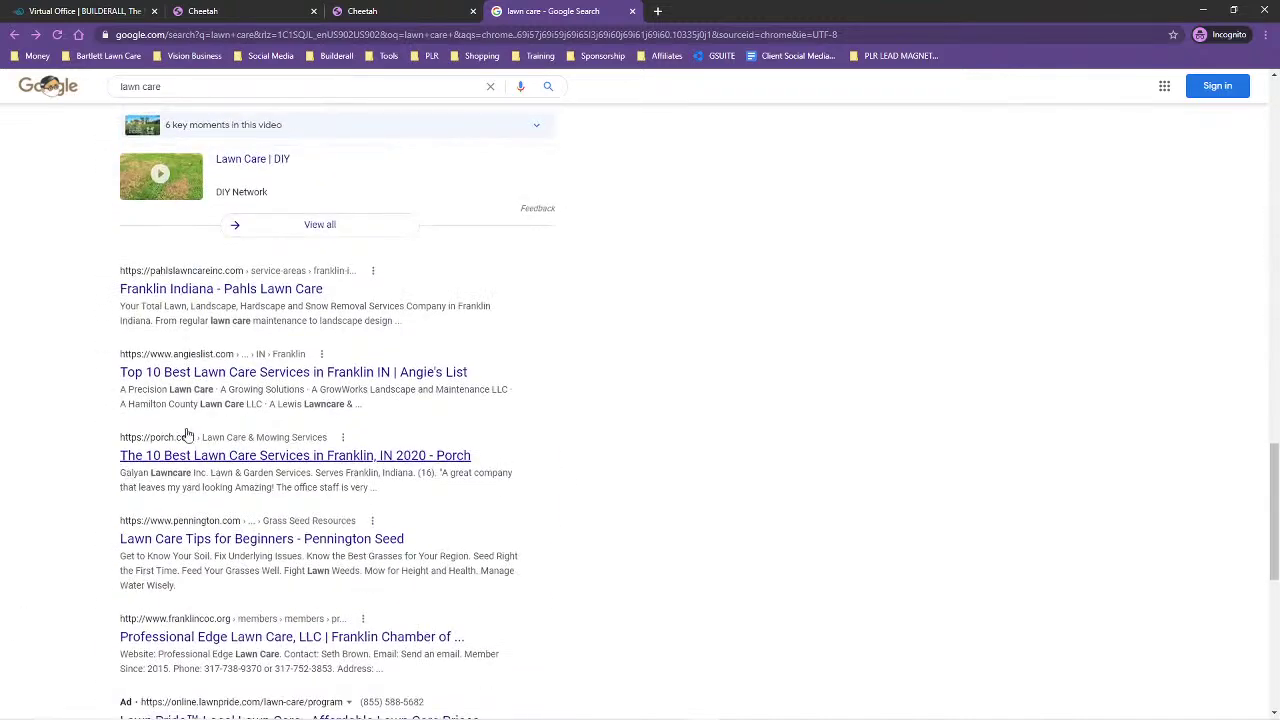
pyautogui.click(170, 289)
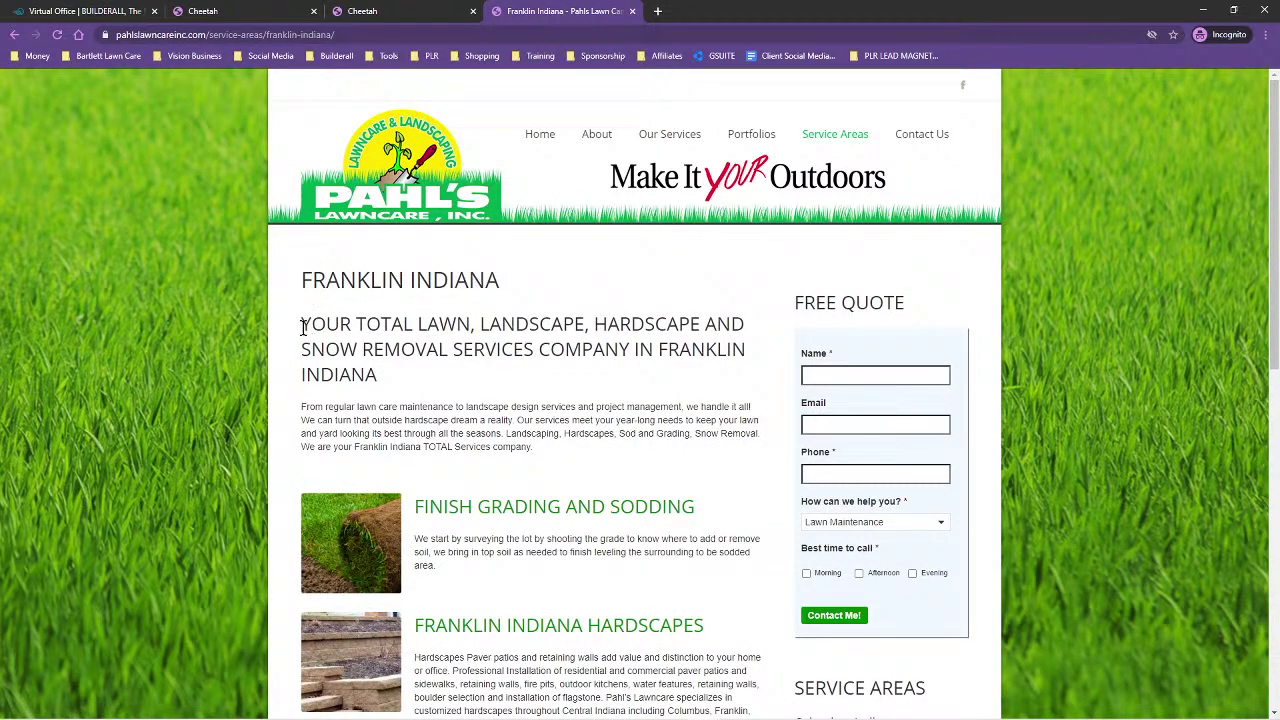
# - Examine the main service heading and the slogan on the Pahl's Lawncare page, and return to the search results
pyautogui.moveTo(306, 324); pyautogui.dragTo(403, 362)
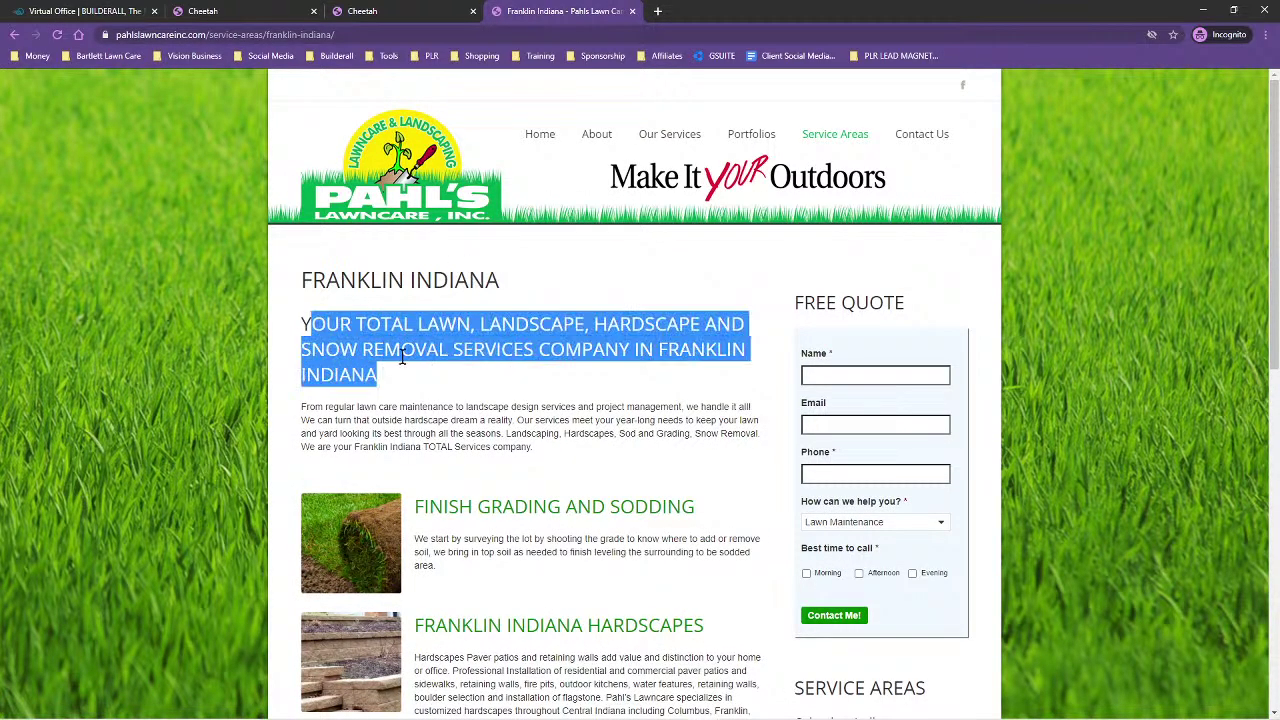
pyautogui.click(298, 333)
pyautogui.moveTo(300, 323); pyautogui.dragTo(564, 376)
pyautogui.click(613, 180)
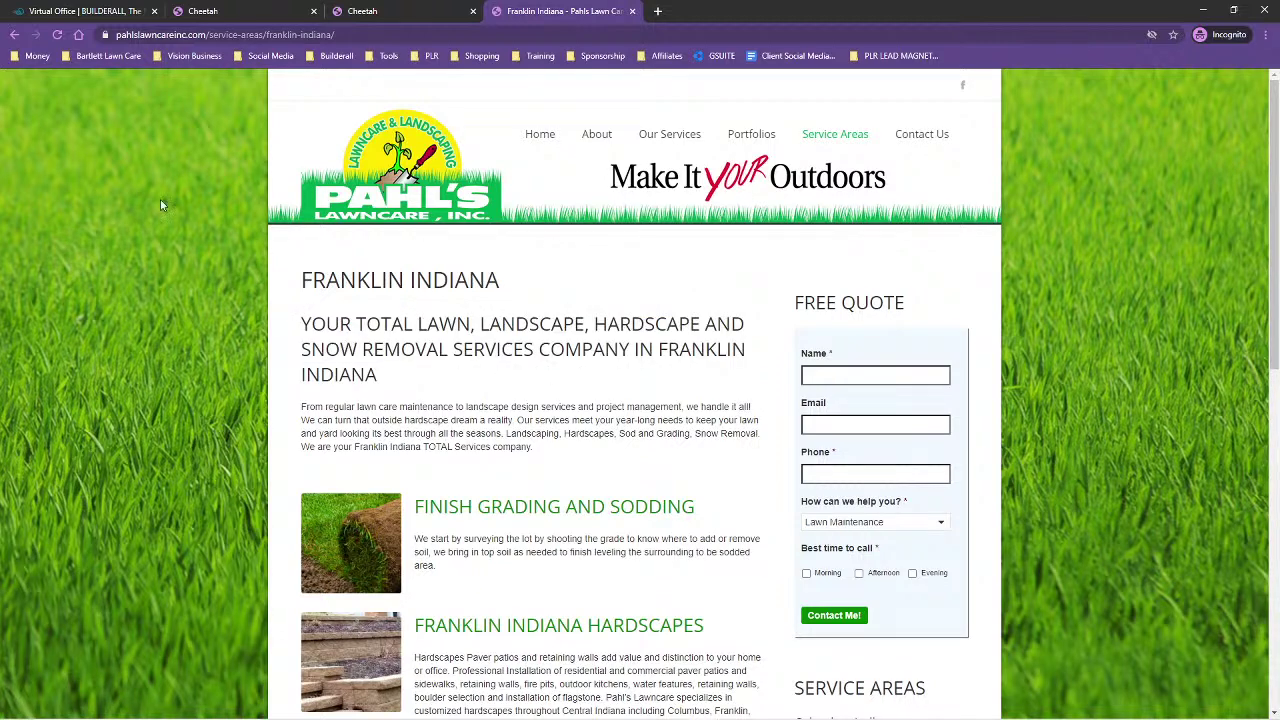
pyautogui.click(14, 34)
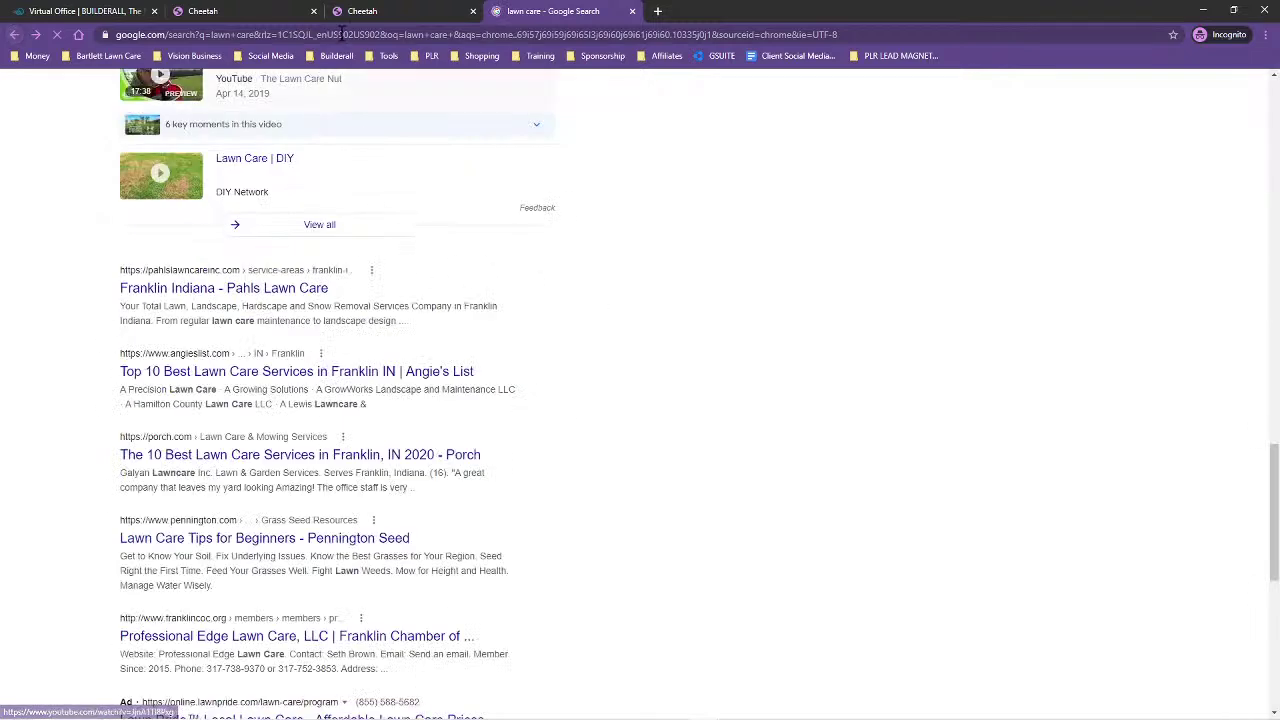
# - Switch back to the Cheetah Home page editor and replace the hero headline with "LAWN CARE SERVICE PROFESSIONALS WHO CARE"
pyautogui.click(389, 10)
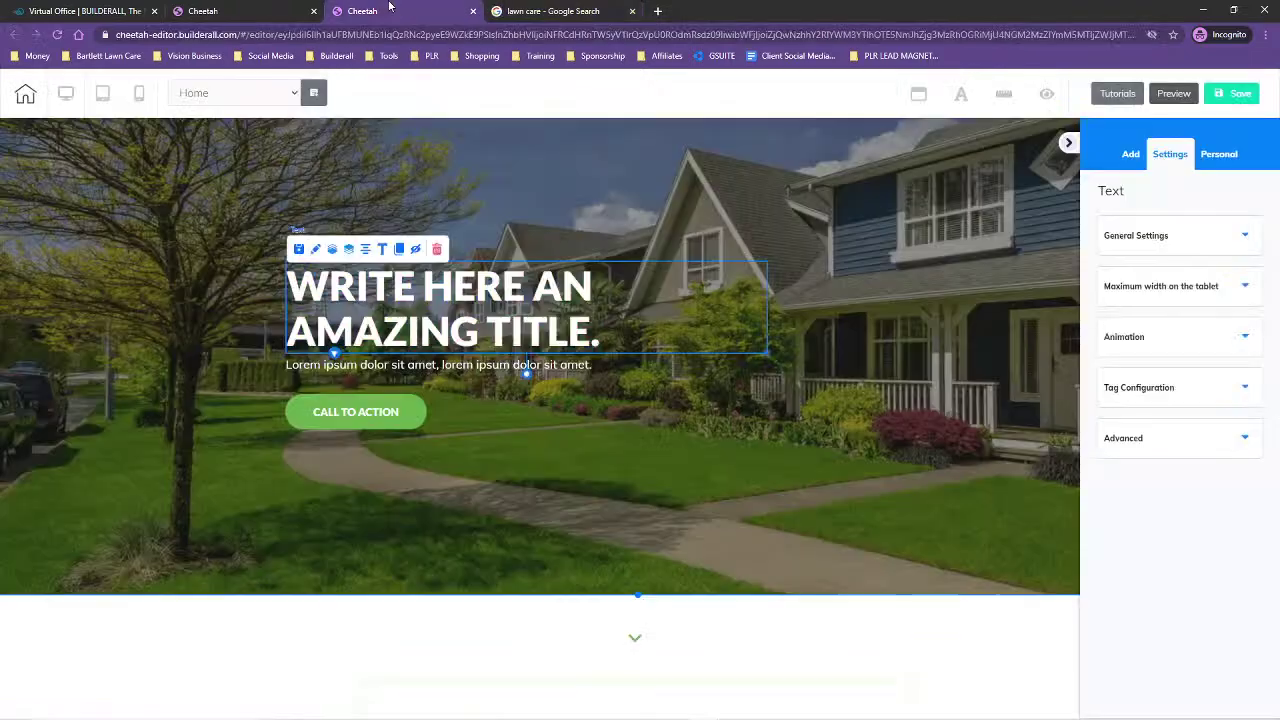
pyautogui.doubleClick(295, 289)
pyautogui.moveTo(295, 289); pyautogui.dragTo(631, 330)
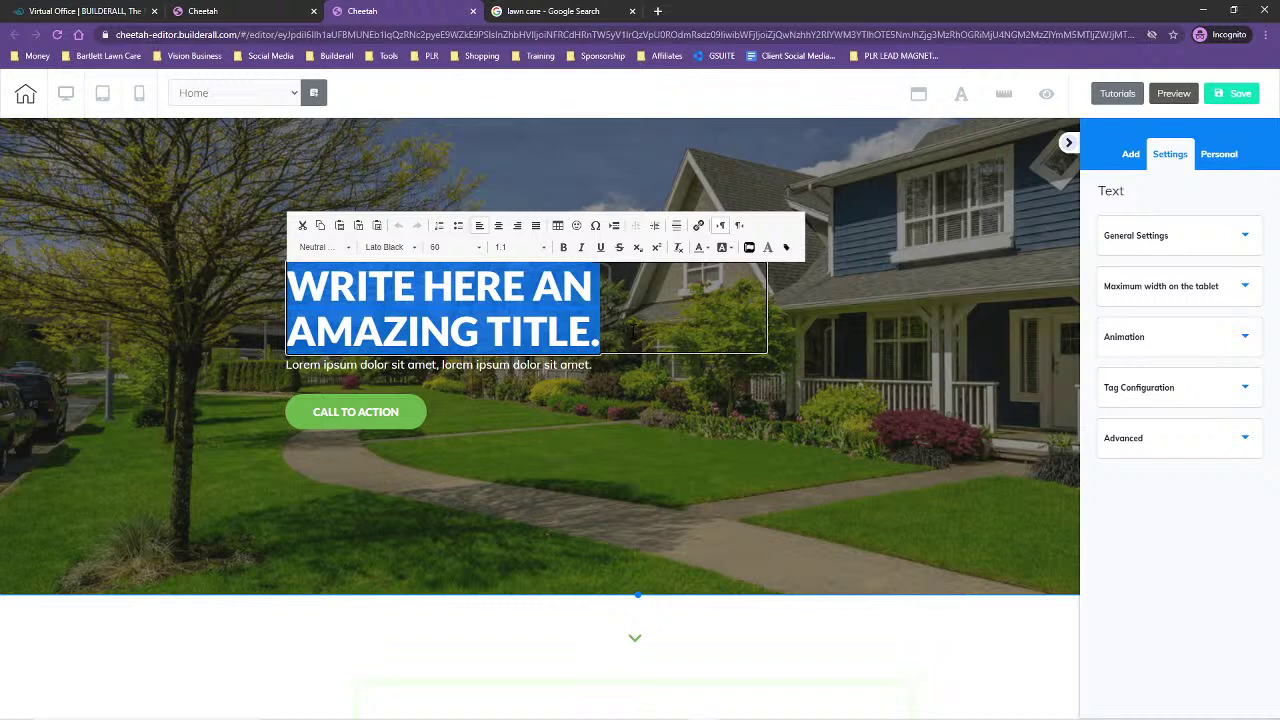
pyautogui.write('LAWN CARE SERVICE ')
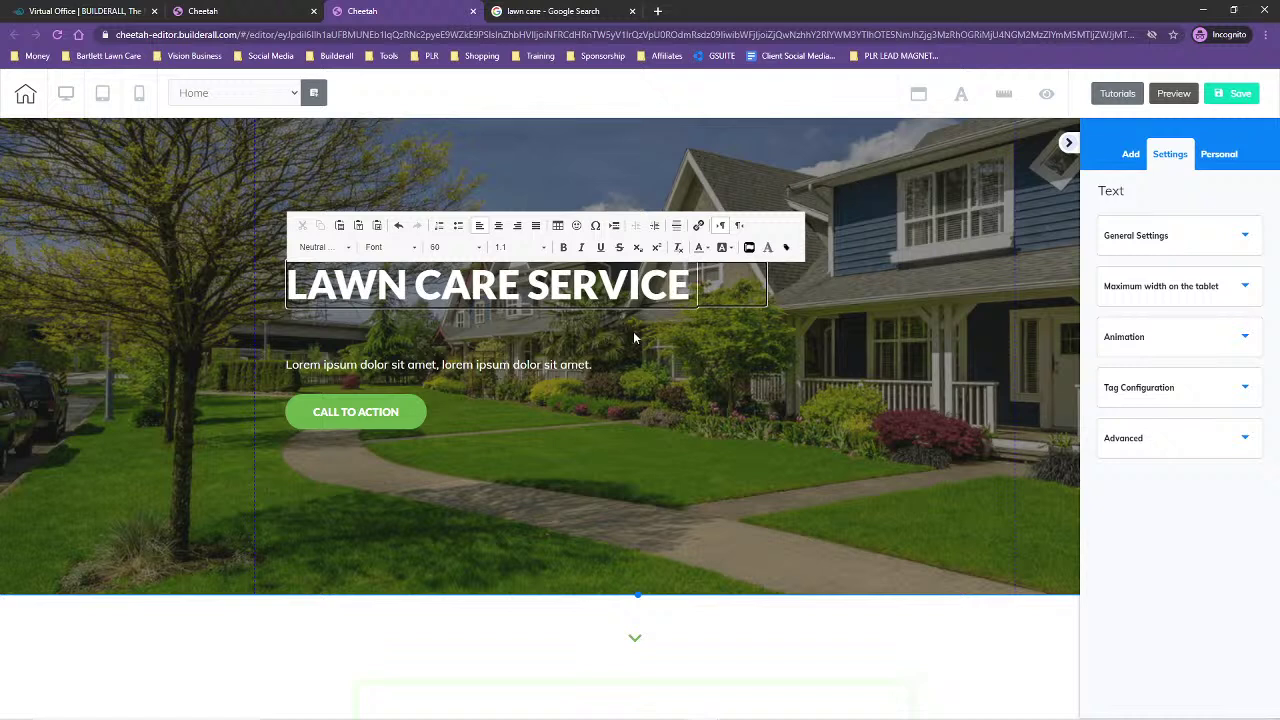
pyautogui.write('PRE')
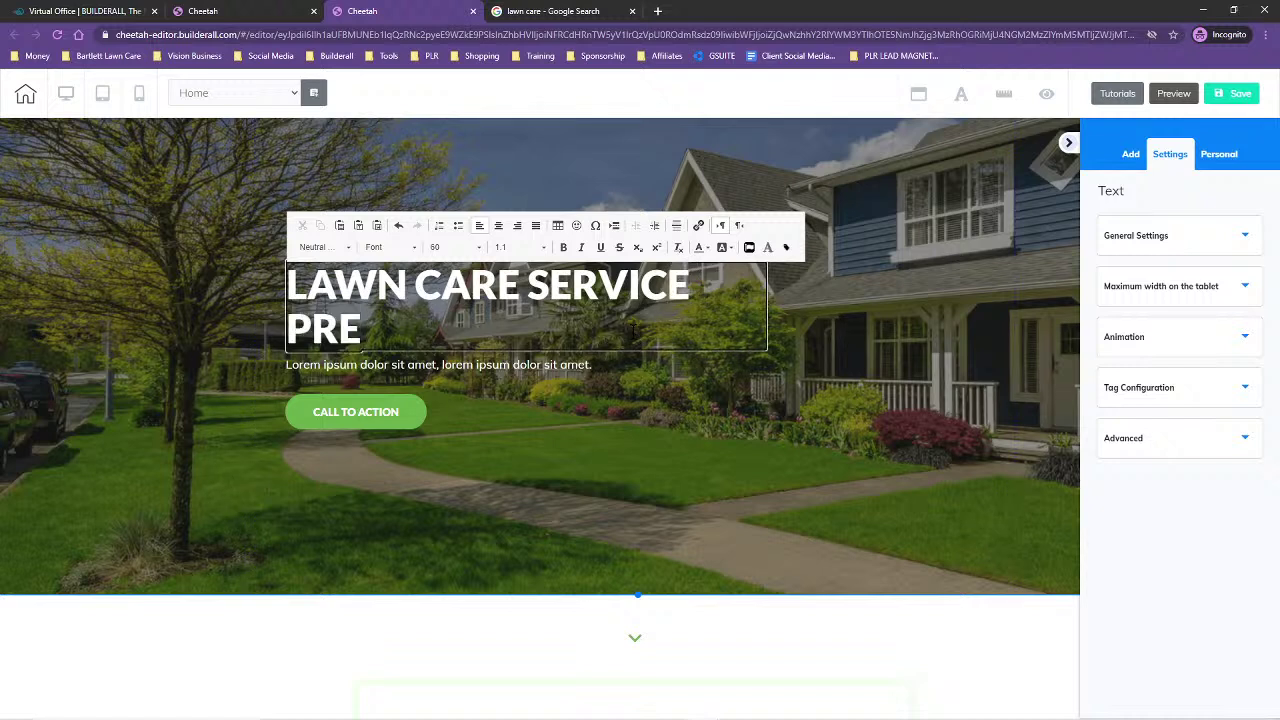
pyautogui.press('BackSpace')
pyautogui.write('OFESSI')
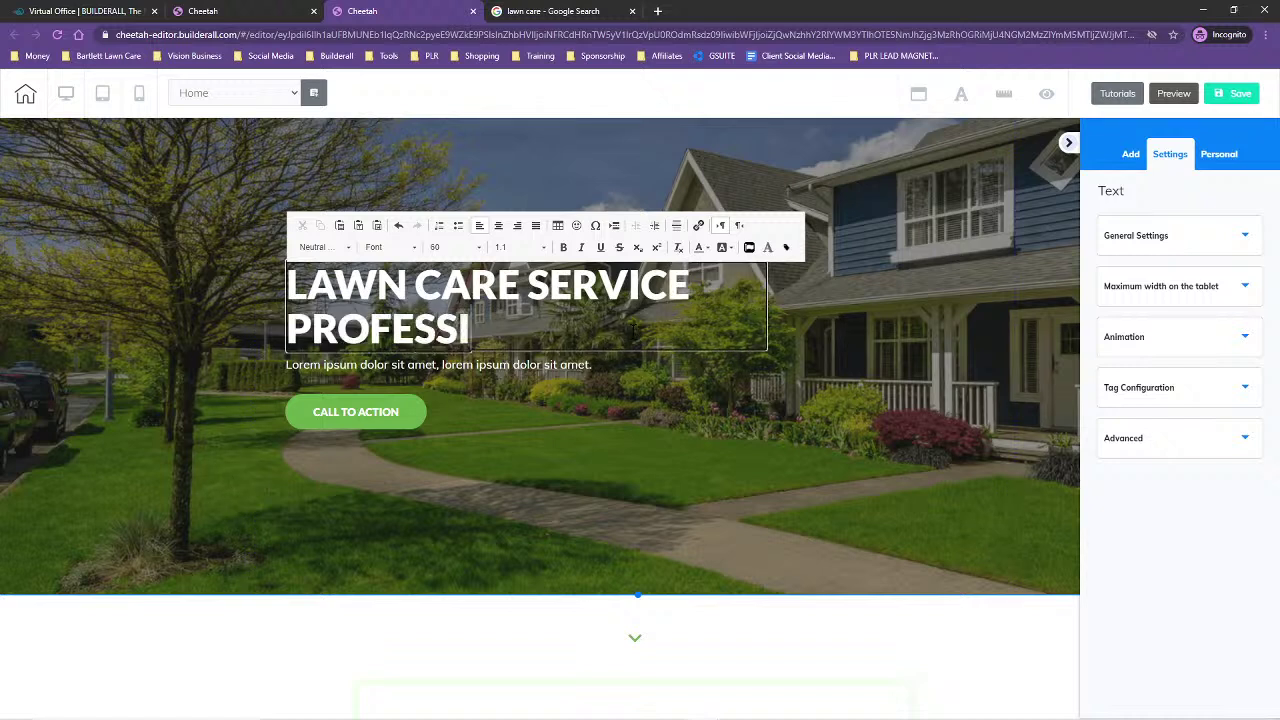
pyautogui.write('ONALS')
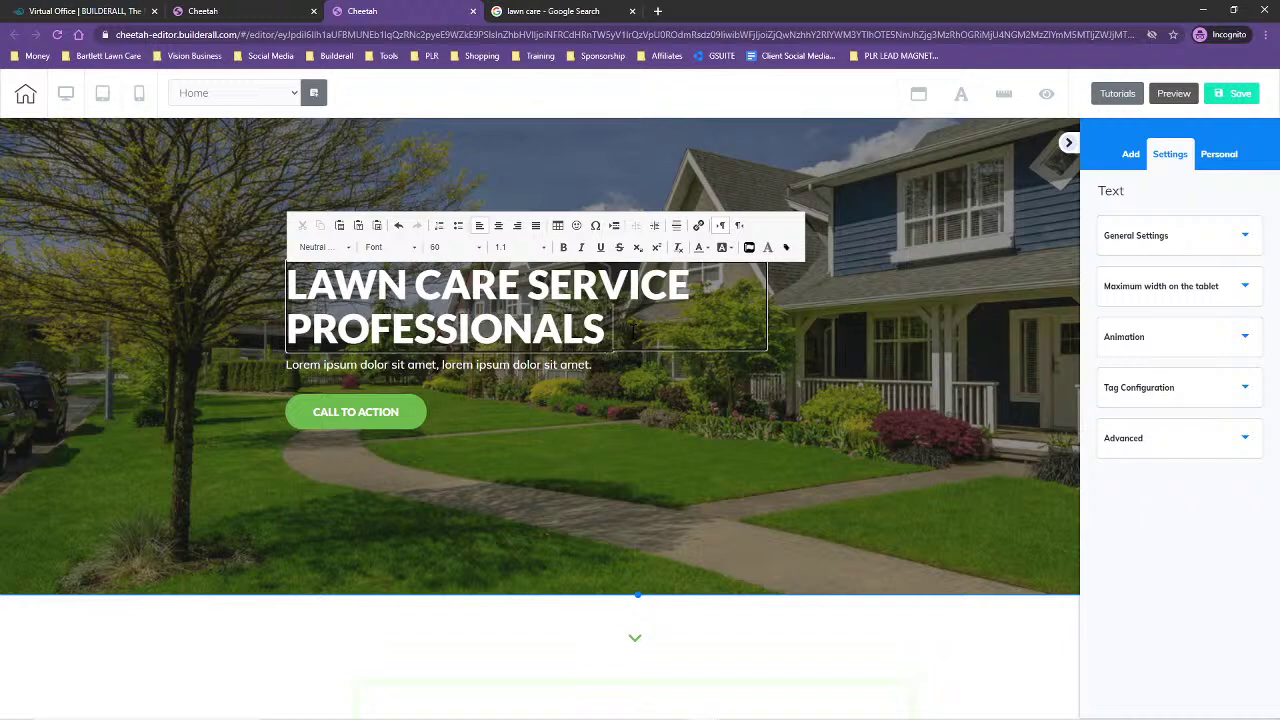
pyautogui.write(' WHO CARE')
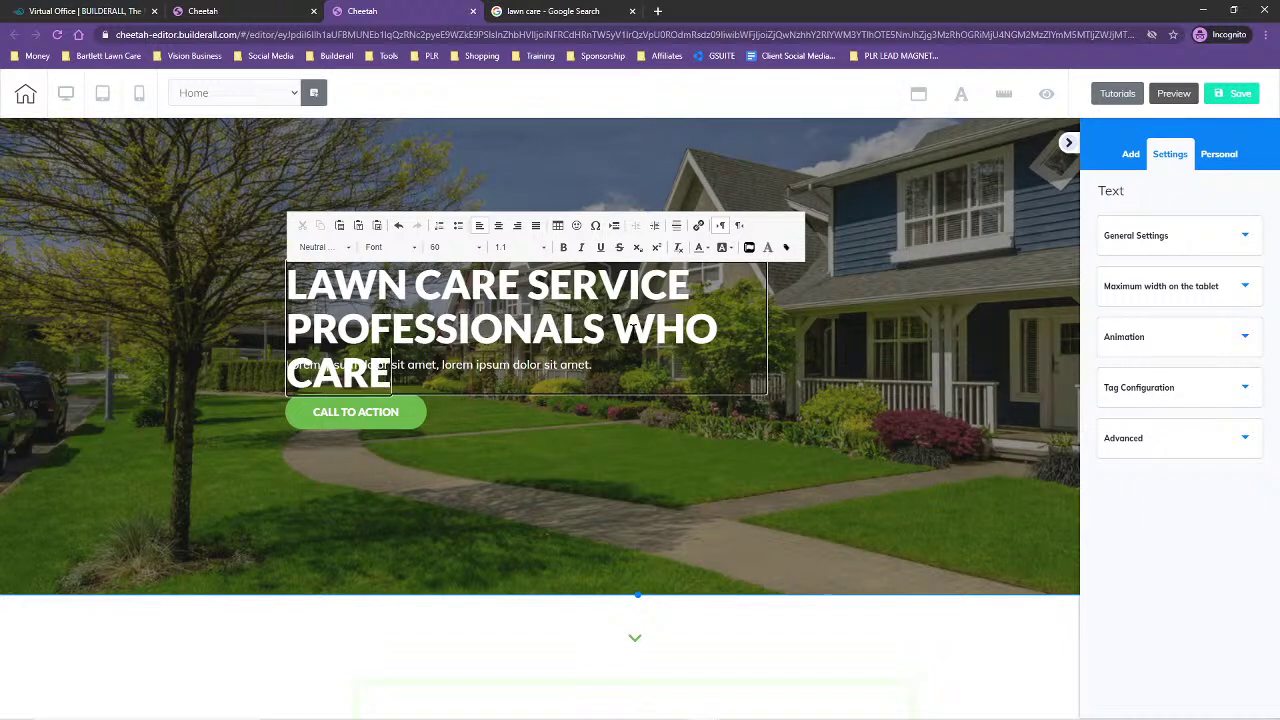
# - Widen the hero headline's text box so the text fits on two lines, and shift the placeholder subtitle slightly down
pyautogui.click(698, 340)
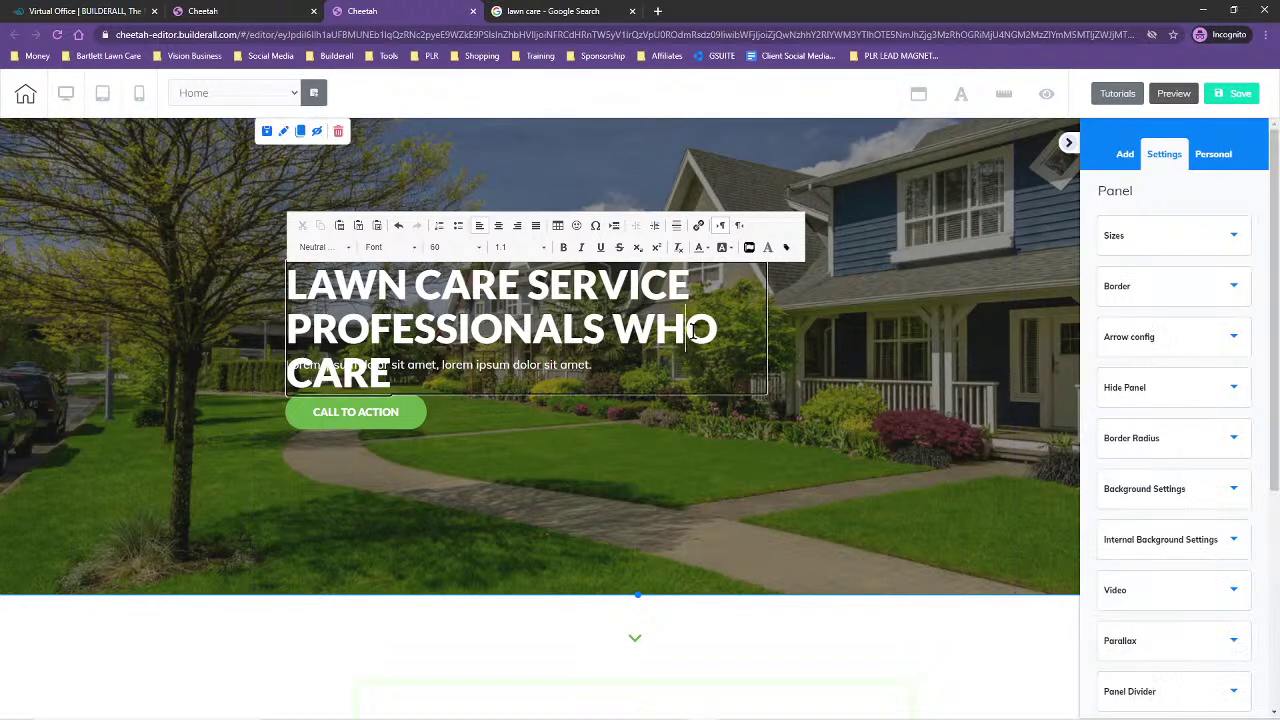
pyautogui.click(737, 358)
pyautogui.moveTo(766, 391); pyautogui.dragTo(879, 381)
pyautogui.click(412, 354)
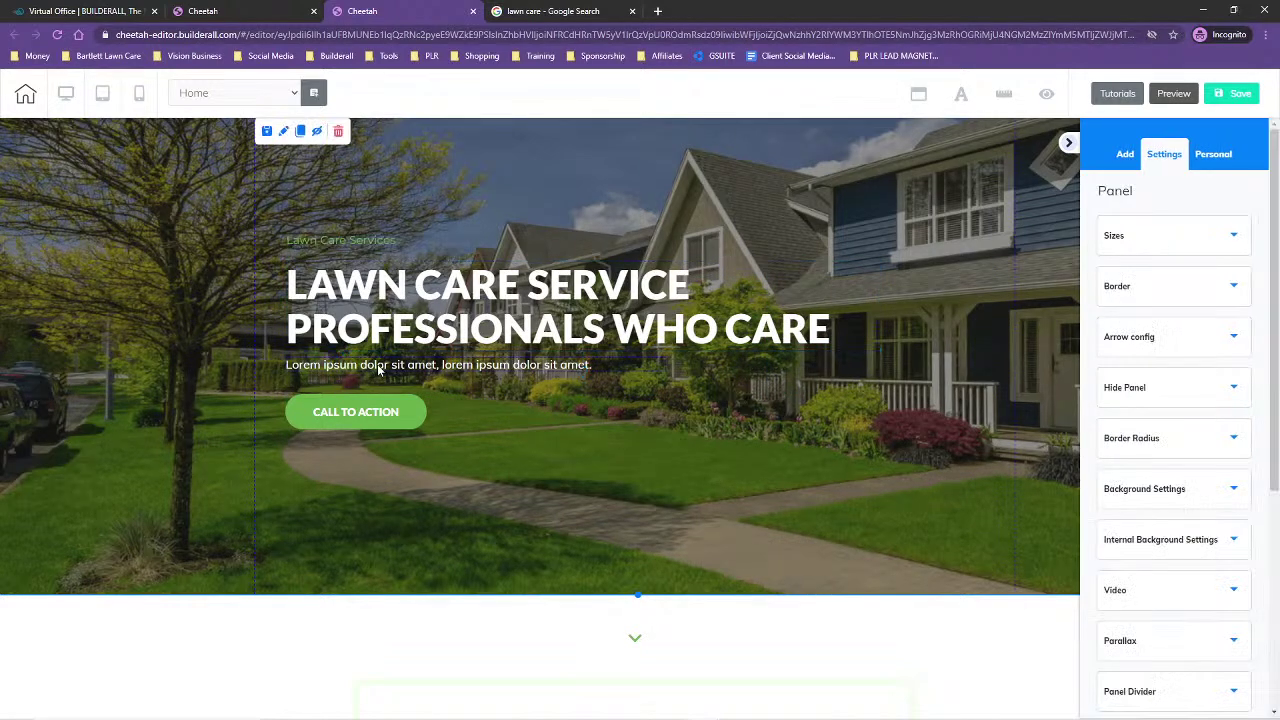
pyautogui.moveTo(378, 367); pyautogui.dragTo(378, 368)
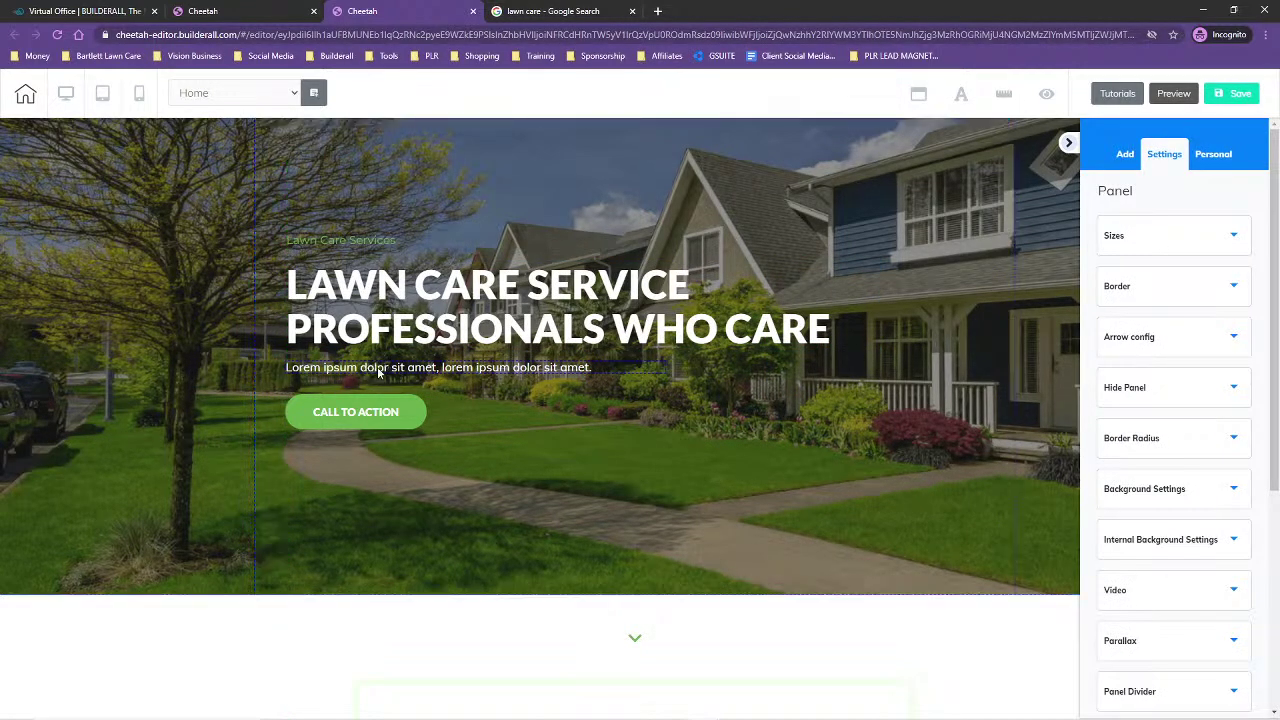
# - Replace the hero's placeholder subtitle with "Serving your local area" and shift the small "Lawn Care Services" label slightly down
pyautogui.click(559, 374)
pyautogui.click(602, 373)
pyautogui.moveTo(592, 368); pyautogui.dragTo(278, 378)
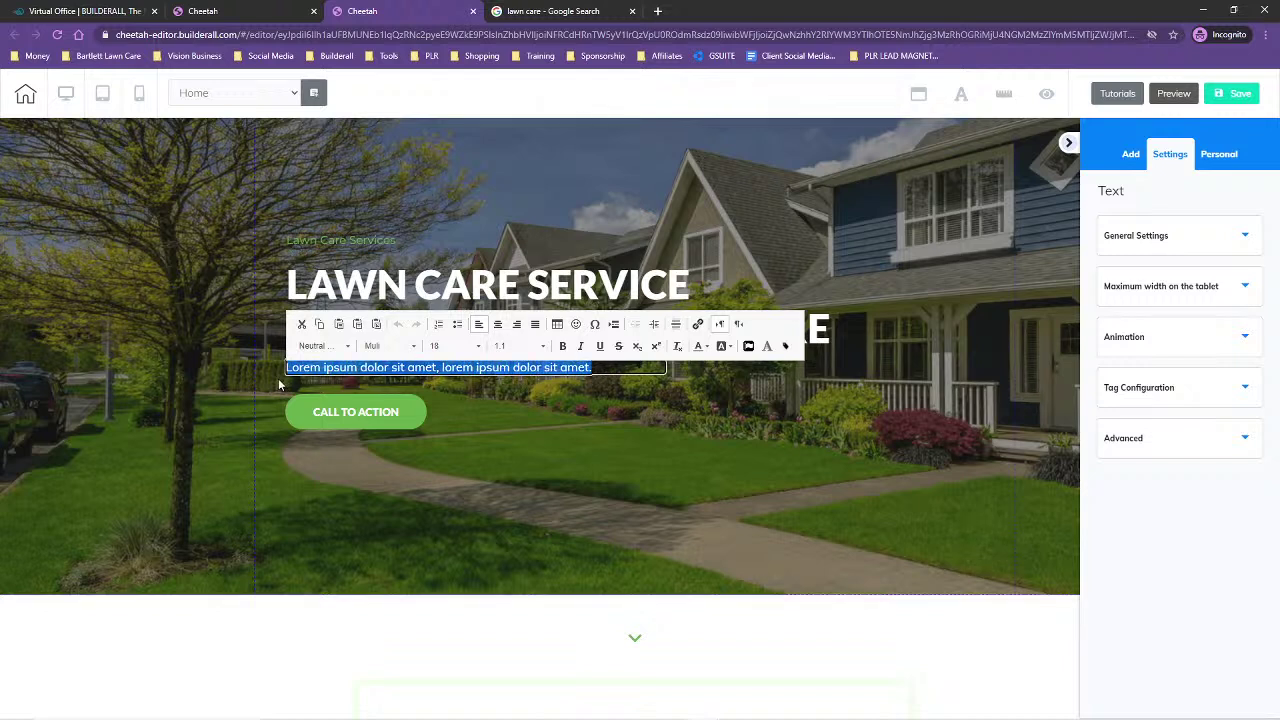
pyautogui.write('Serving you')
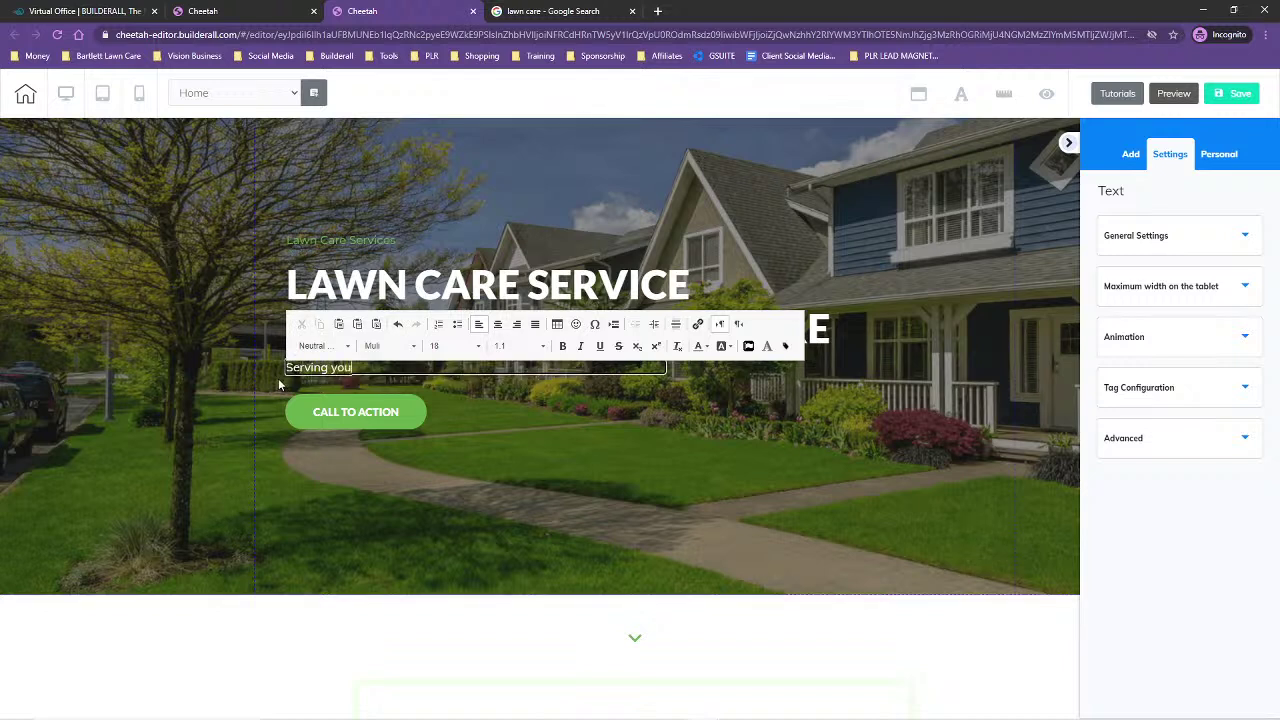
pyautogui.write('r local area')
pyautogui.click(301, 454)
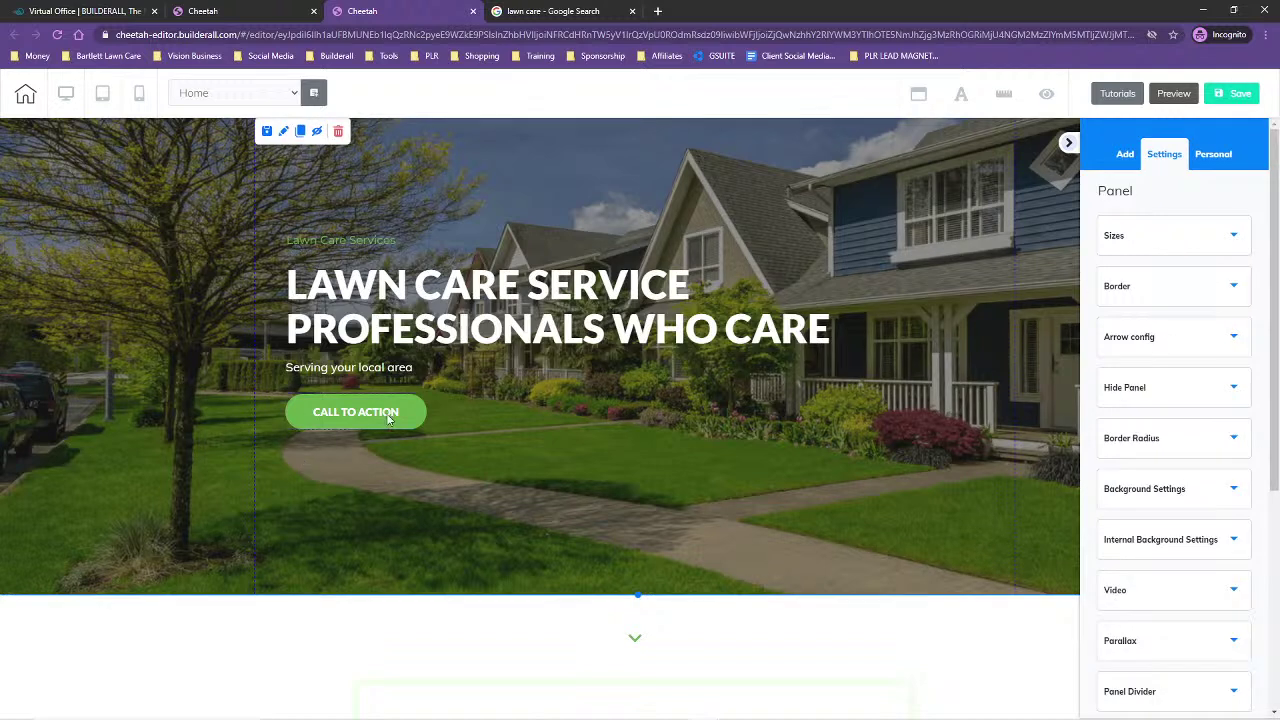
pyautogui.moveTo(405, 245); pyautogui.dragTo(407, 246)
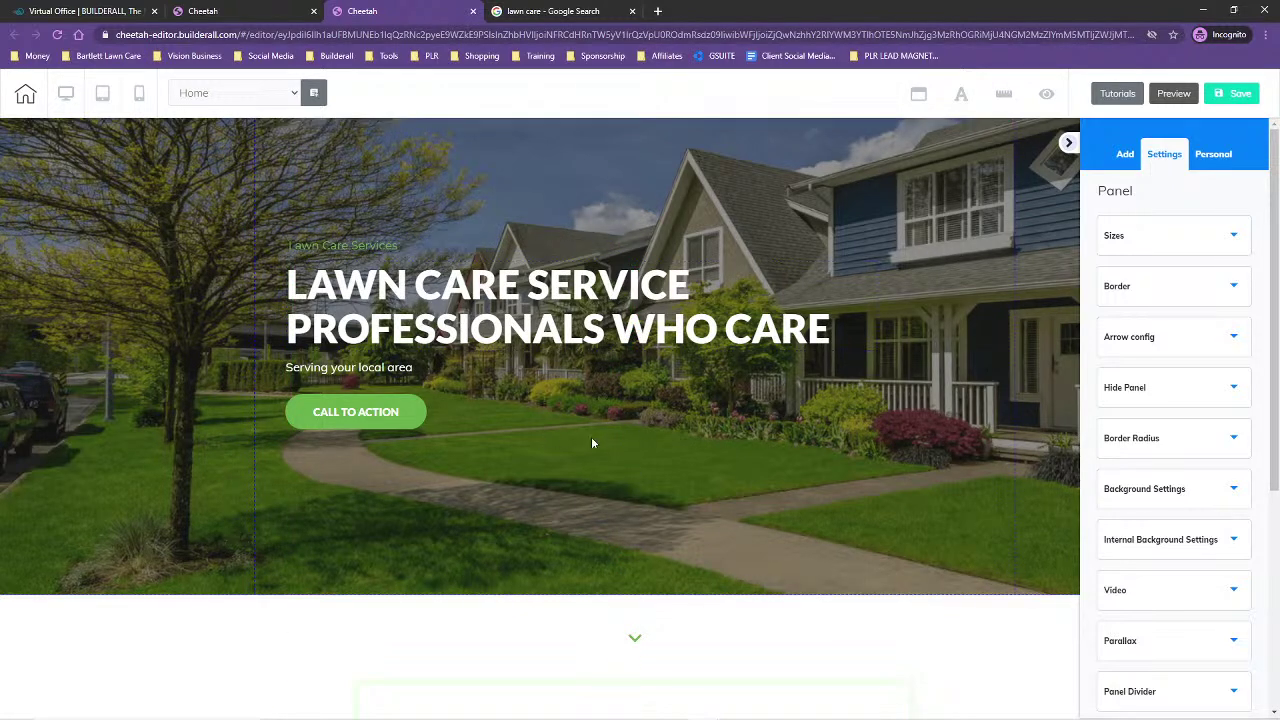
# - Change the hero button's text to "REQUEST AN ESTIMATE" and widen the button
pyautogui.click(350, 418)
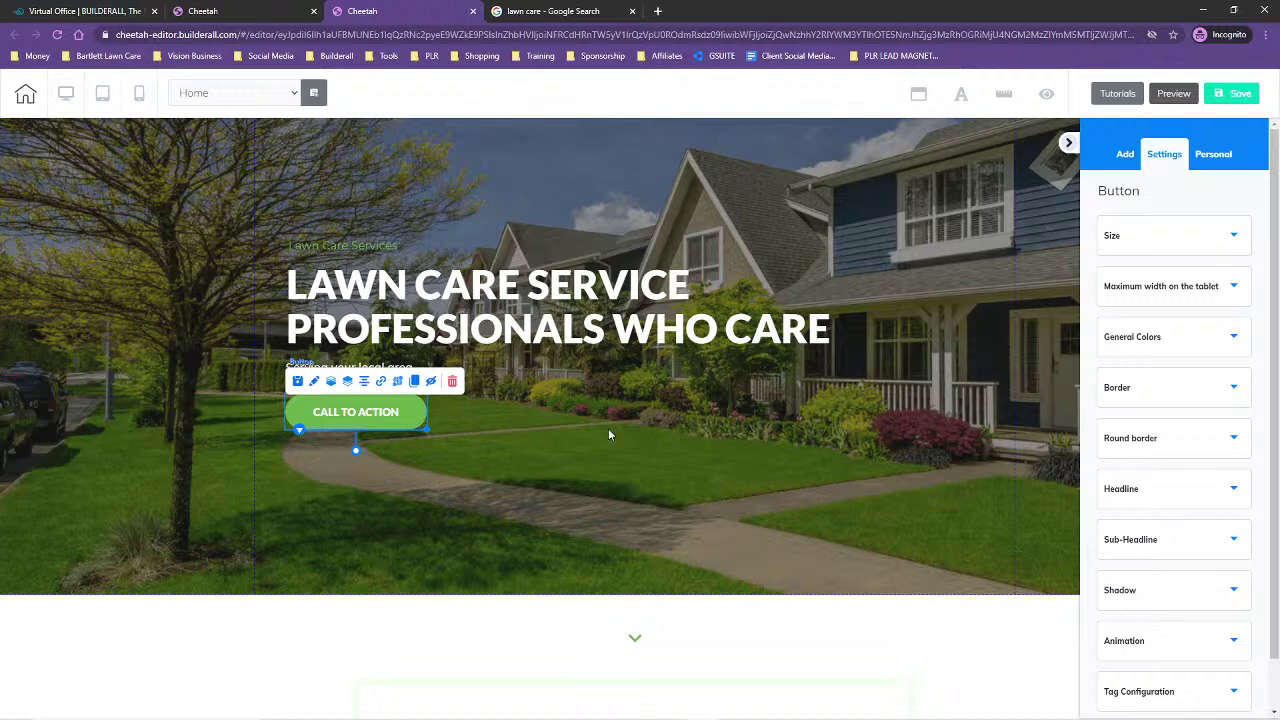
pyautogui.click(1171, 490)
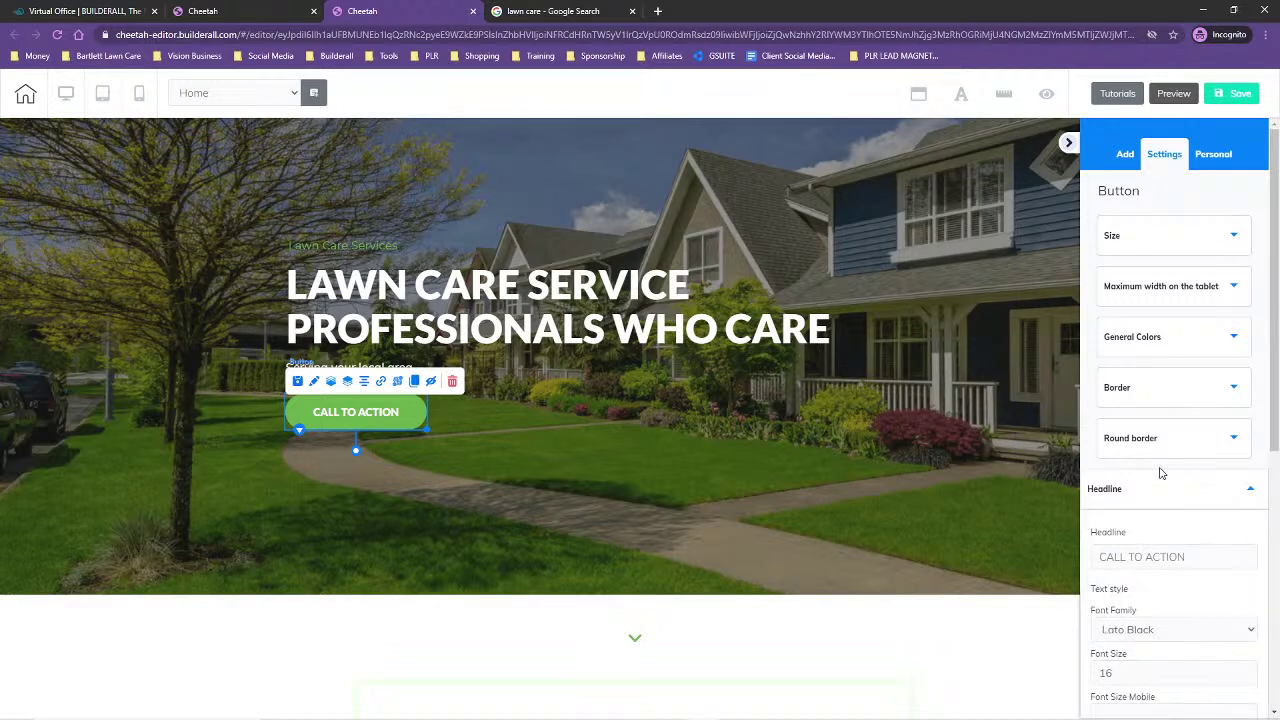
pyautogui.scroll(-1, 1180, 330)
pyautogui.moveTo(1188, 224); pyautogui.dragTo(1083, 232)
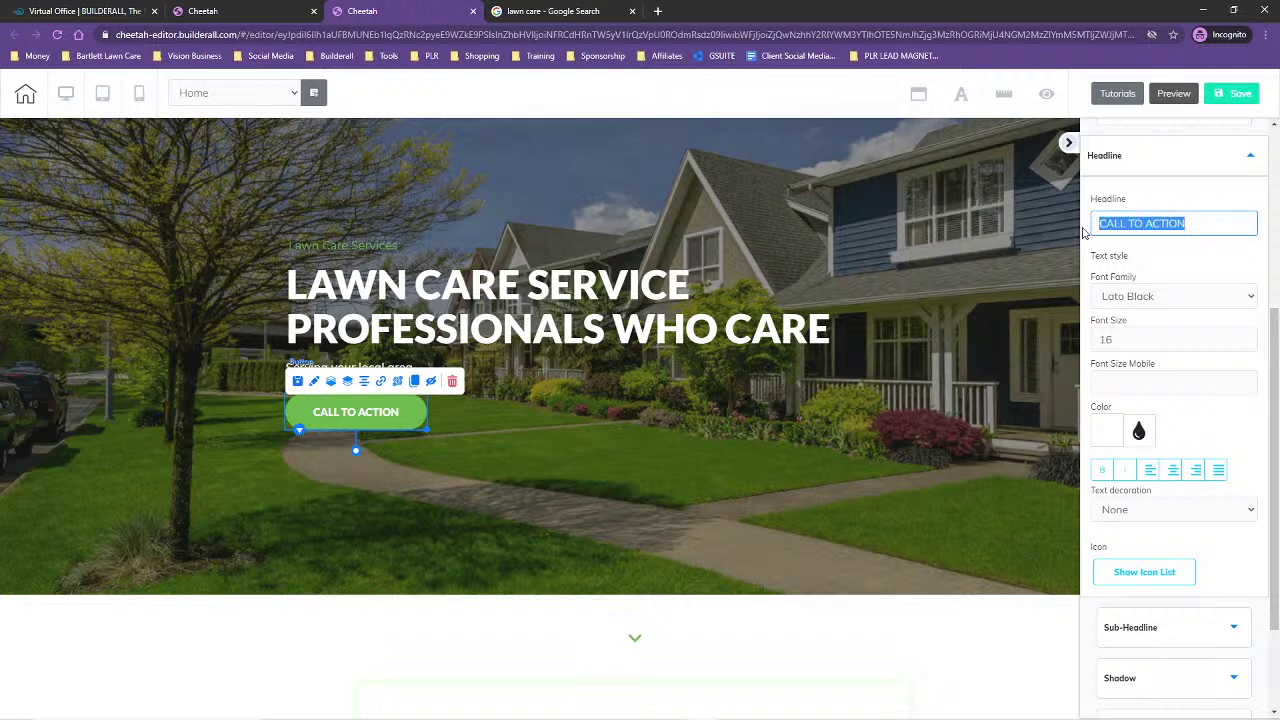
pyautogui.write('REQUE')
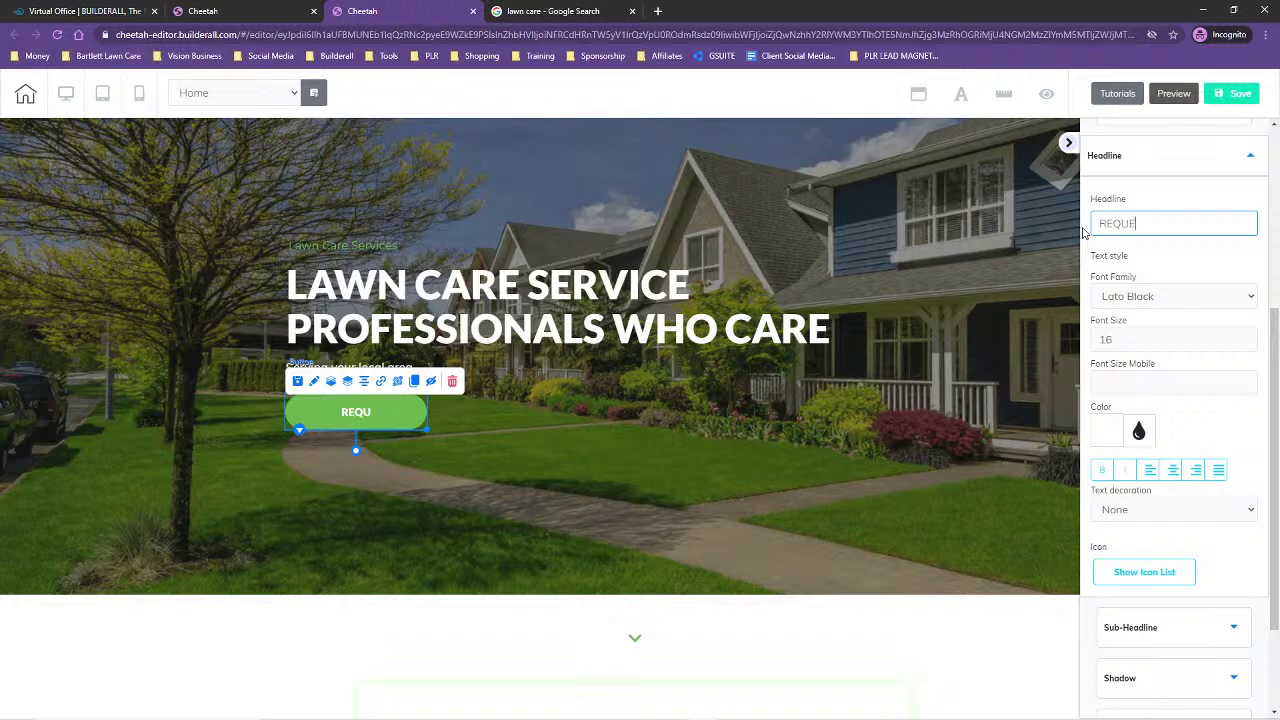
pyautogui.write('ST AN ESTIMAT')
pyautogui.write('E')
pyautogui.moveTo(428, 431); pyautogui.dragTo(503, 430)
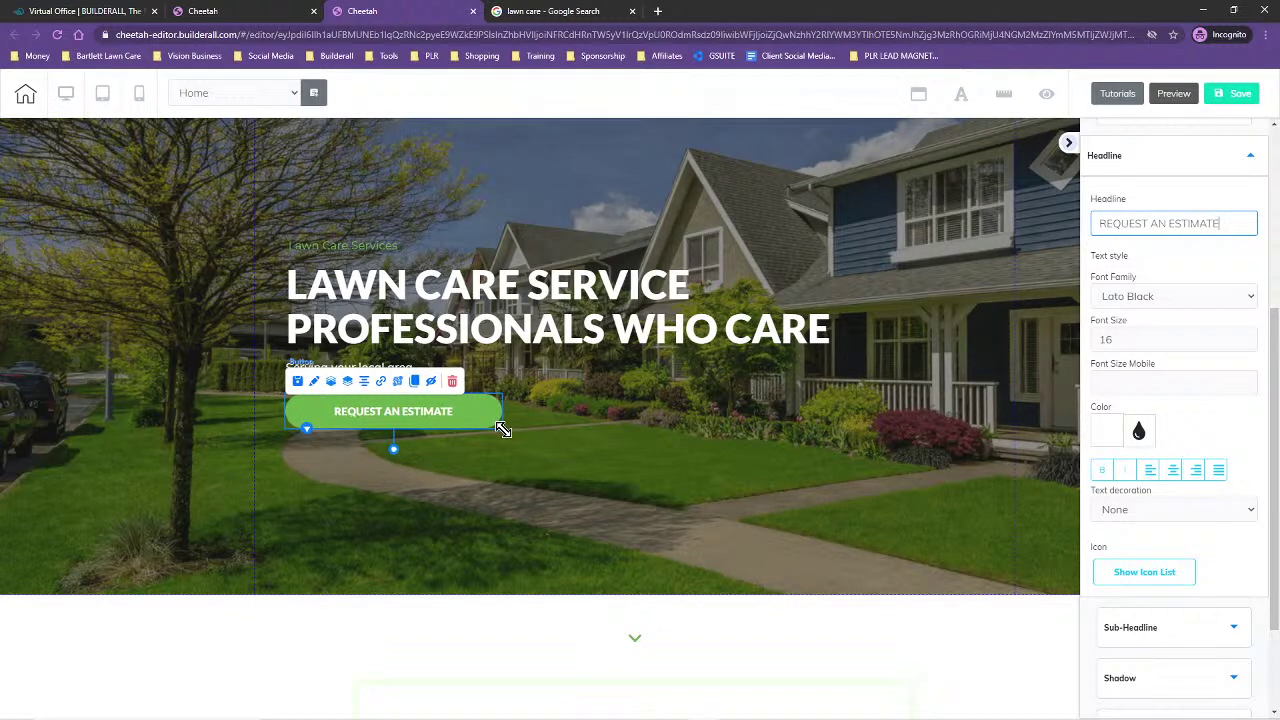
# - Link the hero button to the ESTIMATE page and have it open in the same tab
pyautogui.click(379, 383)
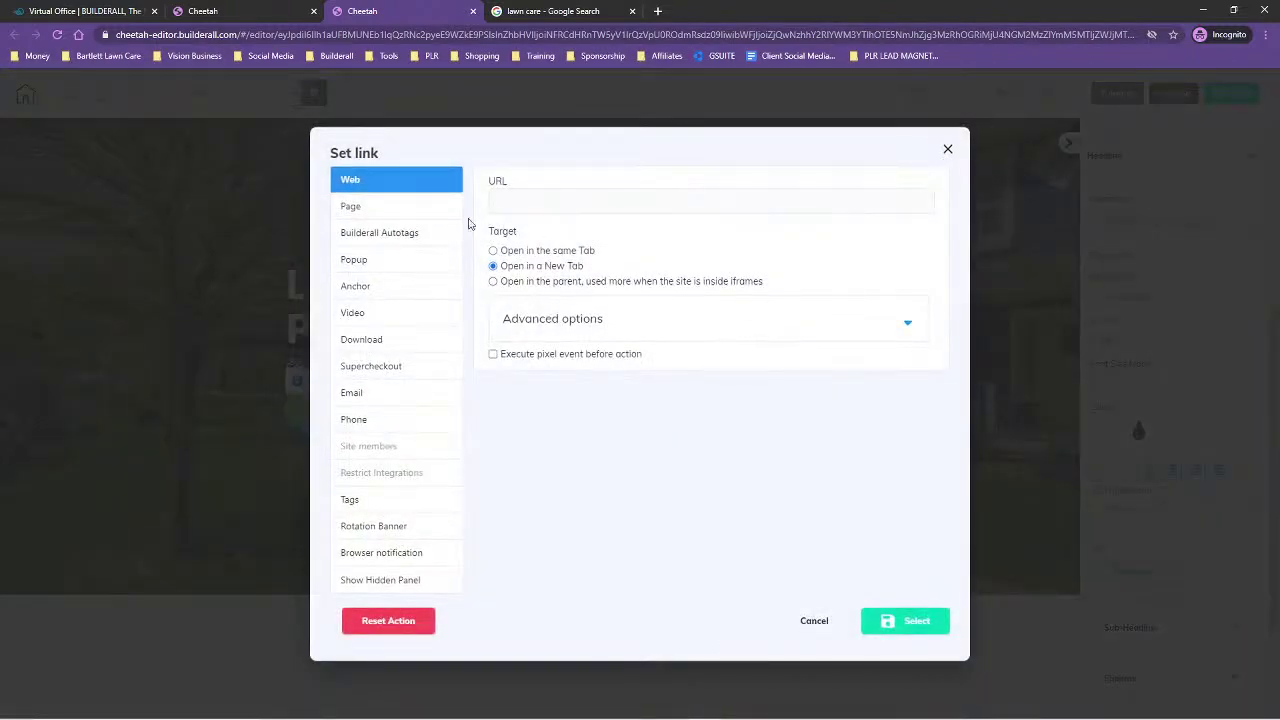
pyautogui.click(365, 208)
pyautogui.click(492, 219)
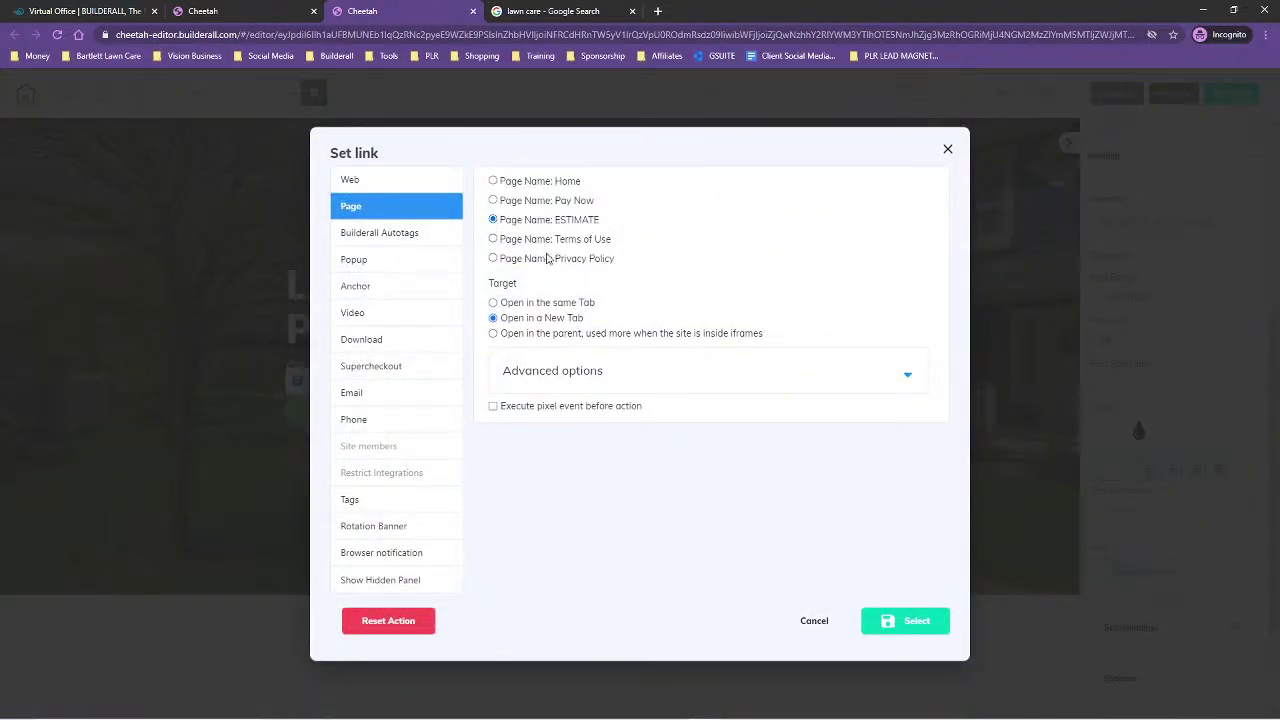
pyautogui.click(493, 303)
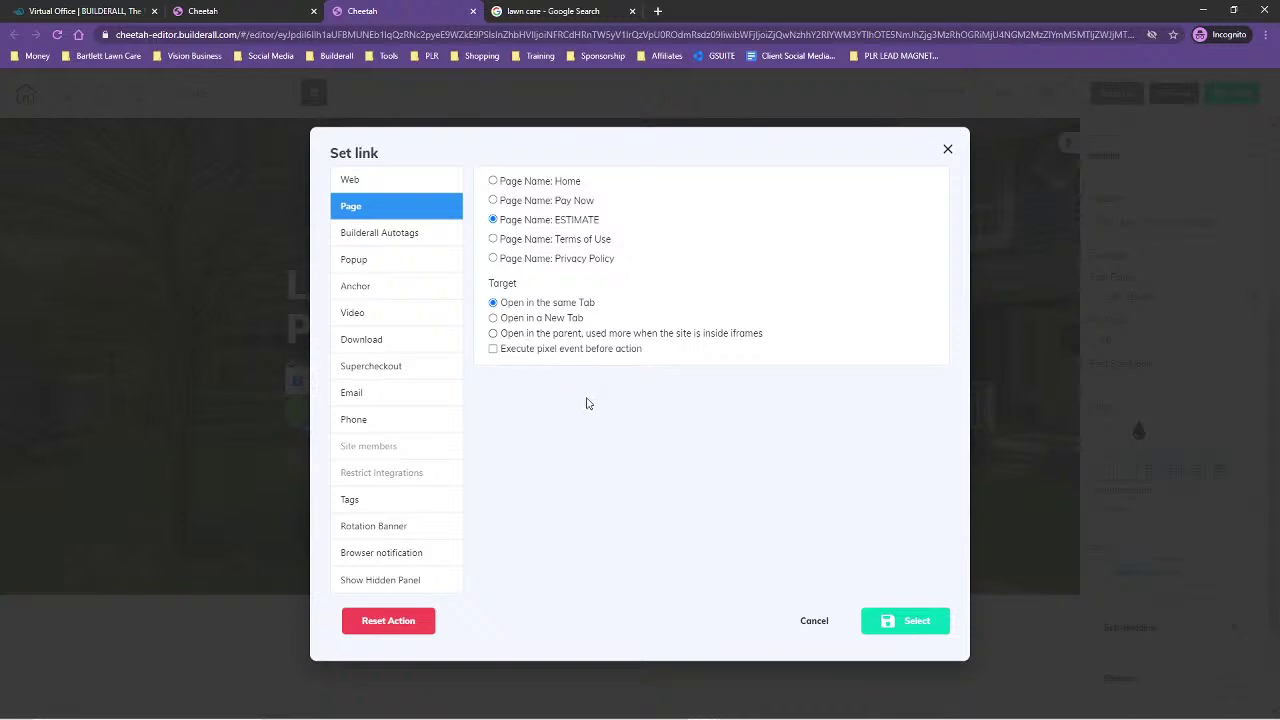
pyautogui.click(903, 625)
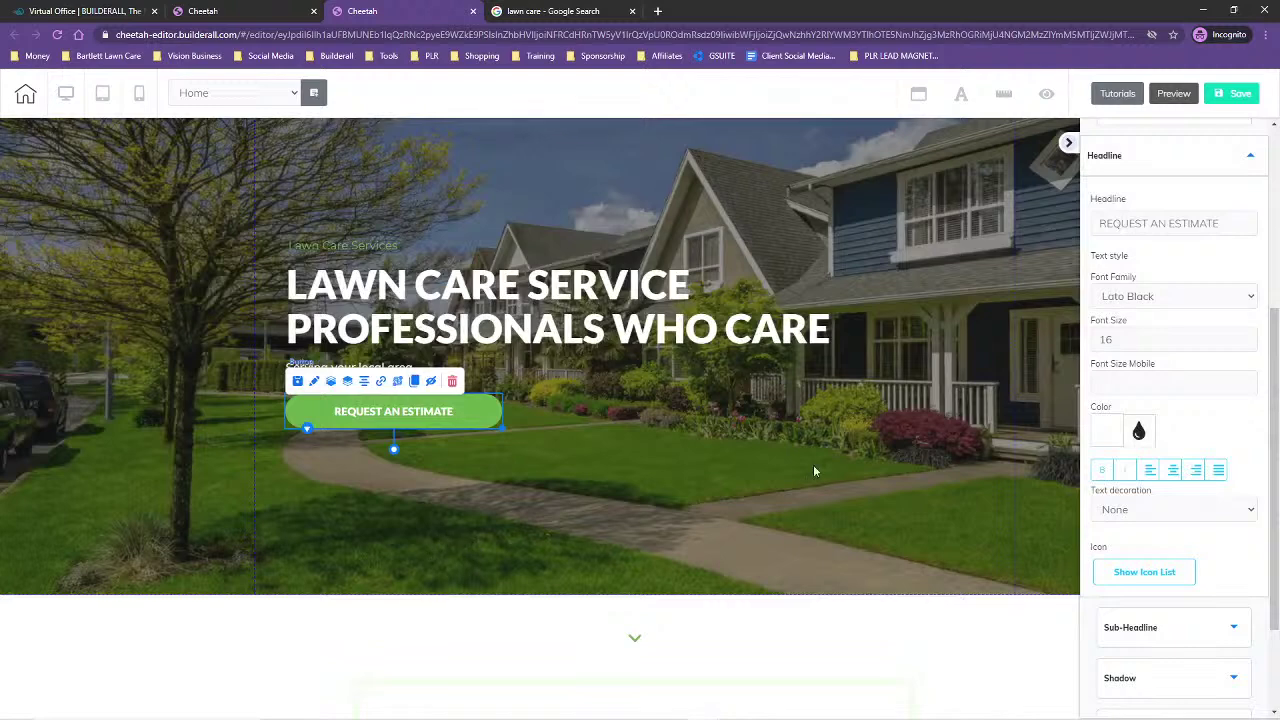
# - Save the Home page, publish the site and close the publishing confirmation
pyautogui.click(1236, 93)
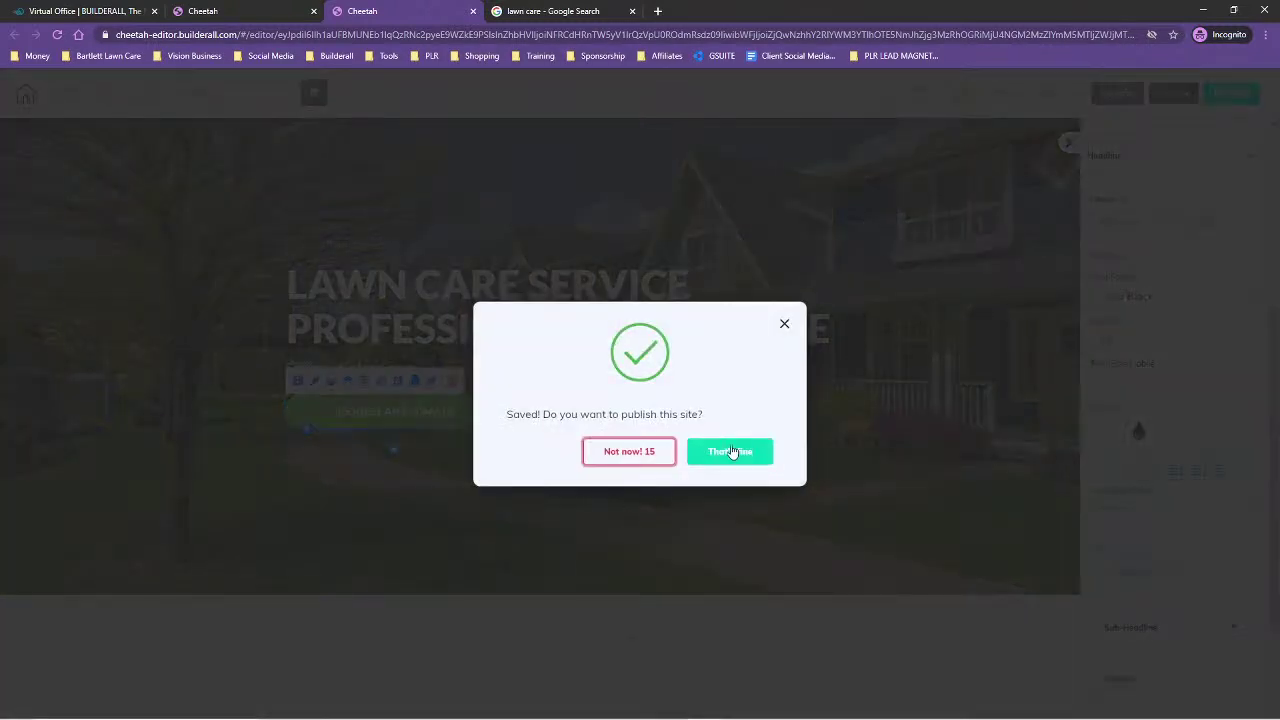
pyautogui.click(733, 452)
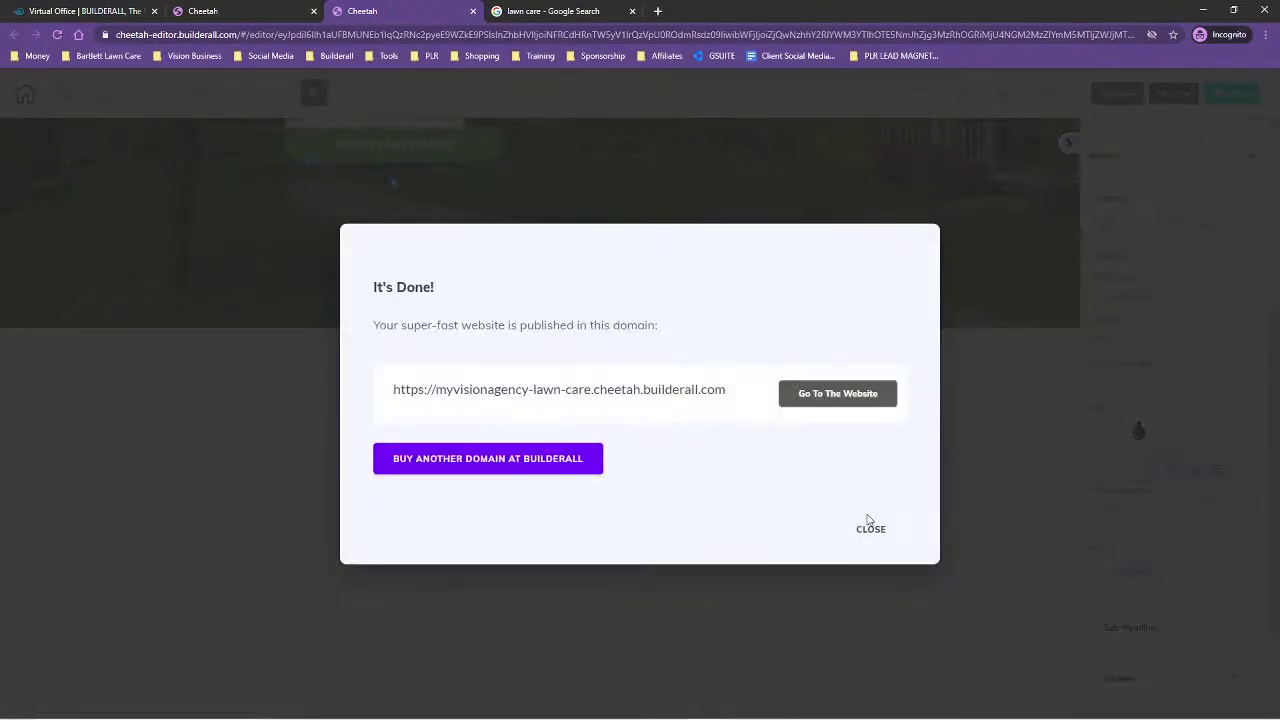
pyautogui.click(870, 527)
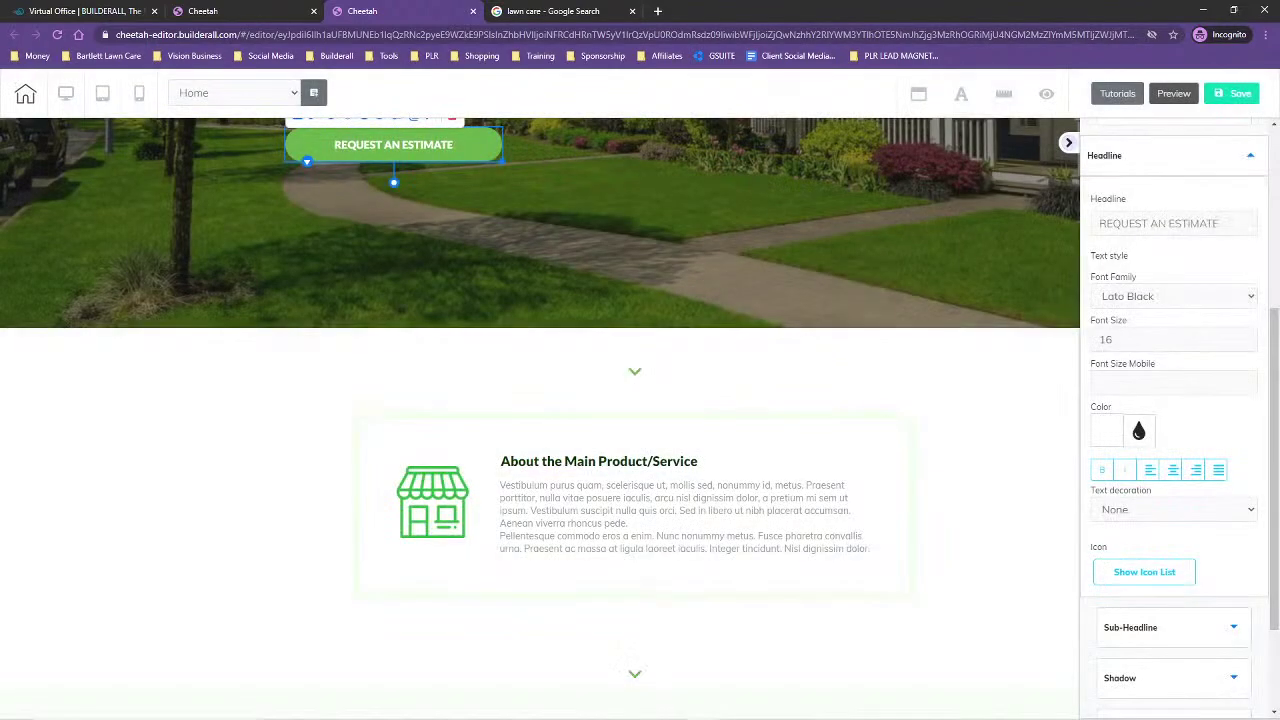
# - Check the planned website outline in the Lawn Care Clients notes in Notepad, and examine the Home page sections below the hero
pyautogui.hotkey('alt', 'Tab')
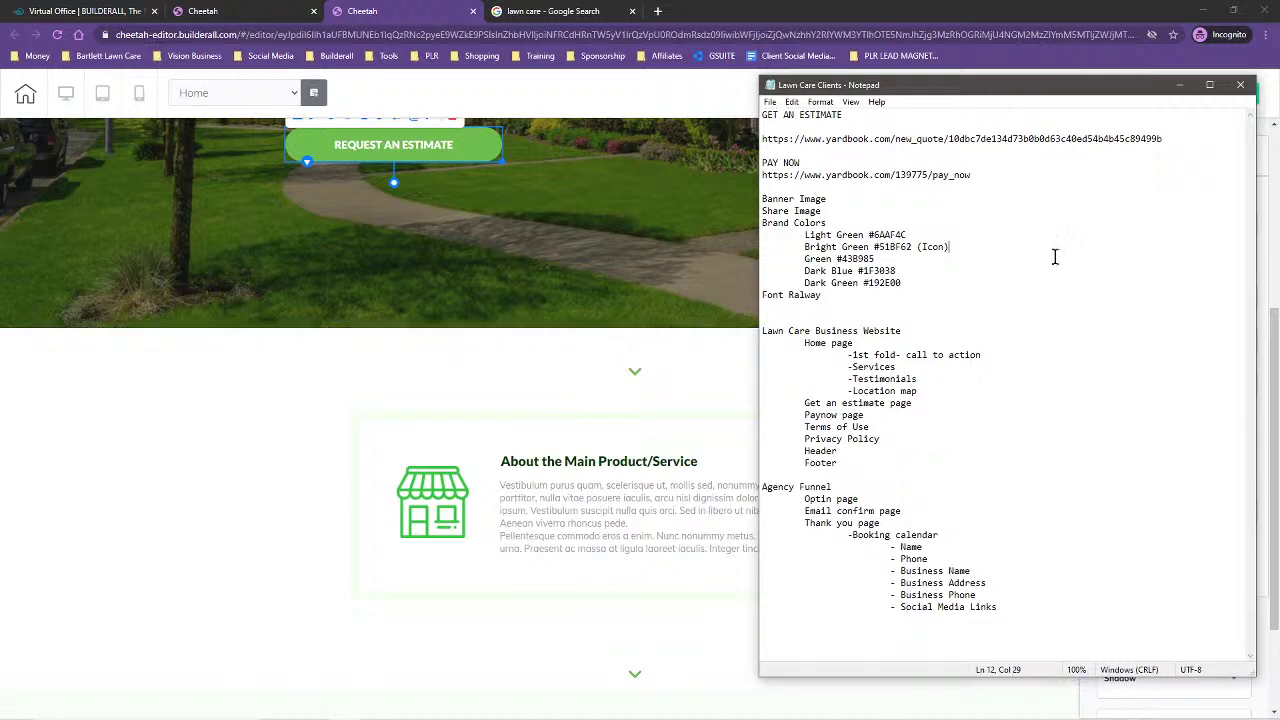
pyautogui.click(336, 382)
pyautogui.click(941, 455)
pyautogui.scroll(-1, 980, 520)
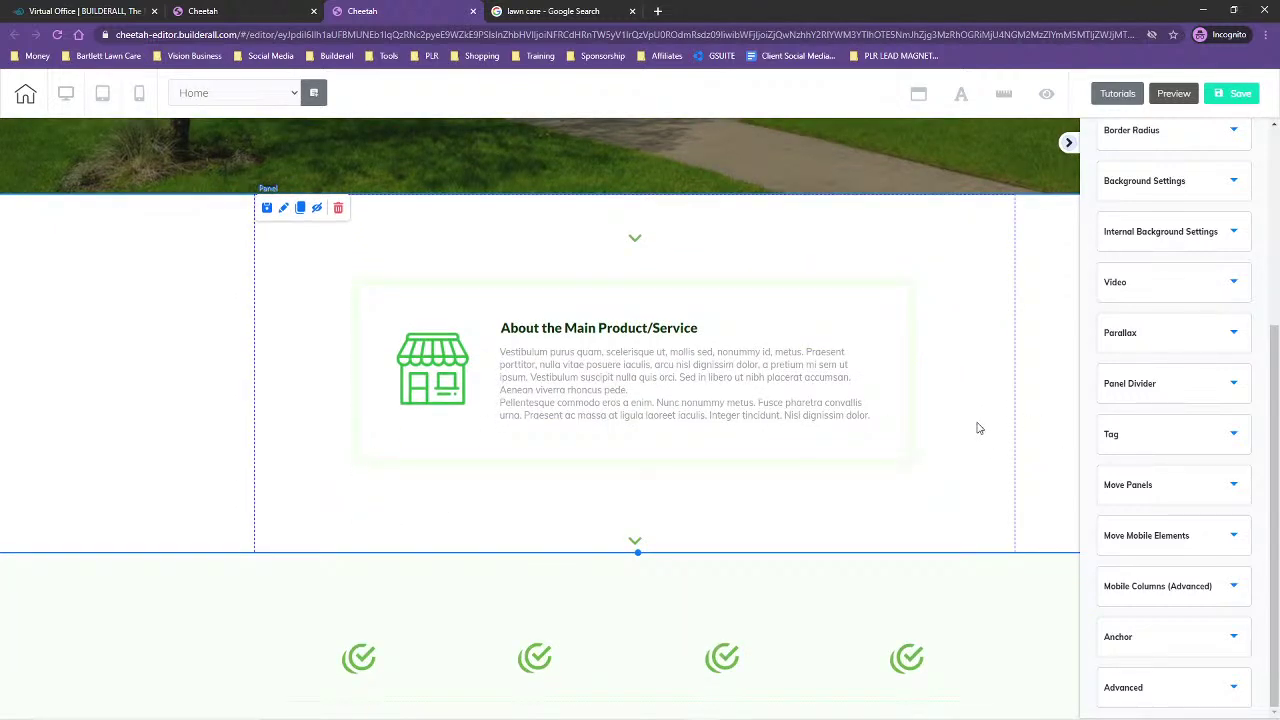
pyautogui.scroll(1, 979, 428)
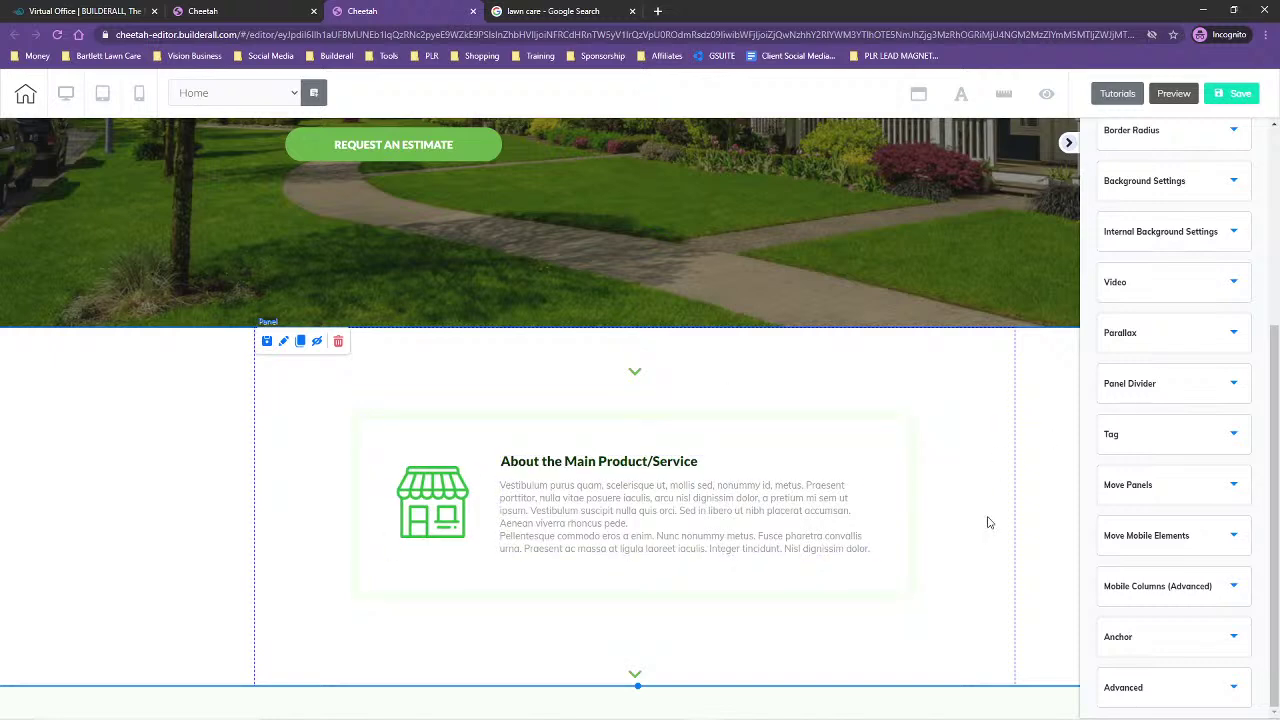
pyautogui.scroll(-2, 988, 522)
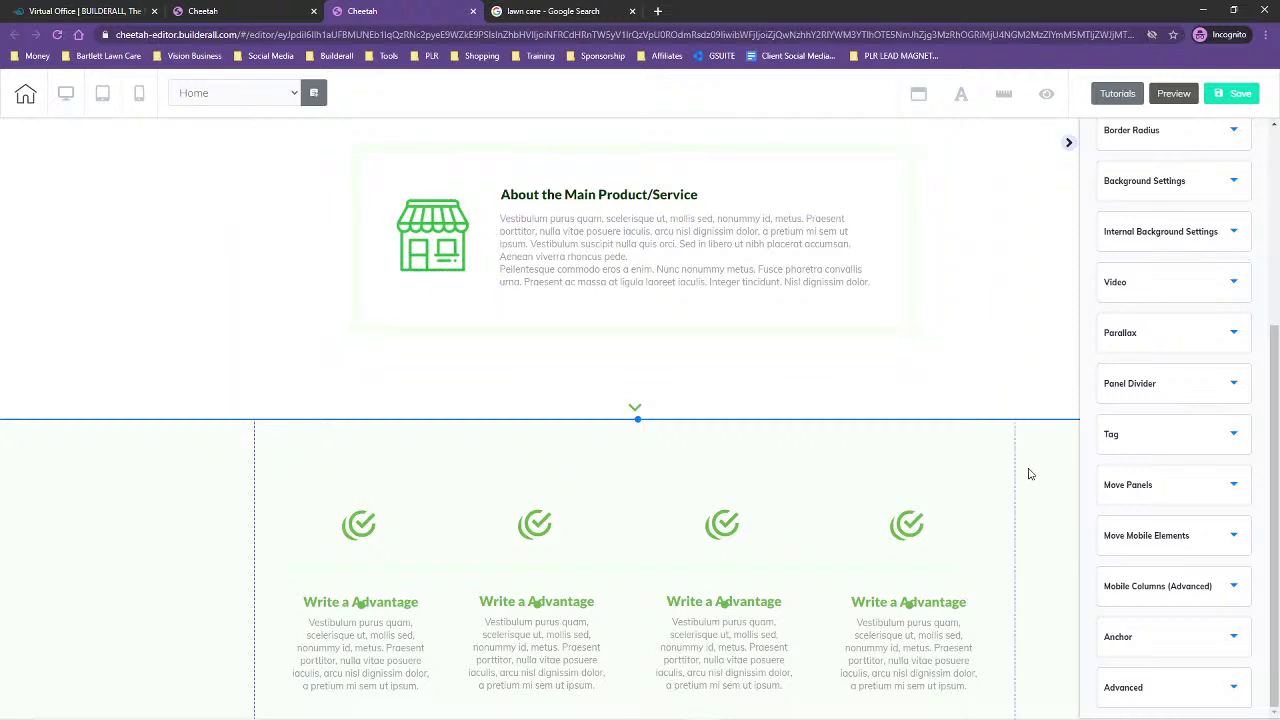
pyautogui.scroll(-2, 1057, 477)
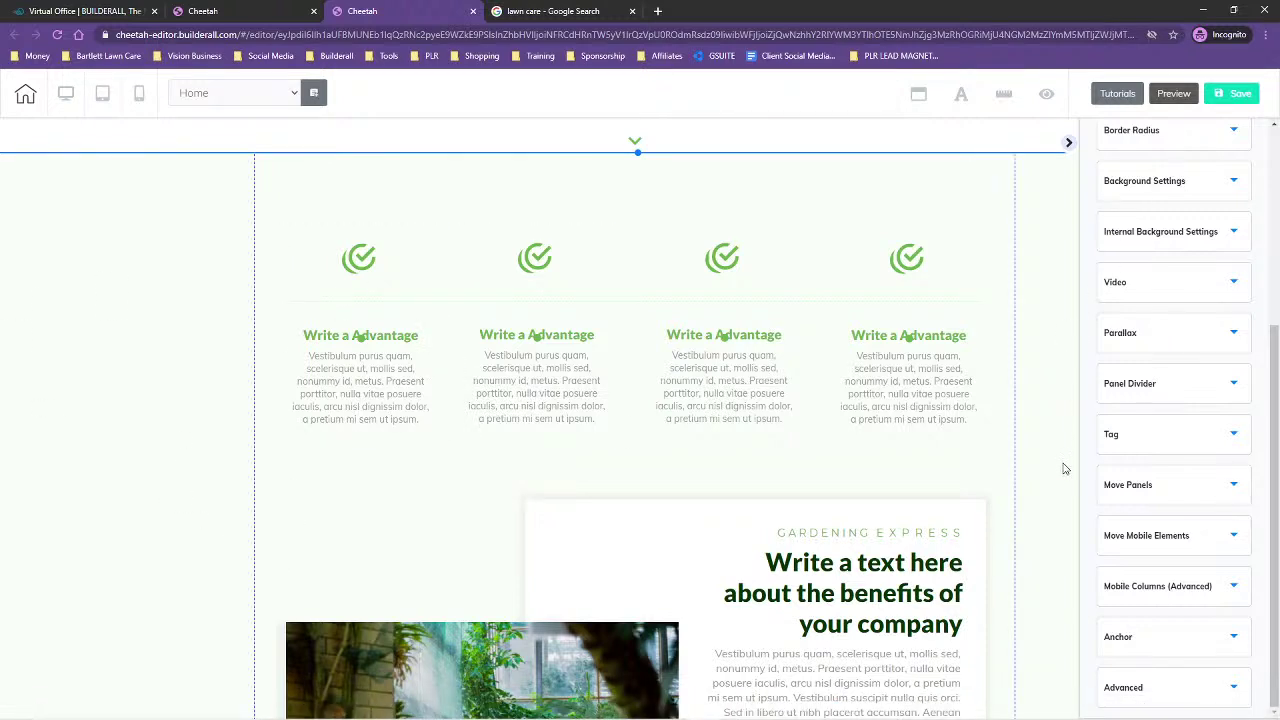
pyautogui.scroll(-1, 1065, 468)
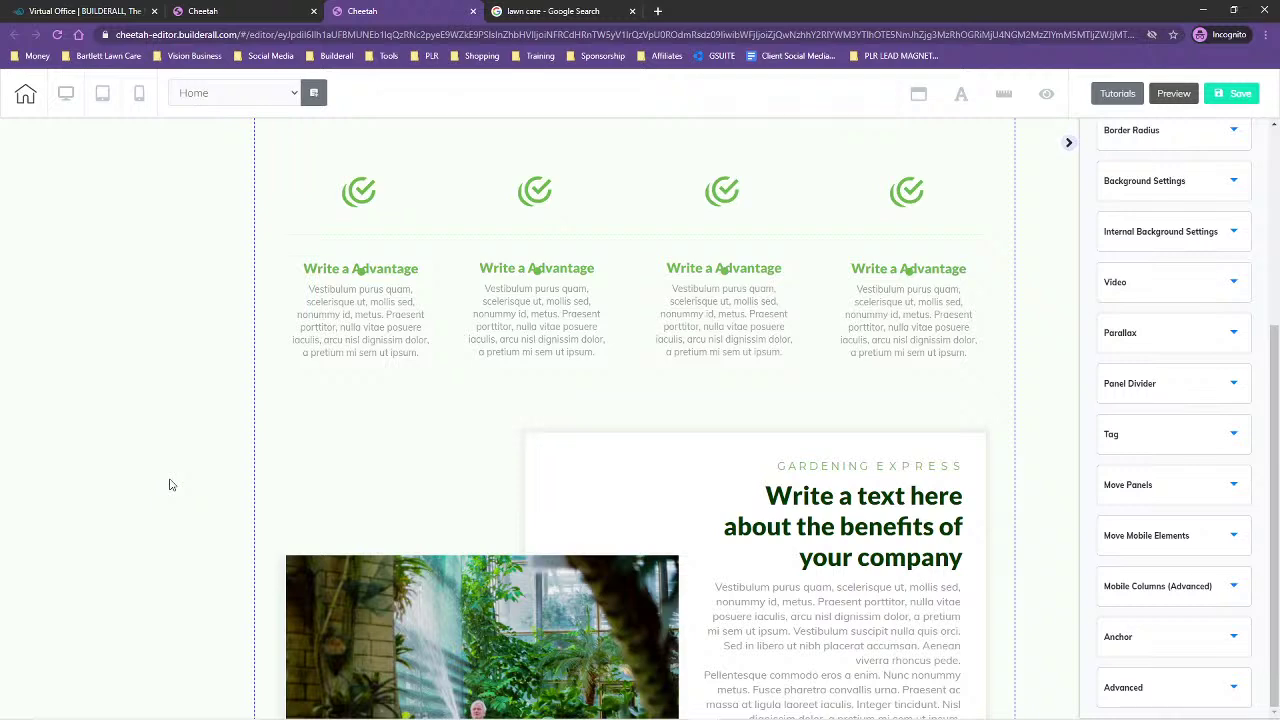
pyautogui.scroll(-3, 169, 485)
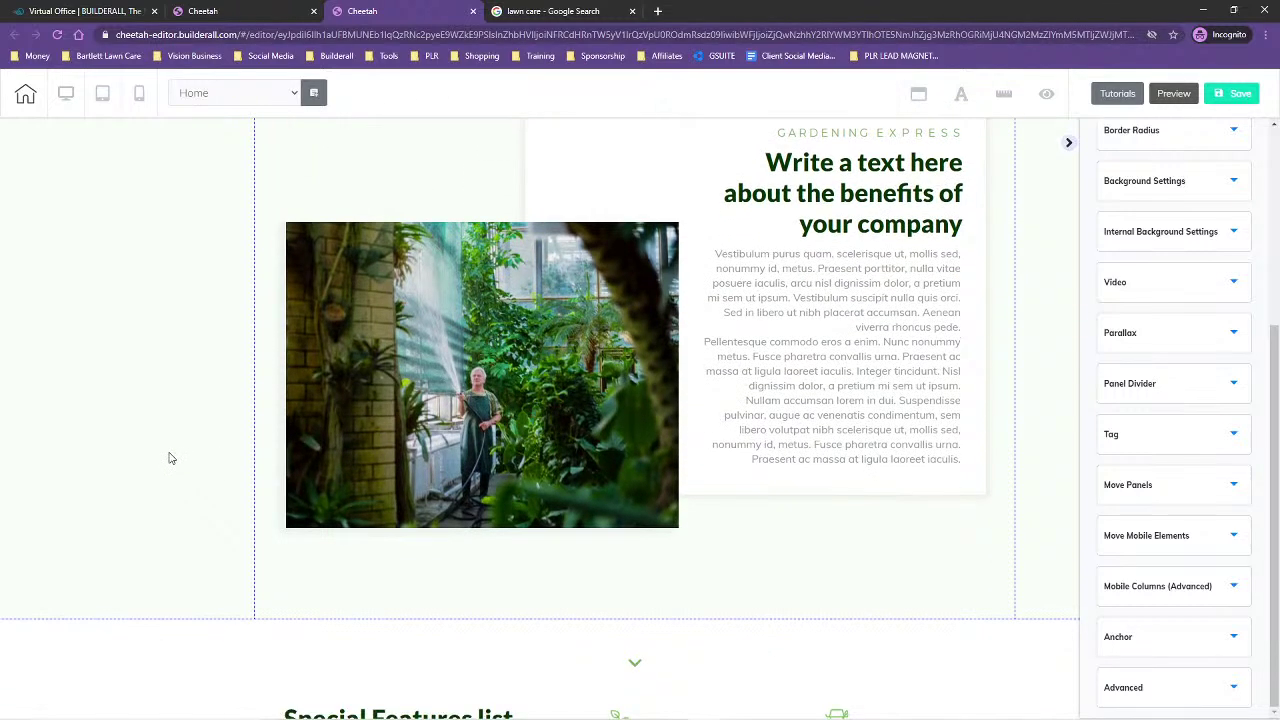
# - Delete the panel containing the four advantages and the company benefits text with the greenhouse photo
pyautogui.scroll(2, 169, 458)
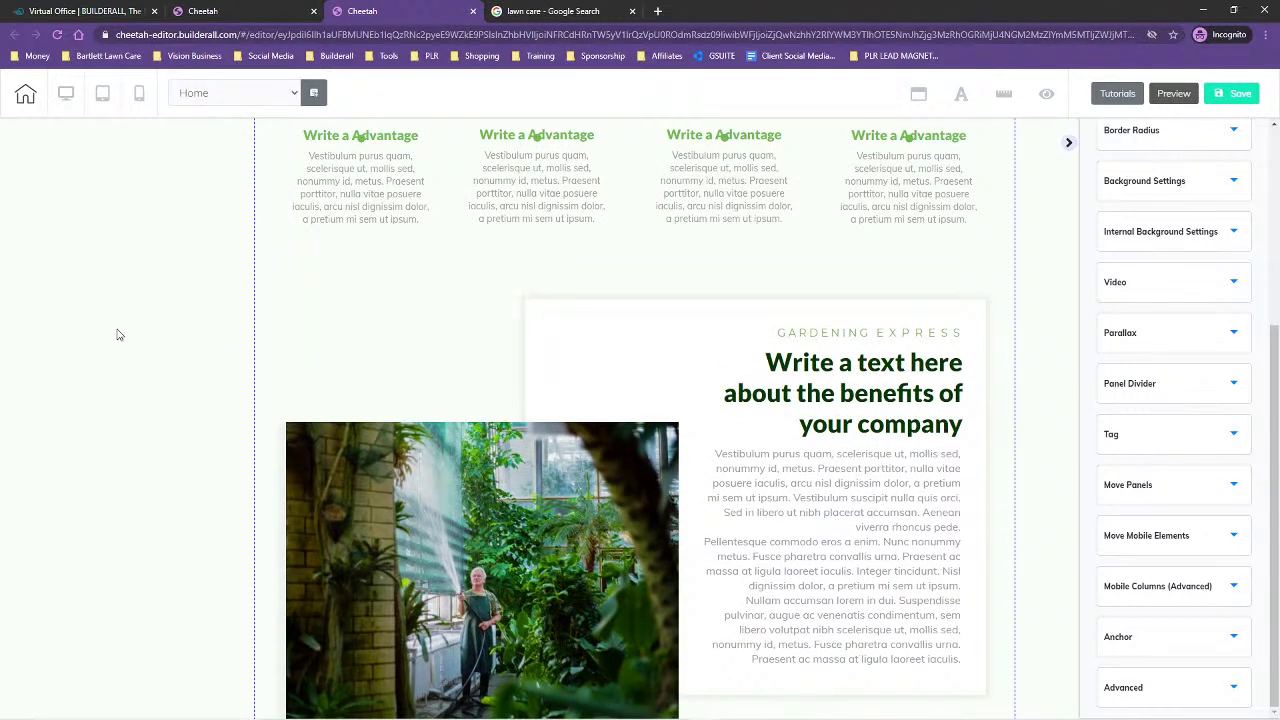
pyautogui.scroll(2, 114, 334)
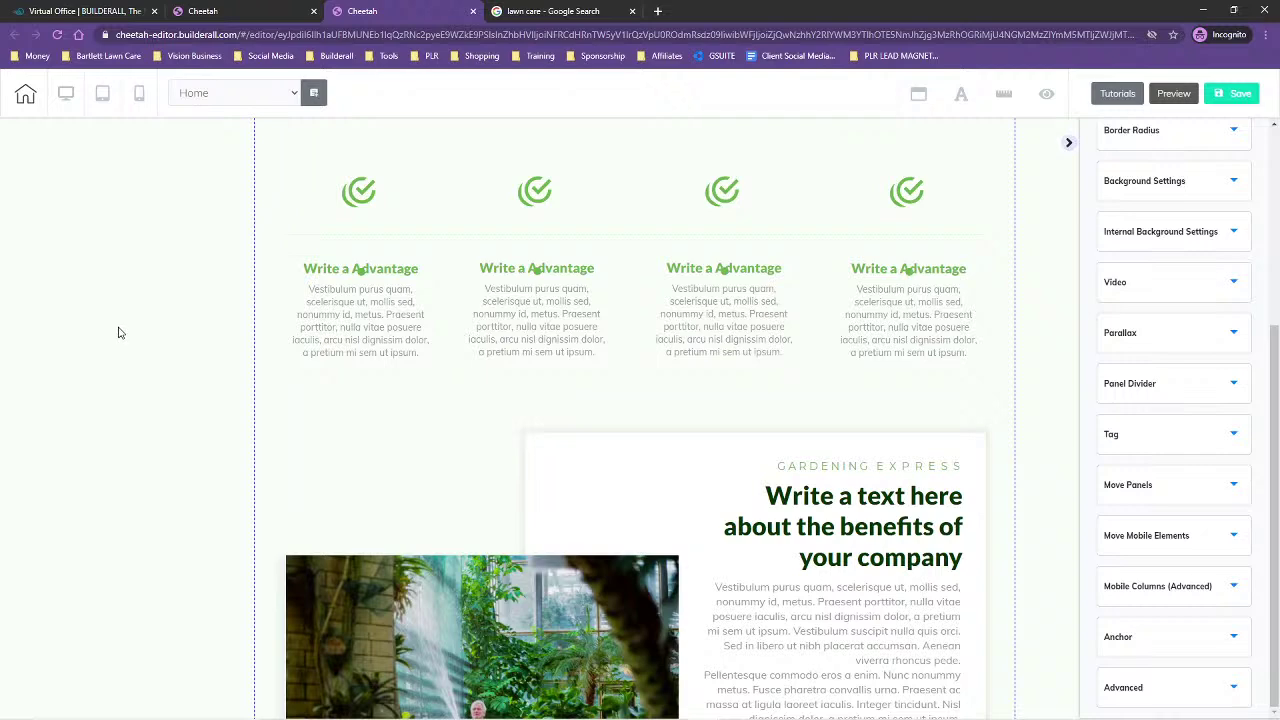
pyautogui.scroll(2, 119, 344)
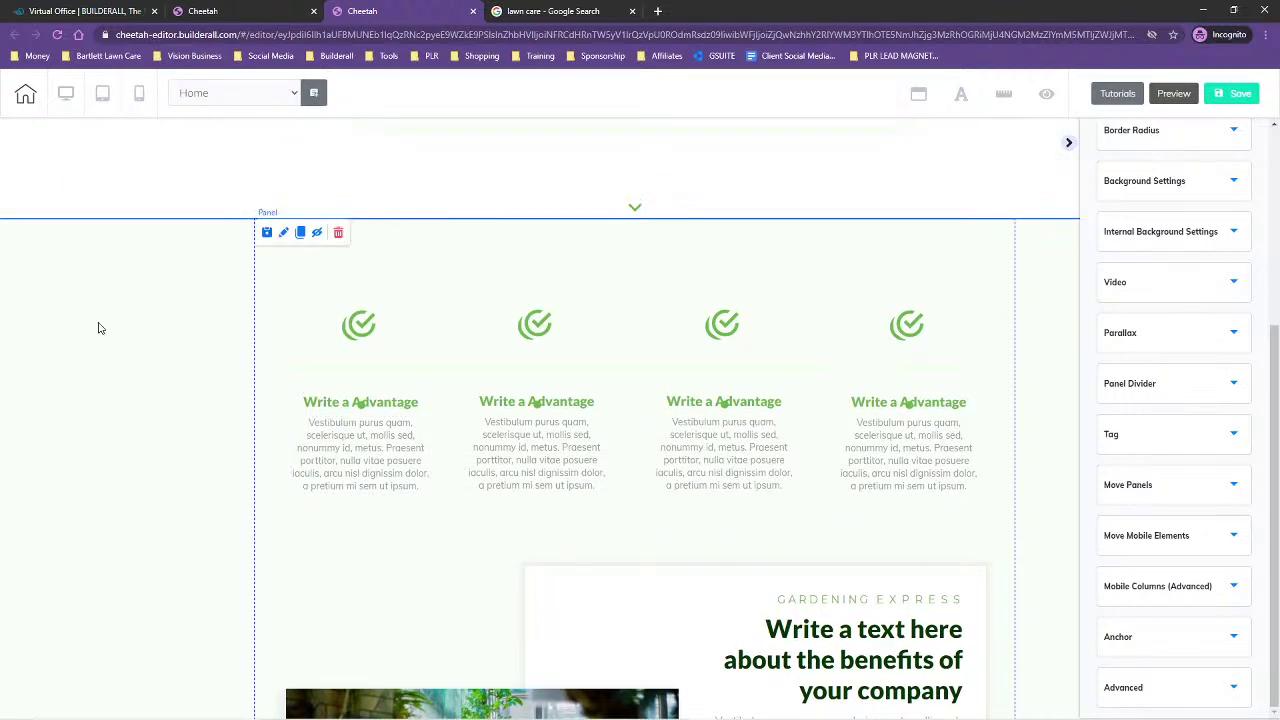
pyautogui.scroll(2, 106, 400)
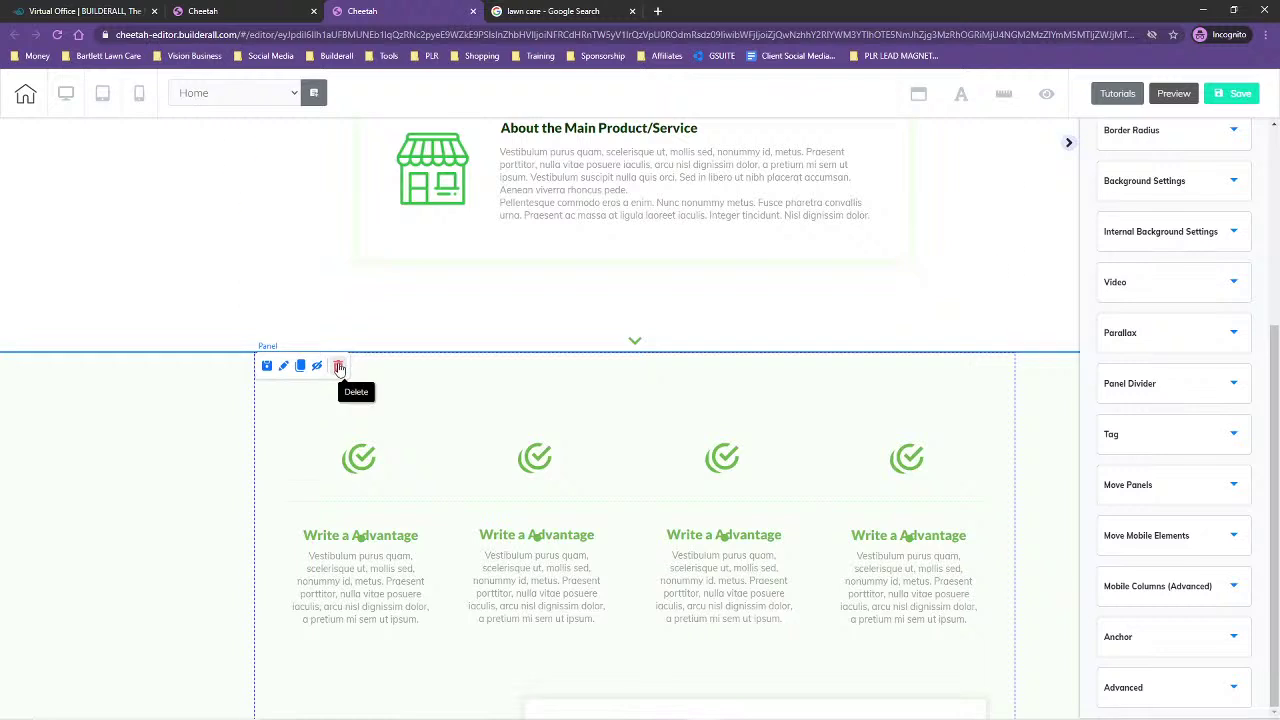
pyautogui.click(338, 366)
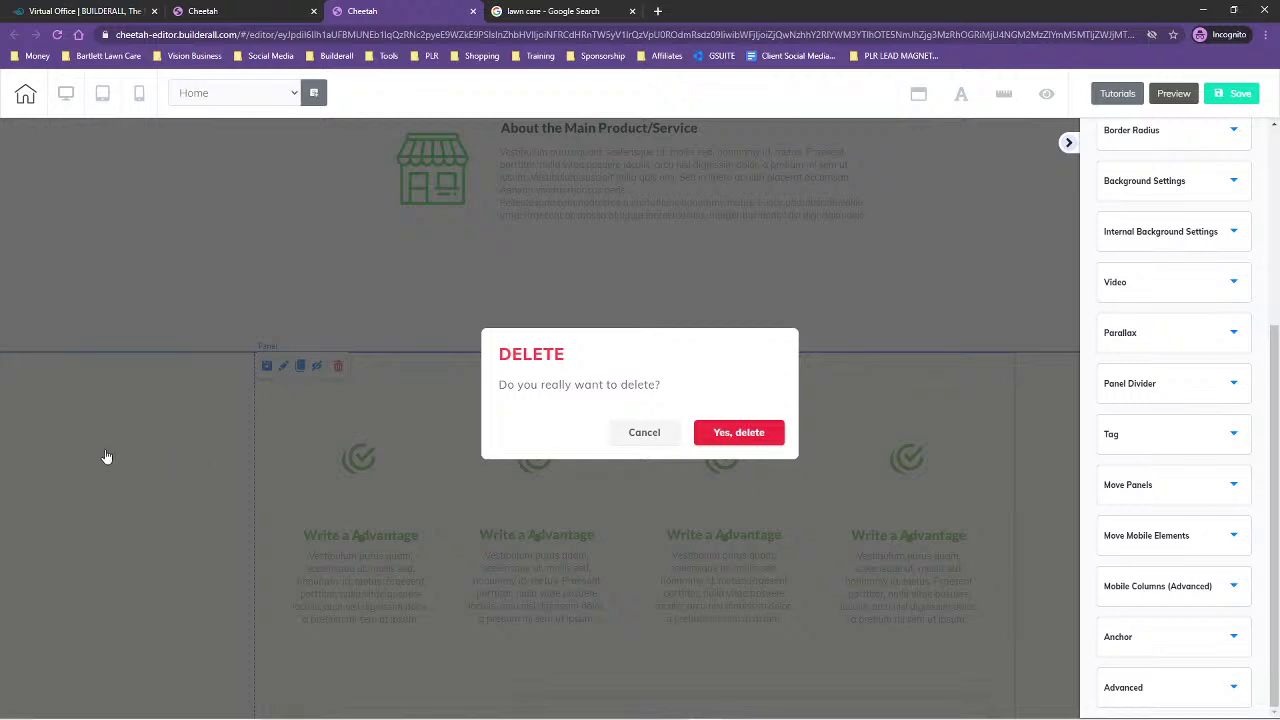
pyautogui.press('Return')
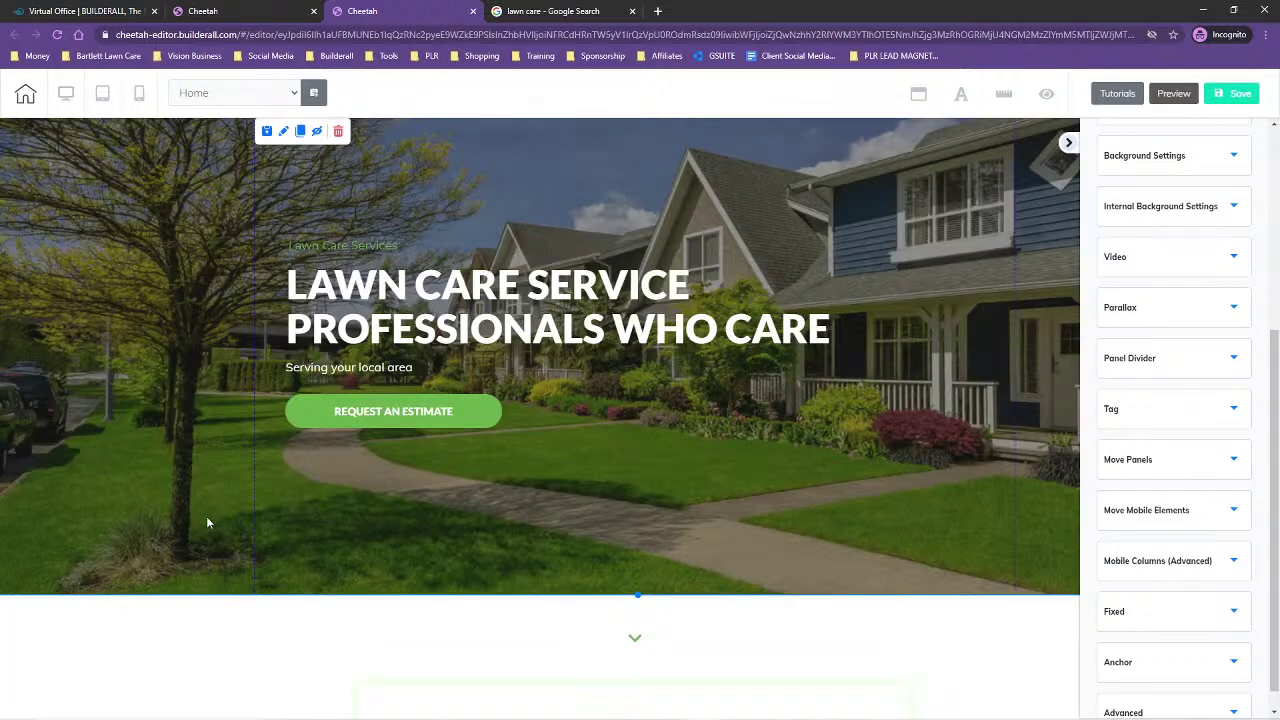
# - Examine the Special Features list and Area of Service sections, and switch to the Lawn Care site's page overview
pyautogui.scroll(-10, 137, 551)
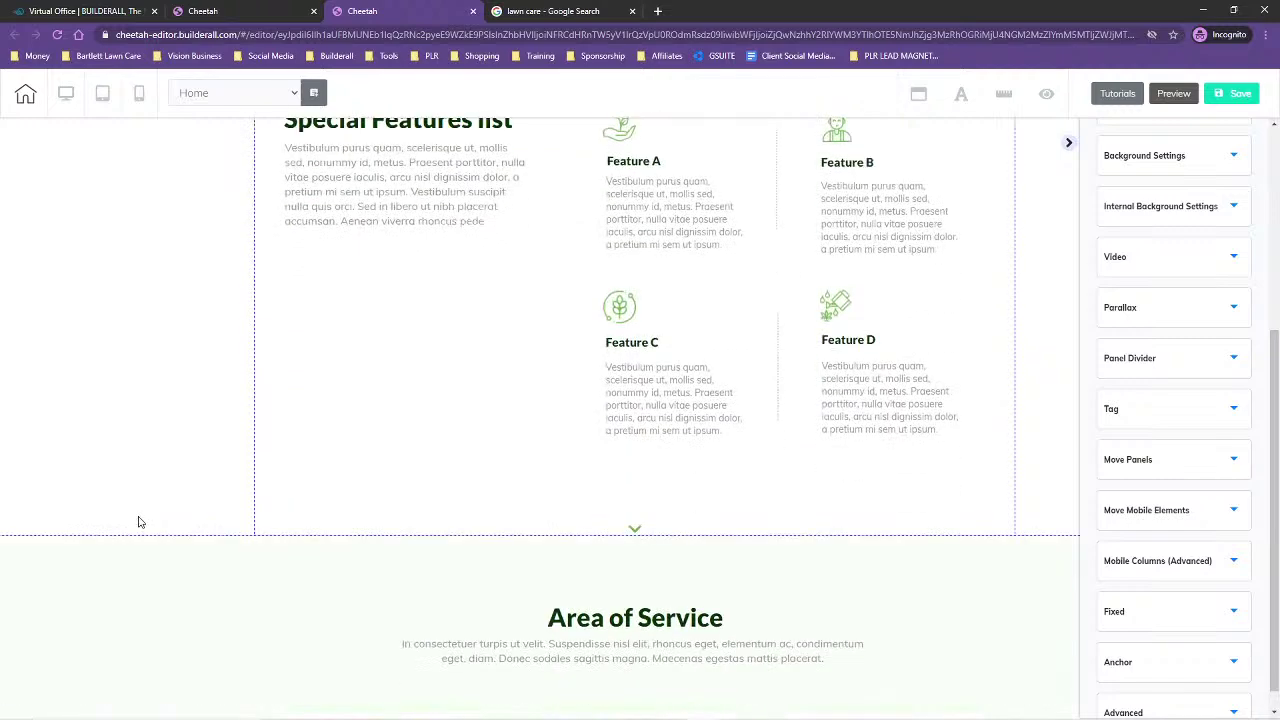
pyautogui.scroll(2, 137, 520)
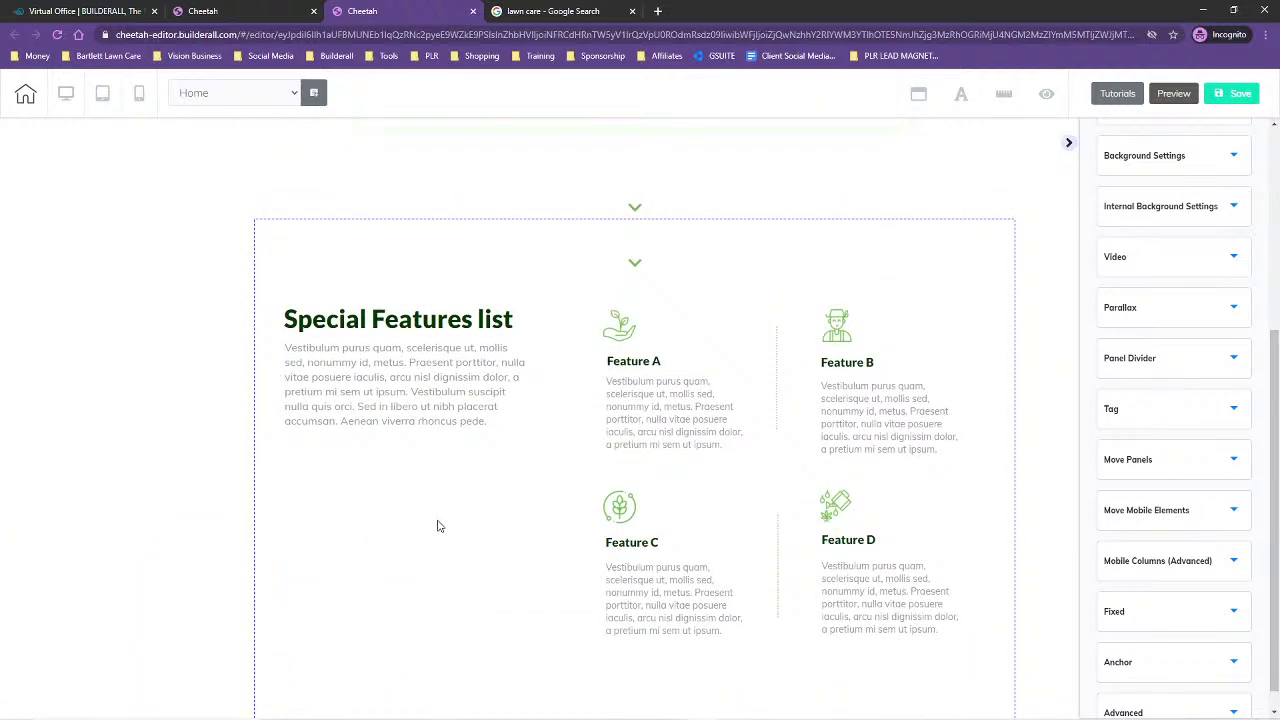
pyautogui.scroll(1, 184, 578)
pyautogui.scroll(-5, 184, 578)
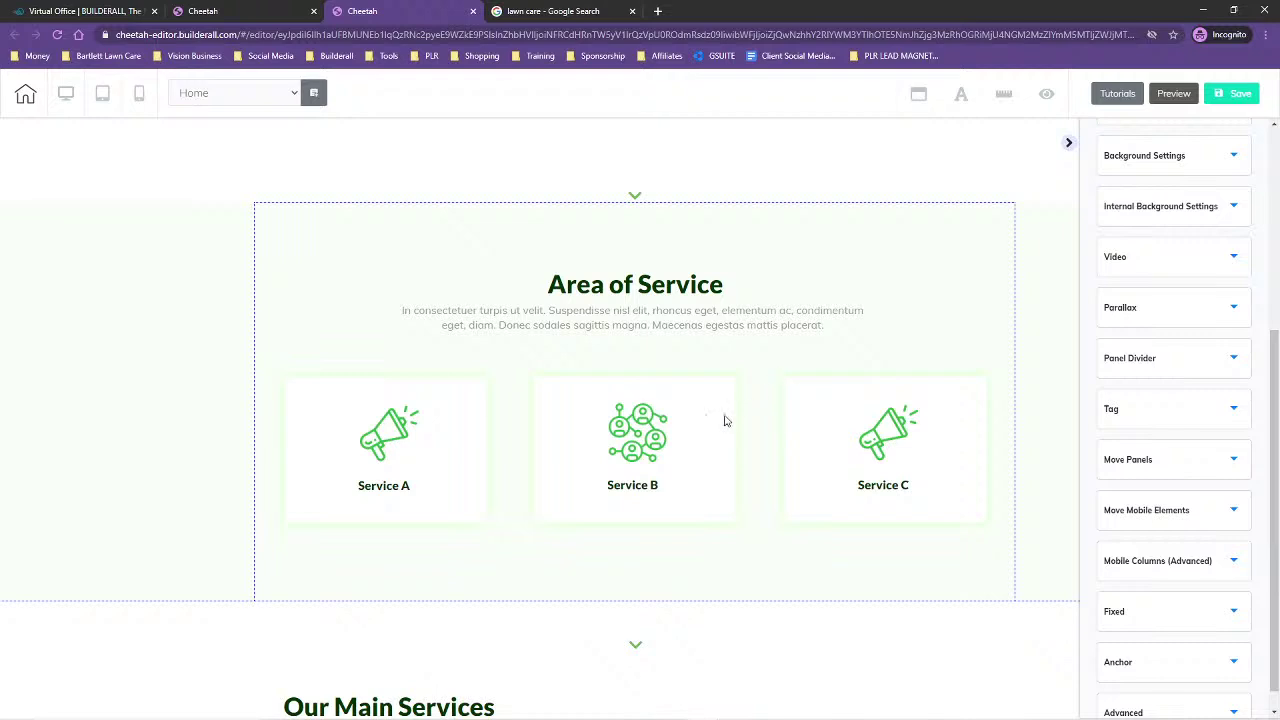
pyautogui.scroll(3, 286, 474)
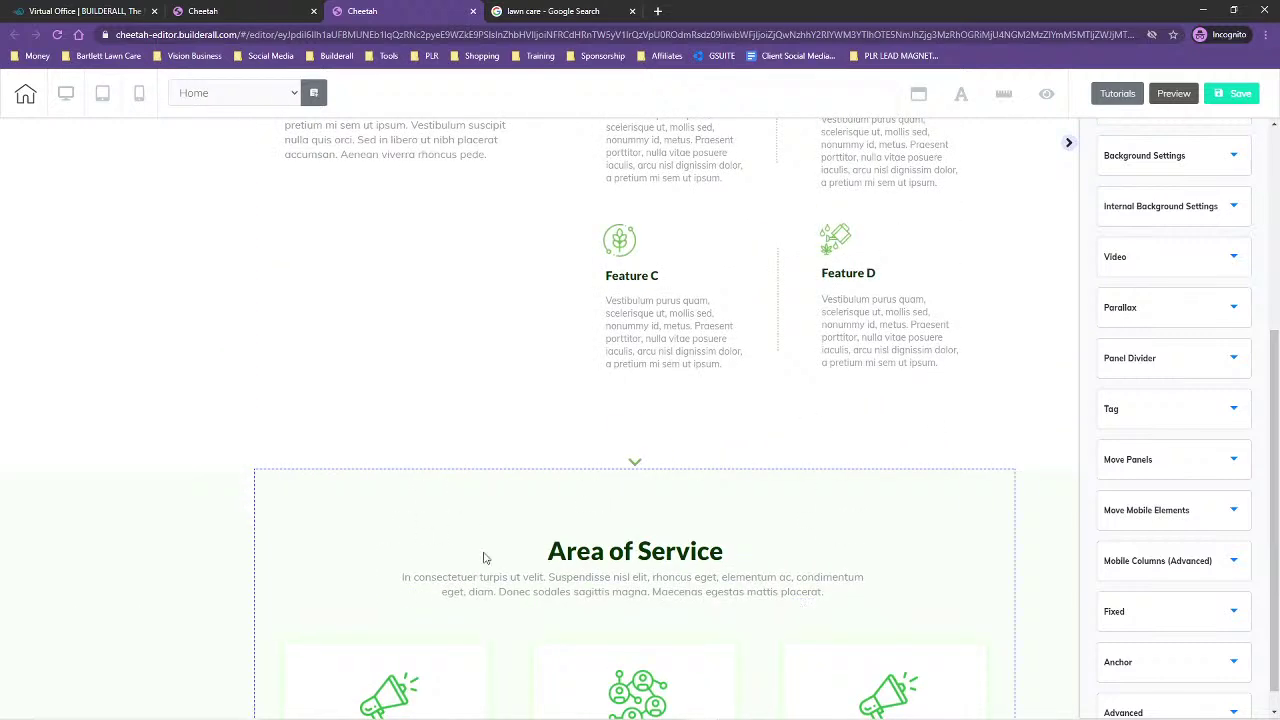
pyautogui.scroll(-2, 374, 529)
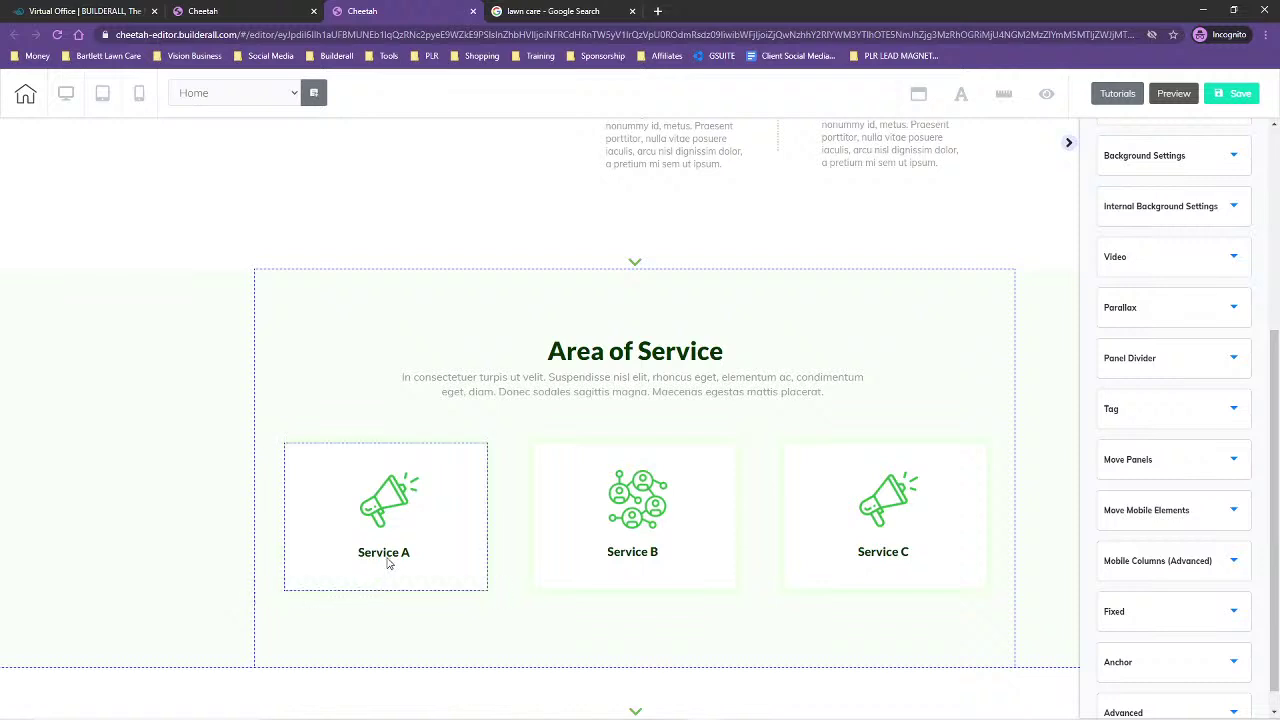
pyautogui.click(237, 8)
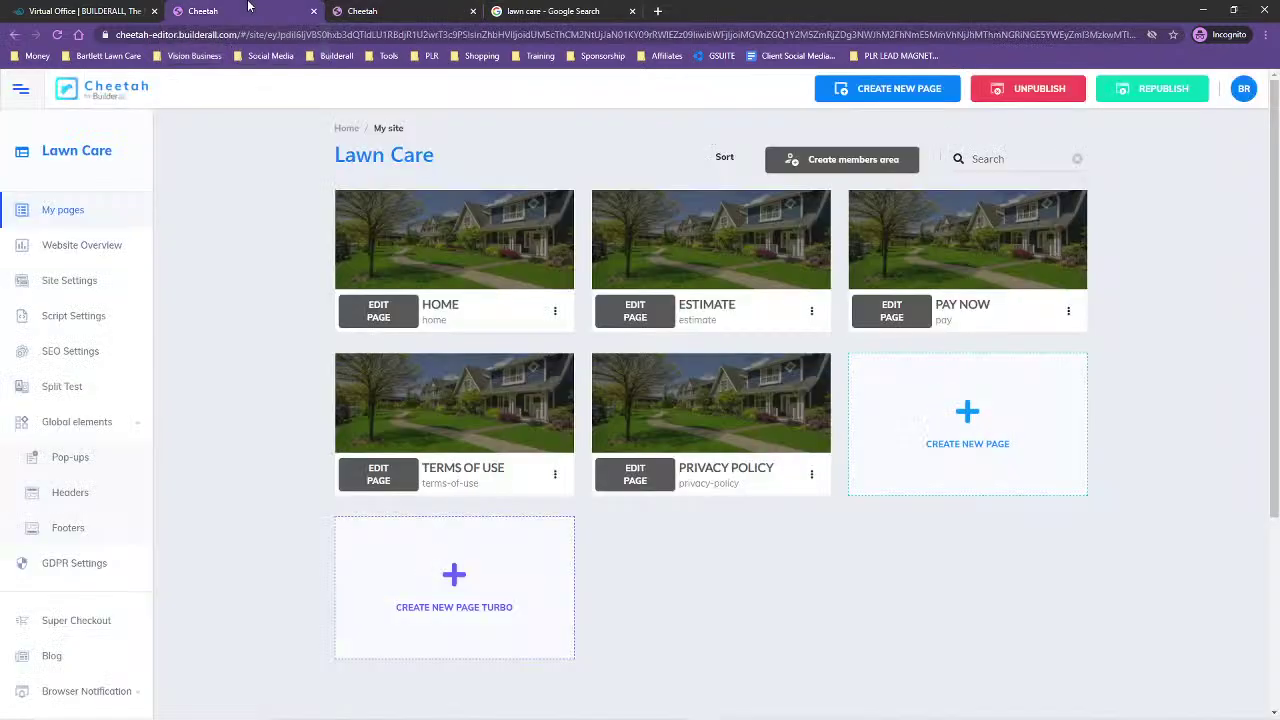
# - View the published Estimate page of the Lawn Care site and copy its web address
pyautogui.click(811, 311)
pyautogui.click(777, 375)
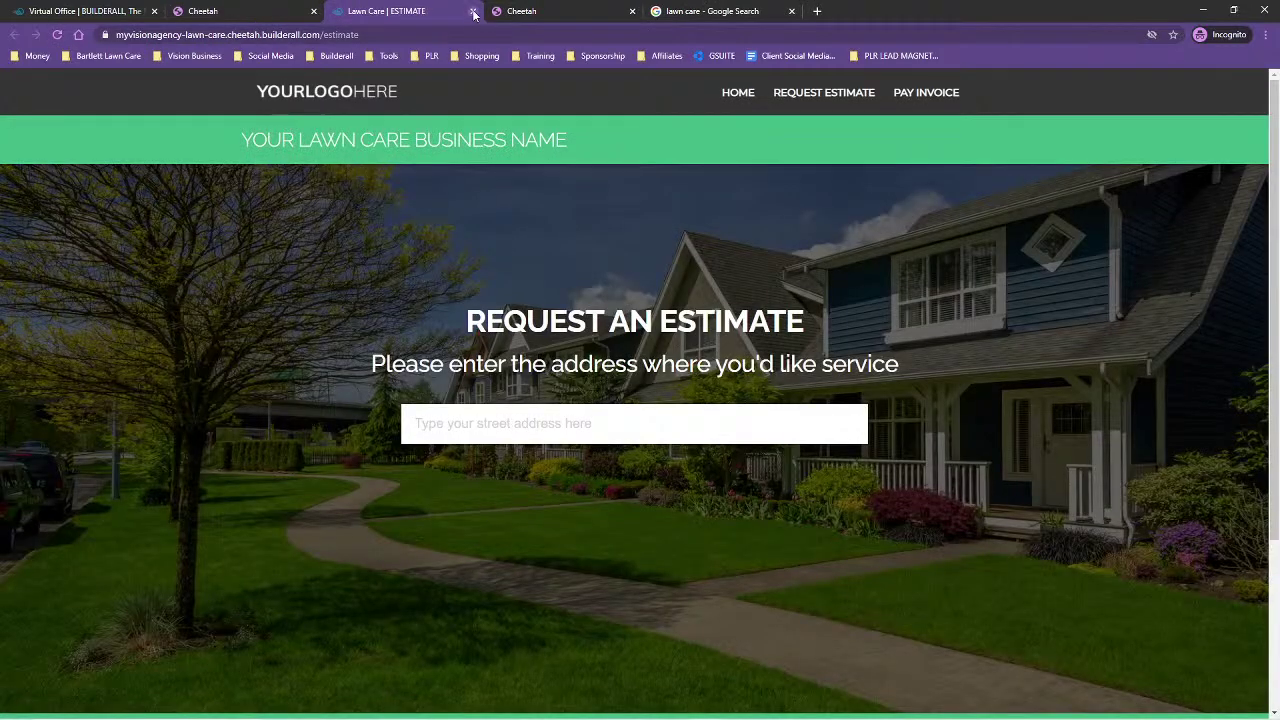
pyautogui.click(451, 427)
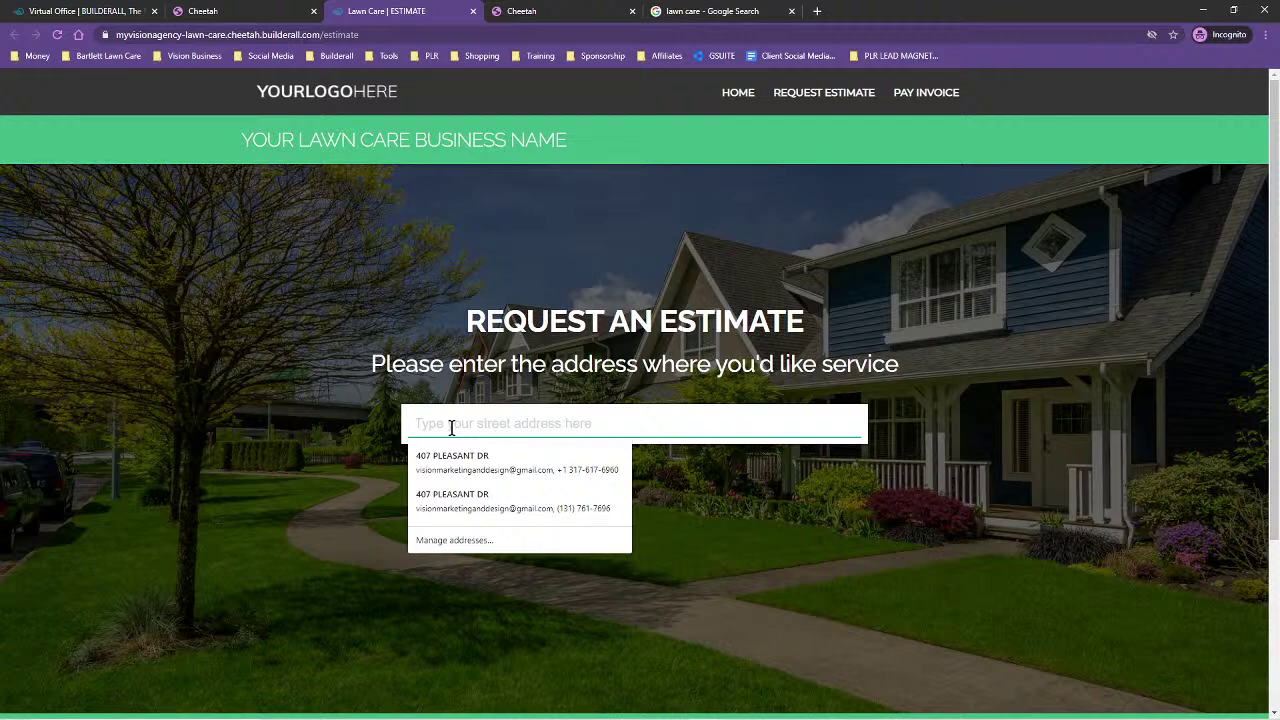
pyautogui.click(485, 35)
pyautogui.hotkey('ctrl', 'c')
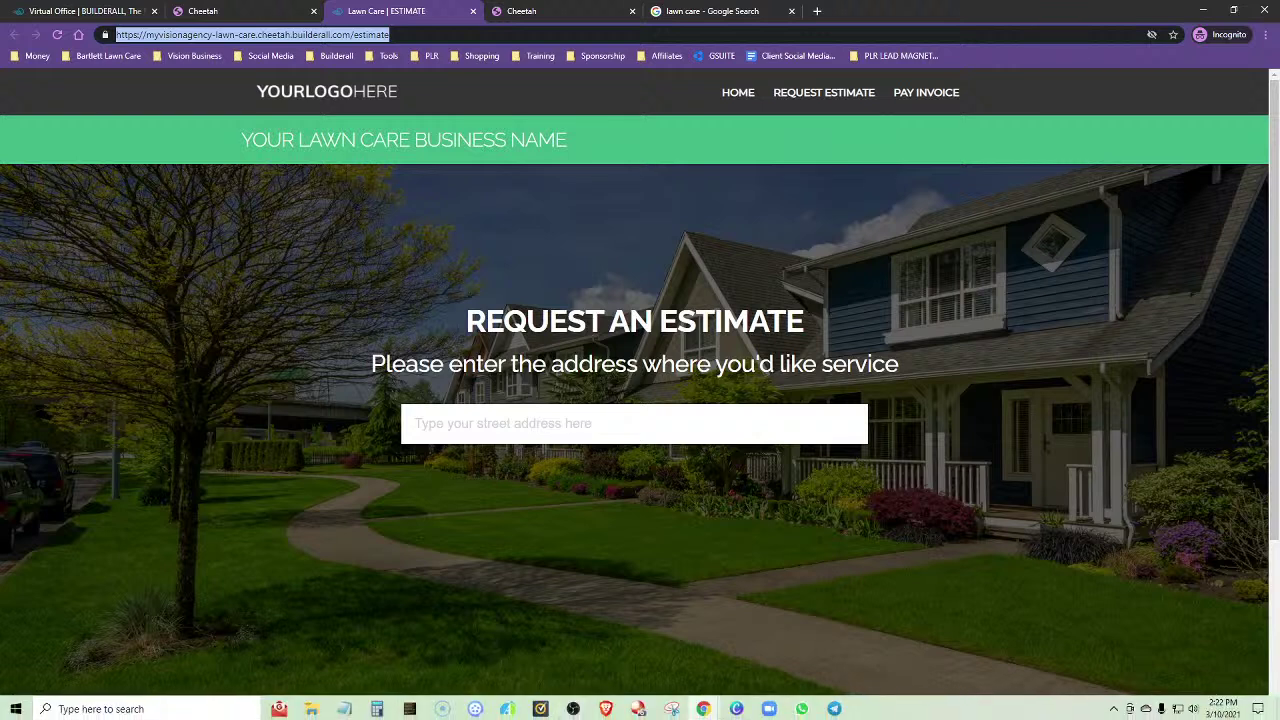
# - Load the copied Estimate page address in a new, maximized regular browser window outside Incognito mode
pyautogui.moveTo(668, 713)
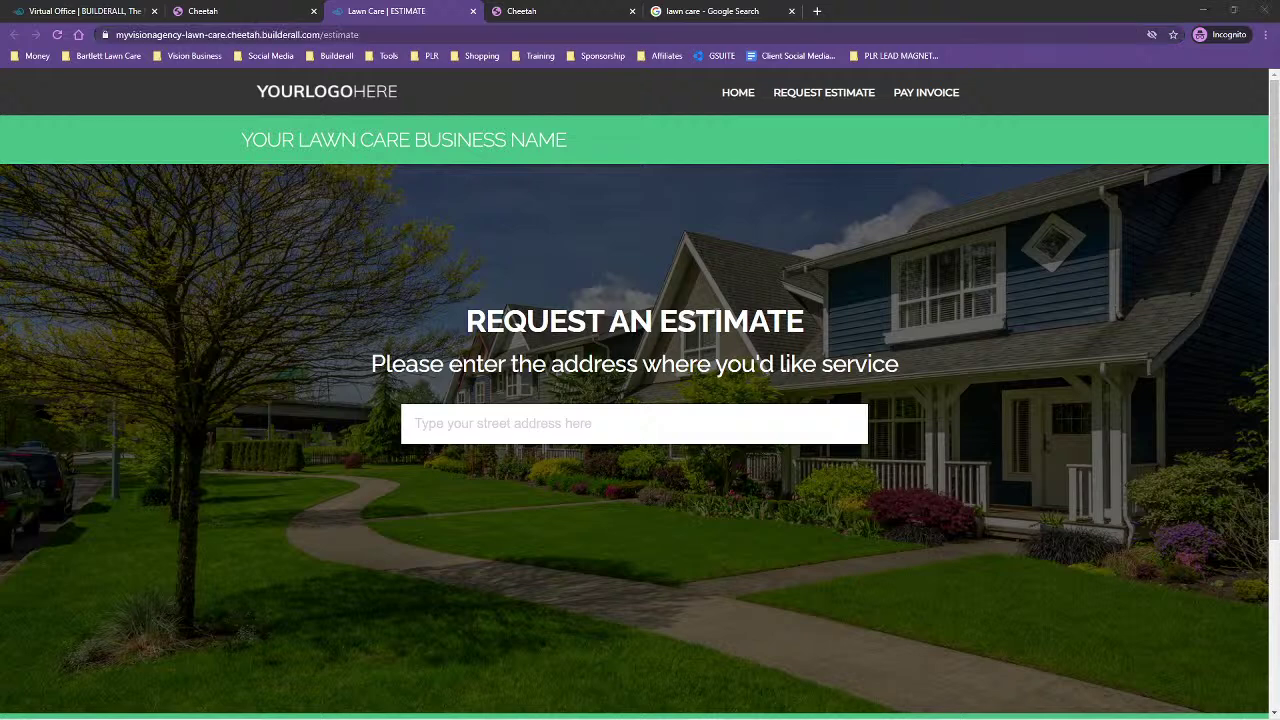
pyautogui.moveTo(1279, 177); pyautogui.dragTo(385, 86)
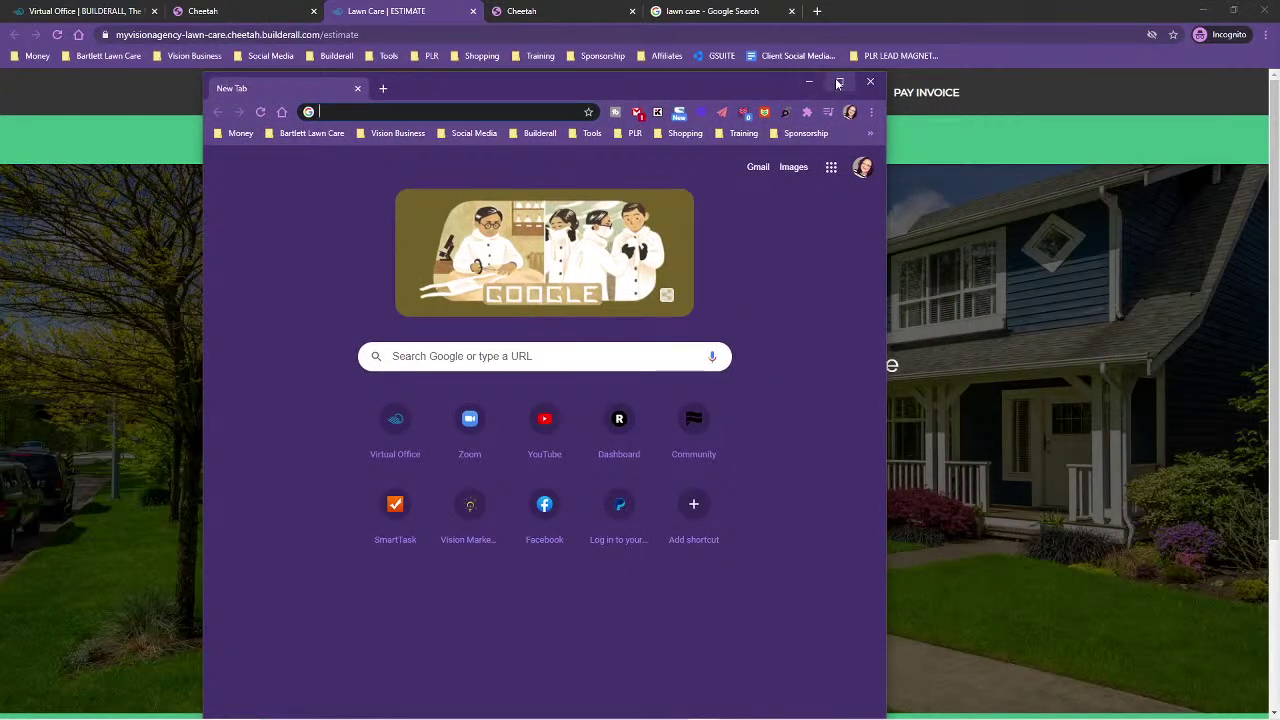
pyautogui.click(838, 82)
pyautogui.hotkey('ctrl', 'v')
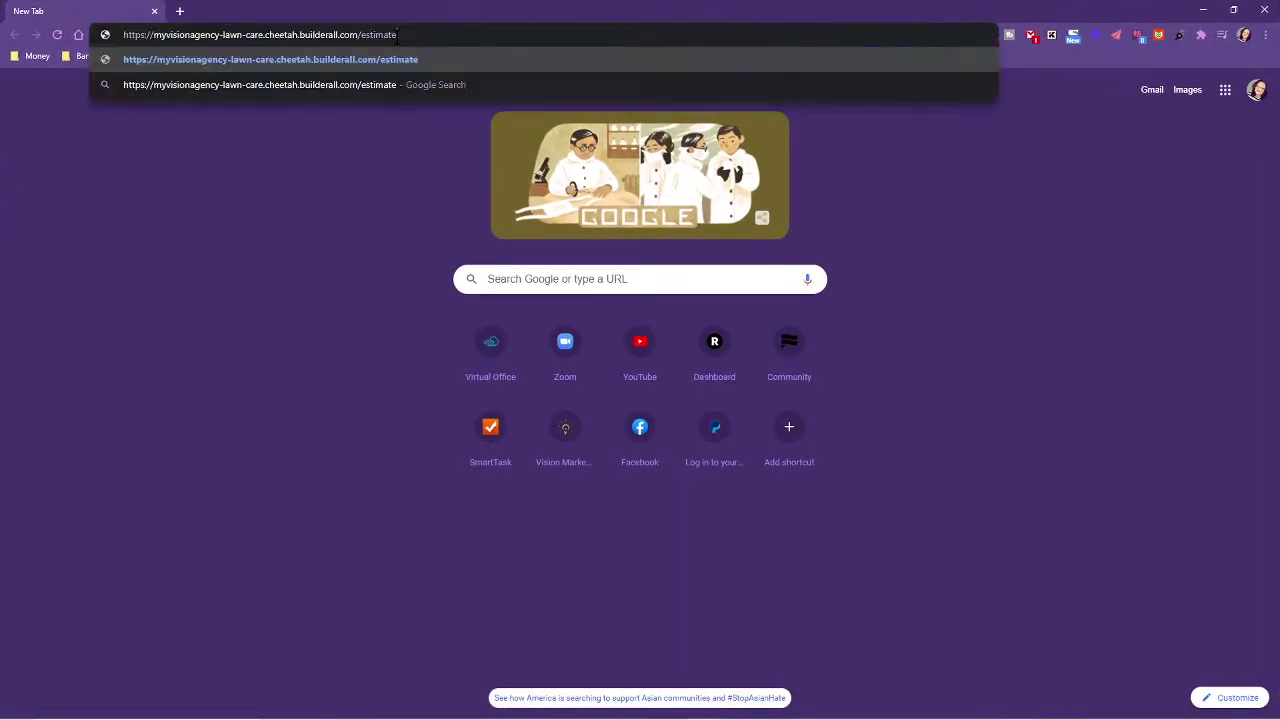
pyautogui.press('Return')
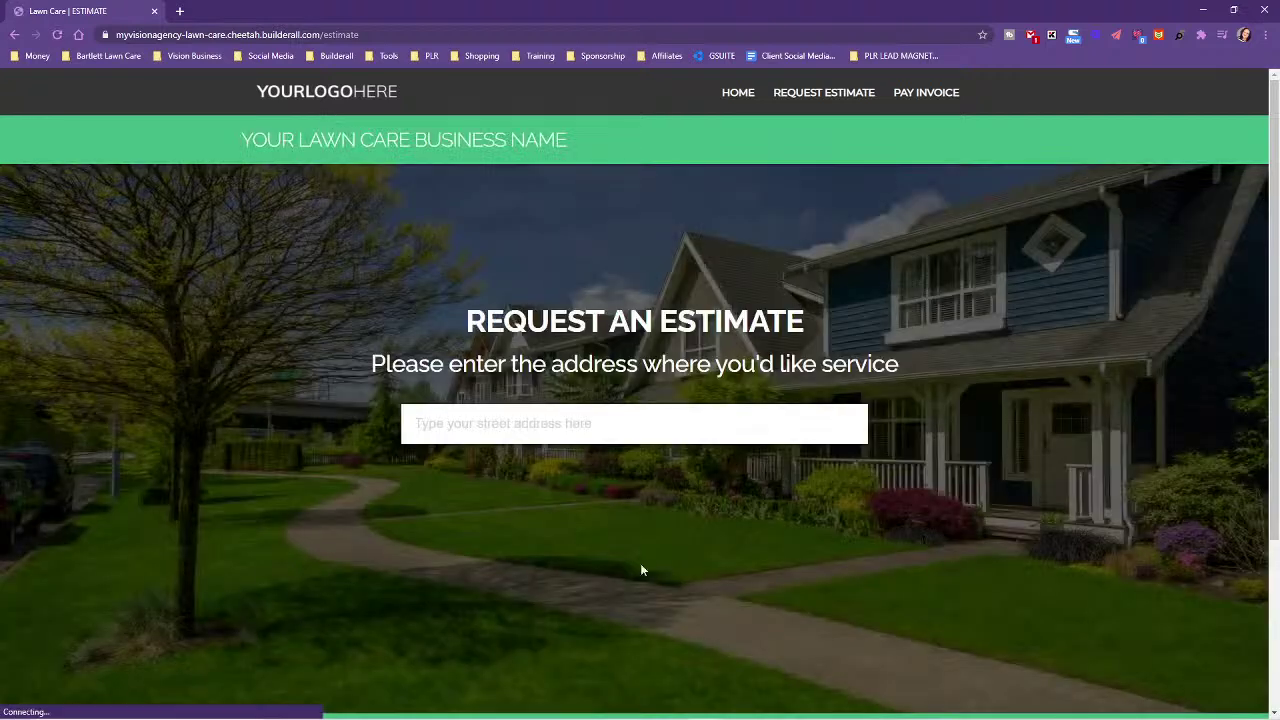
# - Fill in the street address on the estimate request form and choose the first suggested match
pyautogui.click(526, 426)
pyautogui.click(474, 457)
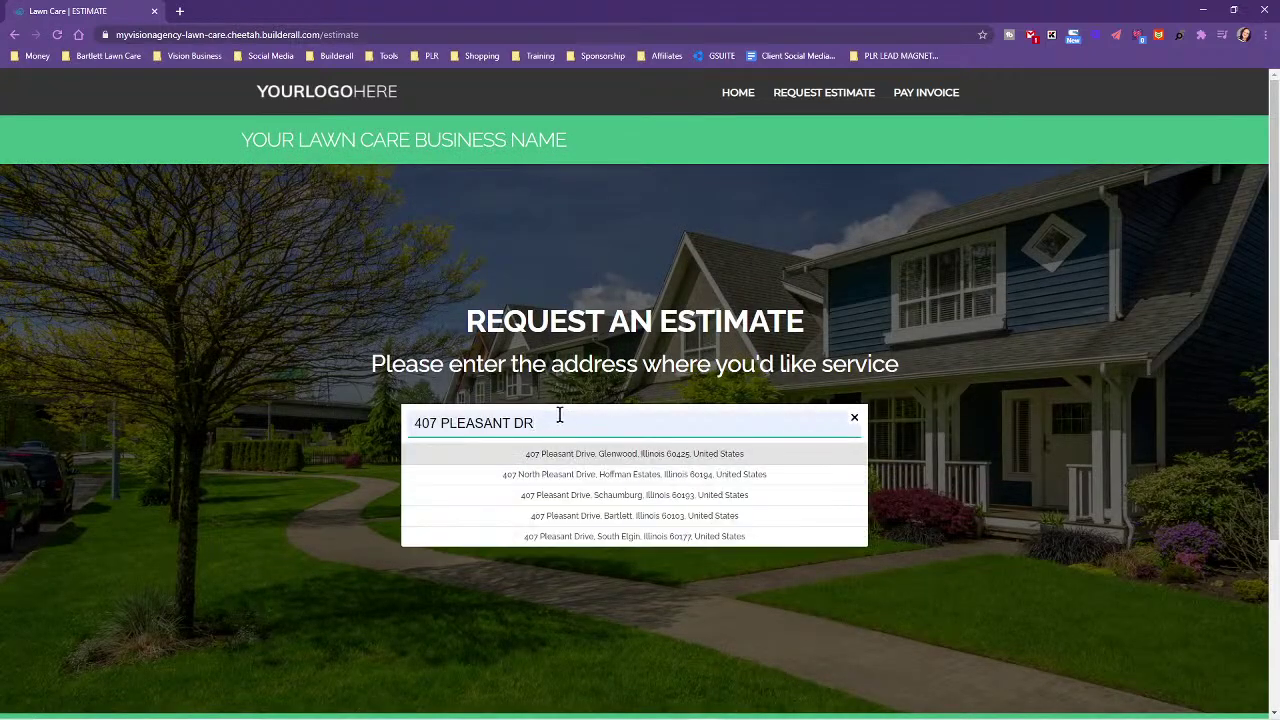
pyautogui.click(646, 450)
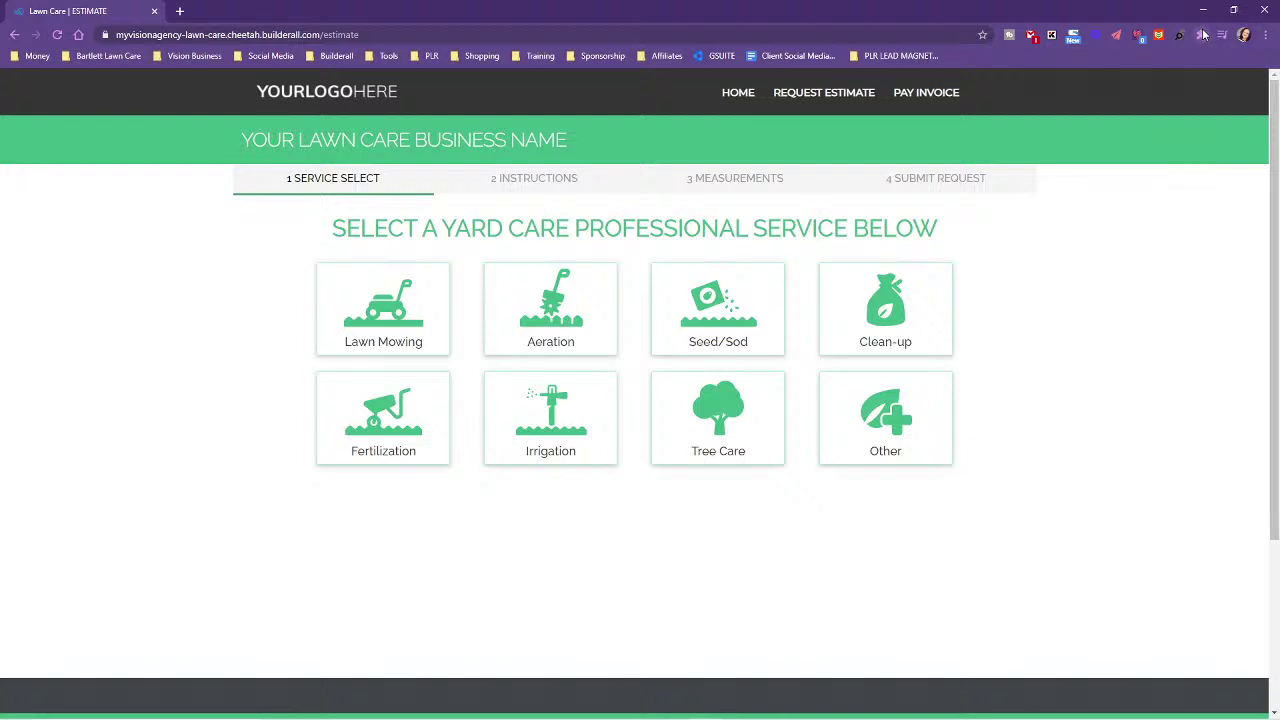
# - List the page's images with the Gallerify extension and start downloading the lawn mower icon
pyautogui.click(1160, 37)
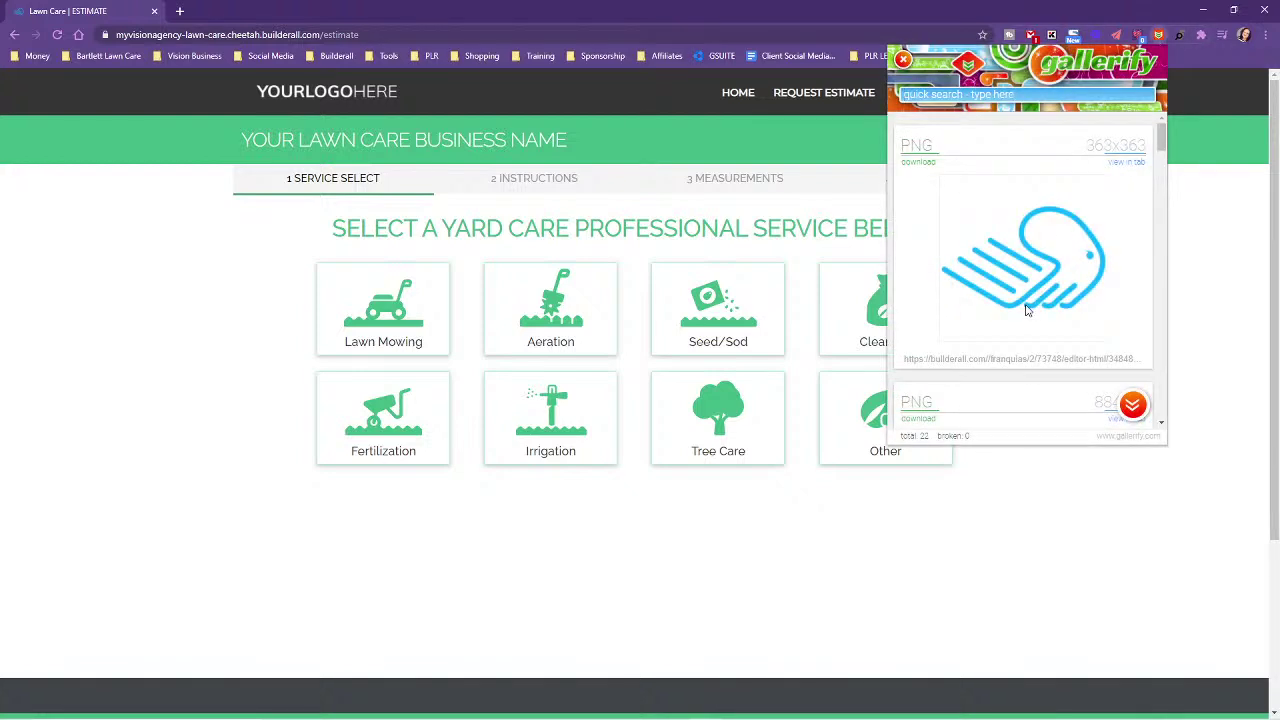
pyautogui.scroll(-3, 1015, 298)
pyautogui.scroll(-8, 1012, 293)
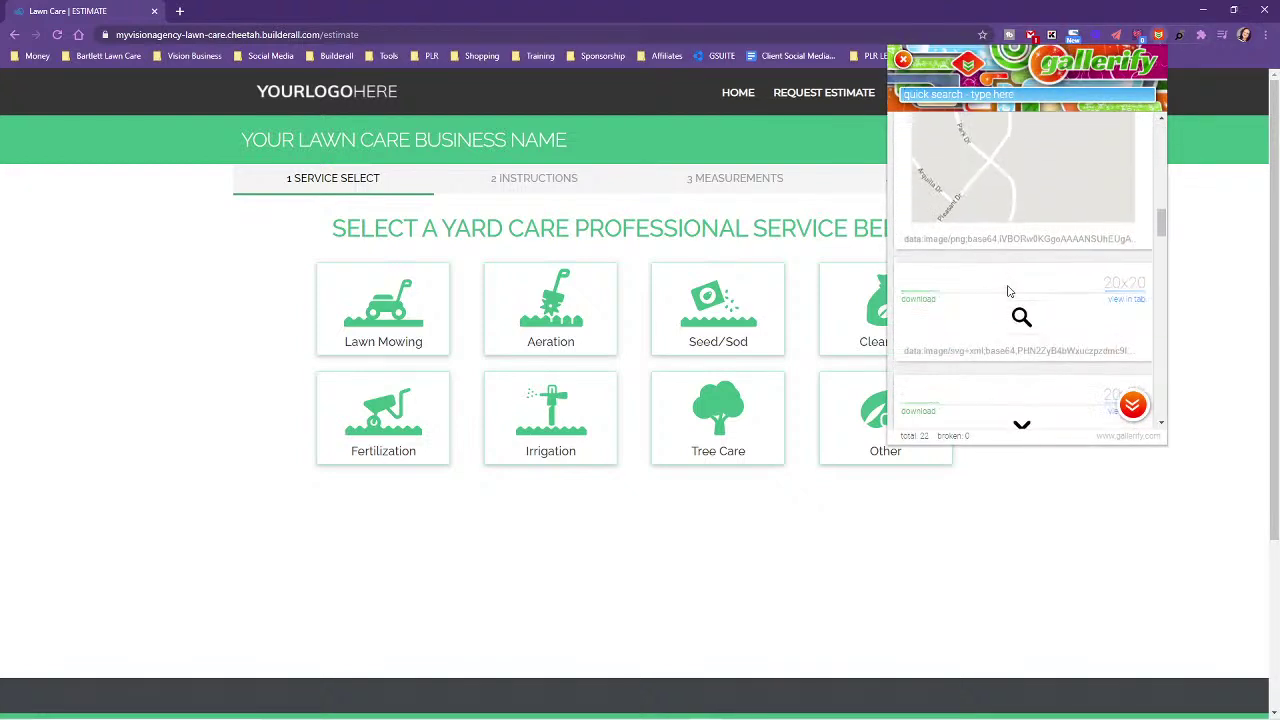
pyautogui.scroll(-3, 1007, 290)
pyautogui.click(906, 164)
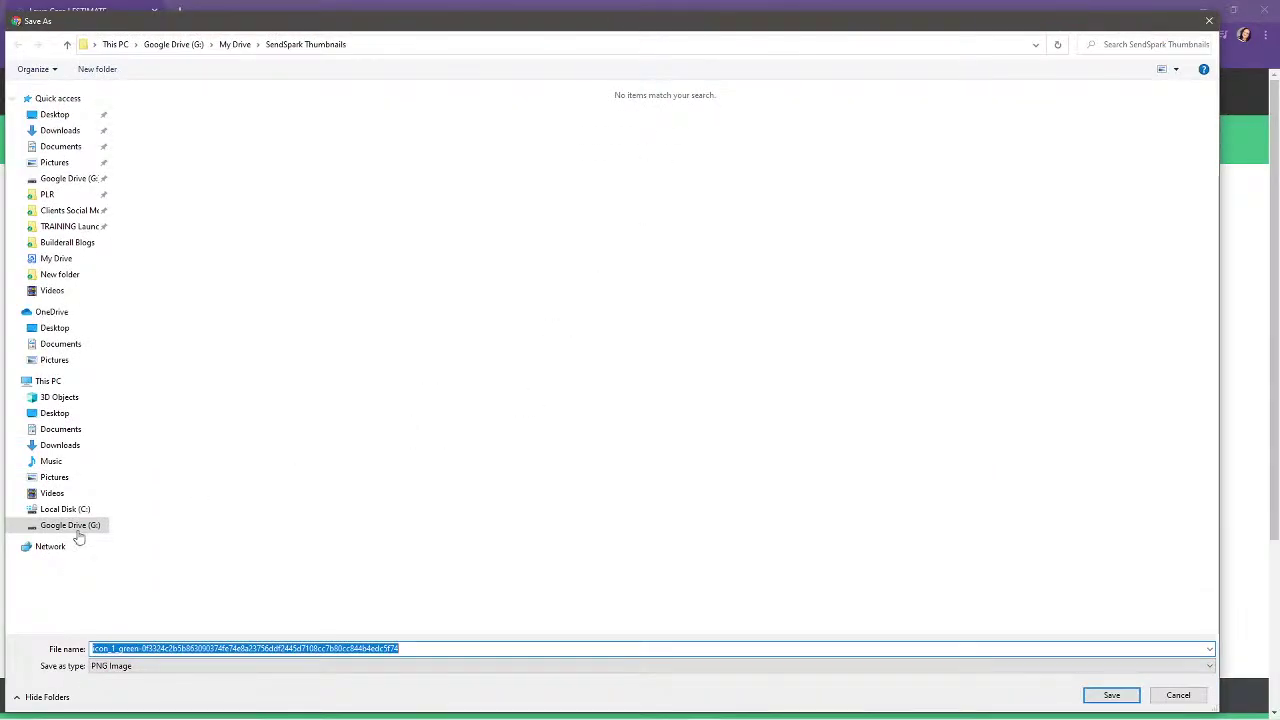
# - Find the Lawn Care Template folder in My Drive by searching for LAWN CARE, and save the mower icon there as "lAWN MOWING ICON"
pyautogui.click(52, 259)
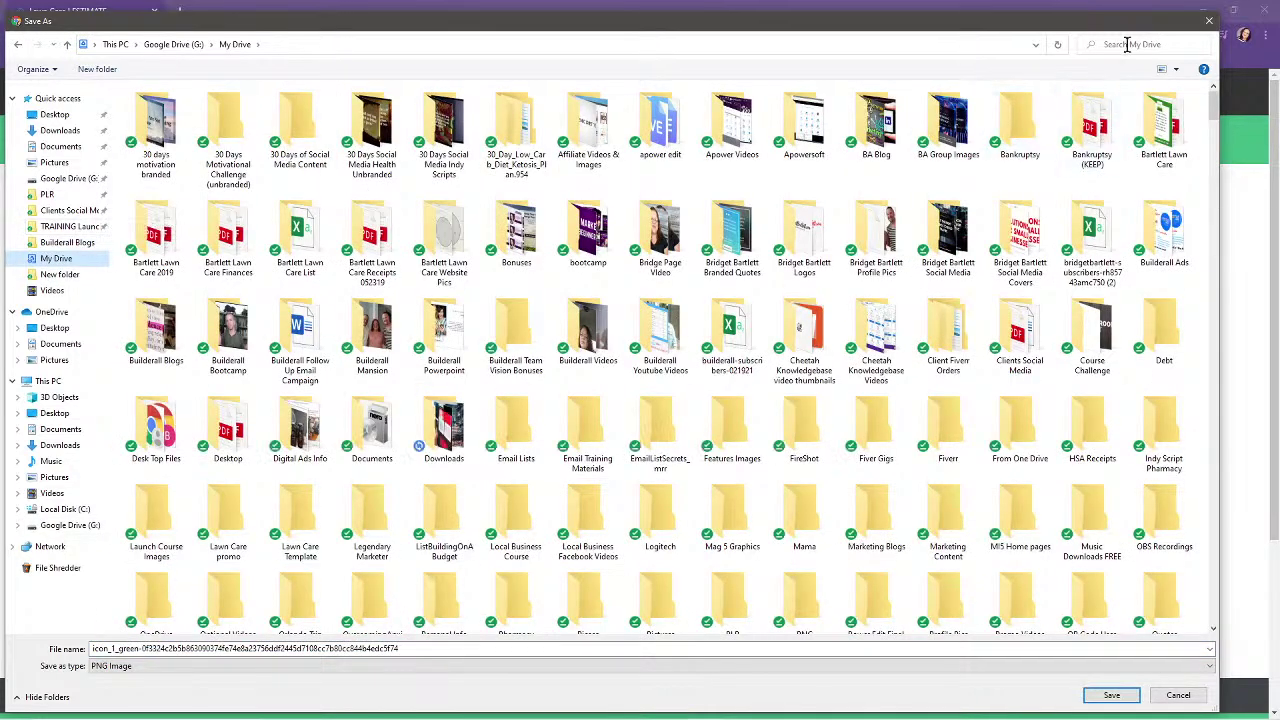
pyautogui.click(1131, 46)
pyautogui.write('LAWN CARE')
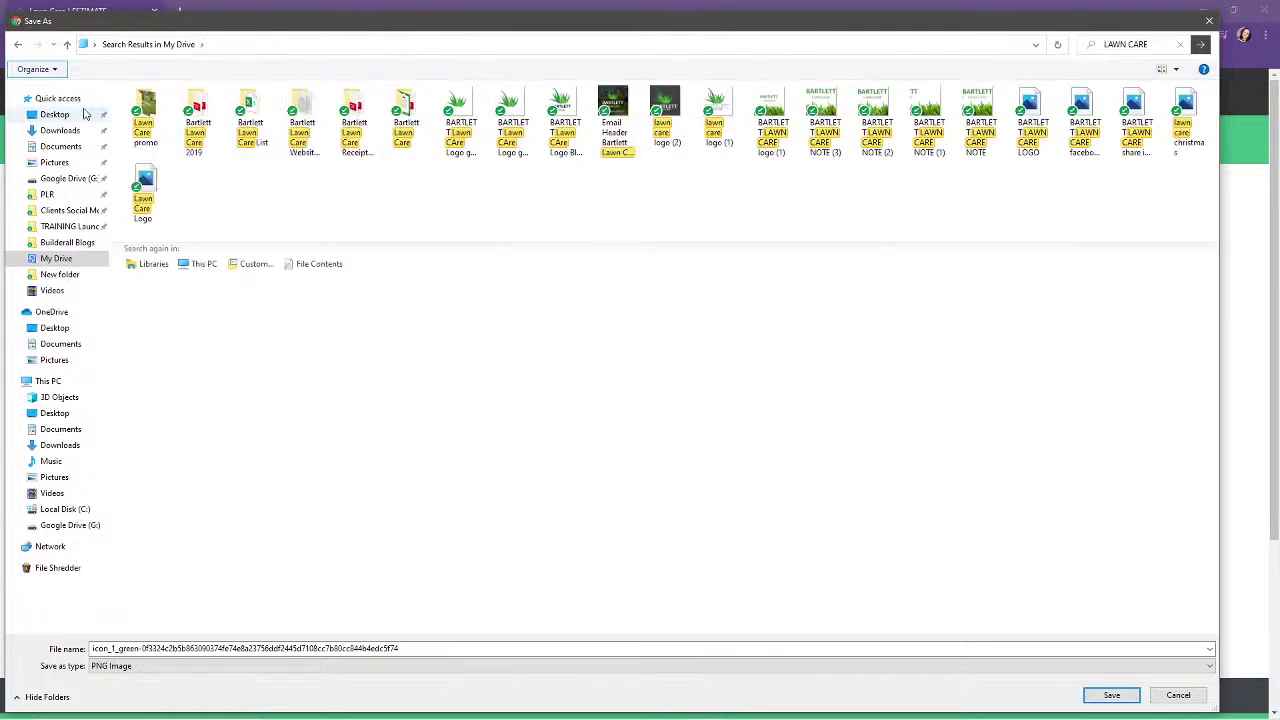
pyautogui.doubleClick(152, 125)
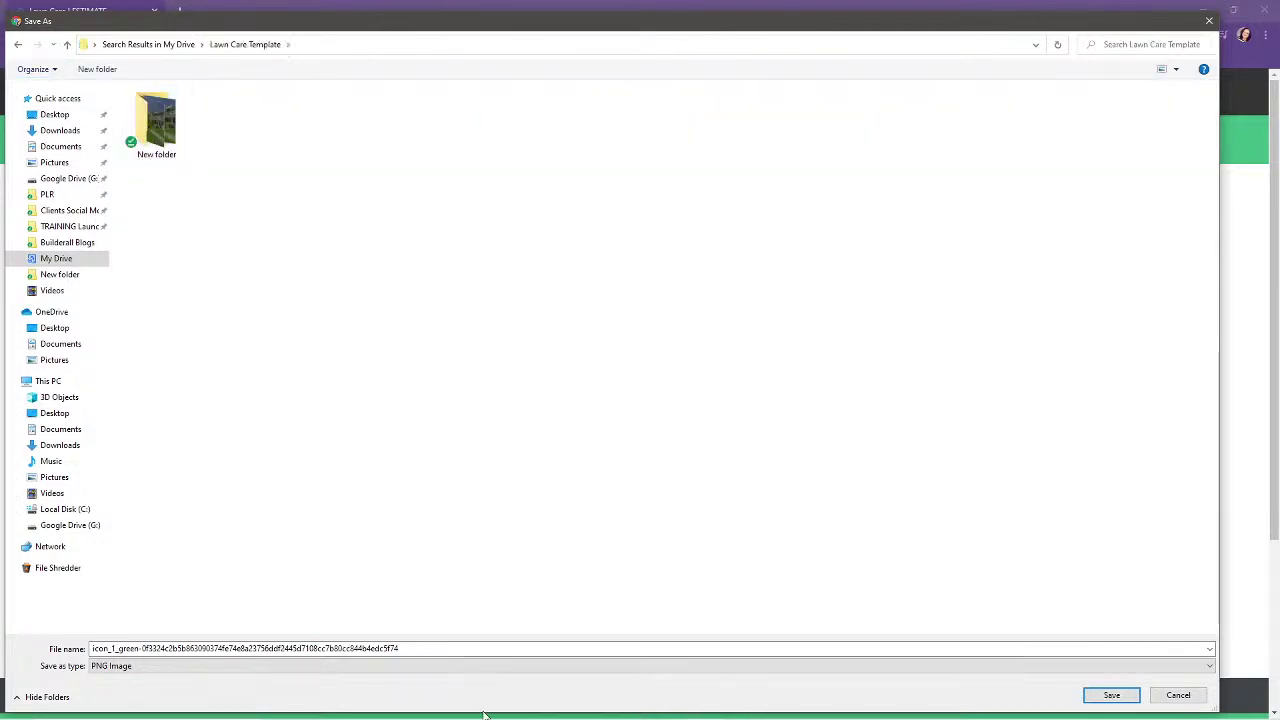
pyautogui.click(457, 649)
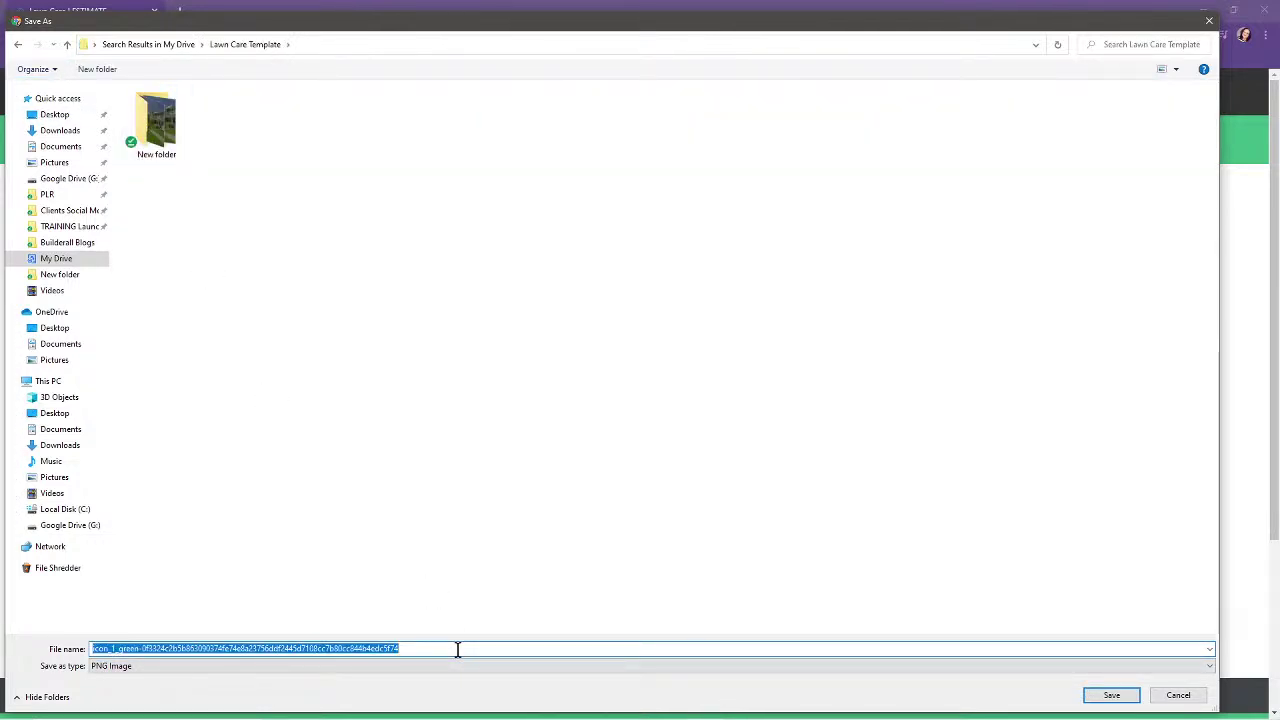
pyautogui.write('lAWN MOWING ICON')
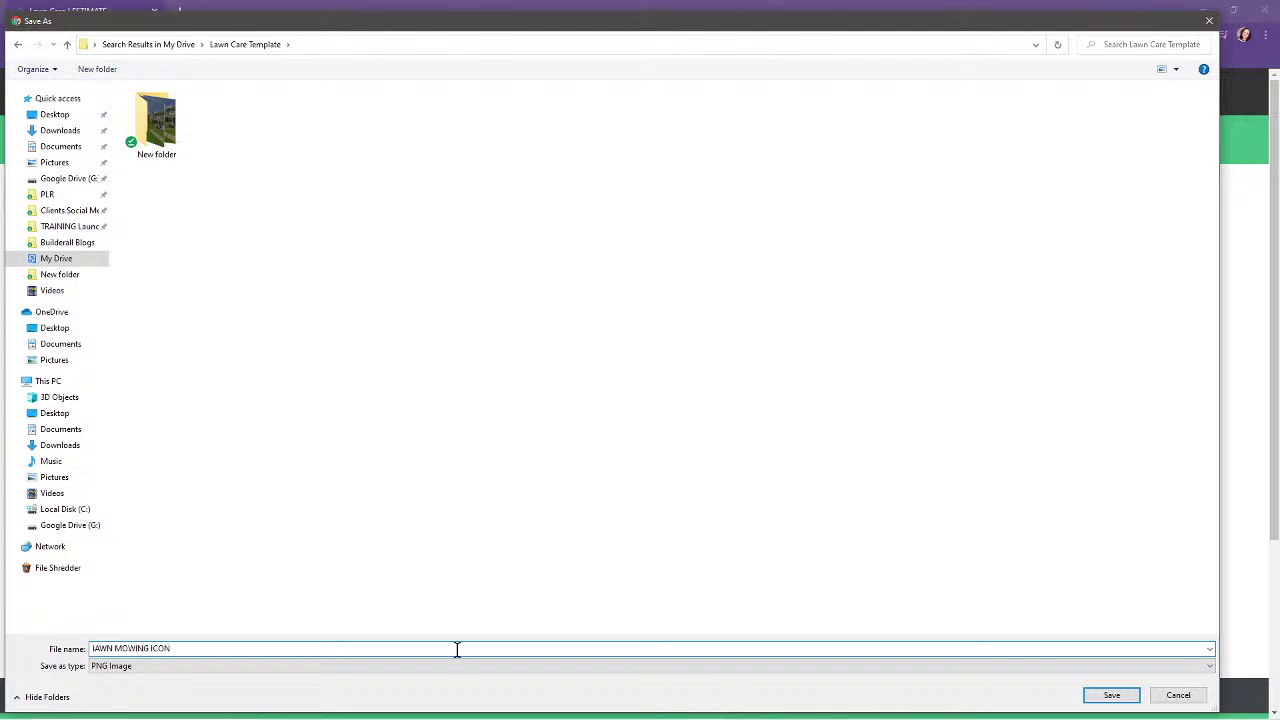
pyautogui.click(1090, 698)
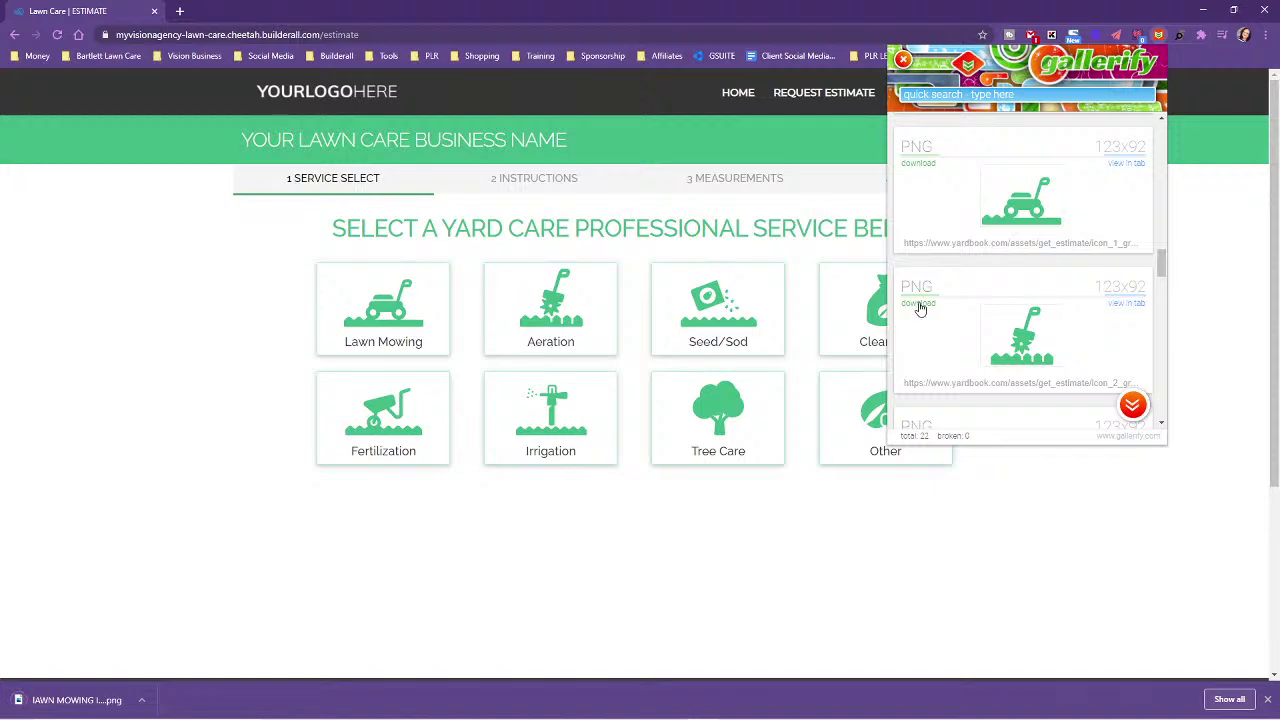
# - Download the aeration icon into the Lawn Care Template folder under the file name "aEROATION"
pyautogui.click(918, 304)
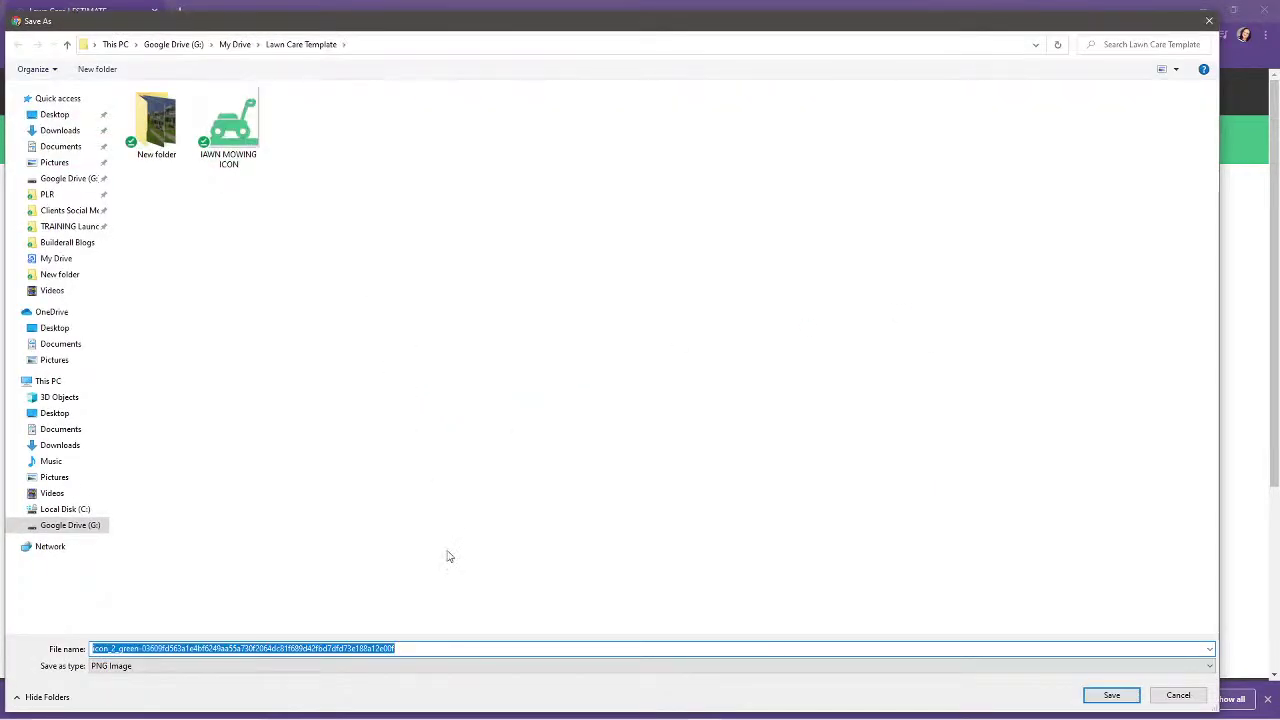
pyautogui.write('aERO')
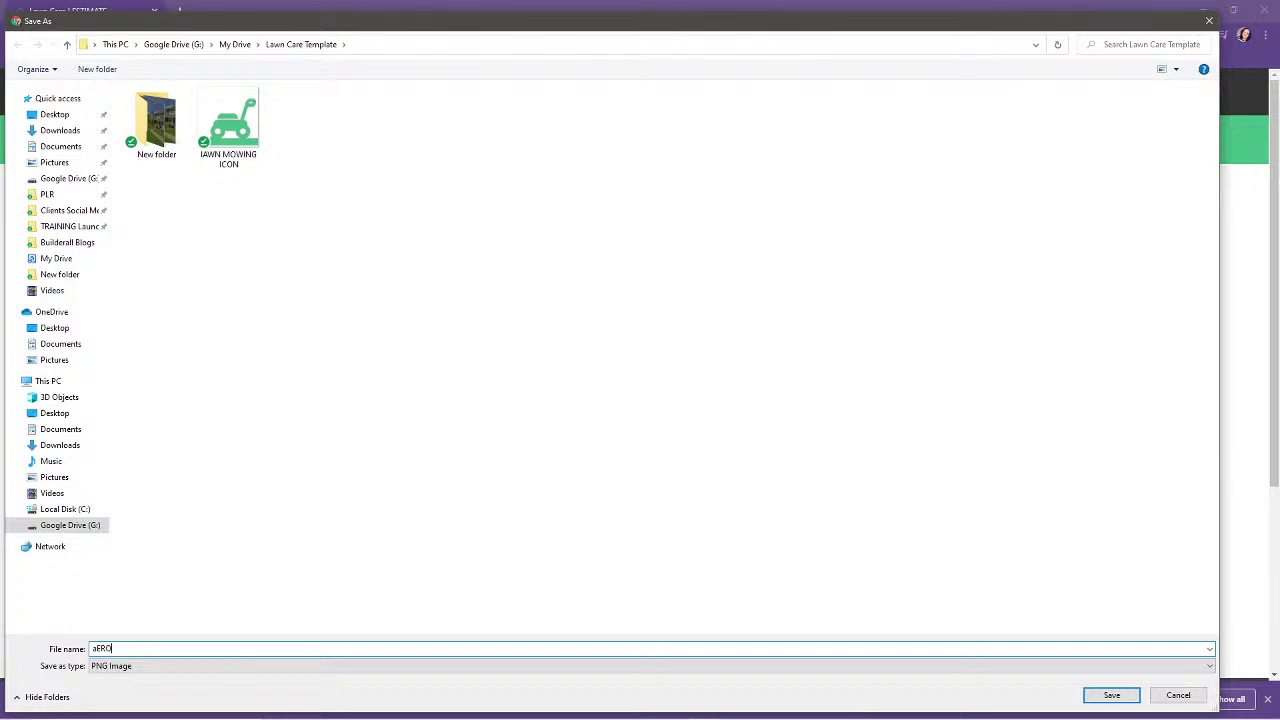
pyautogui.write('ATION')
pyautogui.click(1111, 695)
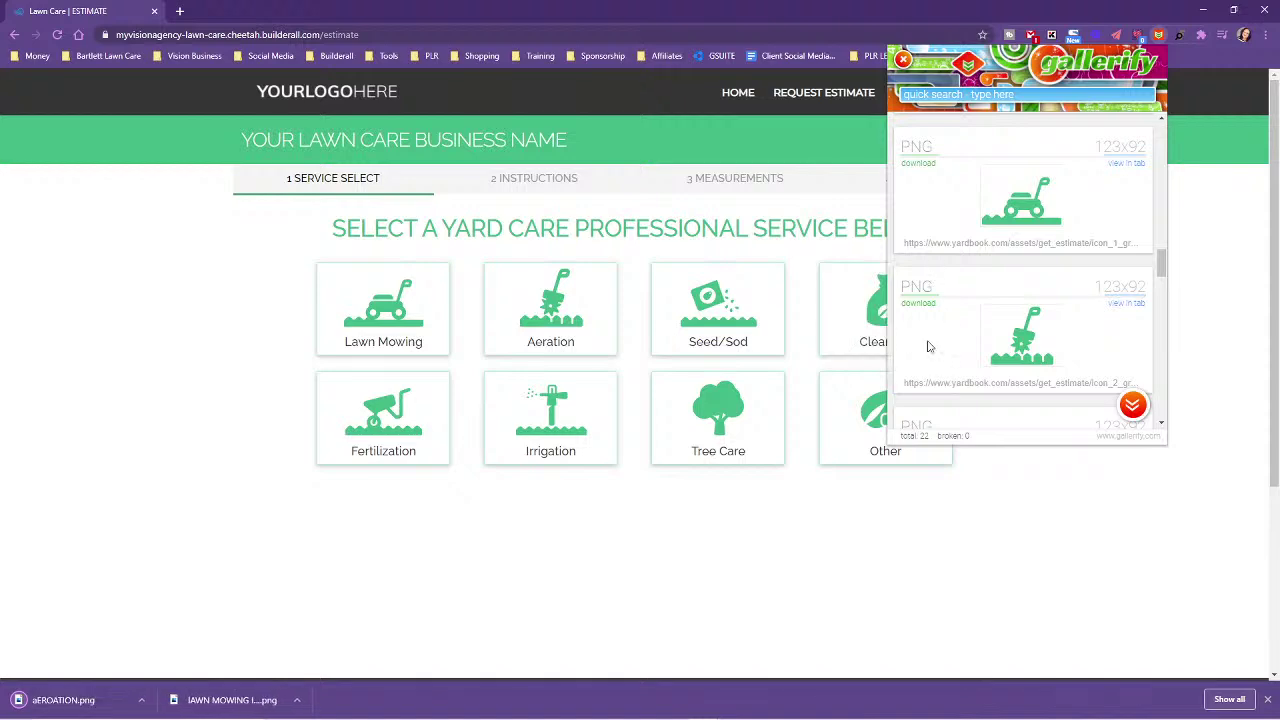
# - Download the Seed/Sod icon into the Lawn Care Template folder, using the file name "SEED SOD" without a slash
pyautogui.scroll(-1, 1030, 350)
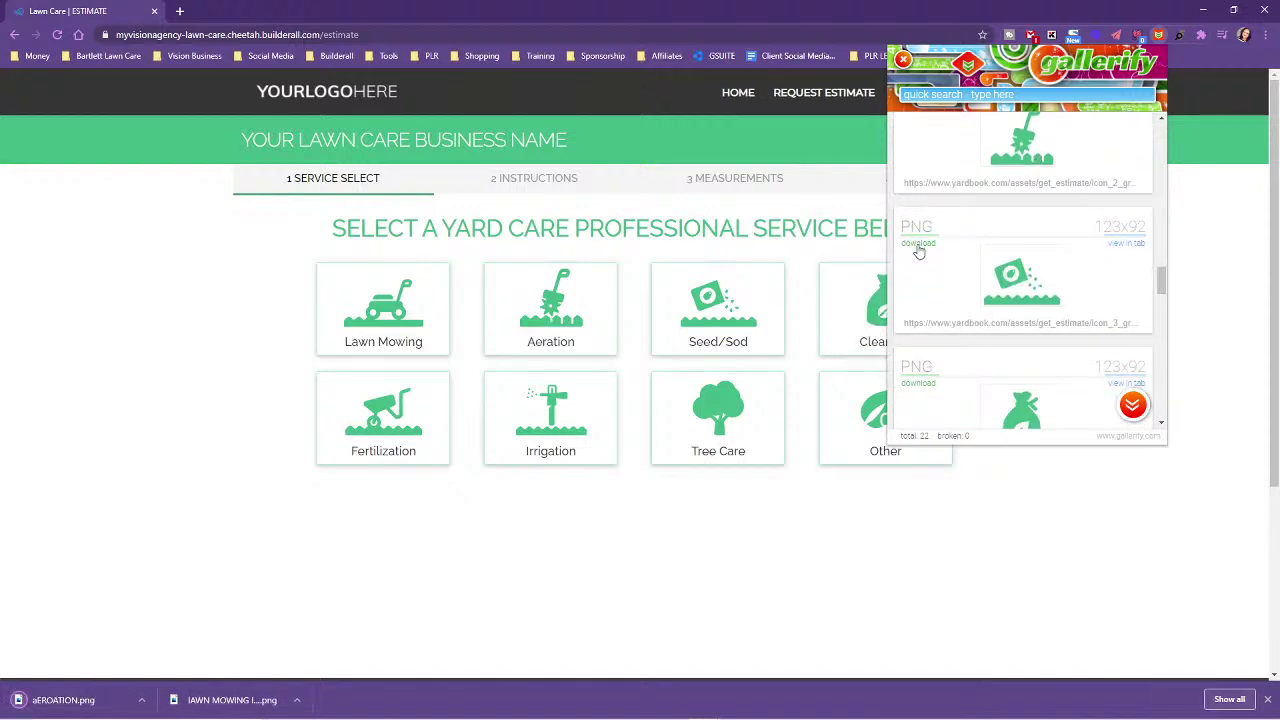
pyautogui.click(954, 333)
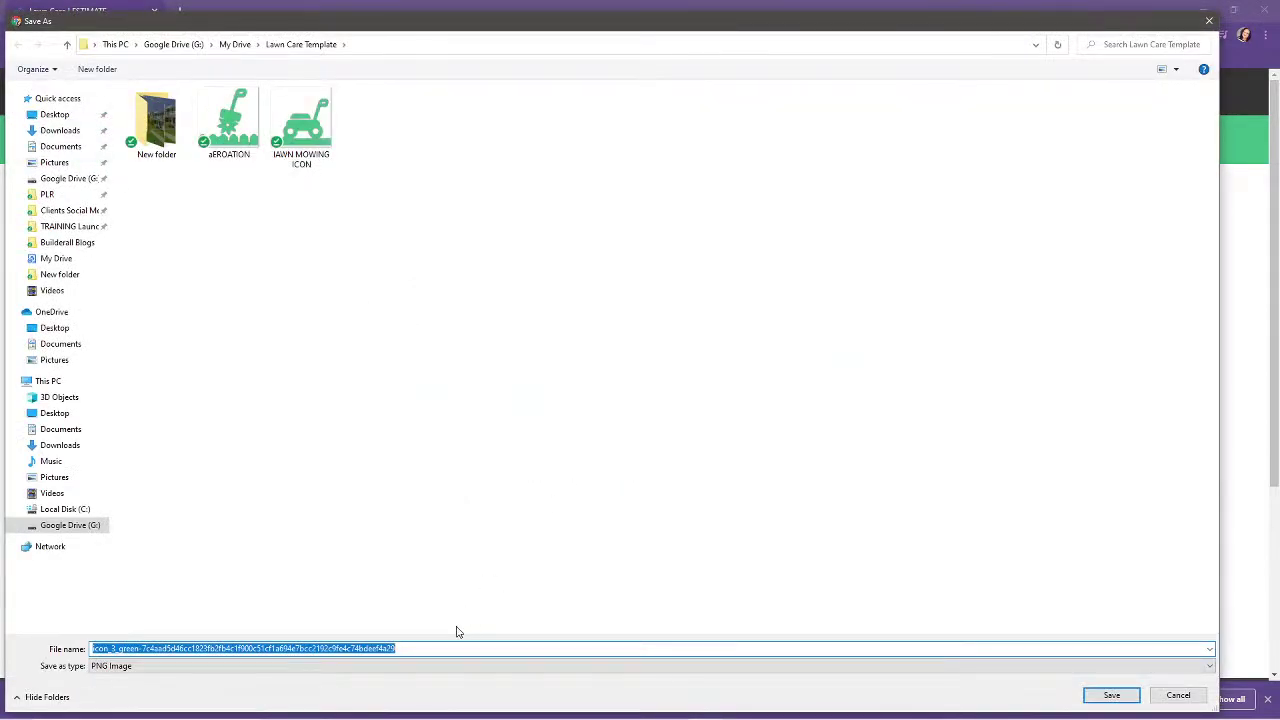
pyautogui.write('SEED/ SOD')
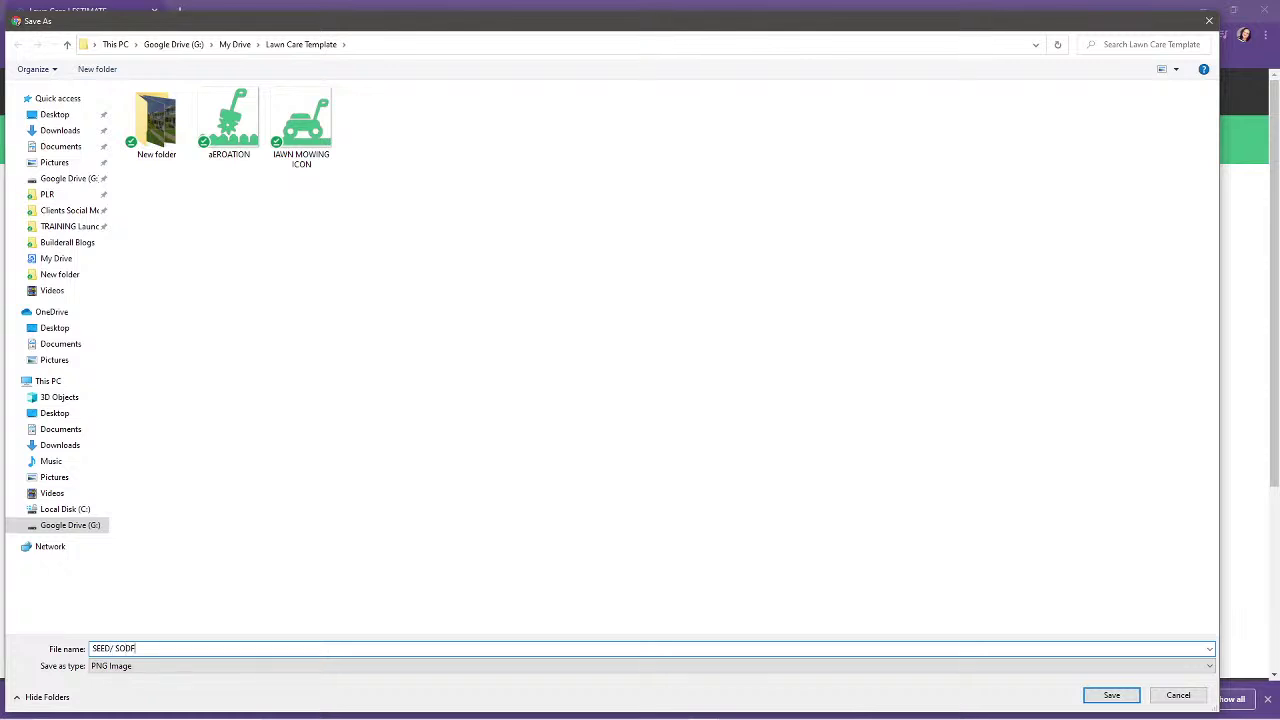
pyautogui.click(1111, 695)
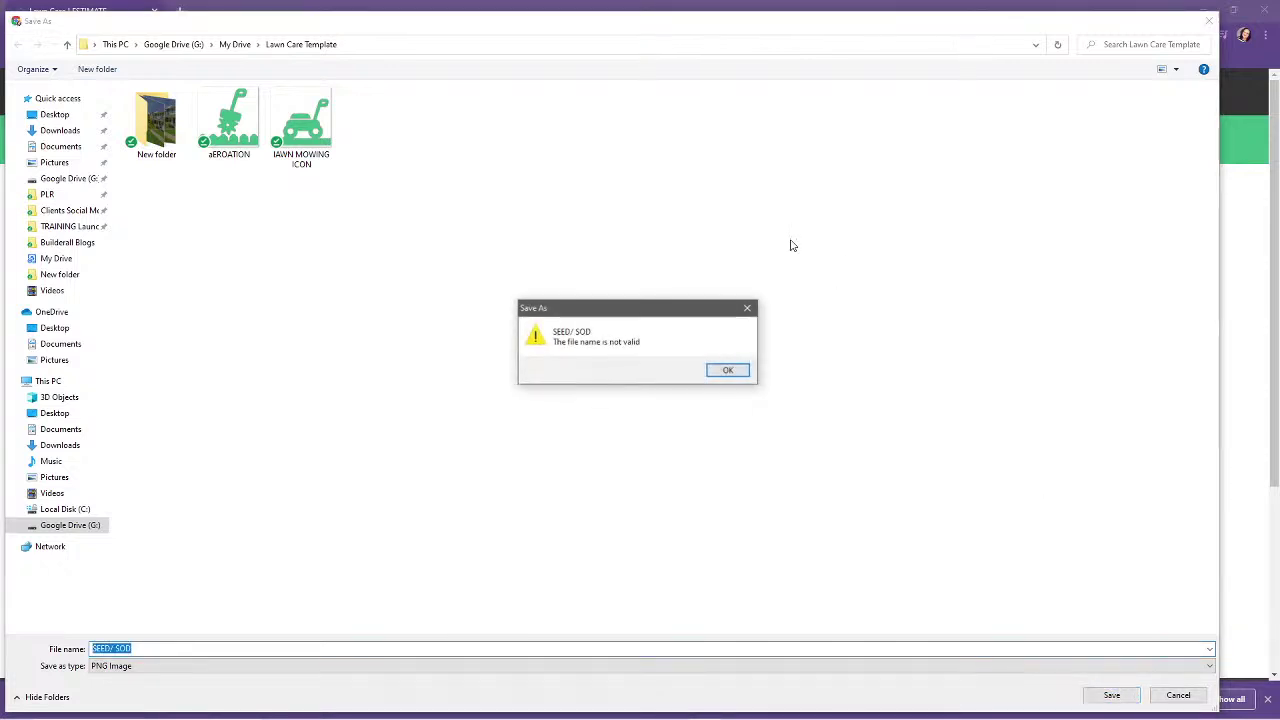
pyautogui.click(729, 371)
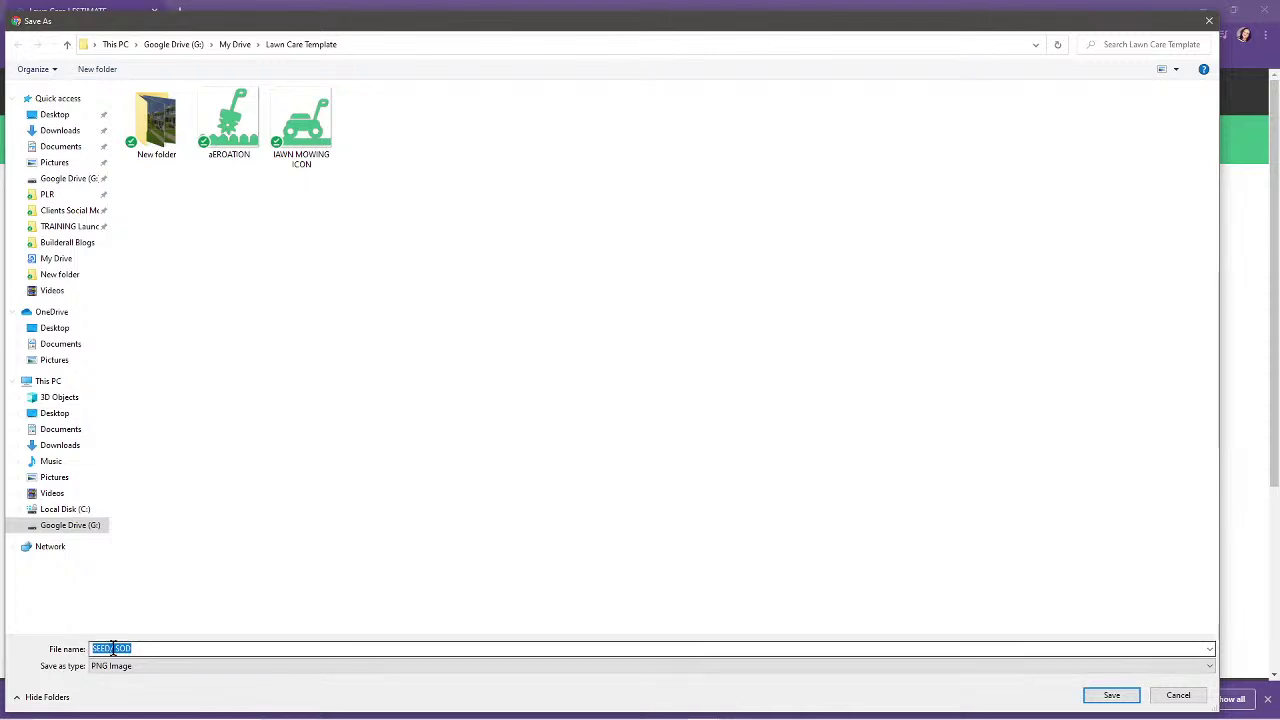
pyautogui.click(114, 648)
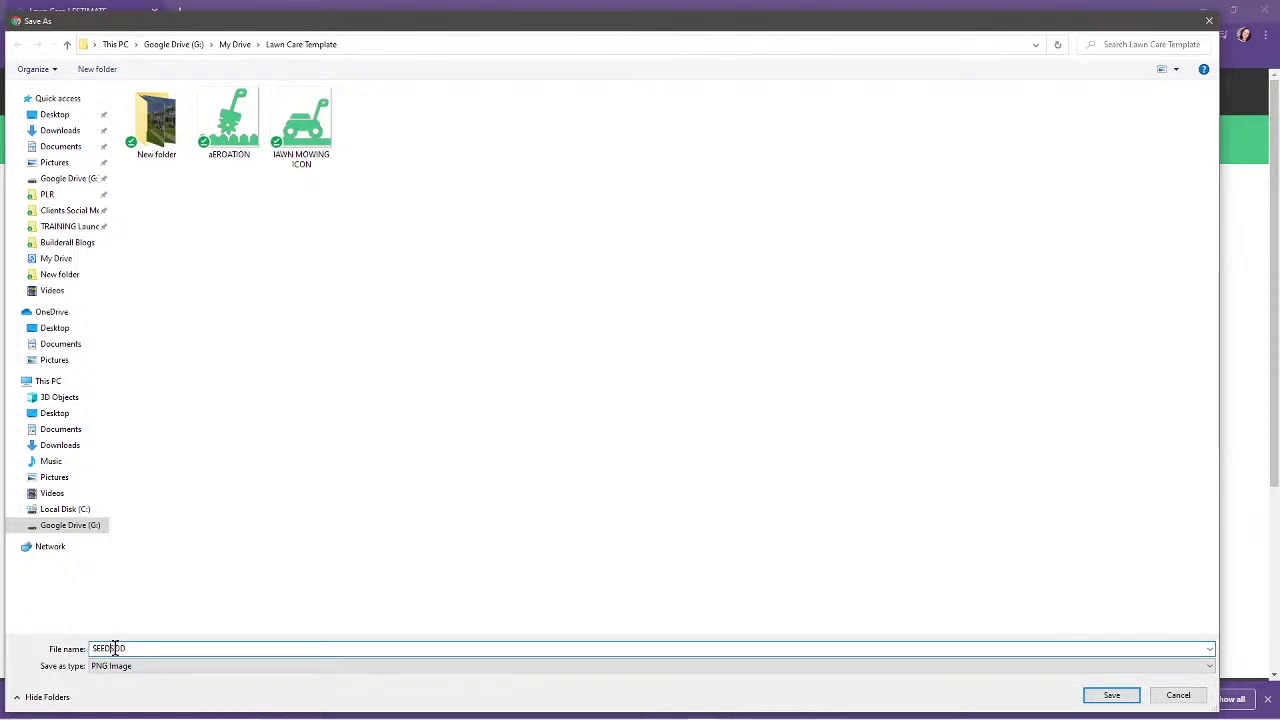
pyautogui.click(1111, 695)
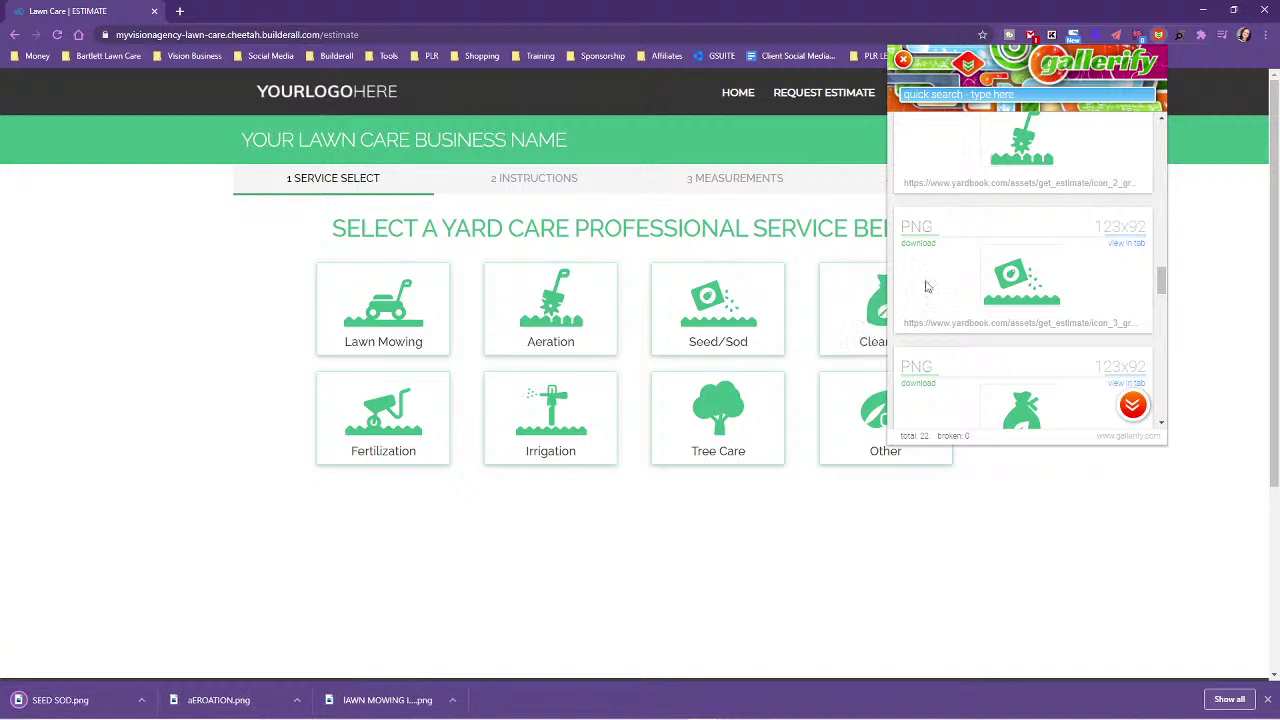
# - Download the clean-up bag icon into the Lawn Care Template folder under the file name "cLEANUP"
pyautogui.scroll(-1, 1034, 350)
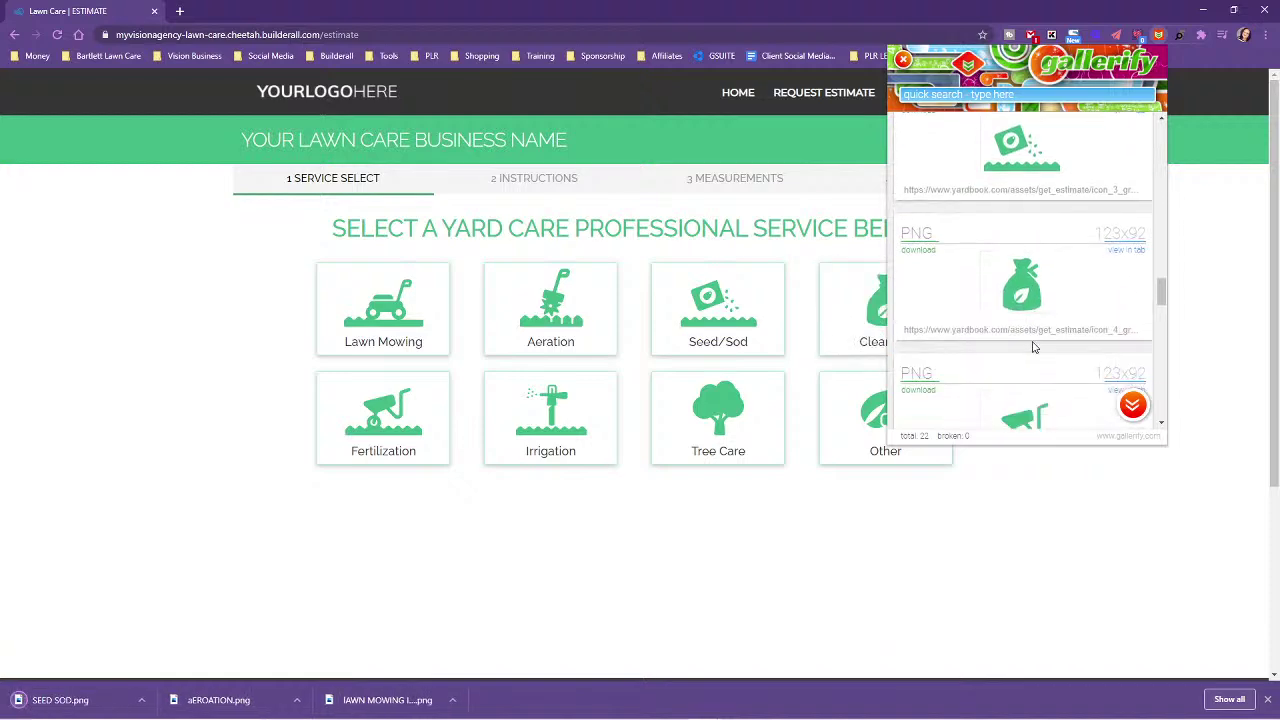
pyautogui.click(921, 256)
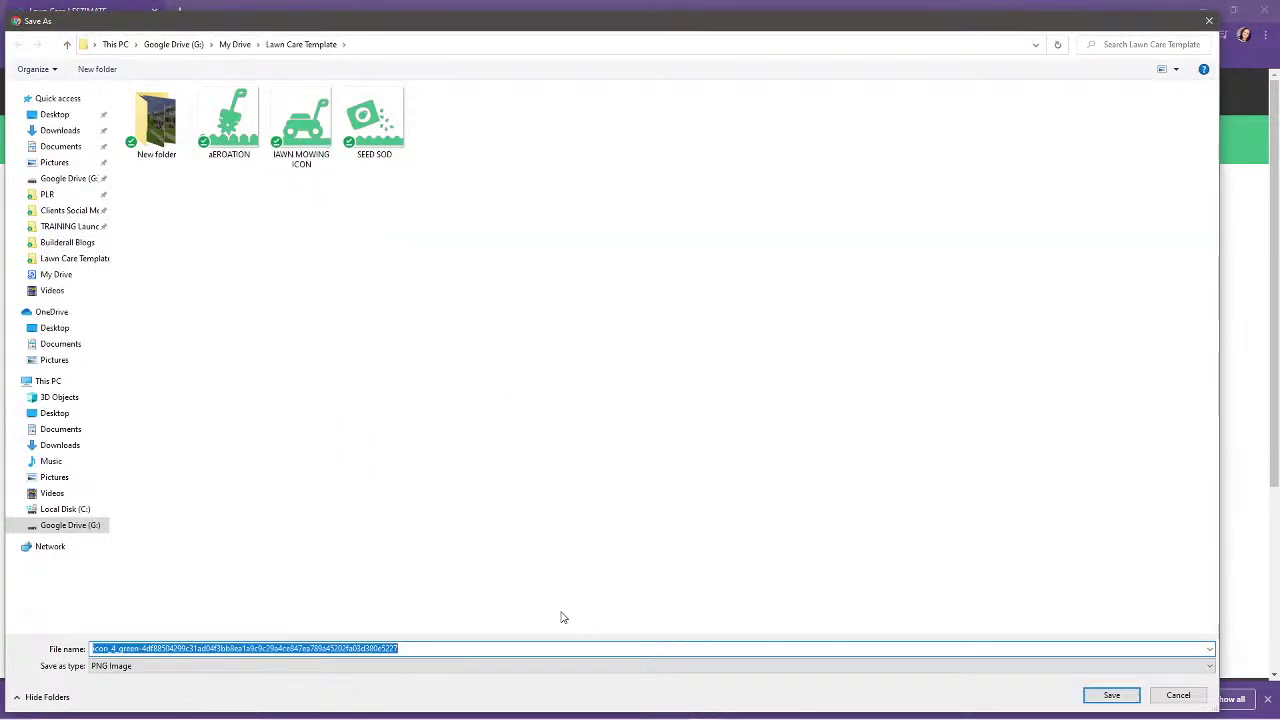
pyautogui.write('cLEANUP')
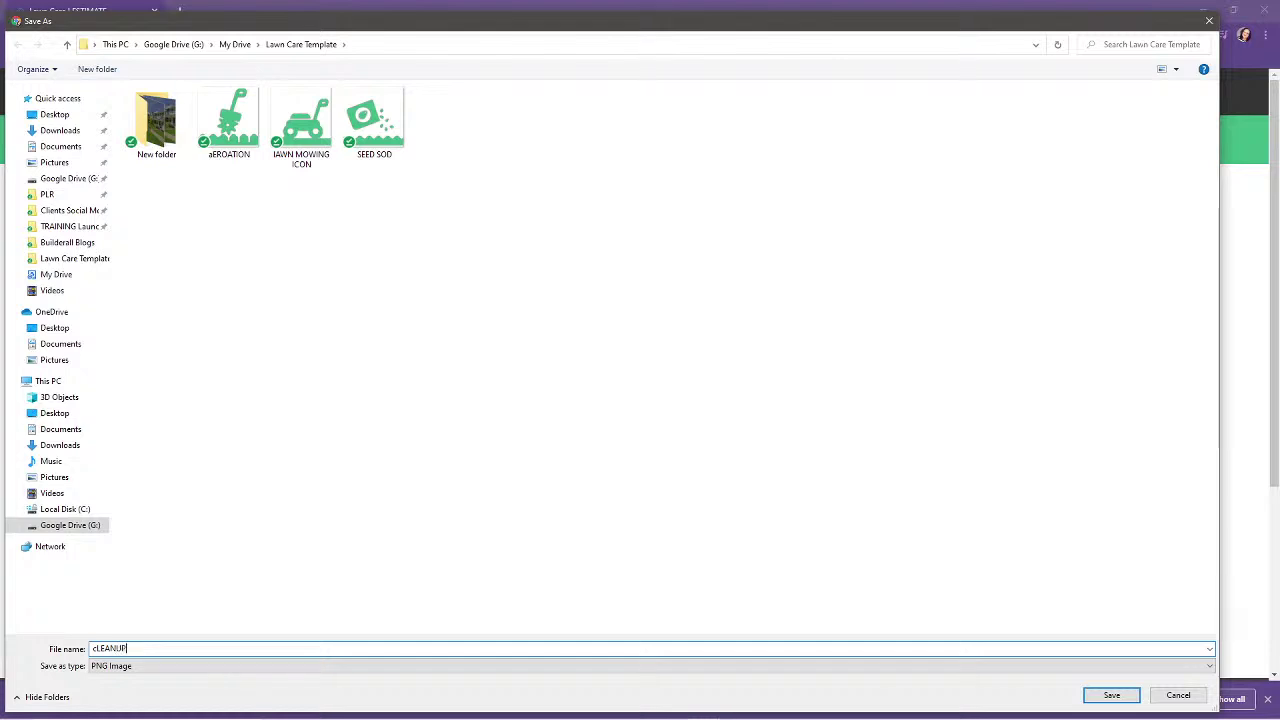
pyautogui.click(1112, 695)
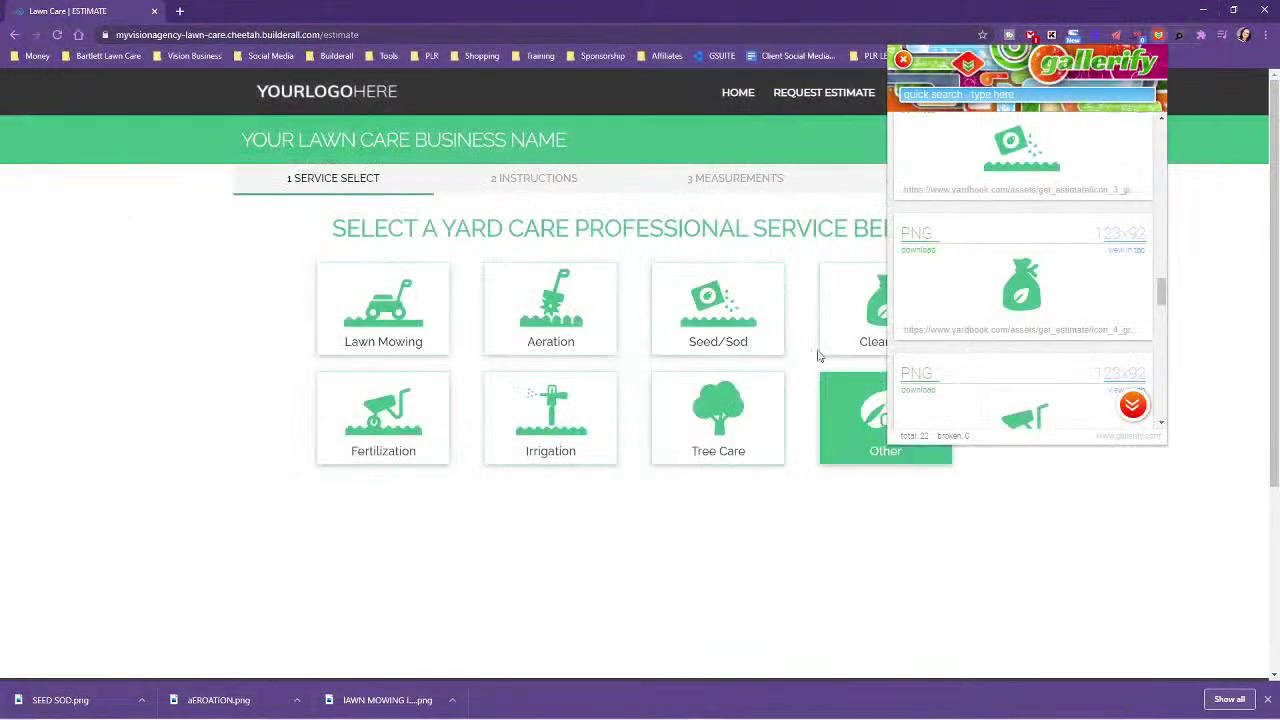
# - Download the wheelbarrow icon into the Lawn Care Template folder under the file name "fERTILIZATION"
pyautogui.scroll(-2, 1046, 325)
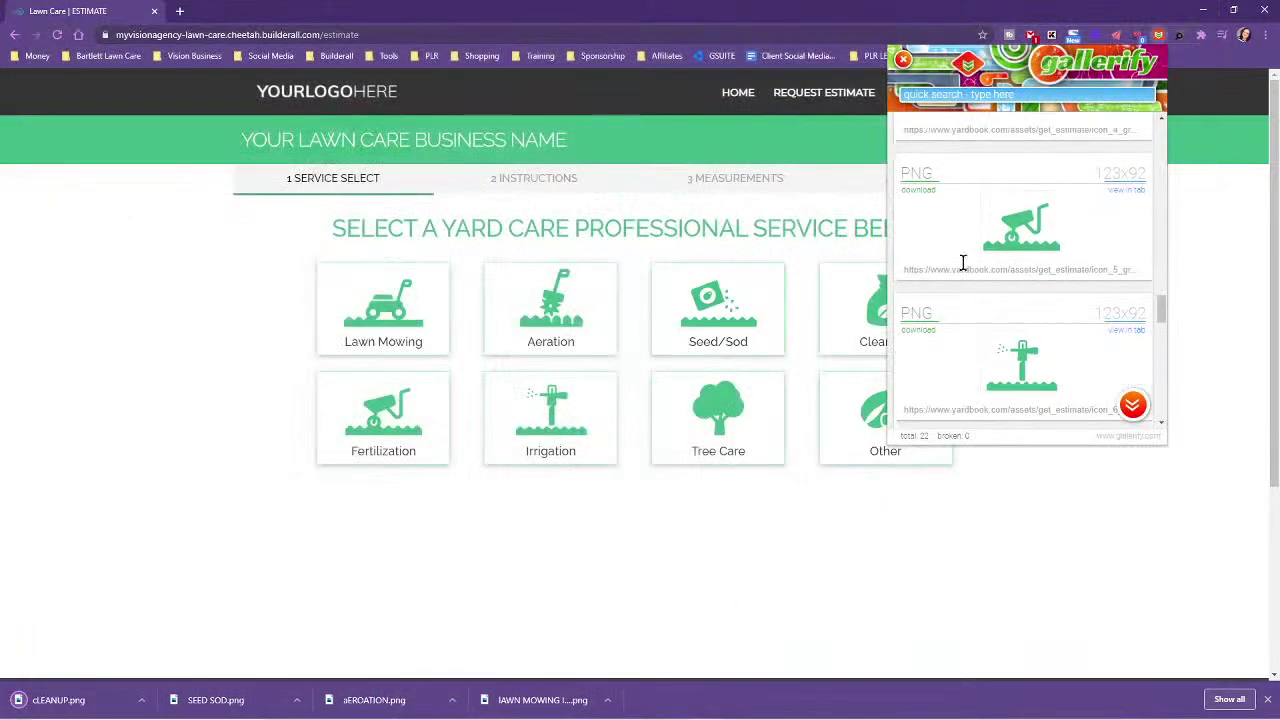
pyautogui.click(920, 190)
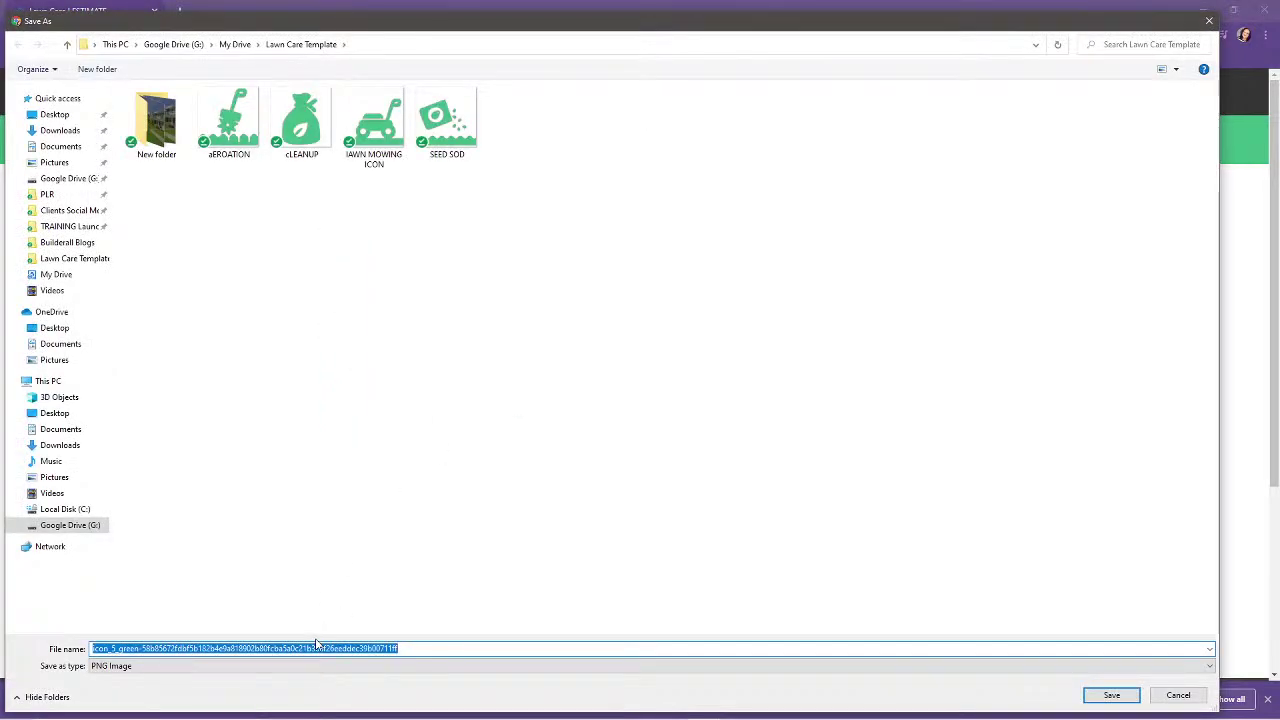
pyautogui.write('fERTILIZATION')
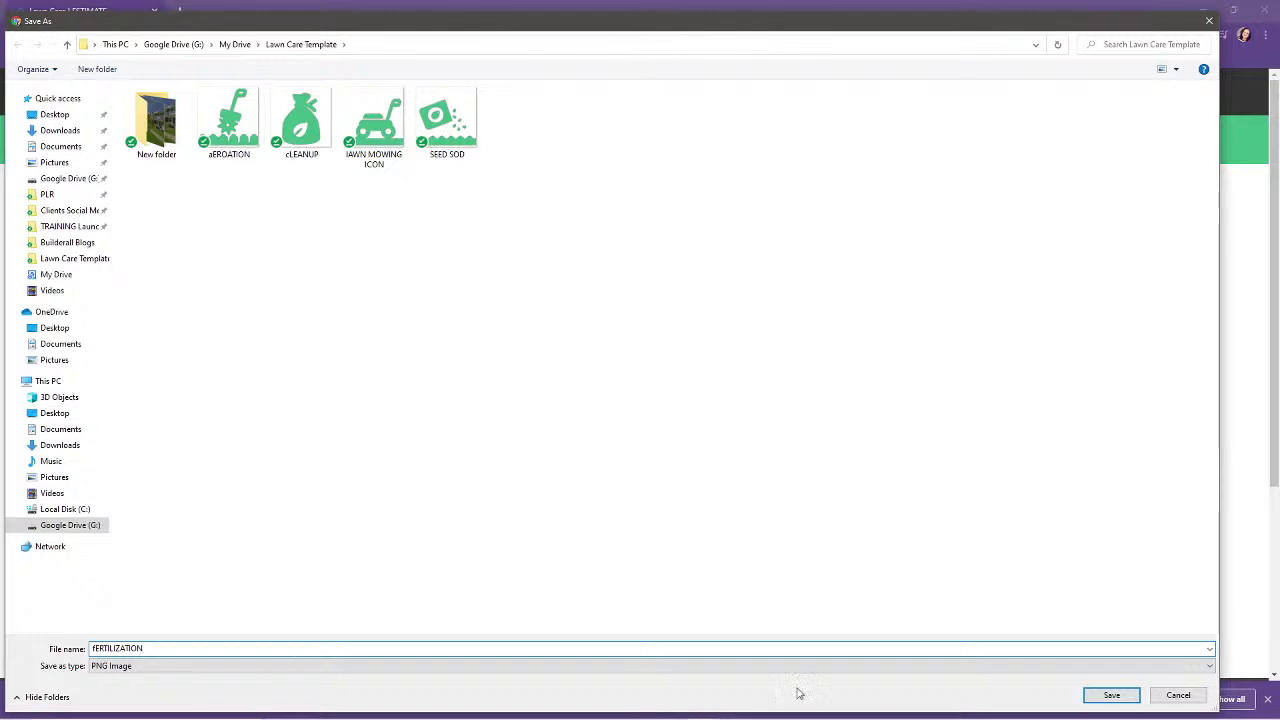
pyautogui.click(1104, 694)
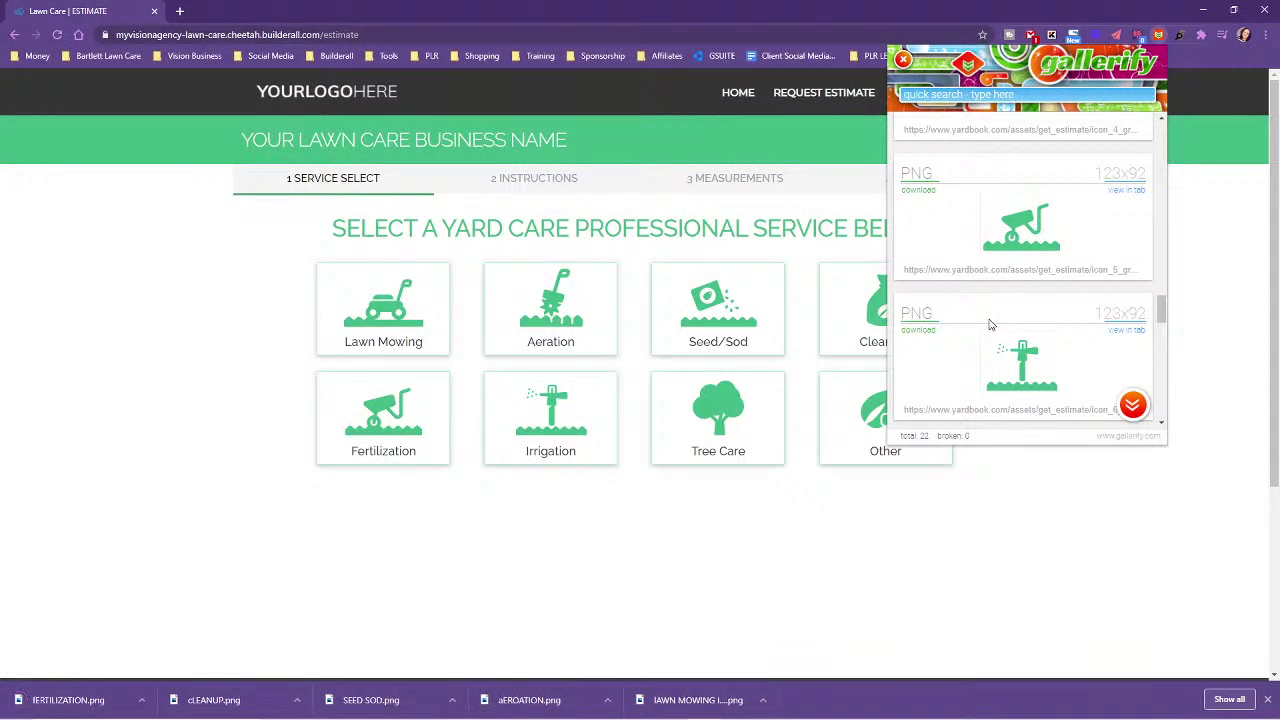
# - Download the sprinkler icon into the Lawn Care Template folder under the file name "iRRIGATION"
pyautogui.scroll(-2, 990, 325)
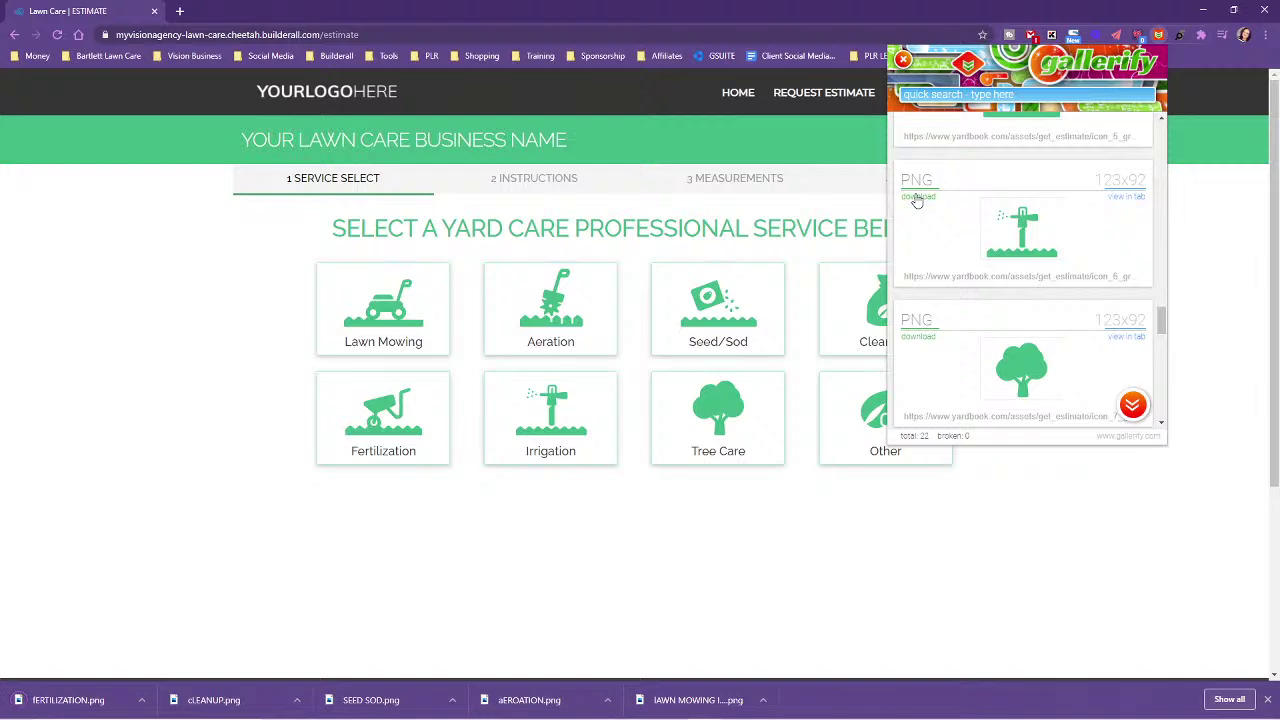
pyautogui.click(915, 200)
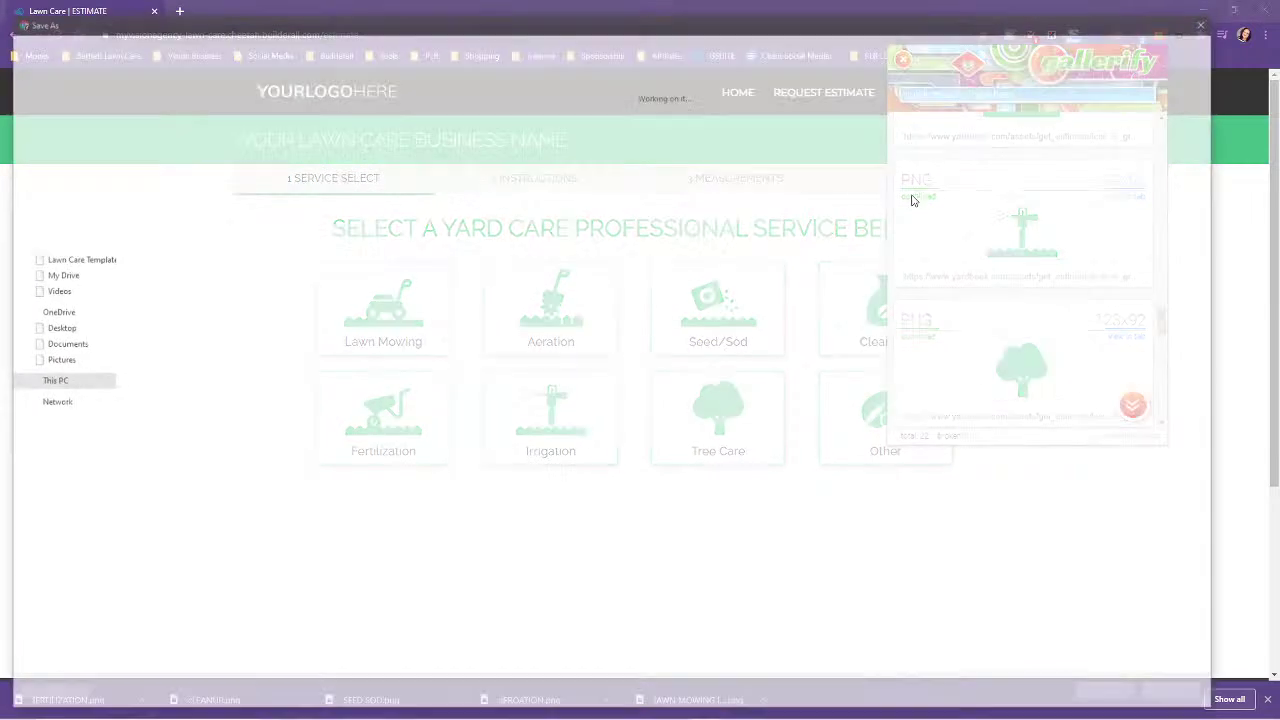
pyautogui.write('iRRIGATION')
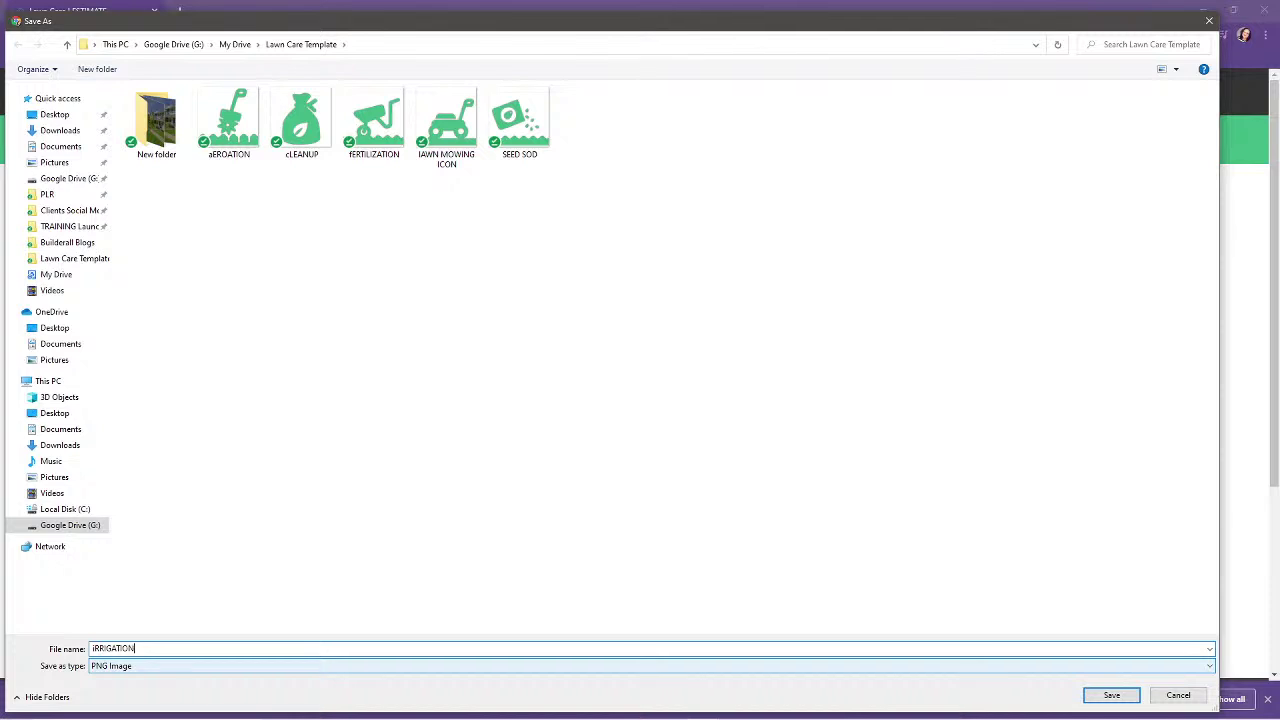
pyautogui.click(1111, 695)
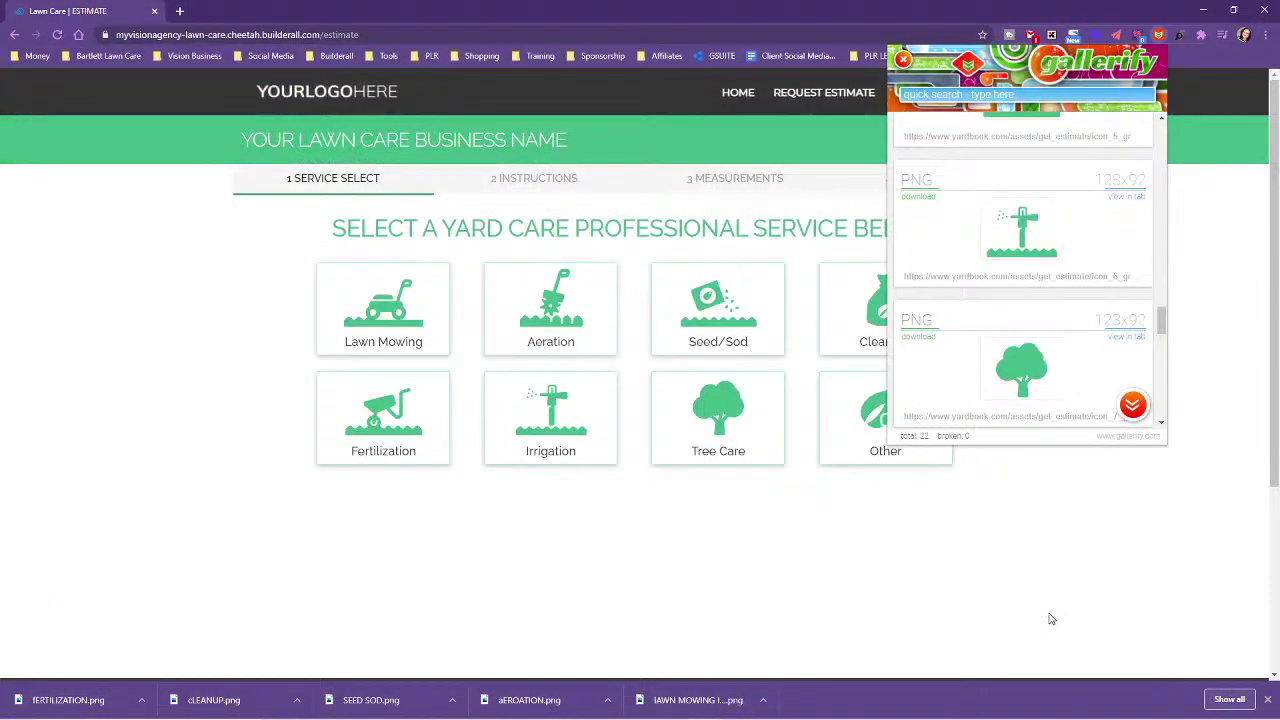
# - Download the tree icon into the Lawn Care Template folder under the file name "Tree Care"
pyautogui.scroll(-2, 1000, 277)
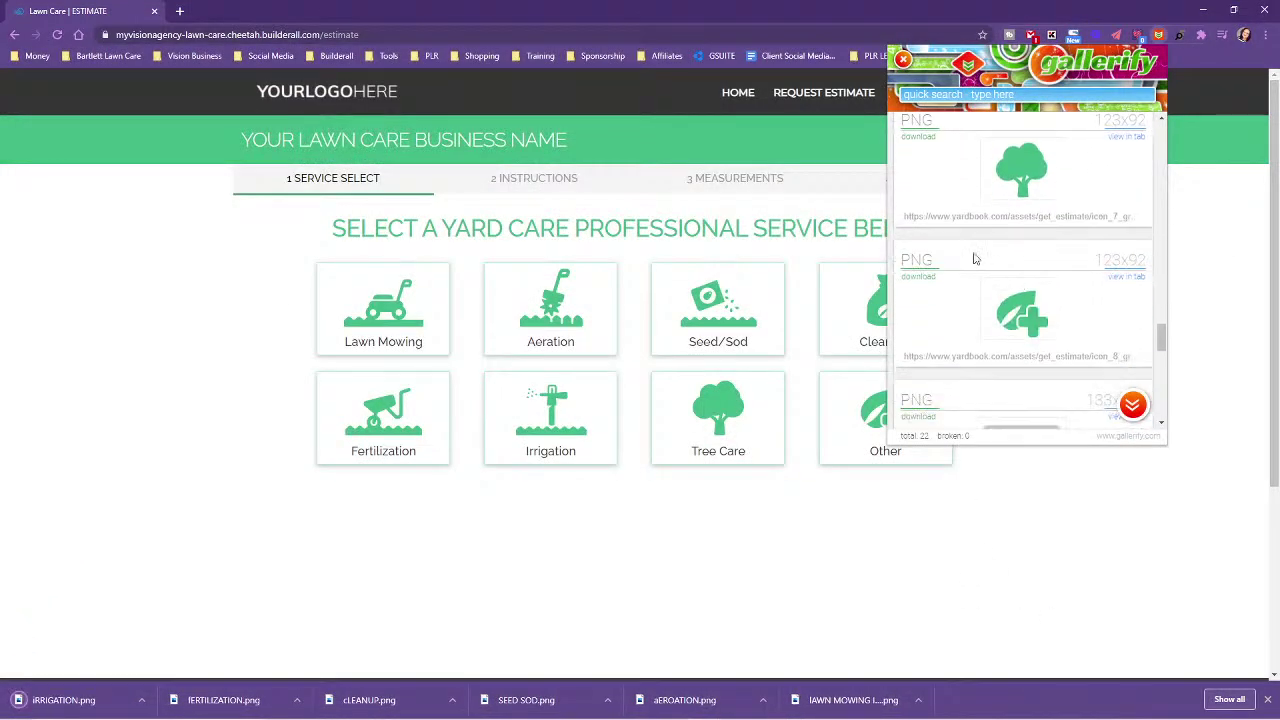
pyautogui.click(913, 143)
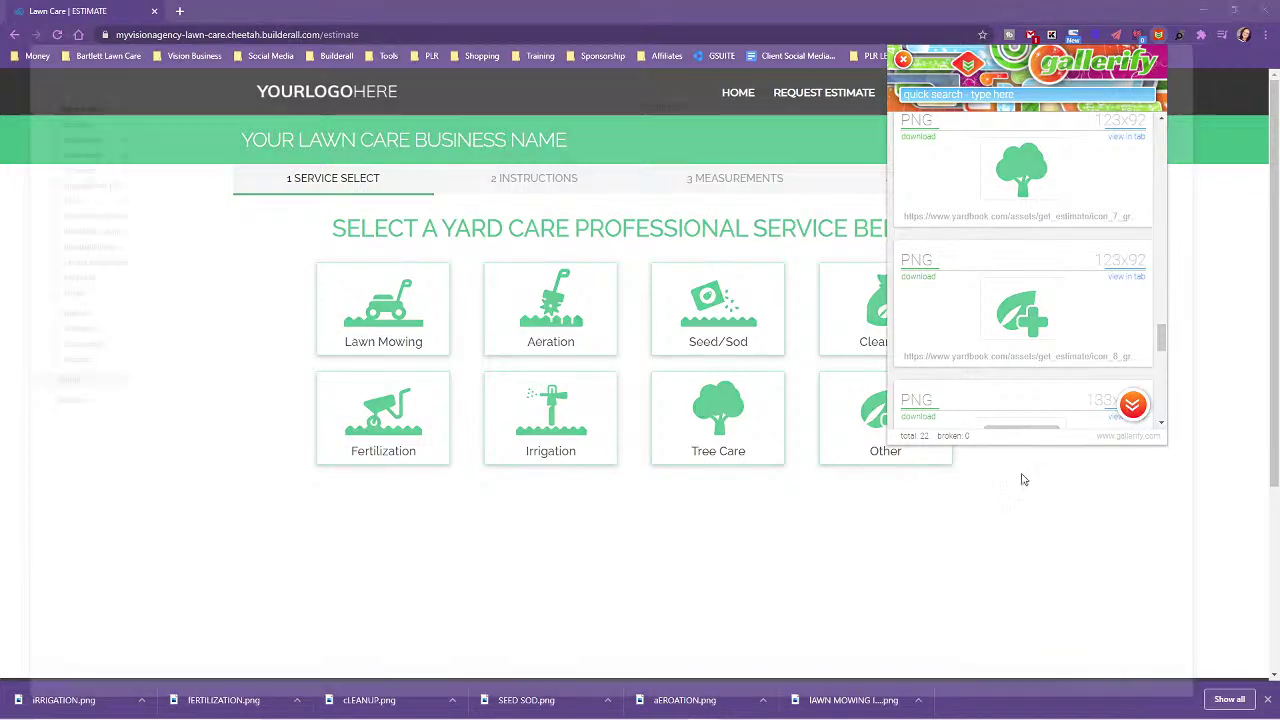
pyautogui.write('Tree Care')
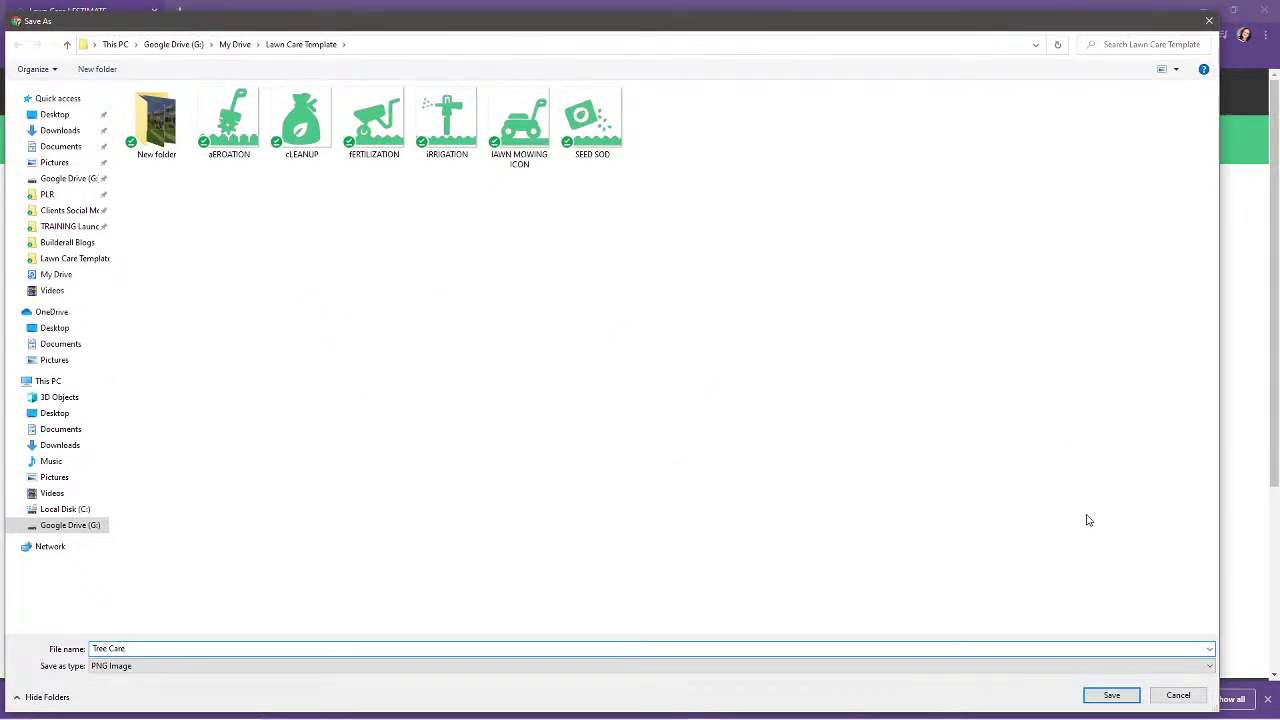
pyautogui.click(1111, 695)
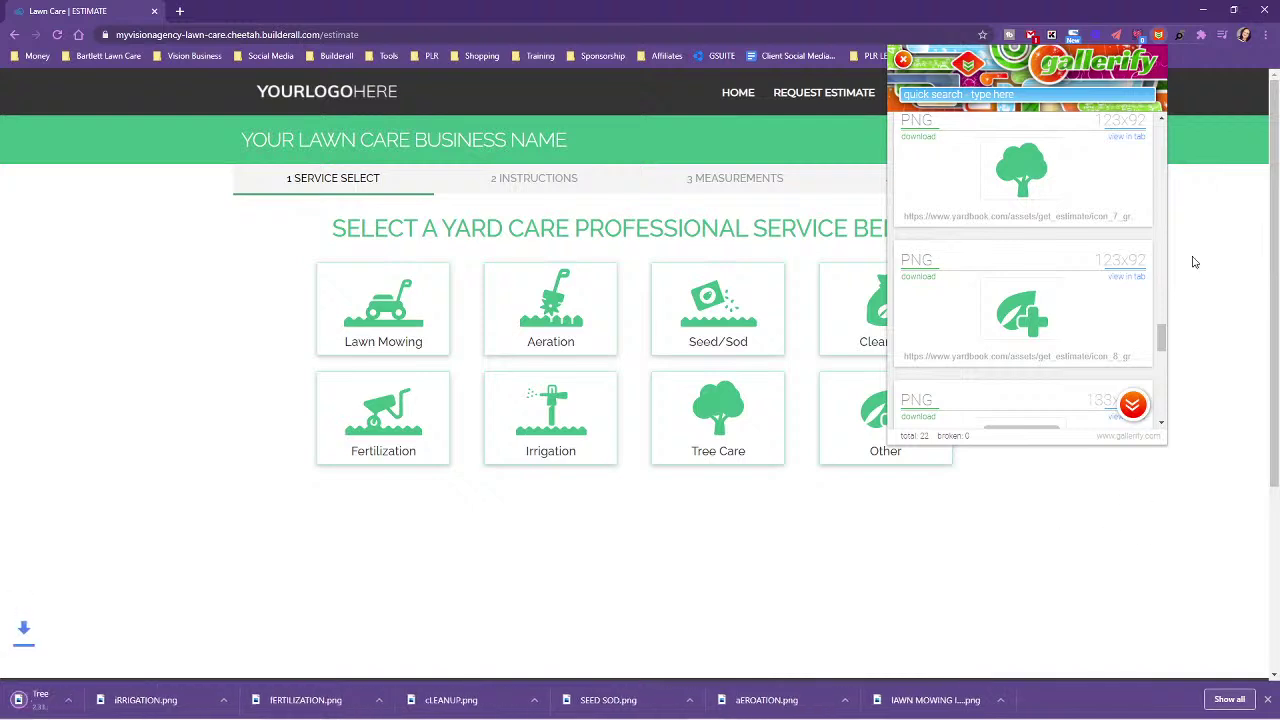
# - Dismiss the image gallery, close the Estimate page's separate browser window, and return to the Home page in the Cheetah editor
pyautogui.click(1194, 314)
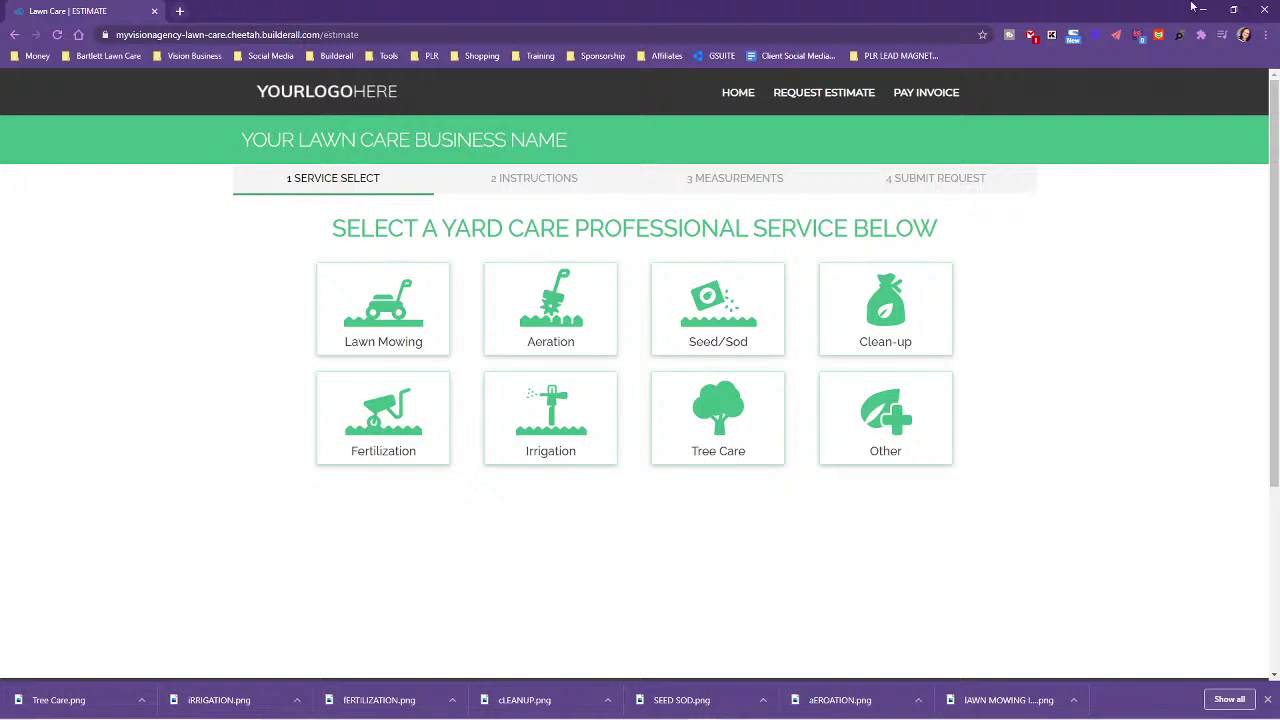
pyautogui.click(1263, 9)
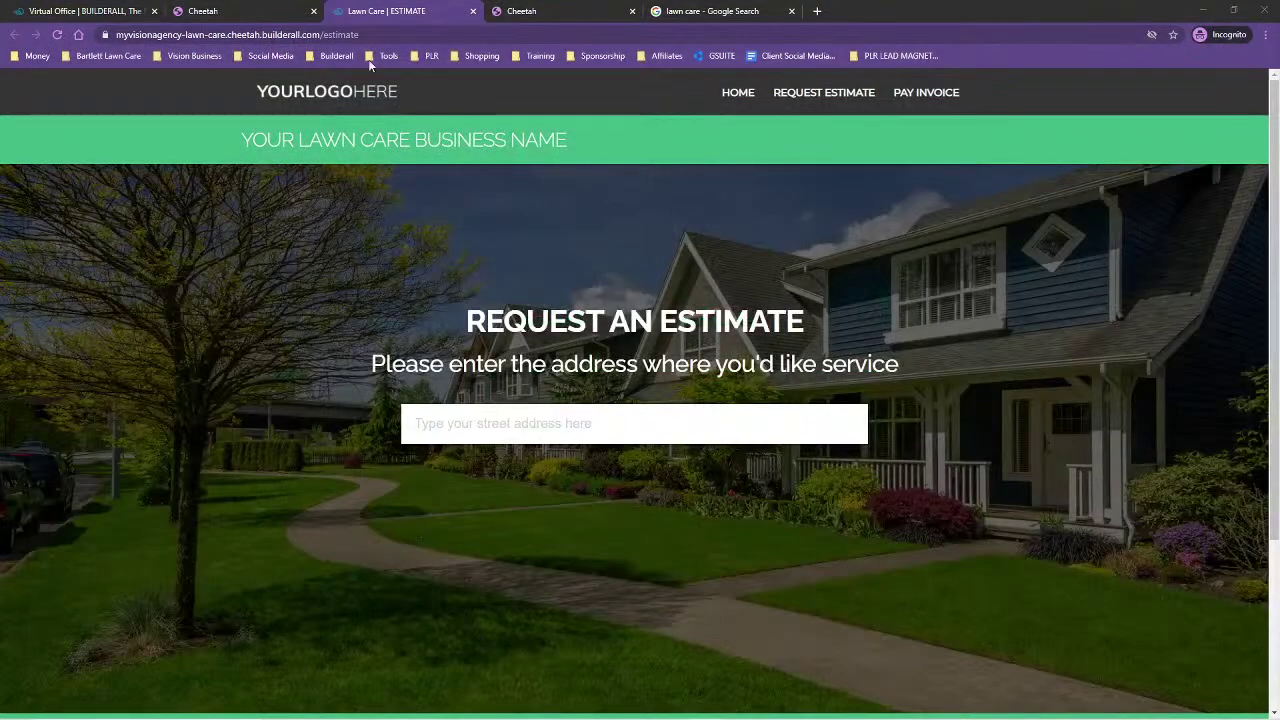
pyautogui.click(575, 9)
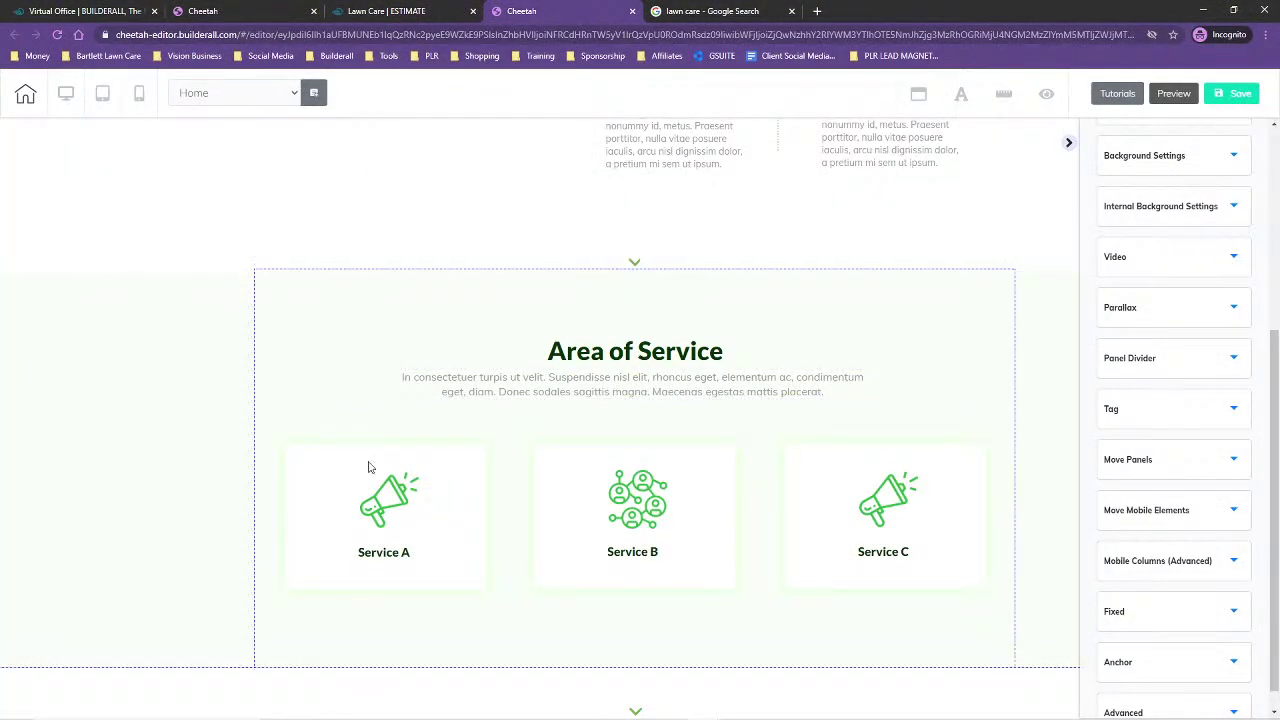
# - Delete the Special Features list panel from the Home page
pyautogui.scroll(3, 935, 326)
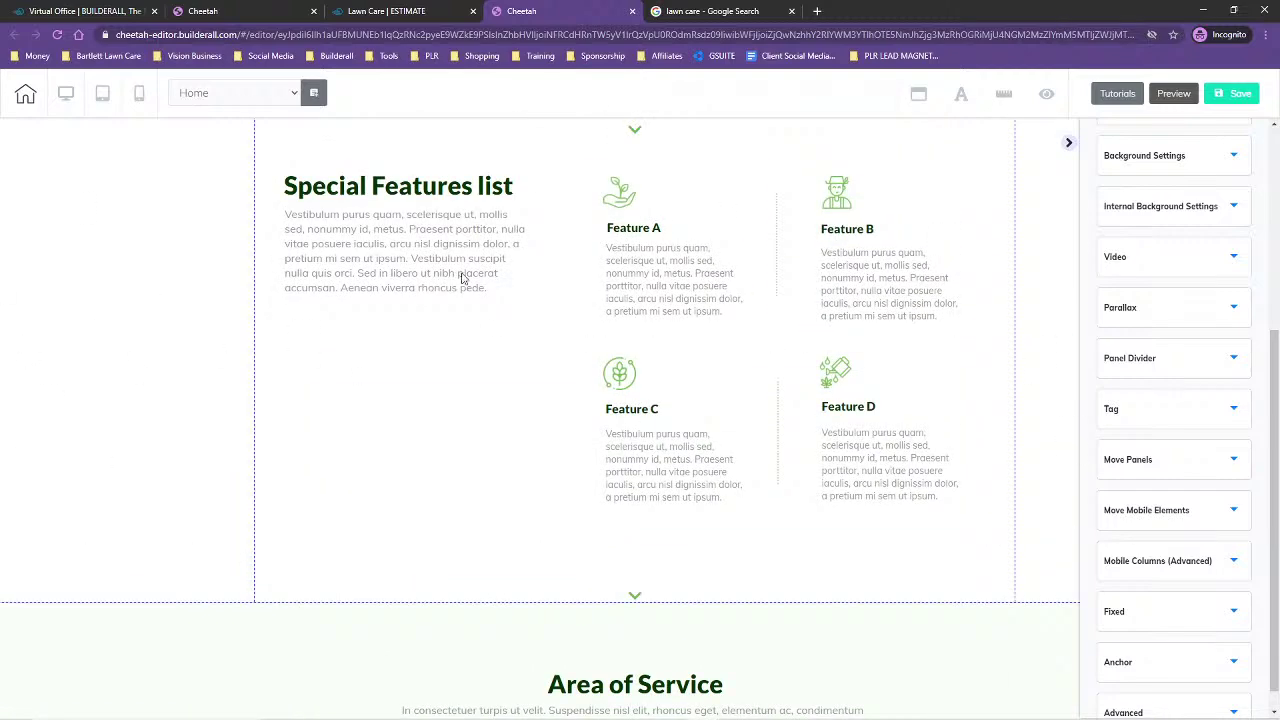
pyautogui.scroll(4, 206, 437)
pyautogui.scroll(-4, 206, 437)
pyautogui.scroll(1, 181, 361)
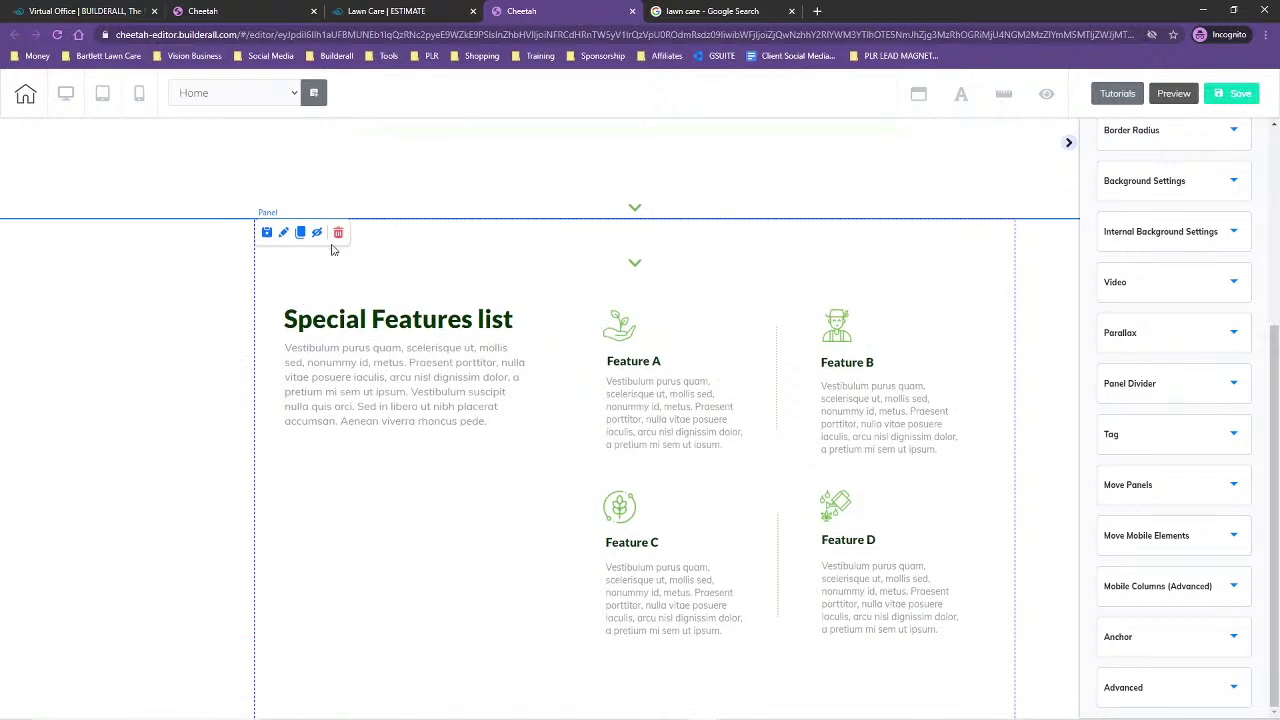
pyautogui.click(338, 232)
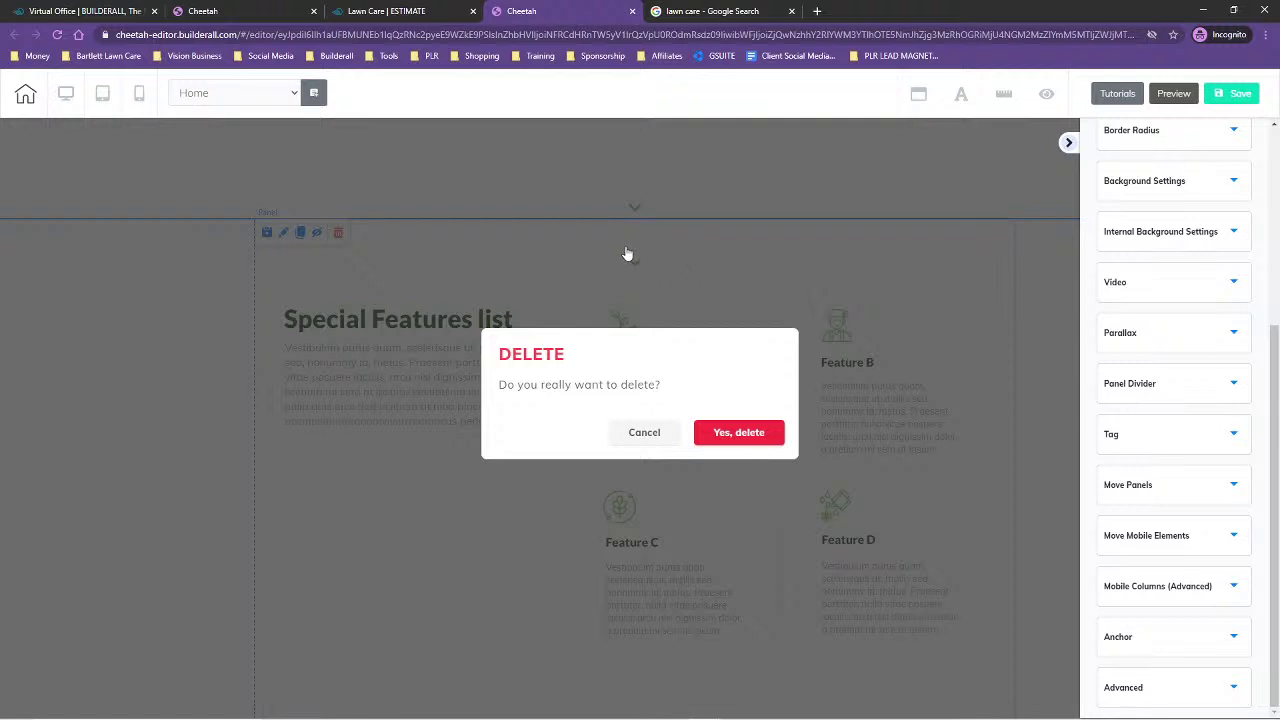
pyautogui.press('Return')
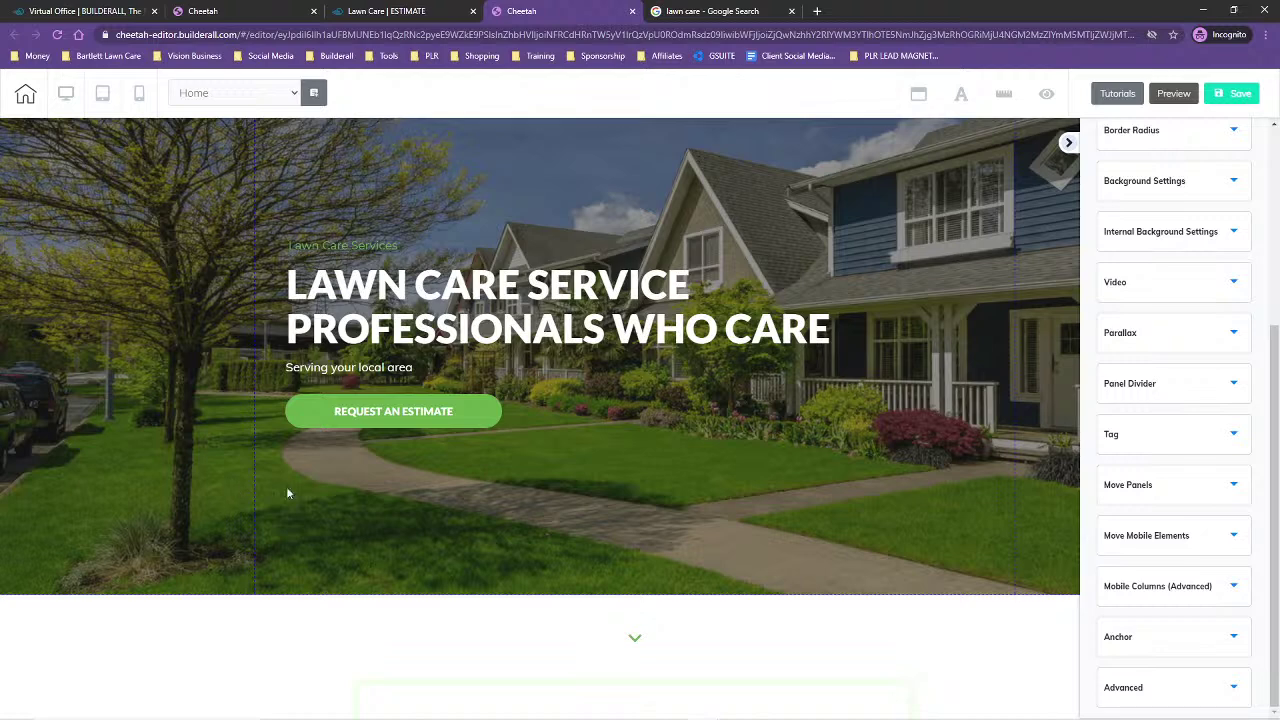
# - Extend the Area of Service panel downward to make room for a second row of service boxes
pyautogui.scroll(-6, 257, 491)
pyautogui.scroll(-3, 1033, 480)
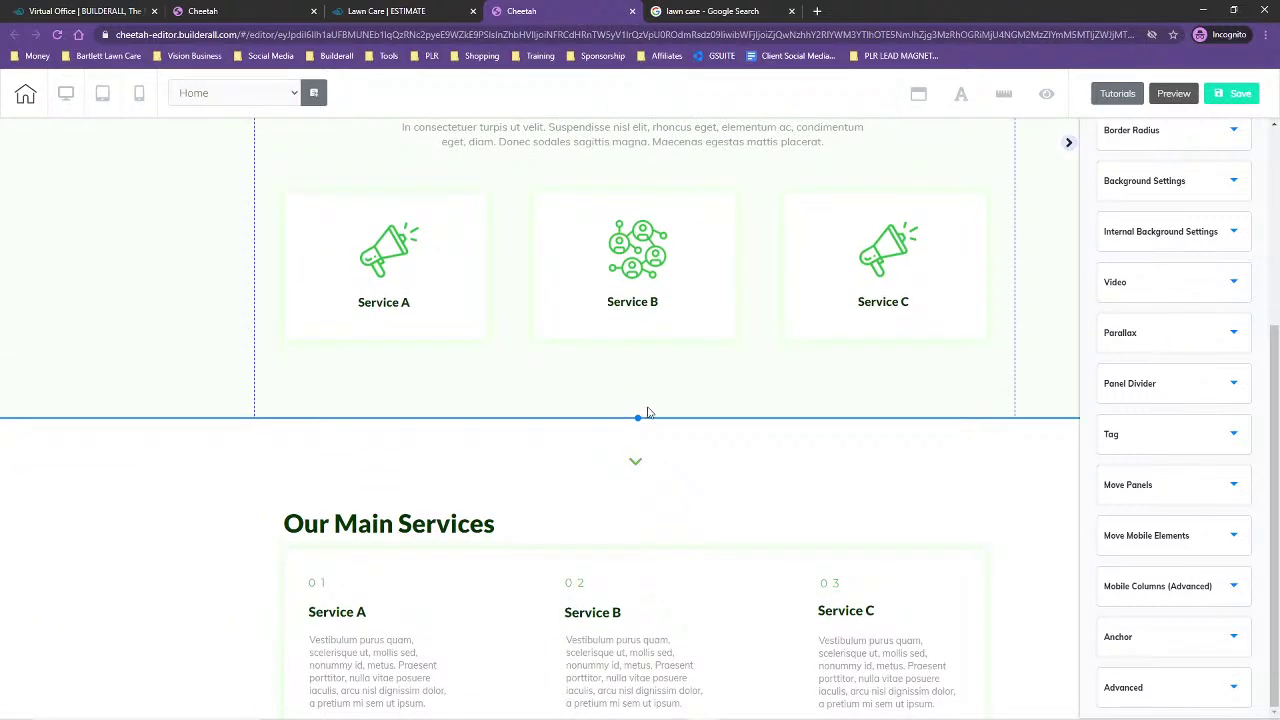
pyautogui.moveTo(636, 418); pyautogui.dragTo(607, 658)
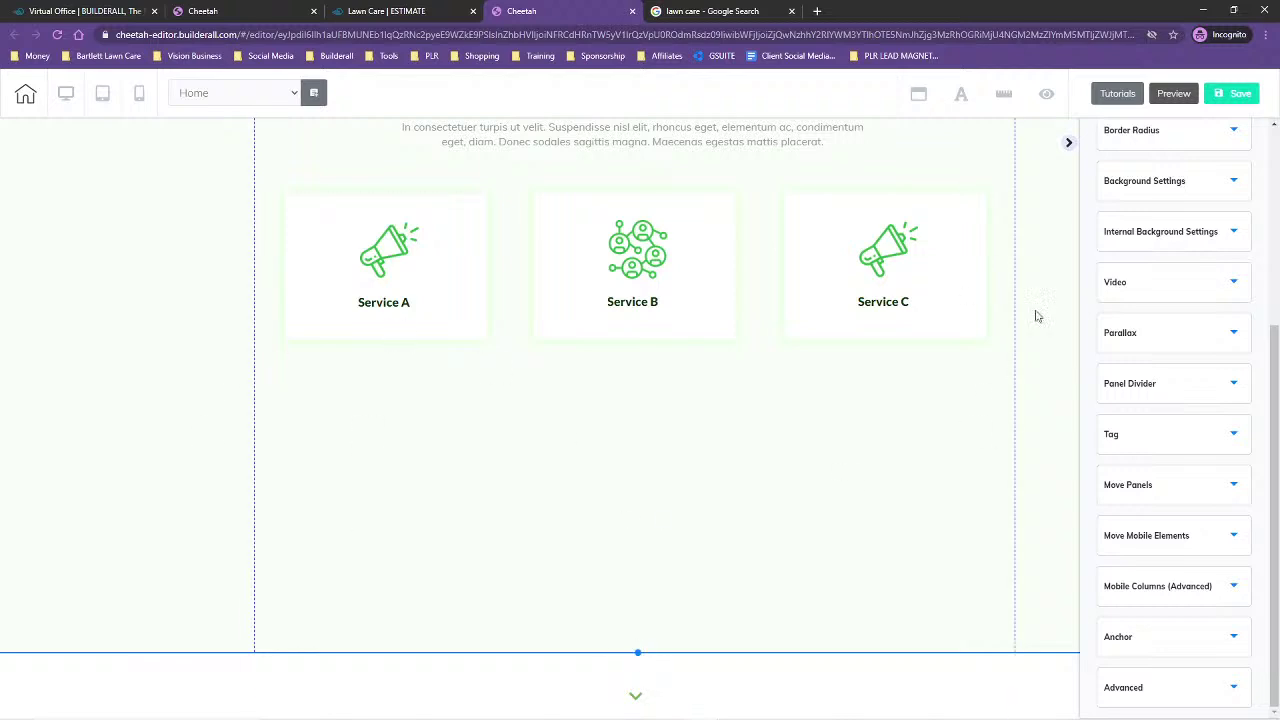
# - Duplicate the Service C box, extend the Area of Service panel downward, and place the copy directly beneath the original
pyautogui.scroll(1, 1049, 404)
pyautogui.click(972, 271)
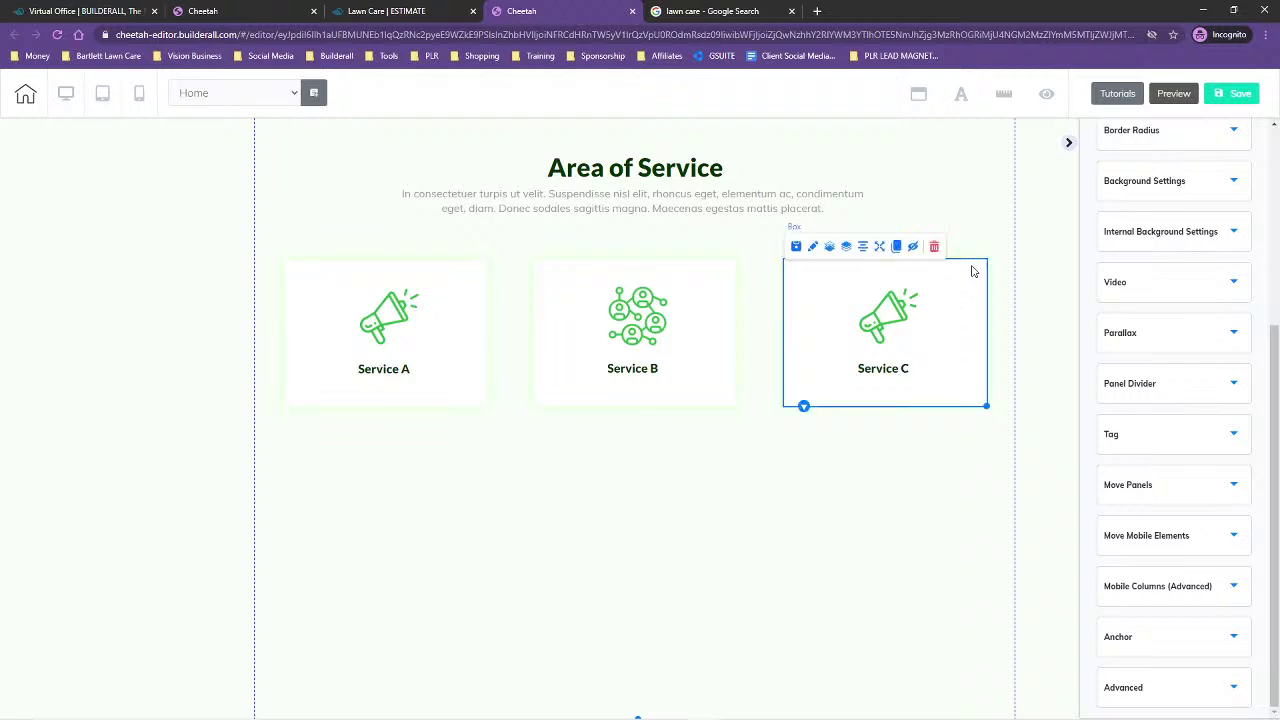
pyautogui.click(984, 447)
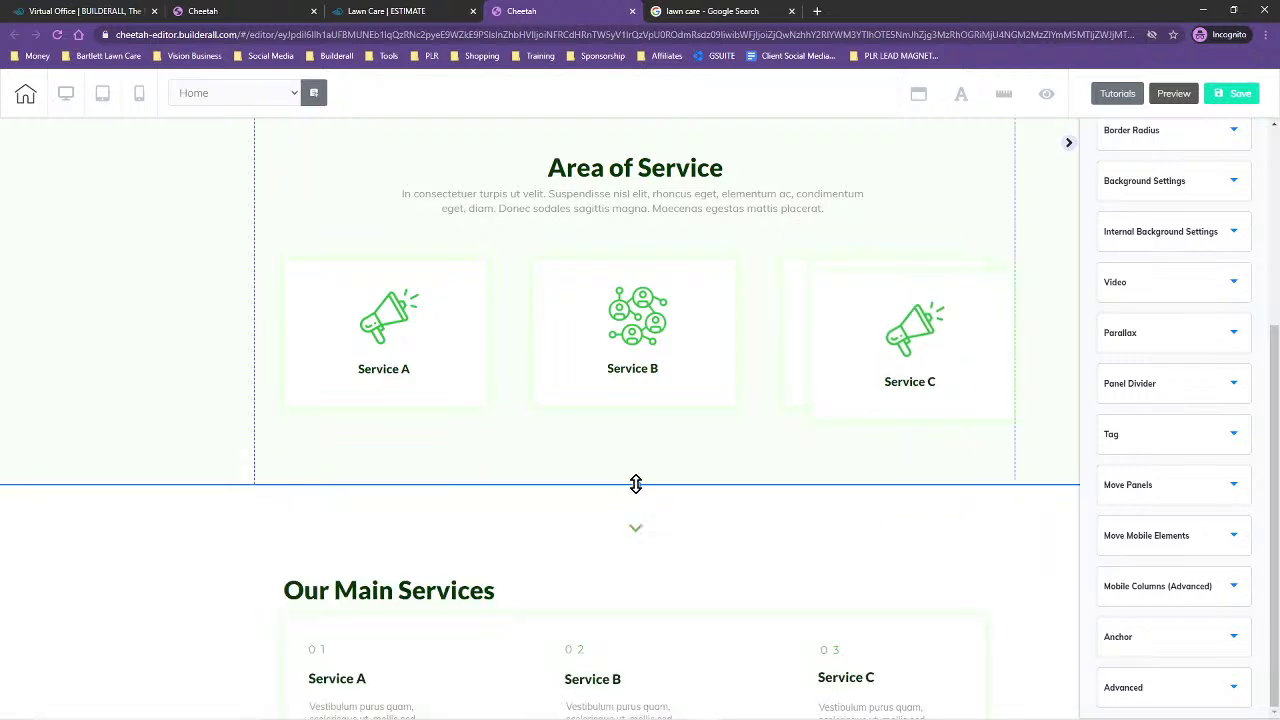
pyautogui.moveTo(637, 485); pyautogui.dragTo(663, 680)
pyautogui.moveTo(1000, 400)
pyautogui.mouseDown()
pyautogui.moveTo(977, 586)
pyautogui.moveTo(972, 554)
pyautogui.mouseUp()
# - Select the Service B box in the Area of Service panel
pyautogui.click(724, 279)
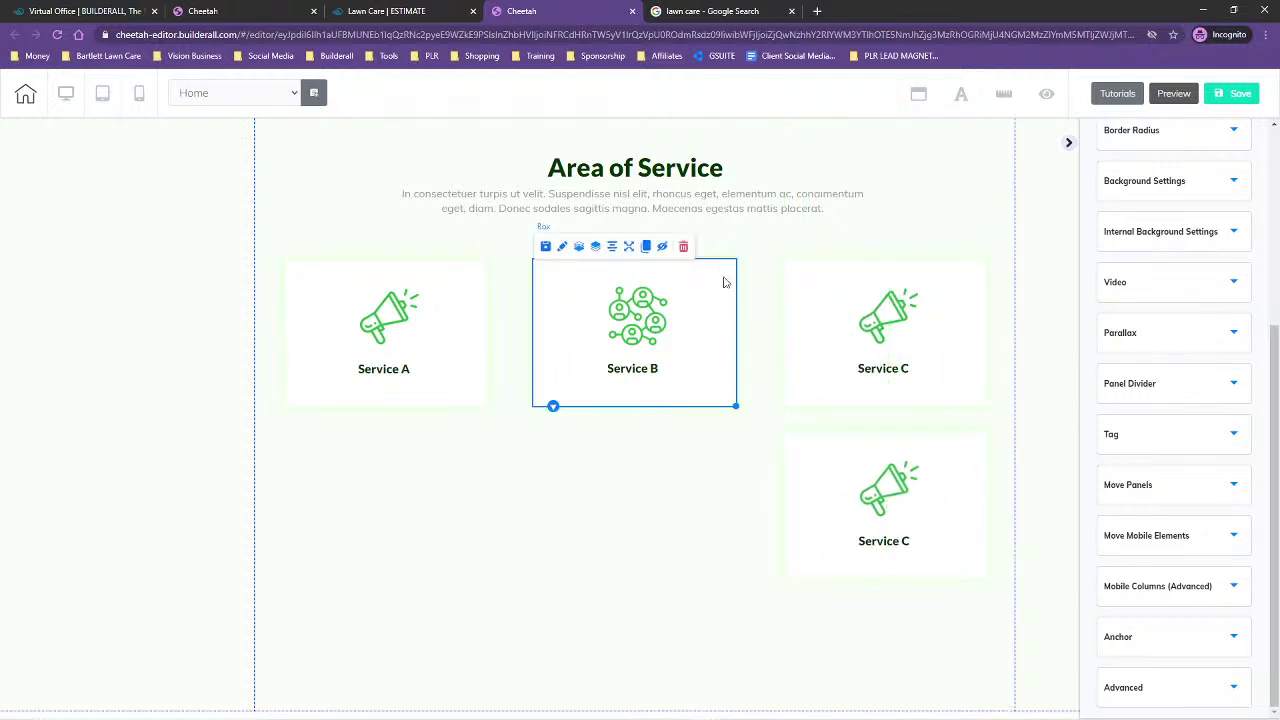
# - Move the duplicate Service B box below the original, then clone the Service A box and place the copy beneath it
pyautogui.moveTo(705, 400)
pyautogui.mouseDown()
pyautogui.moveTo(727, 447)
pyautogui.moveTo(709, 589)
pyautogui.moveTo(709, 569)
pyautogui.mouseUp()
pyautogui.click(466, 274)
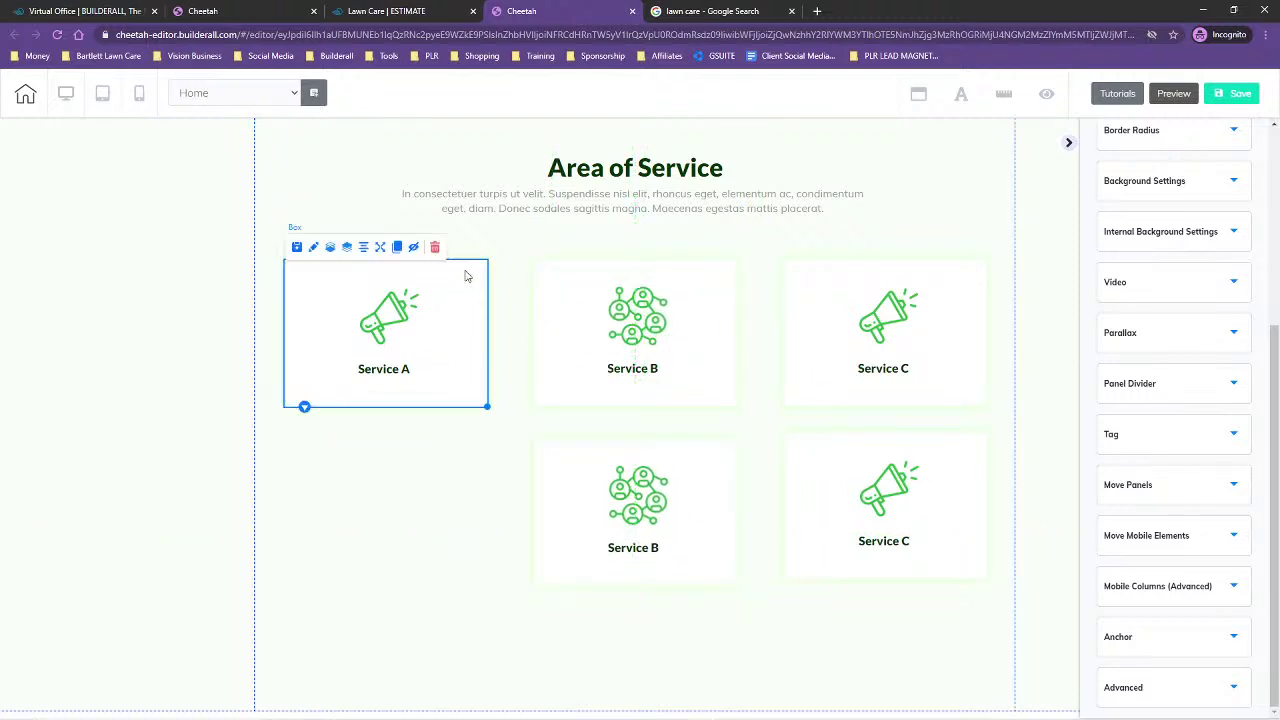
pyautogui.click(396, 248)
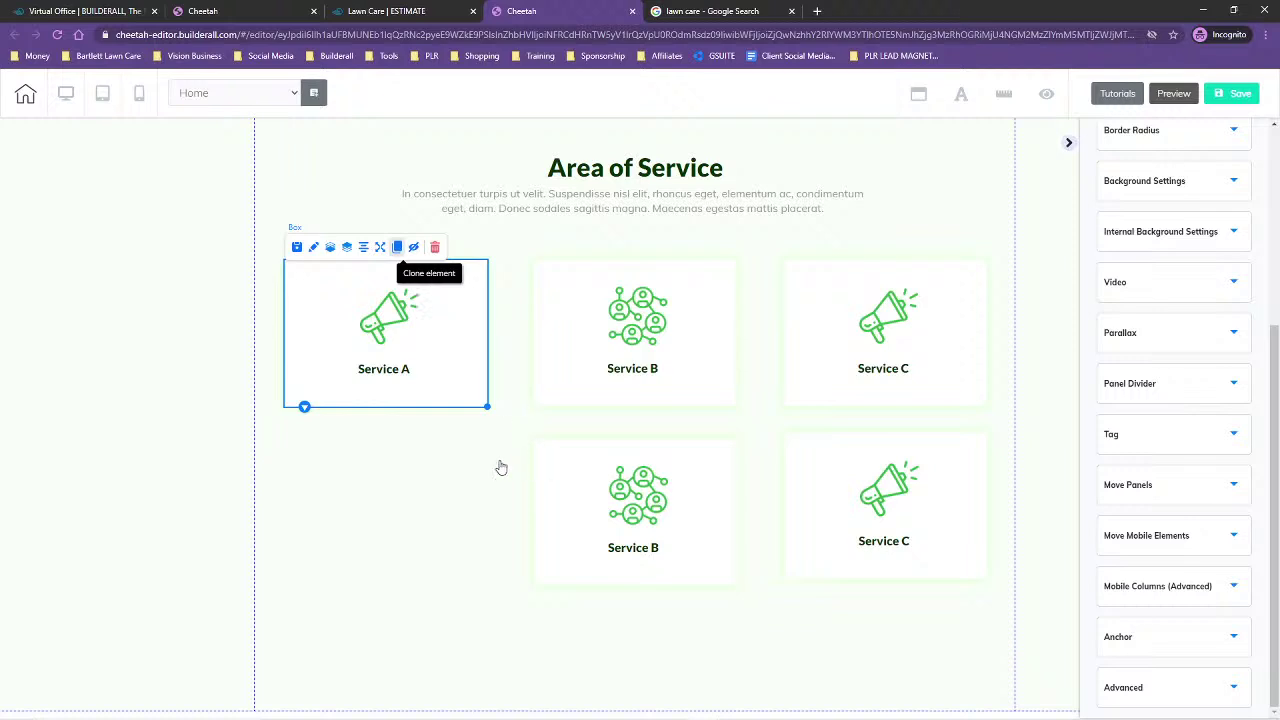
pyautogui.moveTo(423, 353)
pyautogui.mouseDown()
pyautogui.moveTo(449, 367)
pyautogui.moveTo(477, 471)
pyautogui.moveTo(471, 527)
pyautogui.mouseUp()
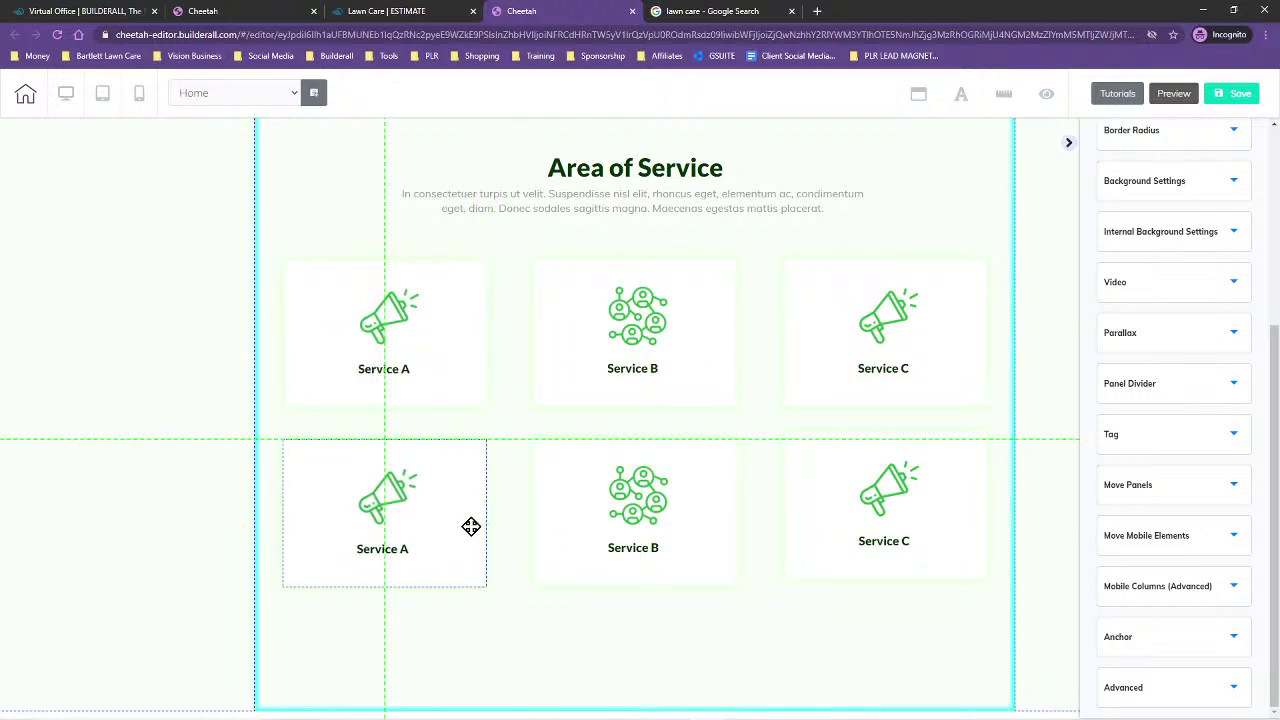
# - Open the image library to replace the icon in the upper Service A box and start a file upload
pyautogui.click(406, 340)
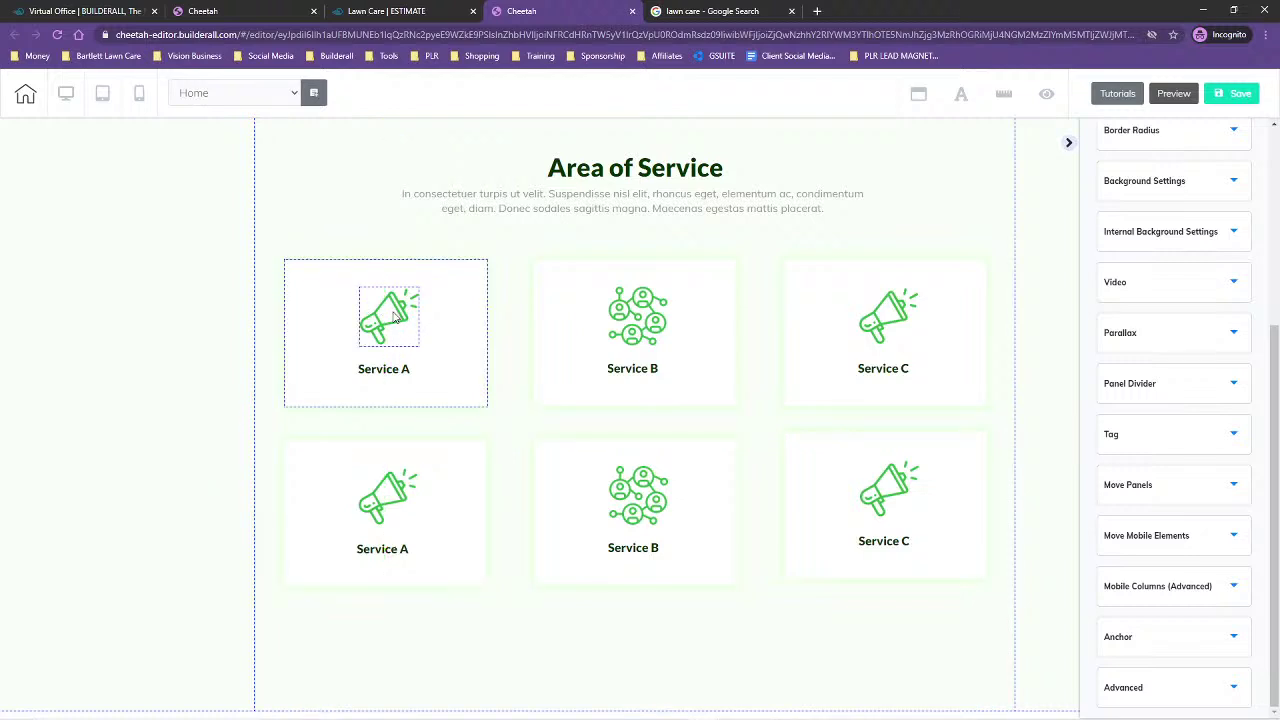
pyautogui.click(395, 318)
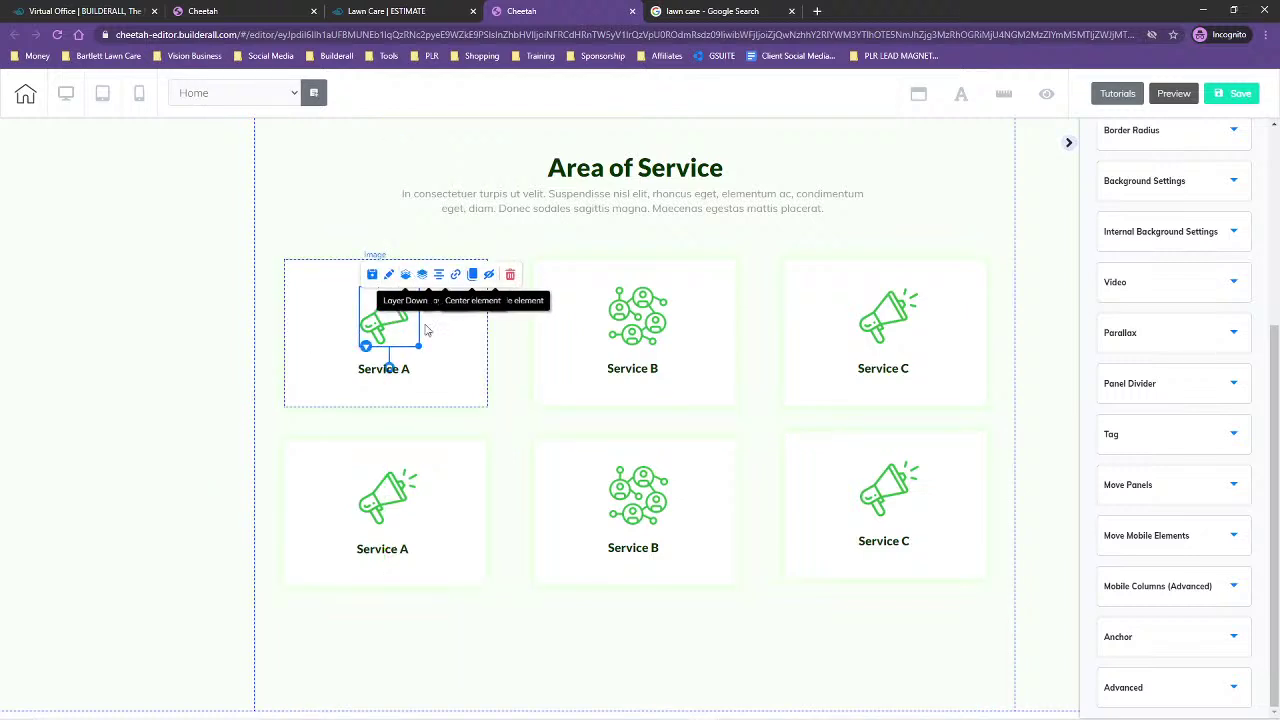
pyautogui.click(389, 275)
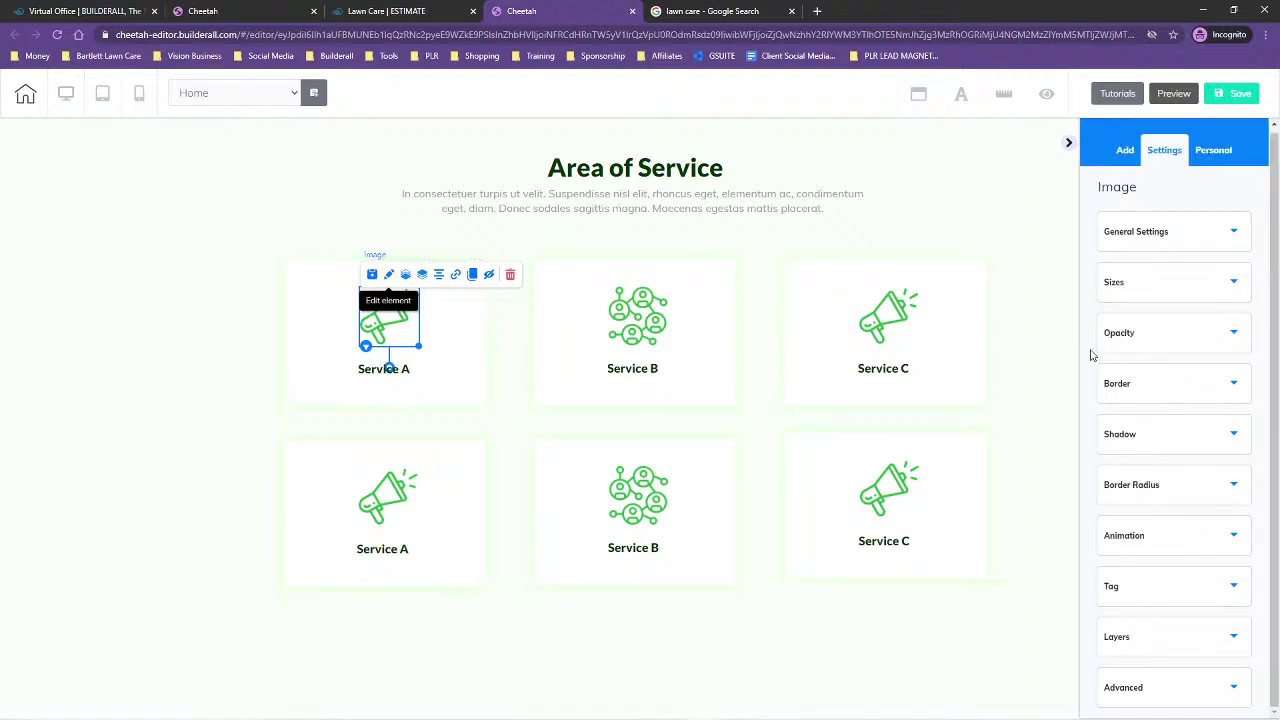
pyautogui.click(1184, 233)
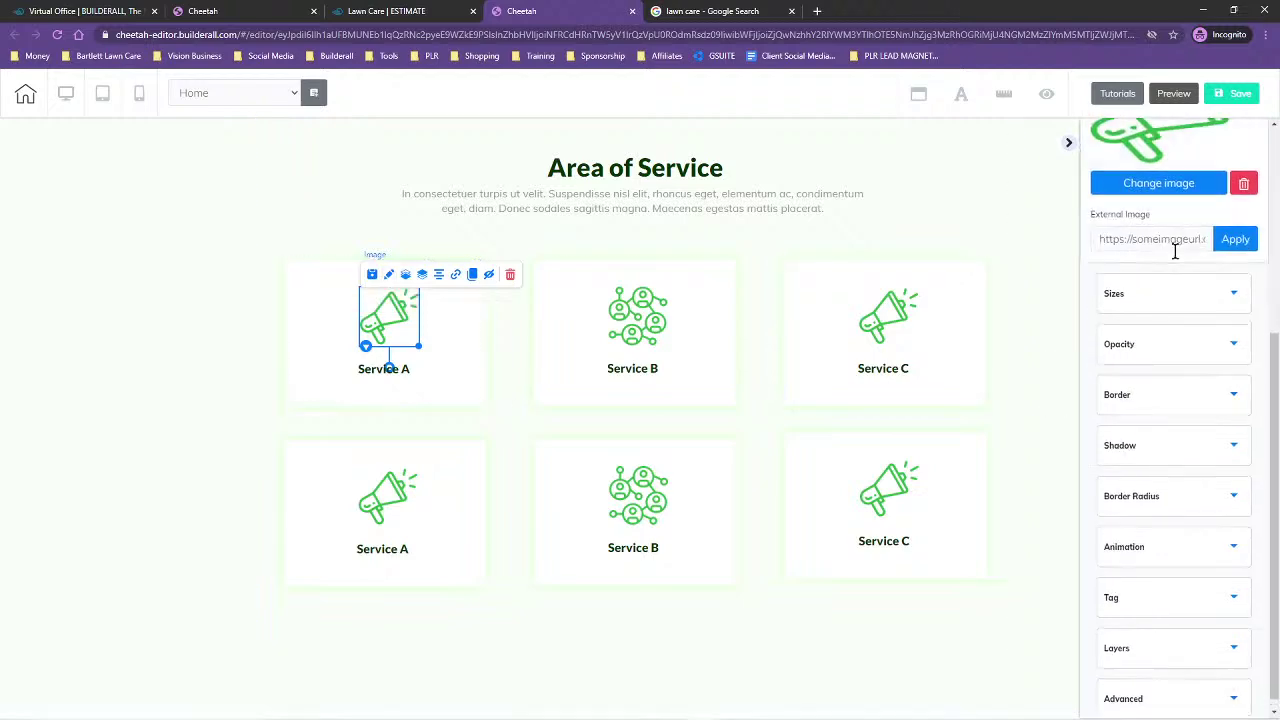
pyautogui.click(1163, 183)
pyautogui.click(1078, 131)
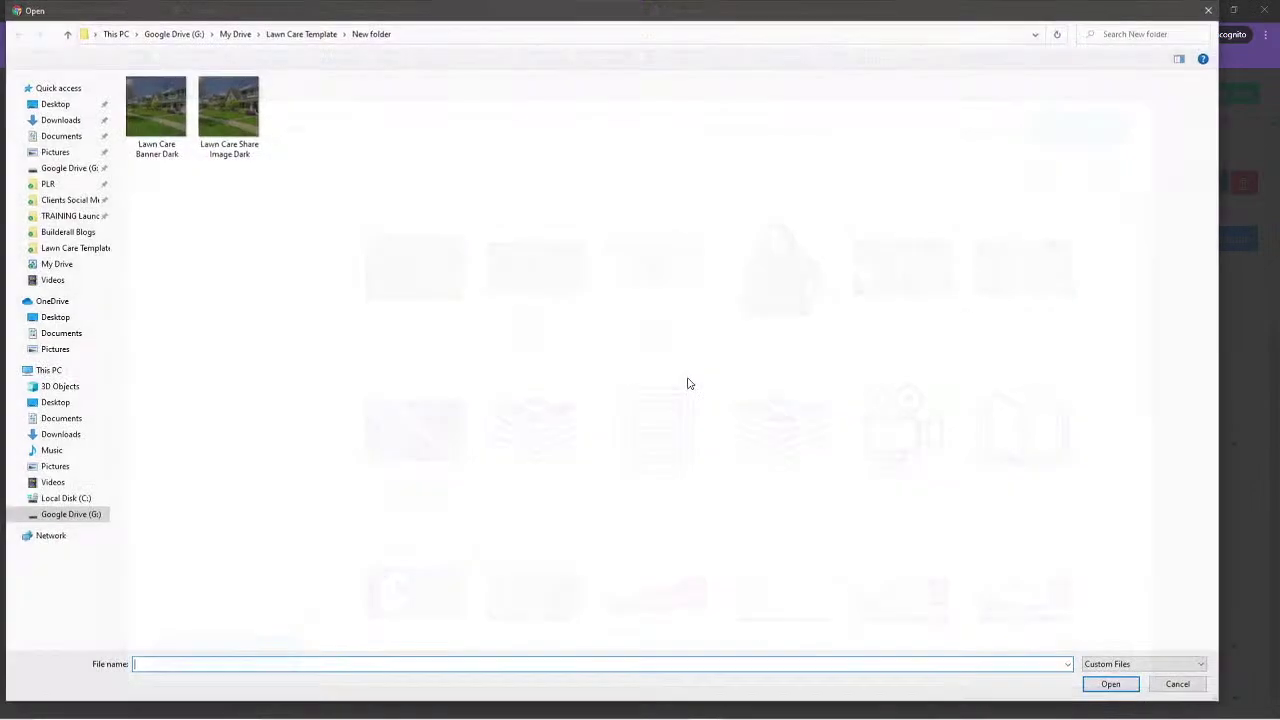
# - Upload the aEROATION, cLEANUP, fERTILIZATION, iRRIGATION, lAWN MOWING ICON, SEED SOD and Tree Care images from the Lawn Care Template folder
pyautogui.click(308, 36)
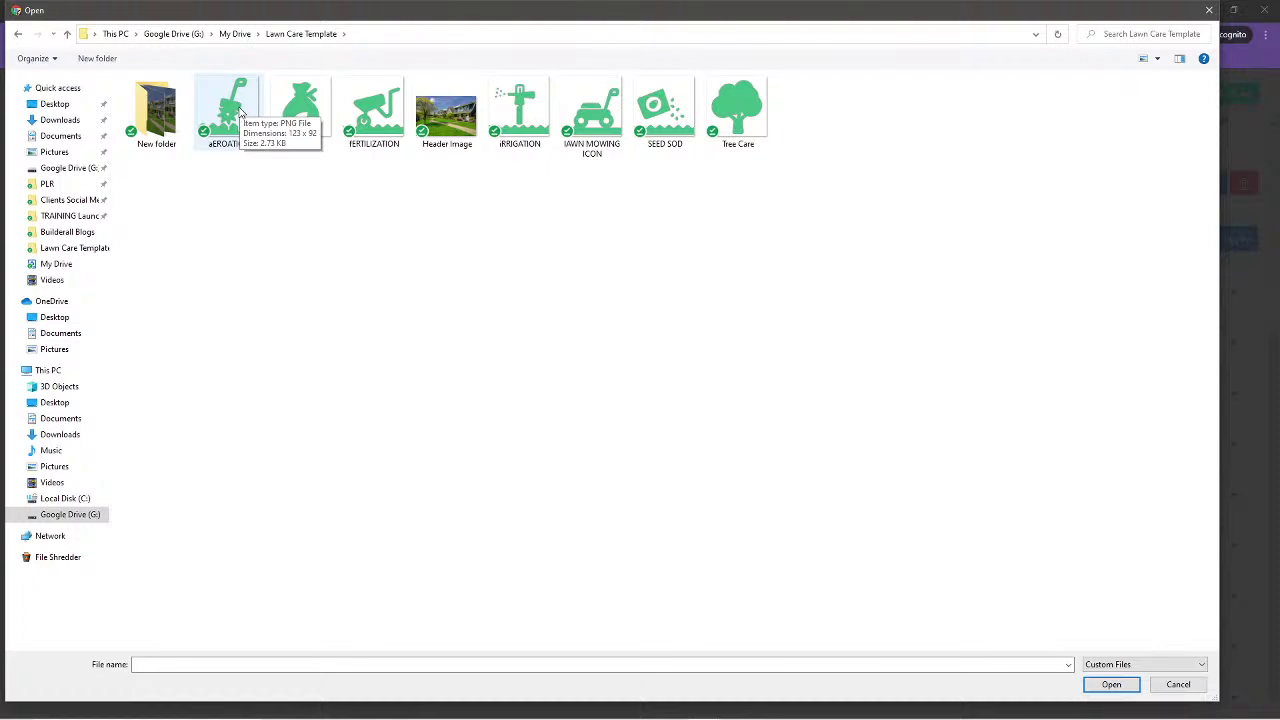
pyautogui.click(238, 110)
pyautogui.keyDown('ctrl'); pyautogui.click(301, 108); pyautogui.keyUp('ctrl')
pyautogui.keyDown('ctrl'); pyautogui.click(374, 108); pyautogui.keyUp('ctrl')
pyautogui.keyDown('ctrl'); pyautogui.click(520, 108); pyautogui.keyUp('ctrl')
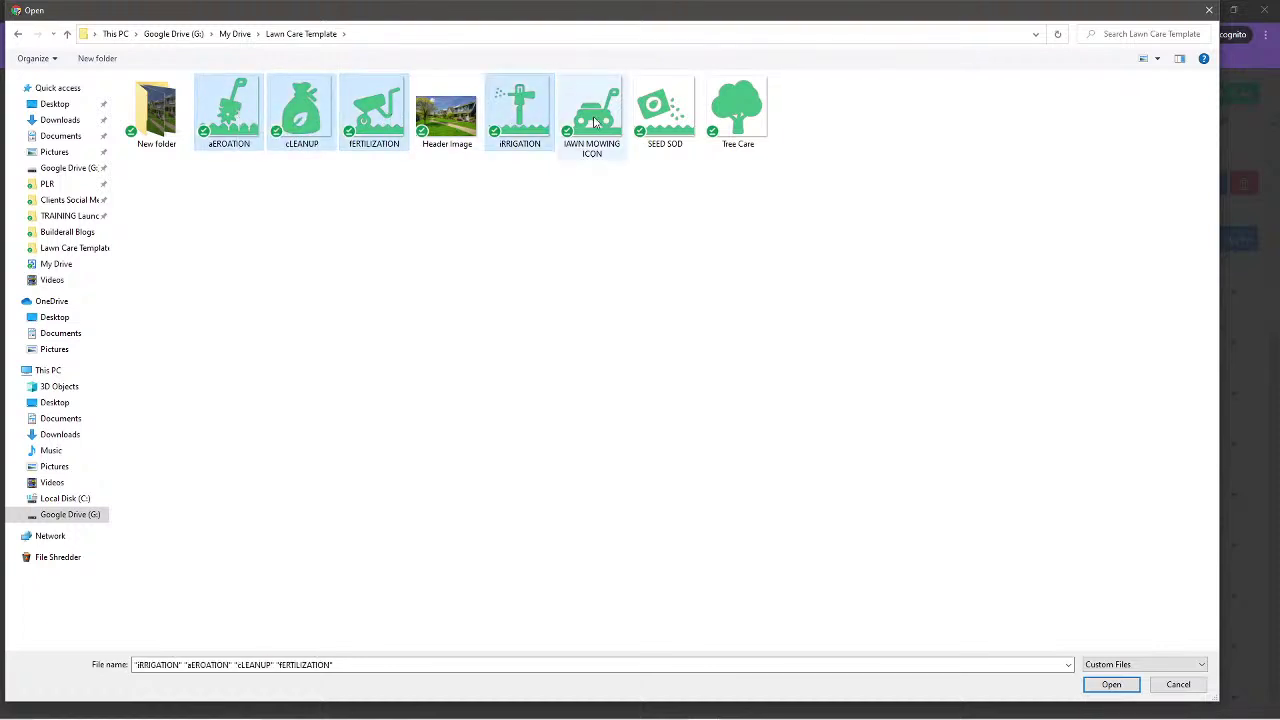
pyautogui.keyDown('ctrl'); pyautogui.click(593, 118); pyautogui.keyUp('ctrl')
pyautogui.keyDown('ctrl'); pyautogui.click(665, 108); pyautogui.keyUp('ctrl')
pyautogui.keyDown('ctrl'); pyautogui.click(738, 108); pyautogui.keyUp('ctrl')
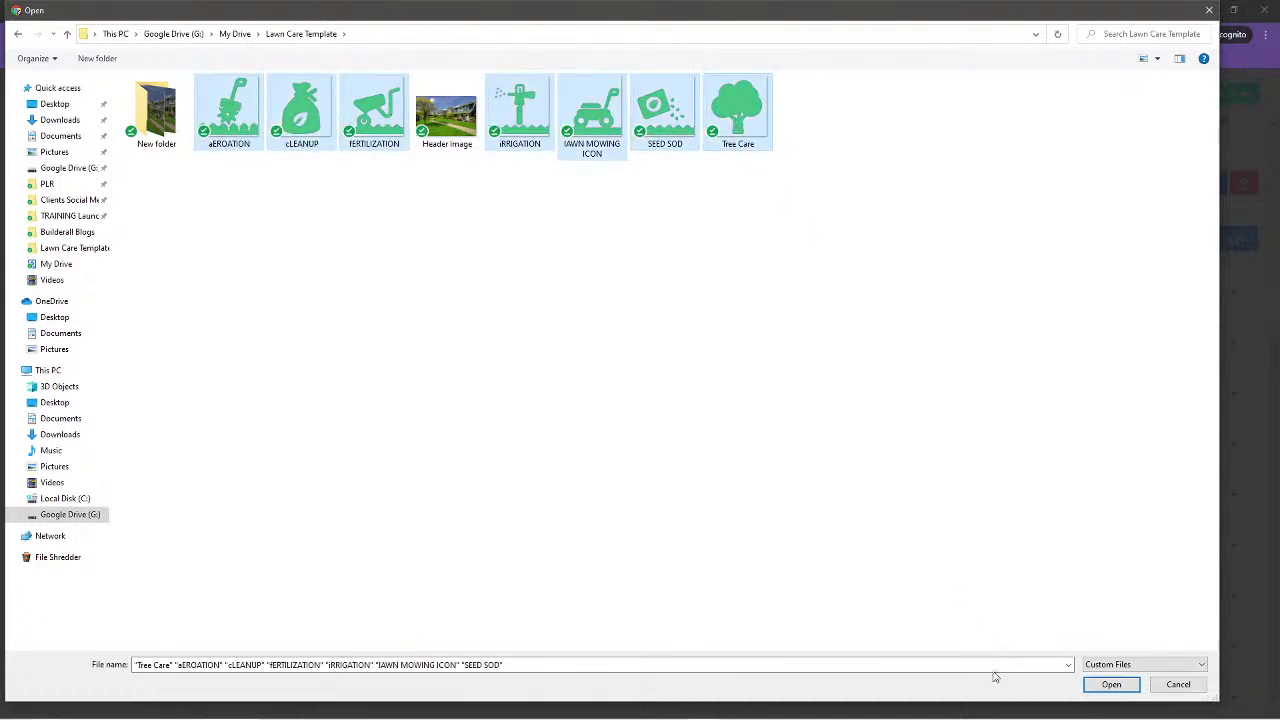
pyautogui.click(1111, 684)
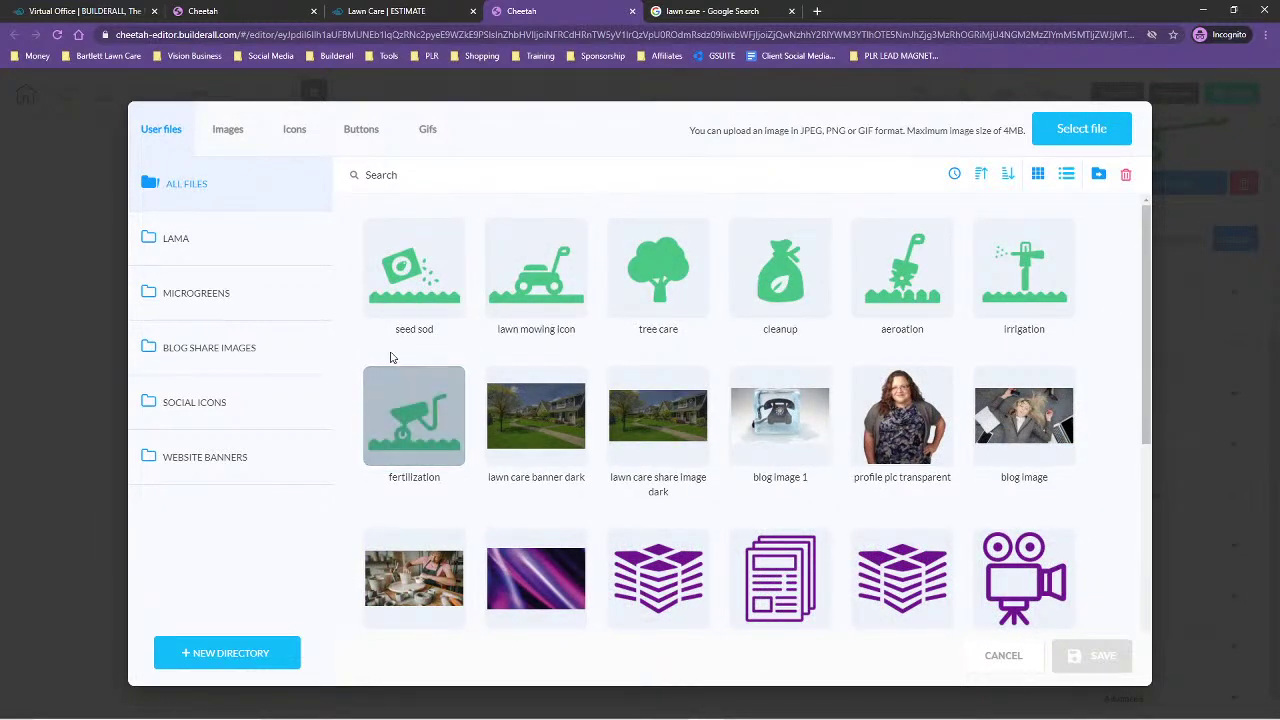
# - Apply the seed sod image to the upper Service A box, then enlarge it and center it above the label
pyautogui.click(420, 237)
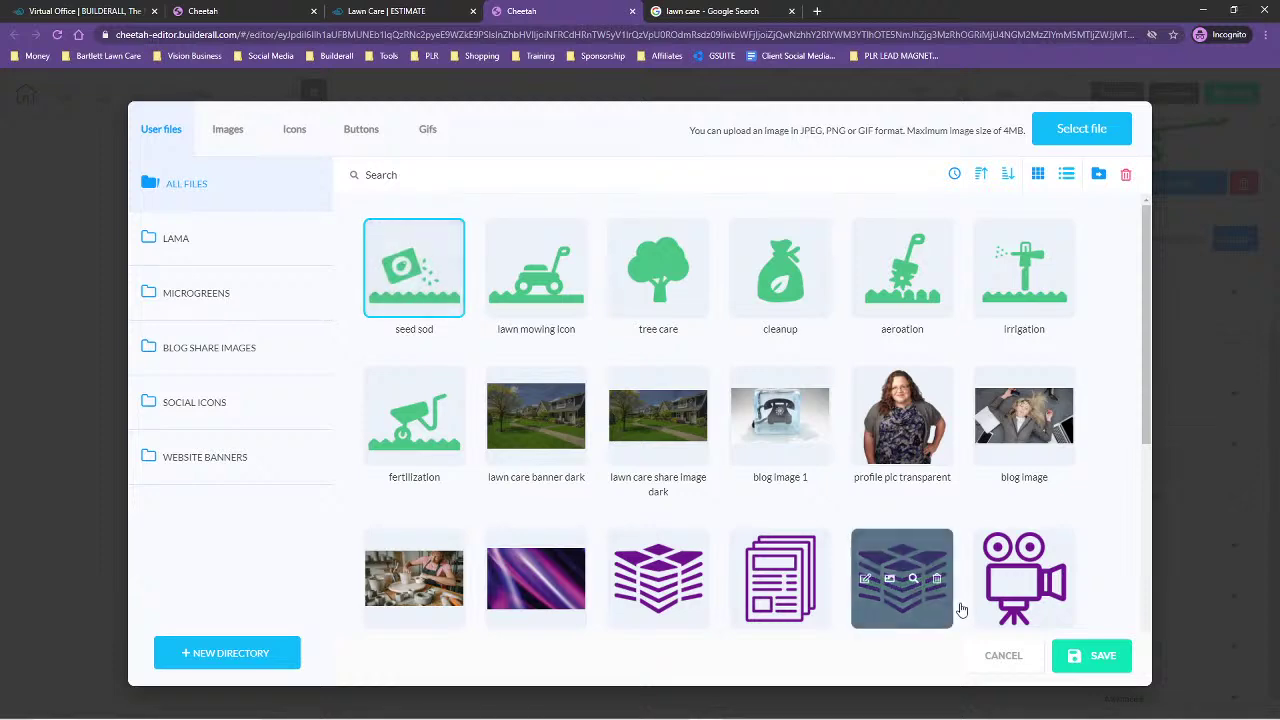
pyautogui.click(1097, 660)
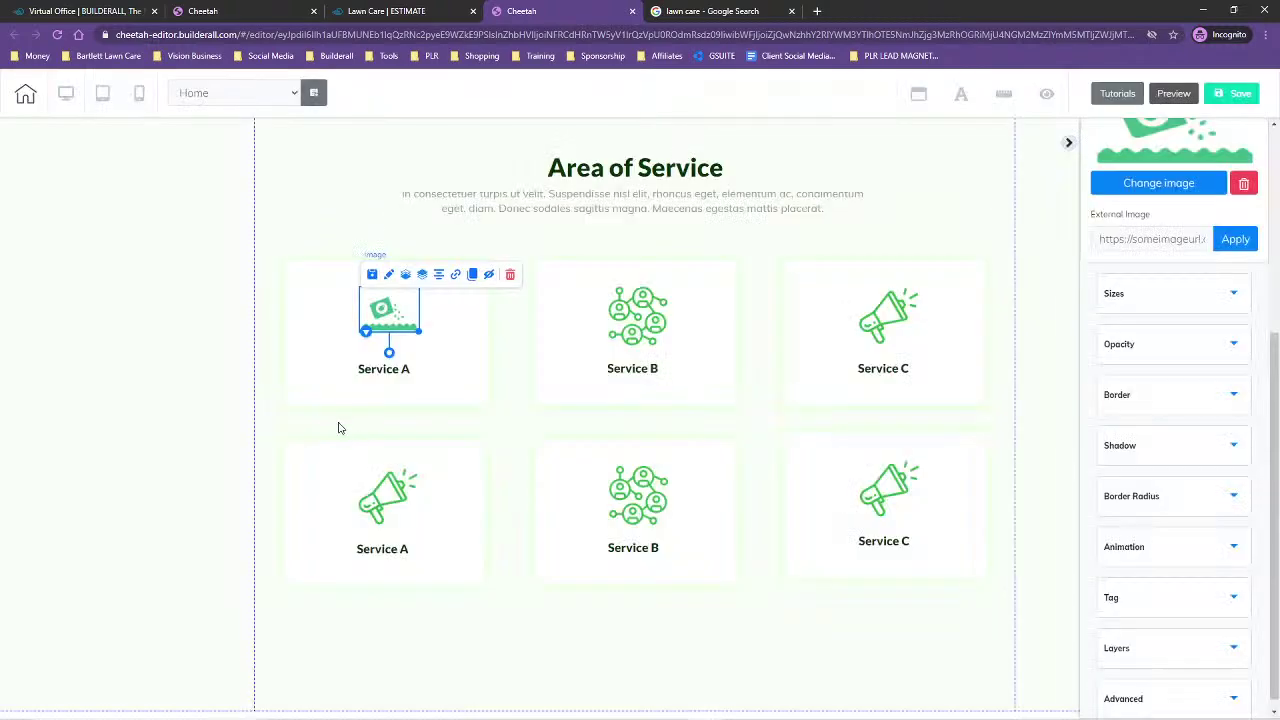
pyautogui.moveTo(418, 330)
pyautogui.mouseDown()
pyautogui.moveTo(451, 354)
pyautogui.moveTo(425, 353)
pyautogui.mouseUp()
pyautogui.moveTo(412, 316); pyautogui.dragTo(388, 316)
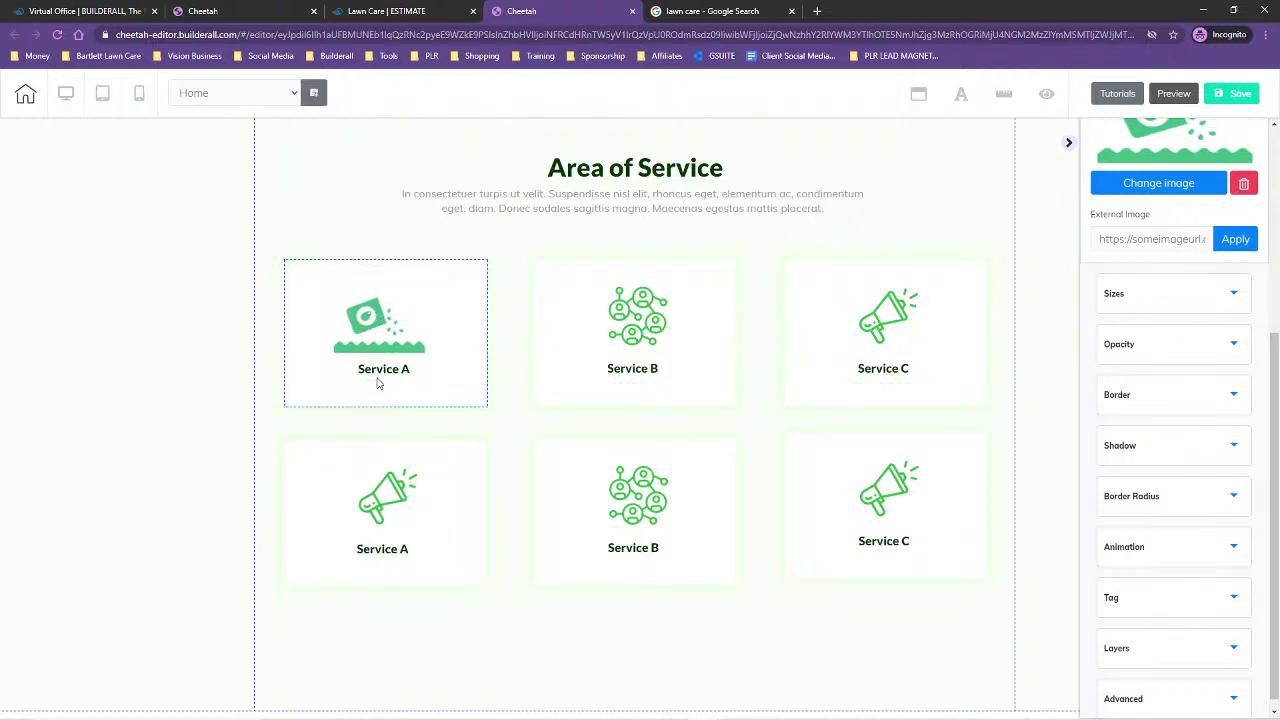
# - Change the upper Service A label to "Seed & Sod"
pyautogui.click(368, 371)
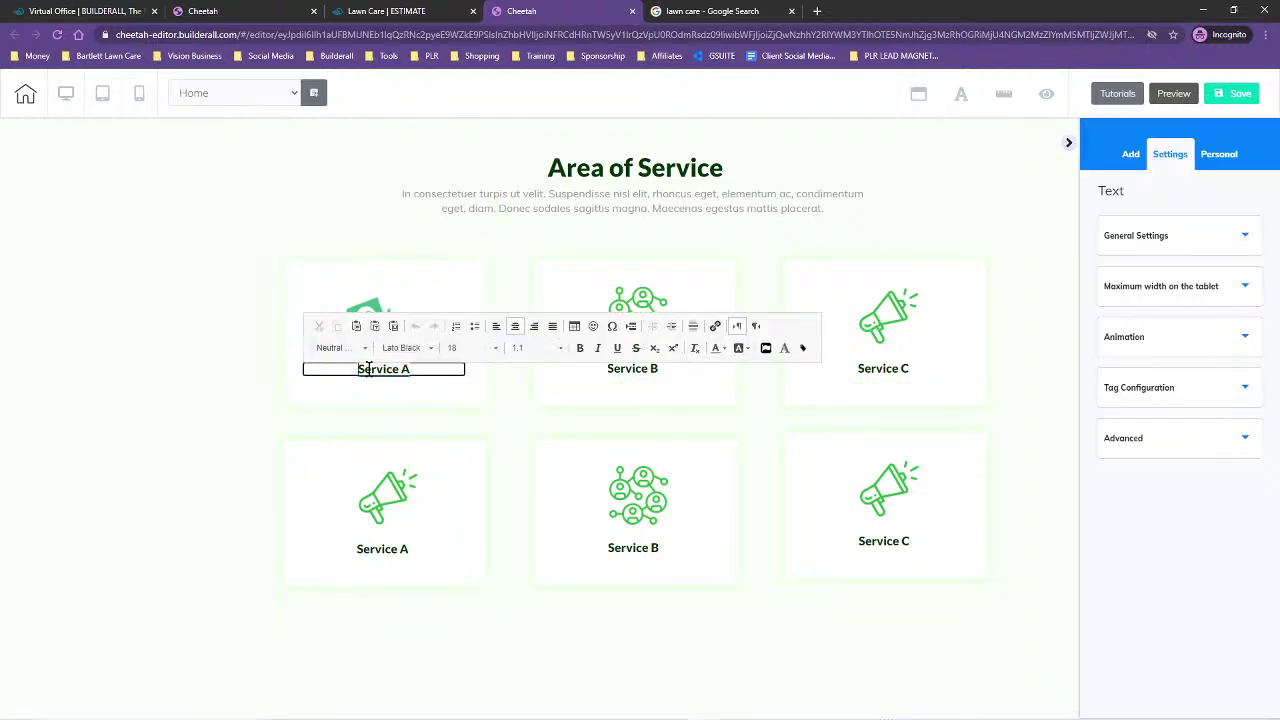
pyautogui.write('ed')
pyautogui.write(' &')
pyautogui.write(' Srvice')
pyautogui.write('od')
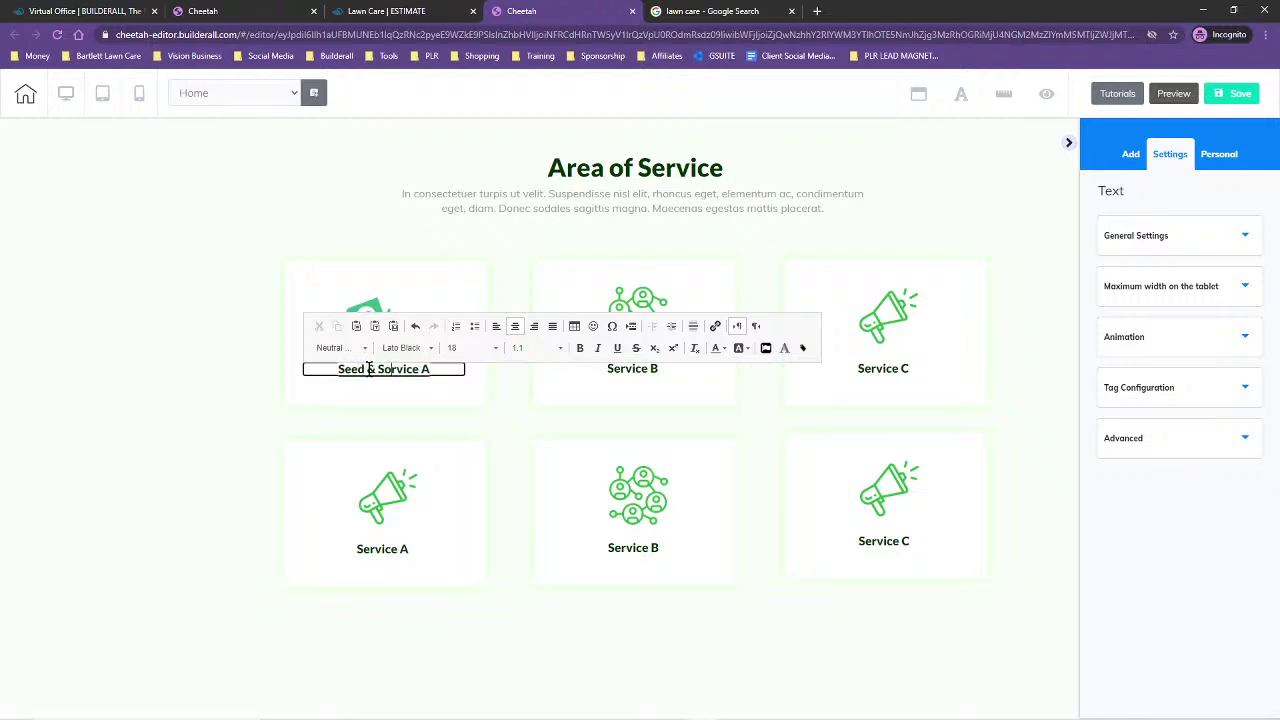
pyautogui.press('Delete')
pyautogui.press('Delete')
pyautogui.press('Delete')
pyautogui.press('Delete')
pyautogui.press('Delete')
pyautogui.press('Delete')
pyautogui.press('Delete')
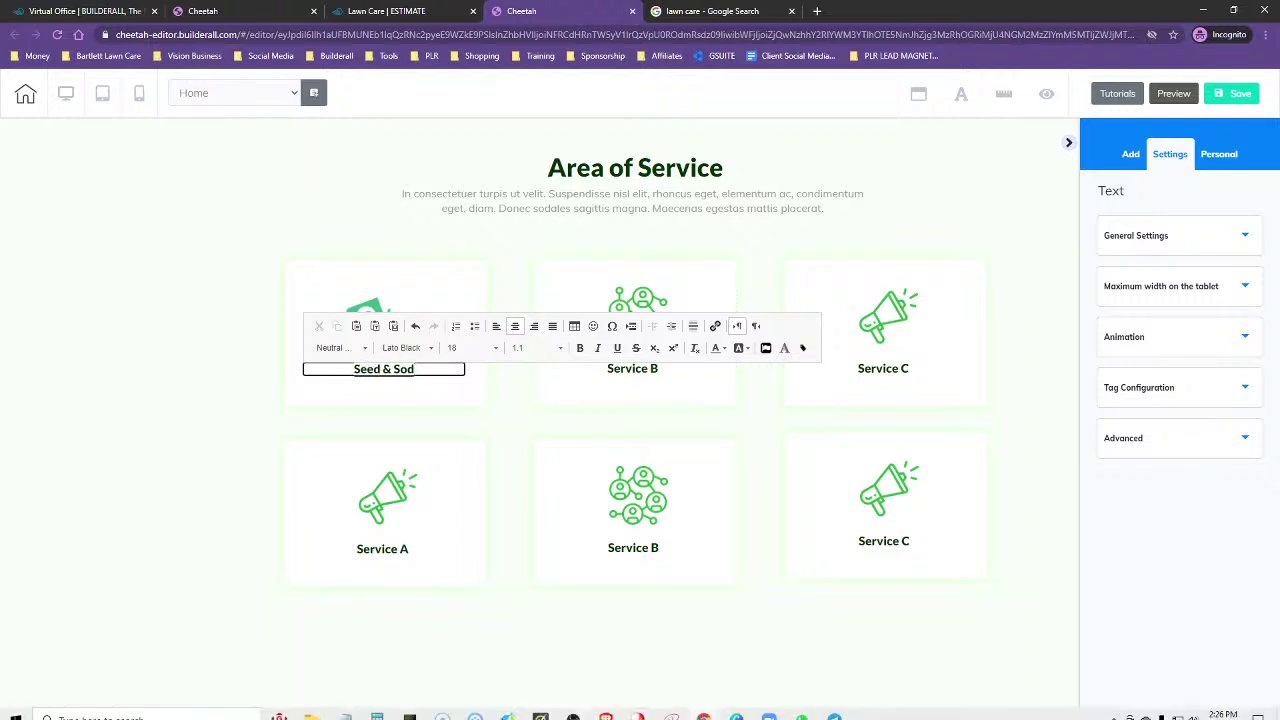
# - Replace the icon in the upper Service B box with the irrigation image
pyautogui.click(641, 297)
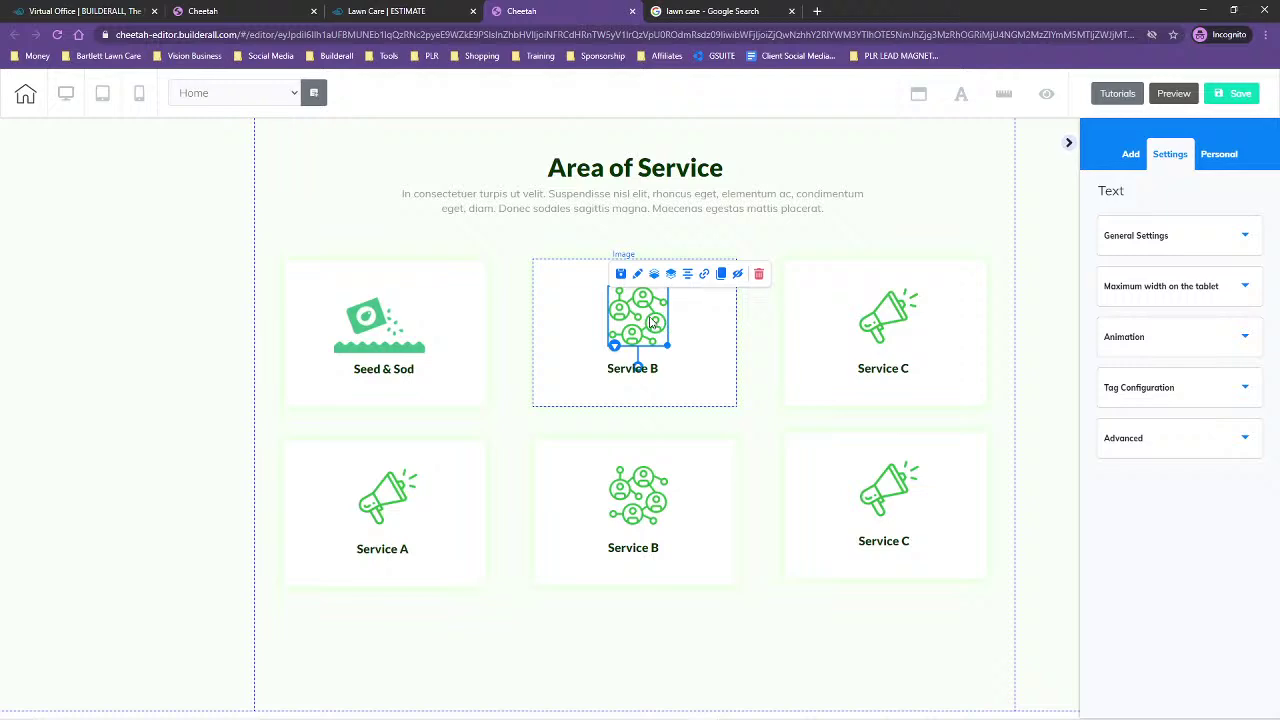
pyautogui.click(651, 322)
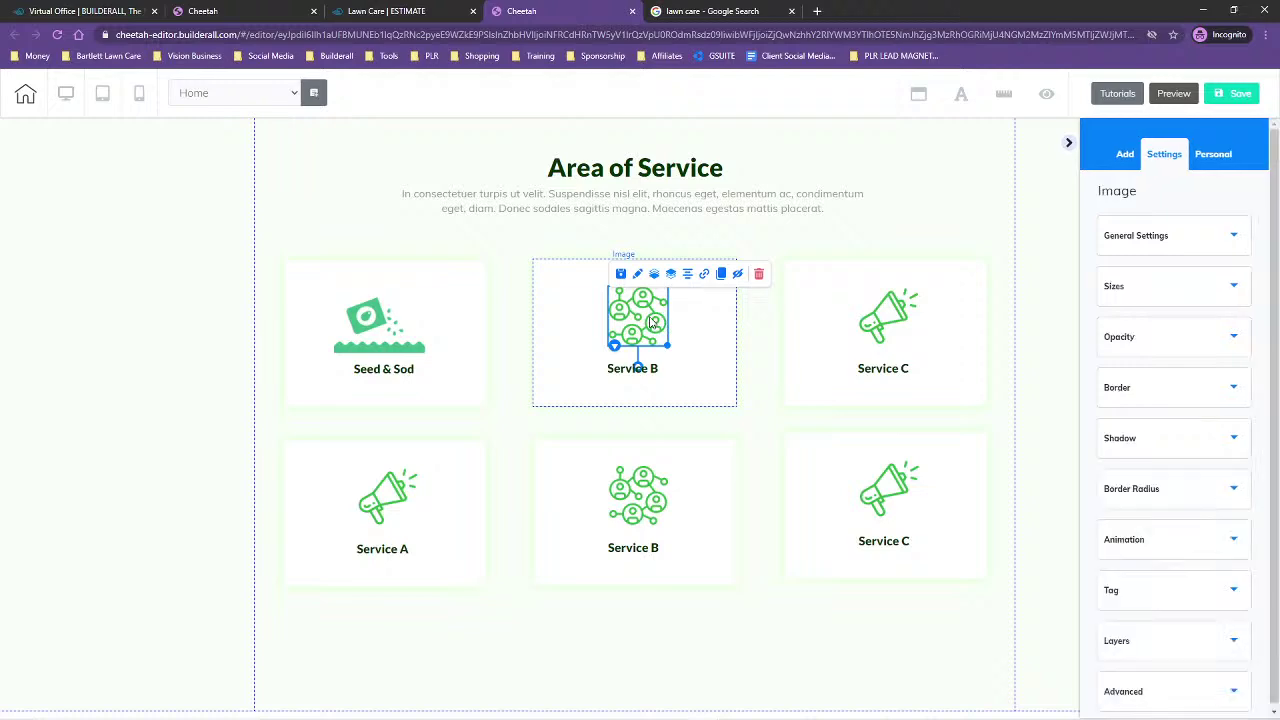
pyautogui.click(1160, 236)
pyautogui.click(1170, 517)
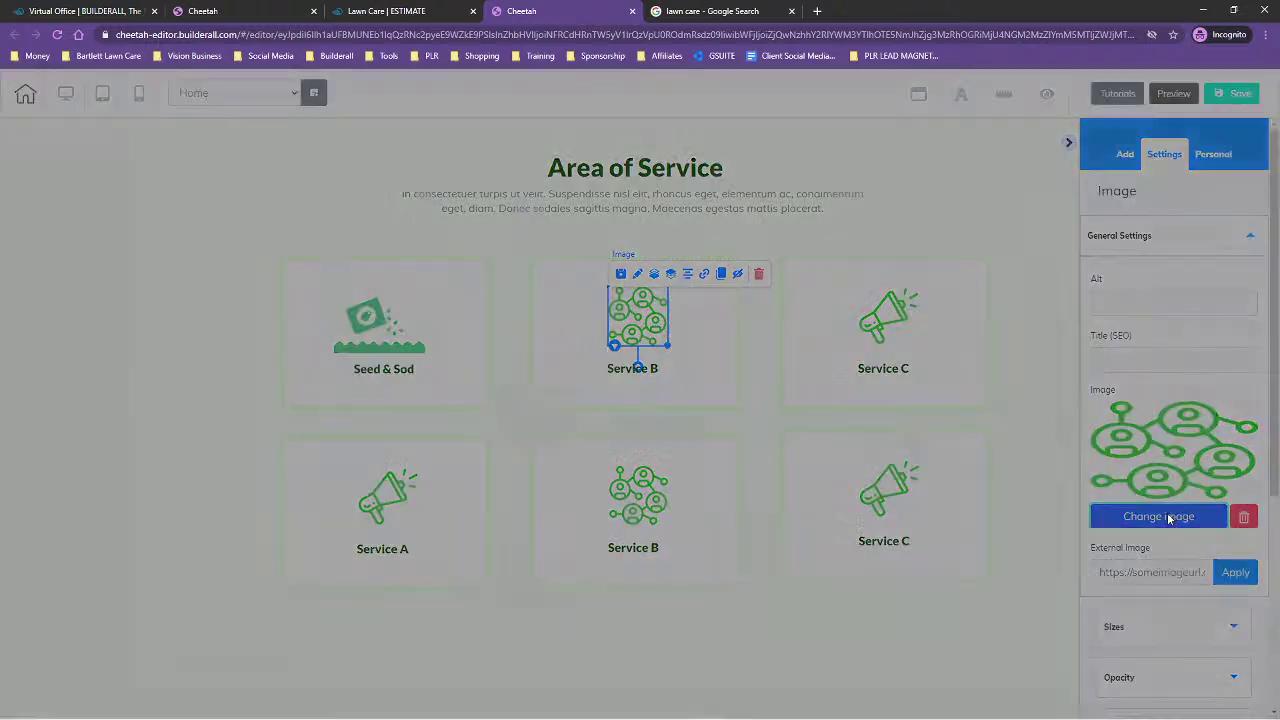
pyautogui.click(1040, 238)
pyautogui.click(1091, 657)
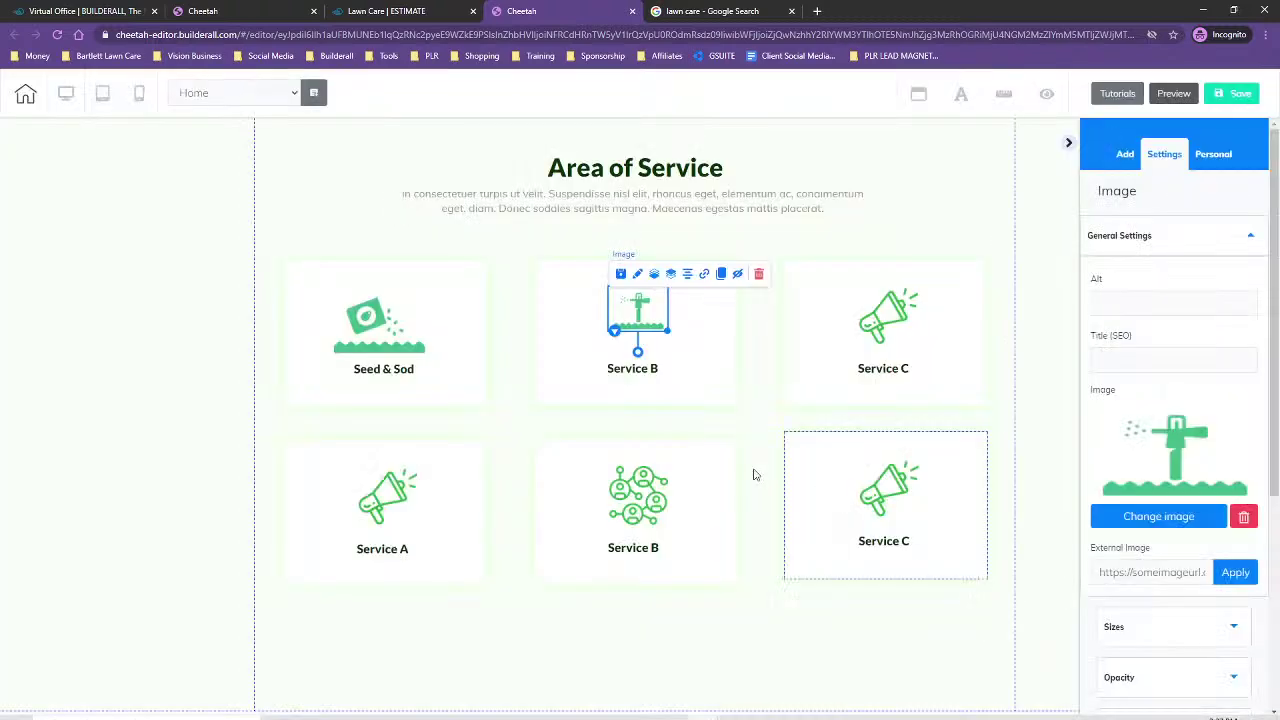
# - Change the upper Service B label to "Irrigation"
pyautogui.click(647, 375)
pyautogui.moveTo(657, 368); pyautogui.dragTo(616, 368)
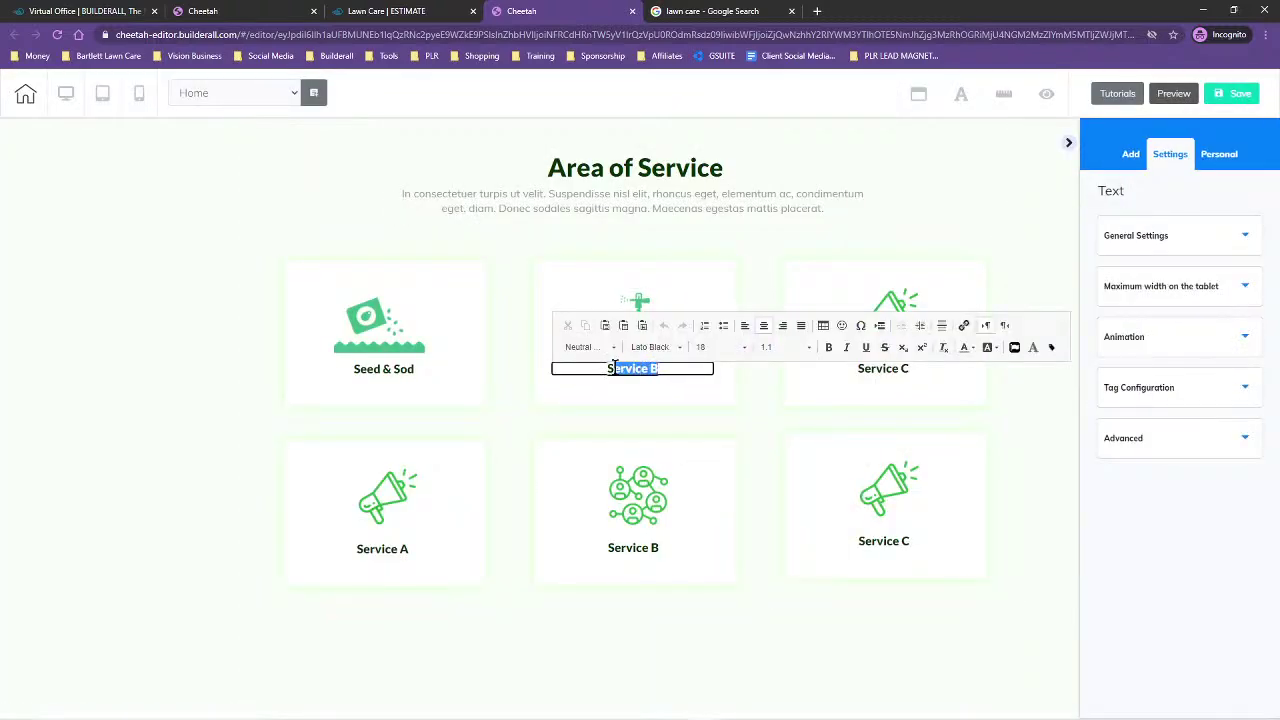
pyautogui.press('BackSpace')
pyautogui.write('Irrigation')
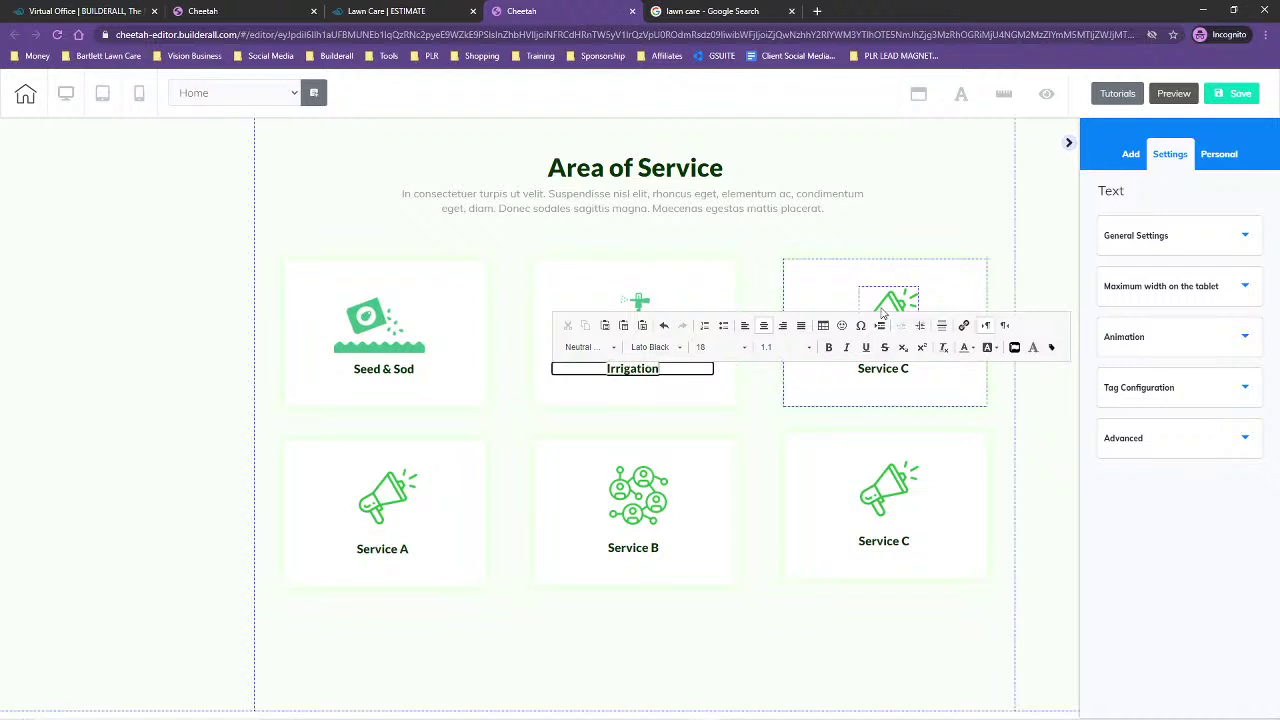
# - Replace the megaphone icon in the upper Service C box with the aeroation image
pyautogui.click(890, 310)
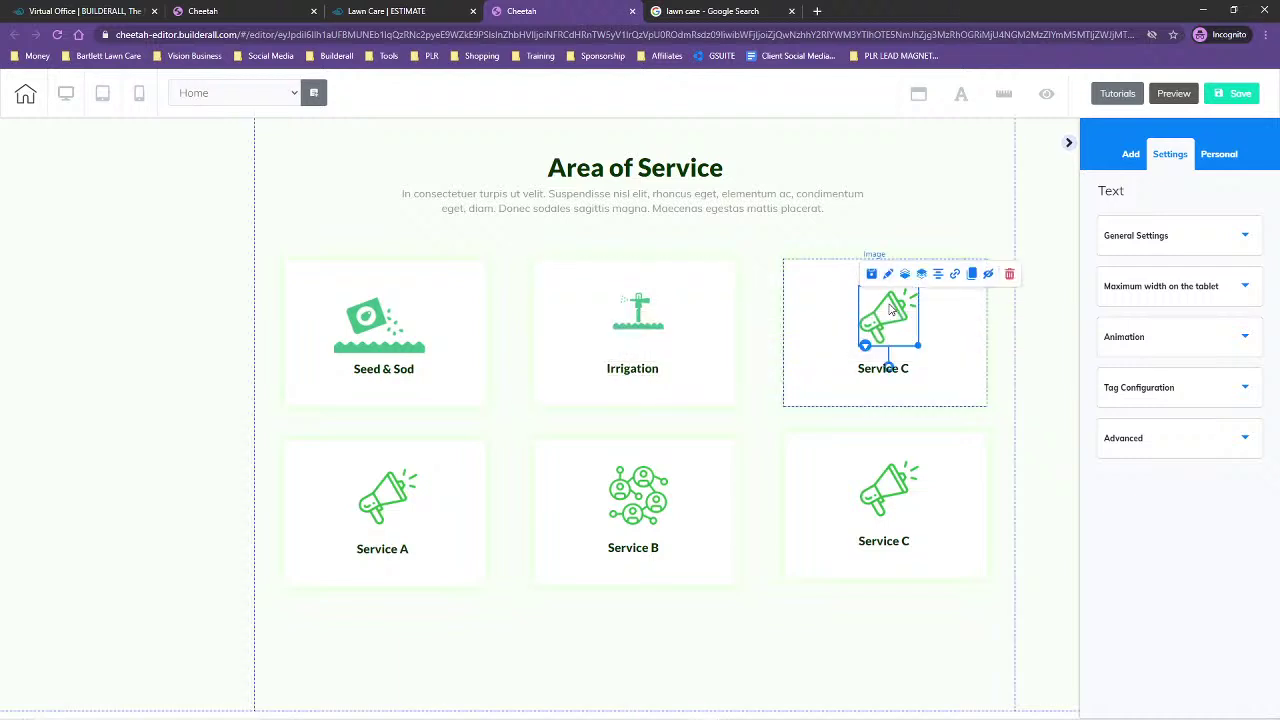
pyautogui.click(1167, 250)
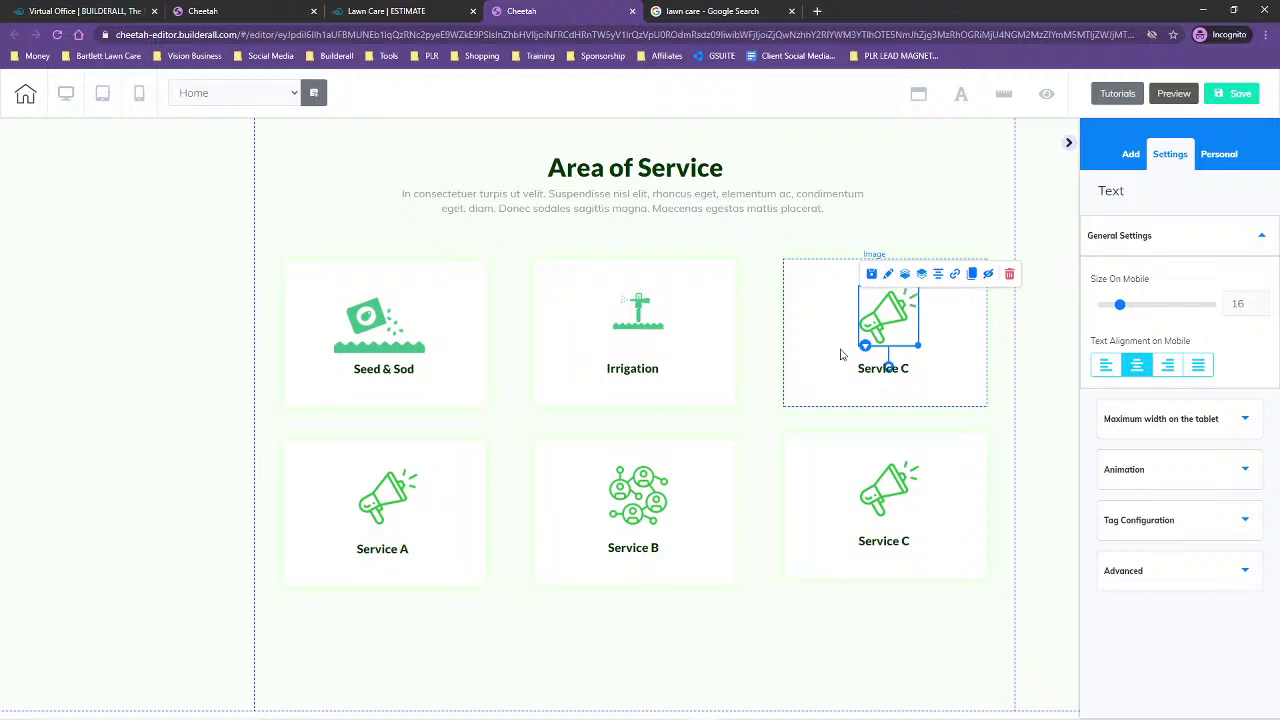
pyautogui.click(884, 320)
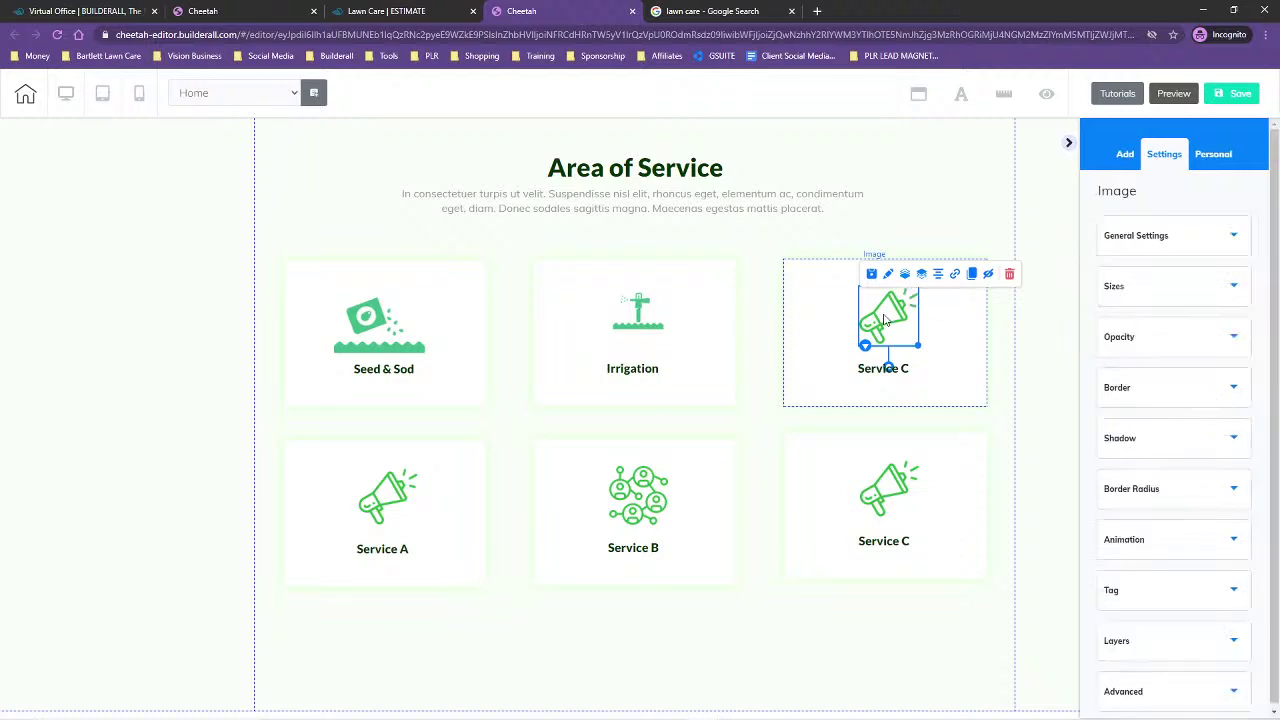
pyautogui.click(1167, 238)
pyautogui.click(1170, 518)
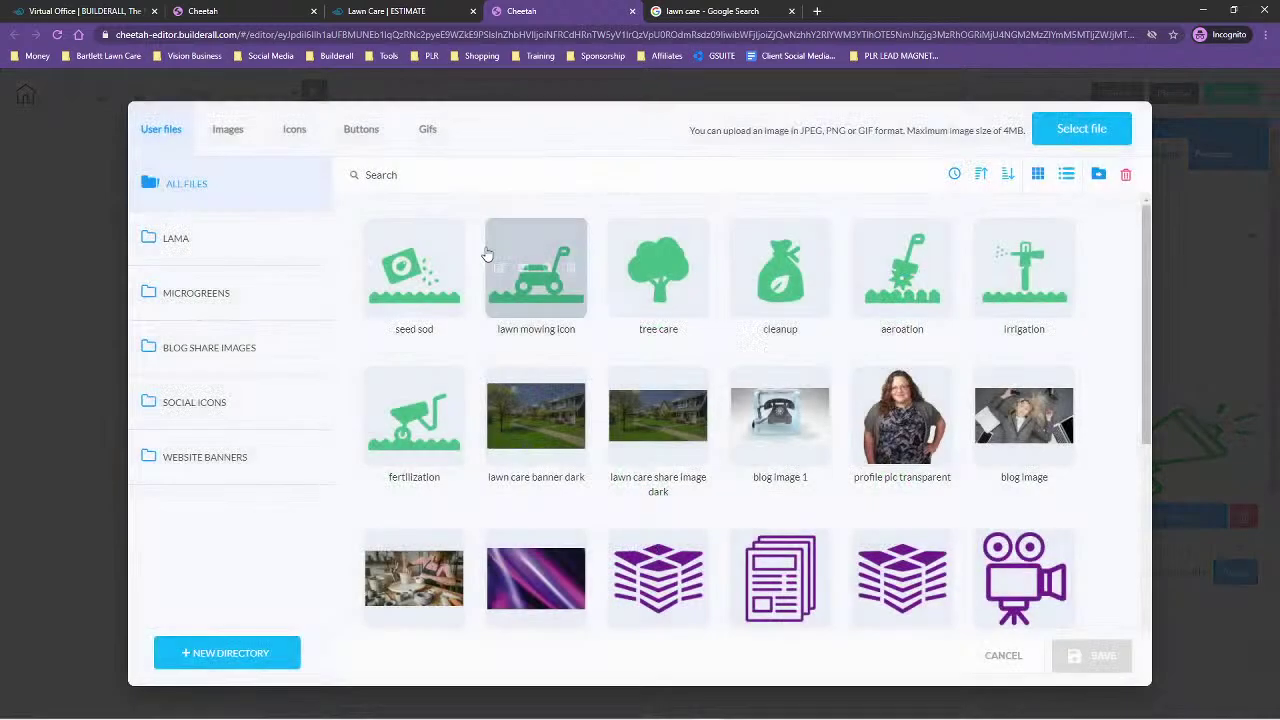
pyautogui.click(903, 248)
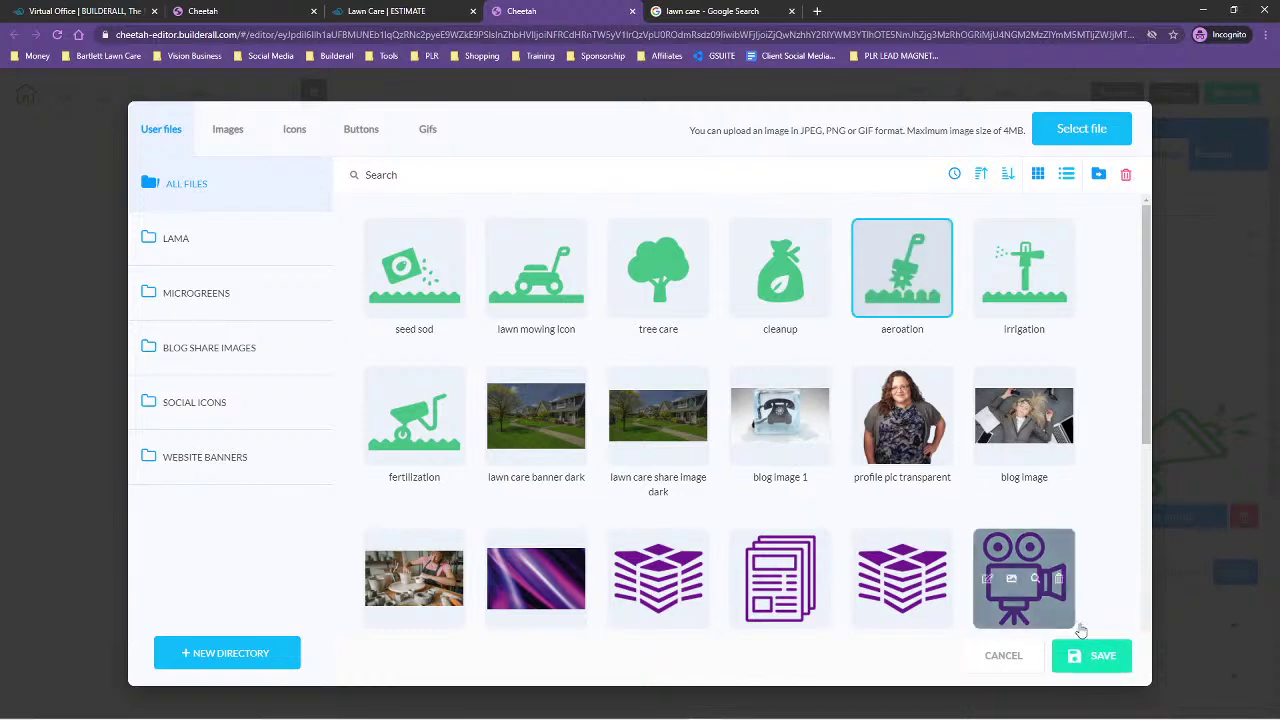
pyautogui.click(1090, 656)
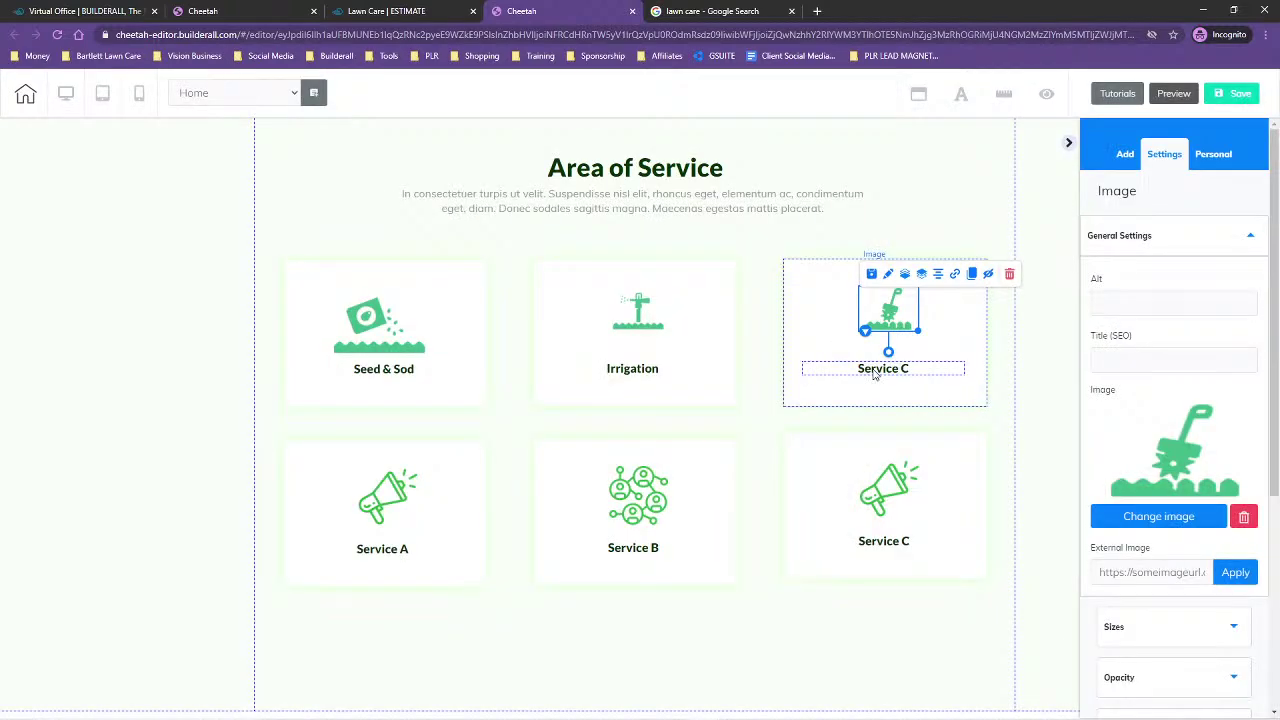
# - Change the upper Service C label to "Aeration"
pyautogui.click(860, 372)
pyautogui.moveTo(858, 369); pyautogui.dragTo(912, 366)
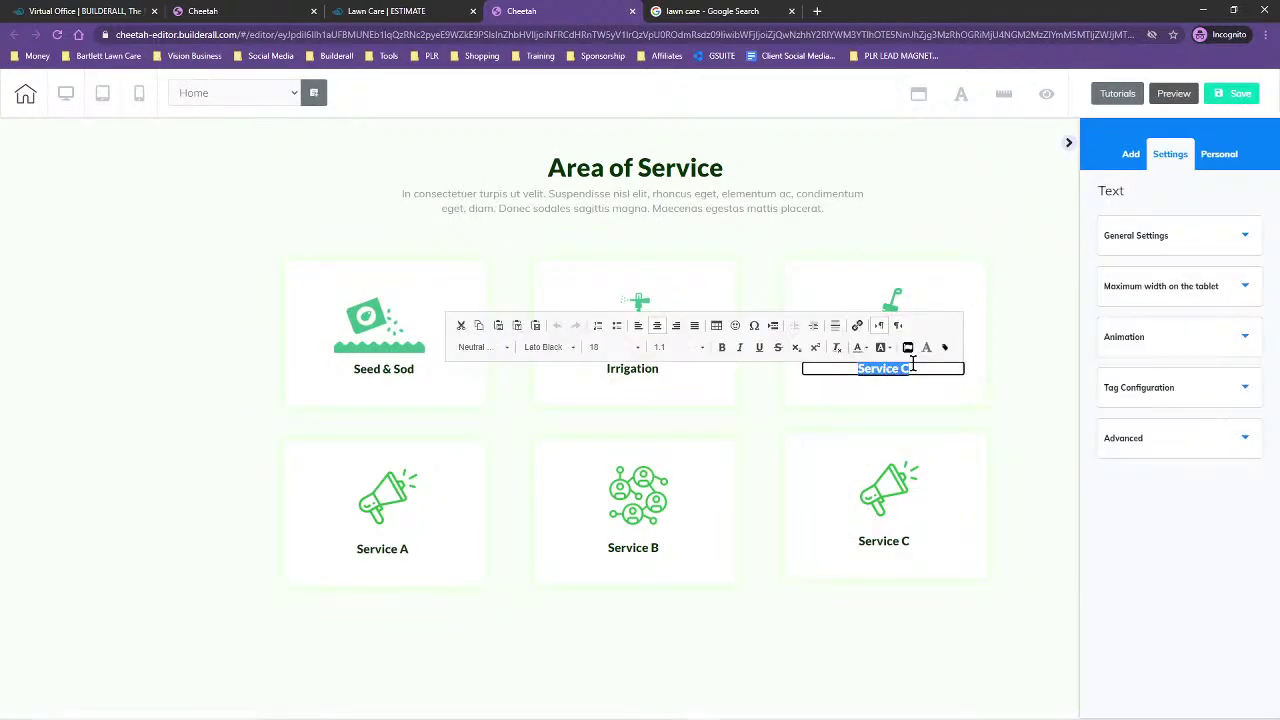
pyautogui.write('Aeration')
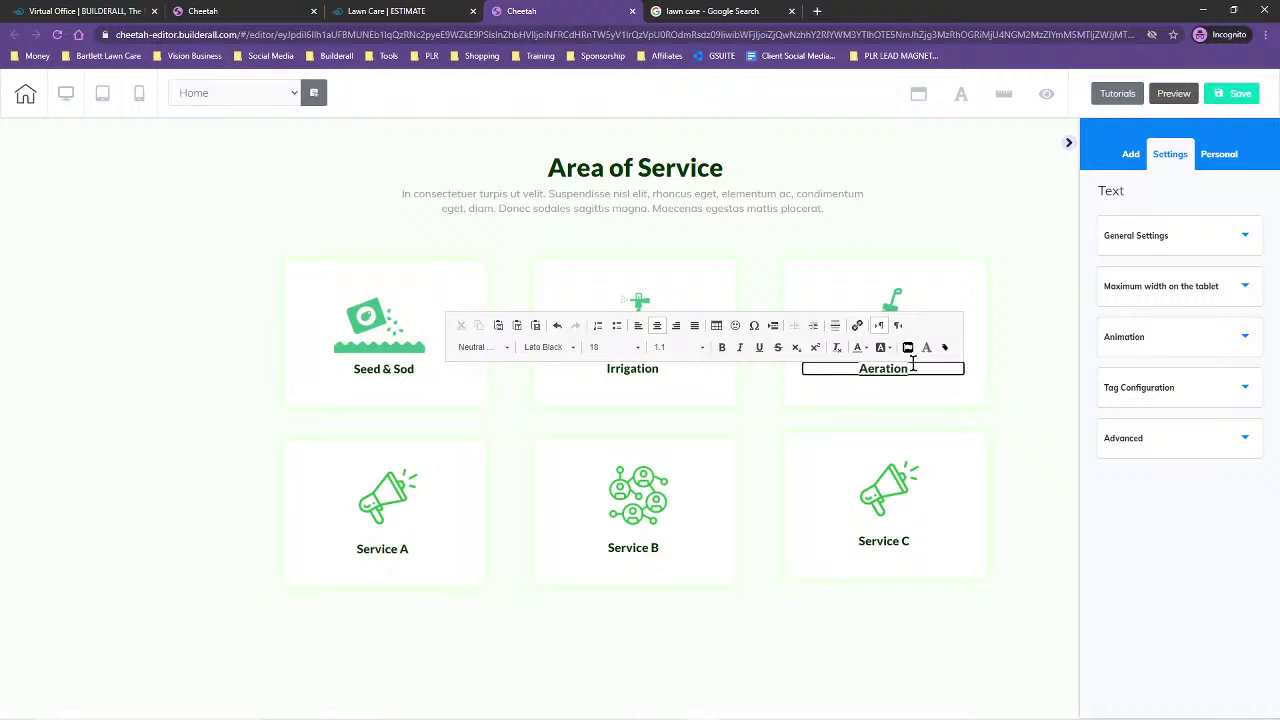
# - Replace the megaphone icon in the lower Service A box with the cleanup image
pyautogui.click(362, 553)
pyautogui.click(392, 492)
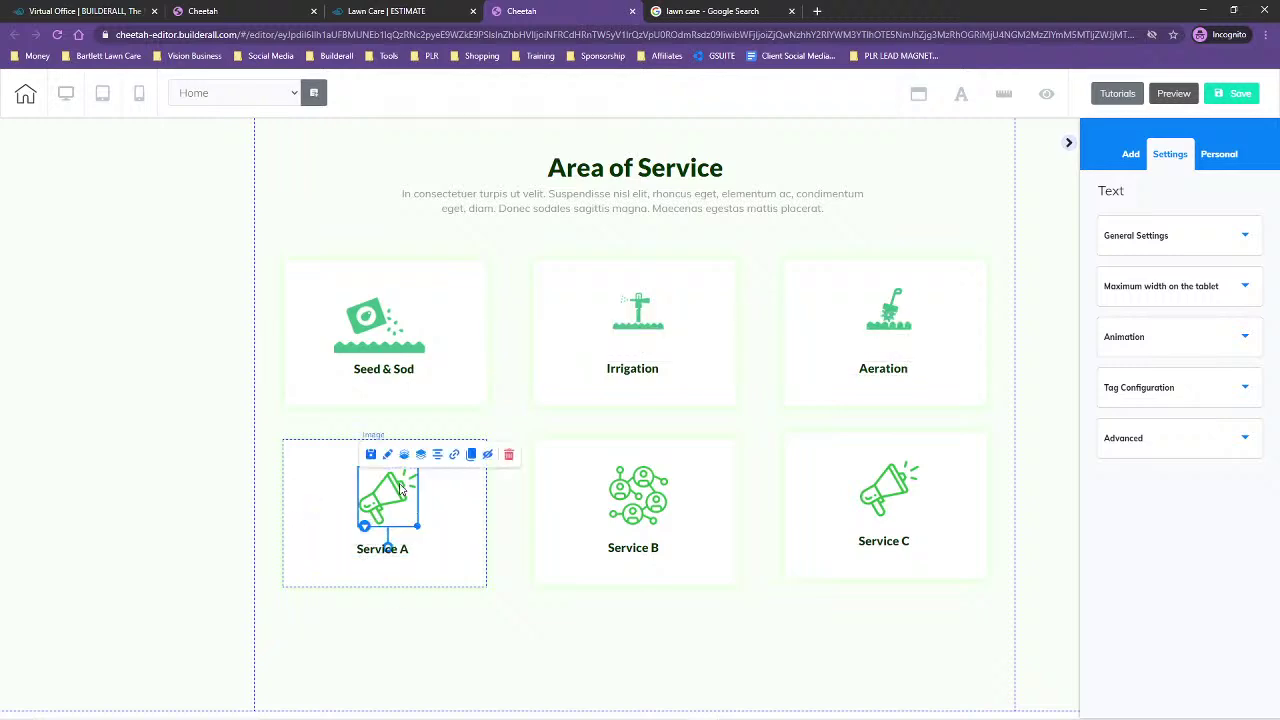
pyautogui.click(1200, 243)
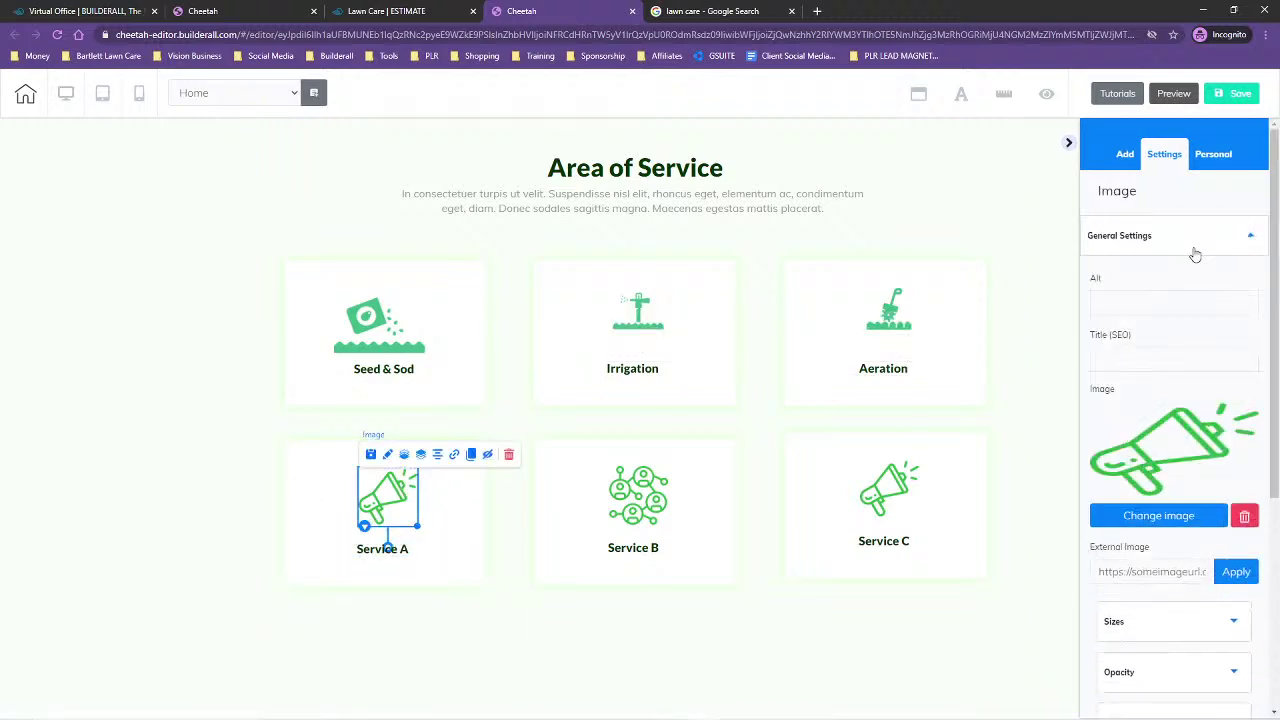
pyautogui.click(1160, 515)
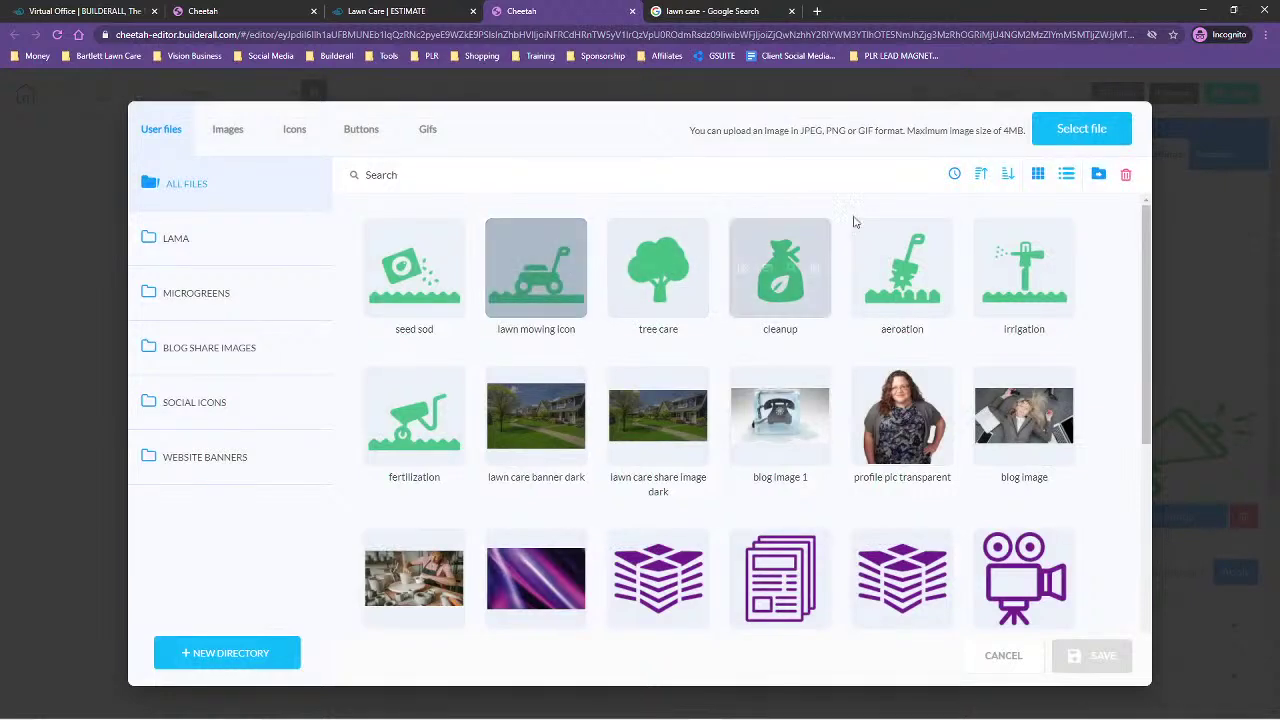
pyautogui.click(780, 265)
pyautogui.click(1072, 650)
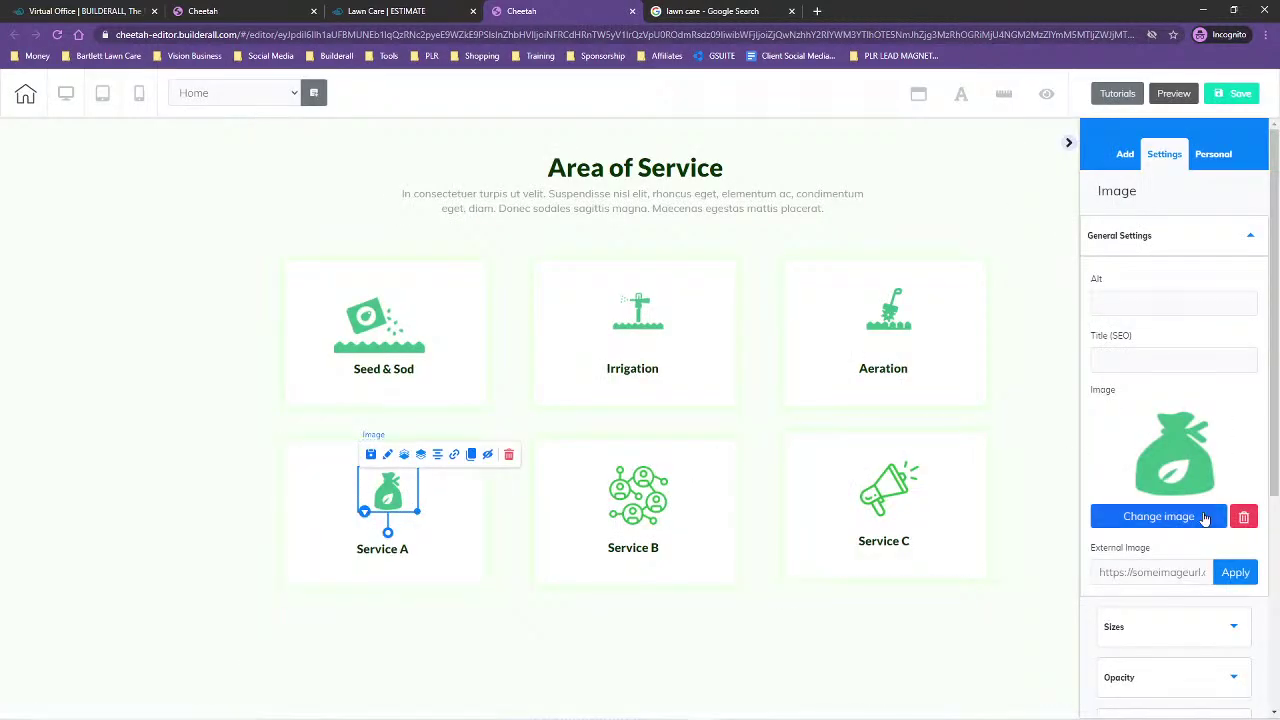
# - Change the icon in the lower Service A box to the tree care image
pyautogui.click(1165, 516)
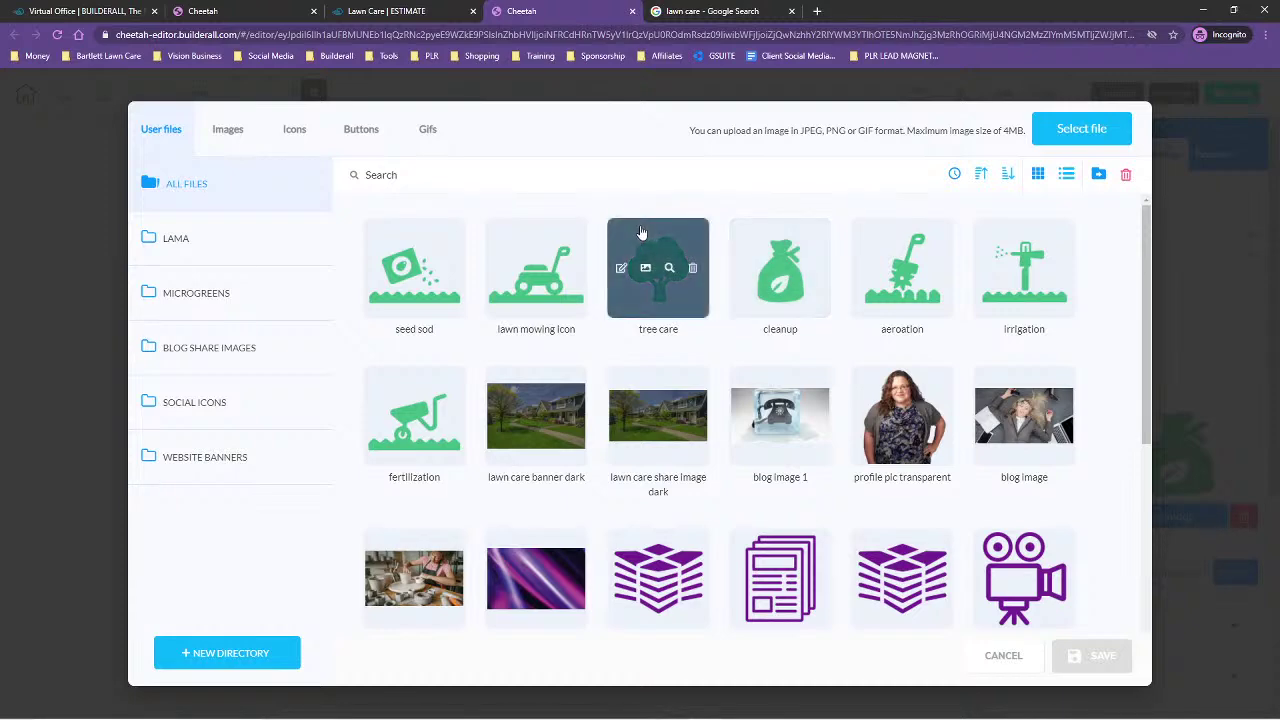
pyautogui.click(658, 255)
pyautogui.click(1094, 655)
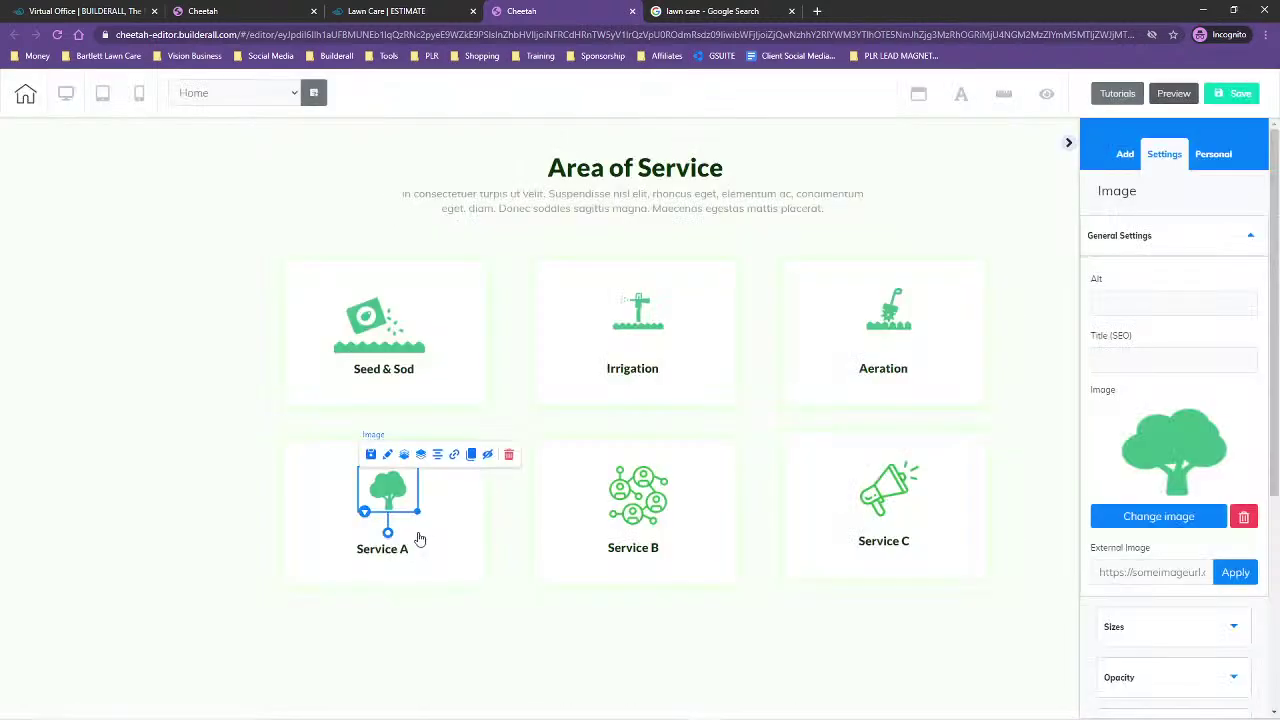
# - Change the lower Service A label to "Tree Care"
pyautogui.click(408, 552)
pyautogui.moveTo(408, 550); pyautogui.dragTo(360, 548)
pyautogui.write('Tree Care')
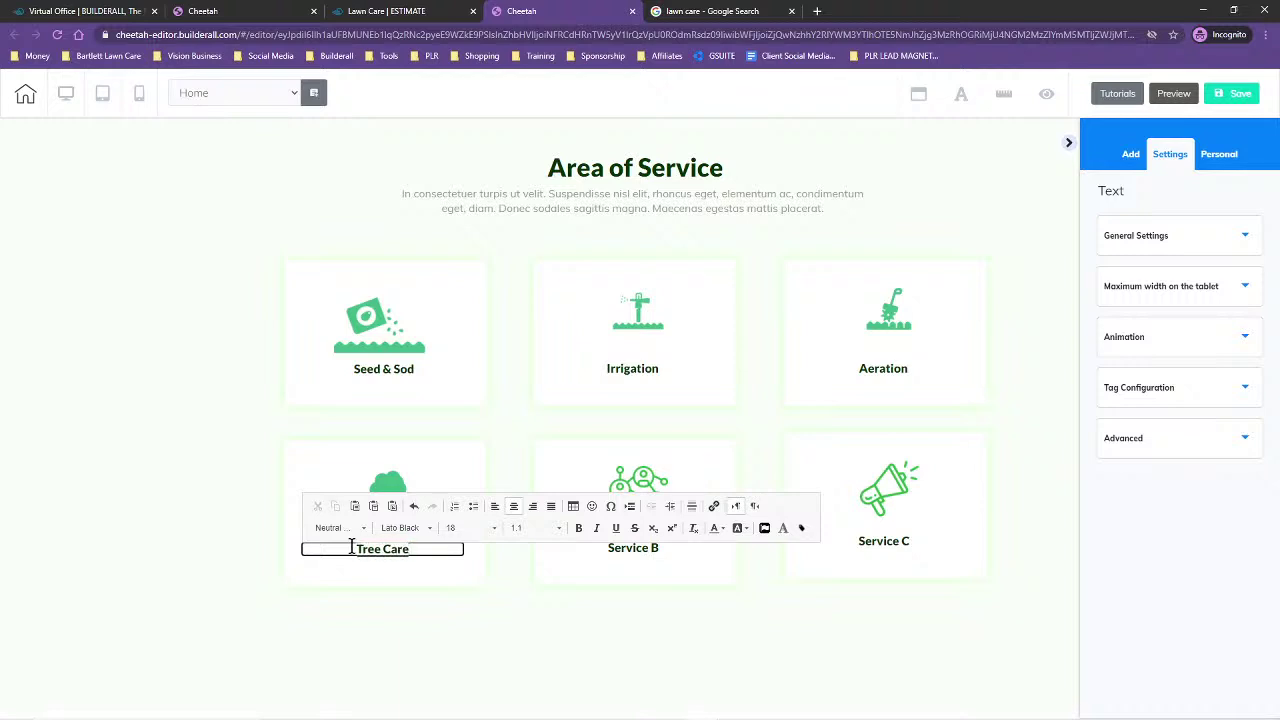
# - Replace the people network icon in the lower Service B box with the lawn mowing icon image
pyautogui.click(634, 490)
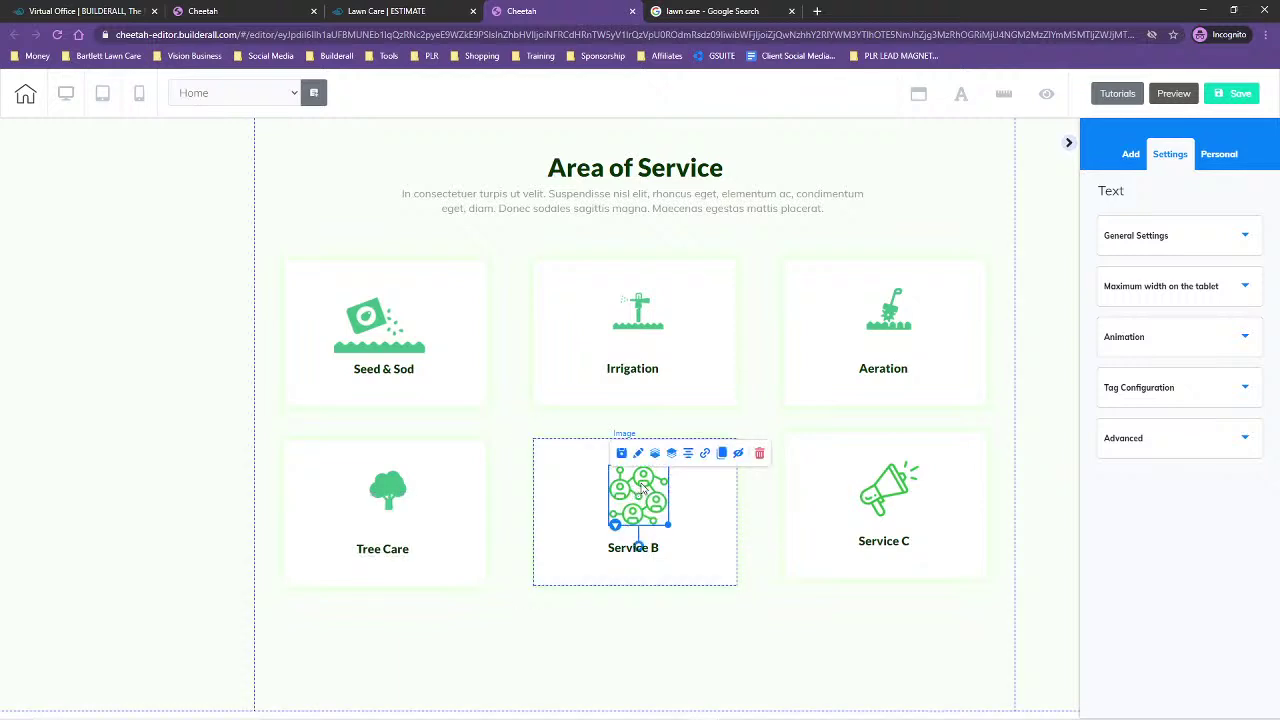
pyautogui.click(1206, 234)
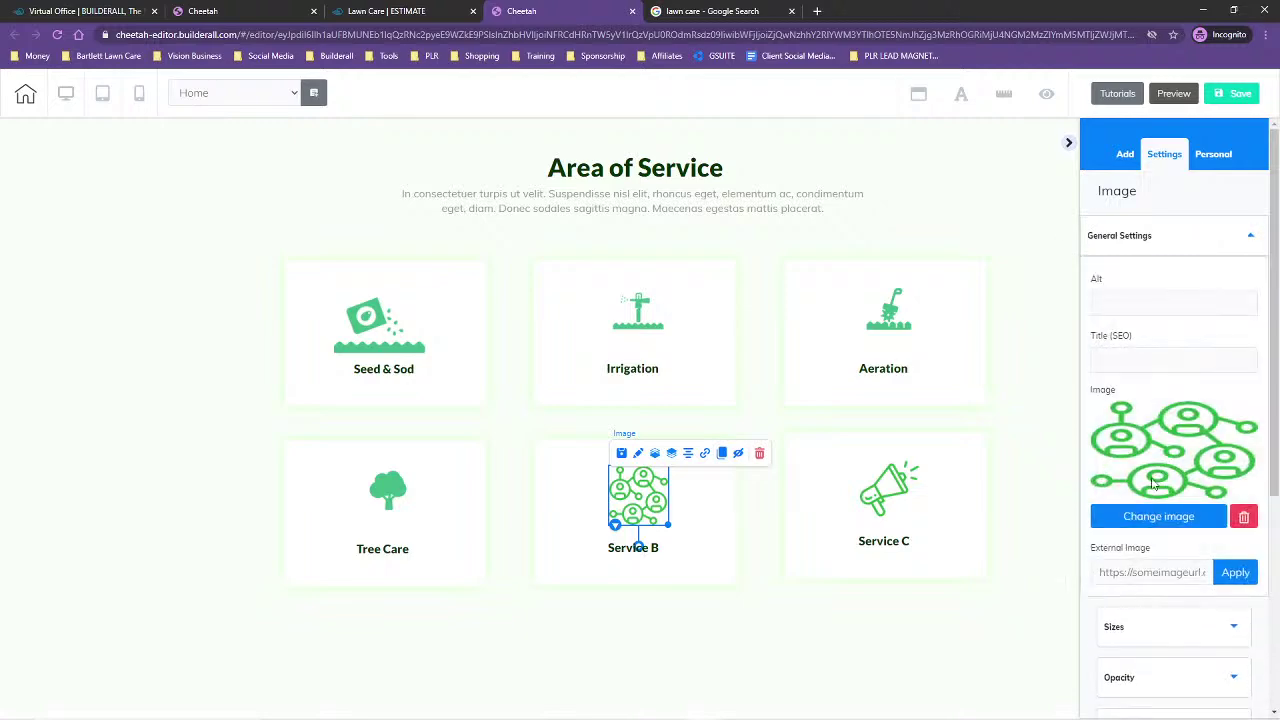
pyautogui.click(1150, 517)
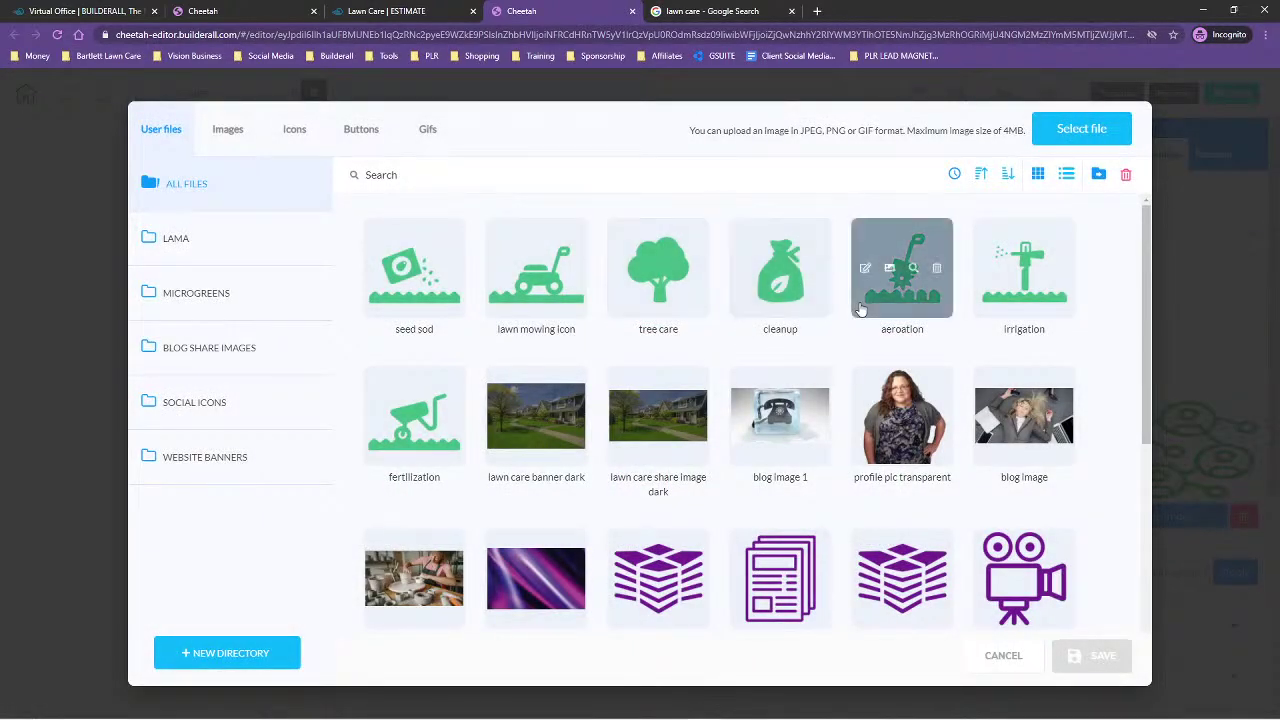
pyautogui.click(536, 265)
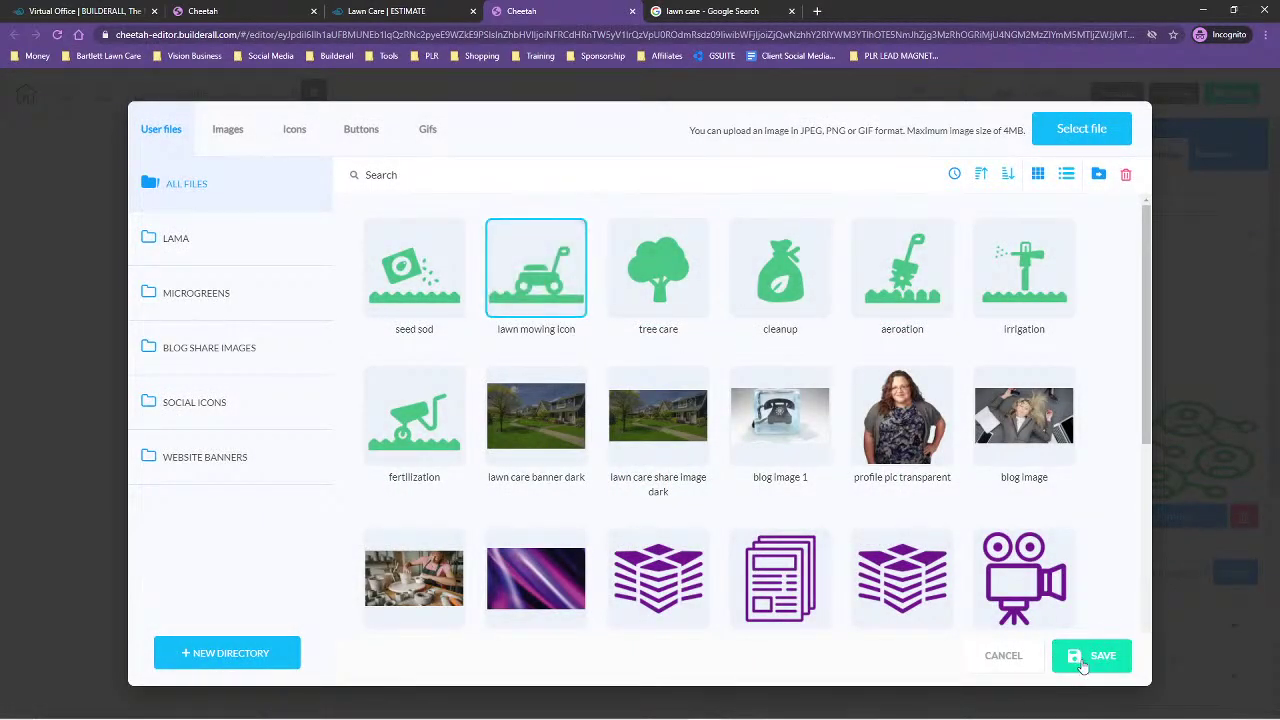
pyautogui.click(1078, 662)
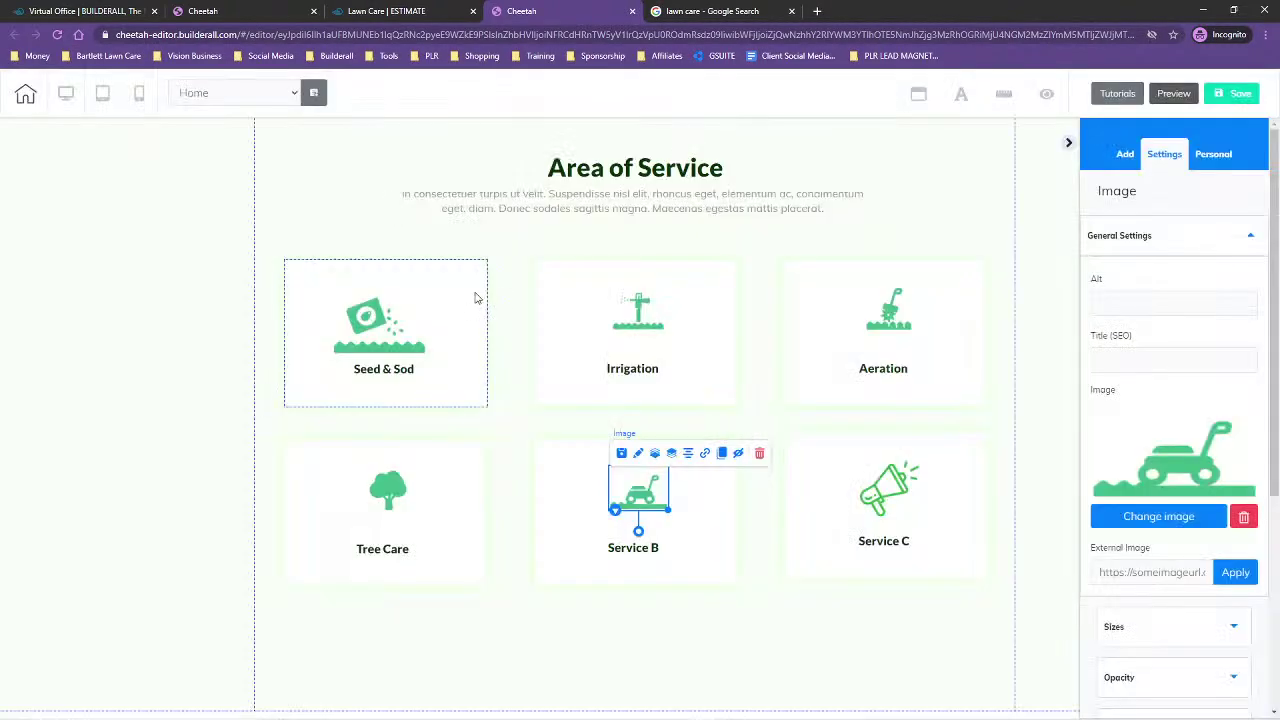
# - Change the lower Service B label to "Mowing"
pyautogui.click(658, 549)
pyautogui.moveTo(657, 550); pyautogui.dragTo(608, 551)
pyautogui.write('Mowing')
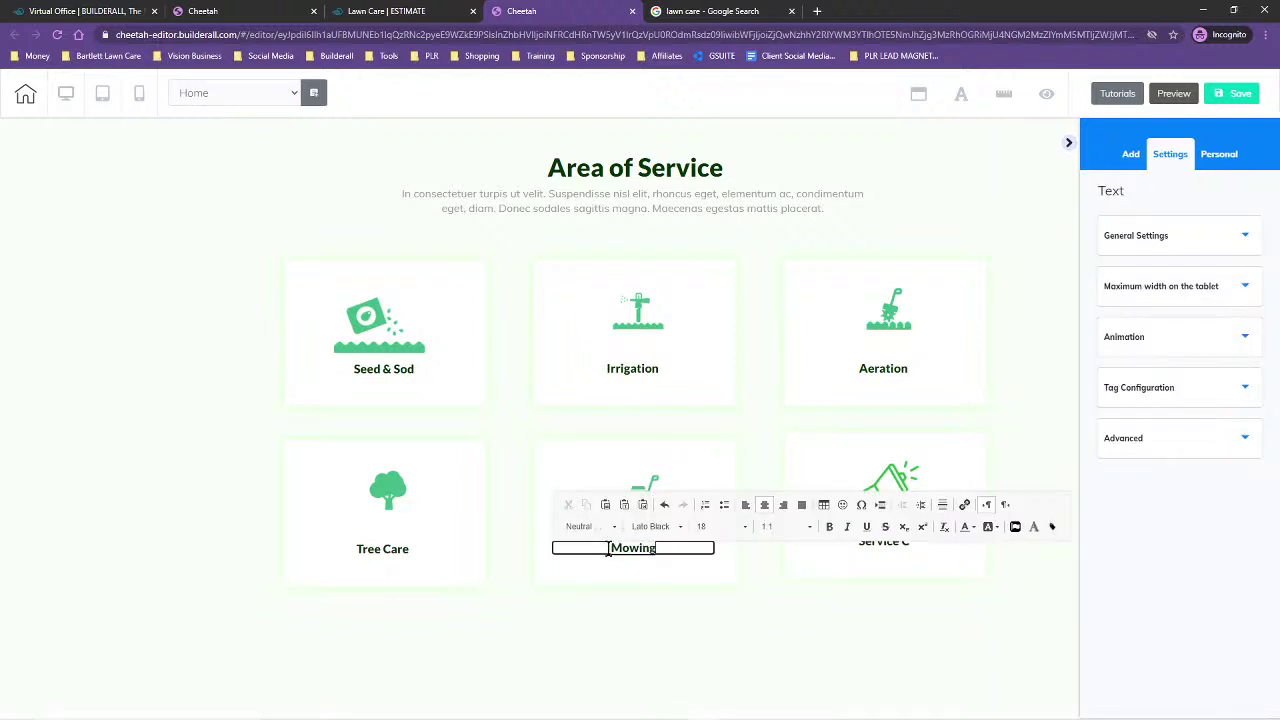
# - Replace the megaphone icon in the lower Service C box with the seed sod image
pyautogui.click(900, 478)
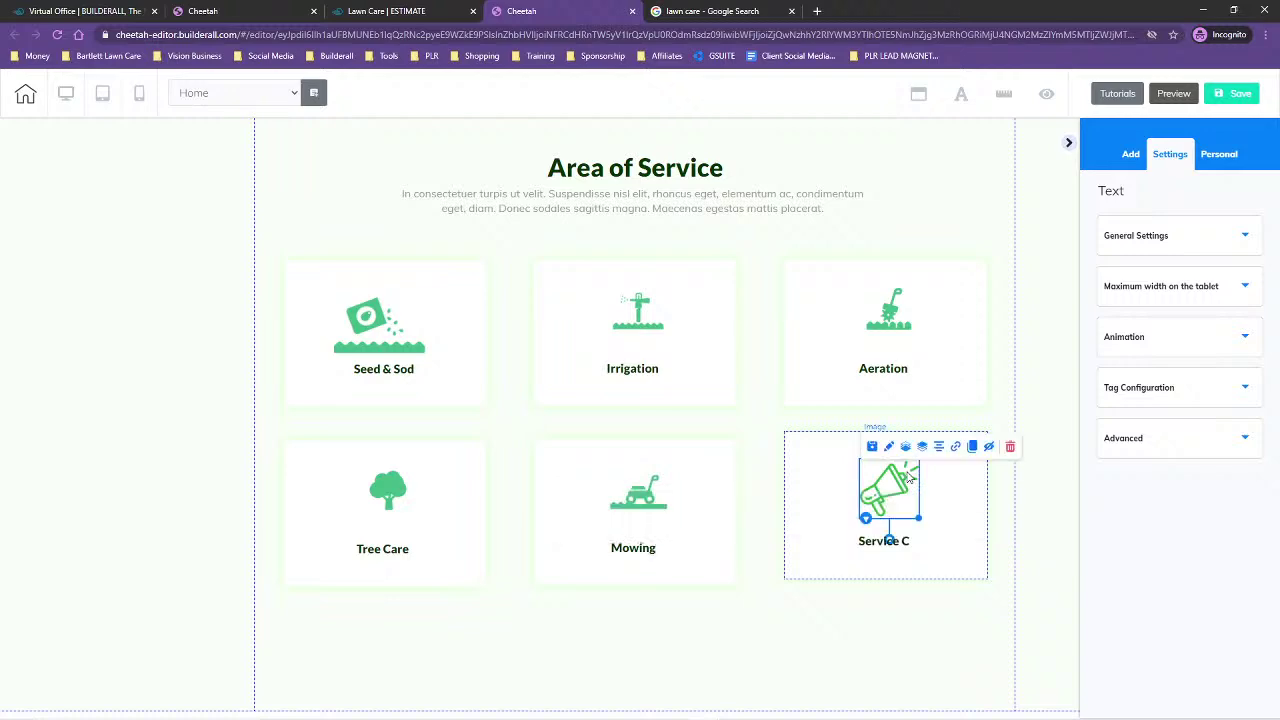
pyautogui.click(1180, 237)
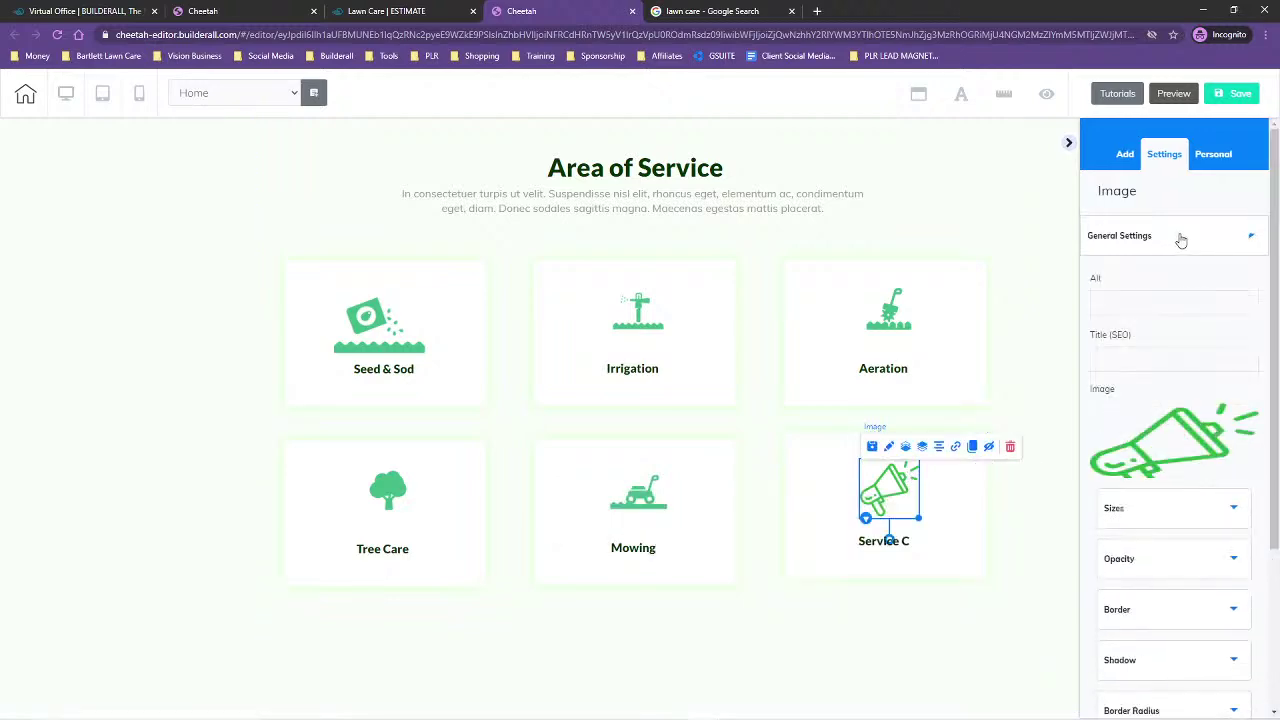
pyautogui.click(1160, 518)
pyautogui.click(433, 236)
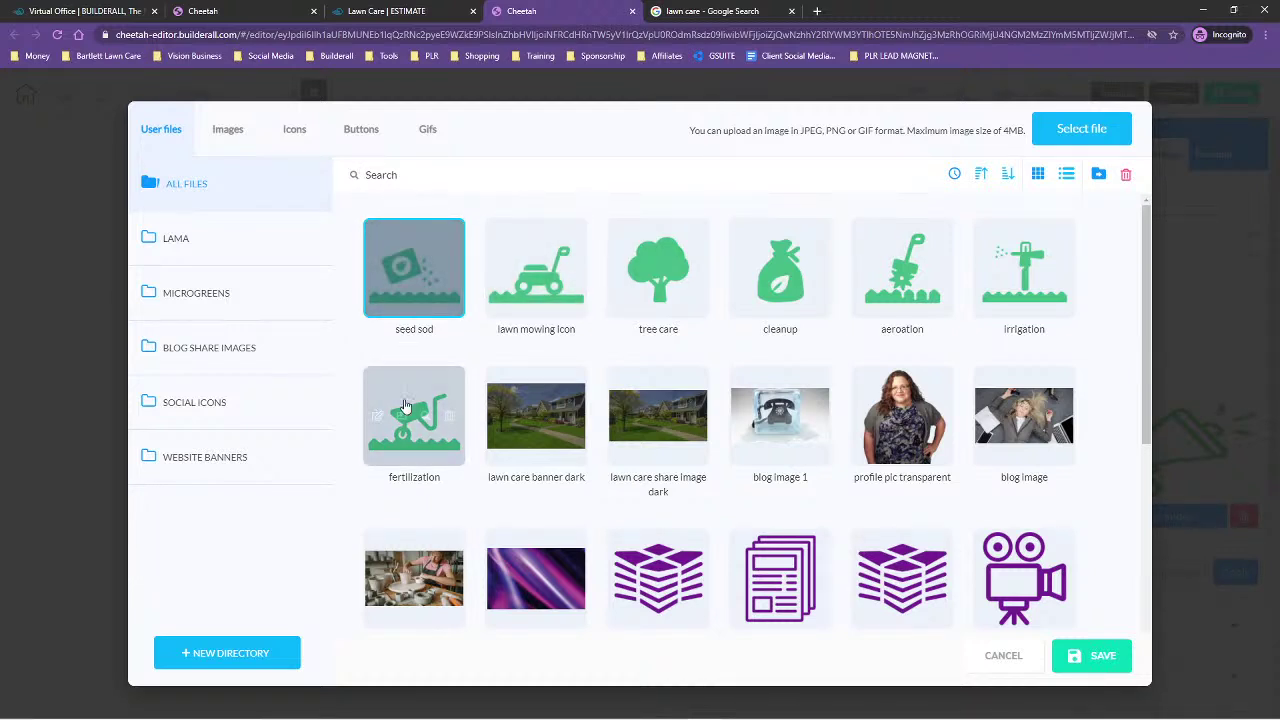
pyautogui.click(1097, 661)
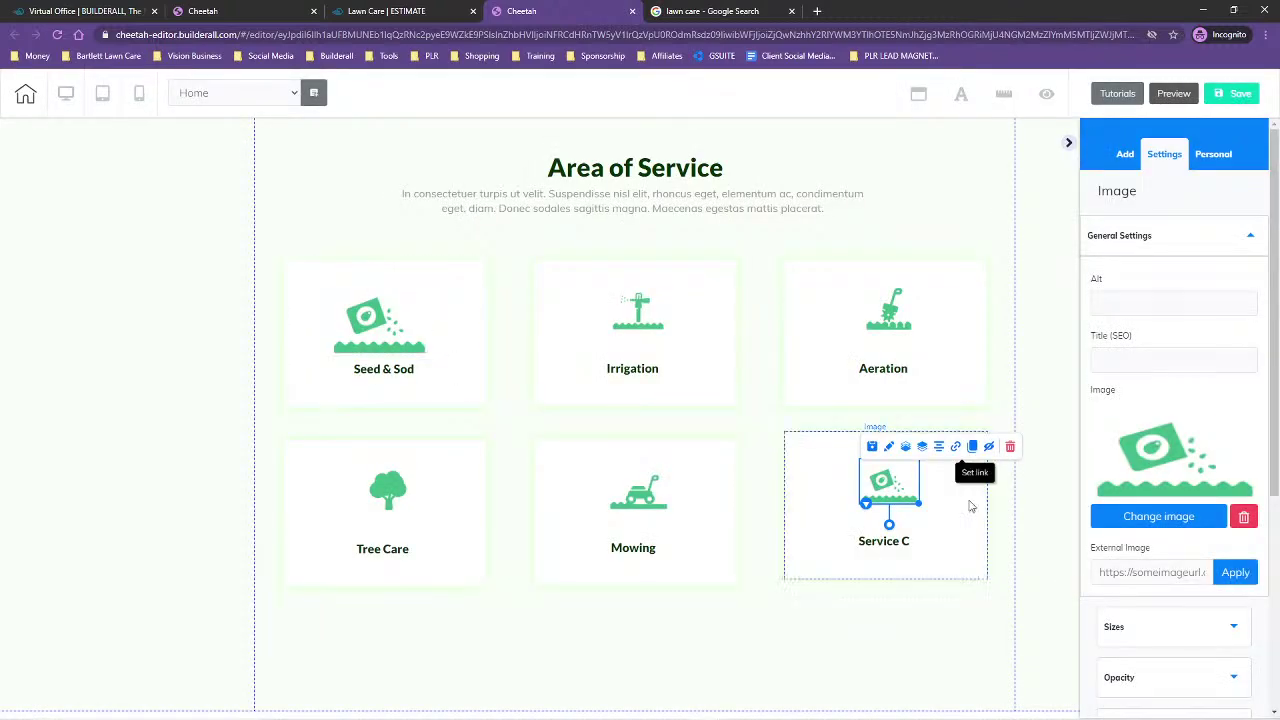
# - Change the icon in the lower Service C box to the fertilization image
pyautogui.click(1157, 518)
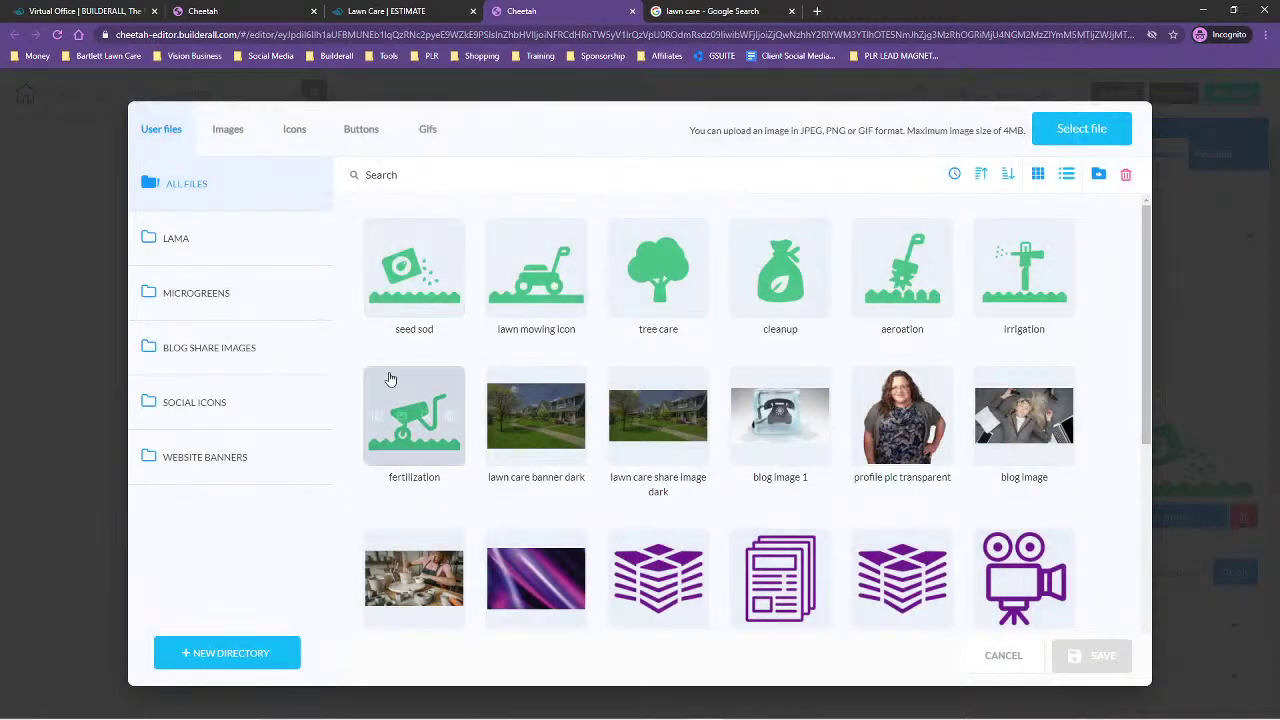
pyautogui.click(394, 388)
pyautogui.click(1080, 656)
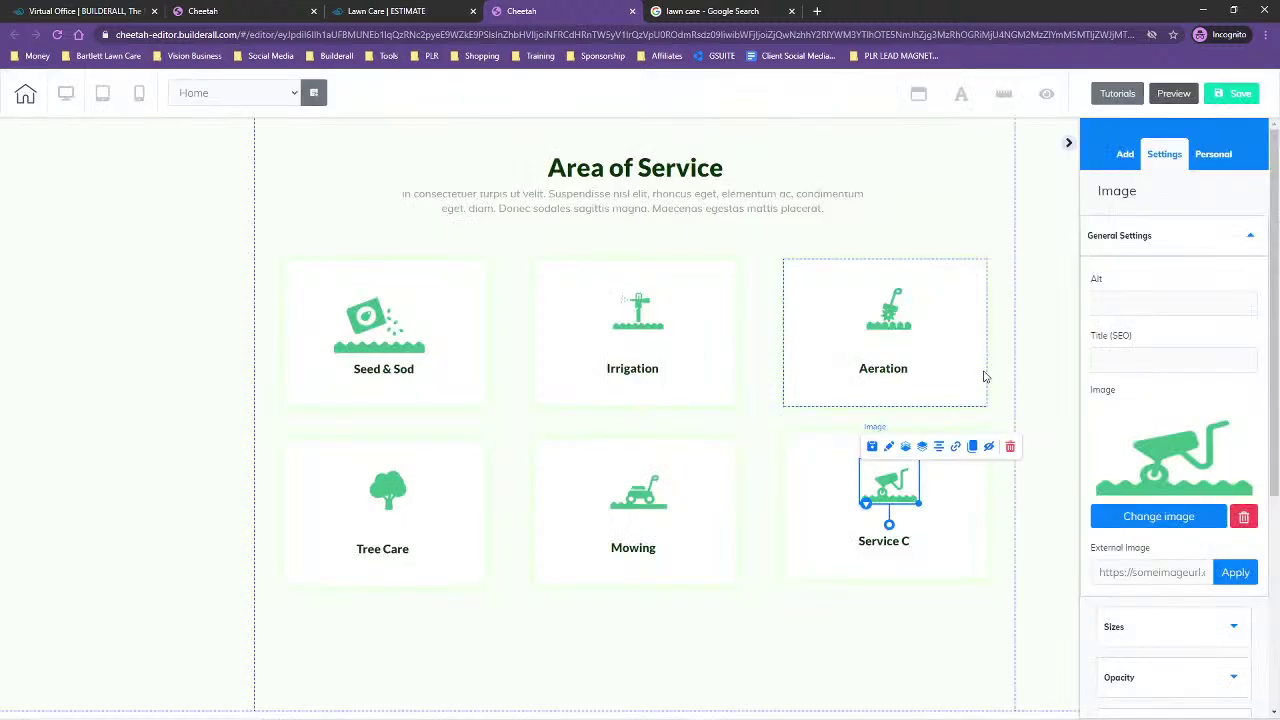
# - Change the lower Service C label to "Fertilization"
pyautogui.click(858, 541)
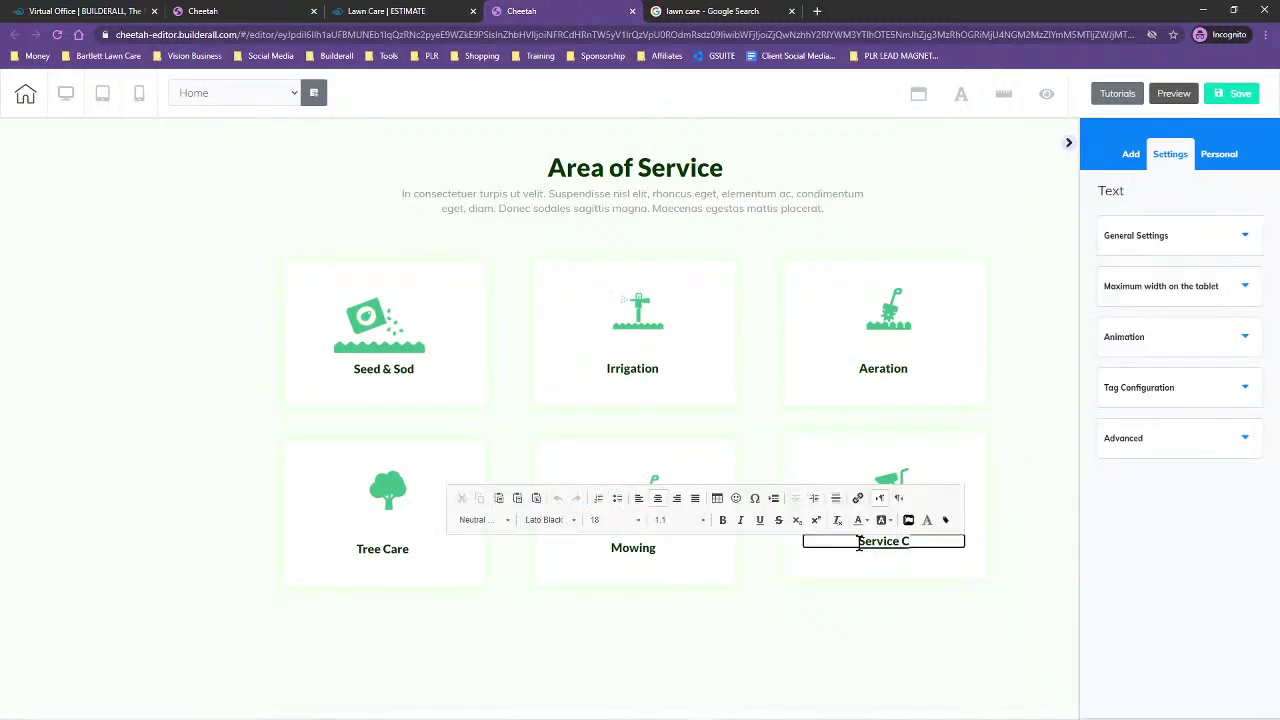
pyautogui.moveTo(880, 545); pyautogui.dragTo(910, 546)
pyautogui.write('Fertilization')
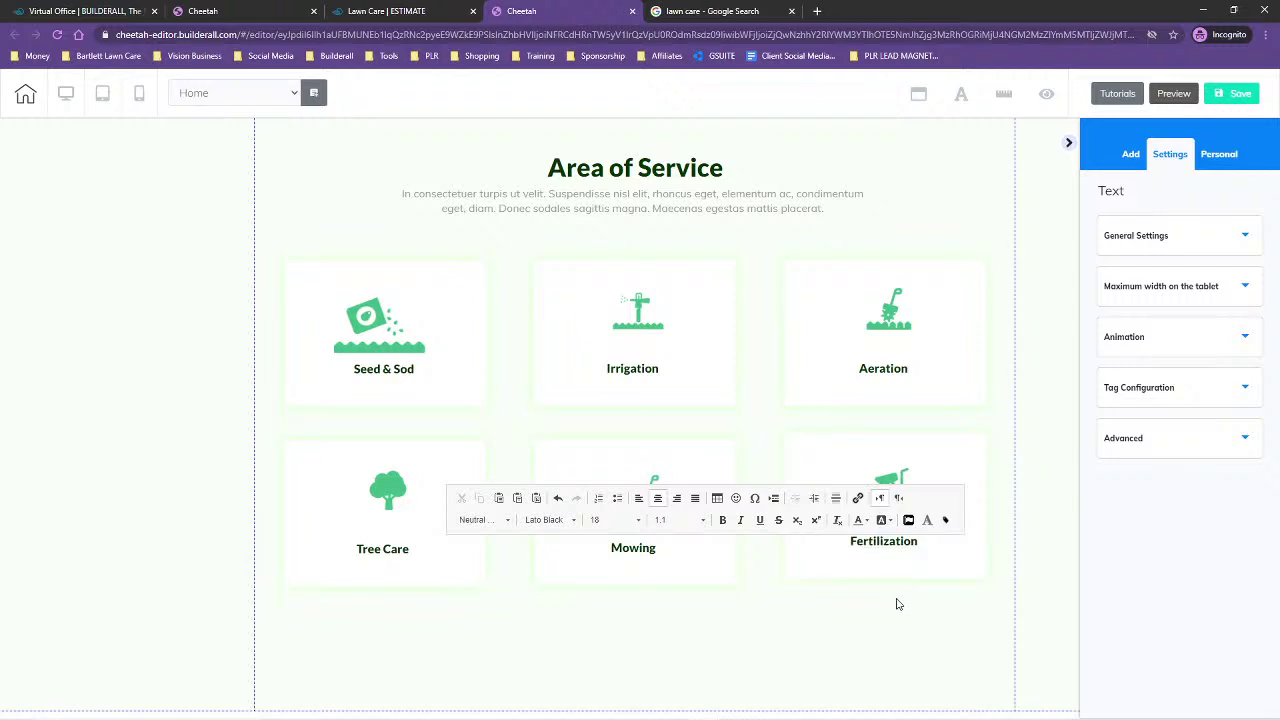
pyautogui.click(884, 628)
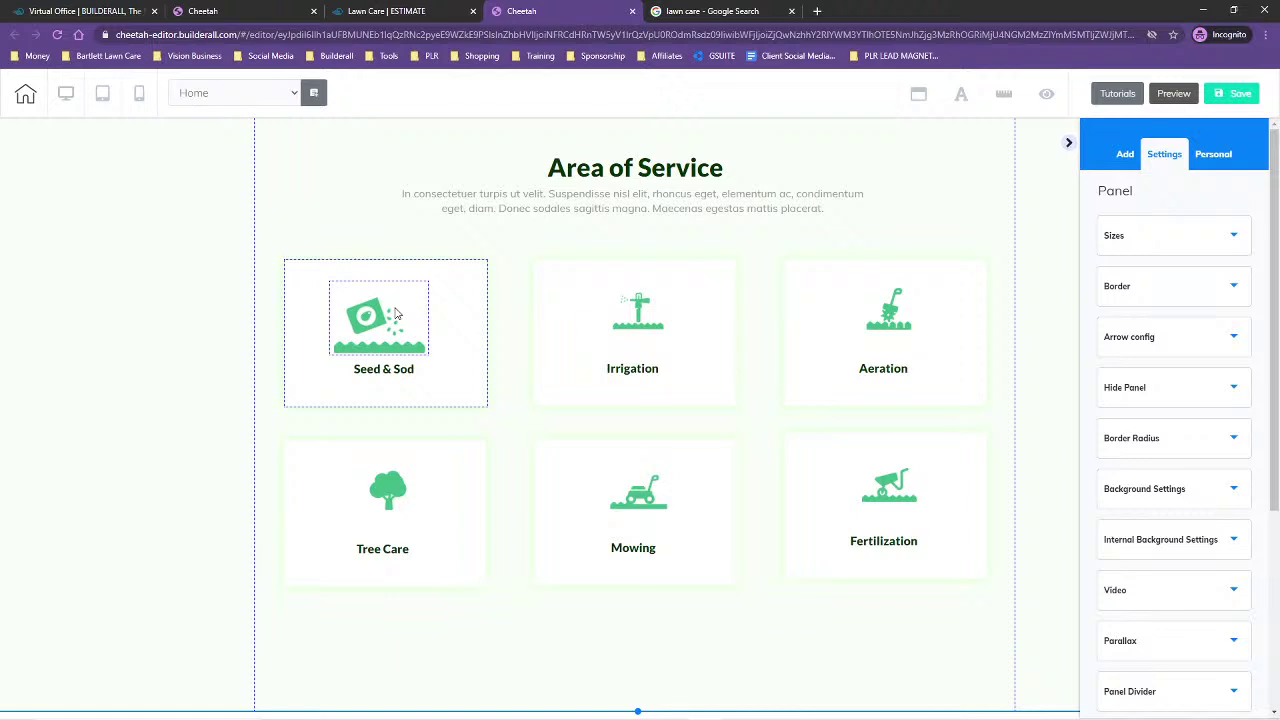
# - Shift the Seed & Sod label slightly down and its icon slightly up, and move the tree icon closer to the Tree Care label
pyautogui.moveTo(389, 374); pyautogui.dragTo(387, 376)
pyautogui.moveTo(385, 326)
pyautogui.mouseDown()
pyautogui.moveTo(372, 312)
pyautogui.moveTo(388, 316)
pyautogui.mouseUp()
pyautogui.moveTo(391, 489); pyautogui.dragTo(386, 497)
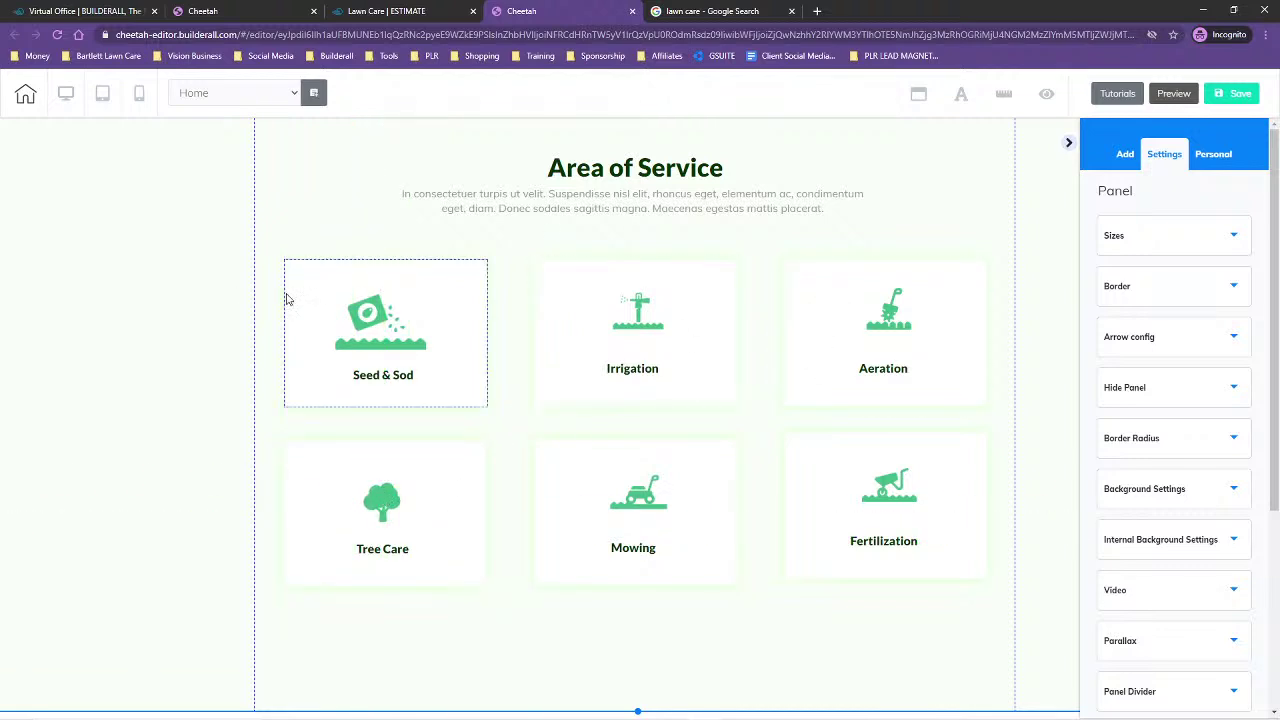
# - Reposition and enlarge the Seed & Sod and Irrigation icons so they fill more of their boxes
pyautogui.moveTo(367, 313); pyautogui.dragTo(352, 308)
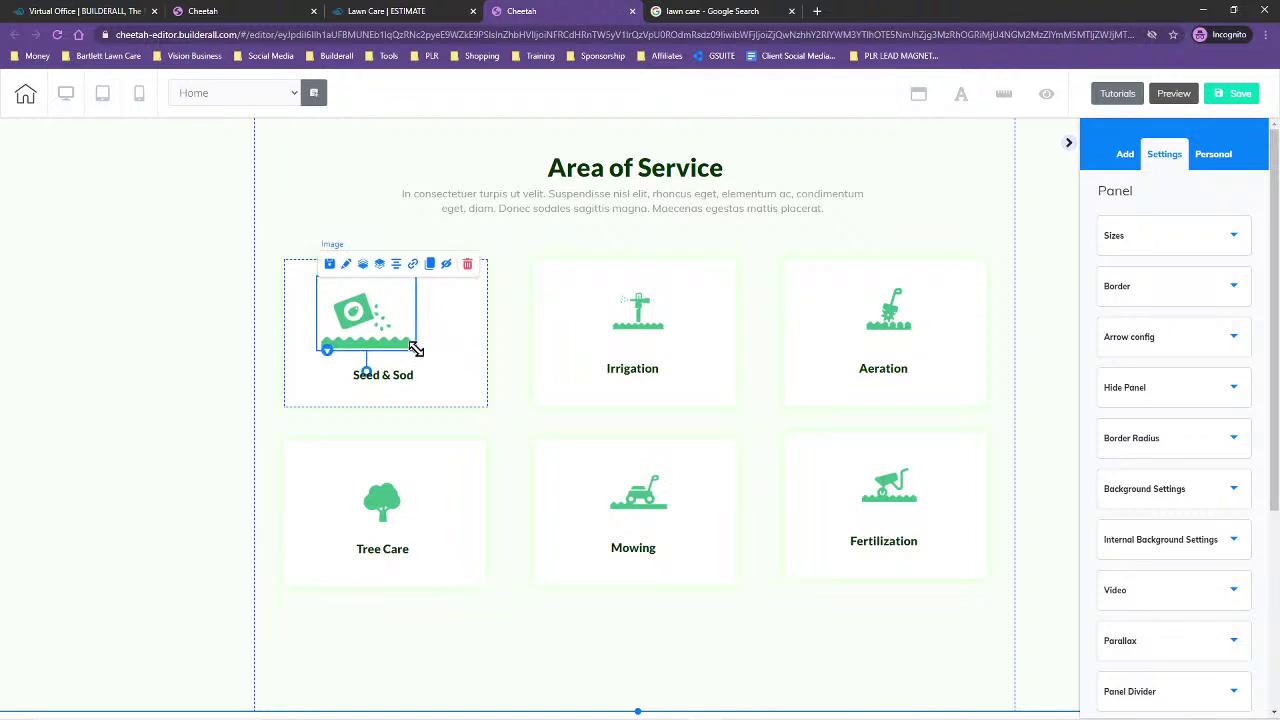
pyautogui.moveTo(418, 352); pyautogui.dragTo(397, 383)
pyautogui.click(638, 318)
pyautogui.moveTo(638, 318)
pyautogui.mouseDown()
pyautogui.moveTo(367, 321)
pyautogui.moveTo(430, 364)
pyautogui.moveTo(511, 331)
pyautogui.moveTo(630, 327)
pyautogui.mouseUp()
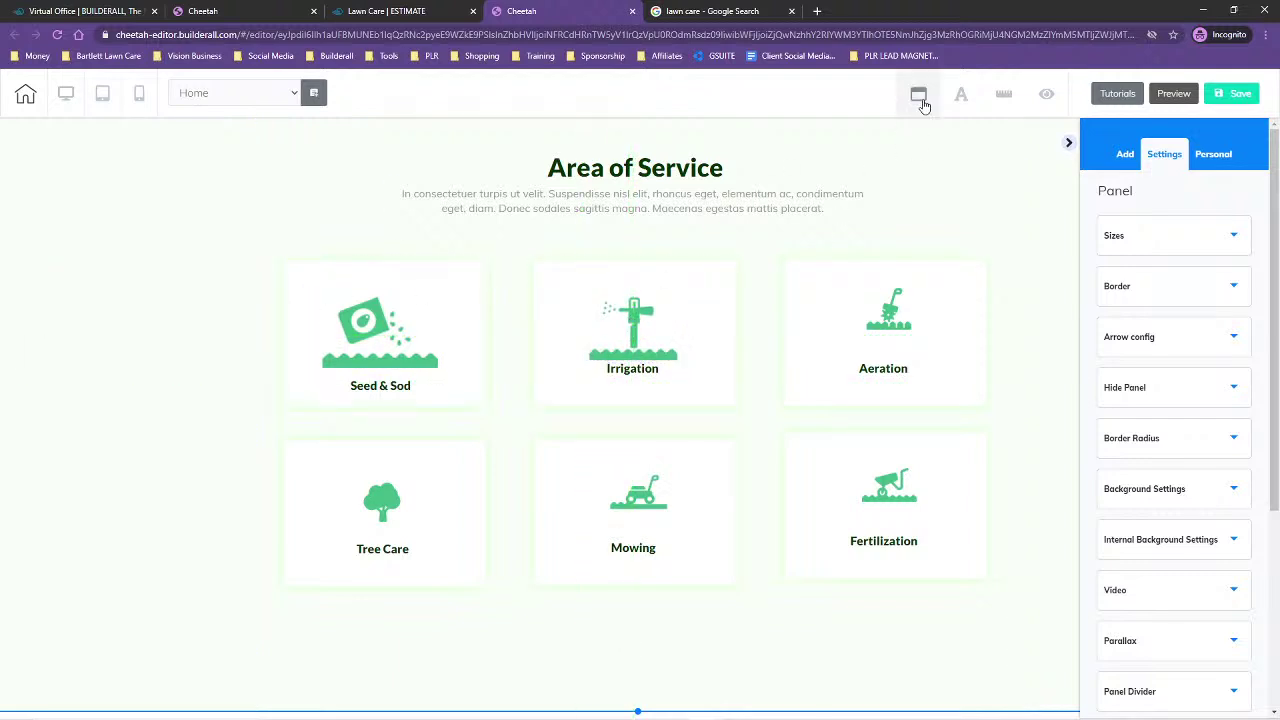
# - Display the rulers and apply horizontal alignment to the upper row of service boxes
pyautogui.click(1004, 93)
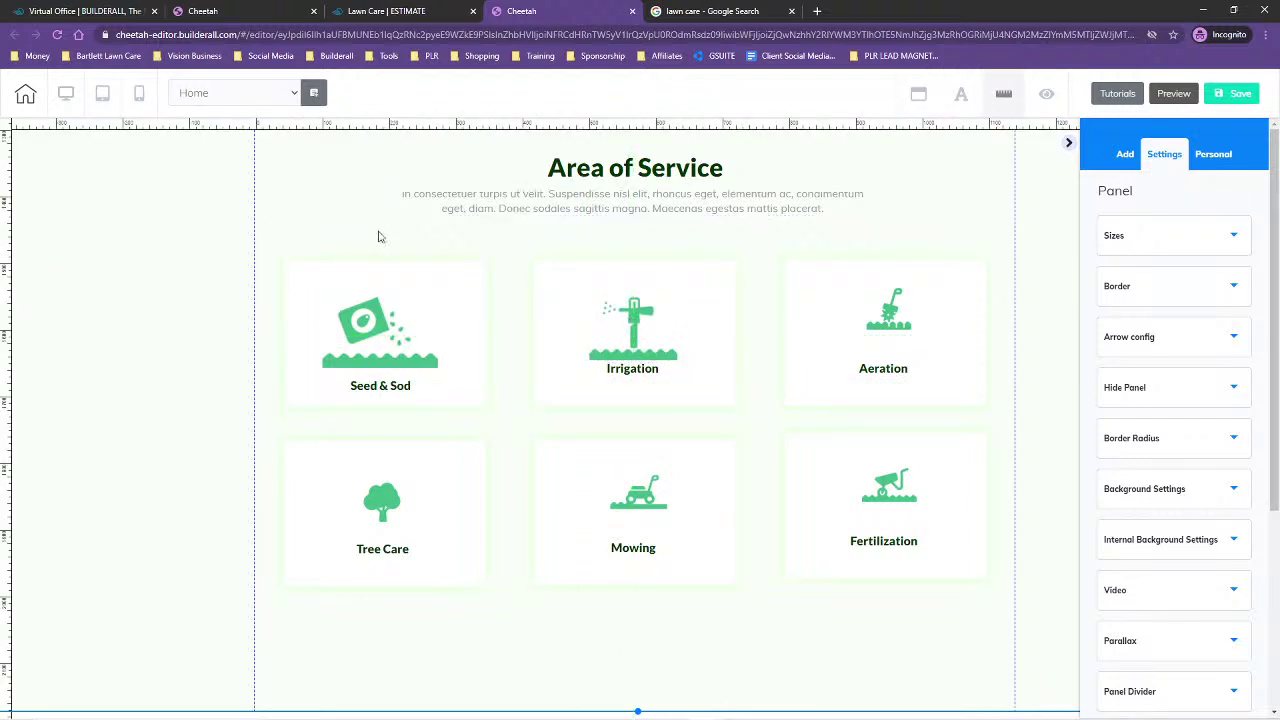
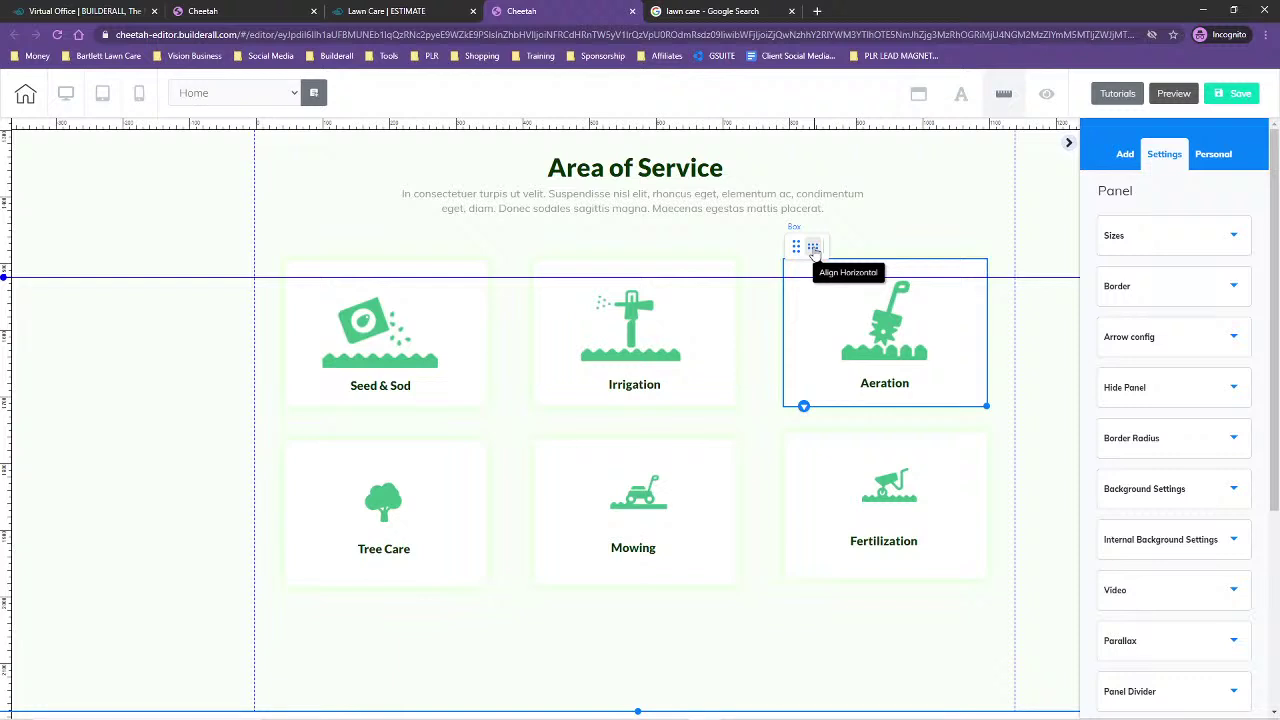
pyautogui.click(813, 249)
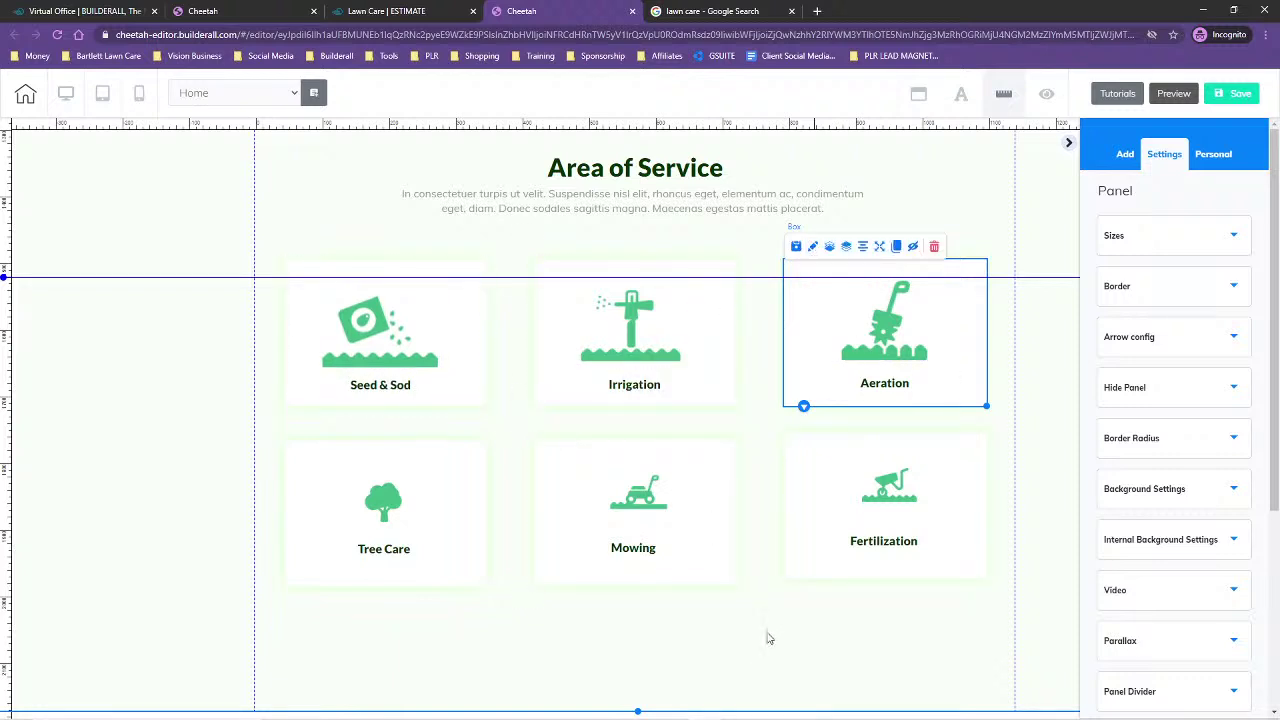
# - Save the page, publish the site, and dismiss the publishing confirmation
pyautogui.click(1238, 93)
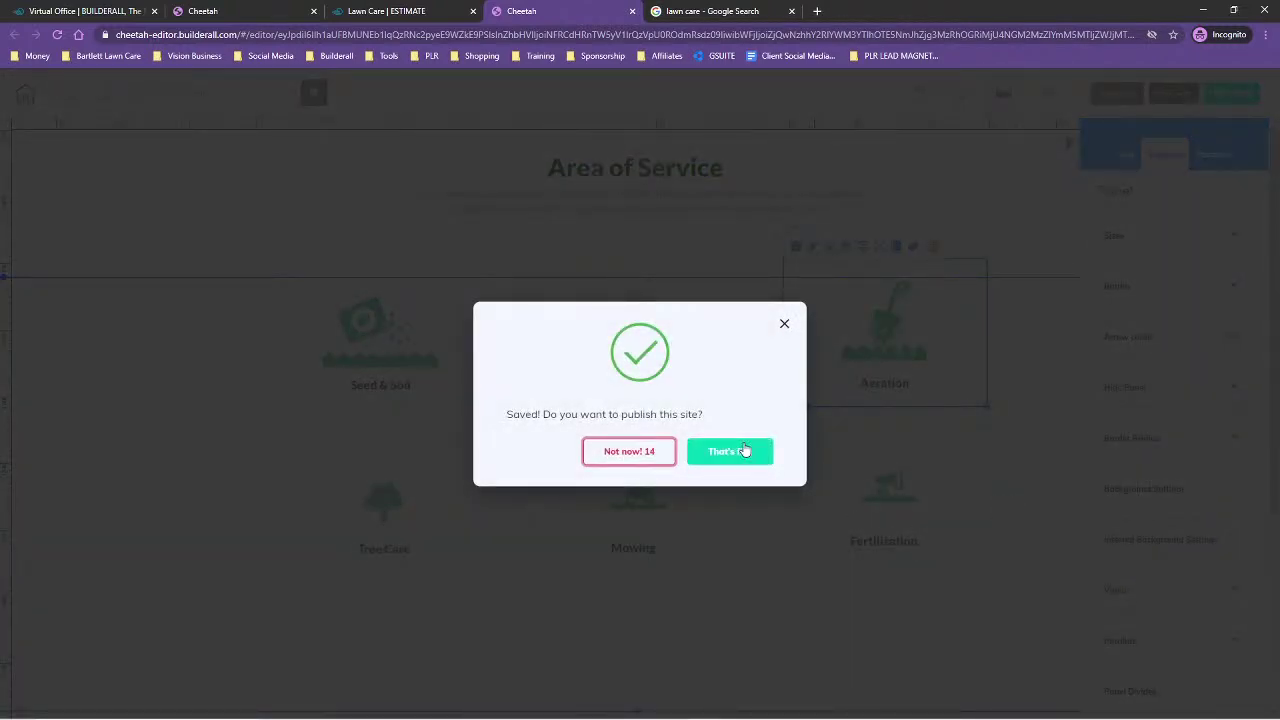
pyautogui.click(745, 449)
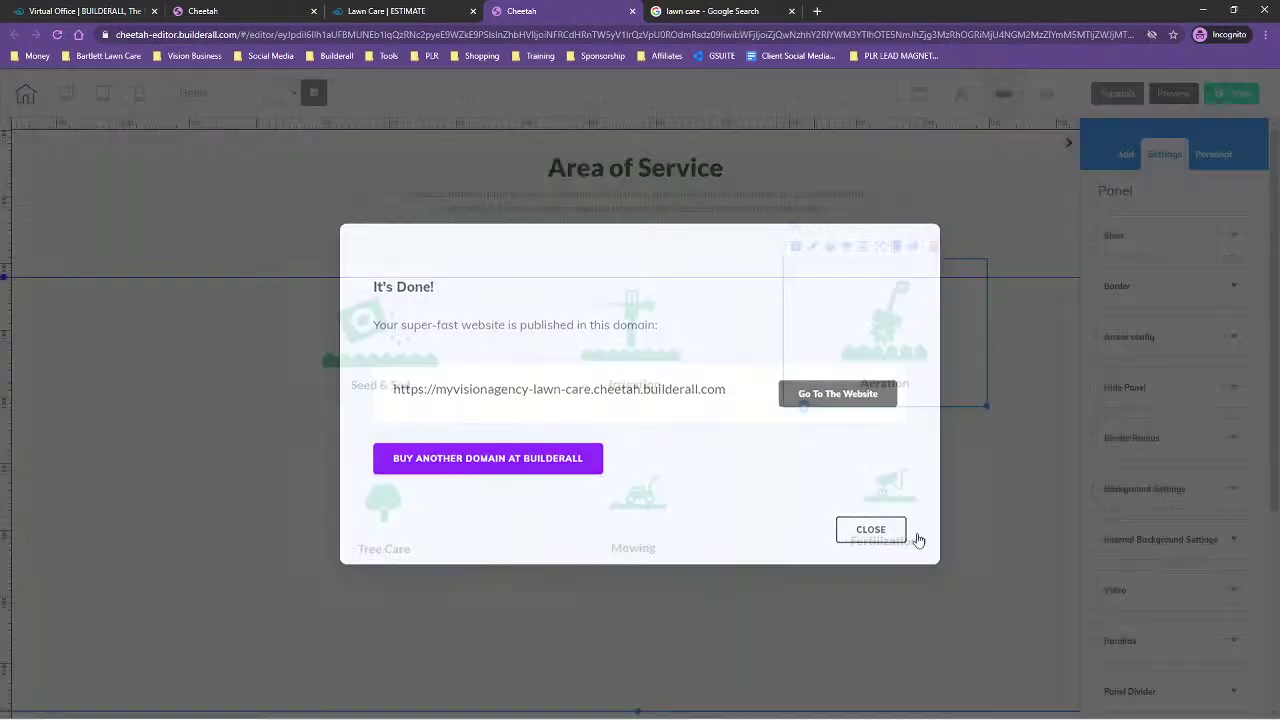
pyautogui.click(916, 538)
# - Delete the "Our Main Services" panel below the six service boxes
pyautogui.scroll(-6, 1020, 560)
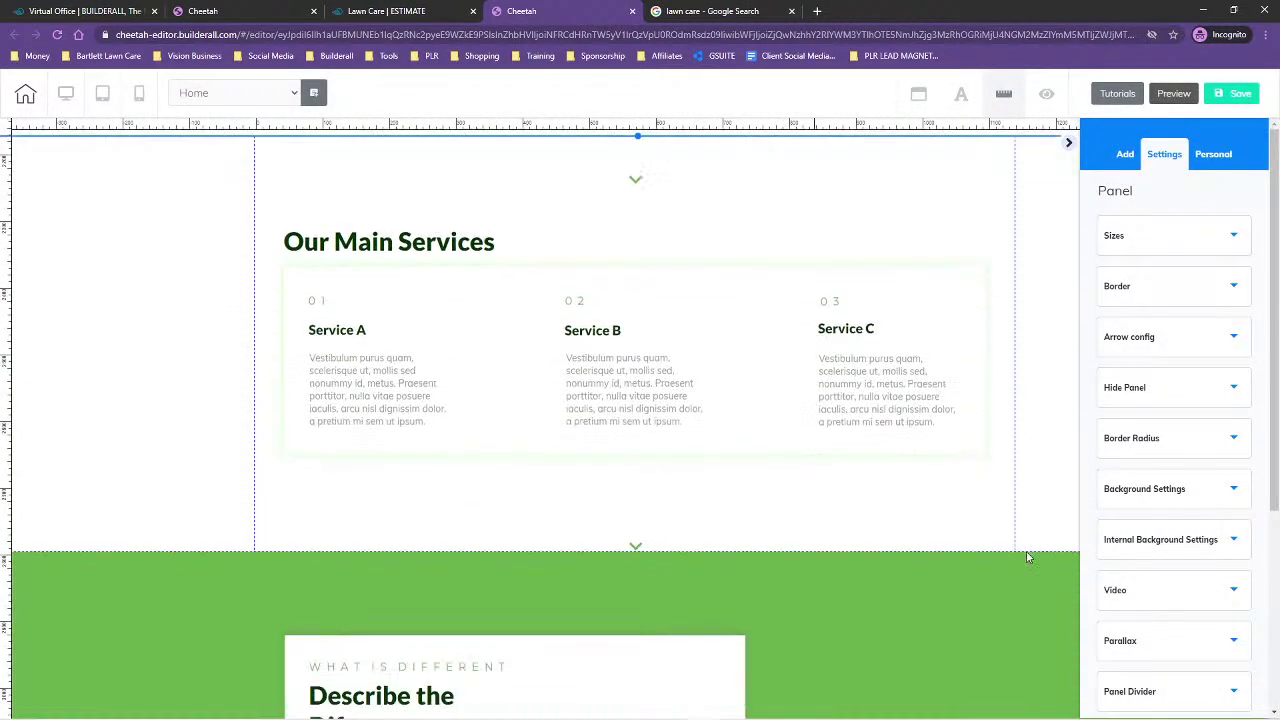
pyautogui.scroll(3, 1027, 552)
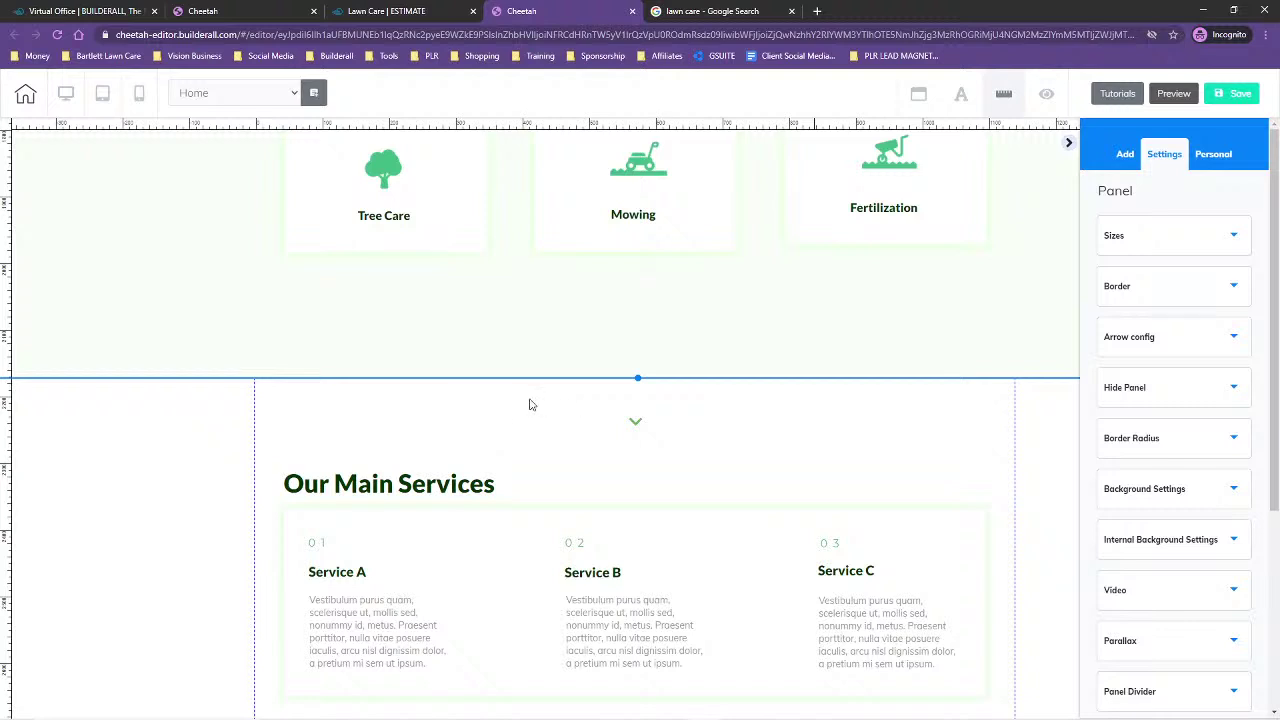
pyautogui.moveTo(430, 400)
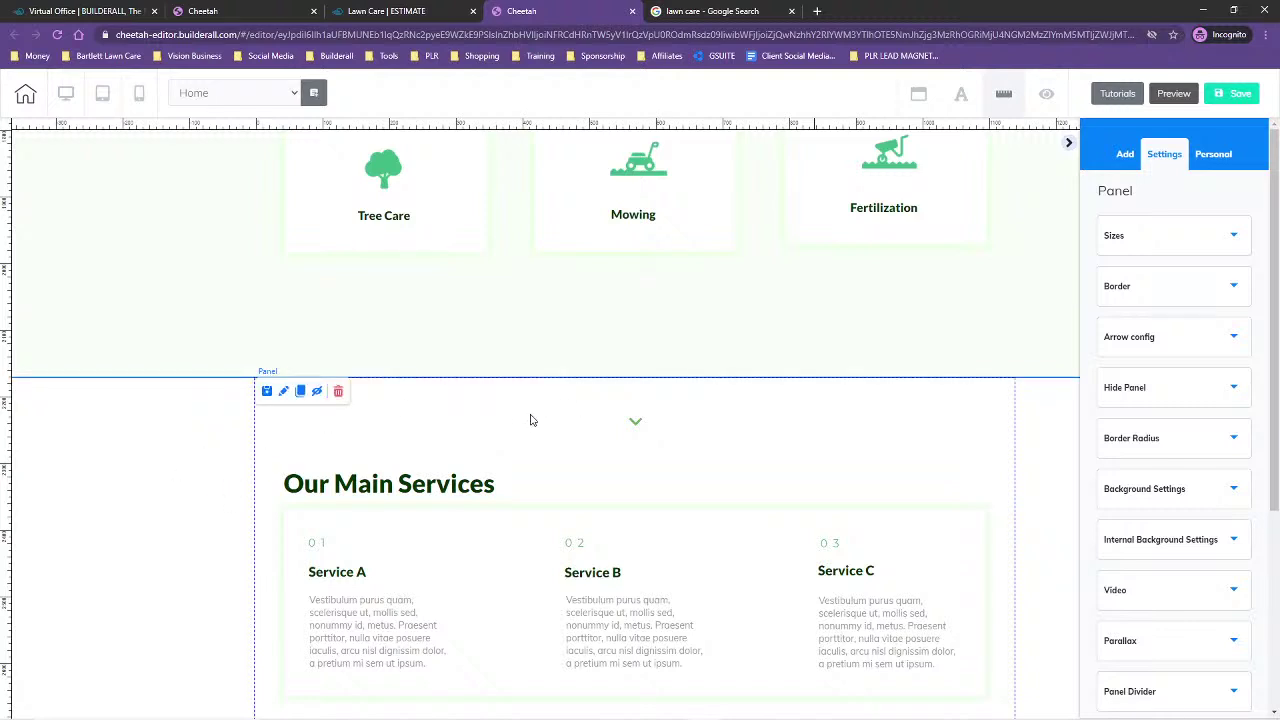
pyautogui.scroll(3, 880, 240)
pyautogui.scroll(-1, 960, 450)
pyautogui.scroll(-2, 1052, 565)
pyautogui.click(338, 457)
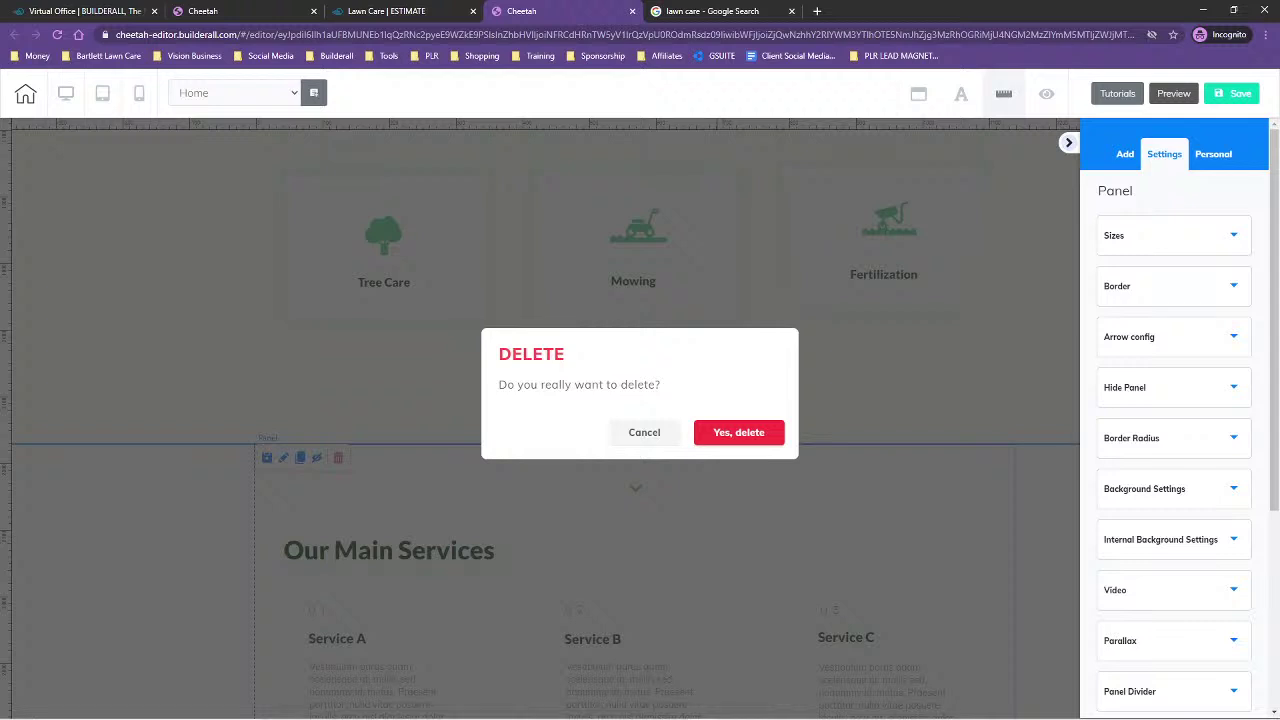
pyautogui.click(731, 438)
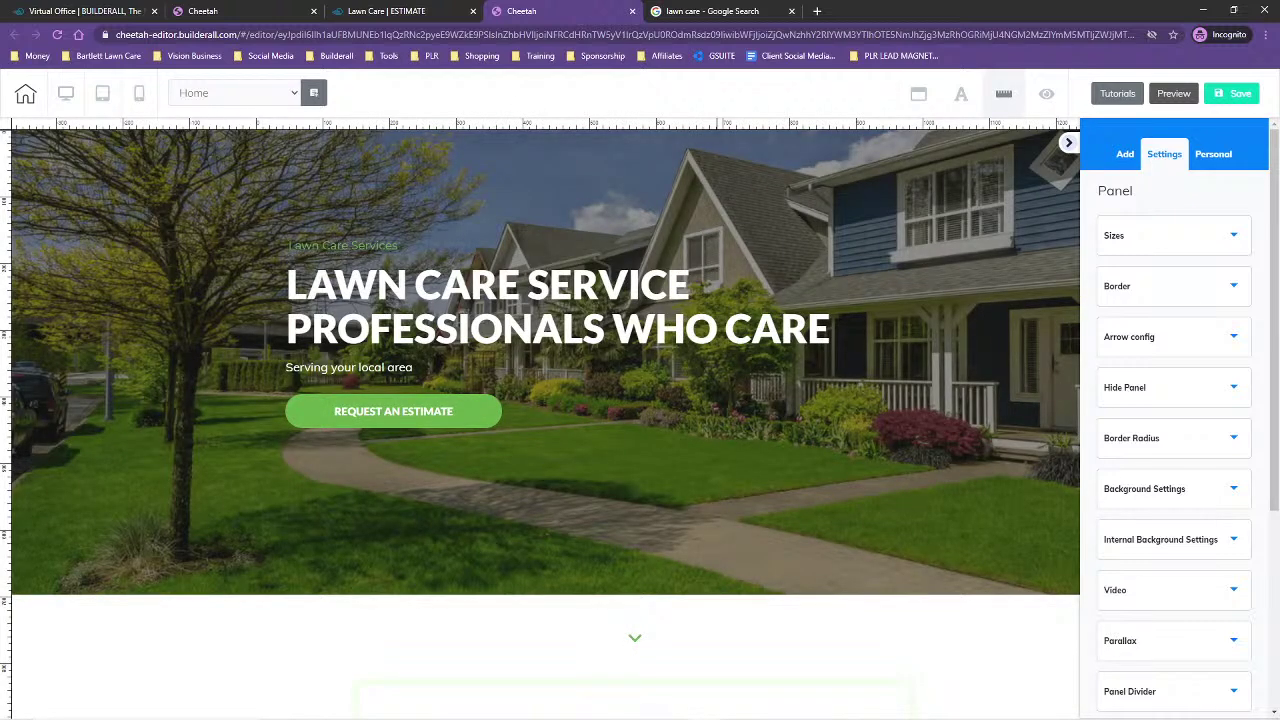
# - Compare the page's panels, from the hero down to the client testimonials, with the home page outline in the Lawn Care Clients Notepad file
pyautogui.hotkey('alt', 'Tab')
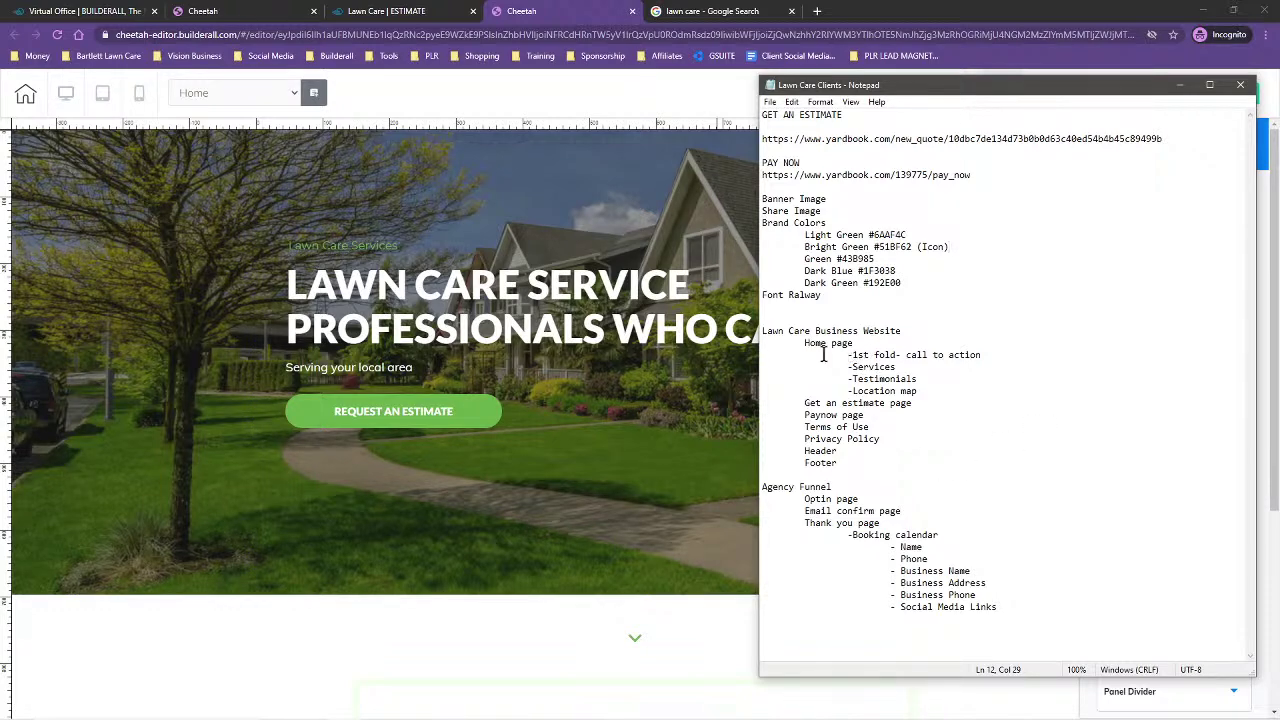
pyautogui.scroll(-2, 580, 442)
pyautogui.scroll(2, 610, 428)
pyautogui.scroll(-4, 613, 364)
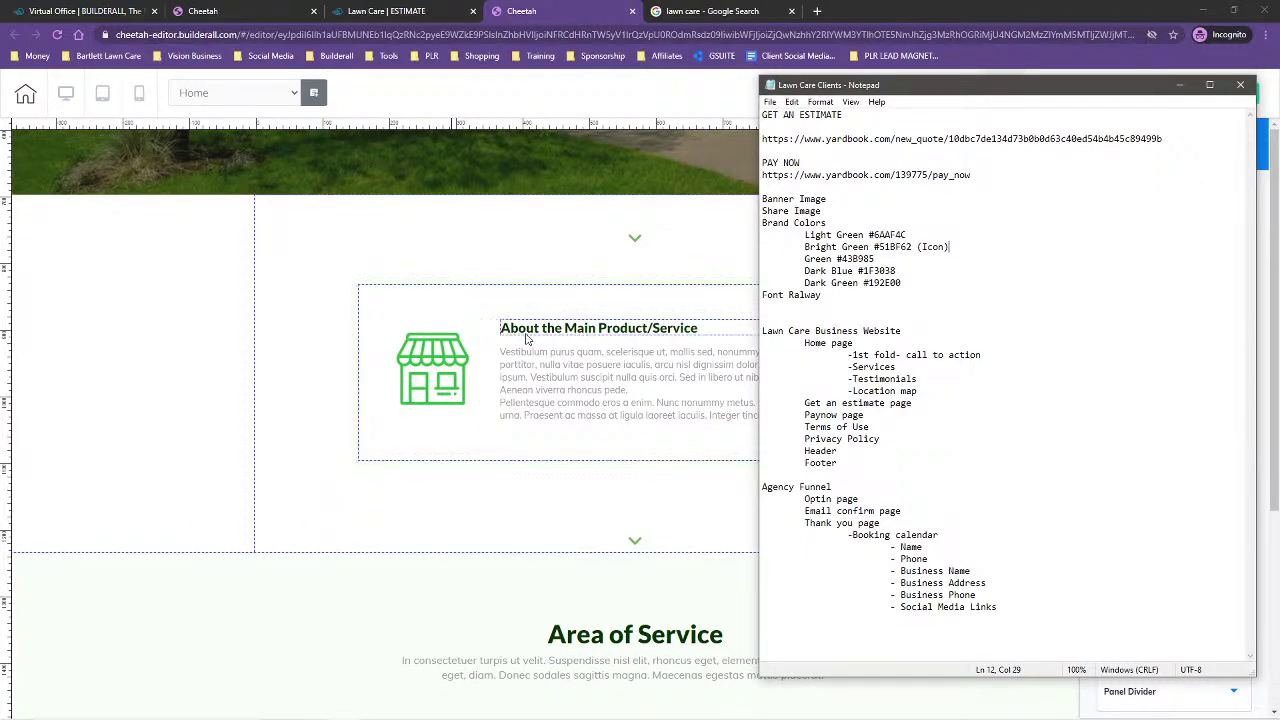
pyautogui.scroll(-2, 591, 369)
pyautogui.scroll(-2, 591, 369)
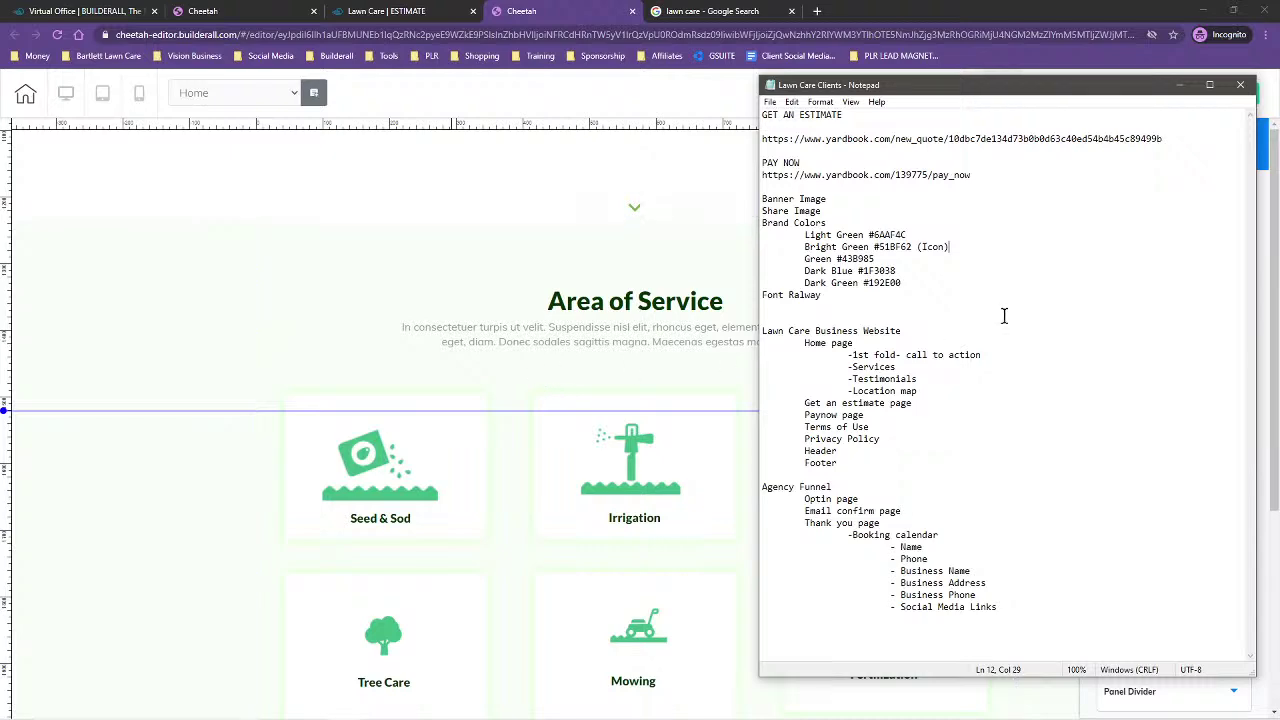
pyautogui.scroll(-8, 257, 491)
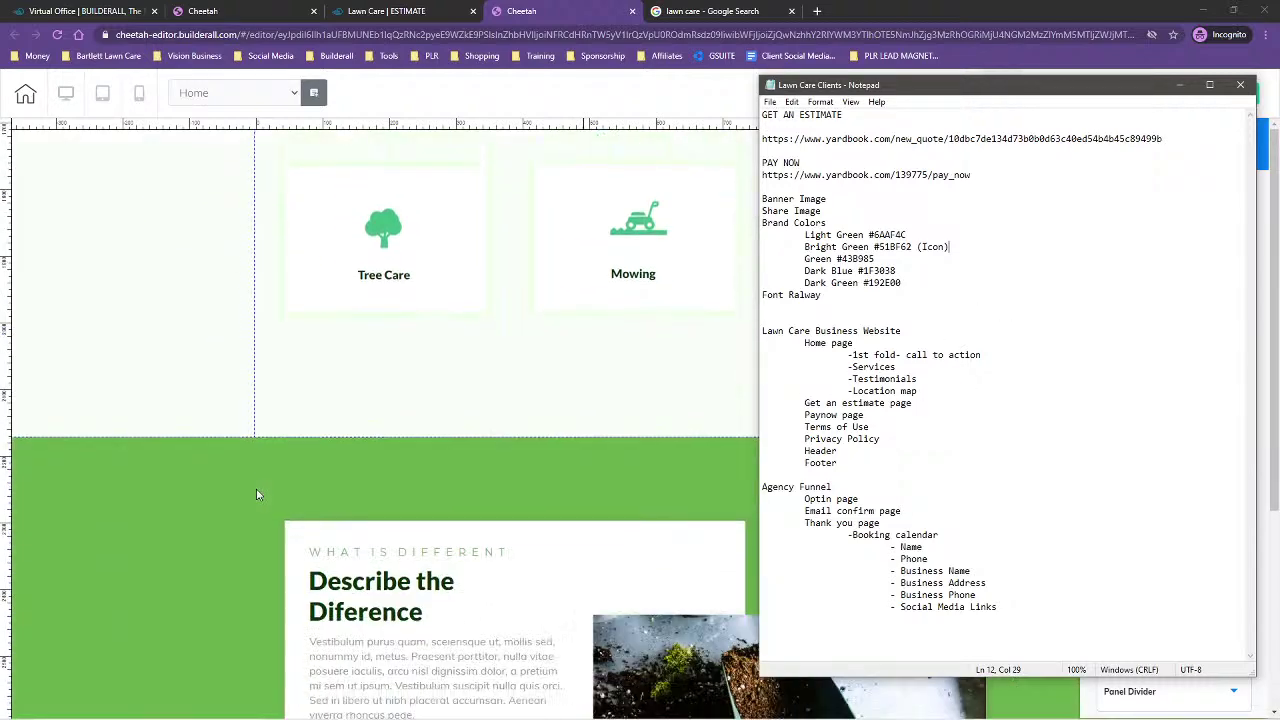
pyautogui.scroll(-10, 255, 488)
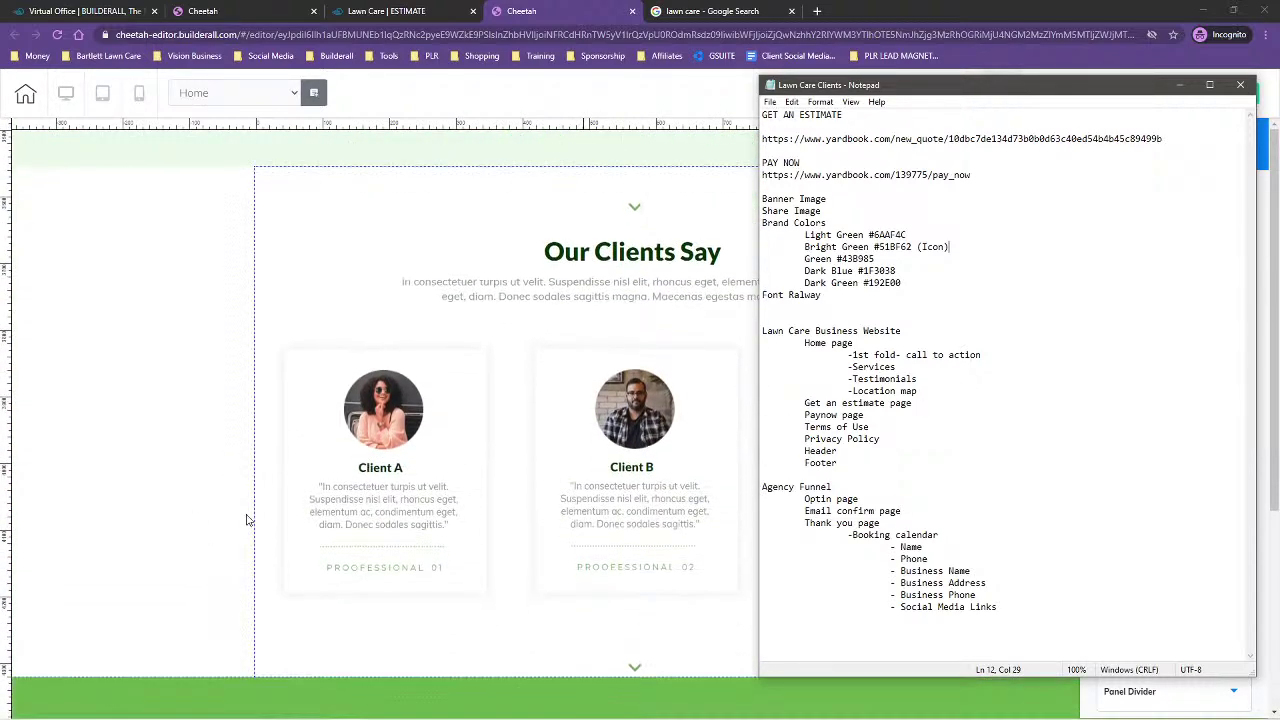
pyautogui.click(324, 261)
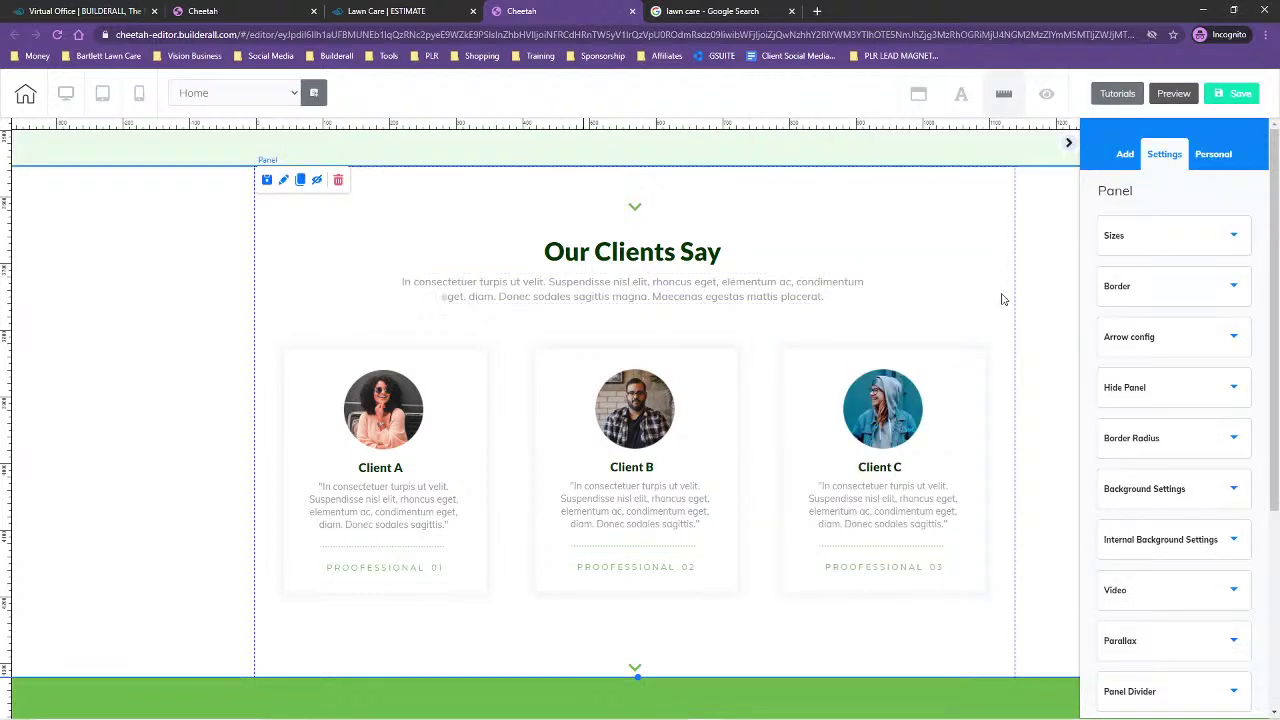
pyautogui.scroll(1, 1005, 298)
pyautogui.scroll(-2, 1015, 397)
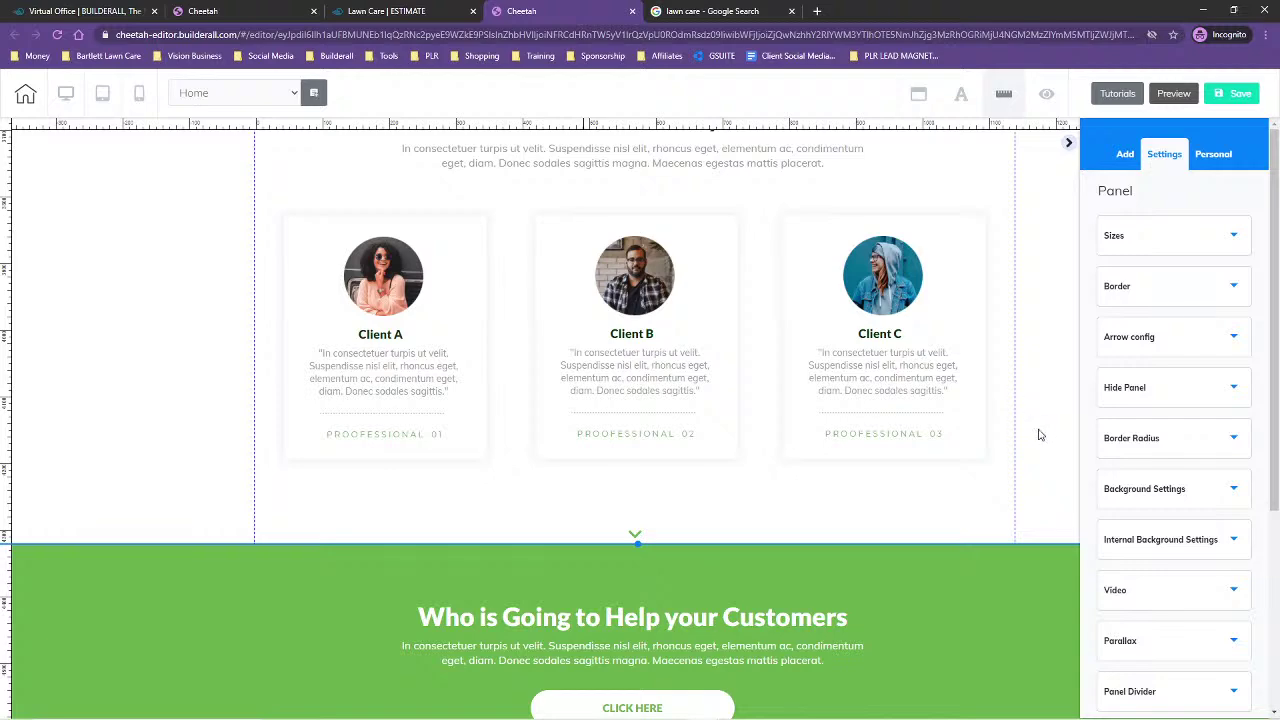
pyautogui.scroll(1, 1038, 434)
pyautogui.scroll(-5, 1038, 434)
pyautogui.scroll(3, 1038, 434)
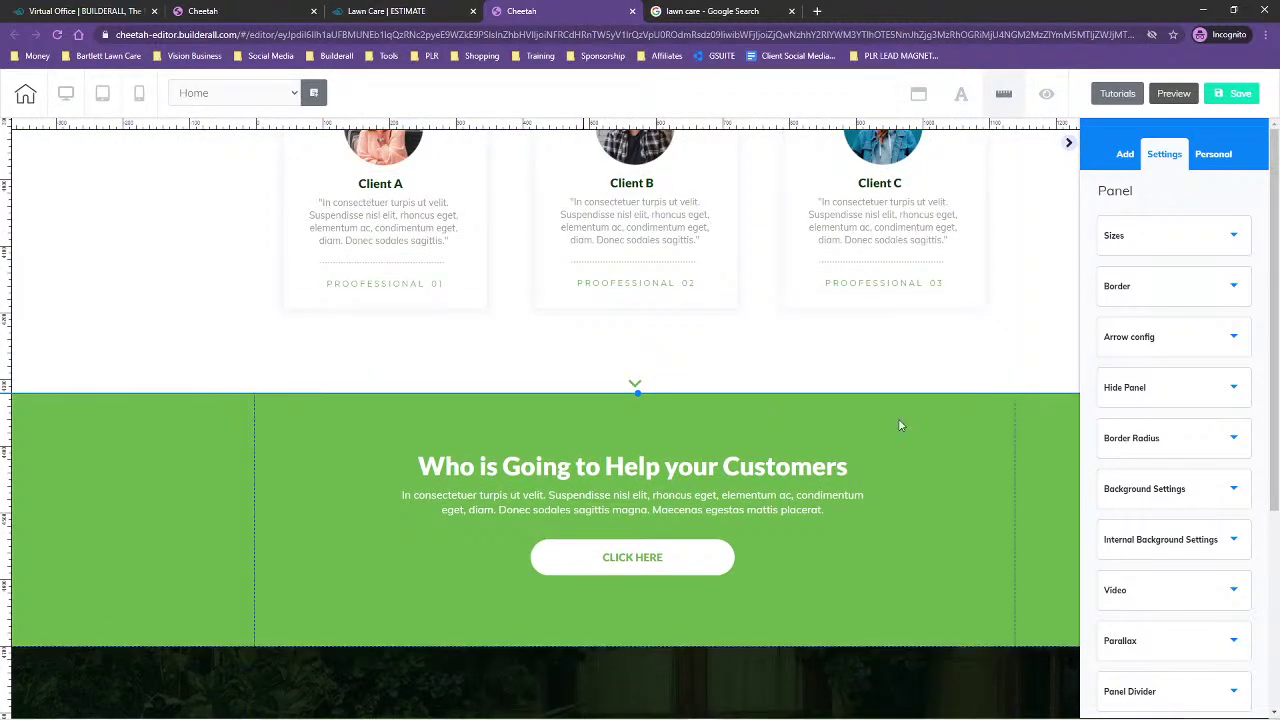
pyautogui.scroll(5, 1023, 482)
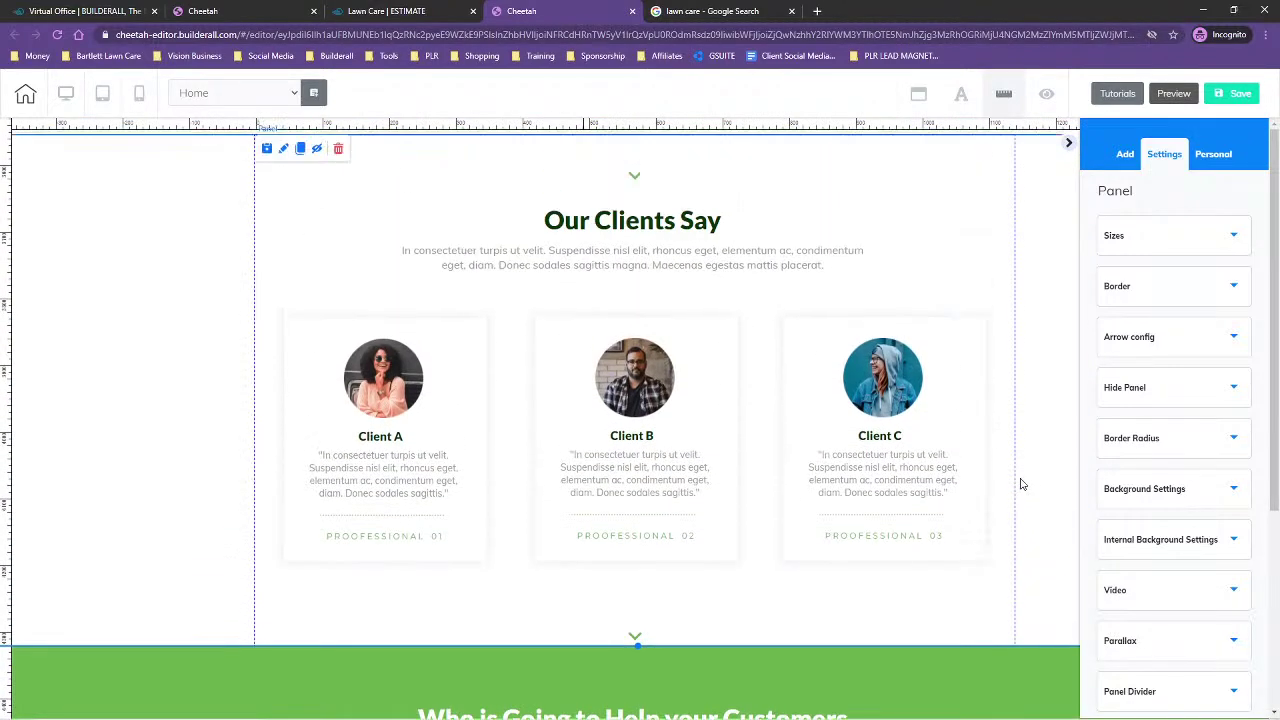
# - Delete the "We Are Awesome At Our Work" statistics panel above the client testimonials
pyautogui.scroll(1, 1021, 475)
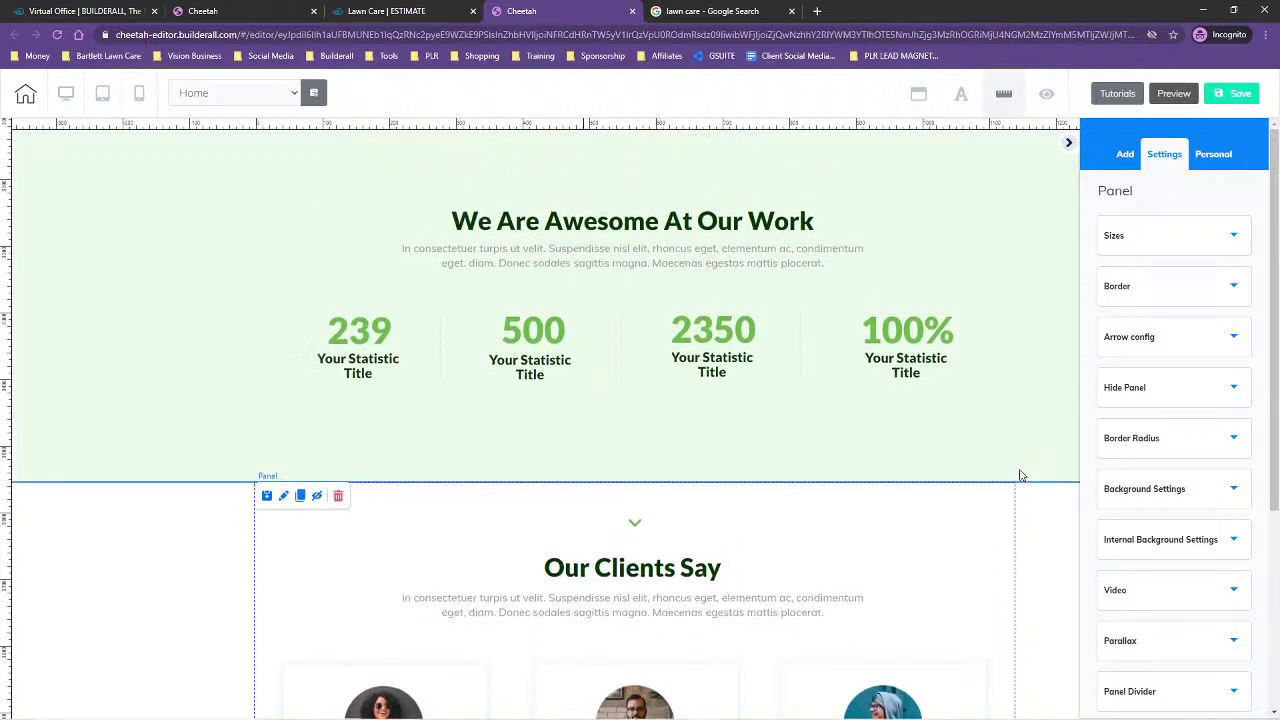
pyautogui.scroll(3, 1037, 337)
pyautogui.moveTo(309, 491)
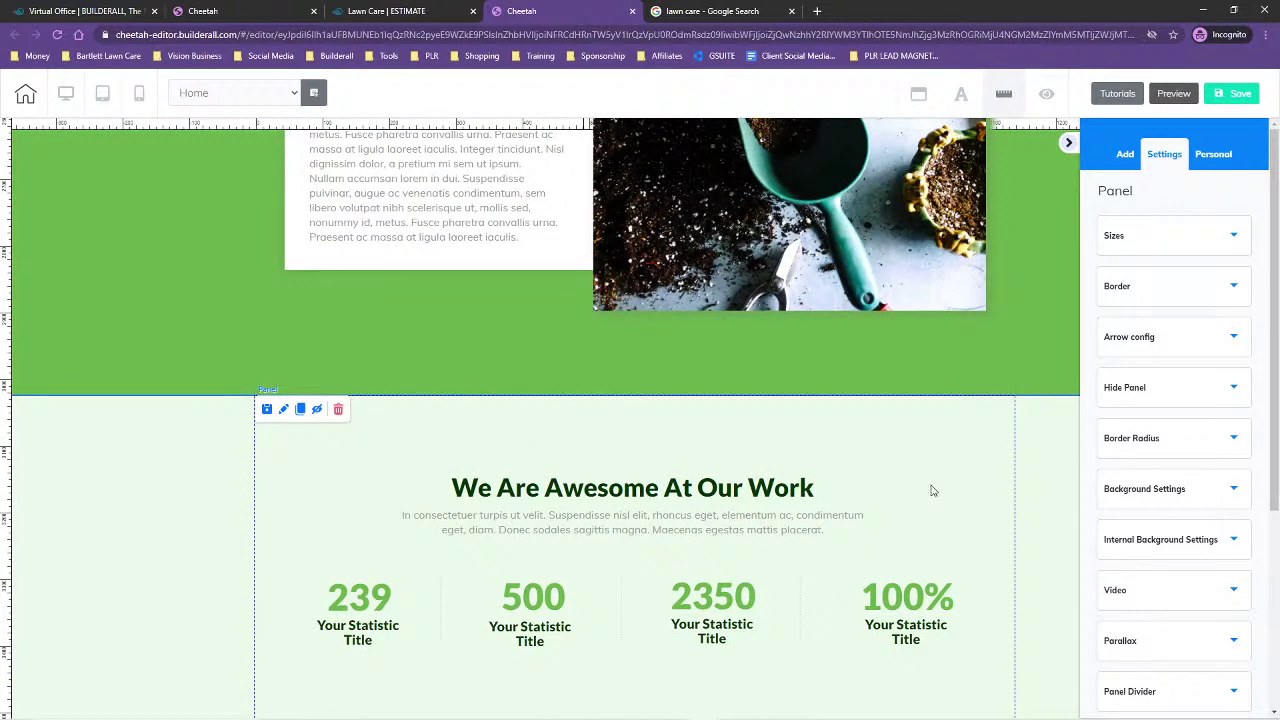
pyautogui.click(338, 409)
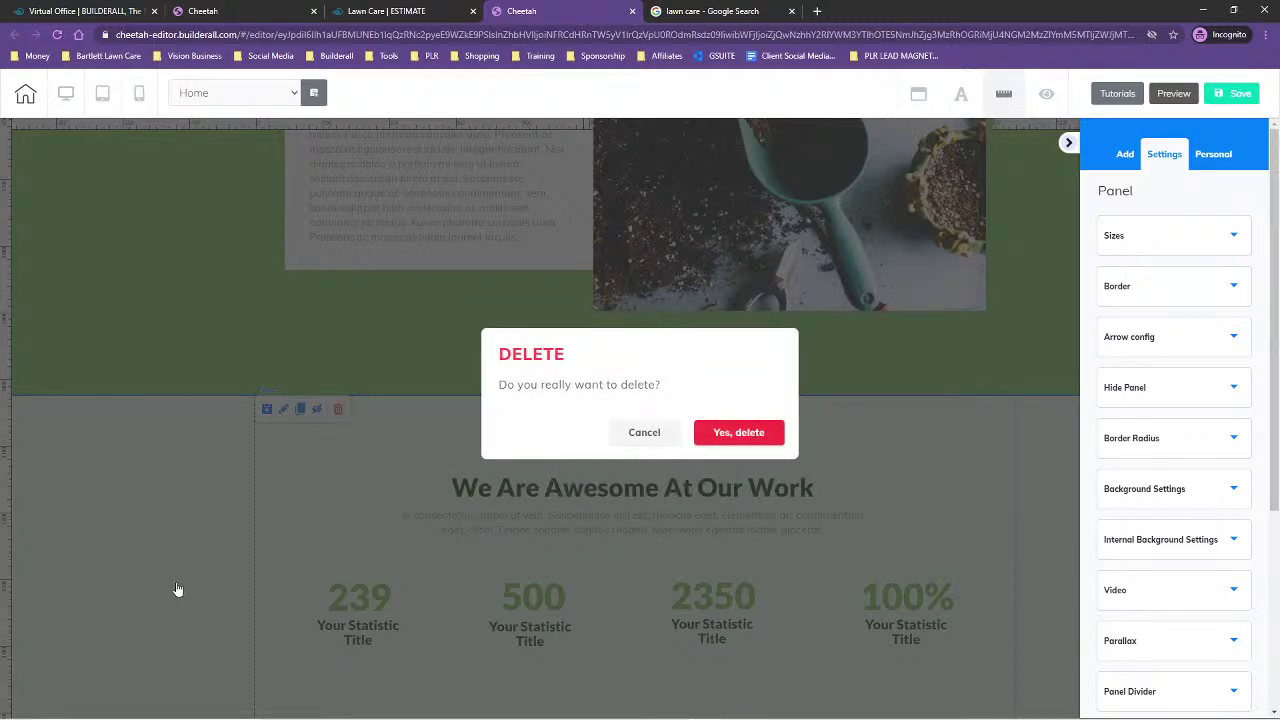
pyautogui.click(739, 431)
# - Check the panels below the testimonials against the planned home page sections in the Notepad outline
pyautogui.scroll(-3, 741, 429)
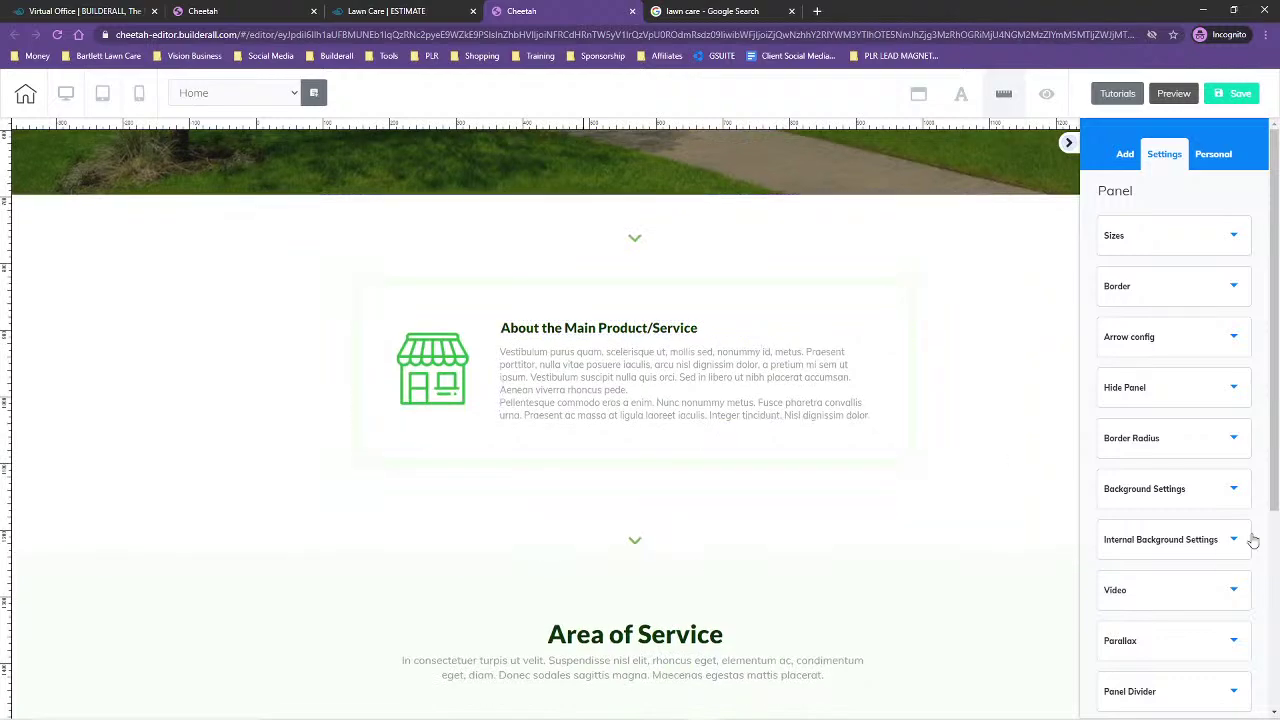
pyautogui.scroll(-10, 1010, 545)
pyautogui.scroll(-8, 1020, 530)
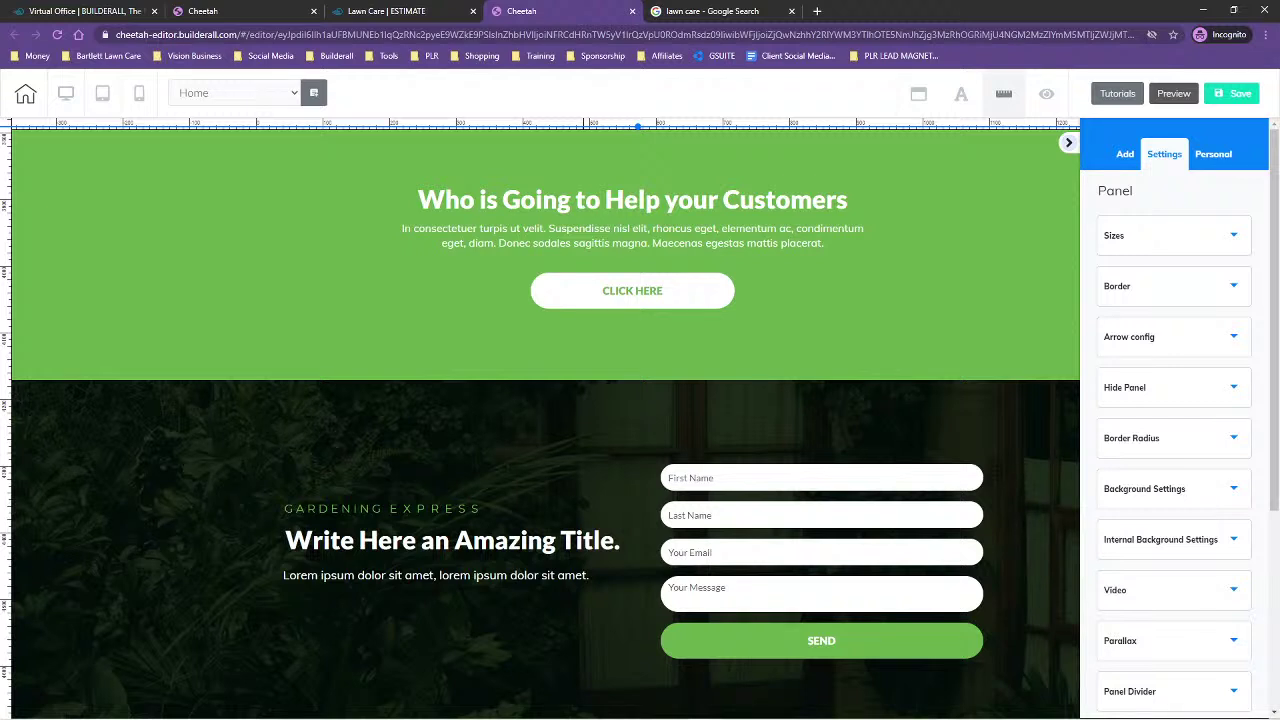
pyautogui.hotkey('alt', 'Tab')
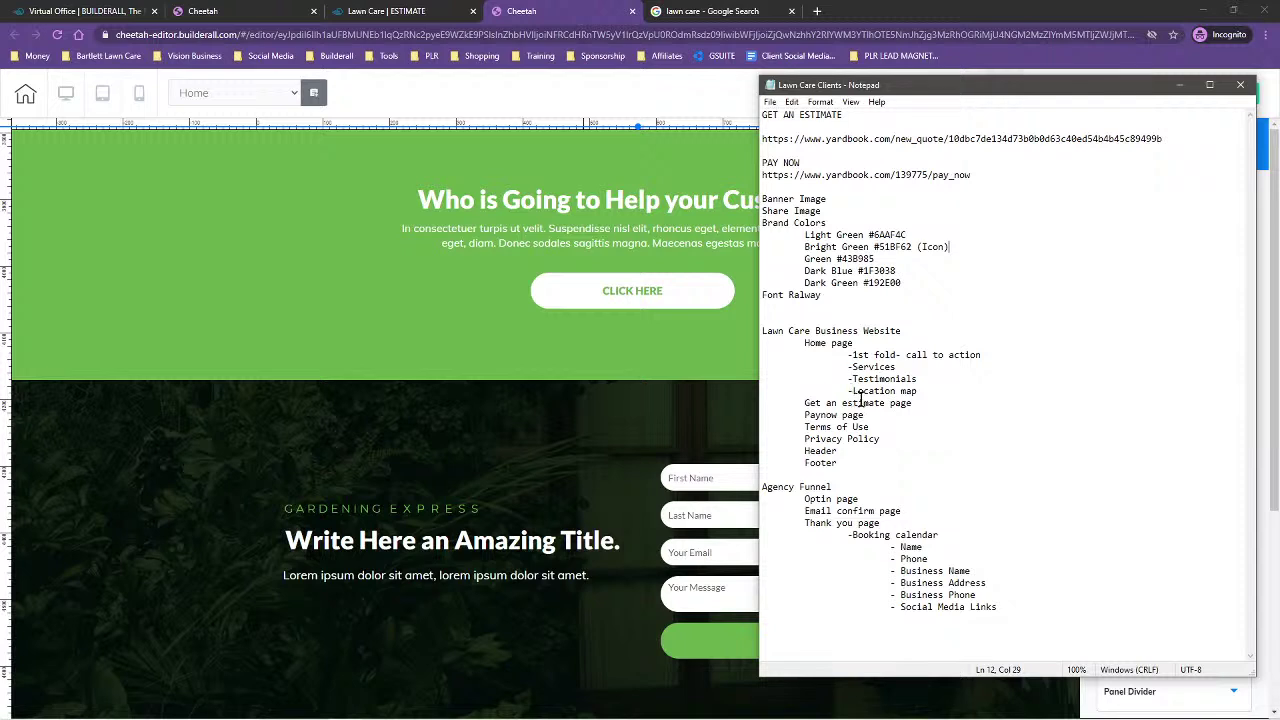
pyautogui.click(272, 347)
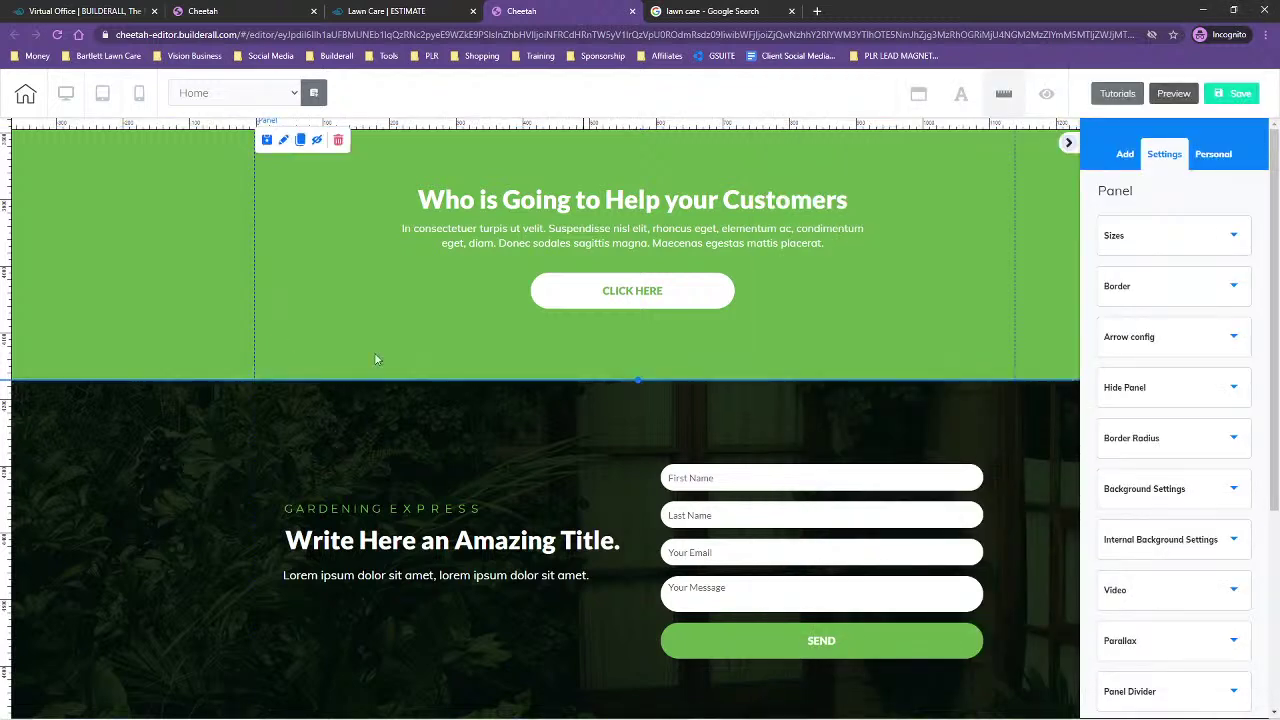
# - Browse the ready-made panel categories that can be added to the page
pyautogui.click(1124, 155)
pyautogui.click(1142, 196)
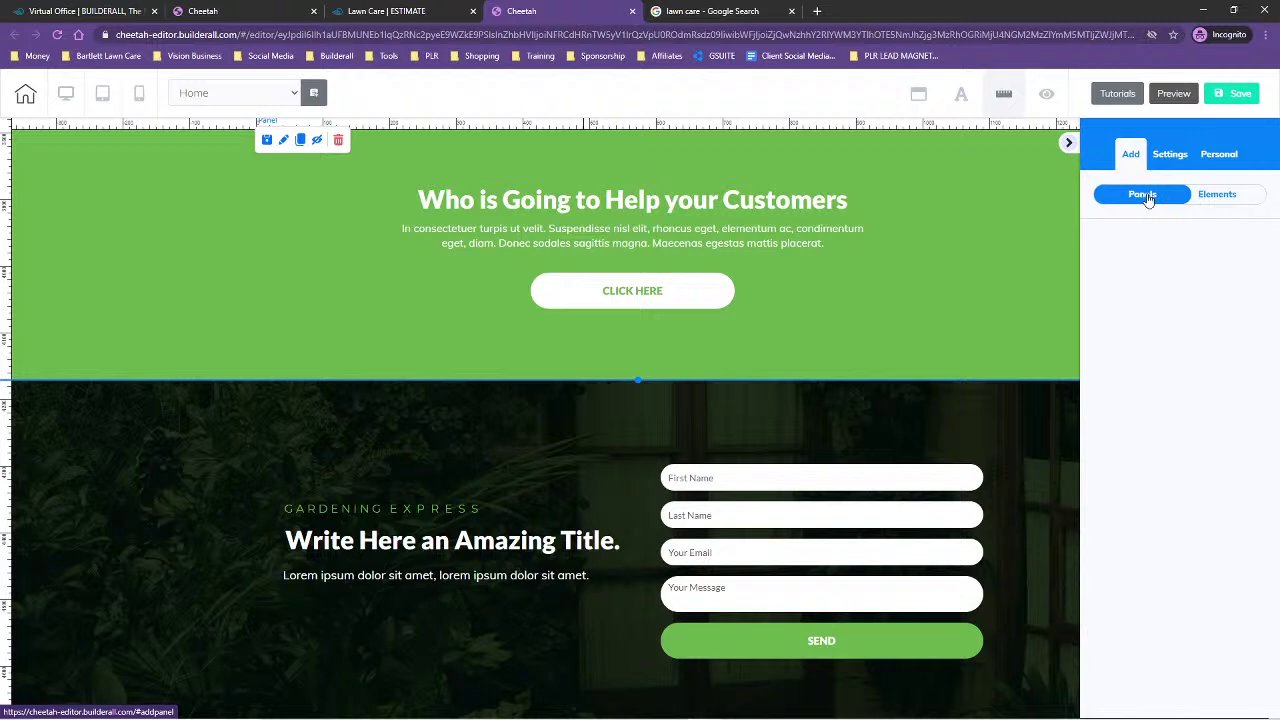
pyautogui.scroll(-7, 1168, 443)
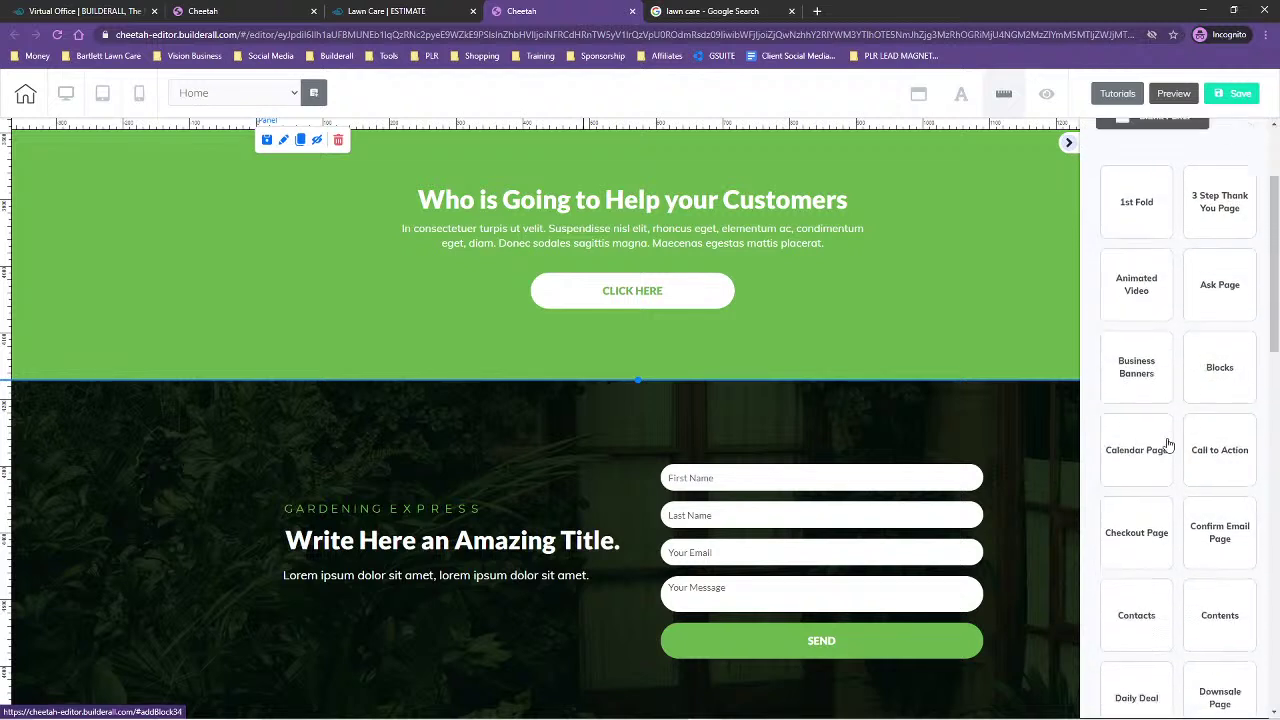
pyautogui.scroll(-5, 1172, 438)
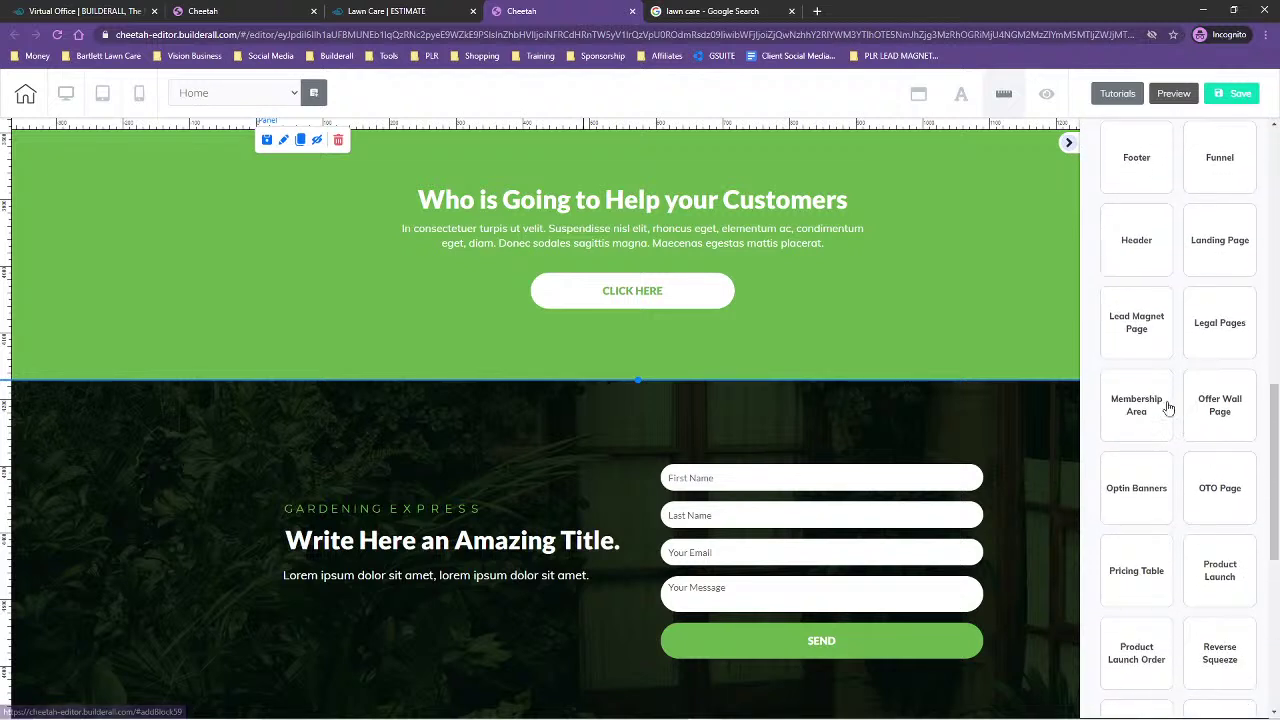
pyautogui.scroll(-4, 1187, 458)
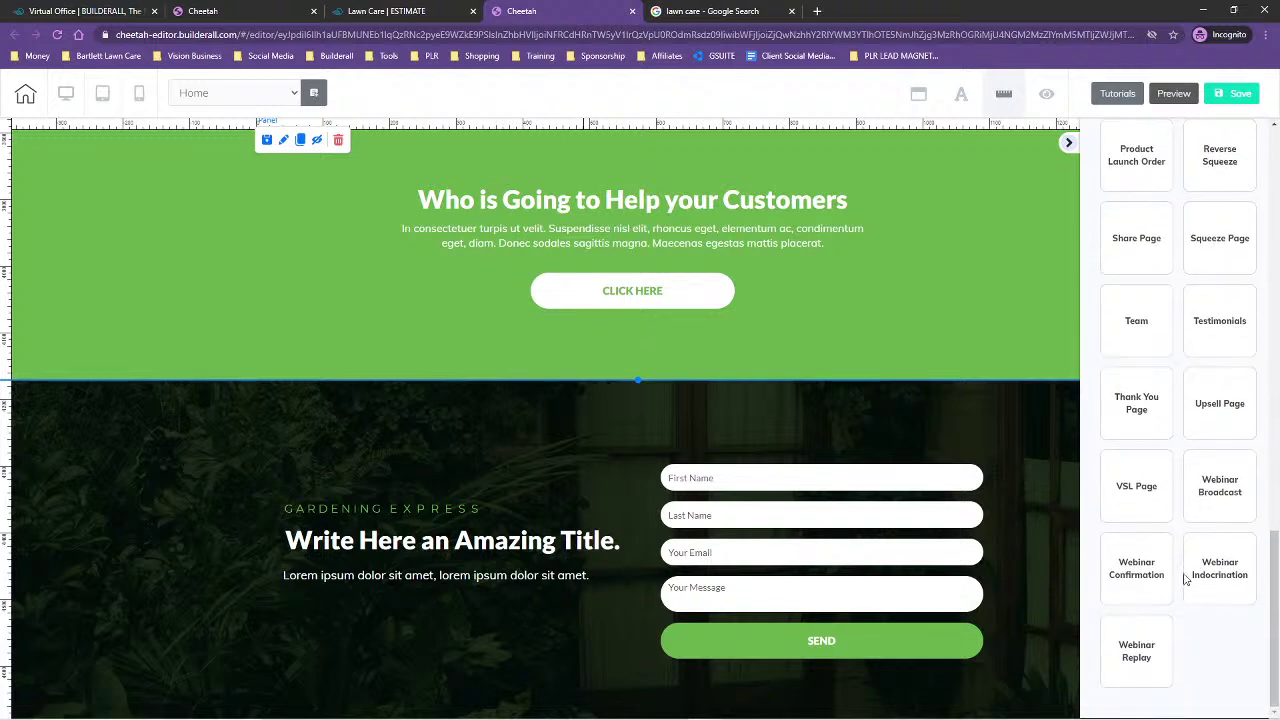
pyautogui.scroll(3, 1185, 560)
pyautogui.scroll(1, 1179, 554)
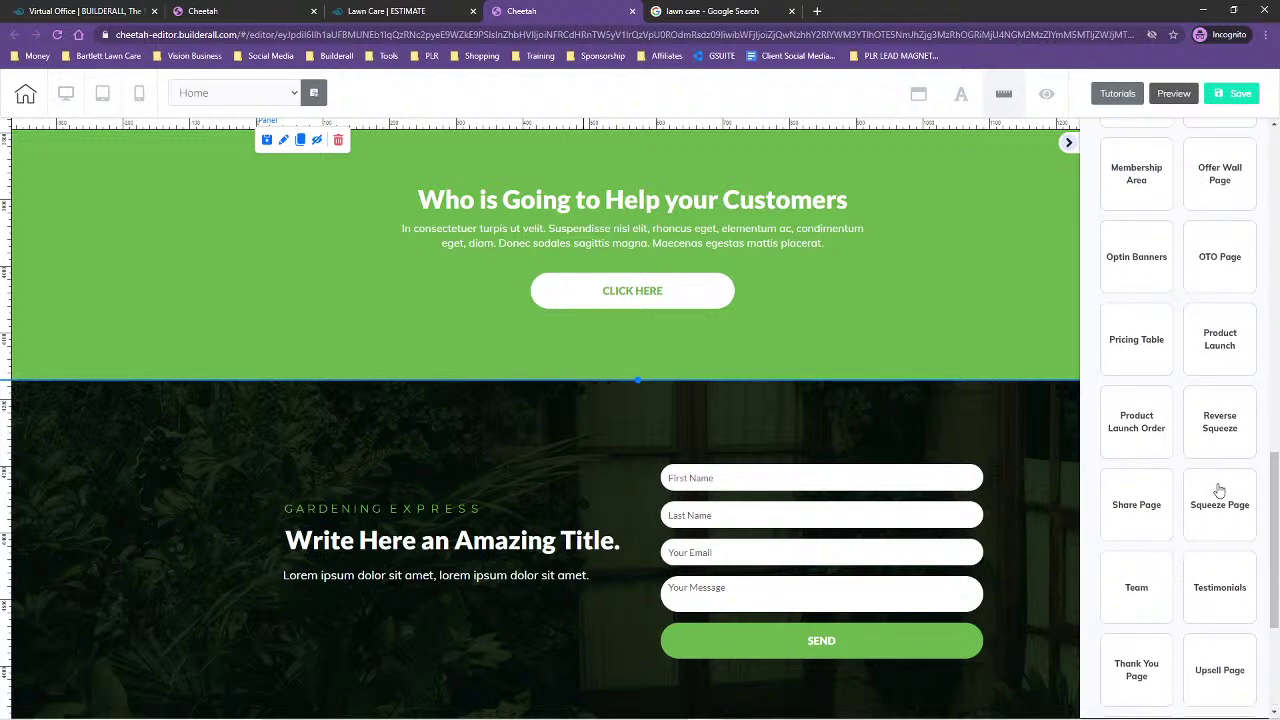
pyautogui.scroll(4, 1218, 484)
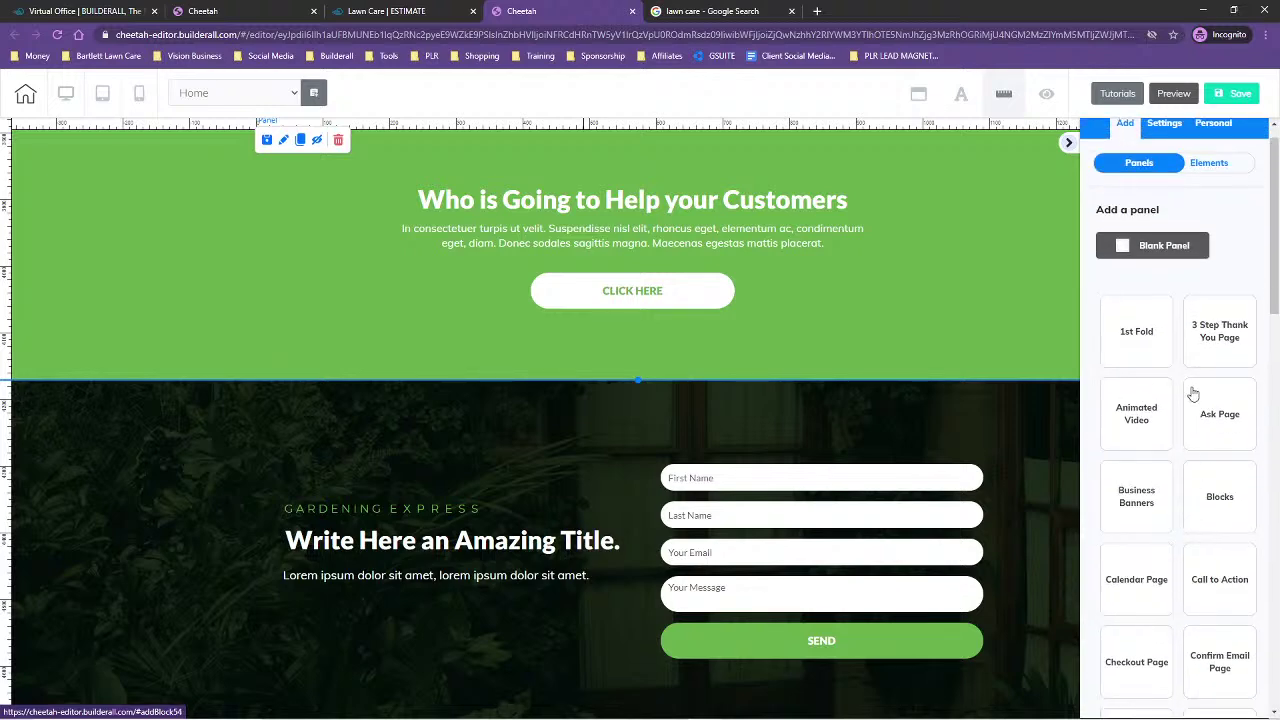
pyautogui.scroll(-1, 1177, 457)
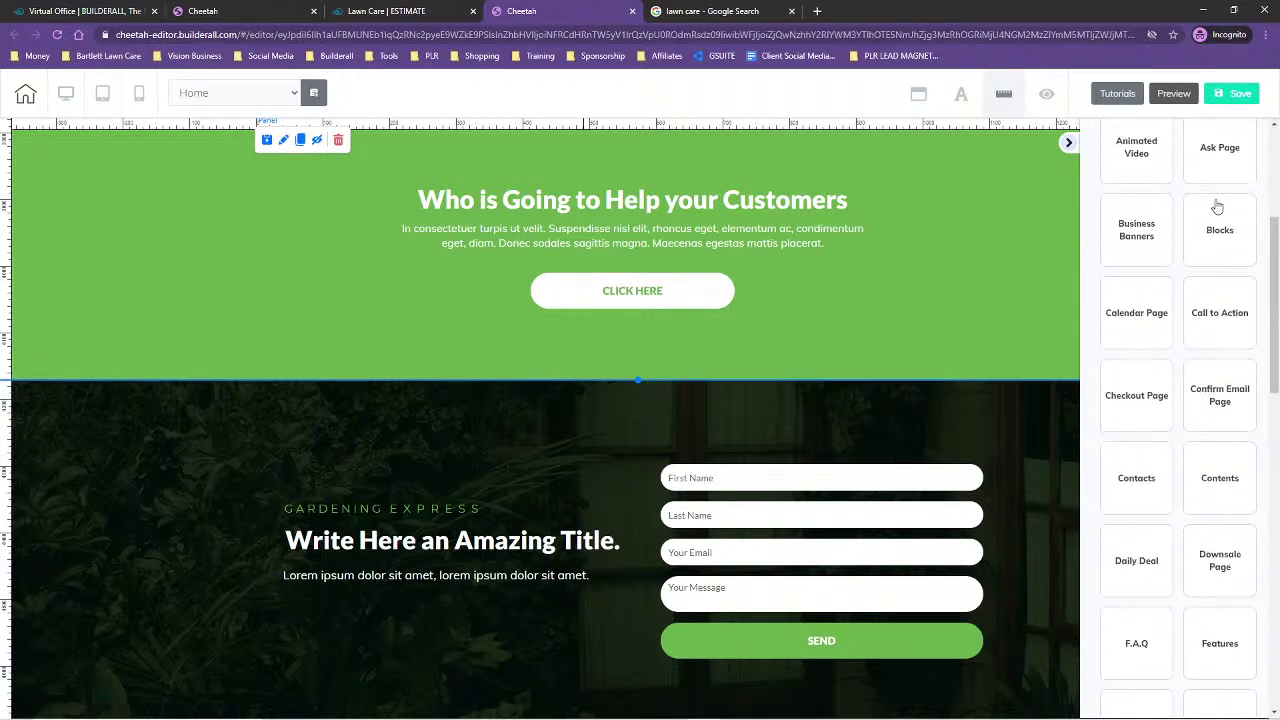
pyautogui.click(1217, 210)
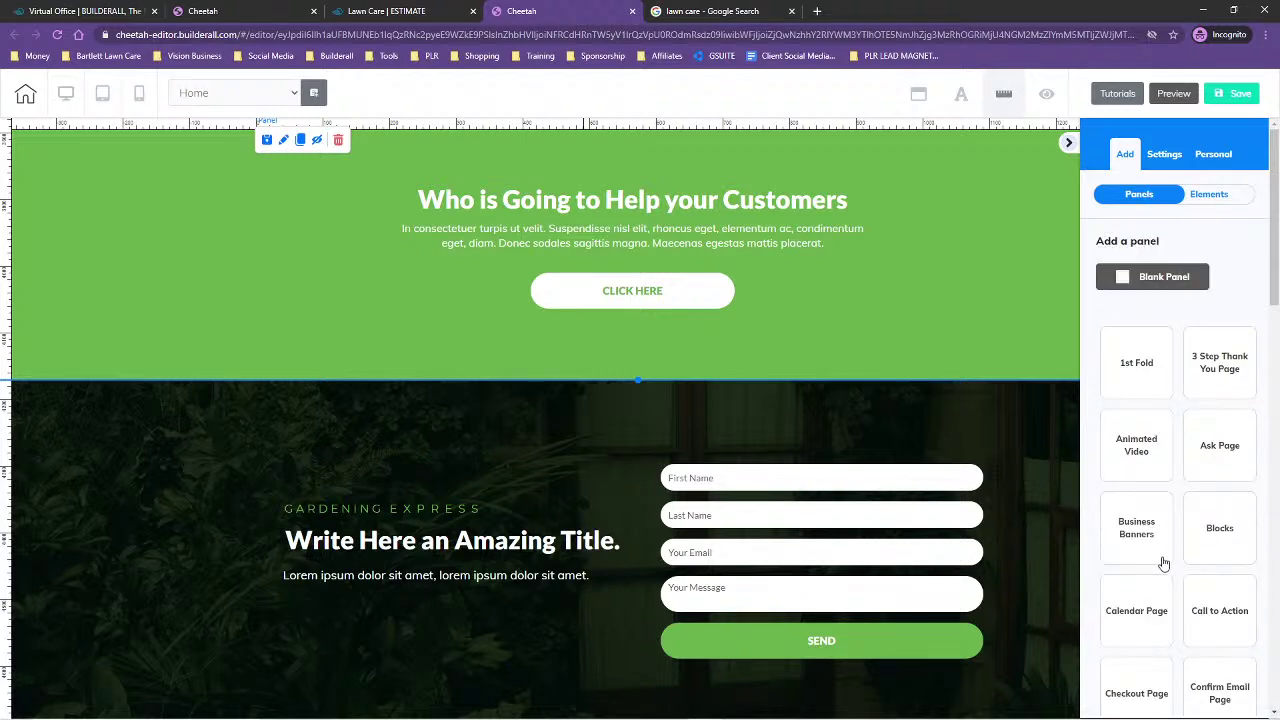
pyautogui.scroll(-6, 1165, 570)
pyautogui.scroll(-6, 1173, 588)
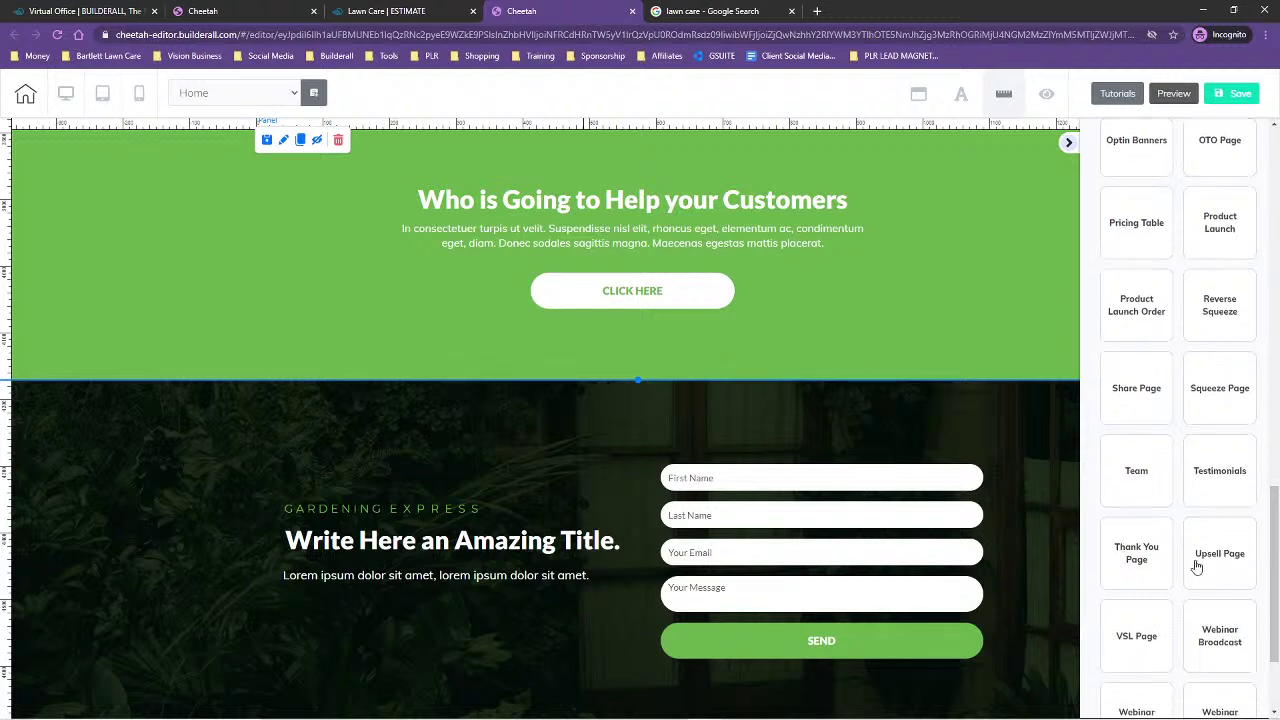
pyautogui.scroll(-1, 1190, 540)
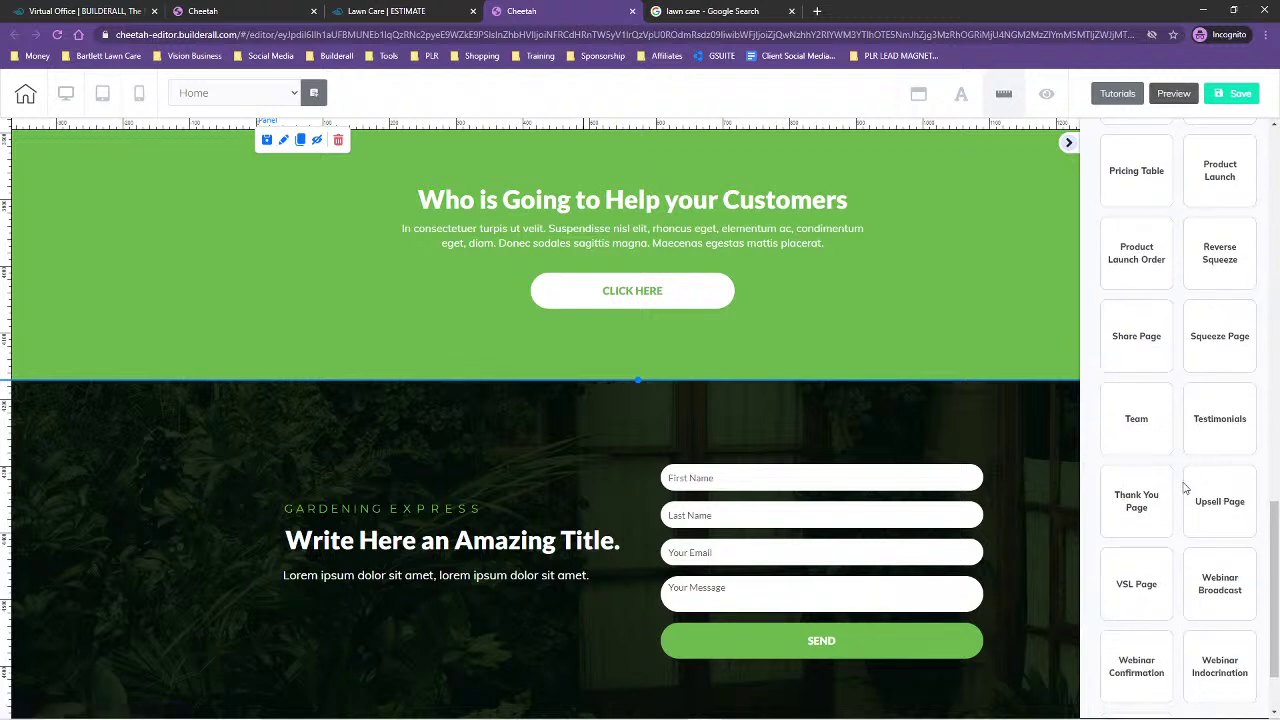
# - Look through the VSL Page and 3 Step Thank You Page panel templates, returning to the category list
pyautogui.click(1163, 567)
pyautogui.scroll(-5, 1198, 471)
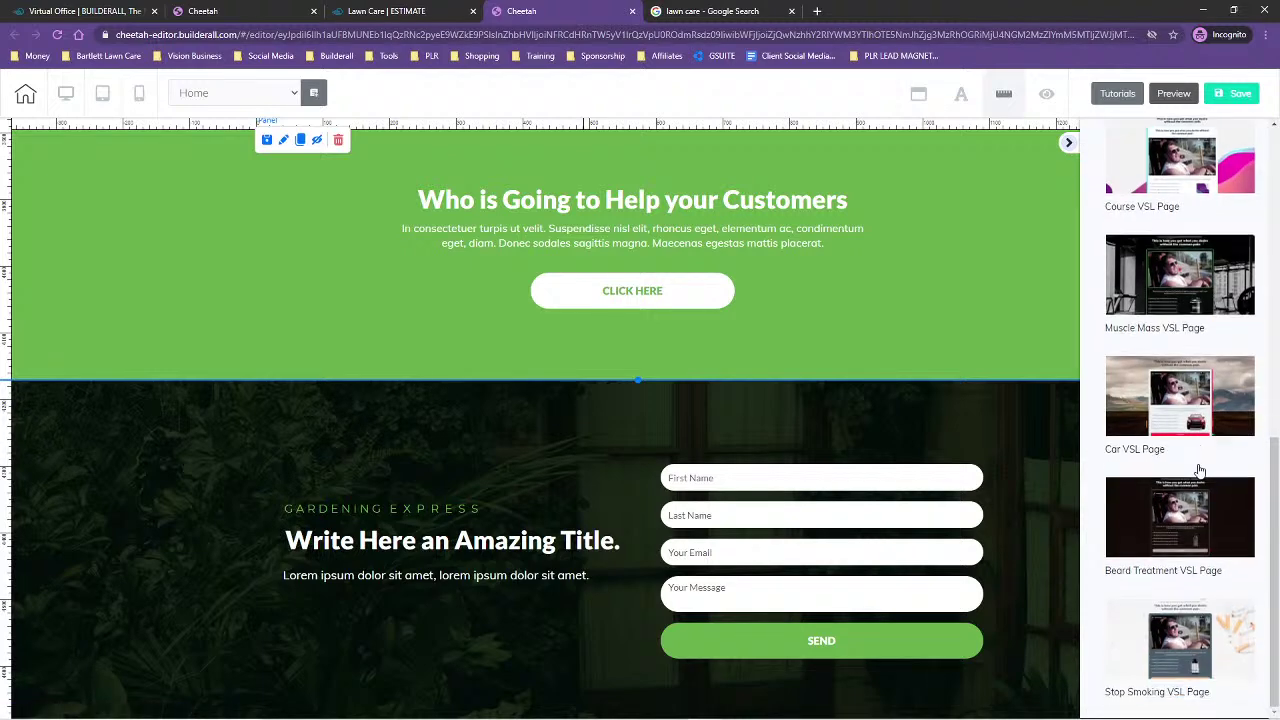
pyautogui.scroll(10, 1145, 376)
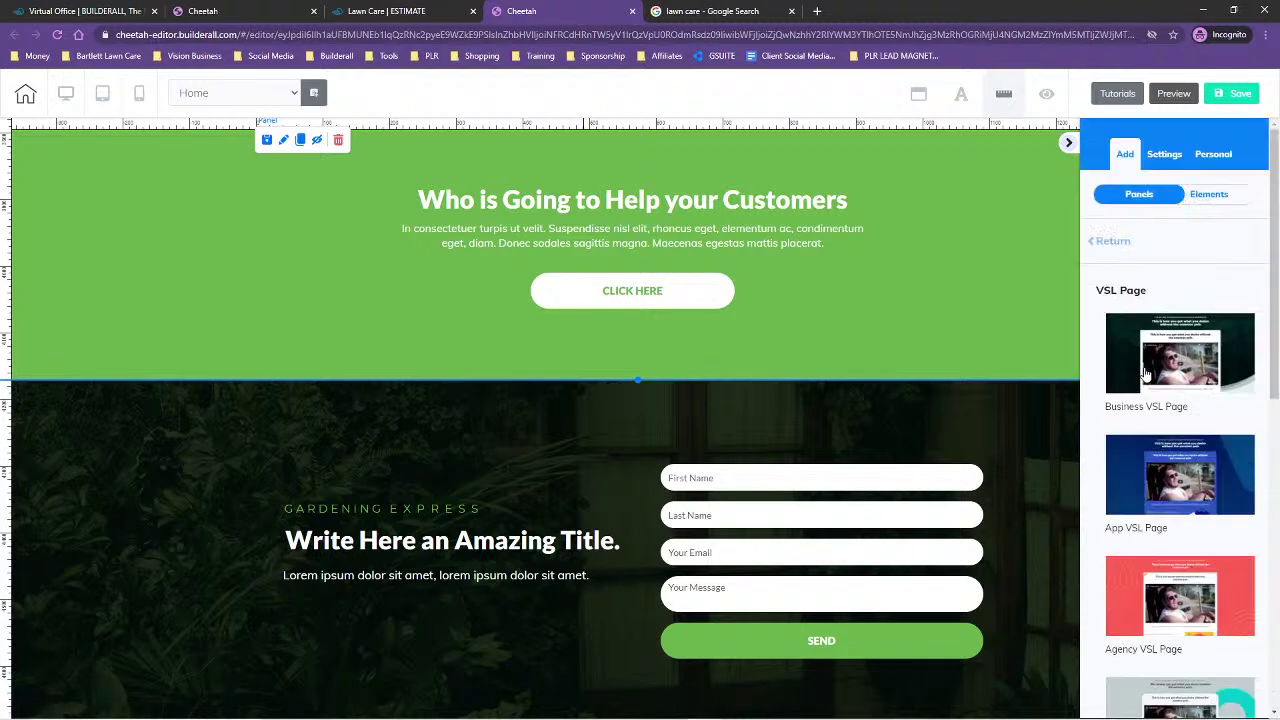
pyautogui.click(1097, 244)
pyautogui.click(1224, 368)
pyautogui.scroll(-5, 1192, 502)
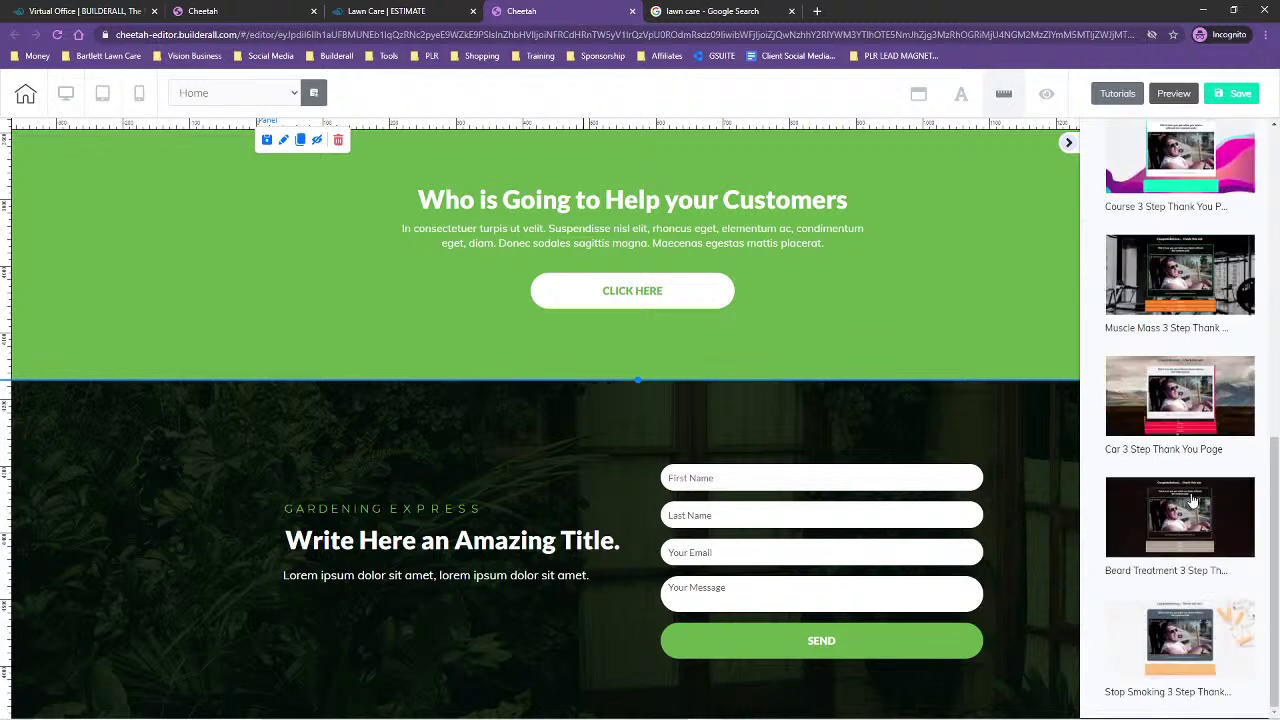
pyautogui.scroll(10, 1192, 502)
pyautogui.click(1112, 244)
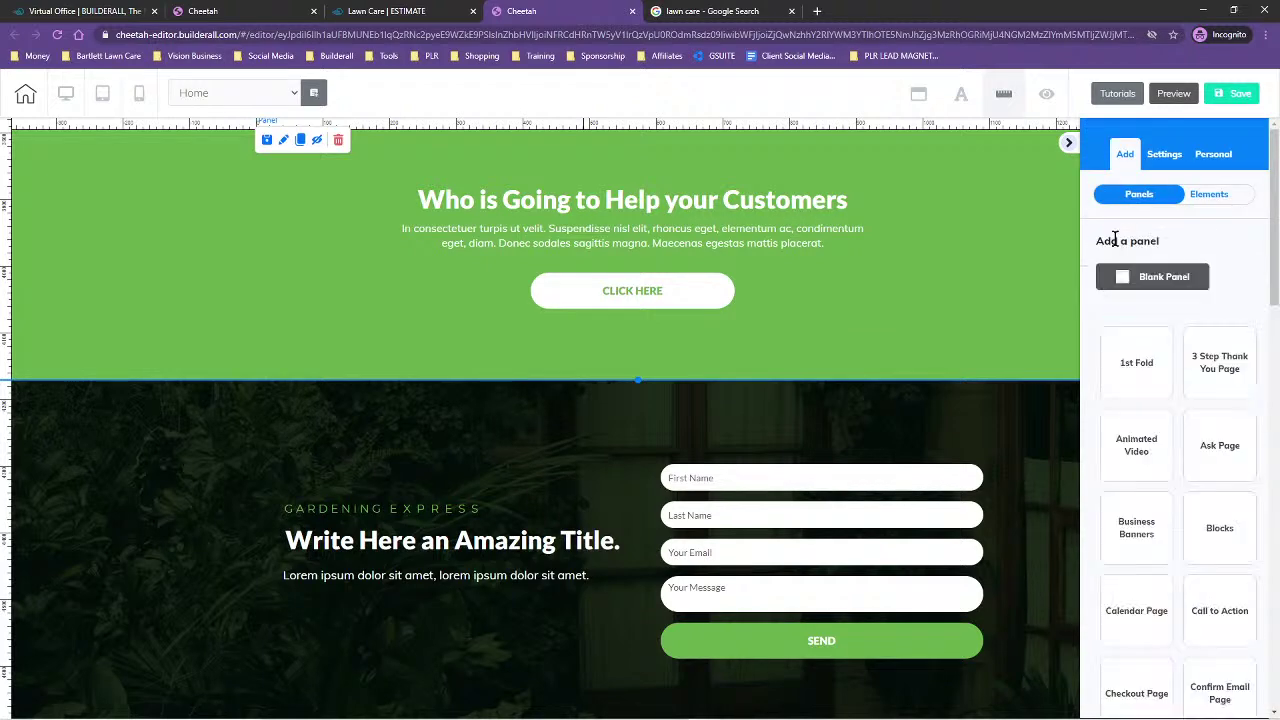
# - Examine the 1st Fold panel templates and revisit the 3 Step Thank You Page designs
pyautogui.click(1139, 380)
pyautogui.scroll(-10, 1243, 528)
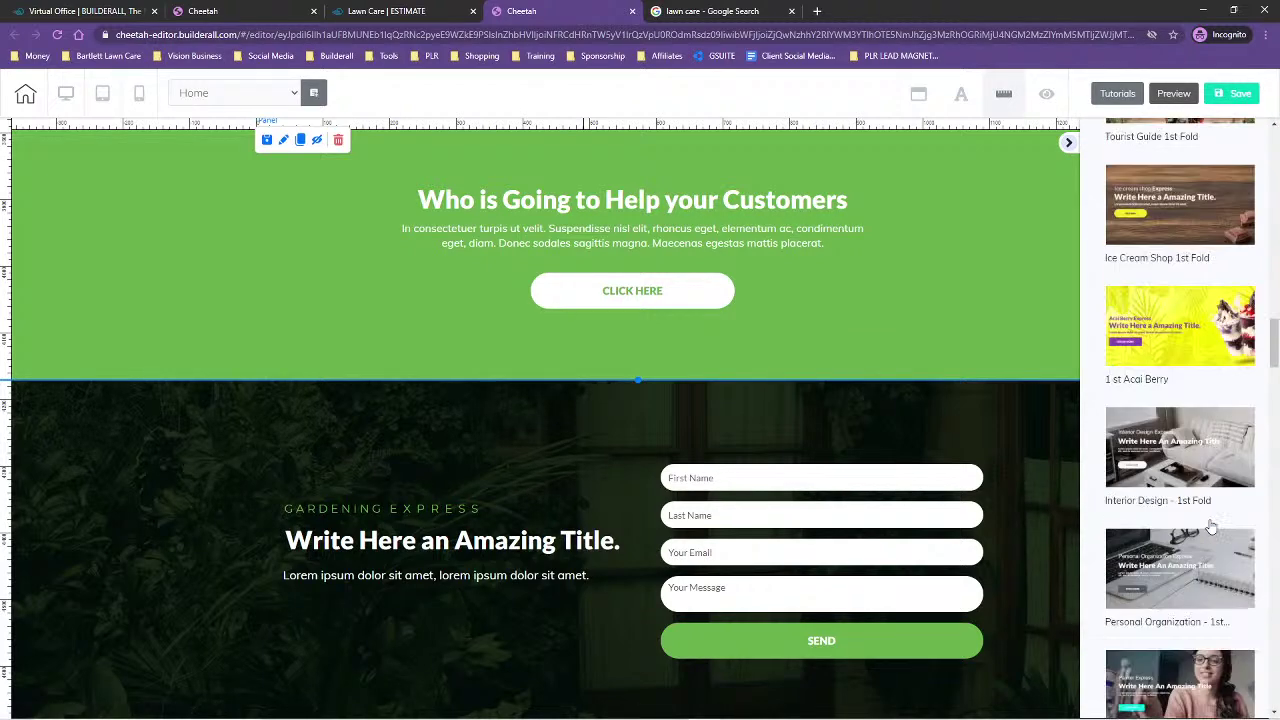
pyautogui.scroll(-10, 1207, 518)
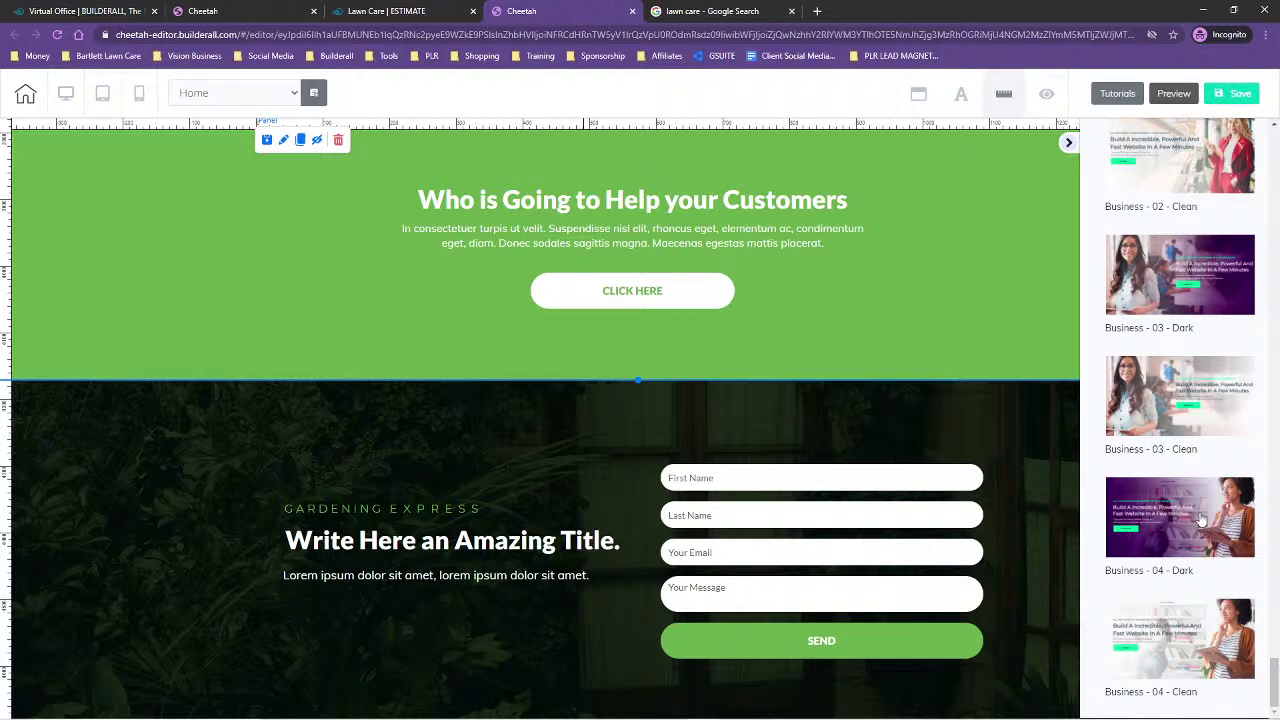
pyautogui.scroll(5, 1200, 520)
pyautogui.scroll(15, 1201, 519)
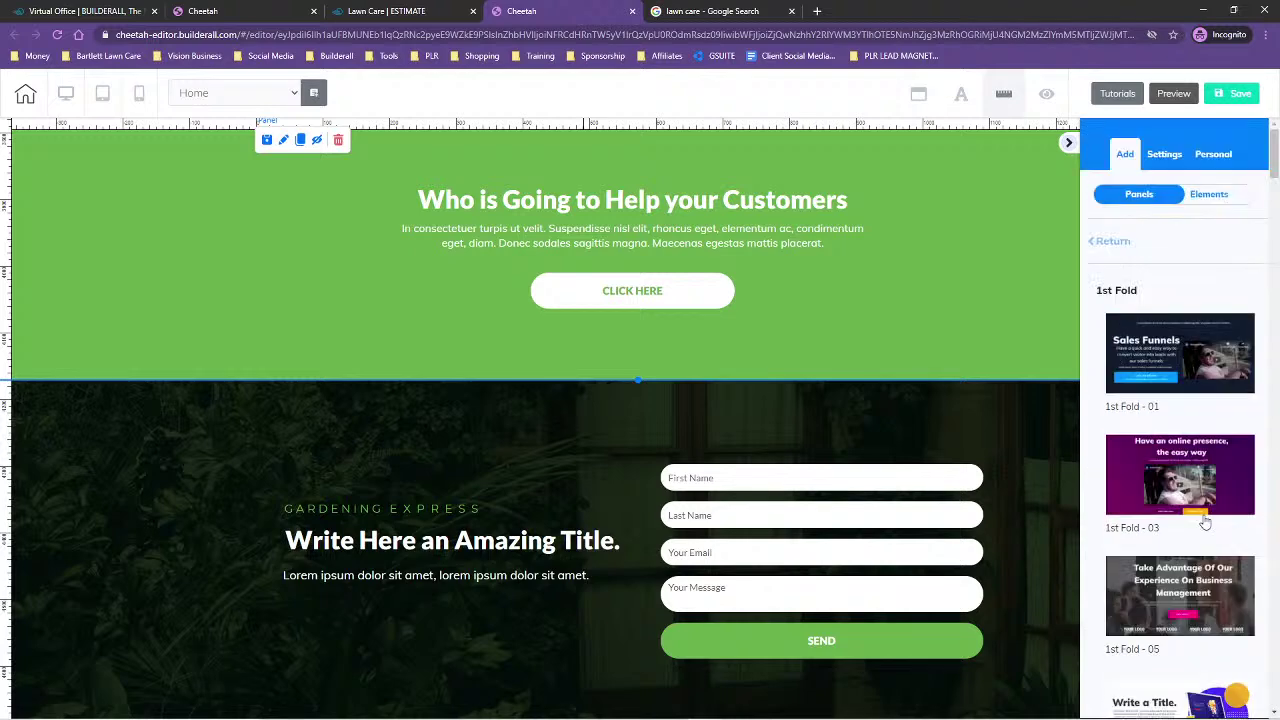
pyautogui.click(1120, 243)
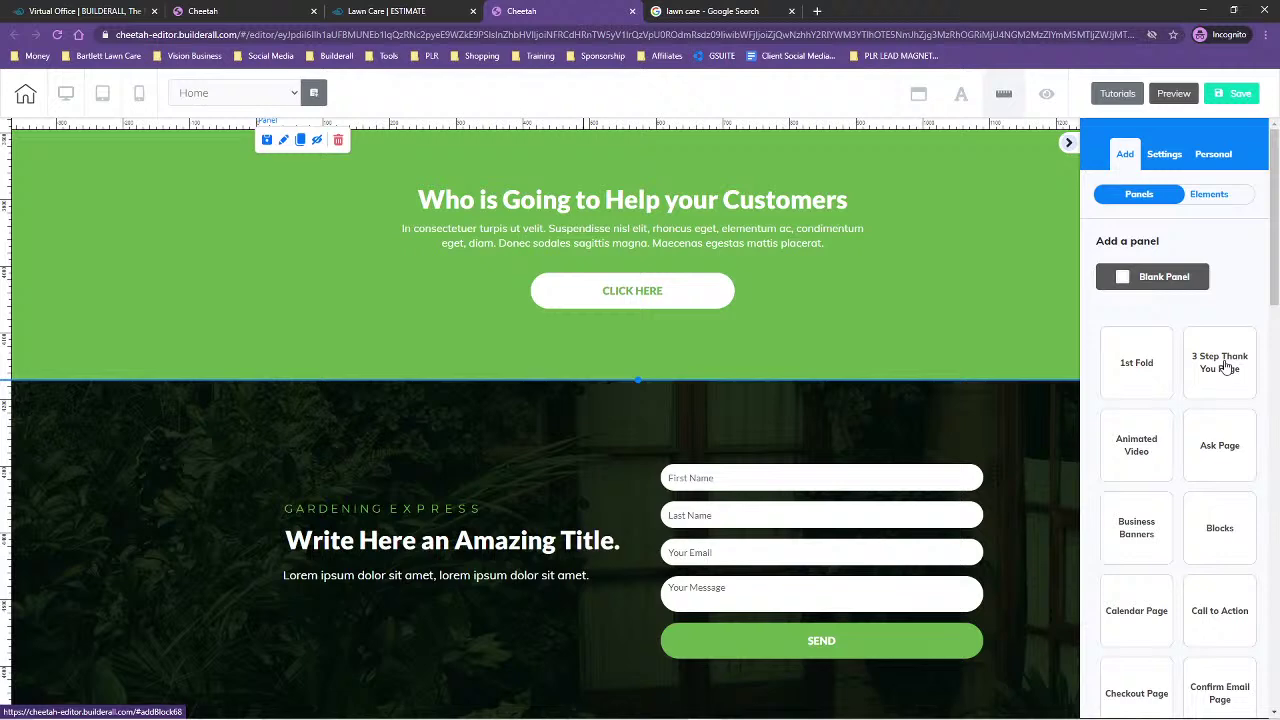
pyautogui.scroll(-7, 1213, 587)
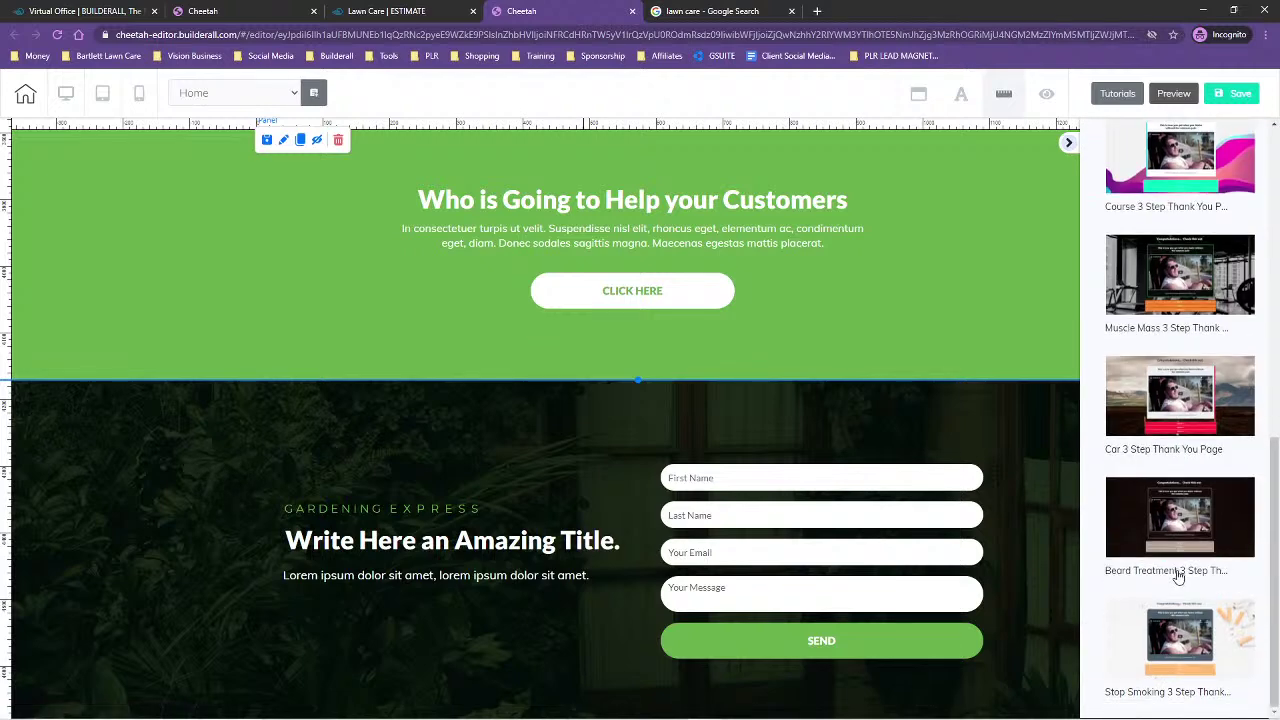
# - Look through the Ask Page panel templates and return to the category list
pyautogui.scroll(7, 1172, 572)
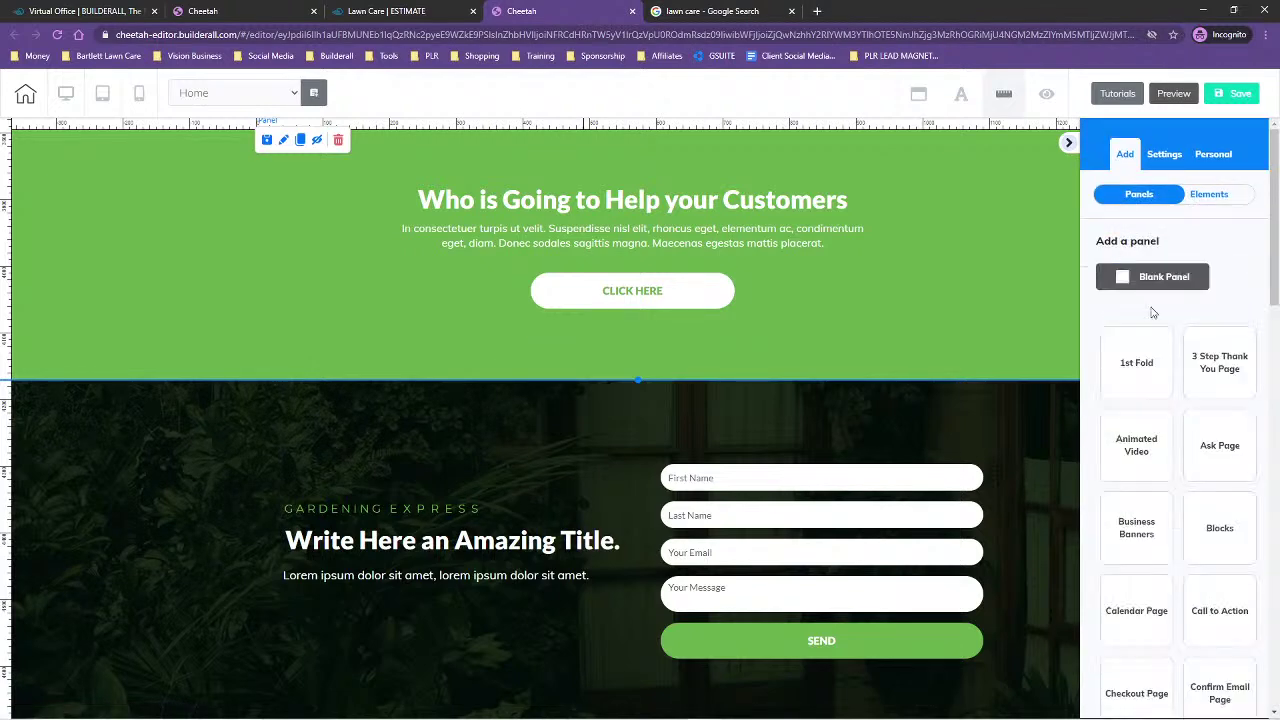
pyautogui.click(1224, 456)
pyautogui.scroll(-5, 1190, 520)
pyautogui.scroll(5, 1114, 267)
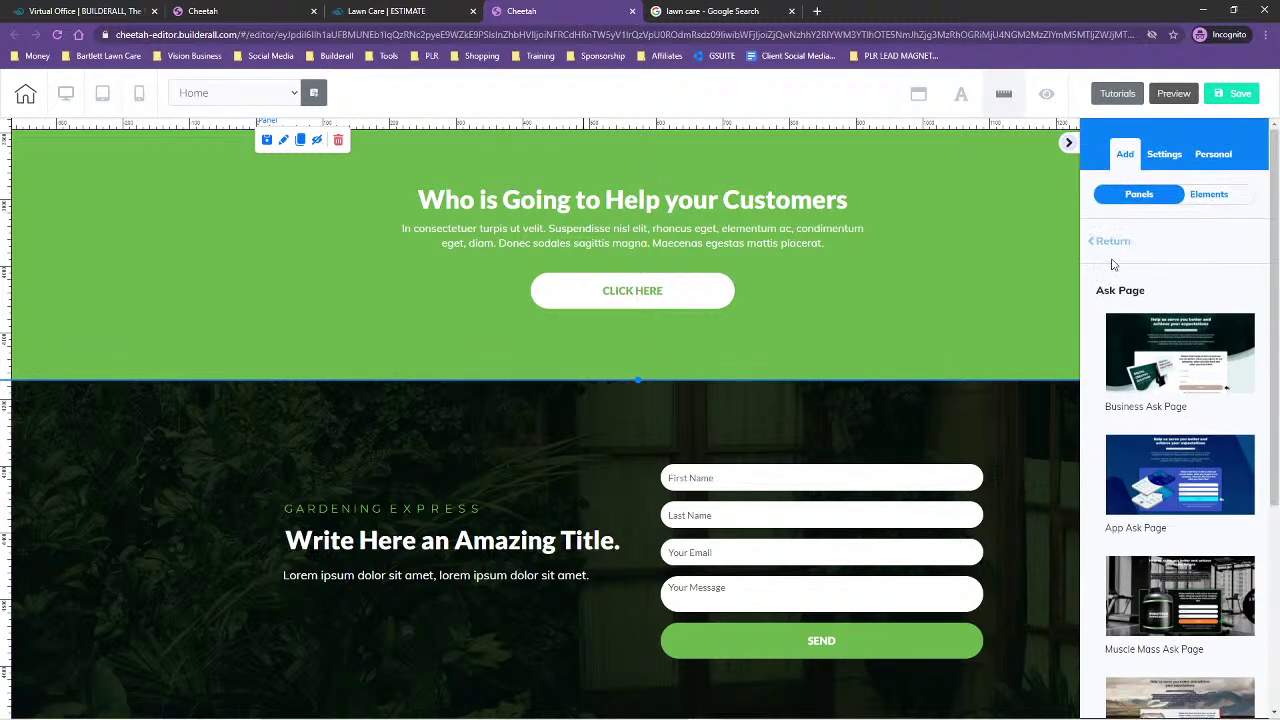
pyautogui.click(1108, 242)
pyautogui.scroll(-2, 1180, 549)
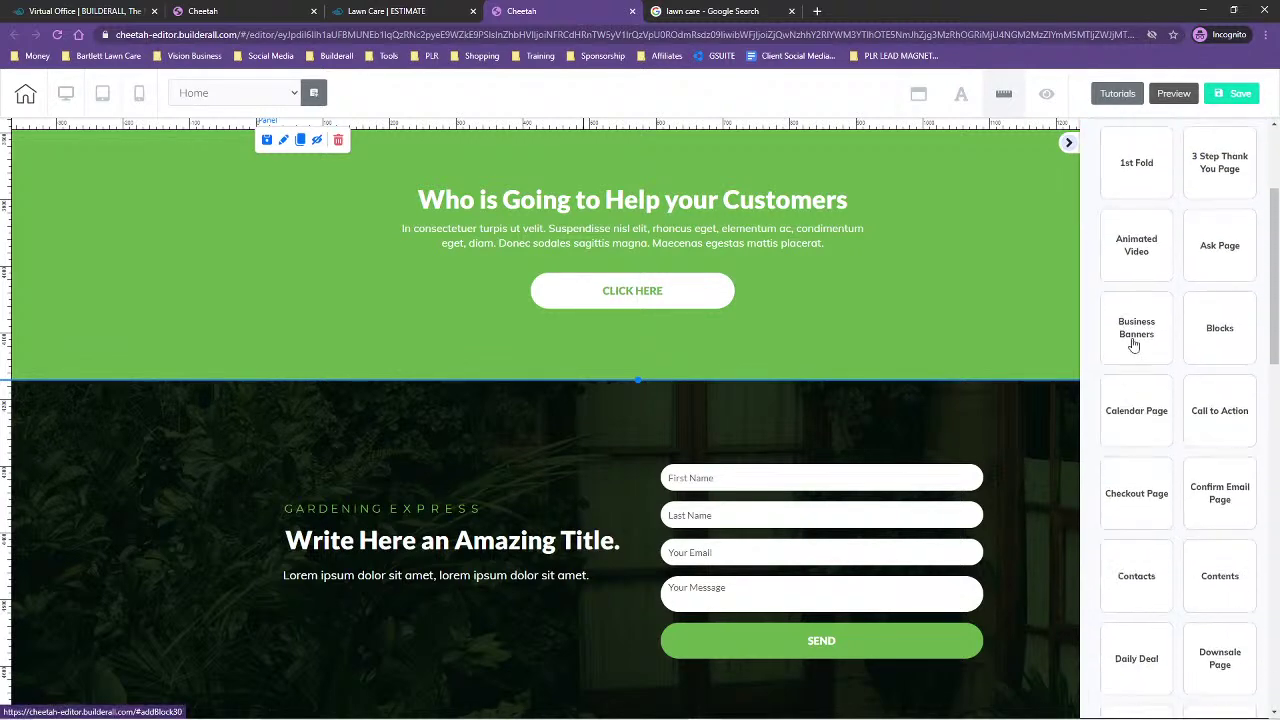
# - Browse the Business Banners panel templates for designs that suit the page
pyautogui.click(1134, 345)
pyautogui.scroll(-10, 1200, 512)
pyautogui.scroll(-15, 1196, 510)
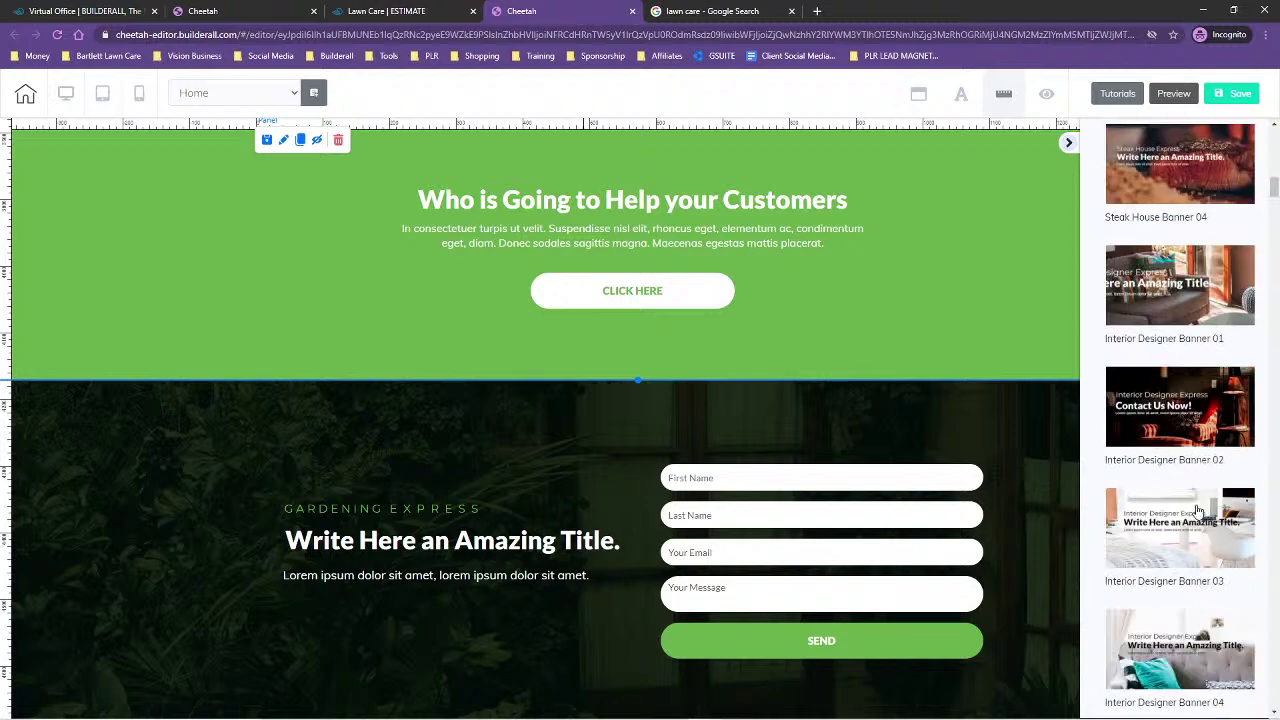
pyautogui.scroll(-15, 1191, 509)
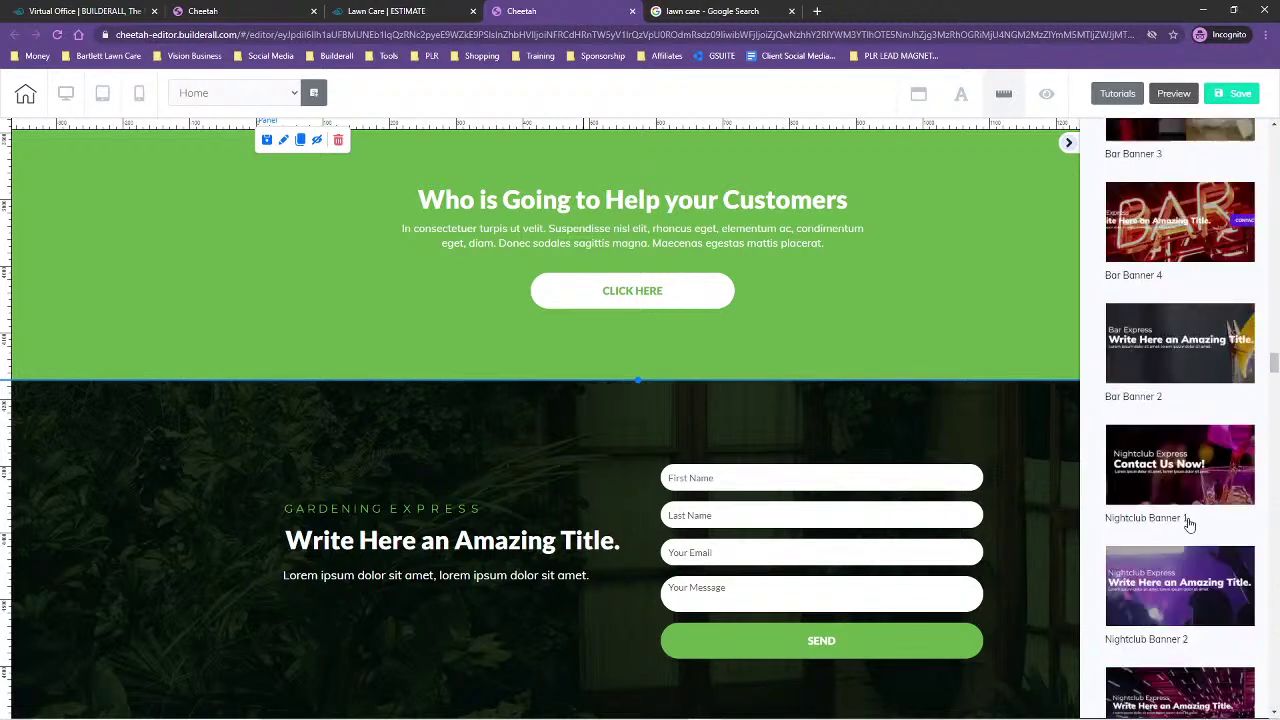
pyautogui.scroll(-15, 1191, 569)
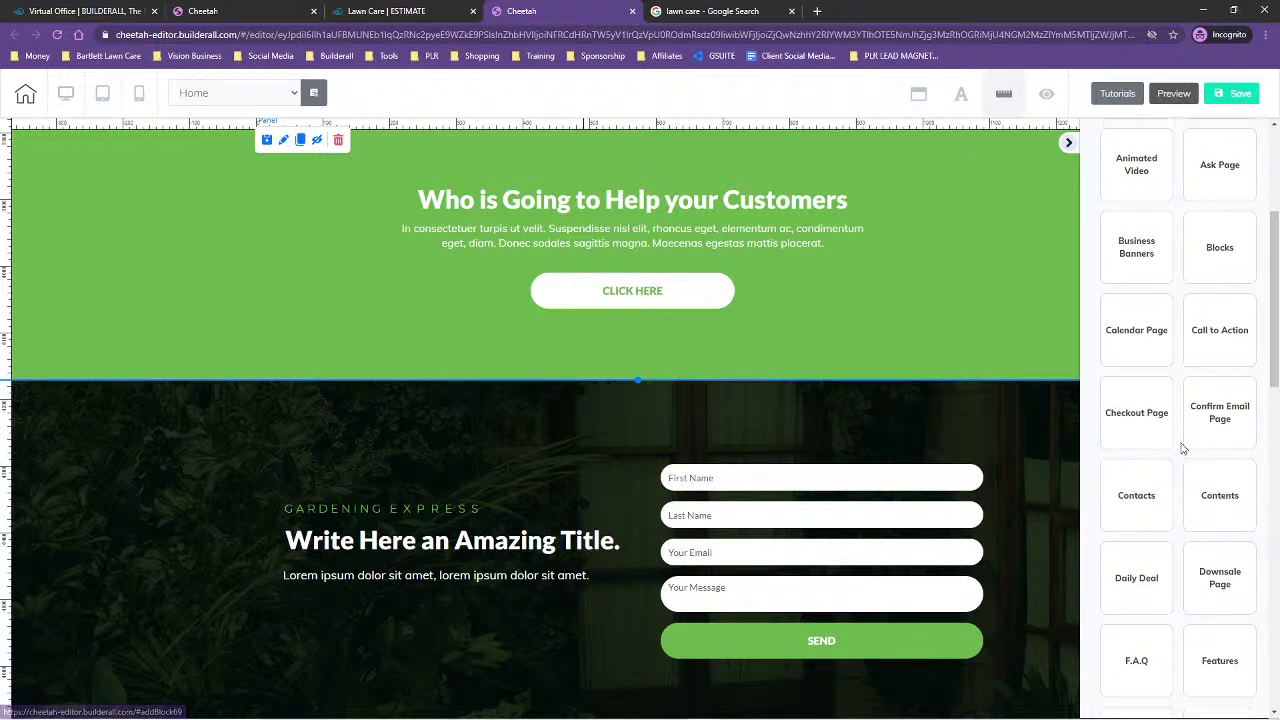
# - Examine the Contacts panel templates against the sections already on the page
pyautogui.scroll(-1, 1183, 420)
pyautogui.click(1124, 388)
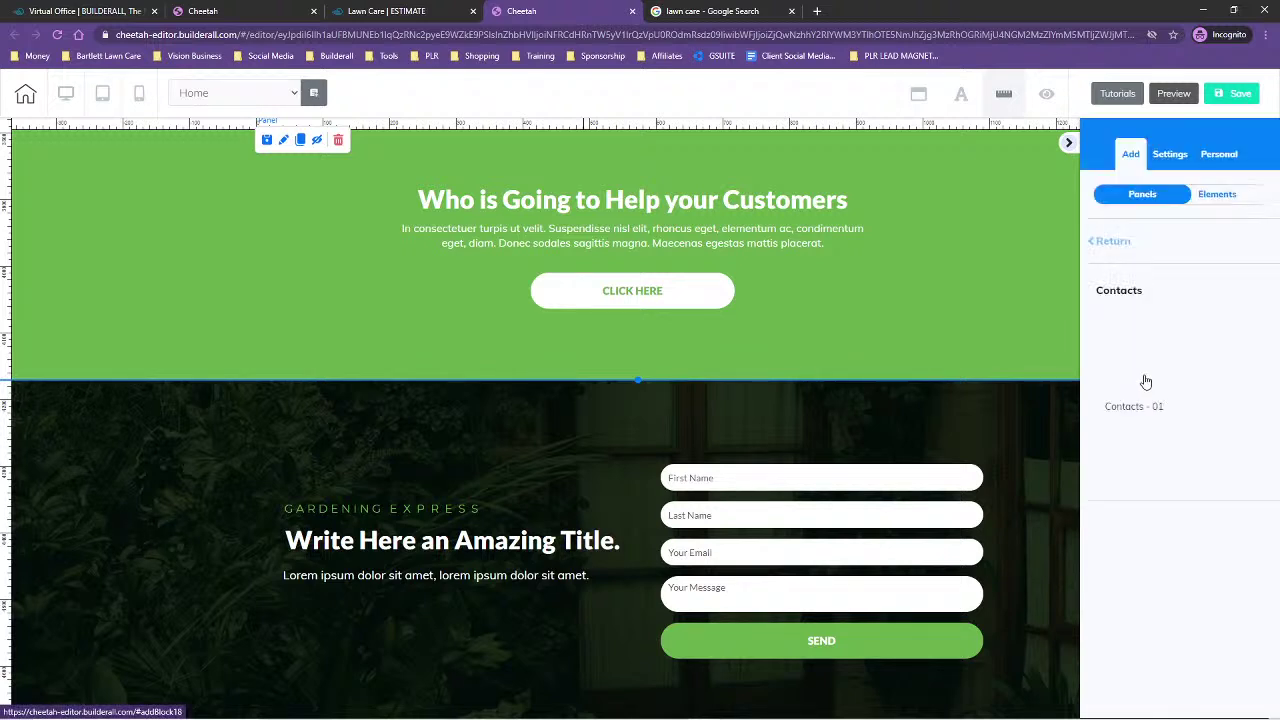
pyautogui.scroll(-5, 1178, 500)
pyautogui.scroll(-3, 1180, 495)
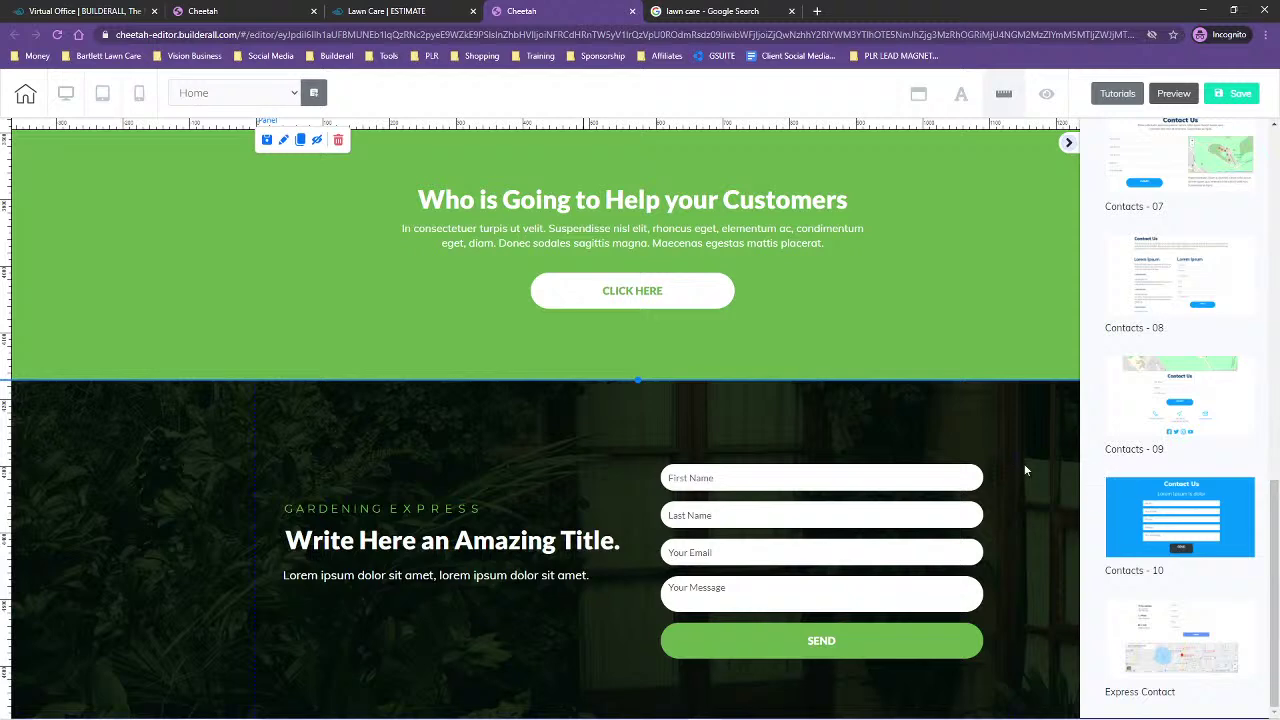
pyautogui.scroll(3, 1128, 553)
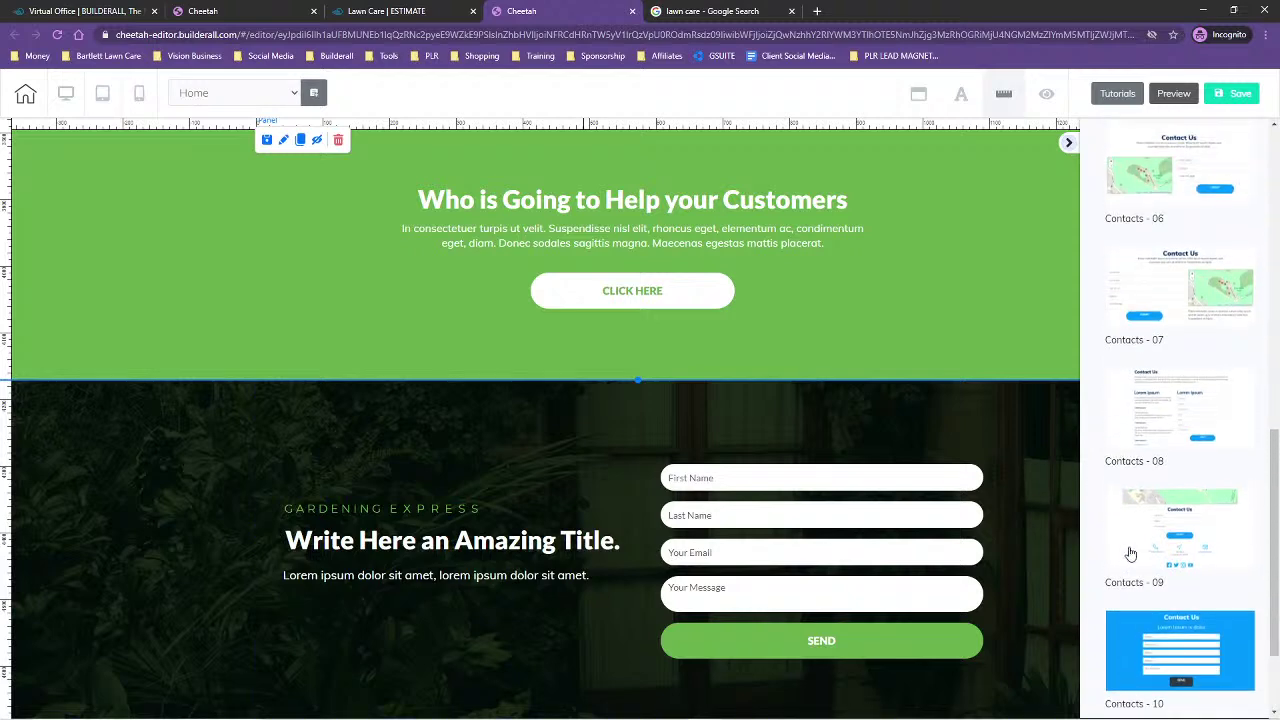
pyautogui.scroll(5, 1042, 440)
pyautogui.scroll(10, 1042, 436)
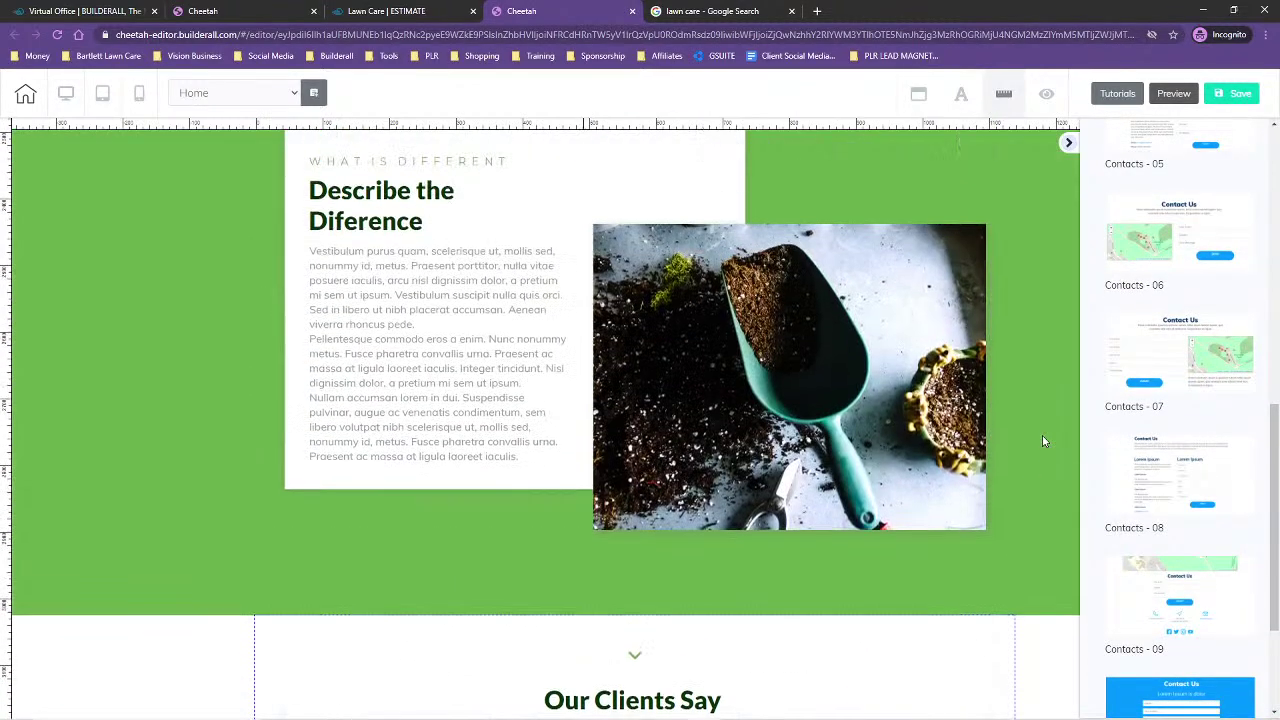
pyautogui.scroll(5, 1208, 470)
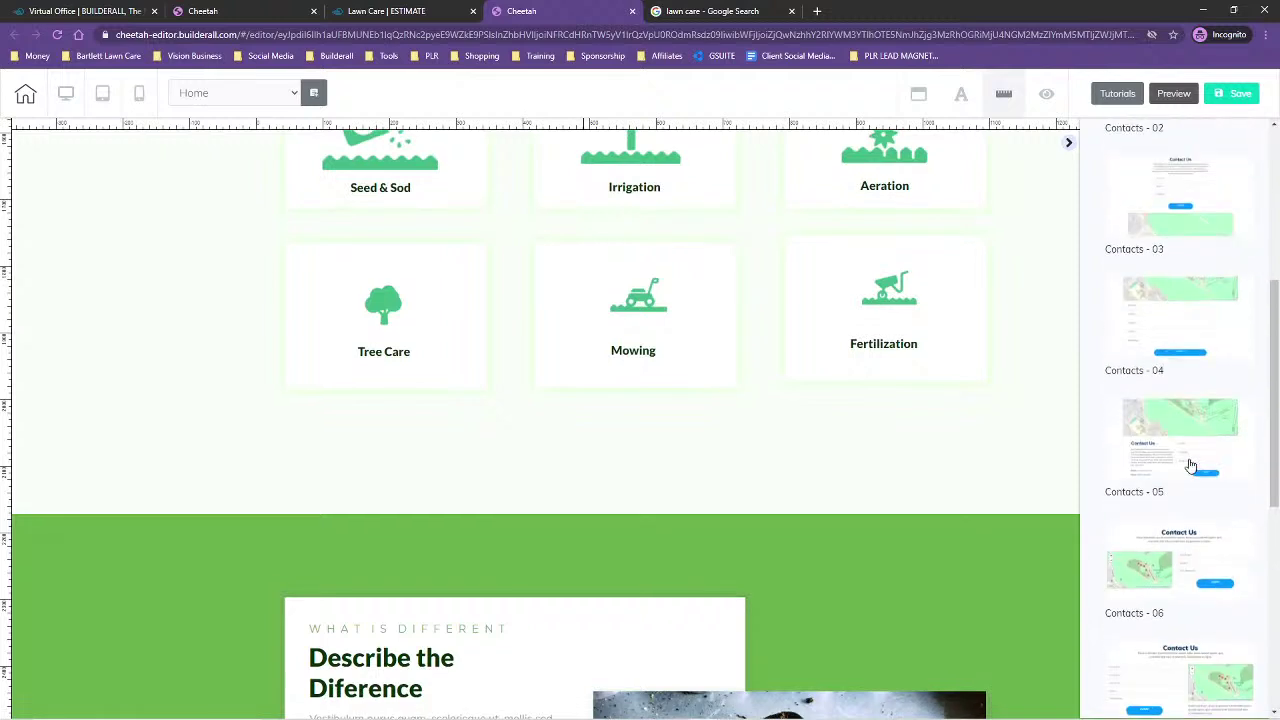
pyautogui.scroll(-1, 1229, 574)
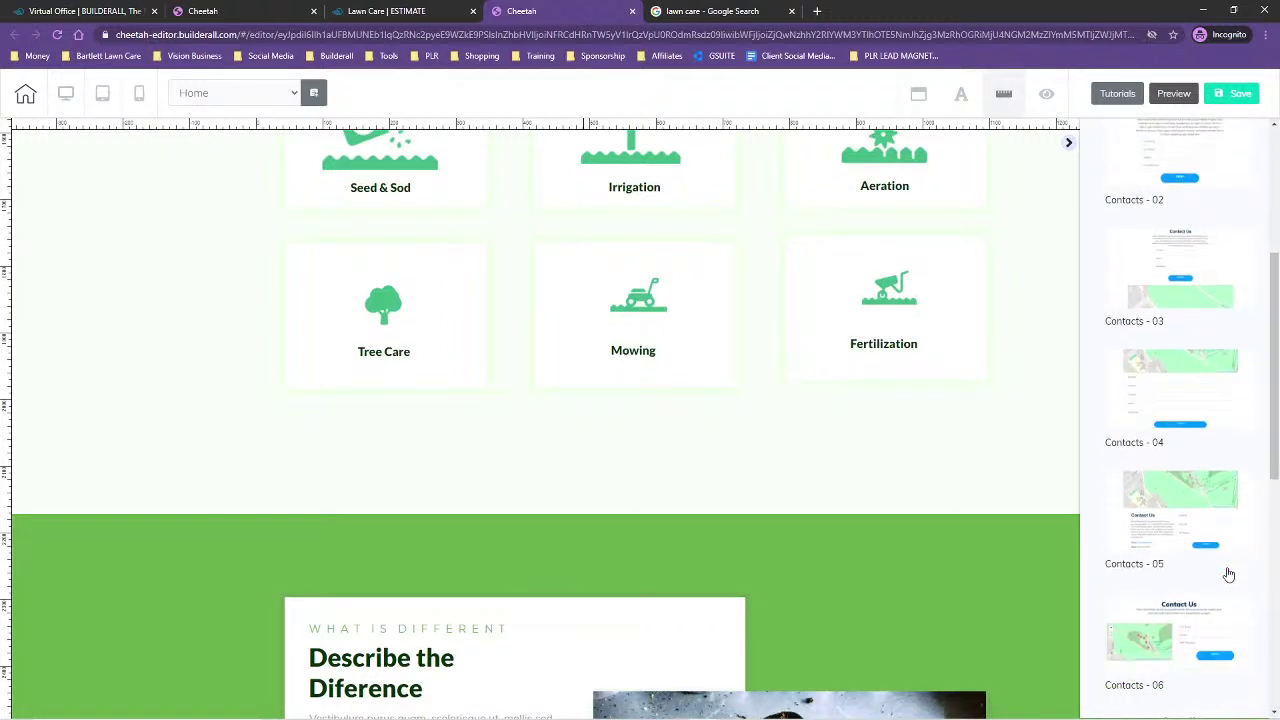
pyautogui.scroll(5, 1145, 448)
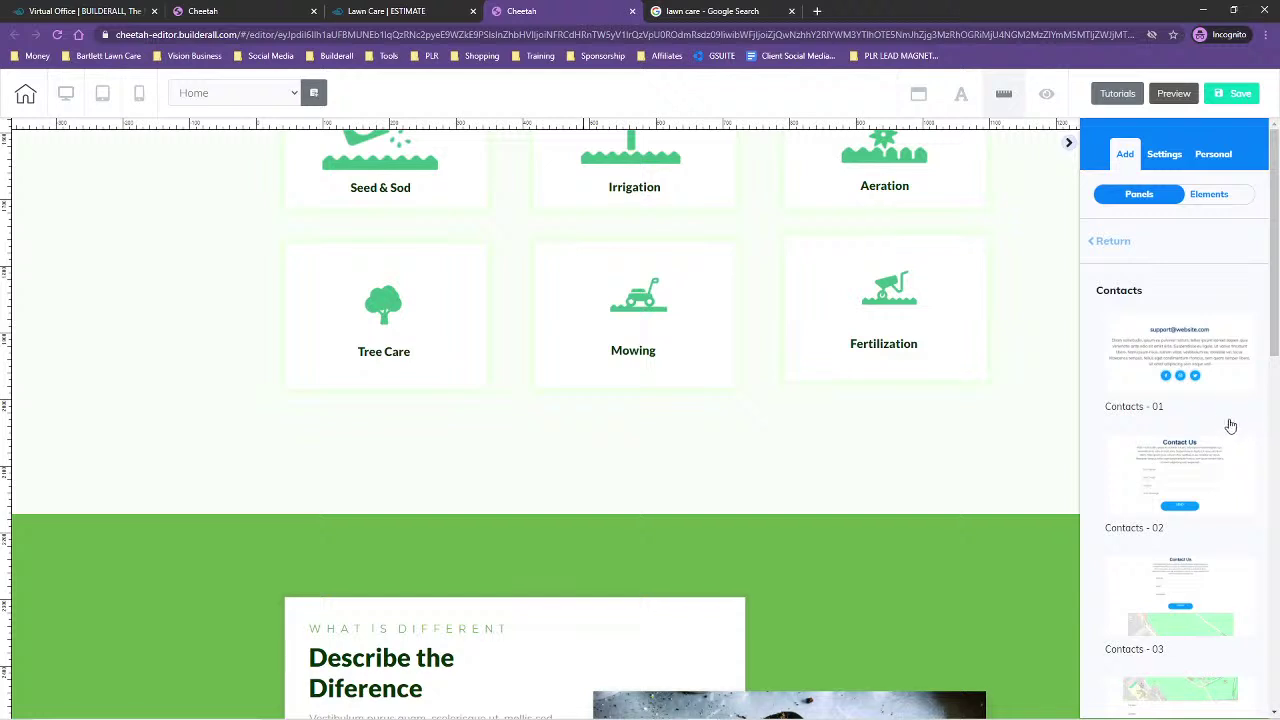
# - Add the Express Contact panel to the page and check its contact form and map
pyautogui.scroll(-6, 1230, 420)
pyautogui.scroll(-5, 1221, 418)
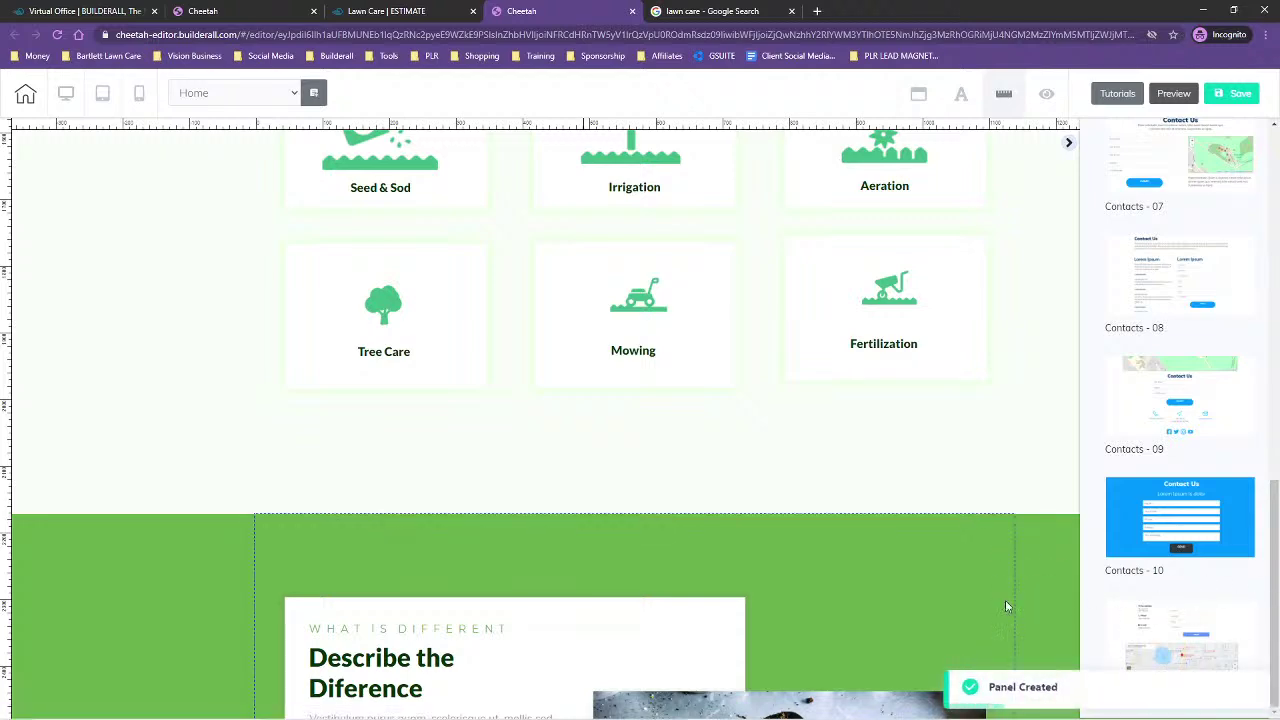
pyautogui.scroll(-13, 1009, 598)
pyautogui.scroll(-10, 1009, 547)
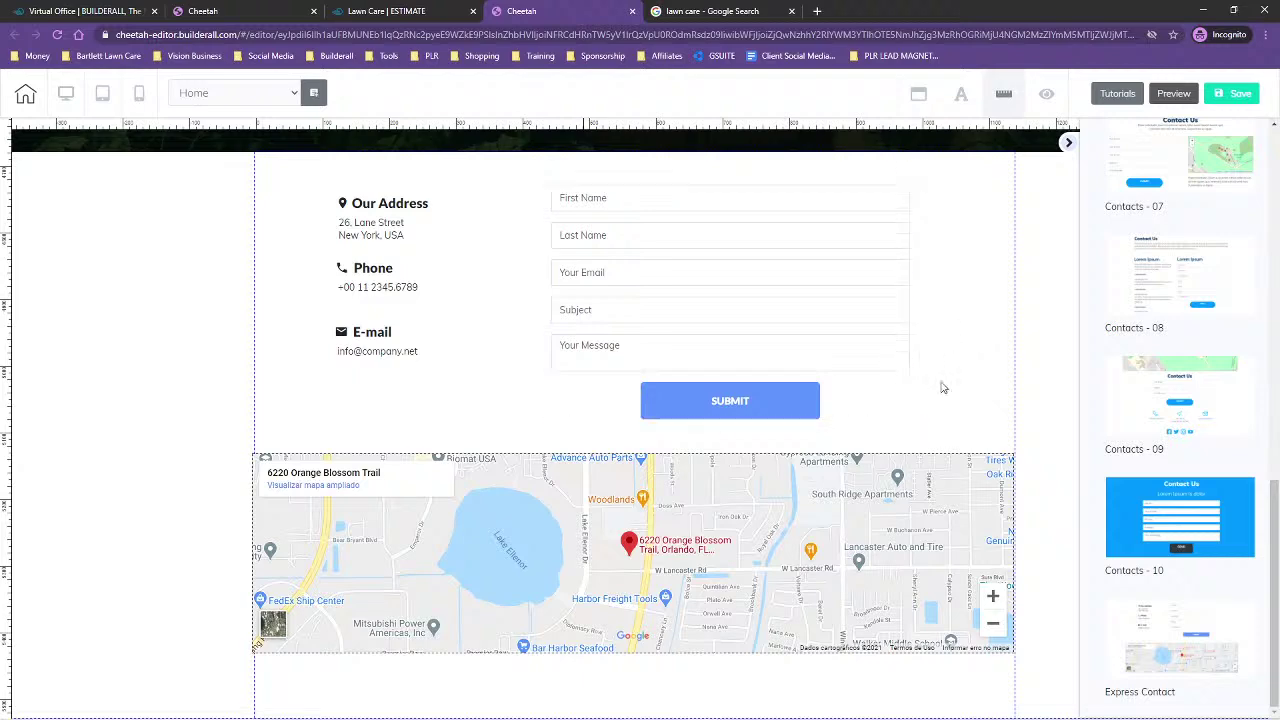
pyautogui.scroll(5, 975, 356)
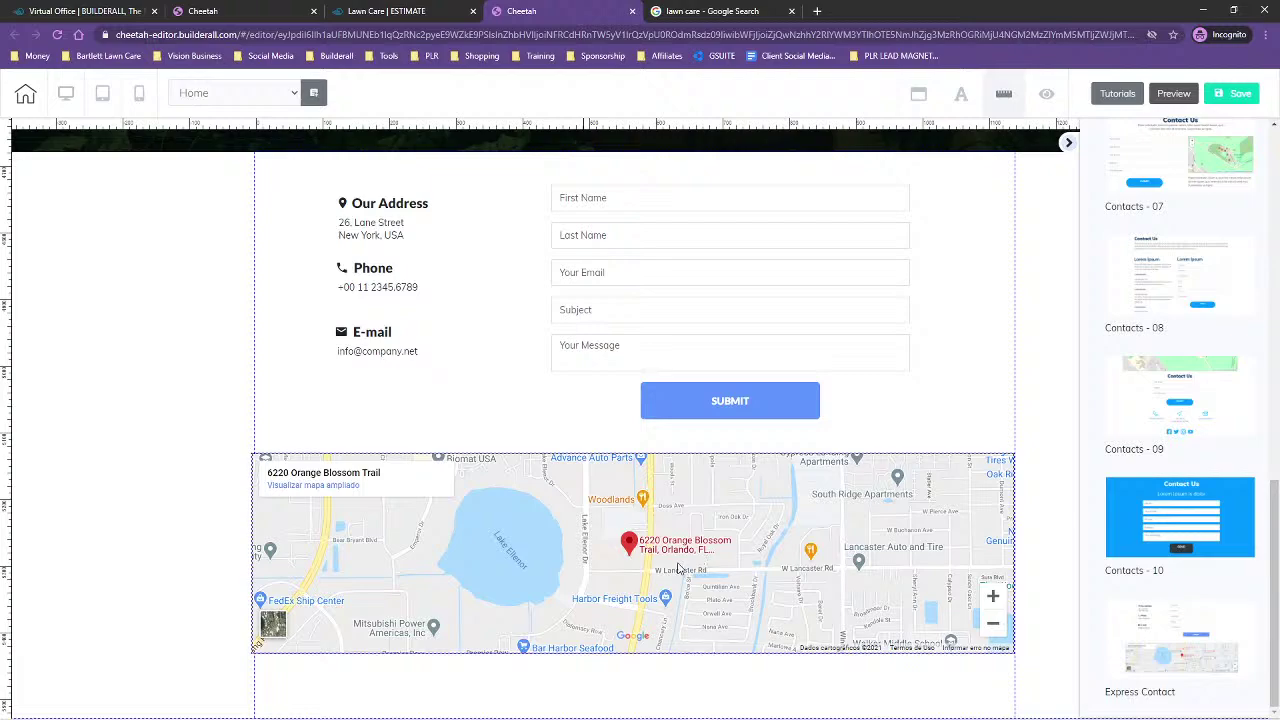
pyautogui.moveTo(675, 541); pyautogui.dragTo(749, 491)
# - Delete the gardening scoop image from the "Describe the Diference" section
pyautogui.scroll(10, 911, 413)
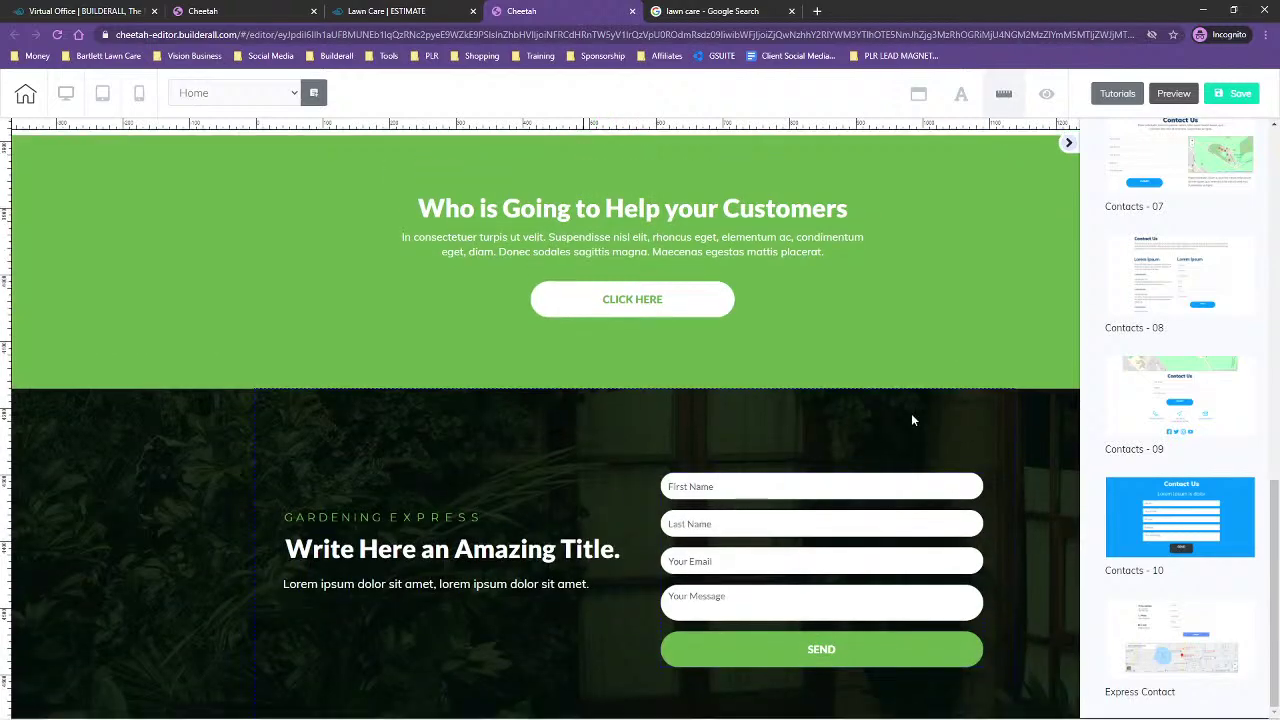
pyautogui.scroll(10, 926, 387)
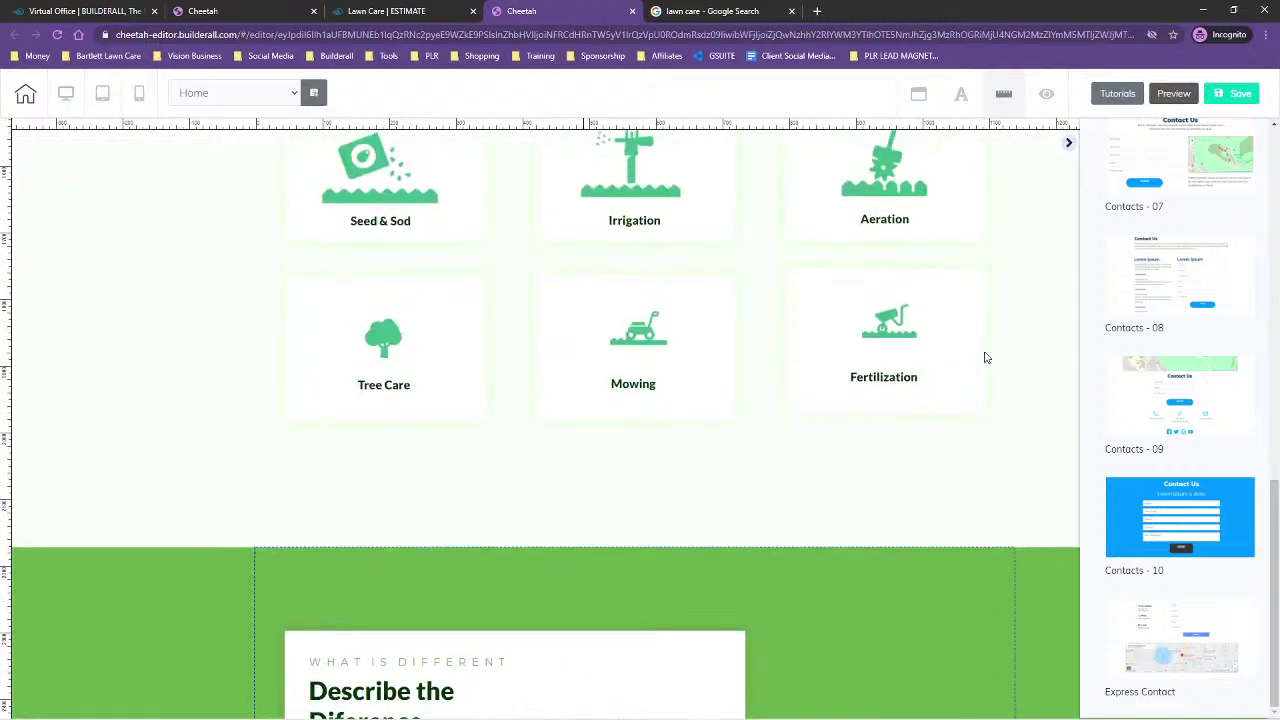
pyautogui.scroll(-4, 986, 357)
pyautogui.click(784, 430)
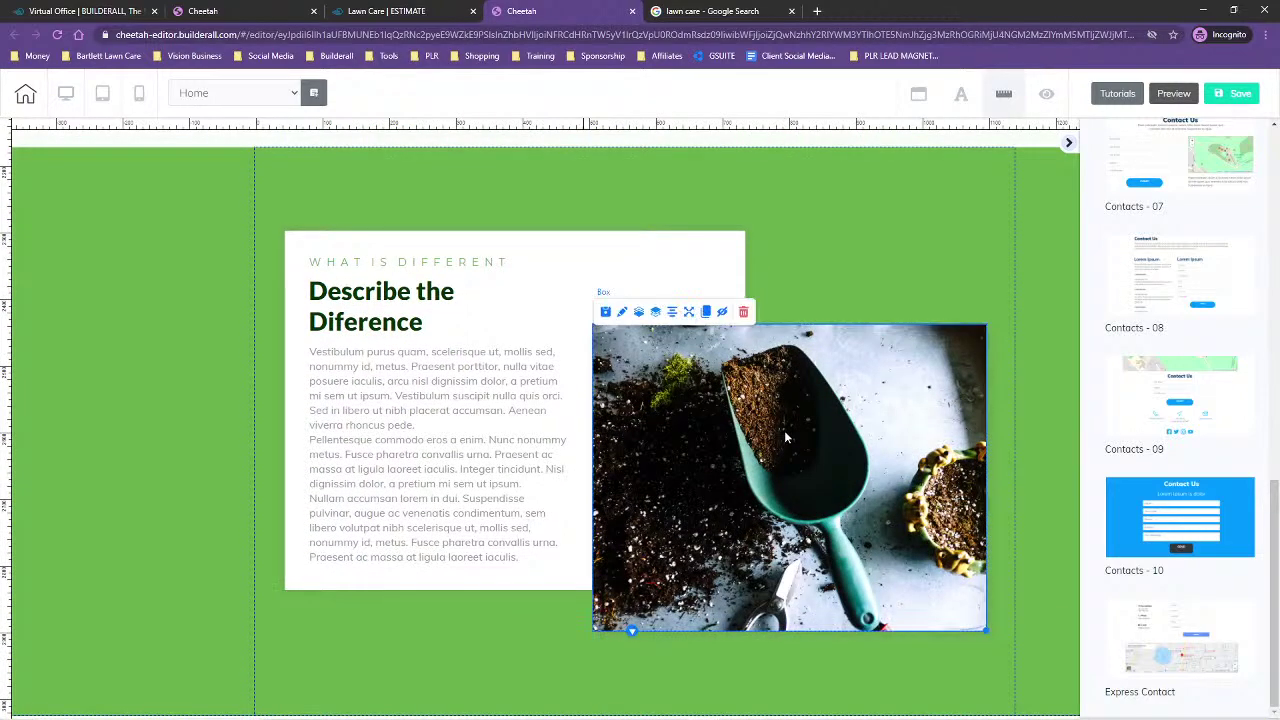
pyautogui.click(743, 312)
pyautogui.click(737, 432)
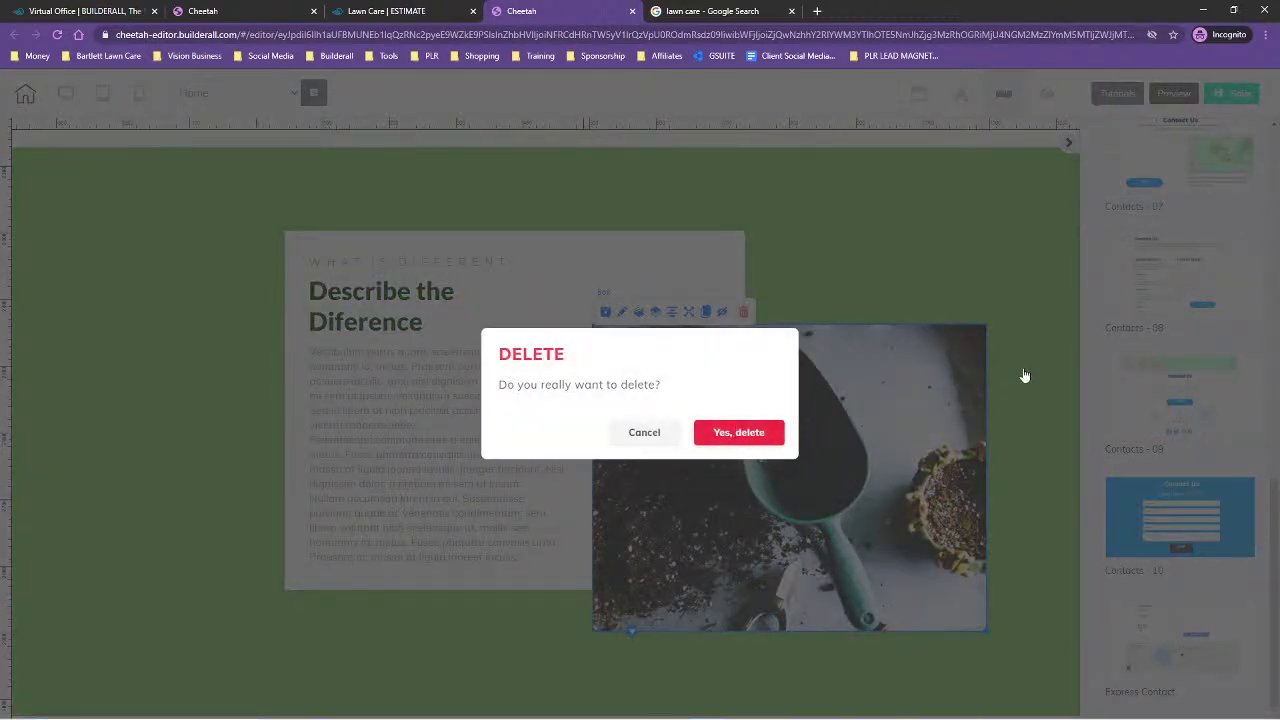
# - Widen the white box behind the "Describe the Diference" text to nearly the full width of the content area
pyautogui.click(681, 357)
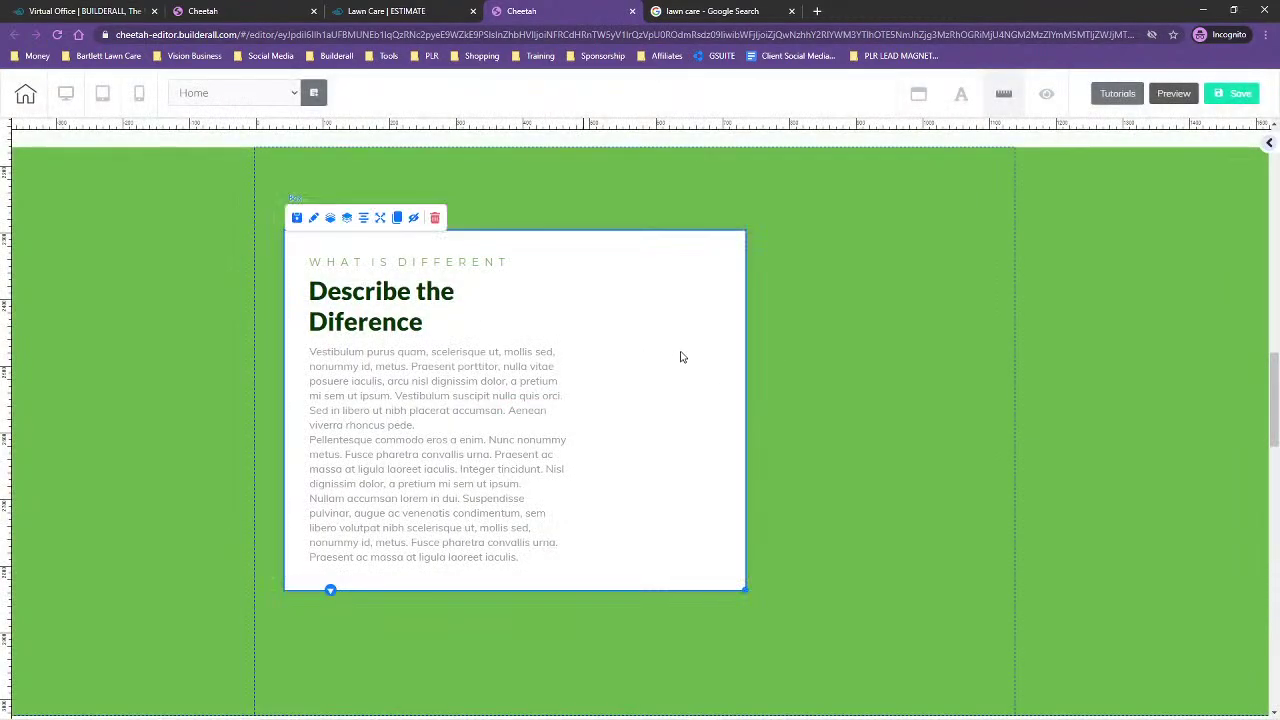
pyautogui.click(391, 304)
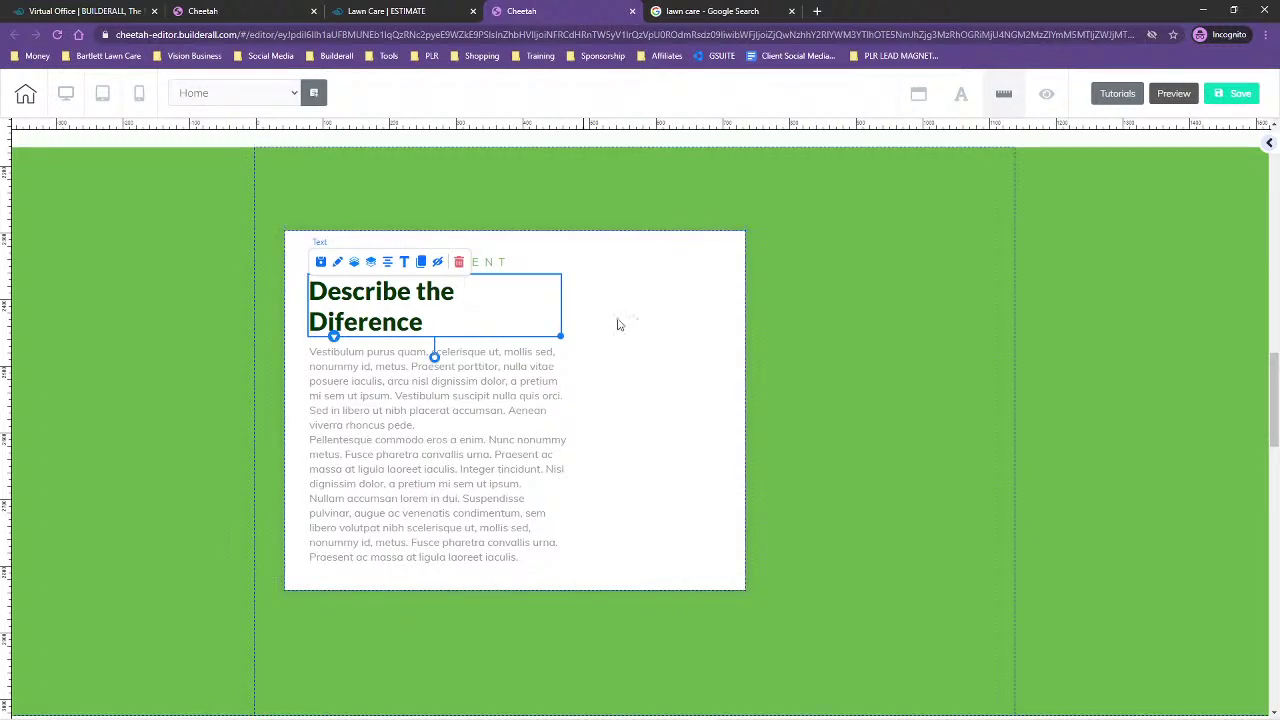
pyautogui.click(670, 407)
pyautogui.moveTo(745, 589); pyautogui.dragTo(1006, 596)
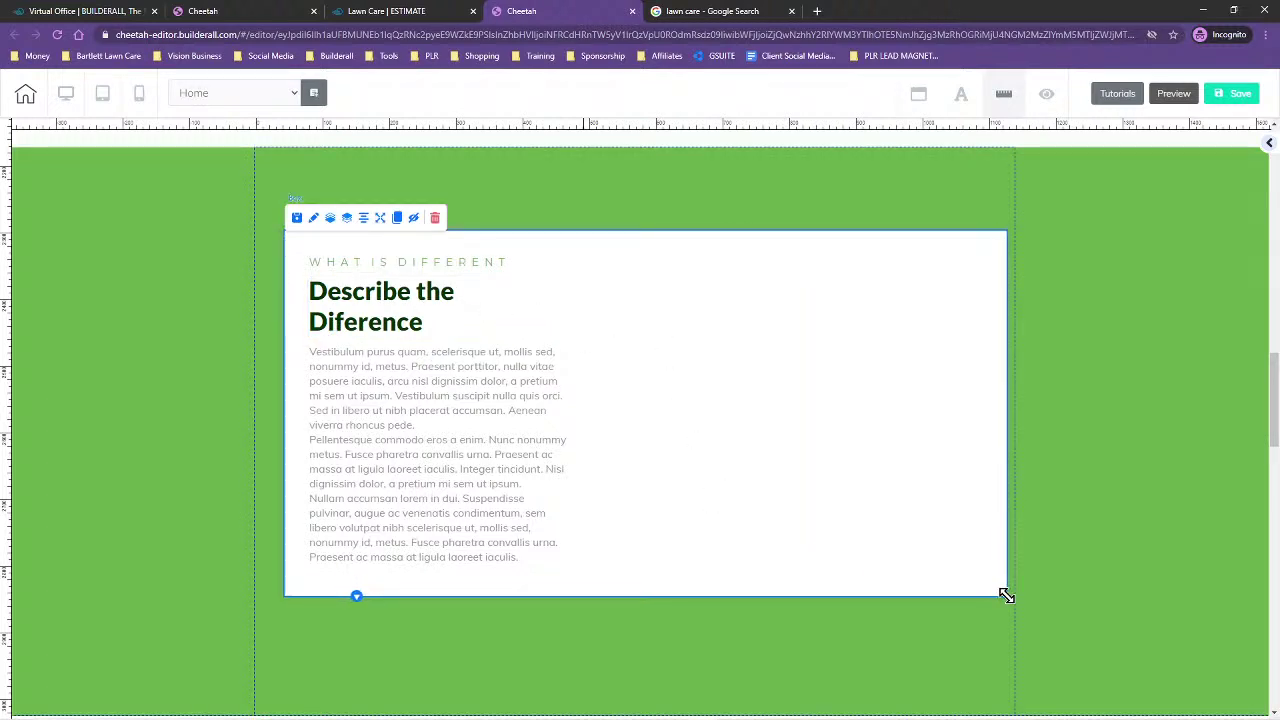
# - Delete the "WHAT IS DIFFERENT" subtitle from the white box
pyautogui.click(406, 264)
pyautogui.moveTo(489, 263); pyautogui.dragTo(608, 256)
pyautogui.doubleClick(605, 258)
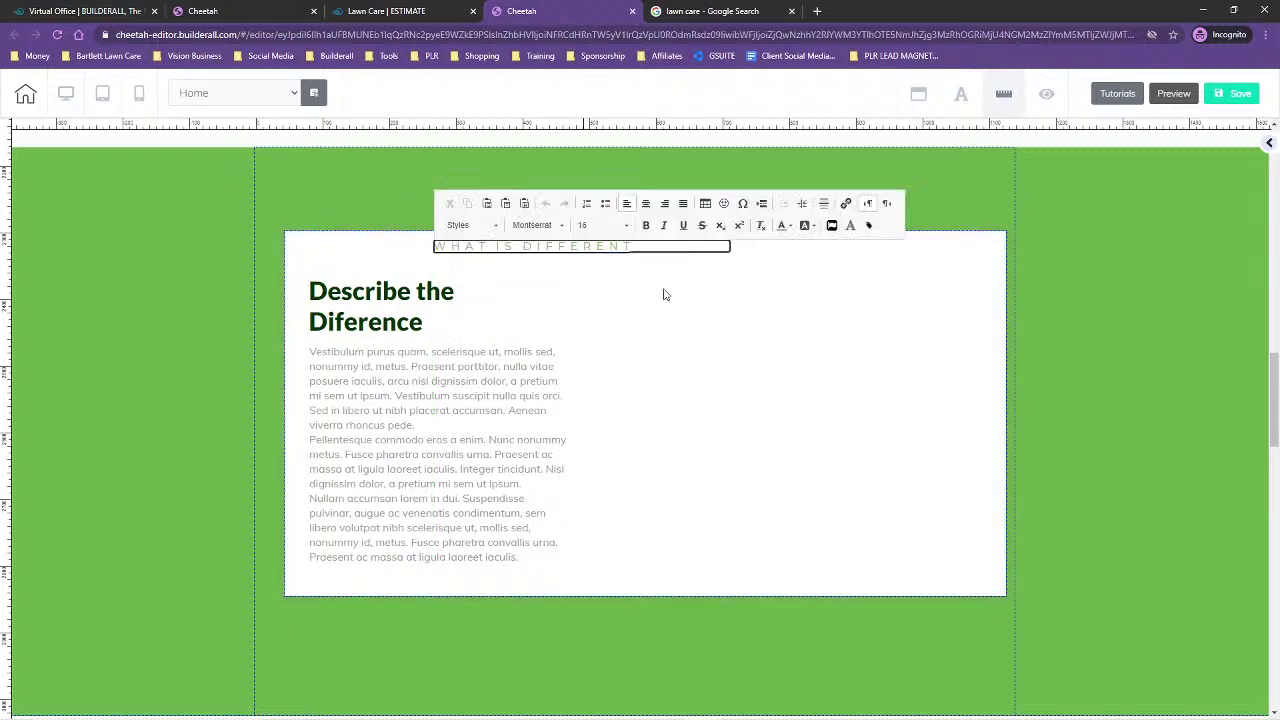
pyautogui.click(605, 285)
pyautogui.click(569, 248)
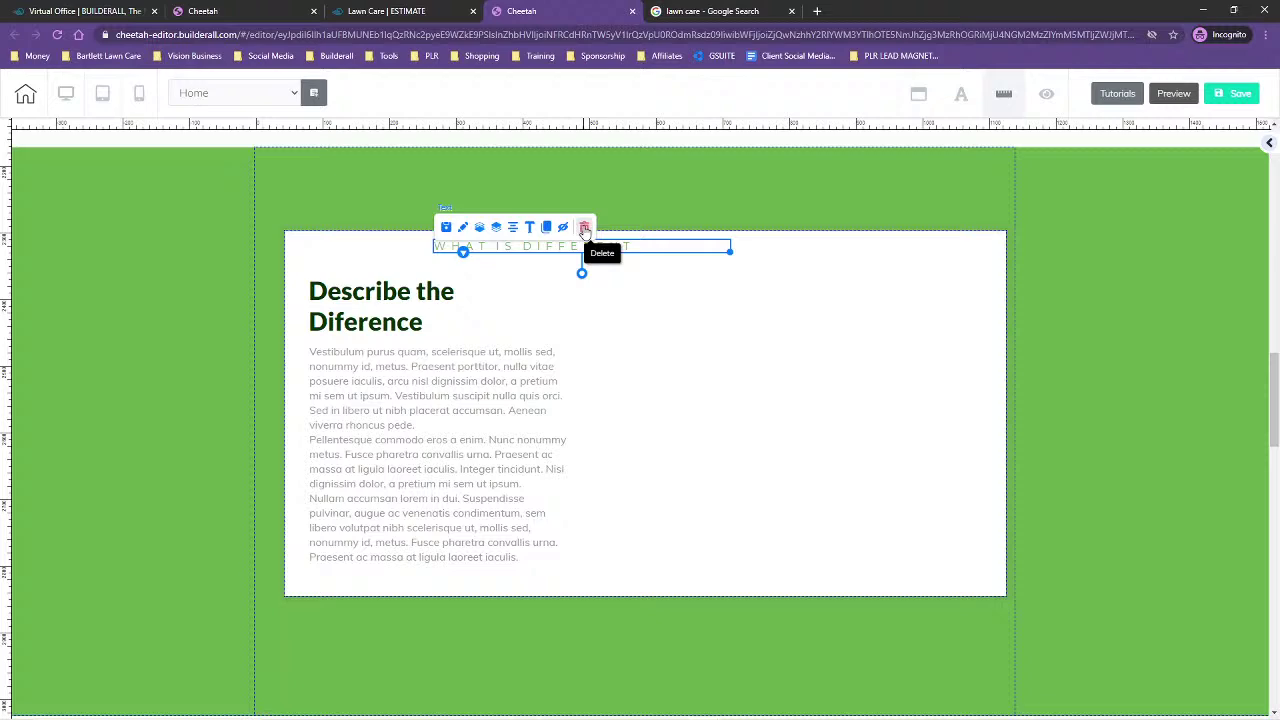
pyautogui.click(585, 229)
pyautogui.click(711, 434)
# - Replace the "Describe the Diference" heading with "SERVICE AREA"
pyautogui.click(366, 300)
pyautogui.click(366, 300)
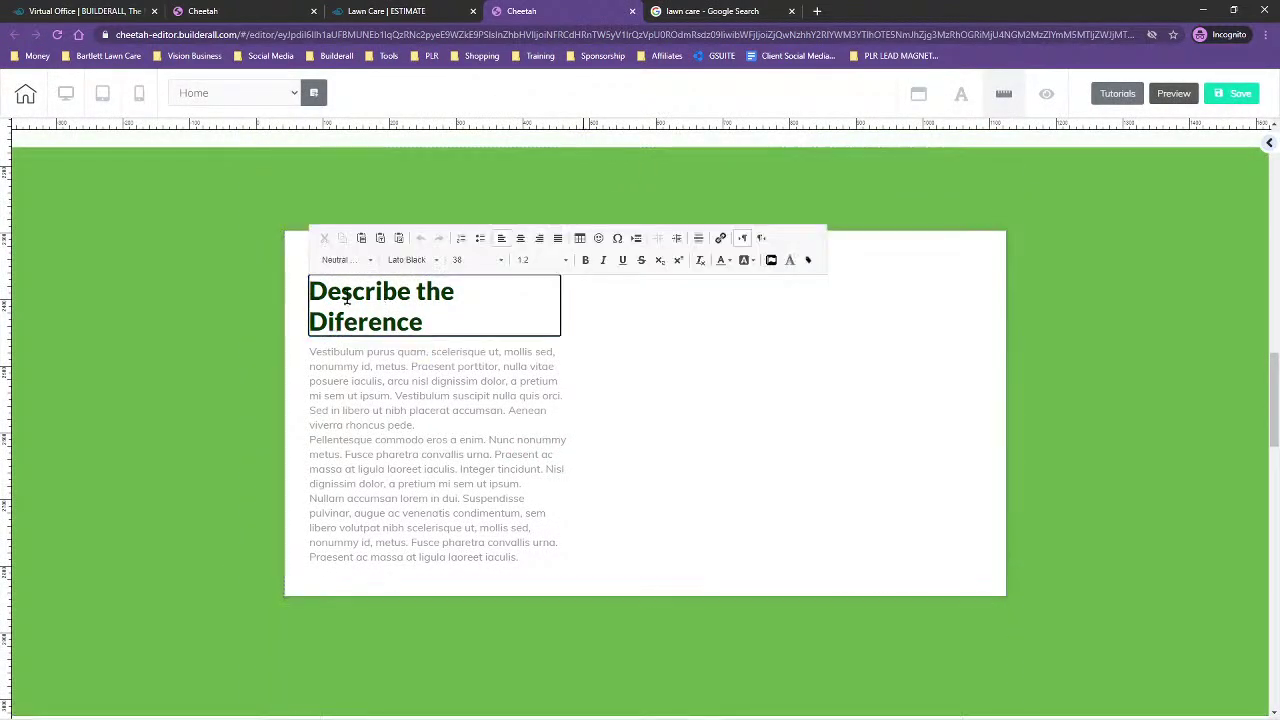
pyautogui.tripleClick(529, 320)
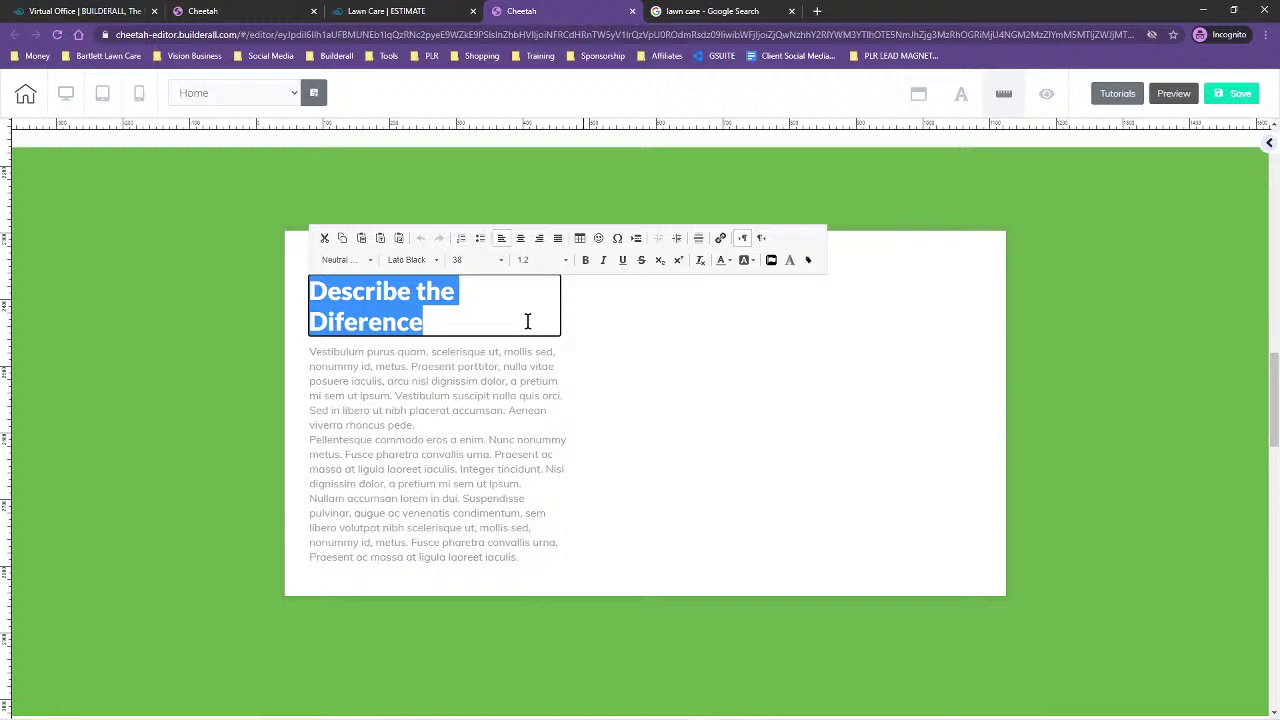
pyautogui.write('SERVICE AREA')
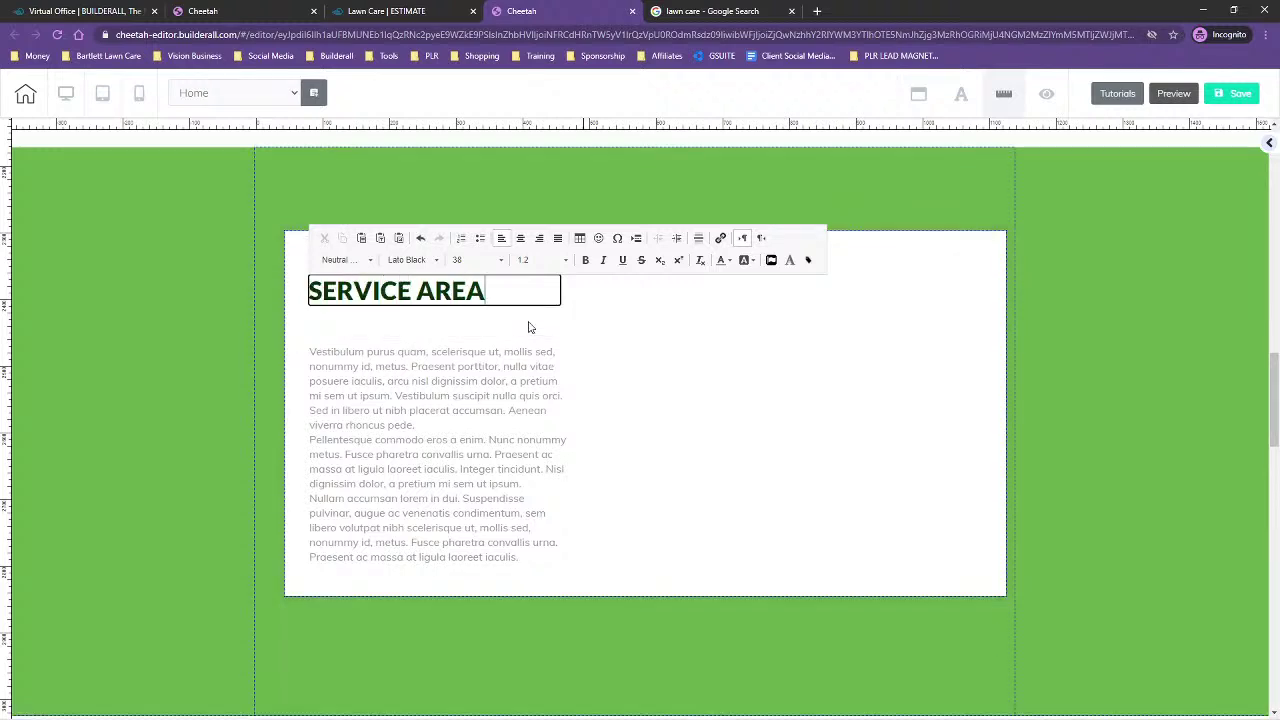
# - Delete the placeholder paragraph under the SERVICE AREA heading
pyautogui.click(507, 434)
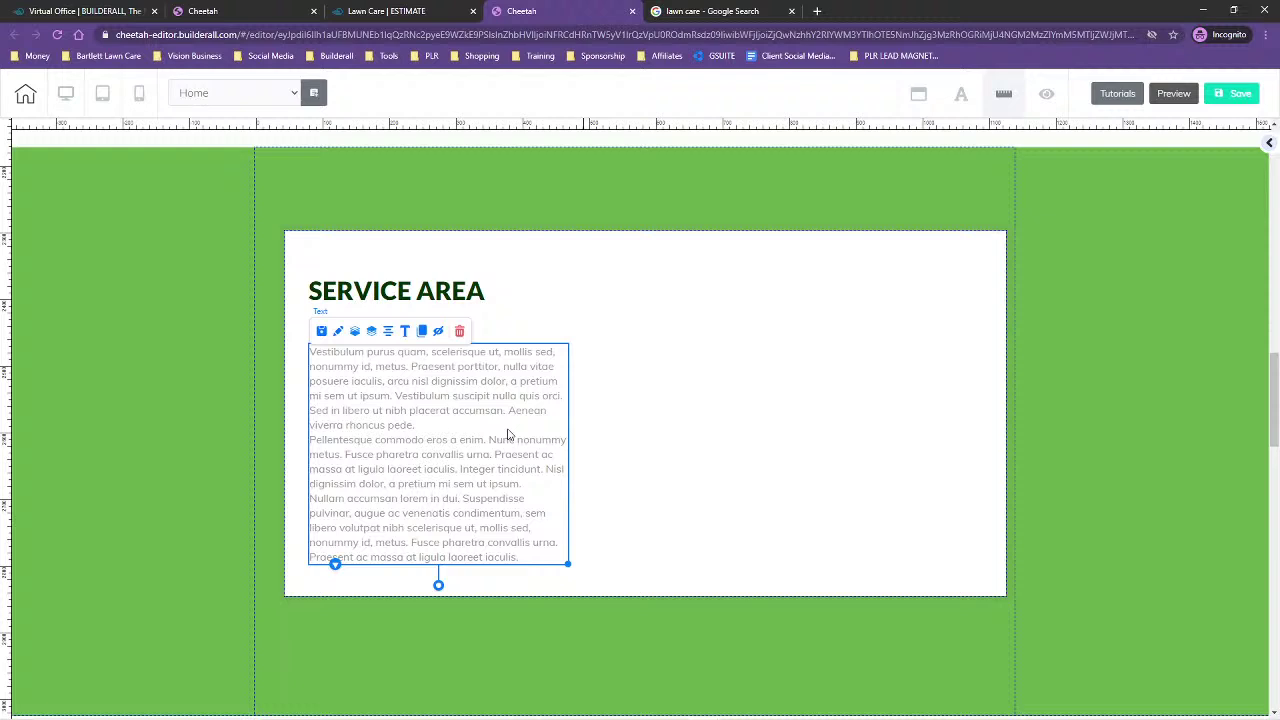
pyautogui.click(459, 331)
pyautogui.click(703, 449)
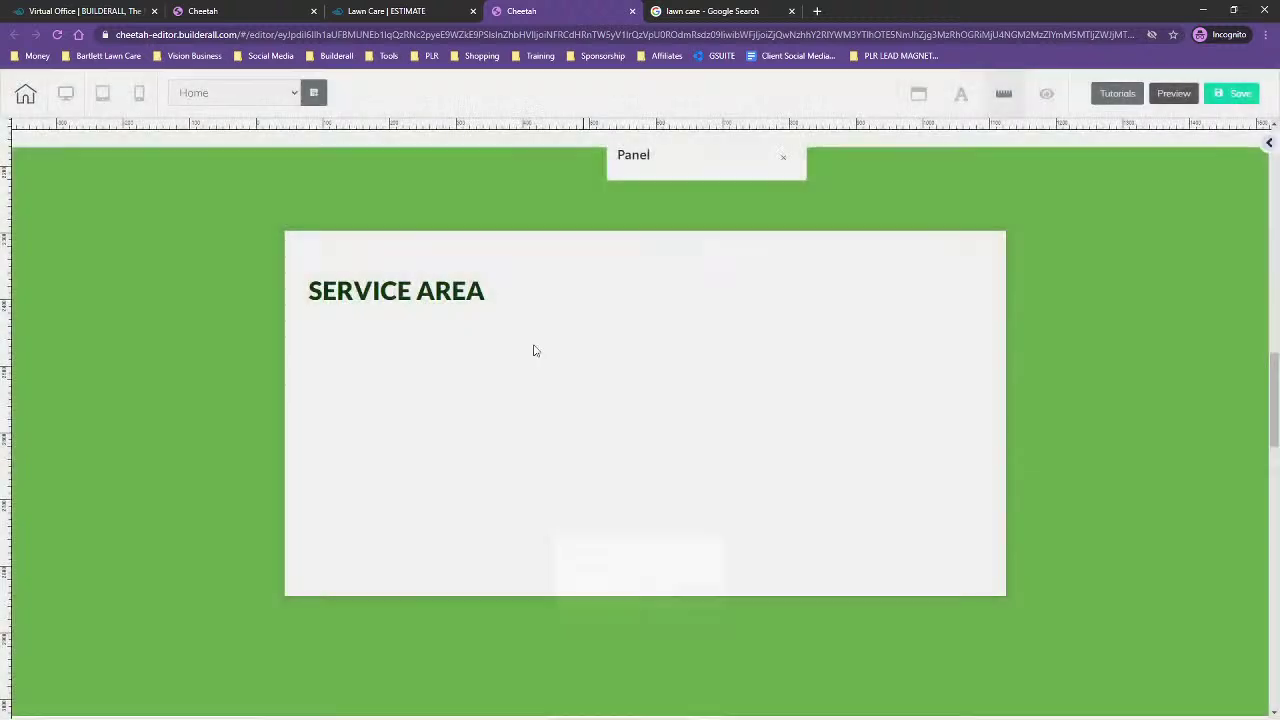
# - Move the SERVICE AREA heading to the upper middle of the white box and center-align its text
pyautogui.moveTo(400, 291); pyautogui.dragTo(623, 268)
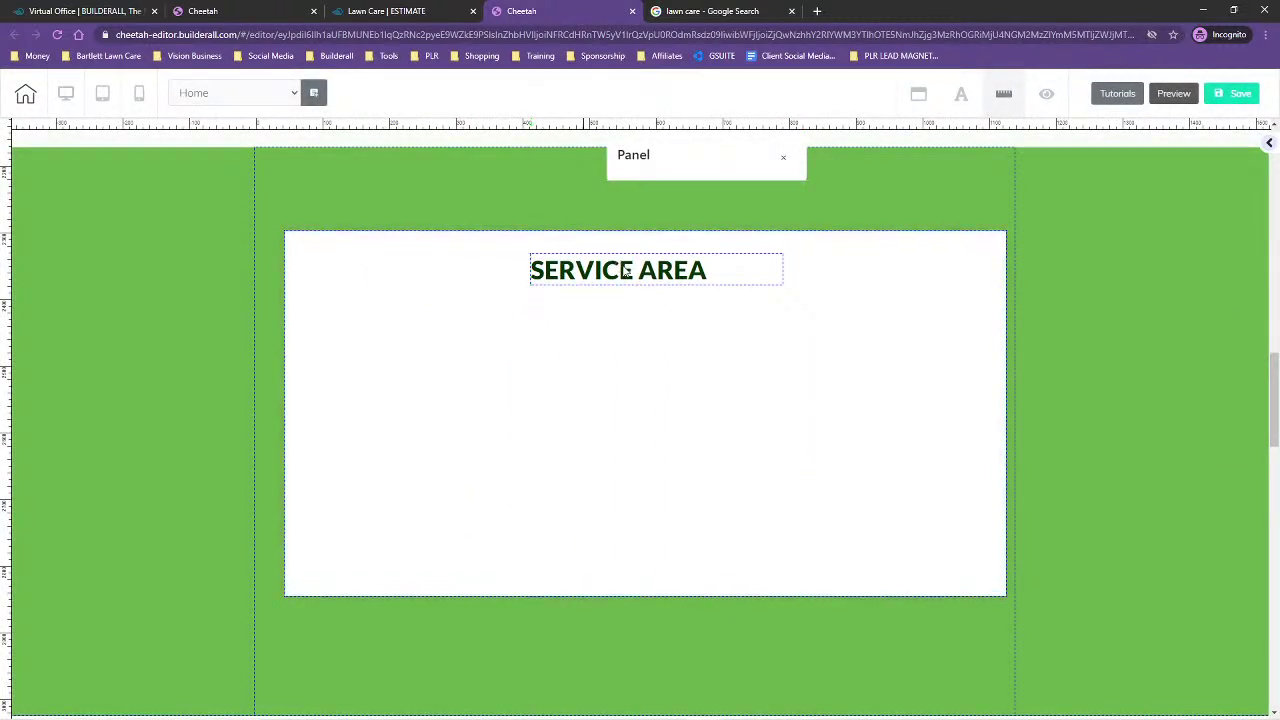
pyautogui.doubleClick(623, 268)
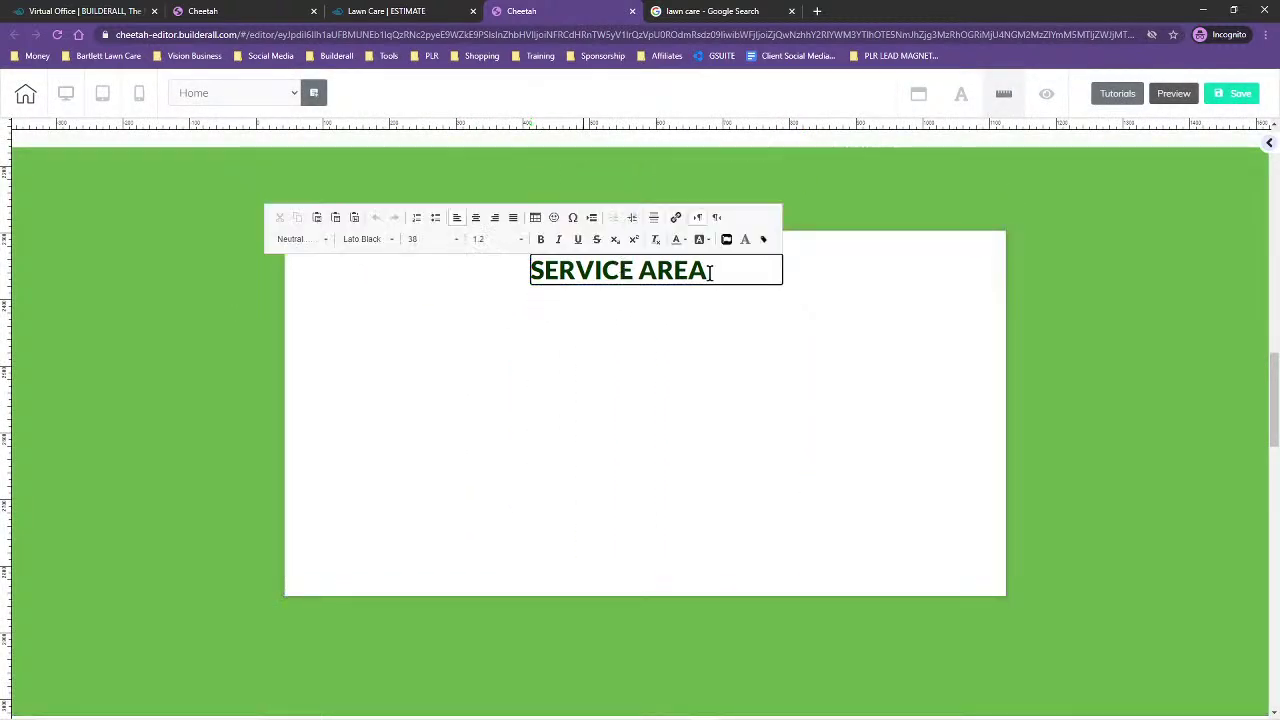
pyautogui.click(475, 218)
pyautogui.click(719, 400)
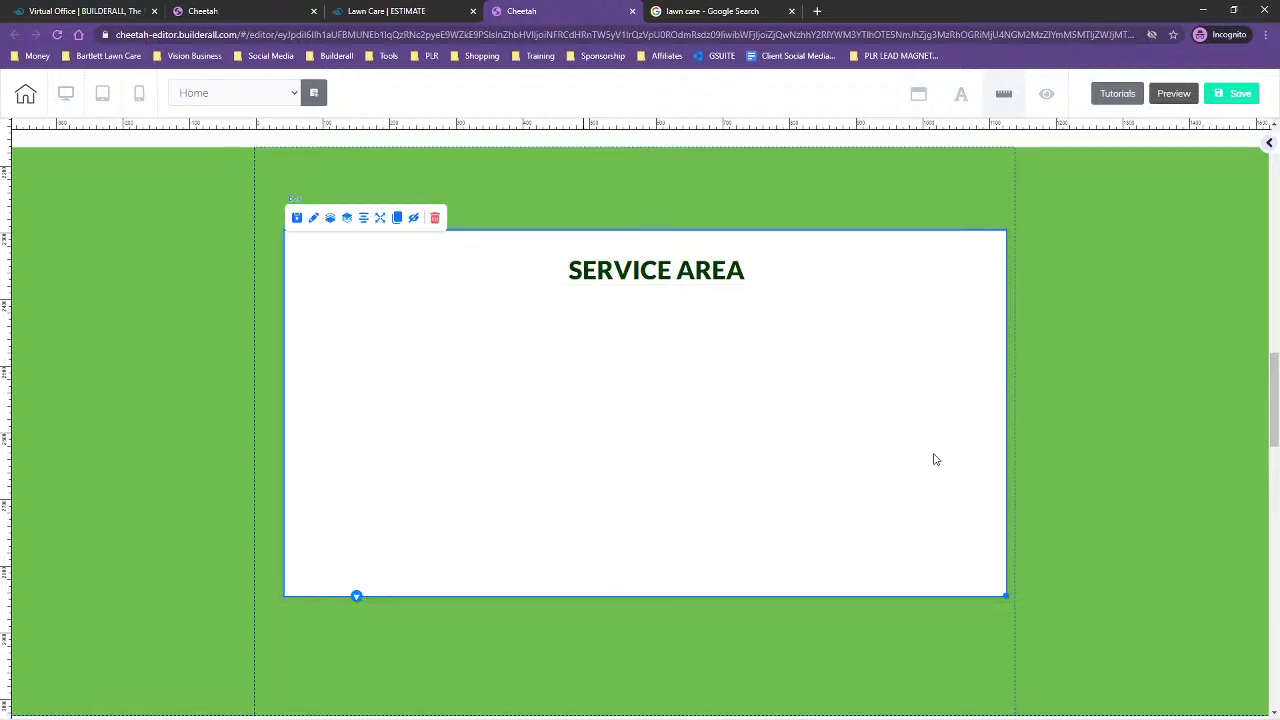
# - Move the map from the Express Contact panel up the page into the white box below the SERVICE AREA heading
pyautogui.scroll(-5, 930, 455)
pyautogui.scroll(-6, 706, 554)
pyautogui.scroll(-4, 1065, 485)
pyautogui.moveTo(725, 452); pyautogui.dragTo(790, 298)
pyautogui.scroll(7, 1048, 368)
pyautogui.scroll(-4, 1002, 384)
pyautogui.moveTo(843, 463); pyautogui.dragTo(786, 306)
pyautogui.scroll(4, 900, 397)
pyautogui.moveTo(707, 507); pyautogui.dragTo(716, 232)
pyautogui.scroll(3, 780, 628)
pyautogui.moveTo(780, 628); pyautogui.dragTo(766, 354)
pyautogui.scroll(3, 794, 320)
pyautogui.scroll(5, 746, 374)
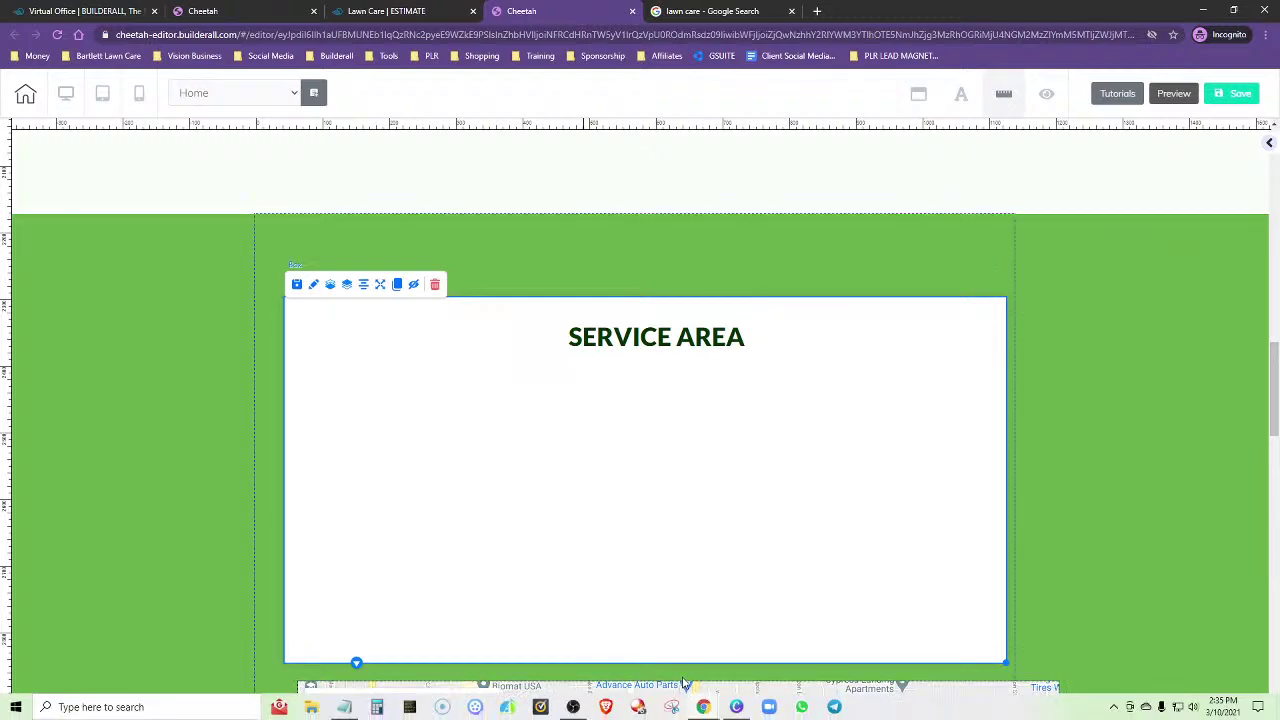
pyautogui.scroll(-2, 706, 583)
pyautogui.moveTo(708, 592); pyautogui.dragTo(677, 300)
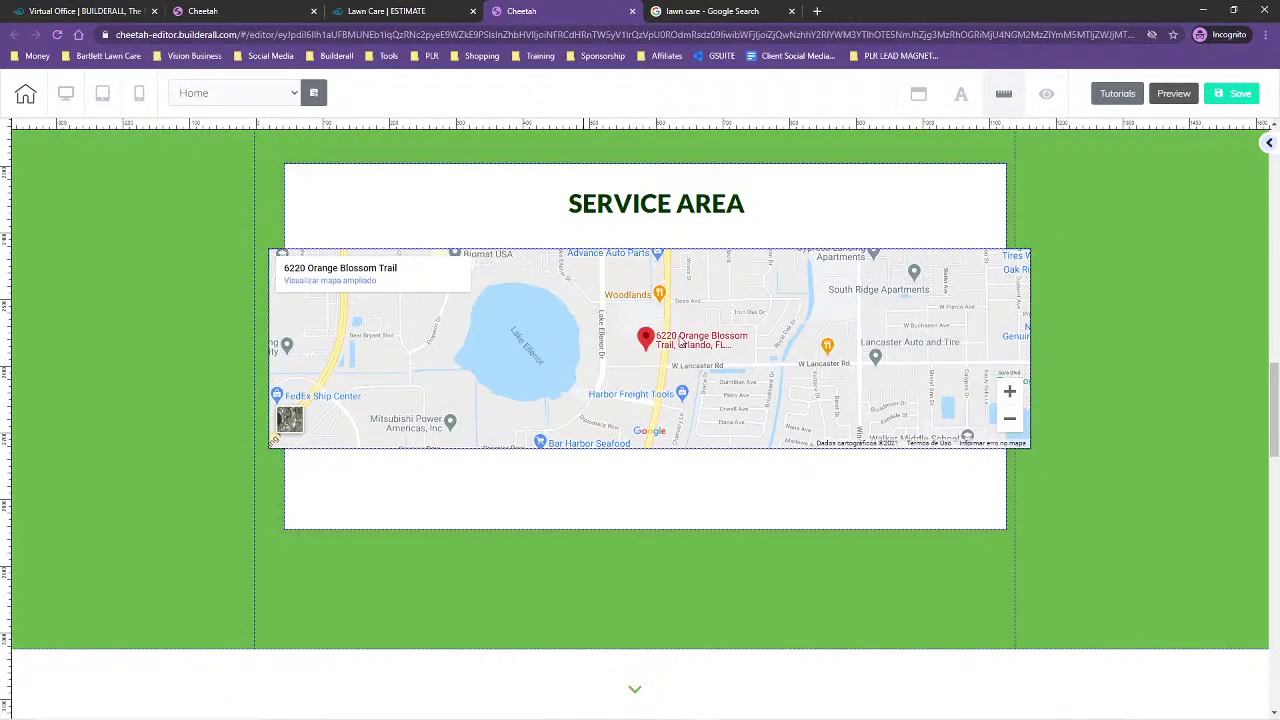
# - Delete the white box in the green panel together with its SERVICE AREA heading and map
pyautogui.click(681, 343)
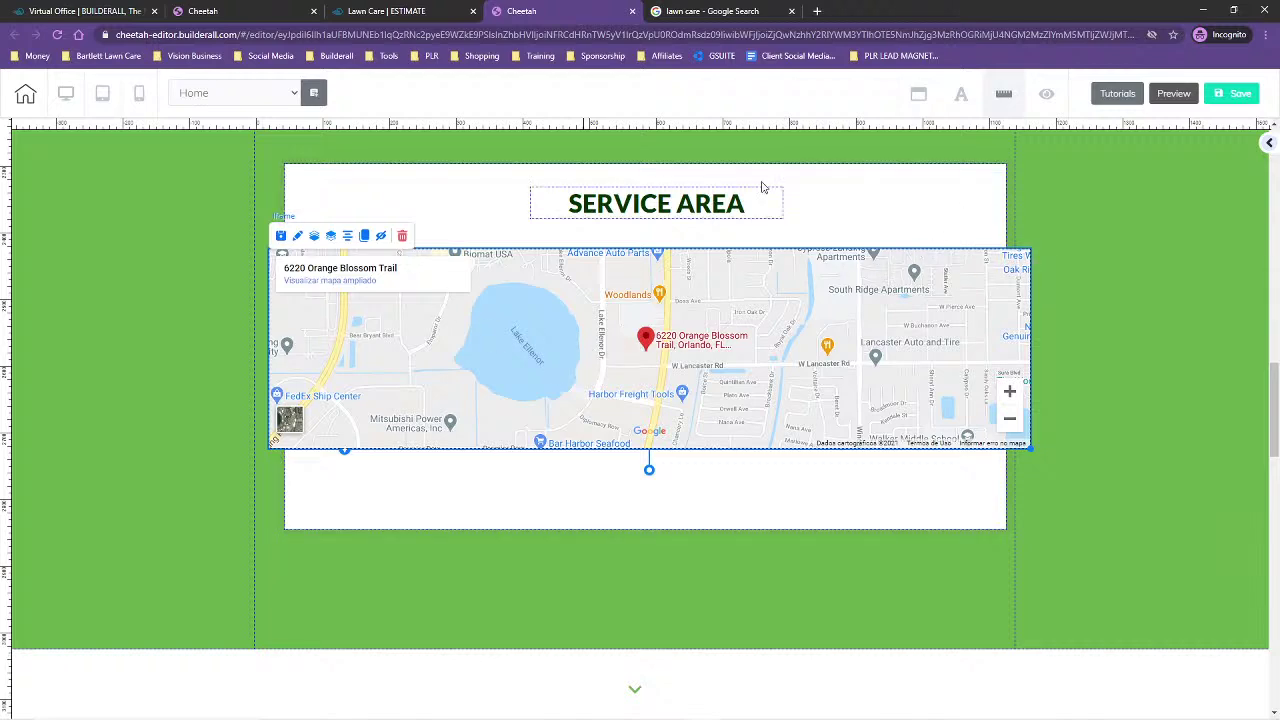
pyautogui.click(940, 199)
pyautogui.click(430, 153)
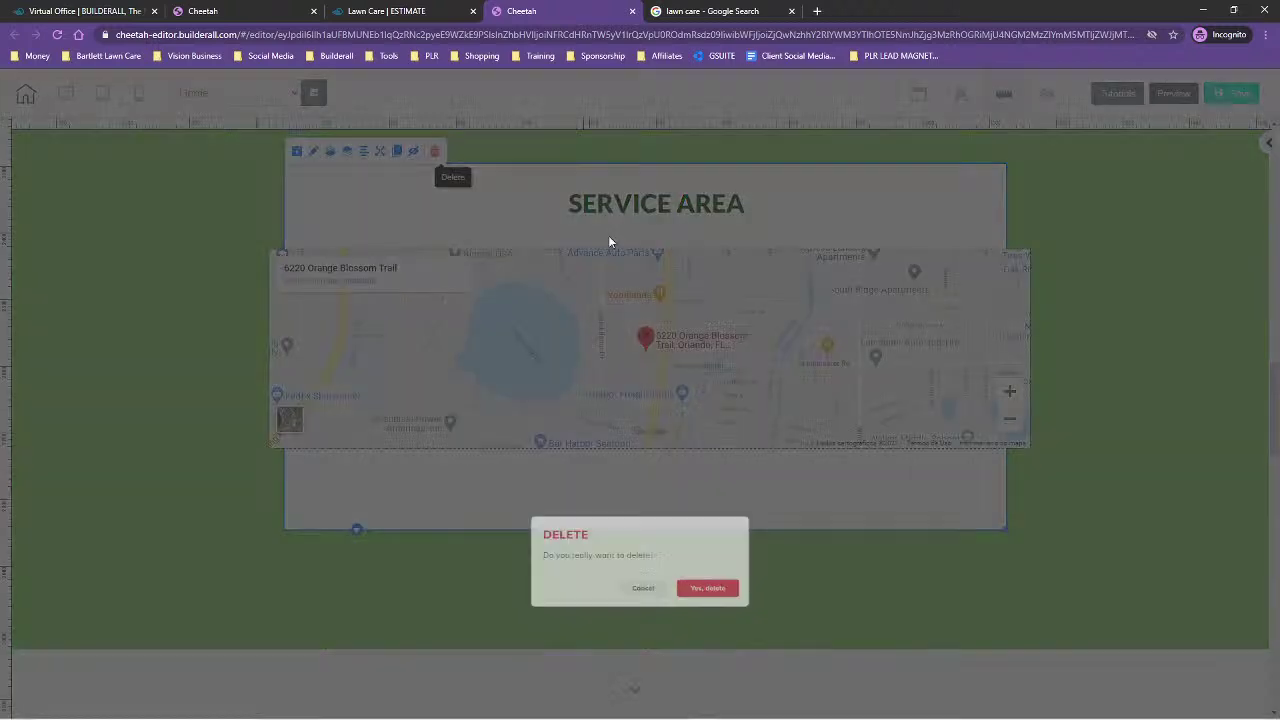
pyautogui.click(739, 435)
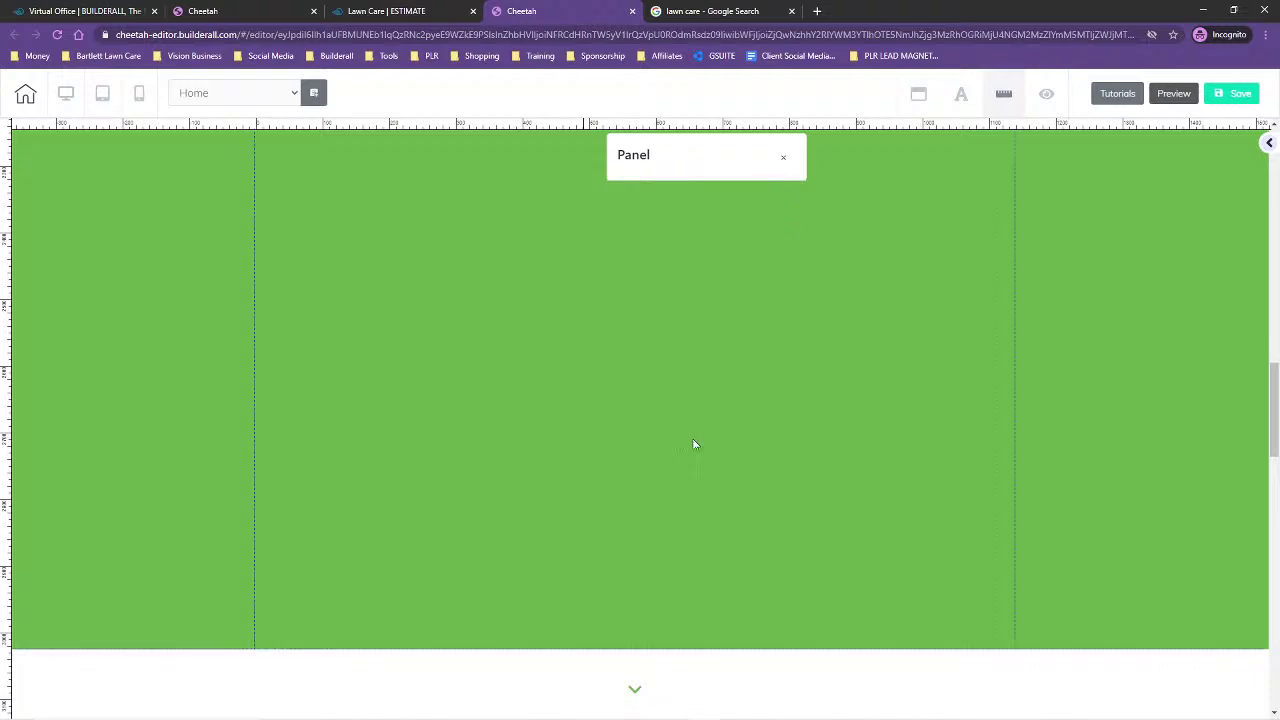
# - Add another Express Contact panel to the page from the ready-made contact panels
pyautogui.scroll(-15, 871, 471)
pyautogui.scroll(10, 1128, 498)
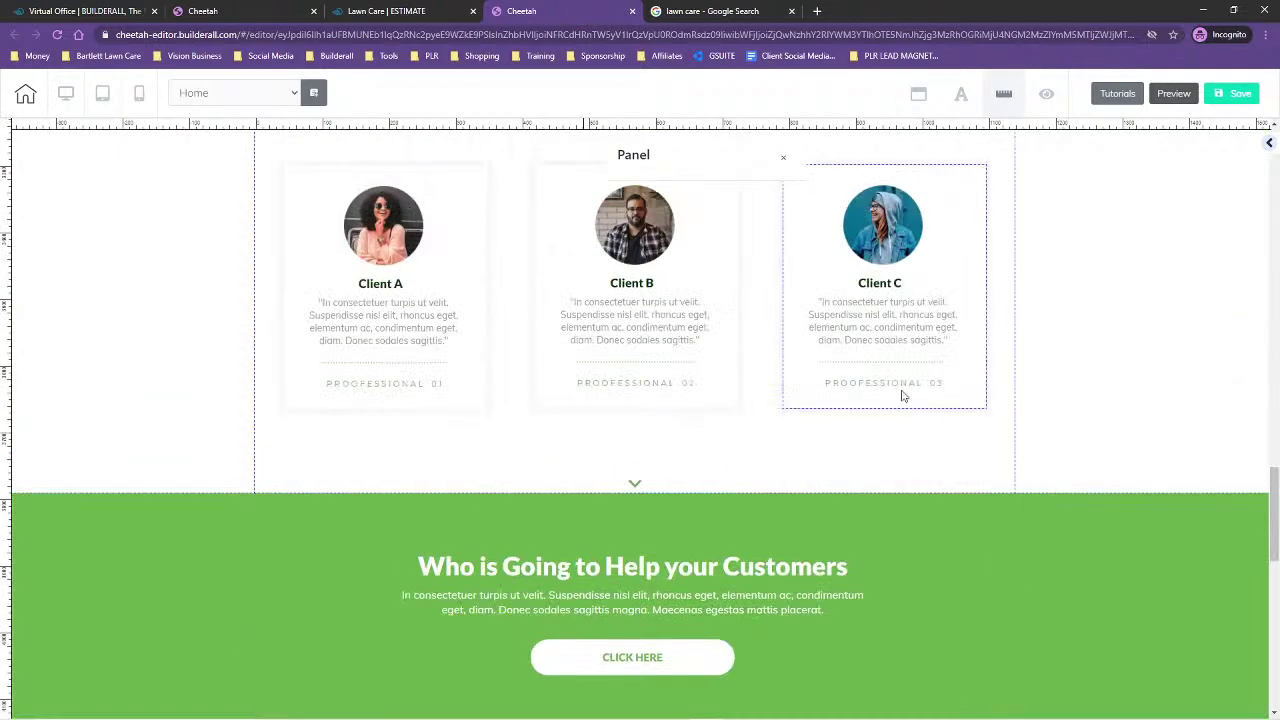
pyautogui.scroll(2, 1029, 409)
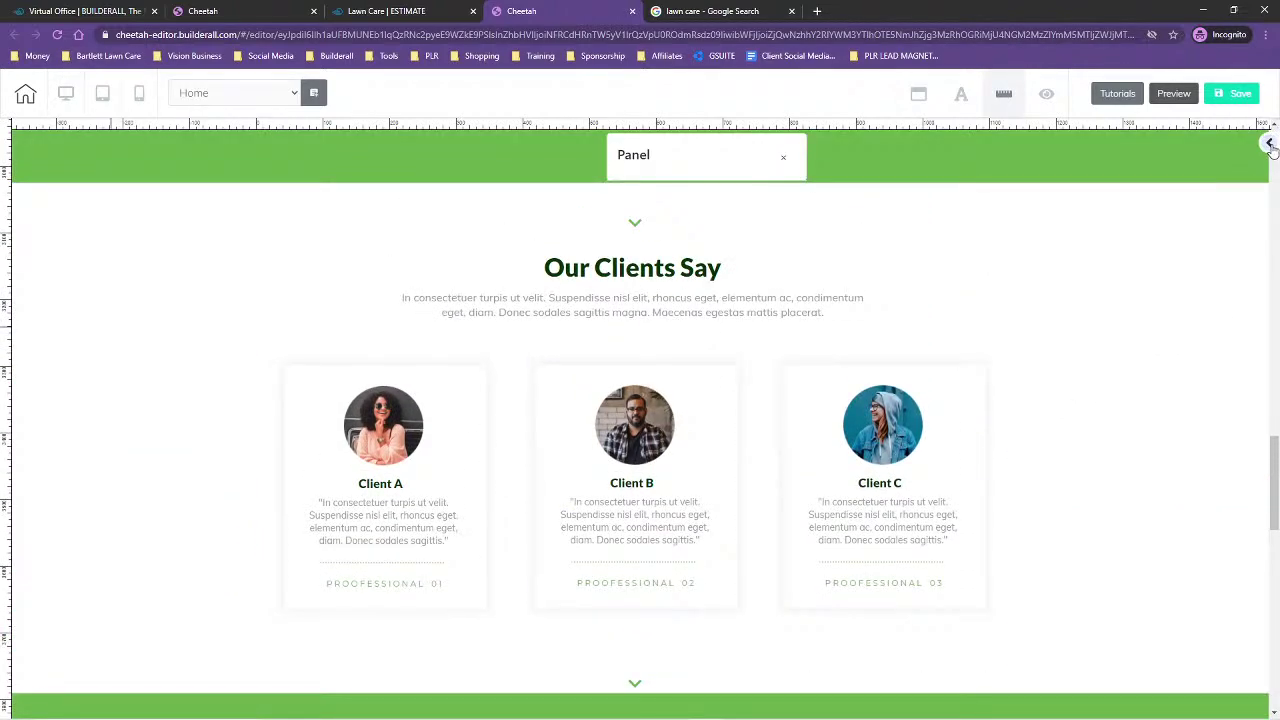
pyautogui.moveTo(1128, 218)
pyautogui.scroll(12, 1128, 432)
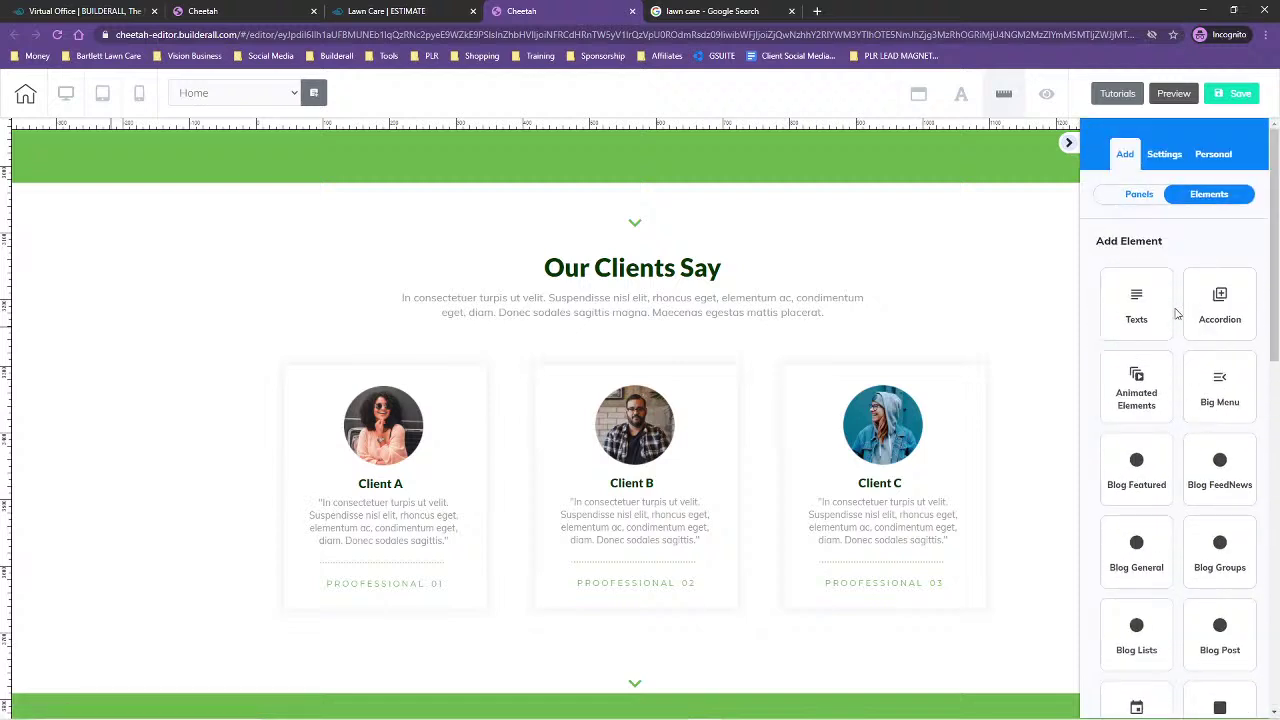
pyautogui.scroll(-12, 1176, 314)
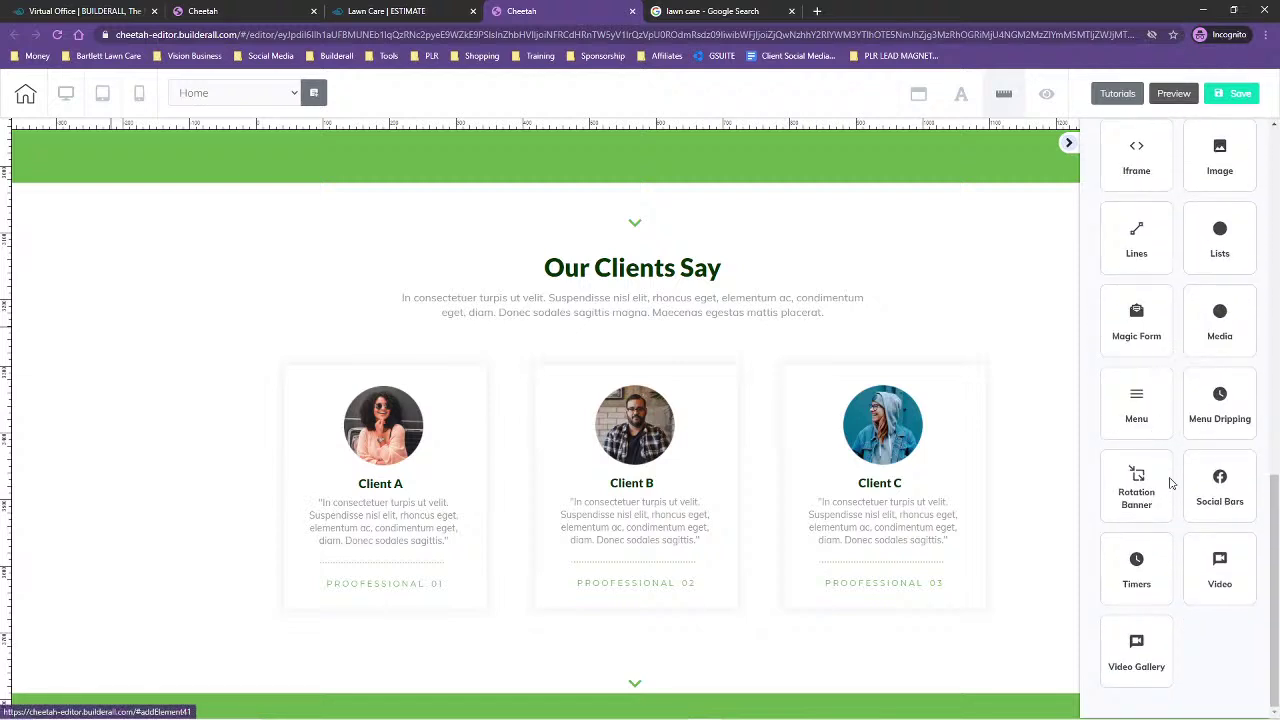
pyautogui.scroll(4, 1195, 480)
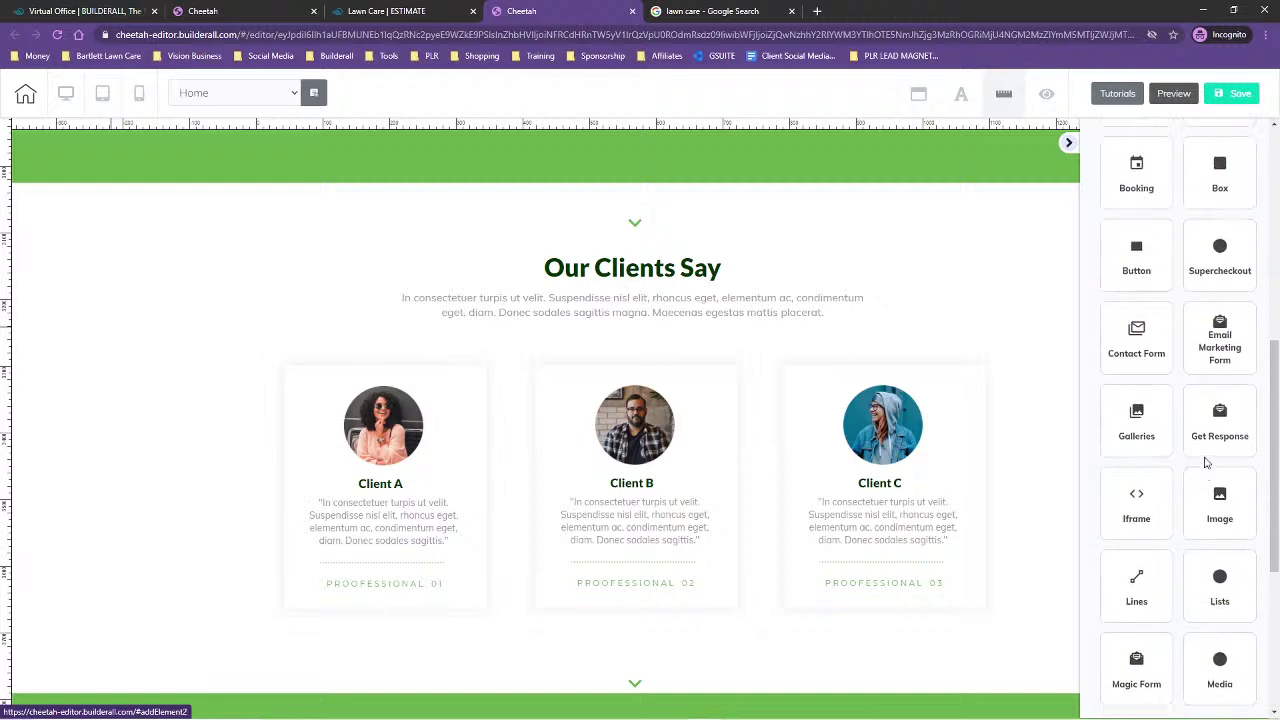
pyautogui.scroll(6, 1205, 462)
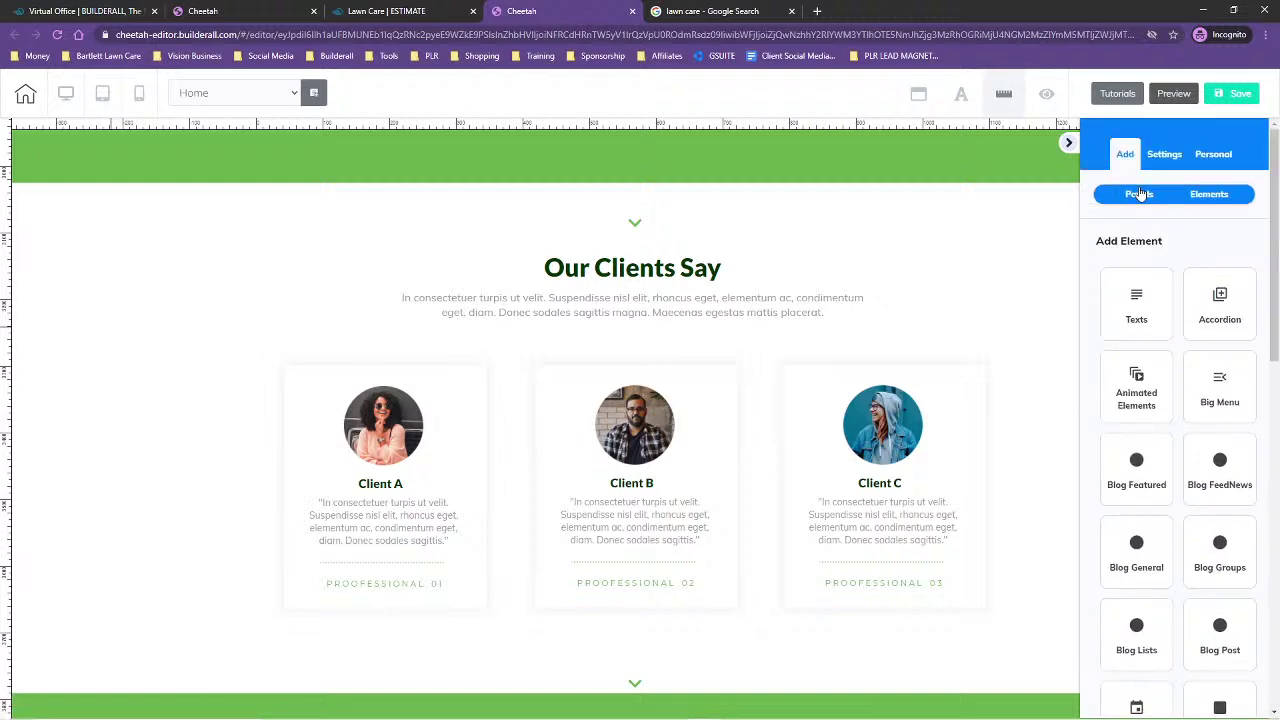
pyautogui.click(1139, 194)
pyautogui.scroll(-5, 1190, 480)
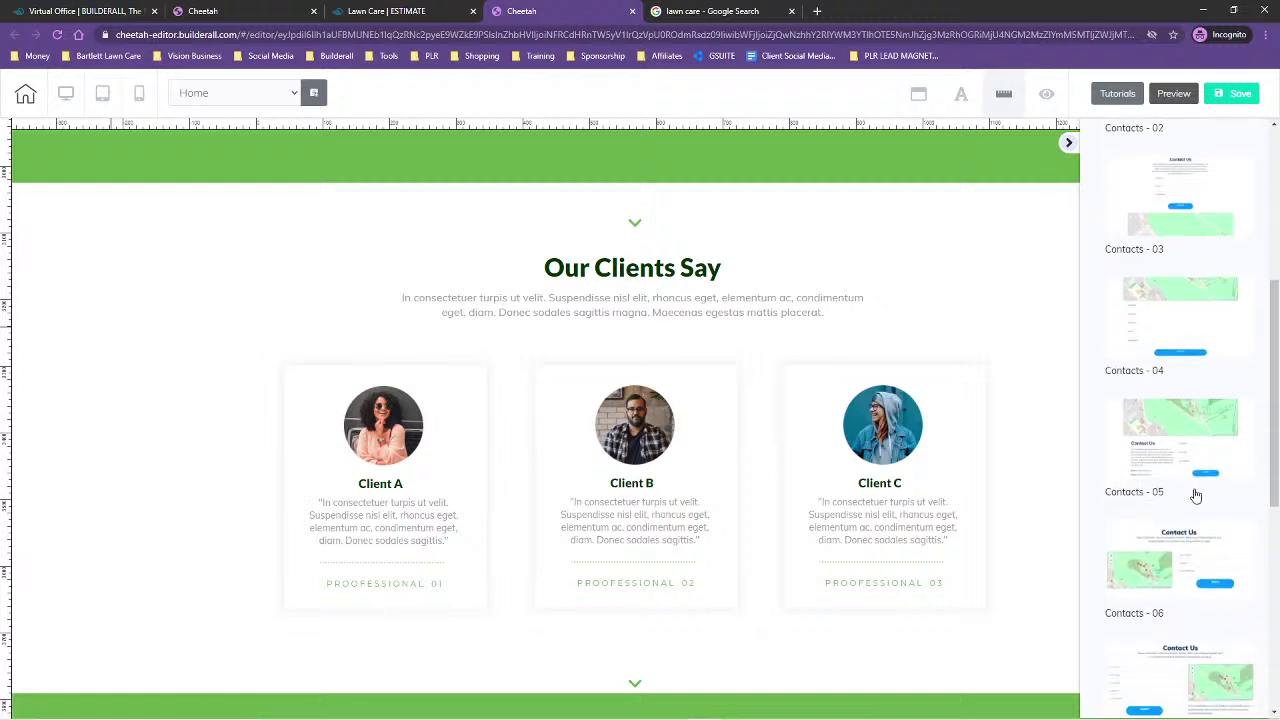
pyautogui.scroll(-5, 1210, 585)
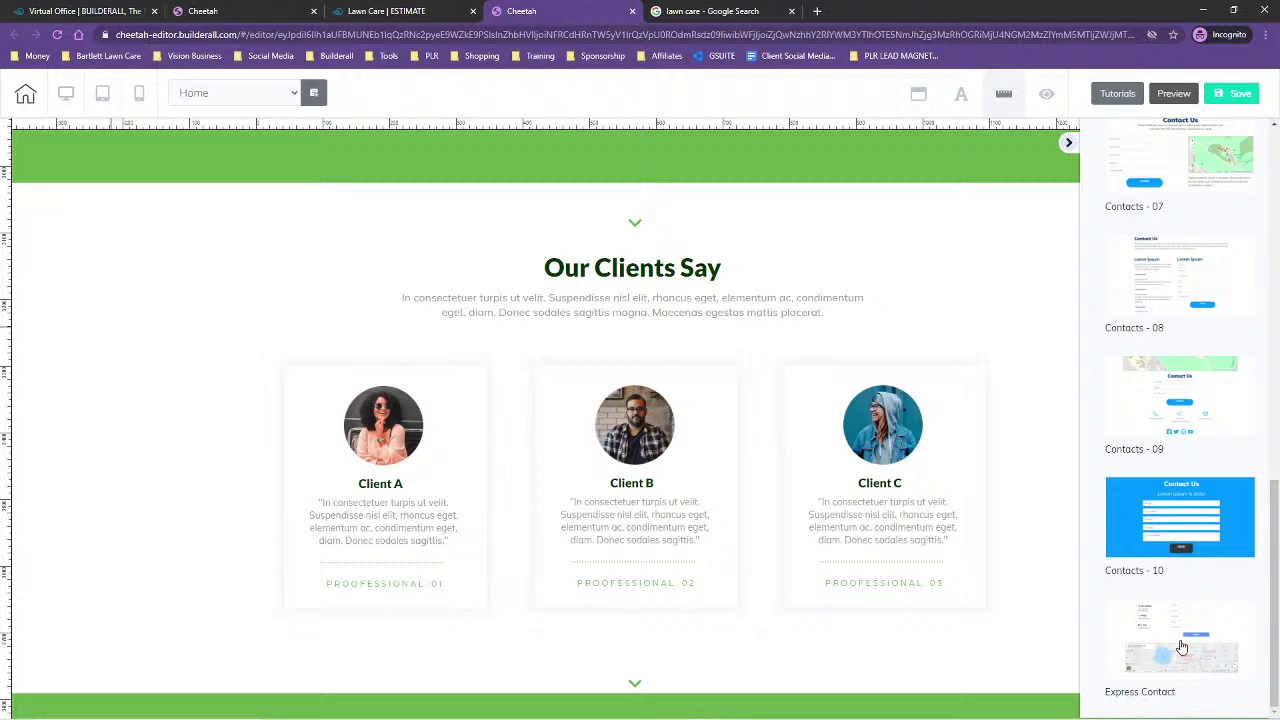
pyautogui.click(1121, 611)
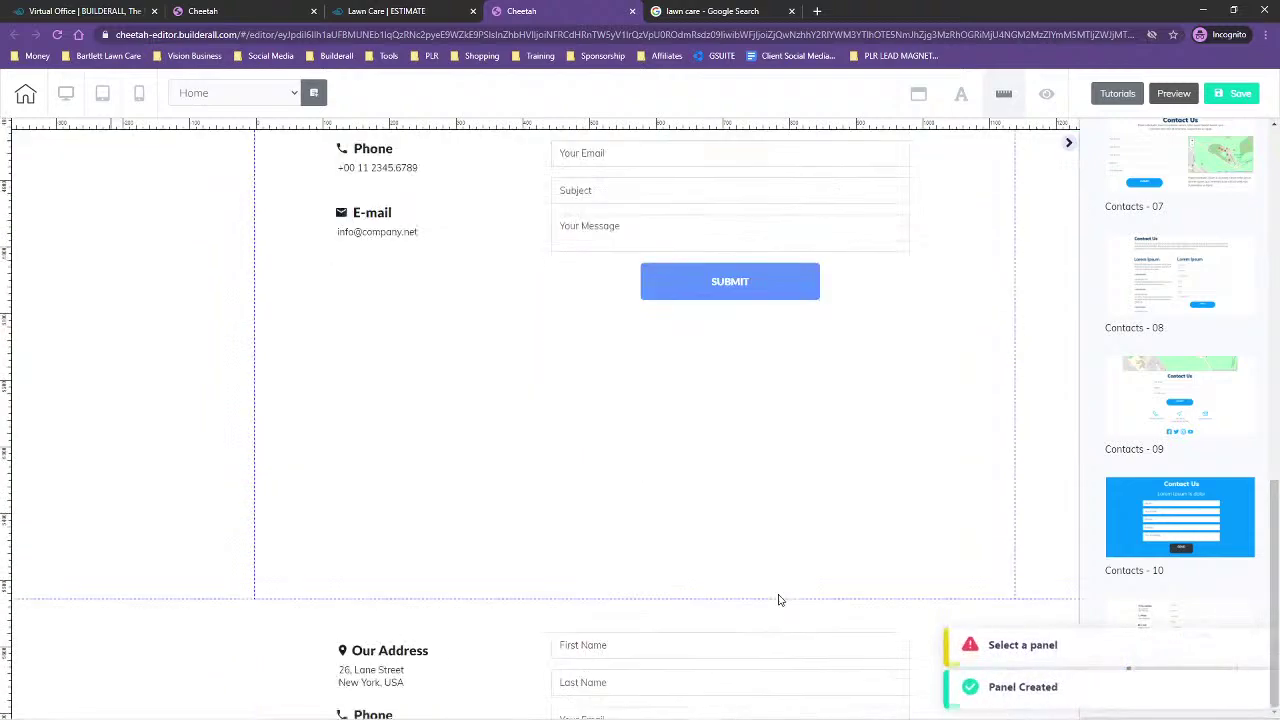
# - Move the map from the new Express Contact panel into the one above it, and delete the new panel
pyautogui.moveTo(451, 449); pyautogui.dragTo(396, 211)
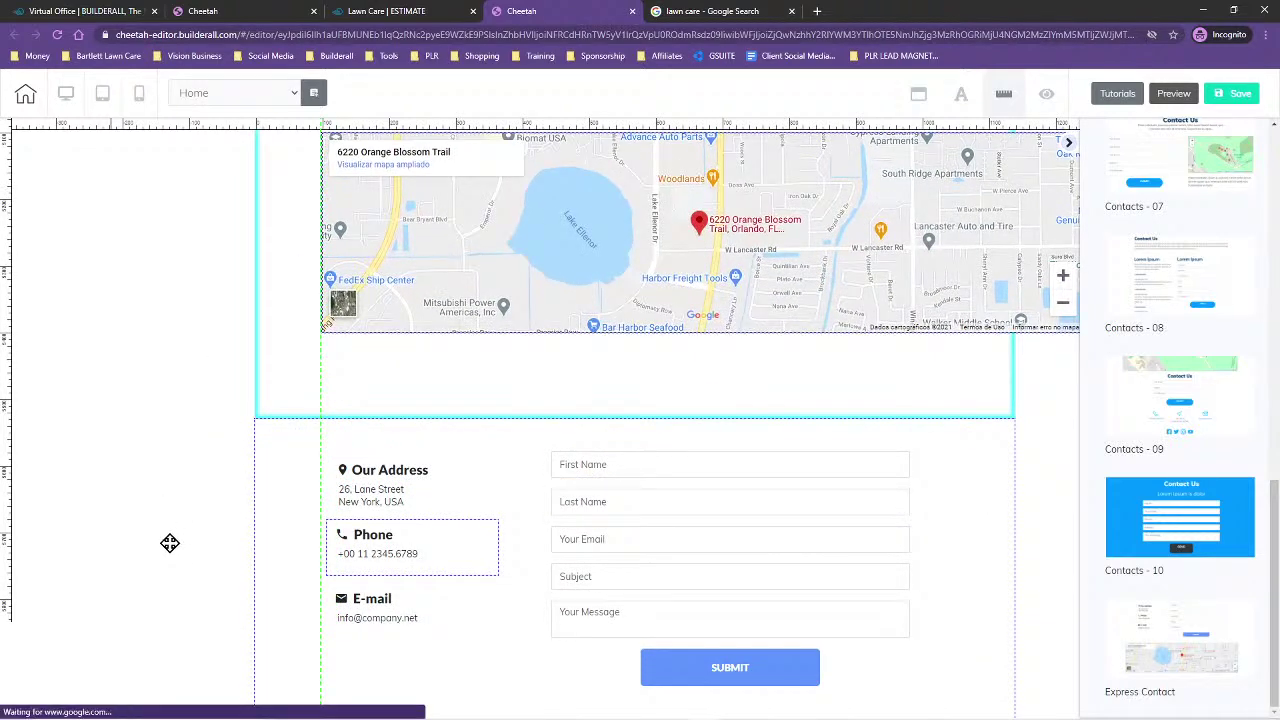
pyautogui.click(171, 540)
pyautogui.click(338, 433)
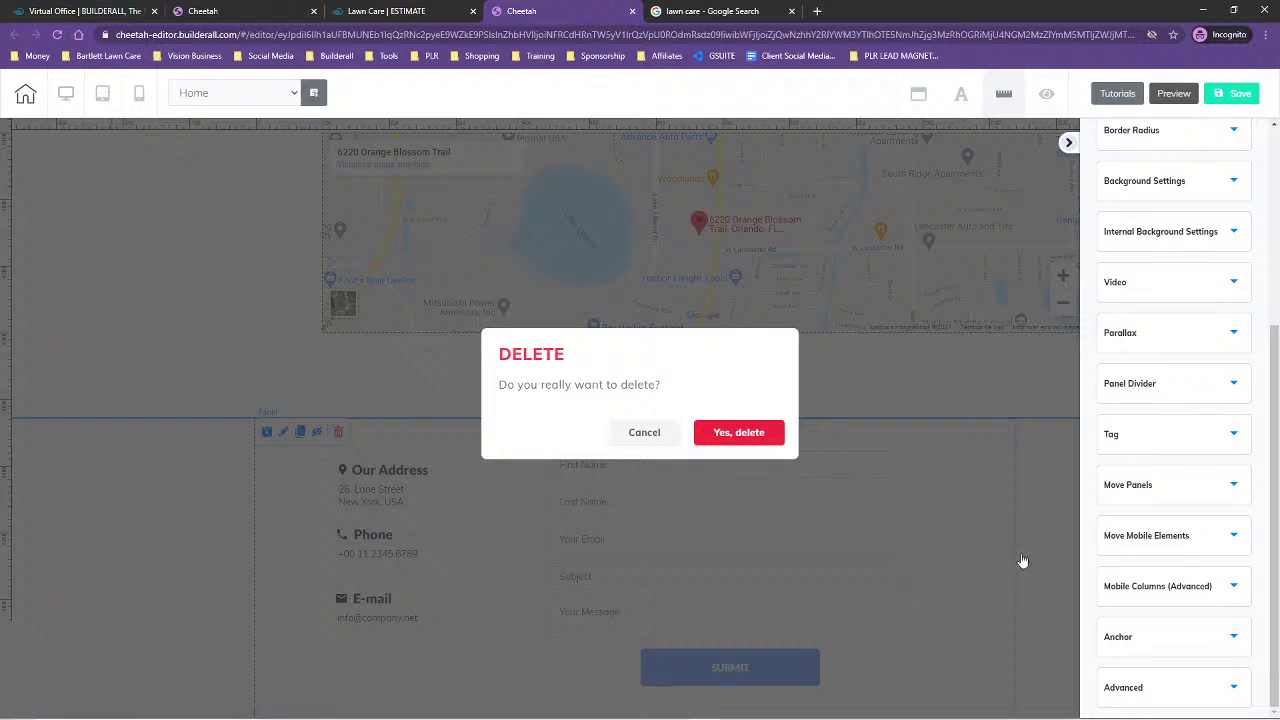
pyautogui.click(782, 440)
# - Move the map up the page from the contact panel into the empty green panel above Our Clients Say
pyautogui.scroll(-20, 918, 494)
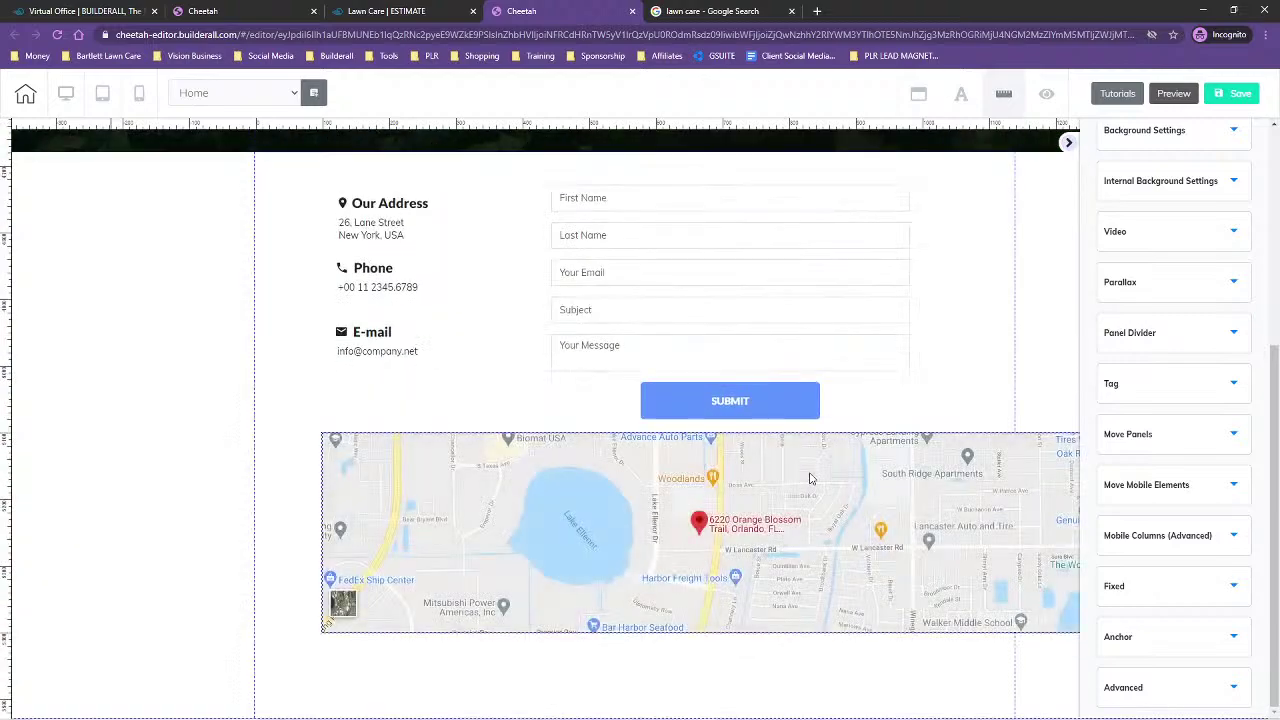
pyautogui.moveTo(810, 478); pyautogui.dragTo(700, 222)
pyautogui.moveTo(762, 400); pyautogui.dragTo(740, 240)
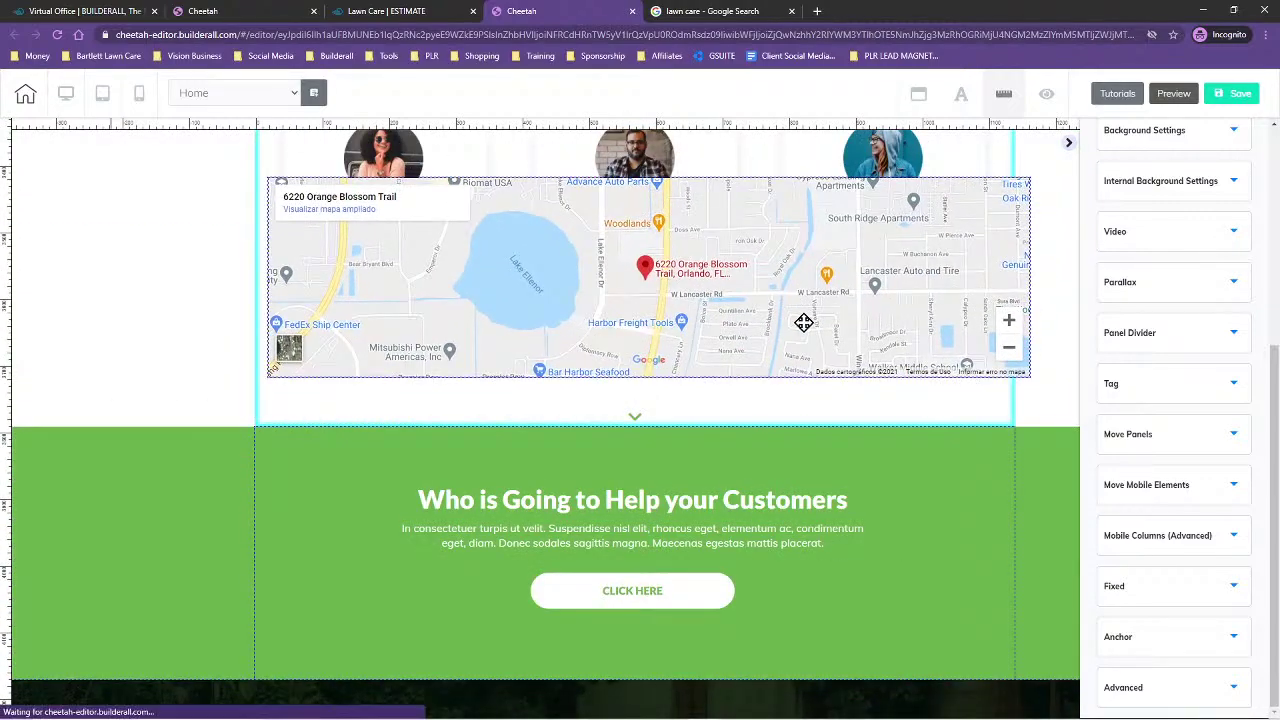
pyautogui.scroll(4, 869, 317)
pyautogui.moveTo(638, 597); pyautogui.dragTo(660, 282)
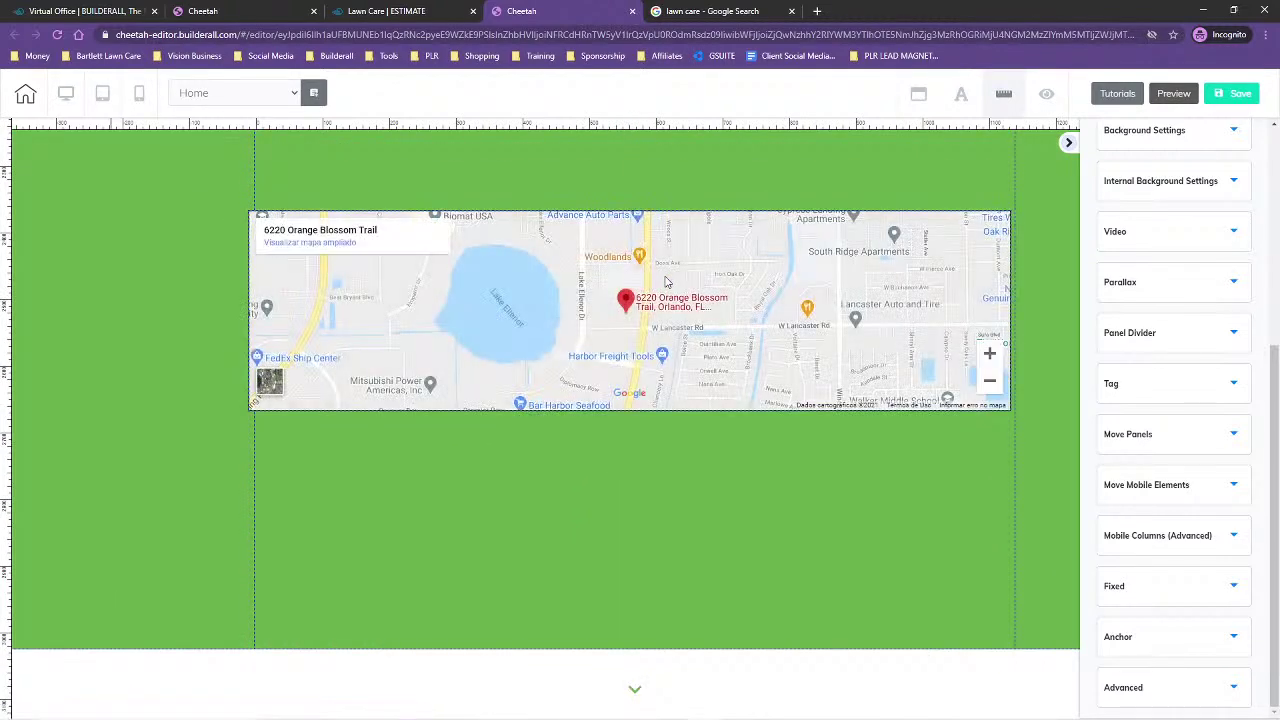
# - Make the map iframe in the green panel full width
pyautogui.click(636, 285)
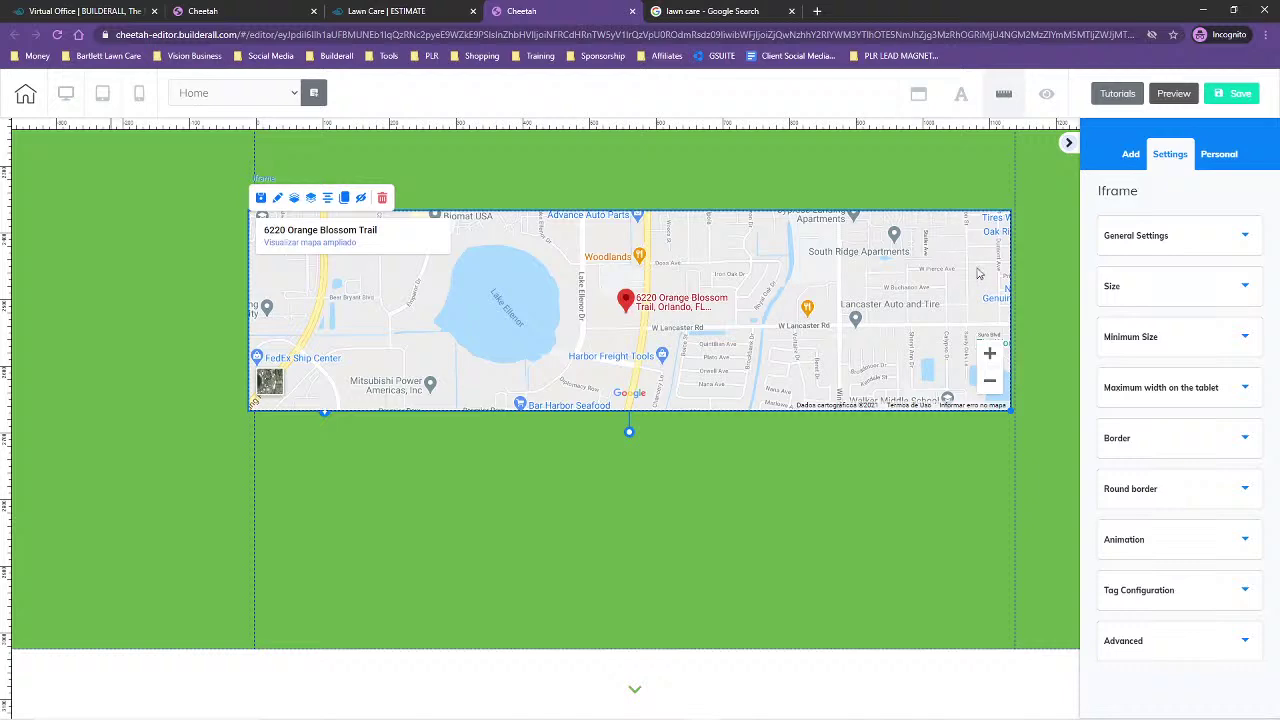
pyautogui.click(1143, 235)
pyautogui.click(1096, 280)
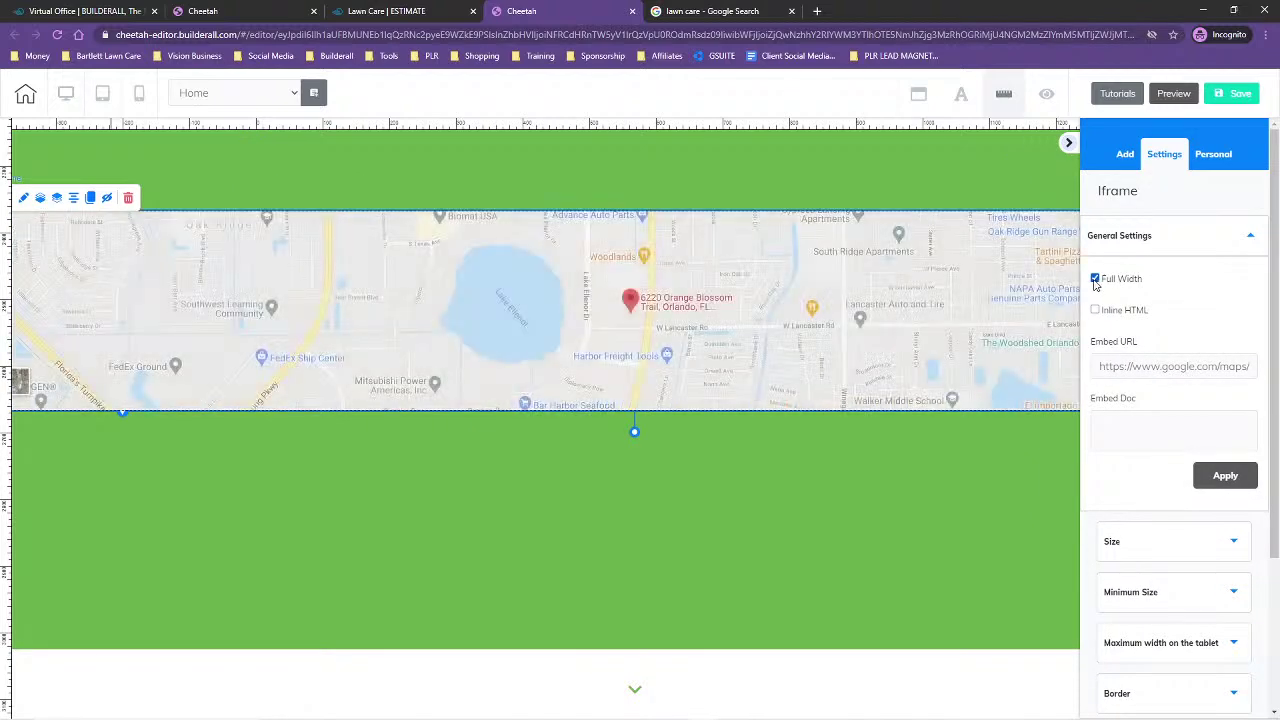
# - Move the full-width map up so it sits flush with the green panel's upper edge
pyautogui.scroll(-2, 1150, 310)
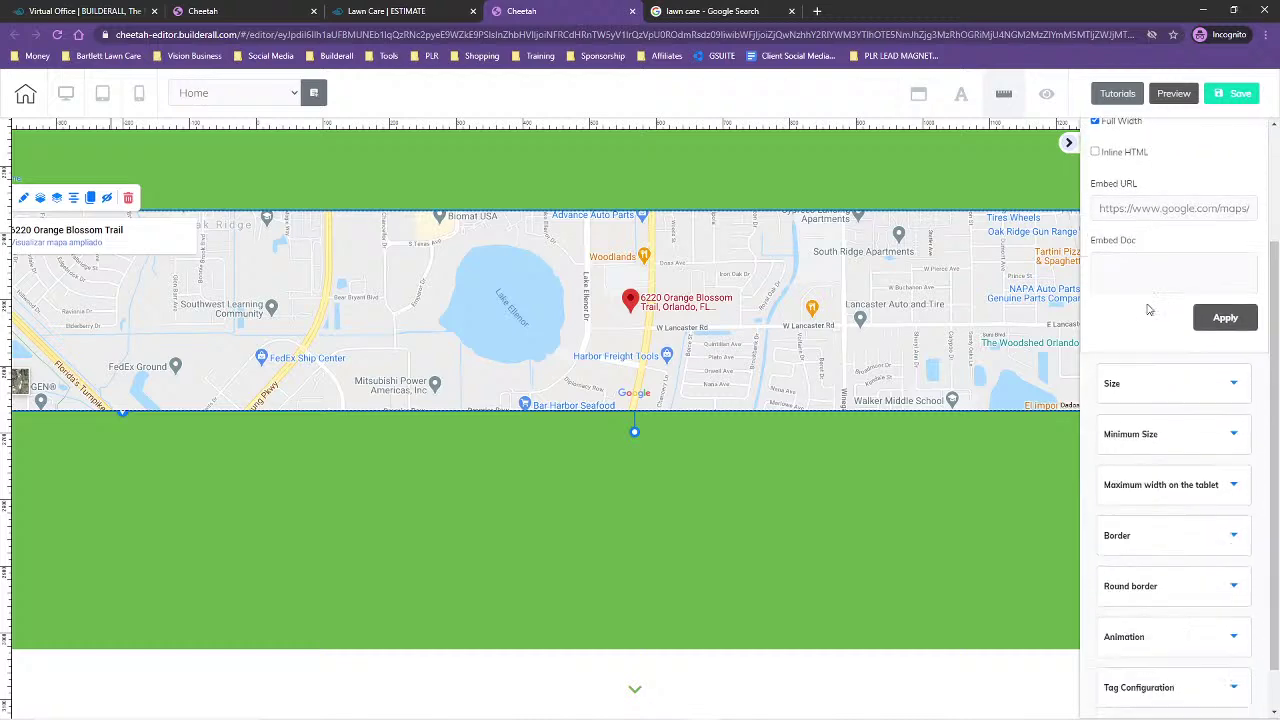
pyautogui.scroll(-1, 811, 289)
pyautogui.scroll(3, 806, 298)
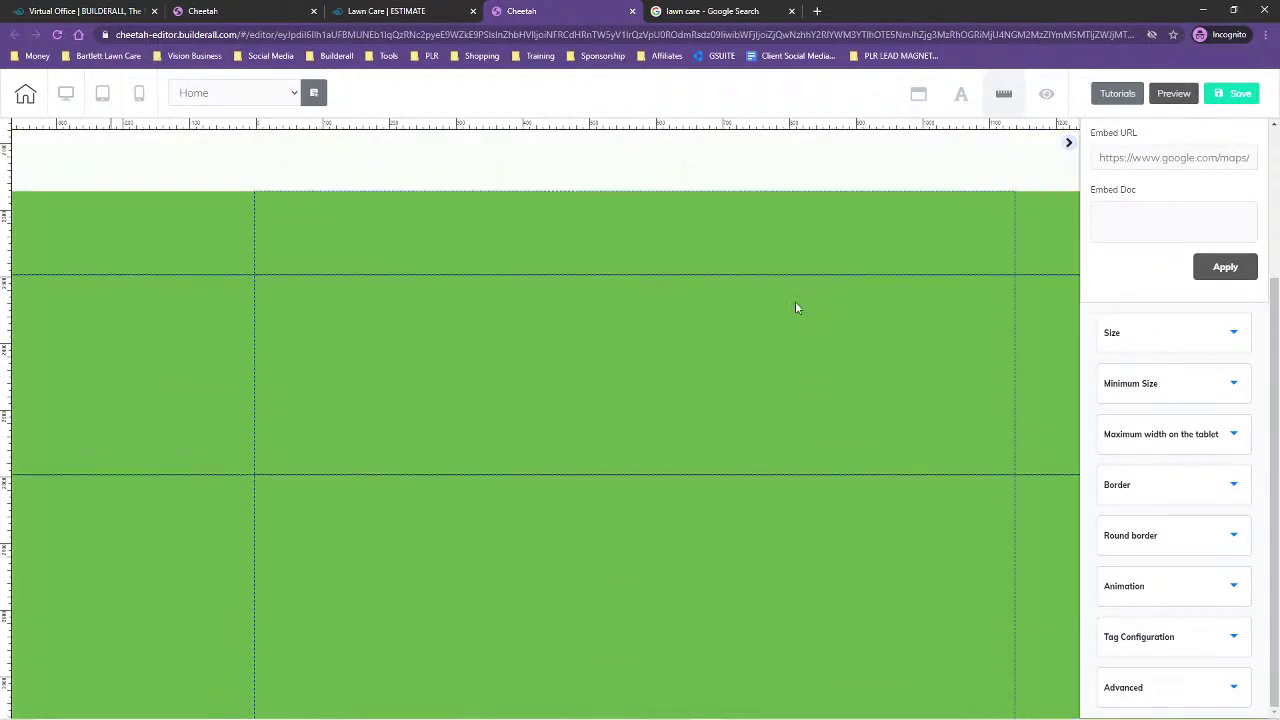
pyautogui.moveTo(803, 413); pyautogui.dragTo(809, 335)
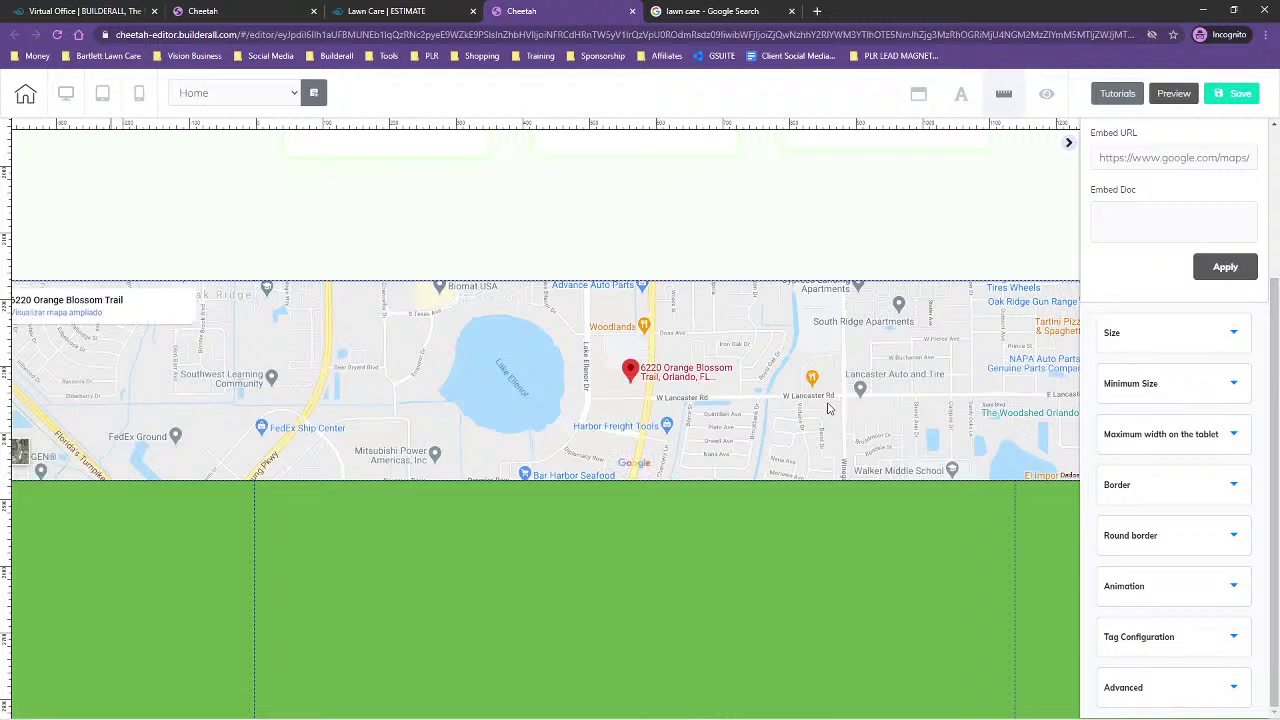
# - Increase the map's height to 494 and resize the green panel so that it ends at the map's lower edge
pyautogui.click(1183, 384)
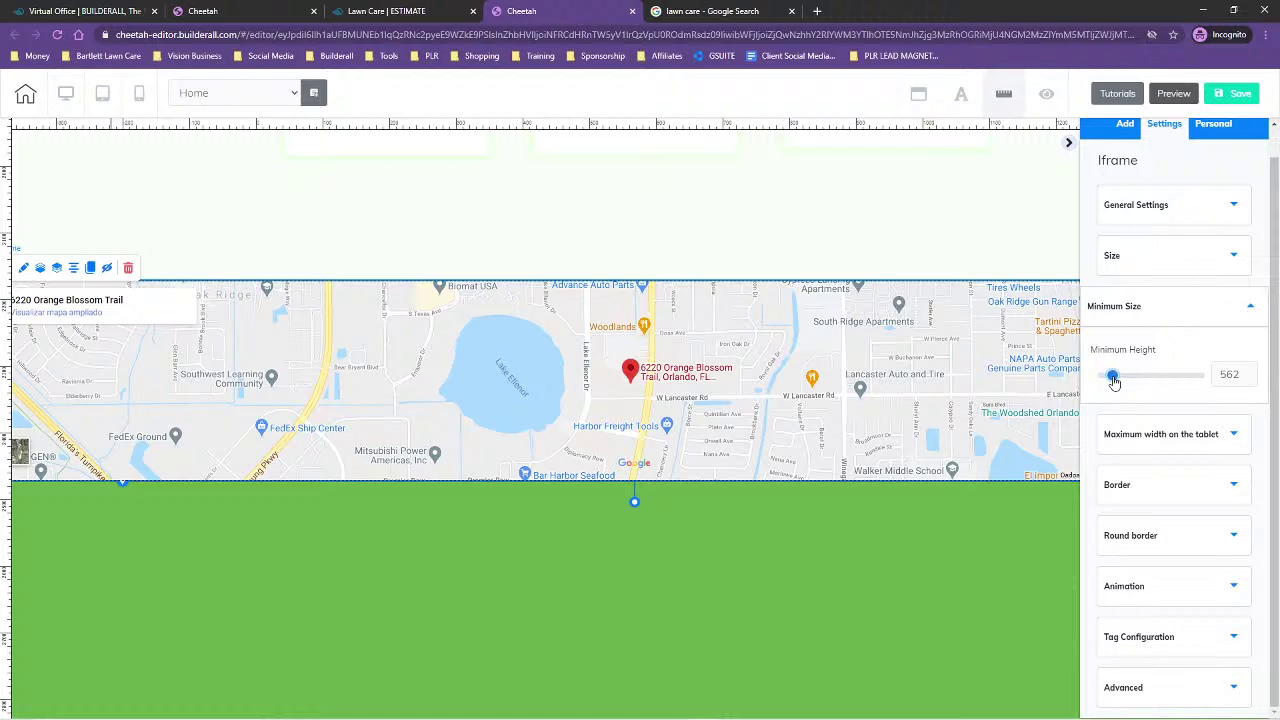
pyautogui.click(1160, 255)
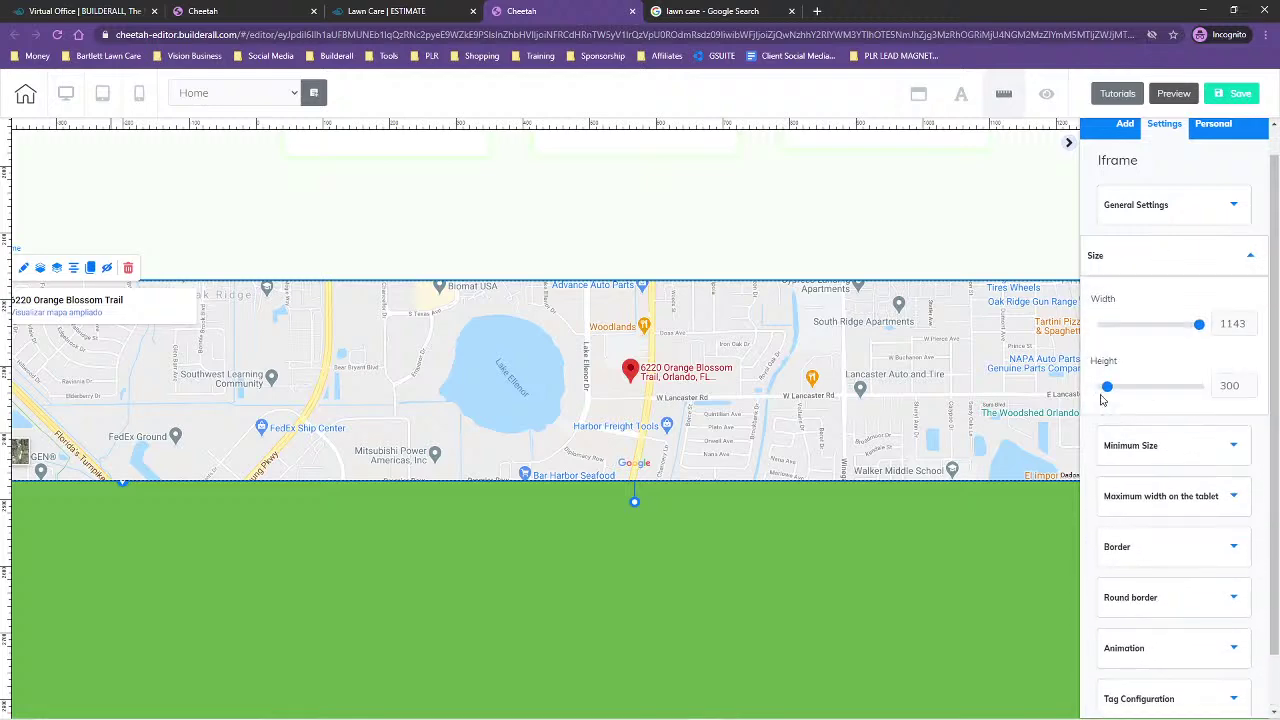
pyautogui.click(623, 686)
pyautogui.scroll(-4, 623, 686)
pyautogui.moveTo(640, 449); pyautogui.dragTo(623, 218)
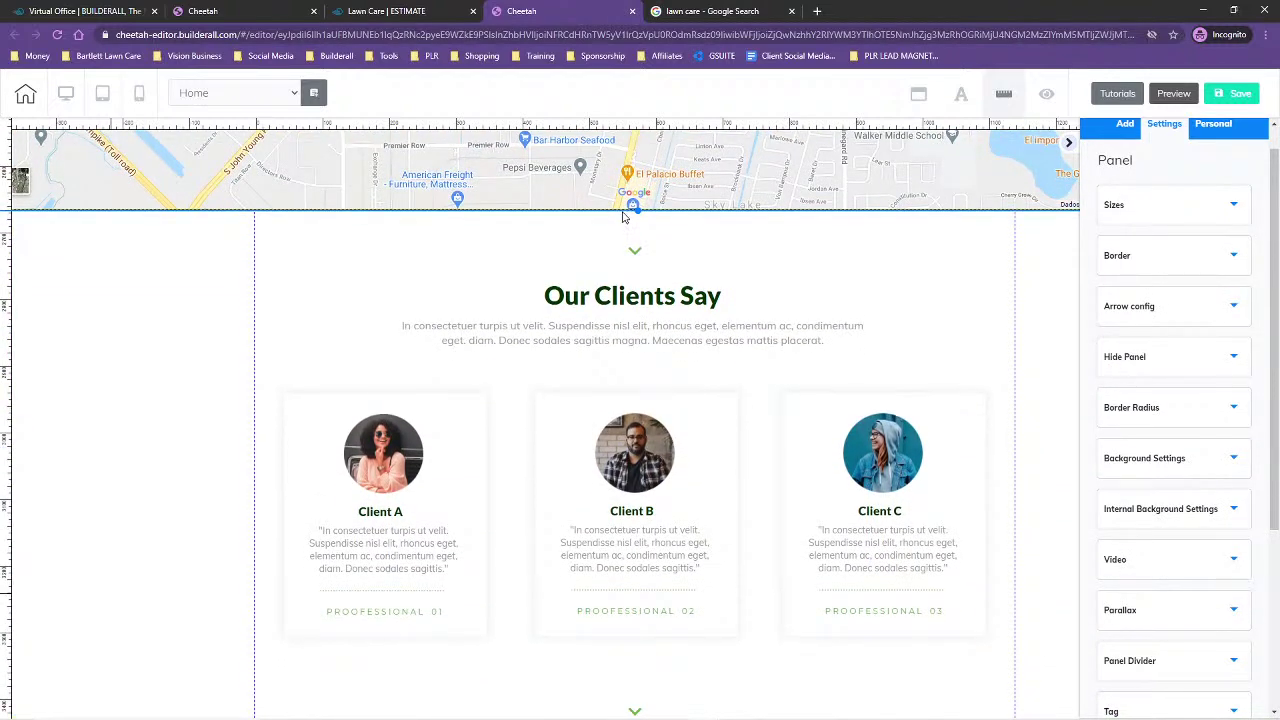
pyautogui.scroll(4, 1031, 418)
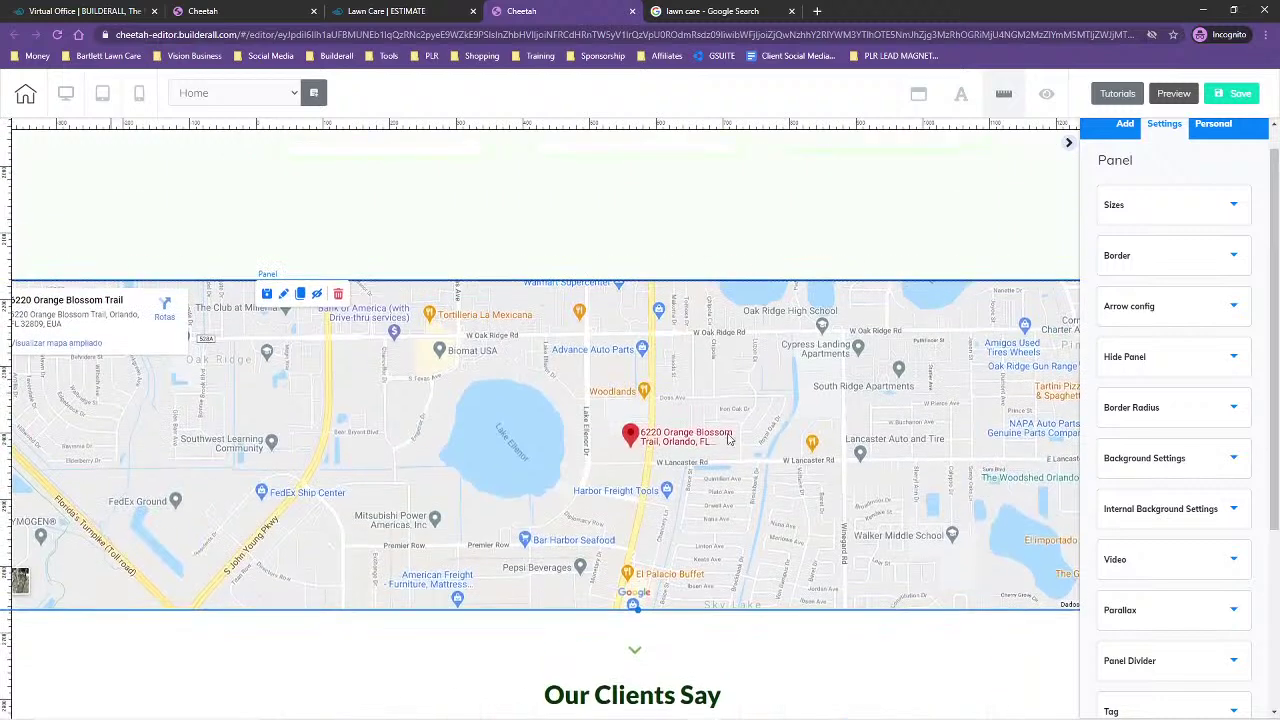
# - Remove the map's dotted border by choosing the blank border shape
pyautogui.click(728, 438)
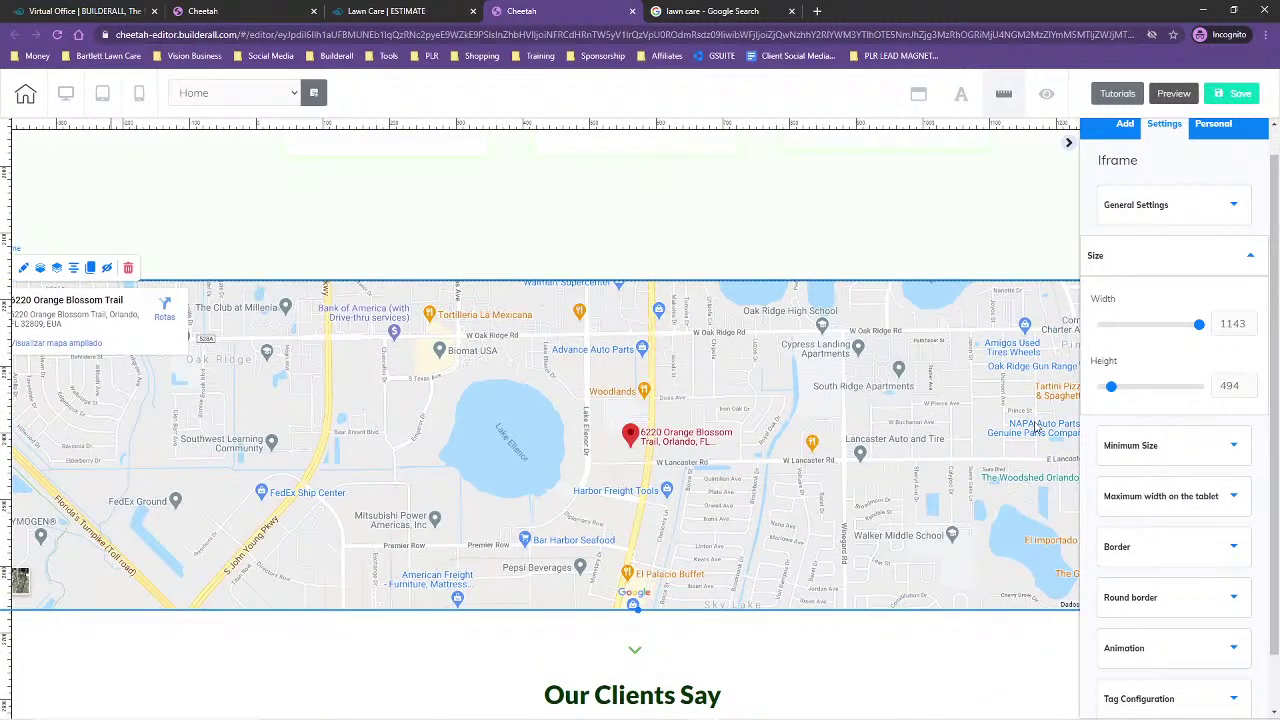
pyautogui.click(1143, 548)
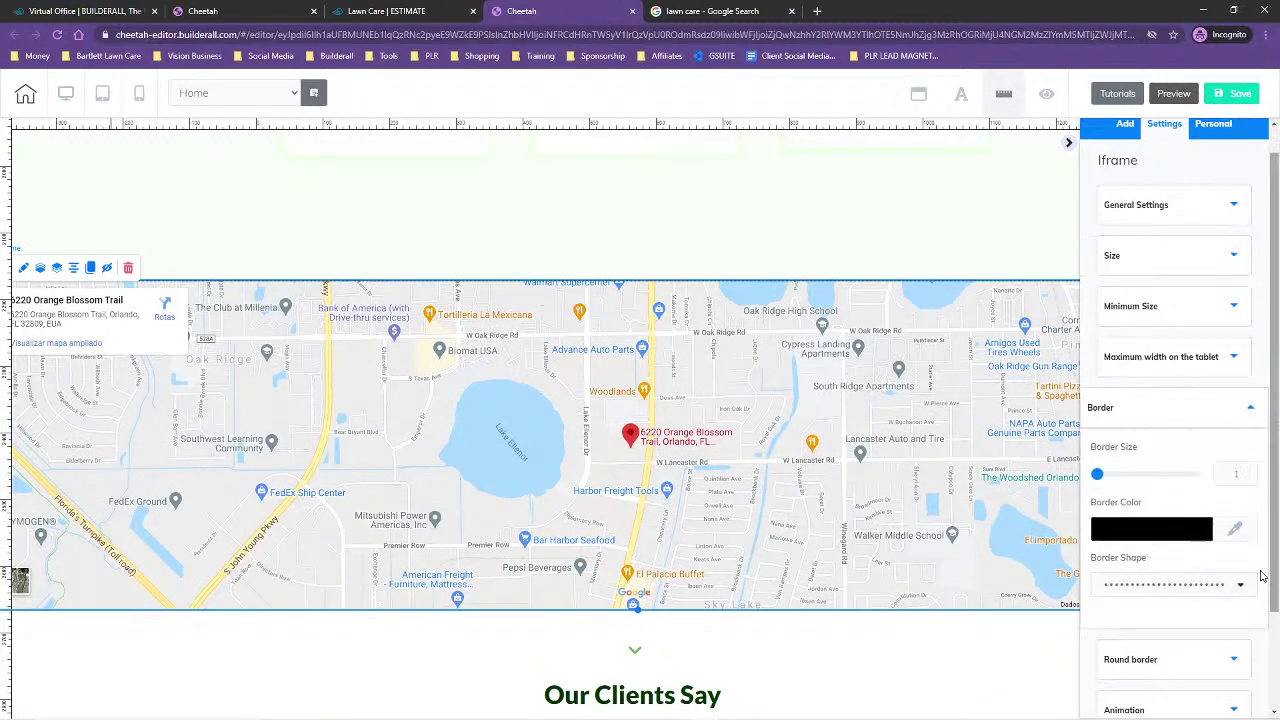
pyautogui.click(1164, 585)
pyautogui.click(1164, 620)
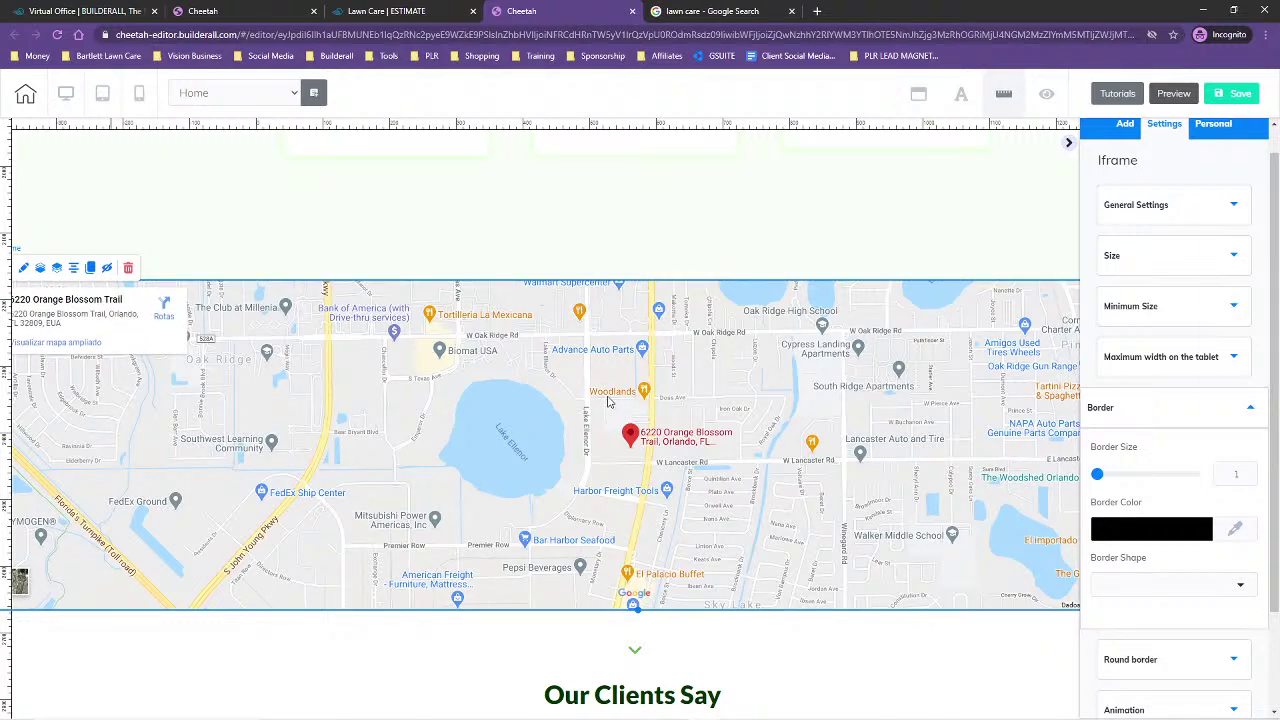
pyautogui.moveTo(610, 400)
pyautogui.mouseDown()
pyautogui.moveTo(634, 394)
pyautogui.moveTo(612, 396)
pyautogui.mouseUp()
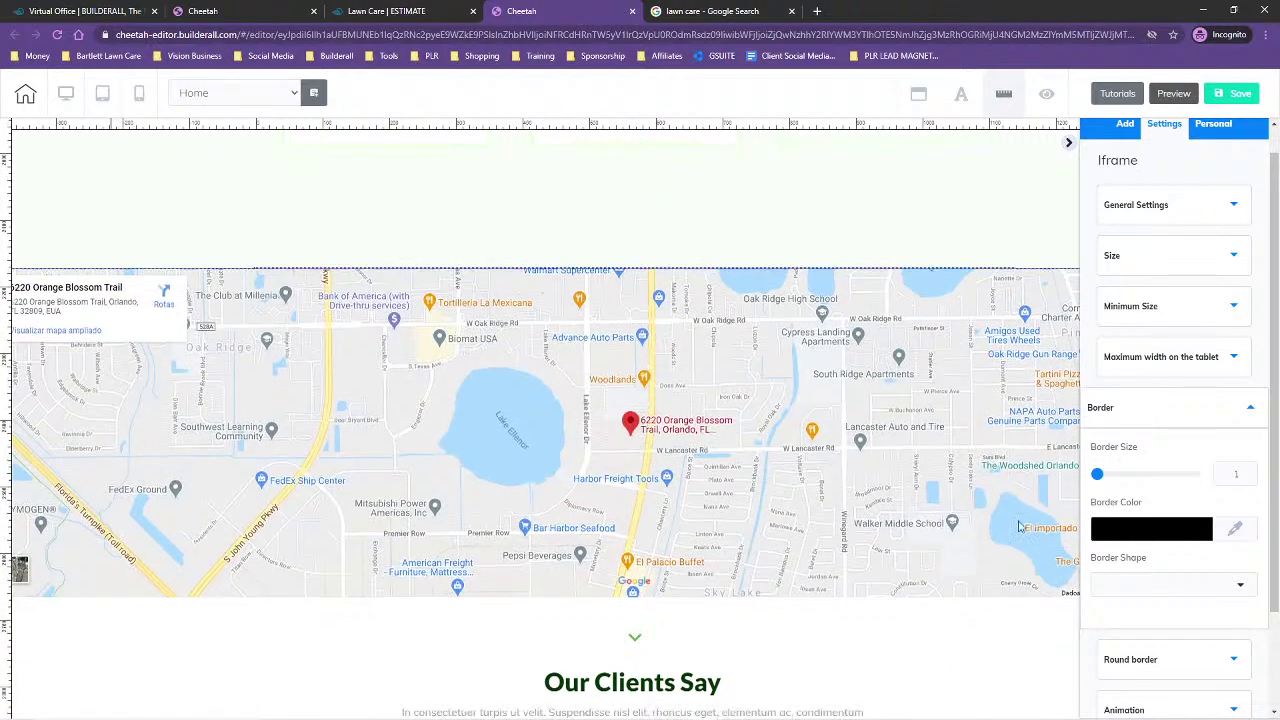
# - Delete the contact panel containing the address, phone, e-mail and submit form beneath the dark Gardening Express section
pyautogui.scroll(-7, 1025, 515)
pyautogui.scroll(5, 1033, 514)
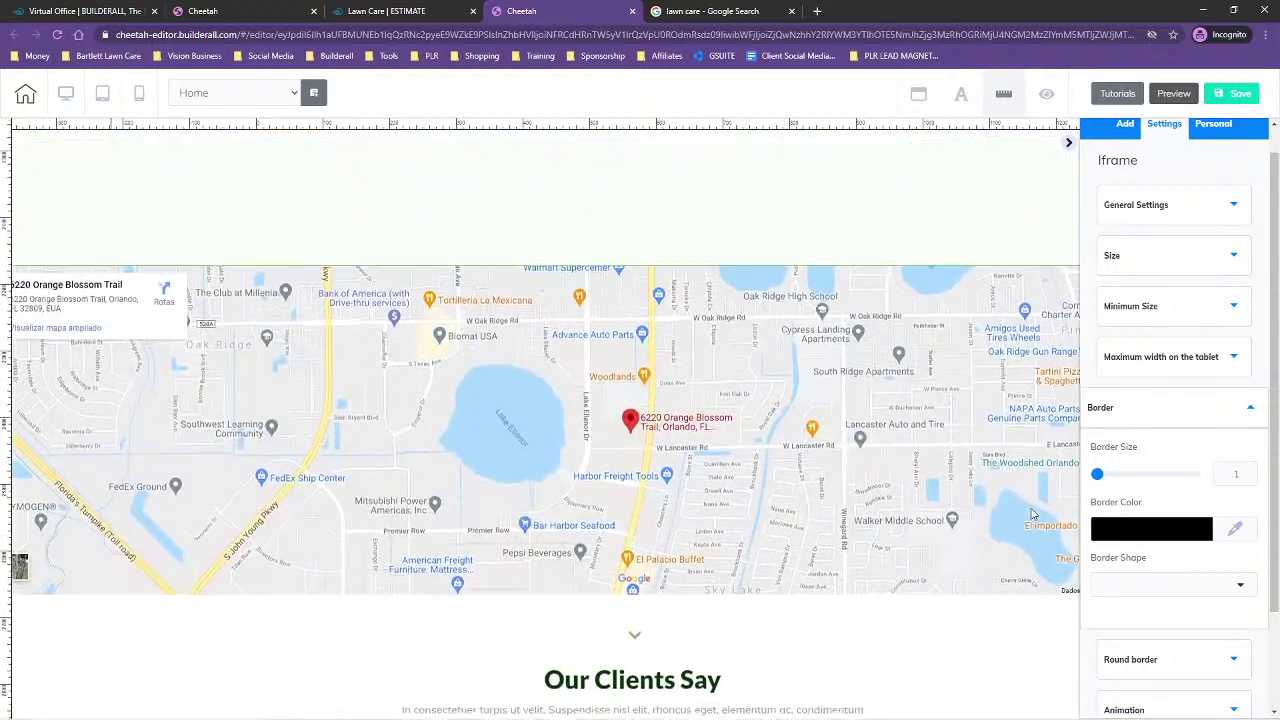
pyautogui.scroll(4, 946, 551)
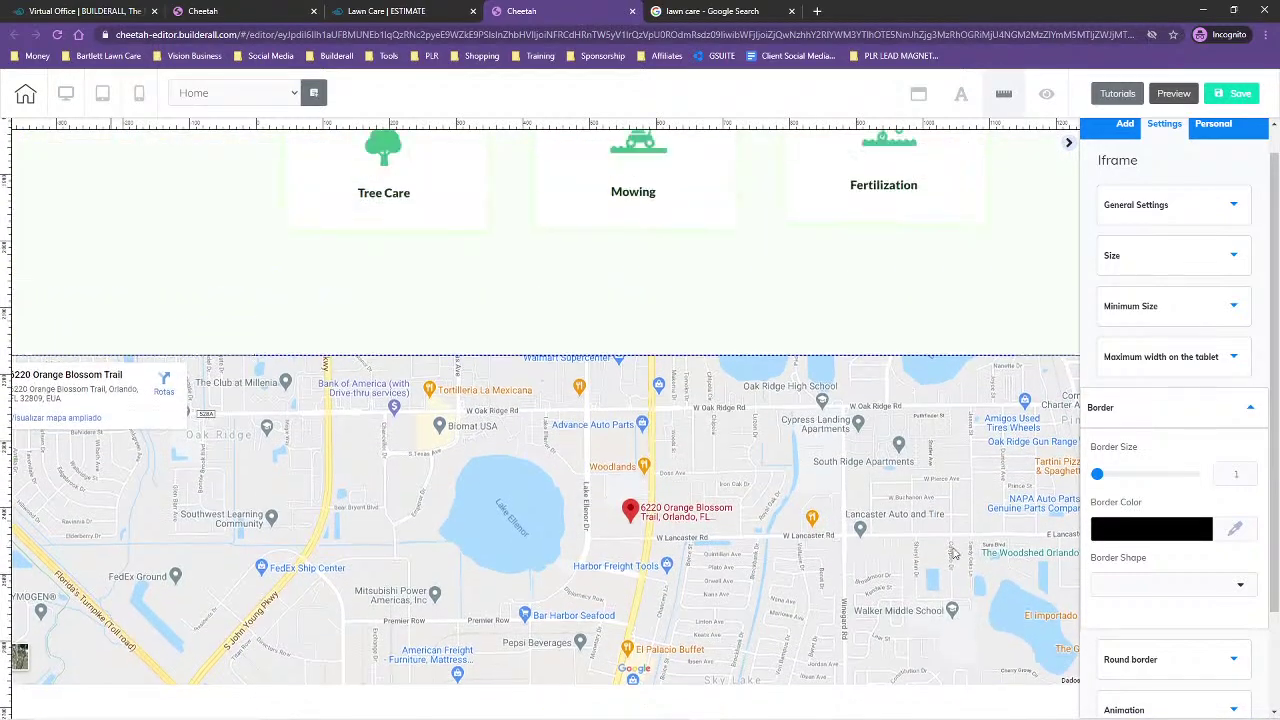
pyautogui.scroll(-10, 946, 551)
pyautogui.scroll(-7, 940, 550)
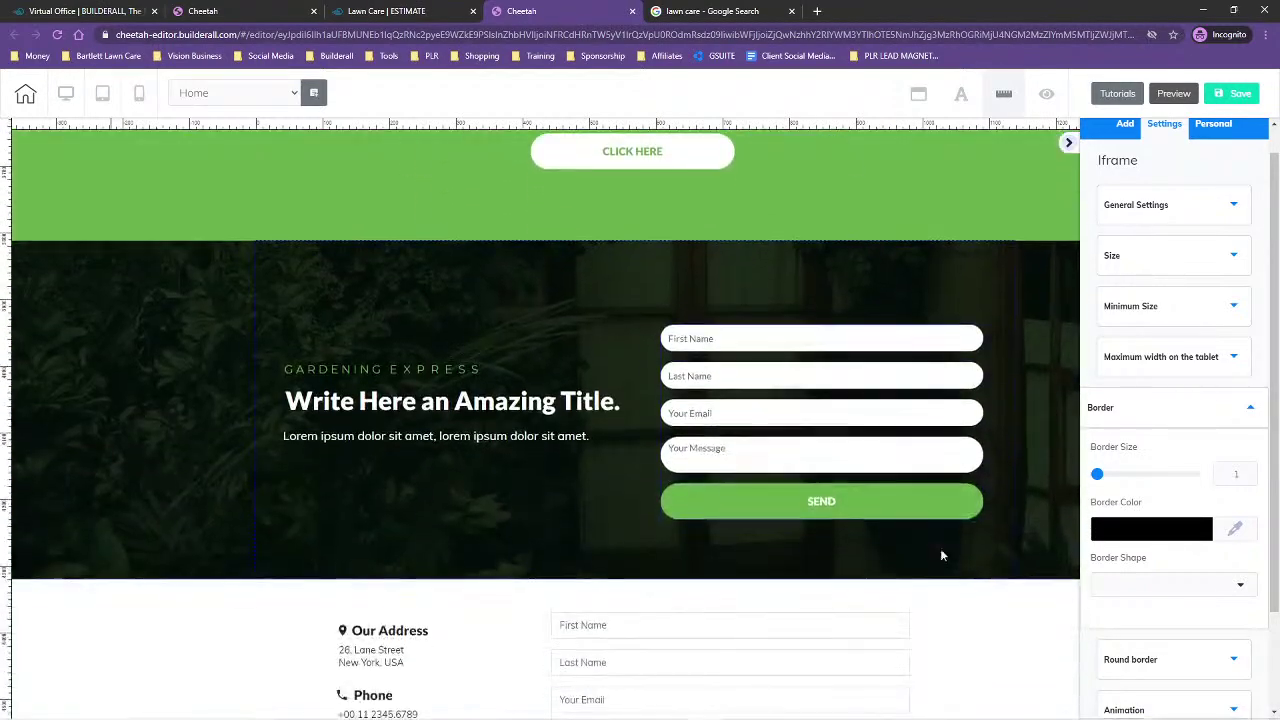
pyautogui.click(381, 168)
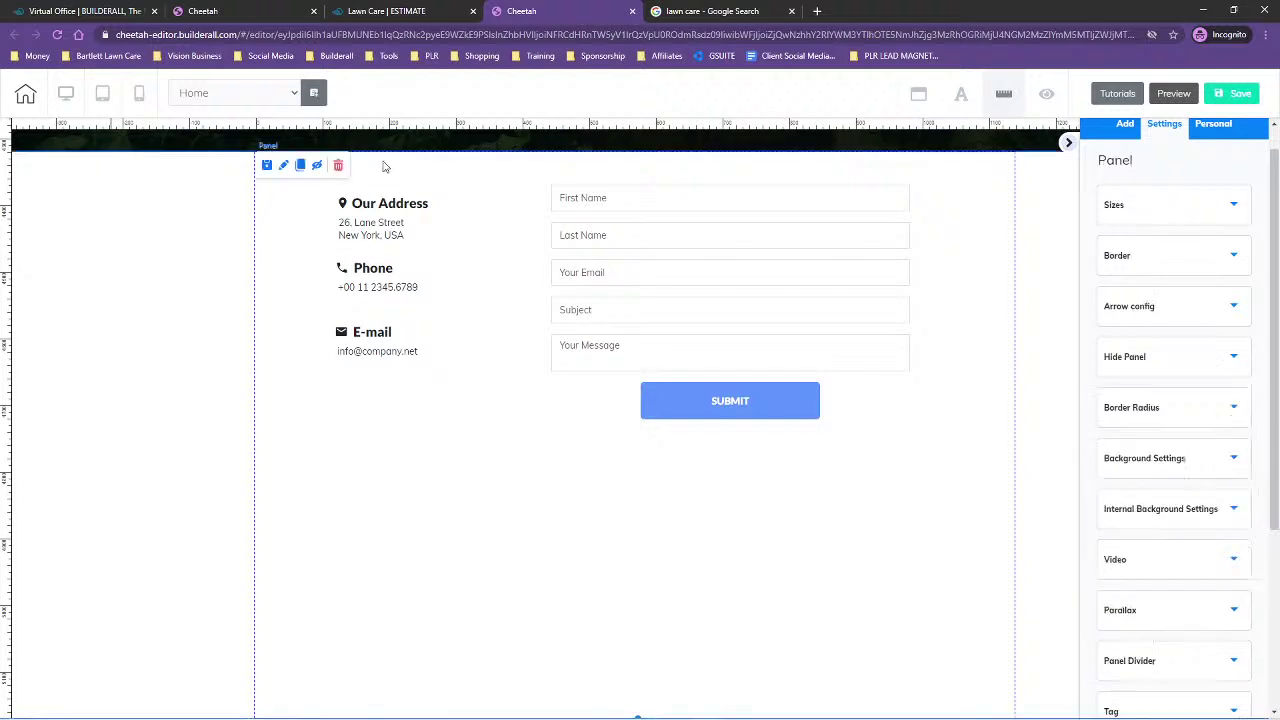
pyautogui.click(338, 165)
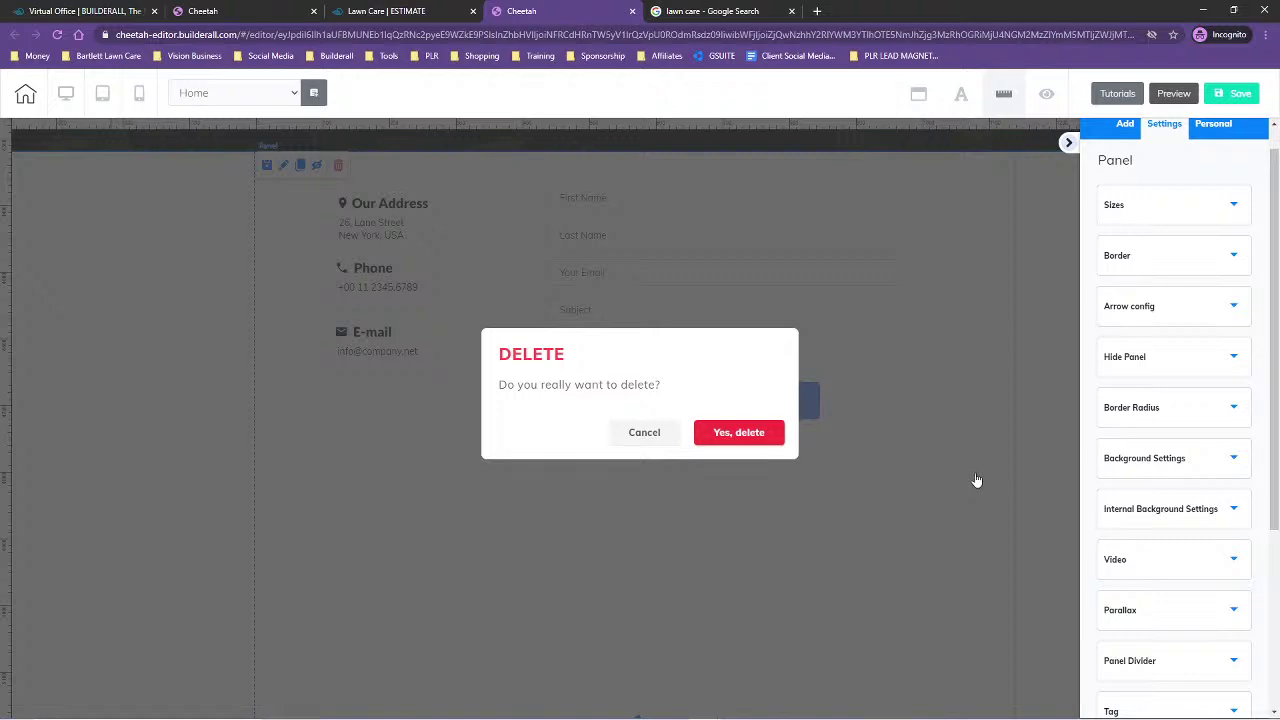
# - Delete the dark Gardening Express panel with the "Write Here an Amazing Title." heading and its contact form
pyautogui.scroll(-20, 970, 590)
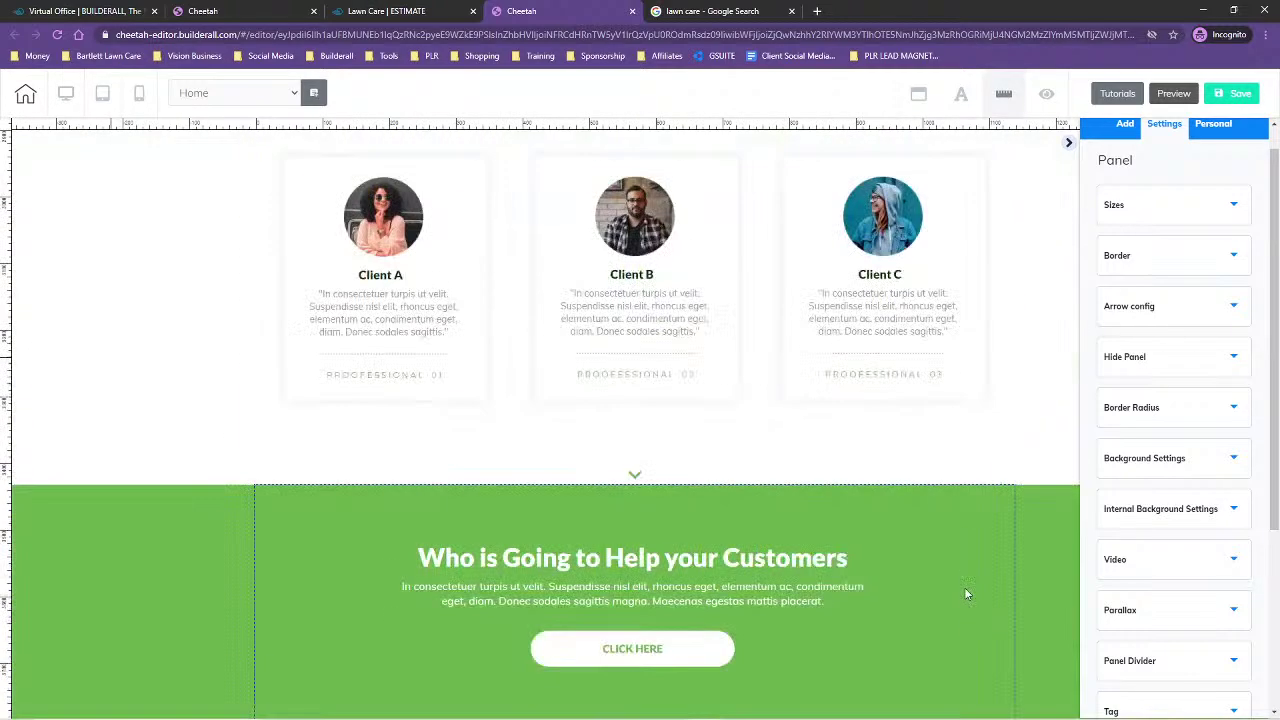
pyautogui.scroll(-4, 963, 591)
pyautogui.click(200, 434)
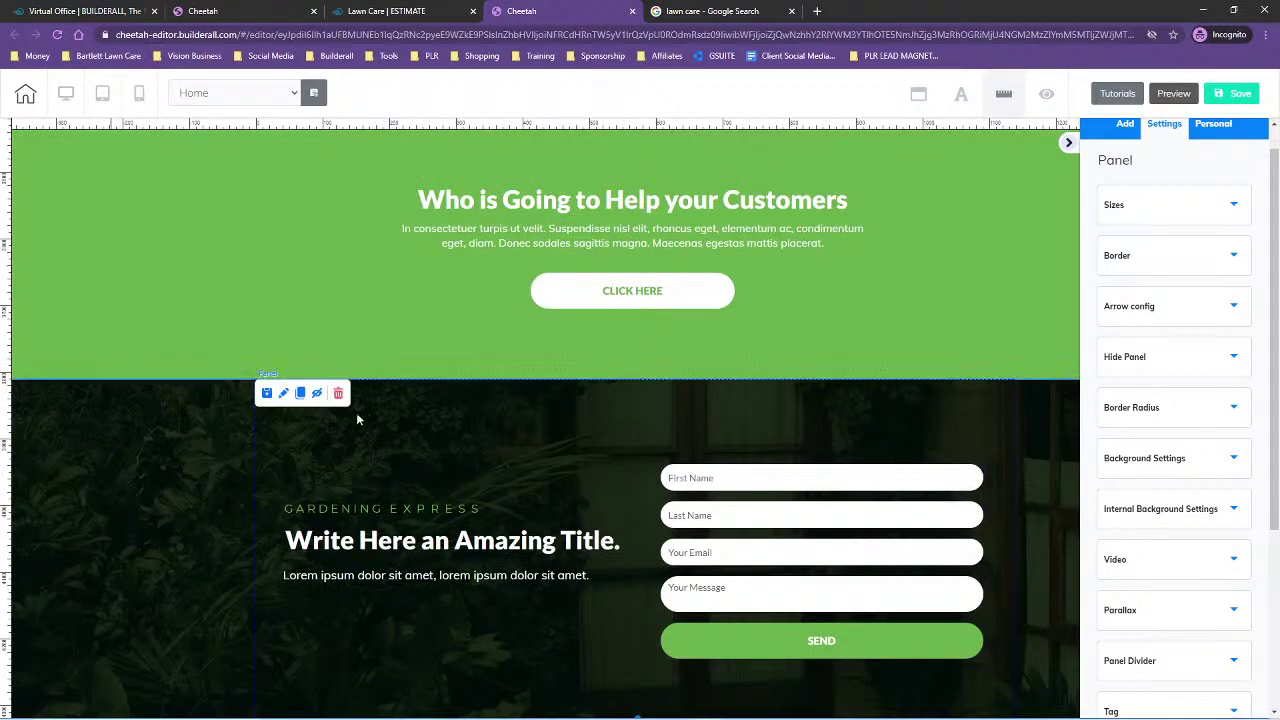
pyautogui.click(338, 393)
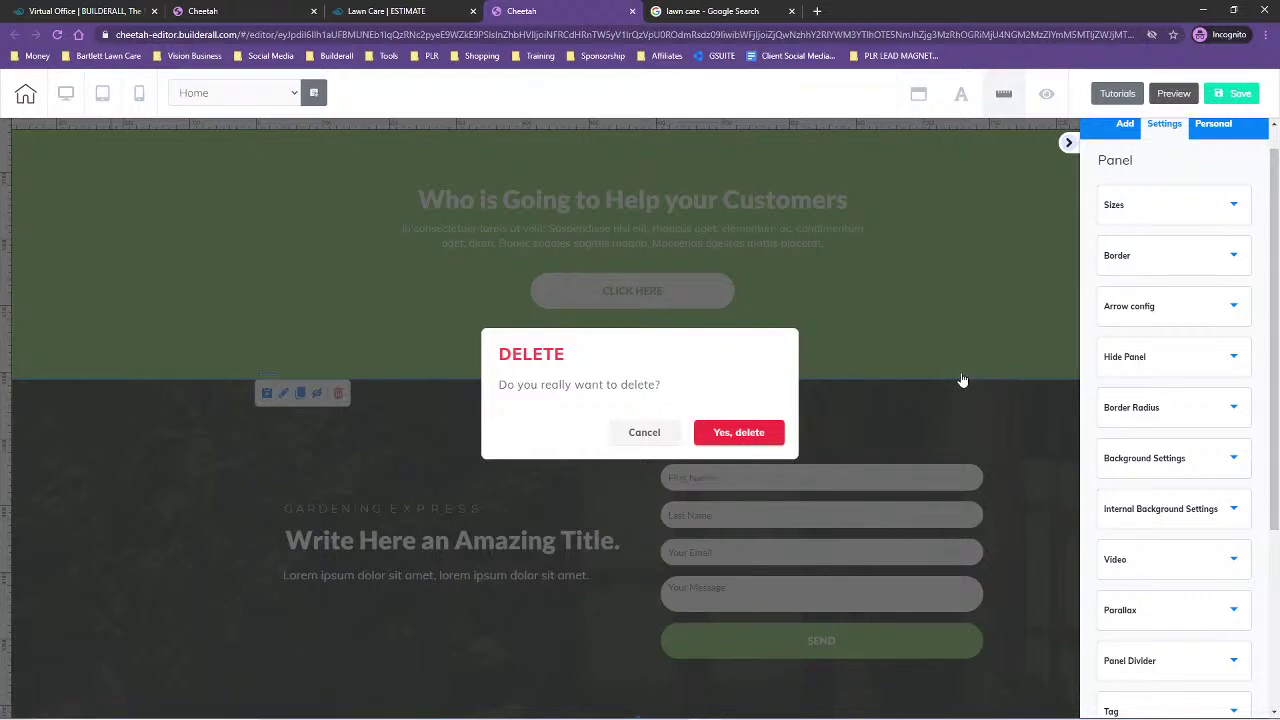
pyautogui.click(738, 432)
pyautogui.scroll(-10, 1003, 513)
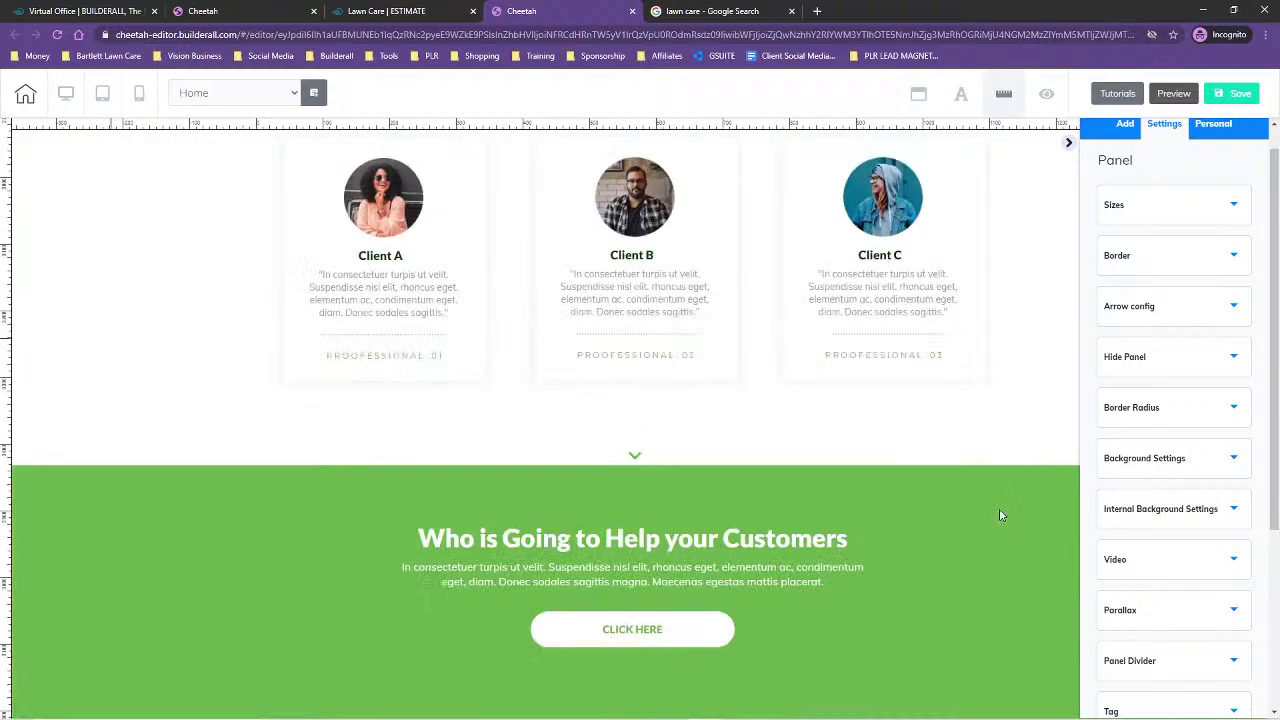
# - Move the Our Clients Say panel below the green "Who is Going to Help your Customers" panel
pyautogui.scroll(8, 981, 522)
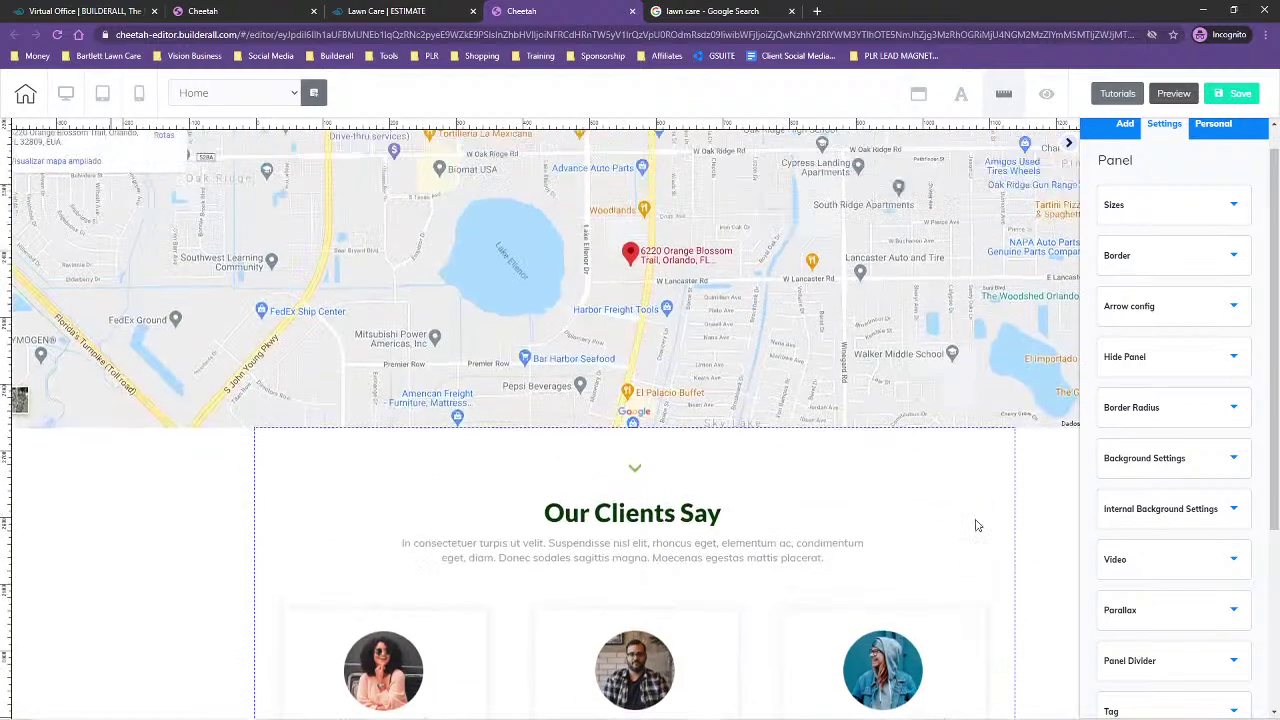
pyautogui.scroll(-5, 945, 511)
pyautogui.scroll(1, 1020, 434)
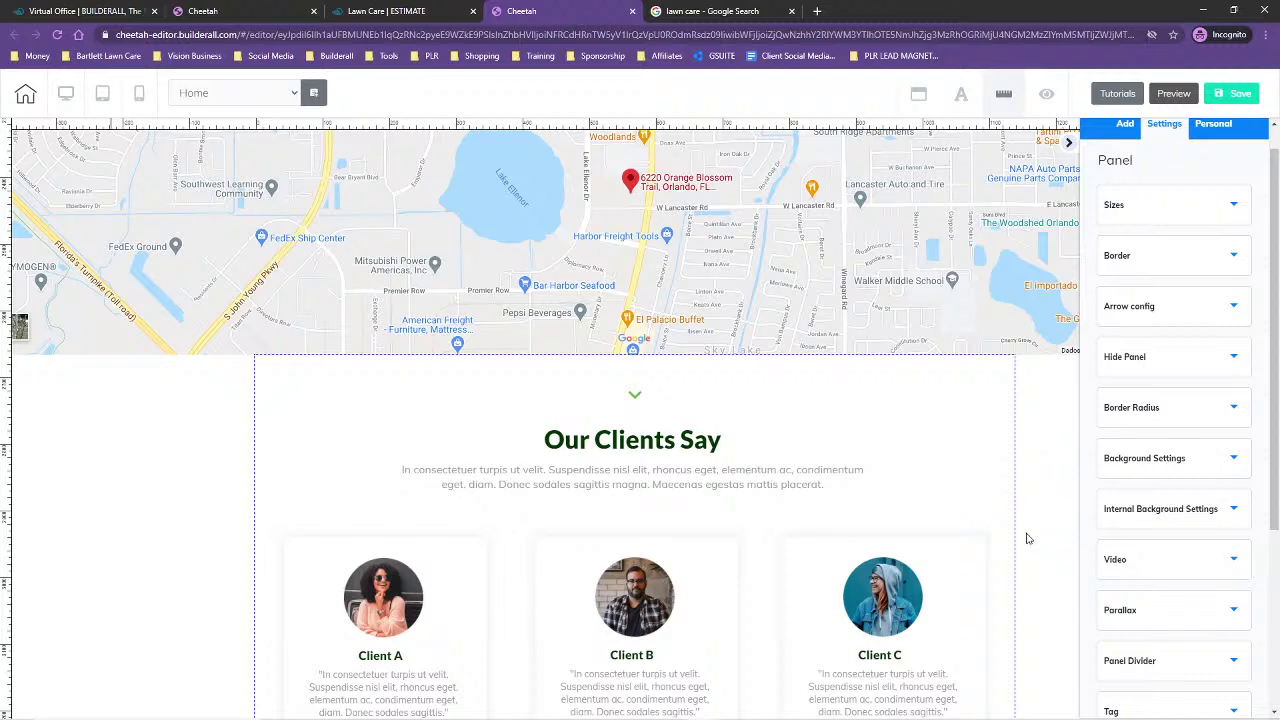
pyautogui.scroll(-1, 1060, 502)
pyautogui.scroll(-3, 1073, 502)
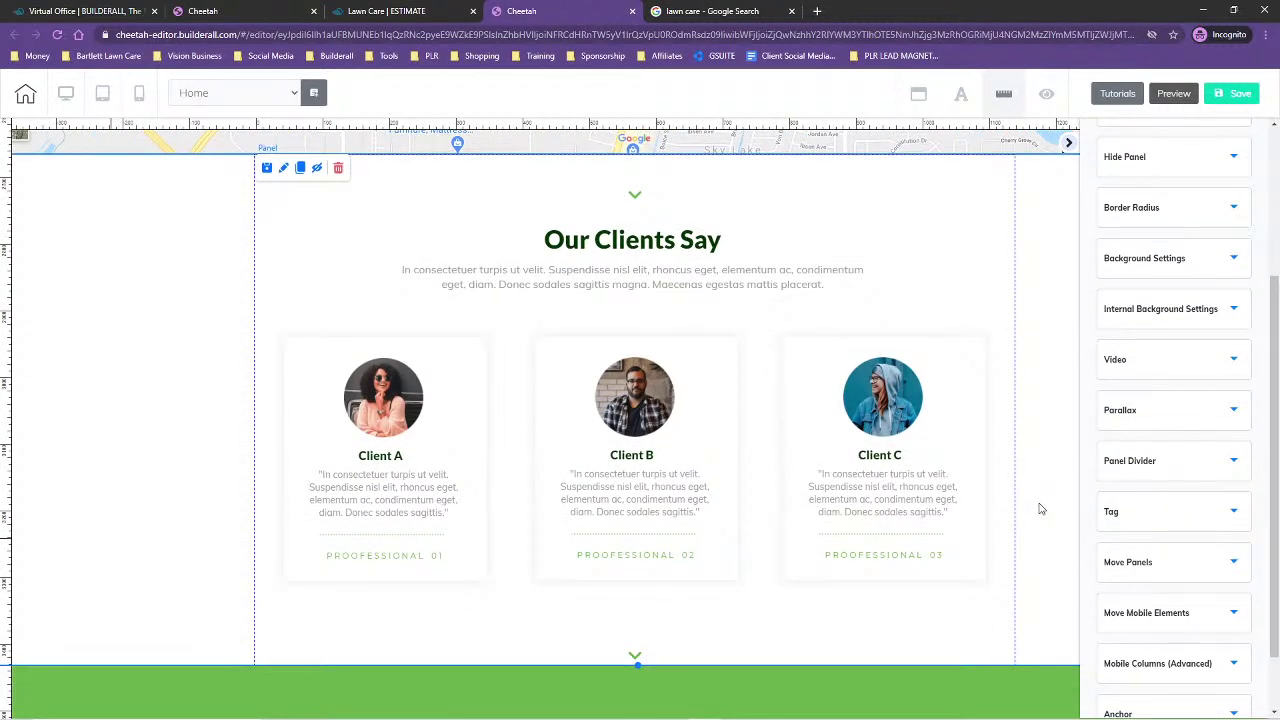
pyautogui.scroll(1, 1040, 509)
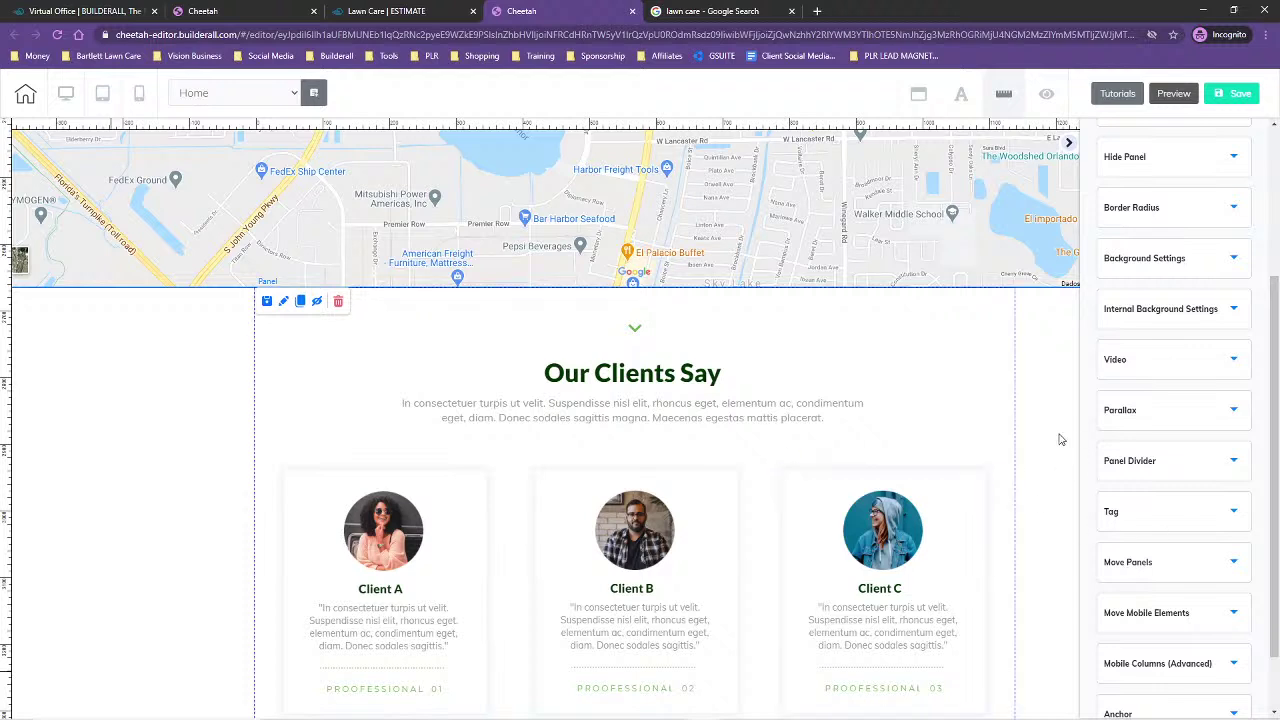
pyautogui.click(1174, 565)
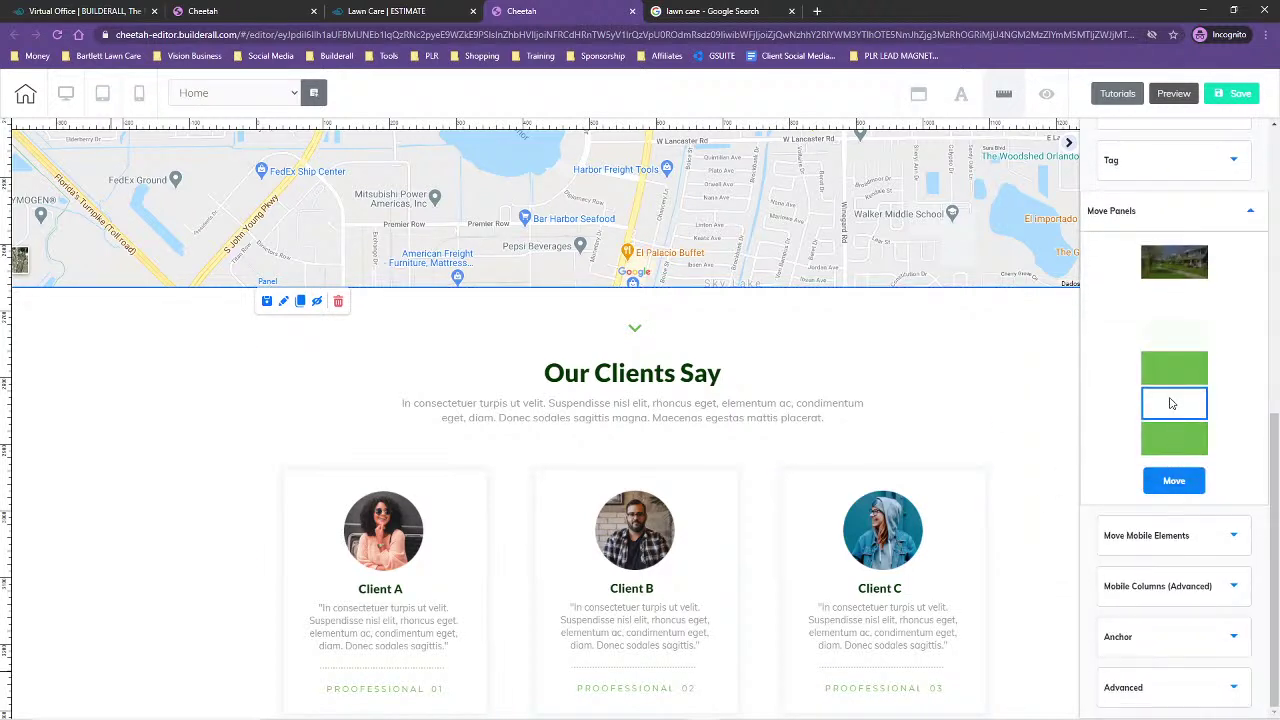
pyautogui.moveTo(1172, 403); pyautogui.dragTo(1166, 443)
pyautogui.click(1180, 484)
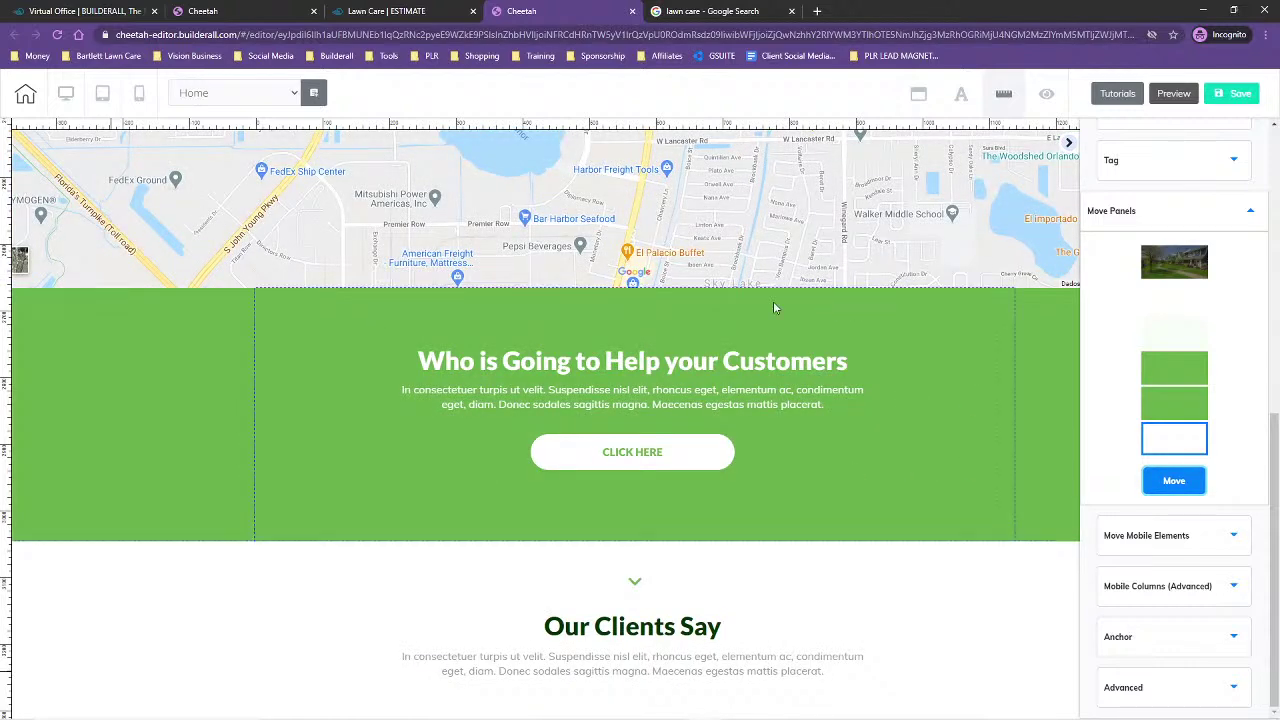
# - Move the Our Clients Say panel up the panel order so that it sits directly above the map panel
pyautogui.scroll(4, 800, 425)
pyautogui.scroll(-4, 800, 425)
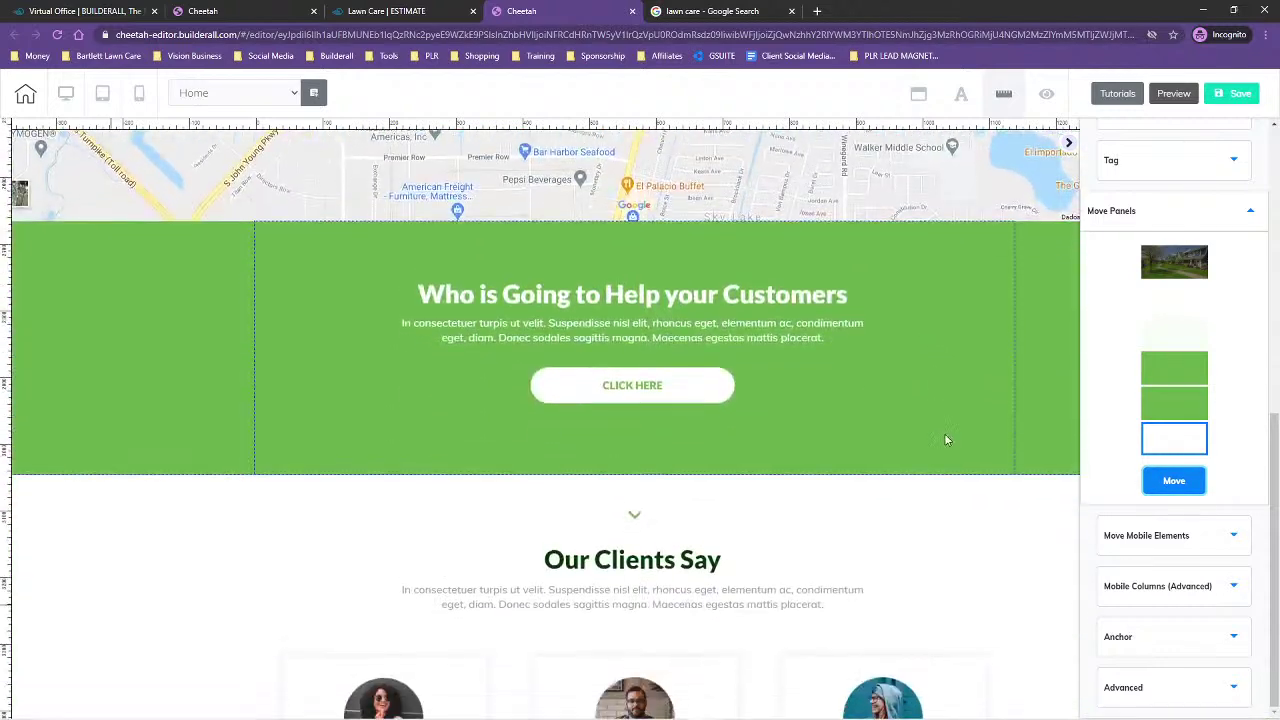
pyautogui.scroll(1, 833, 392)
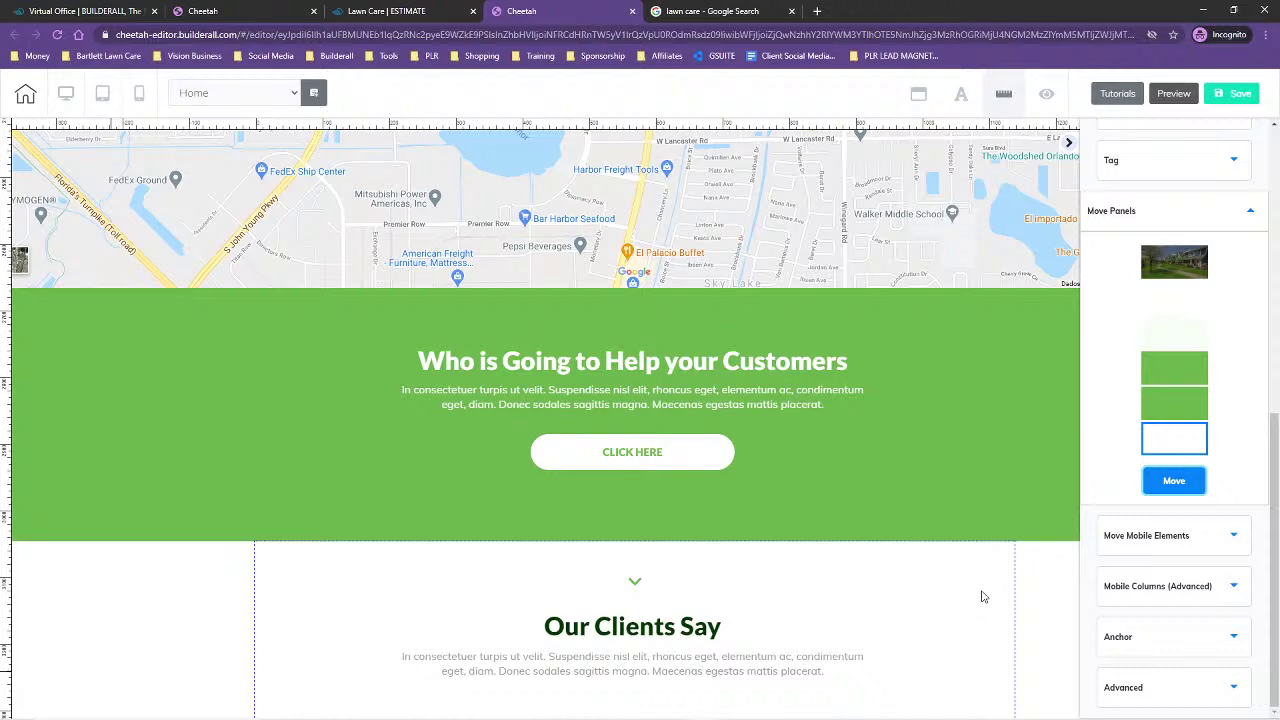
pyautogui.click(1034, 603)
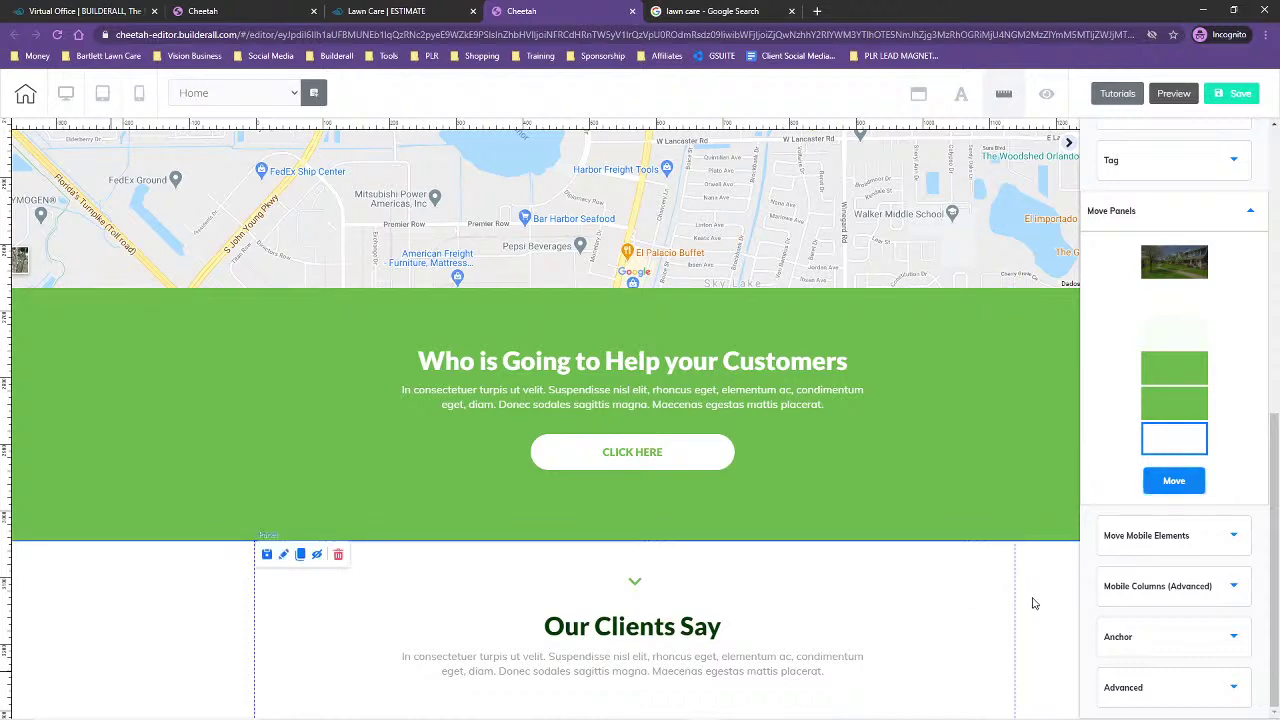
pyautogui.scroll(-4, 935, 567)
pyautogui.scroll(4, 980, 543)
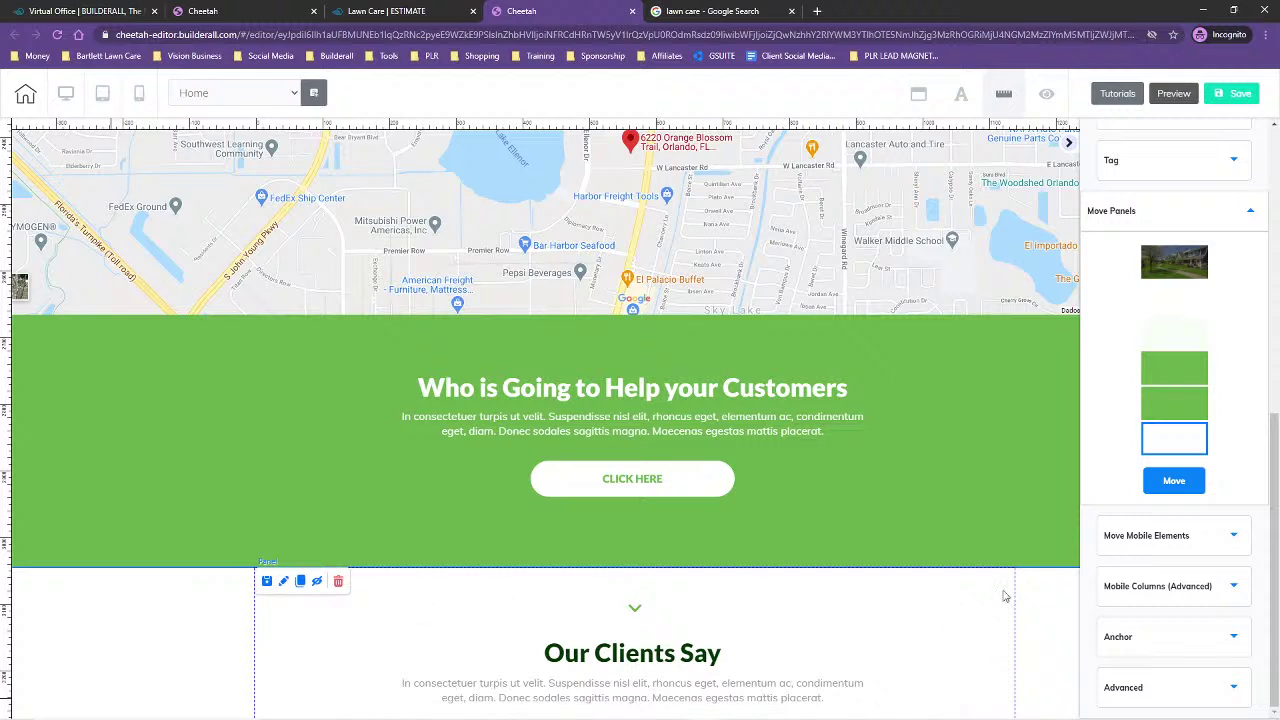
pyautogui.moveTo(1170, 447); pyautogui.dragTo(1170, 360)
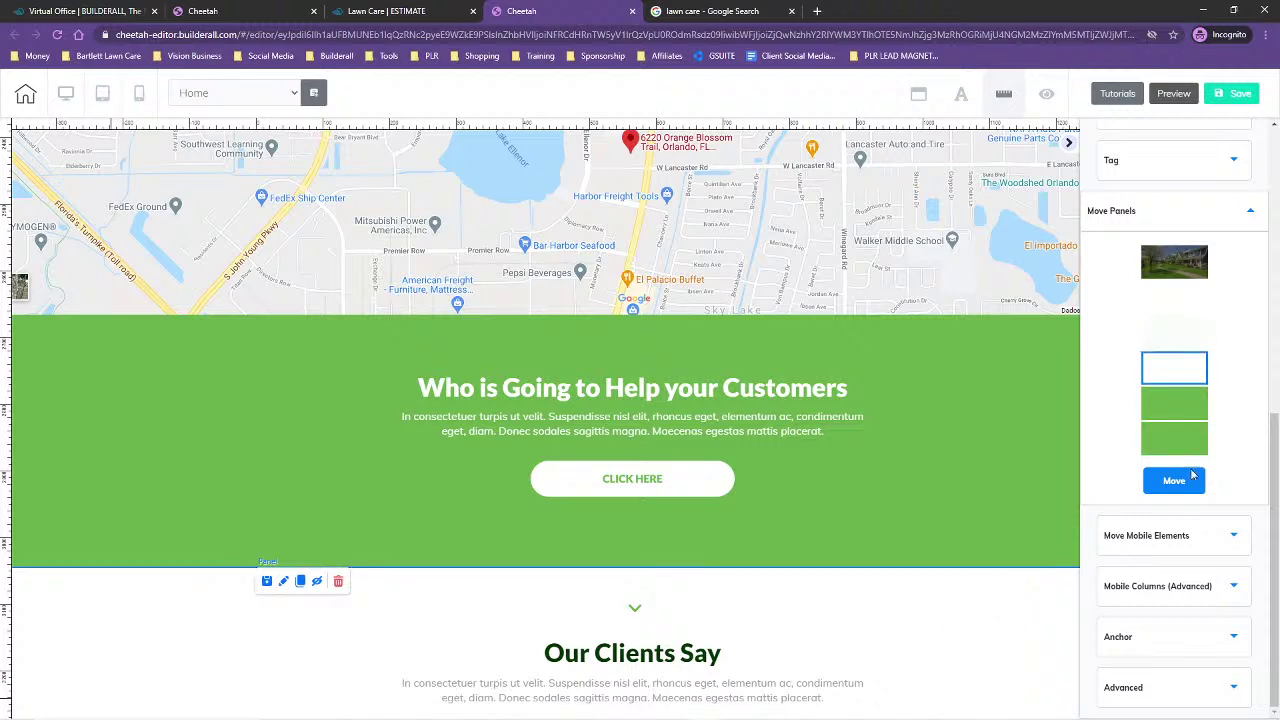
pyautogui.click(1176, 481)
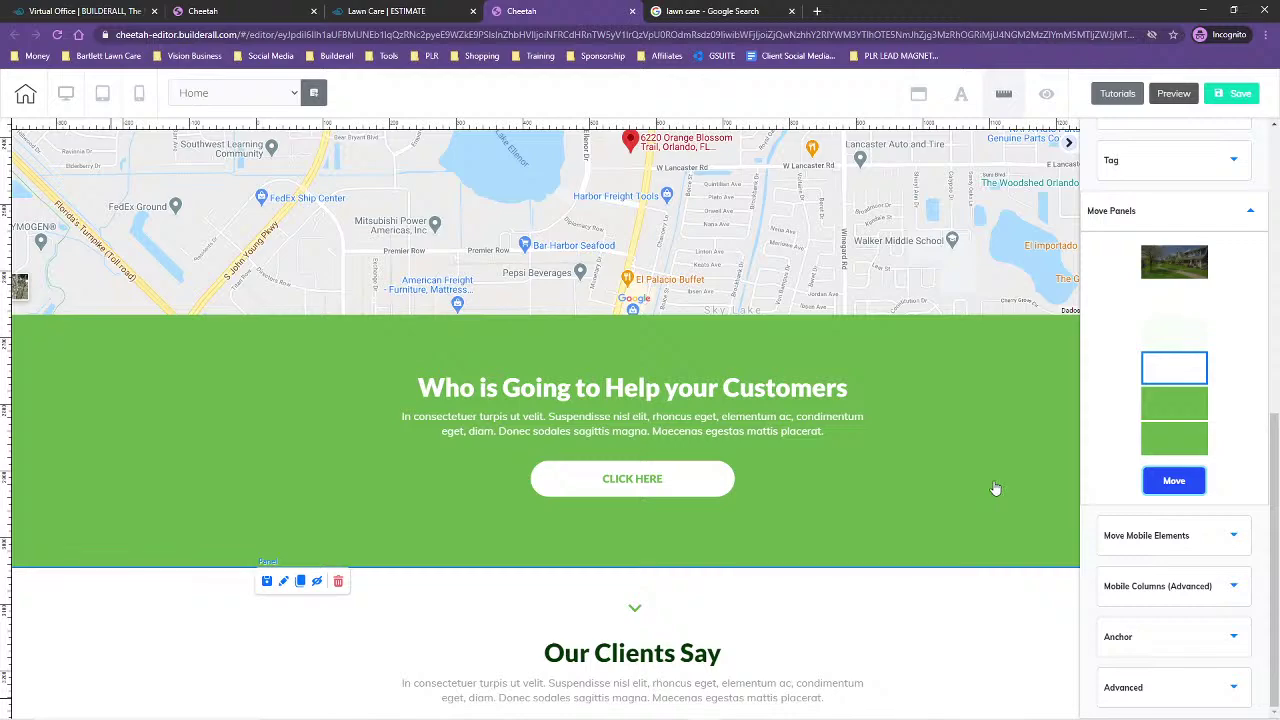
pyautogui.click(1160, 481)
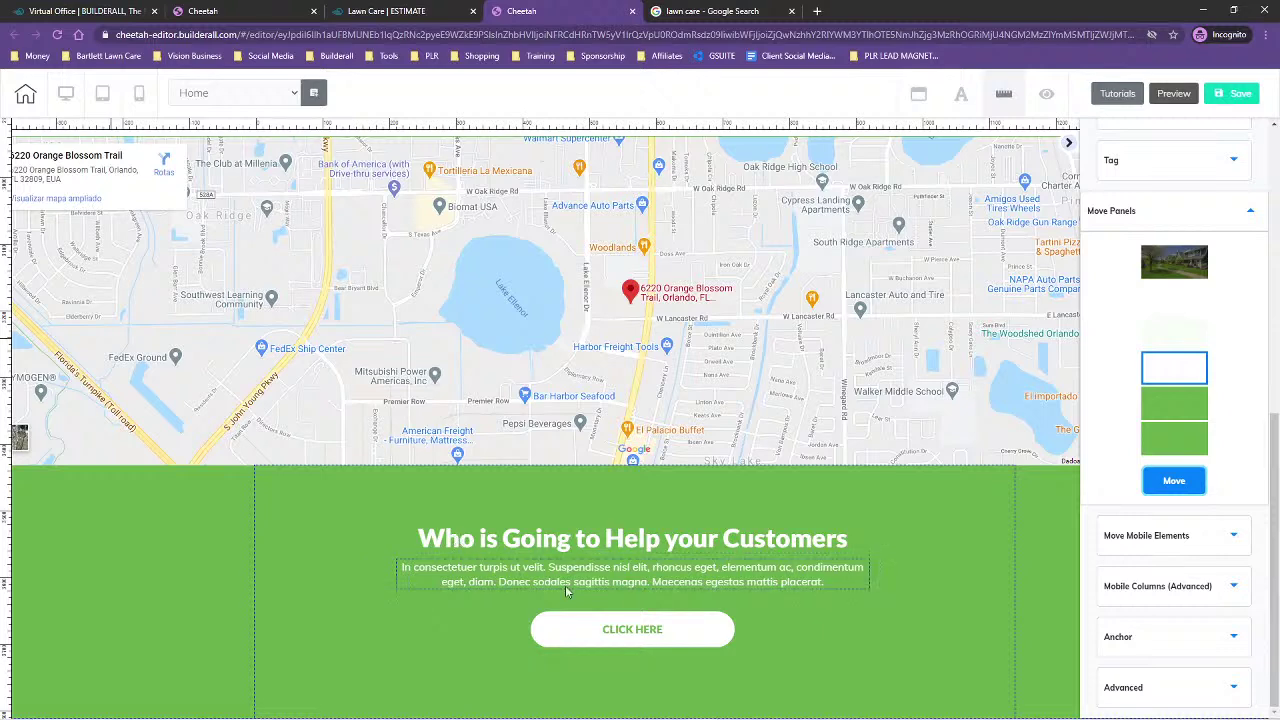
# - Change the headline of the button in the green "Who is Going to Help your Customers" panel to REQUEST AN ESTIMATE
pyautogui.click(646, 633)
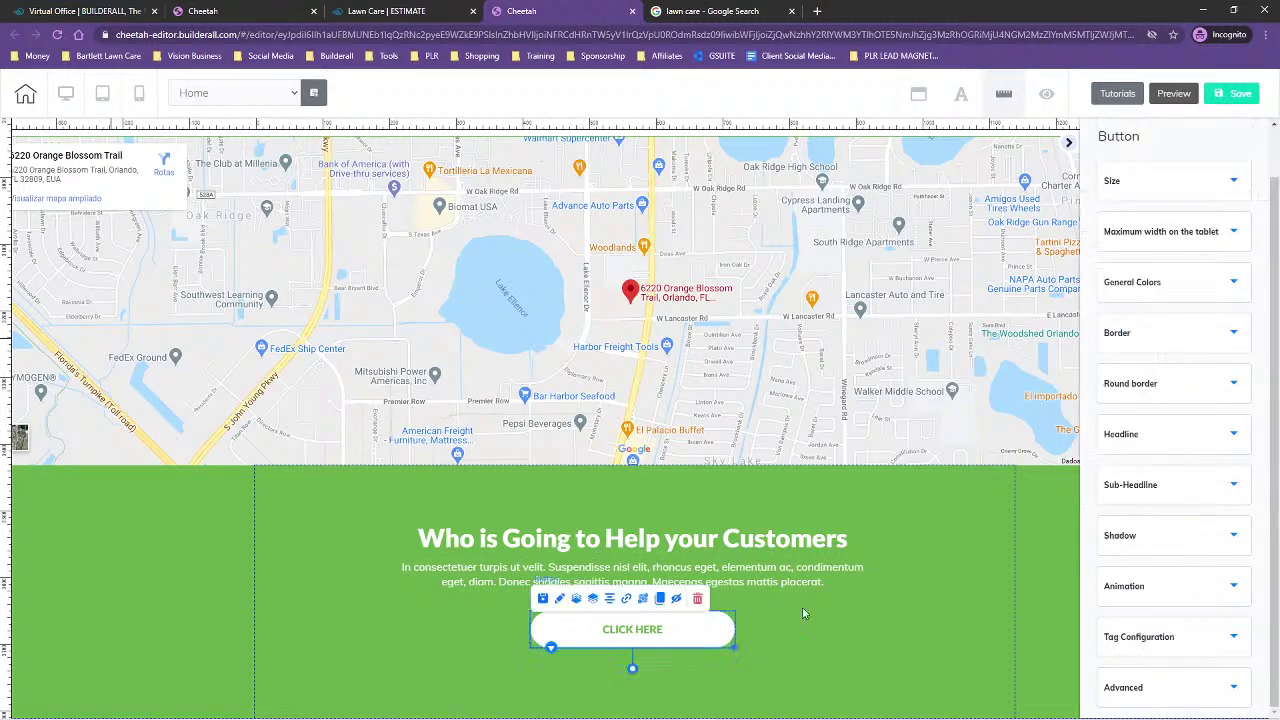
pyautogui.click(1143, 431)
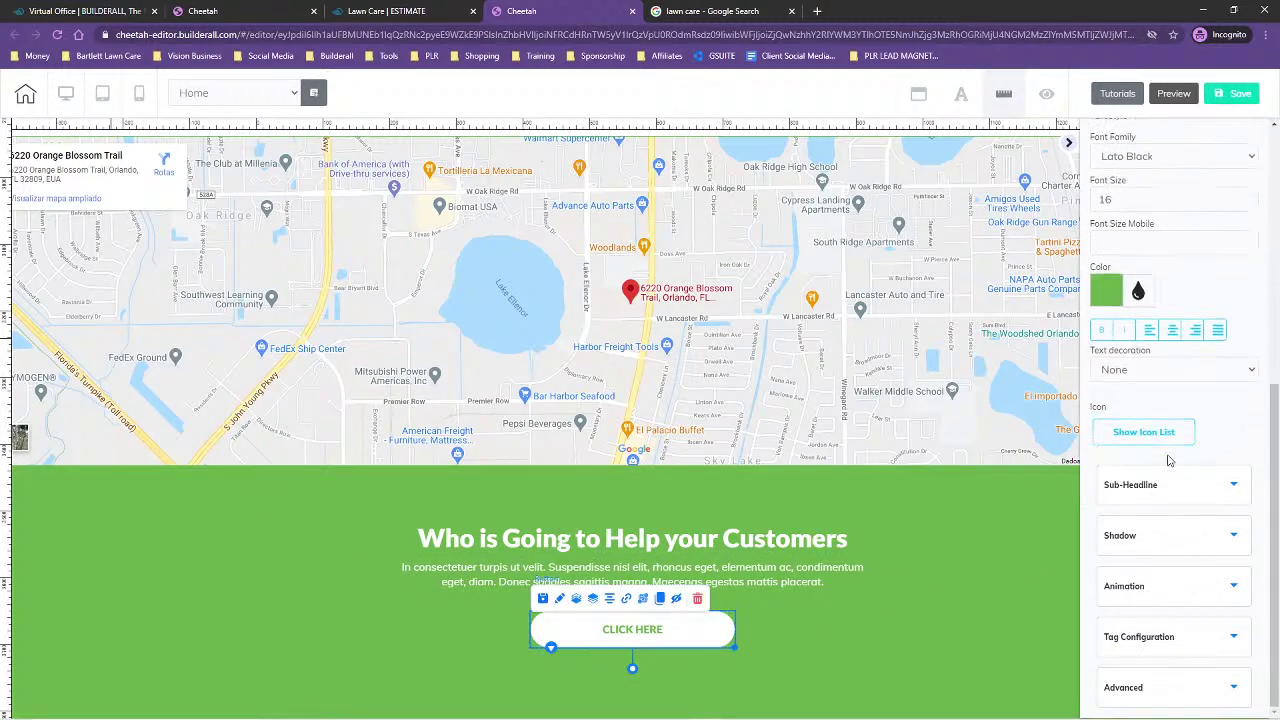
pyautogui.scroll(2, 1165, 200)
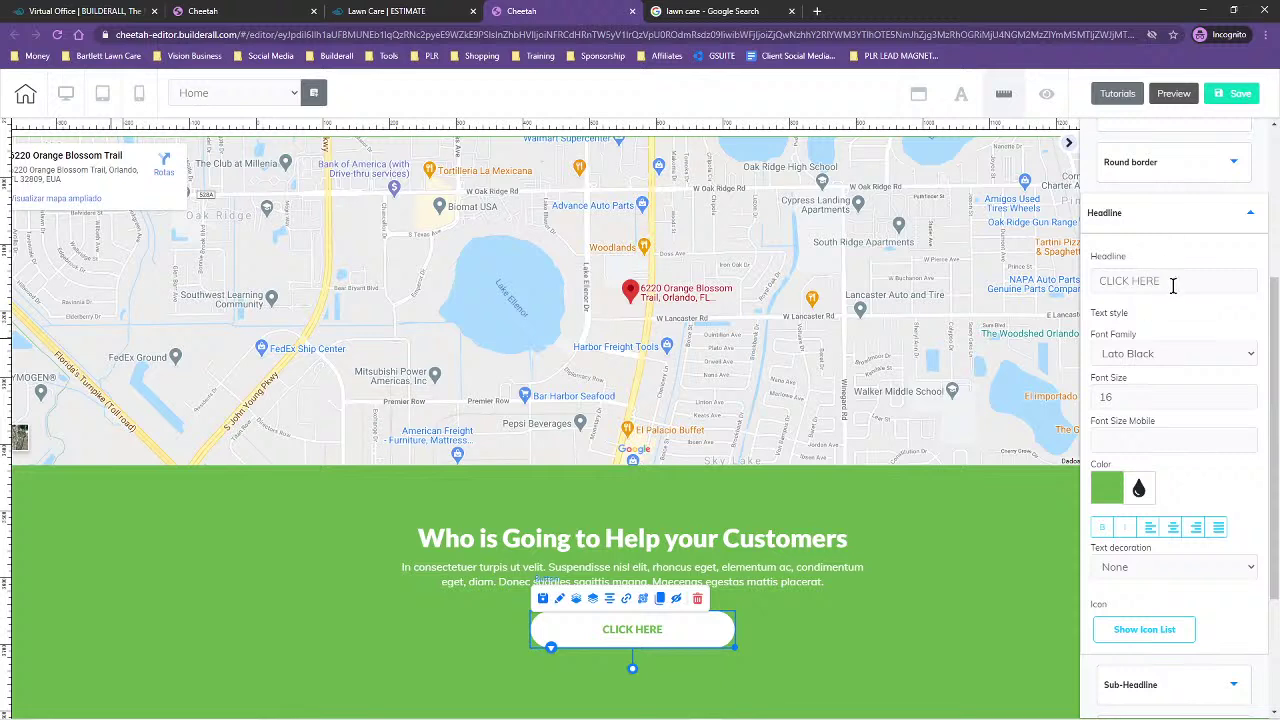
pyautogui.moveTo(1173, 287); pyautogui.dragTo(1087, 287)
pyautogui.write('REQUEST AN ')
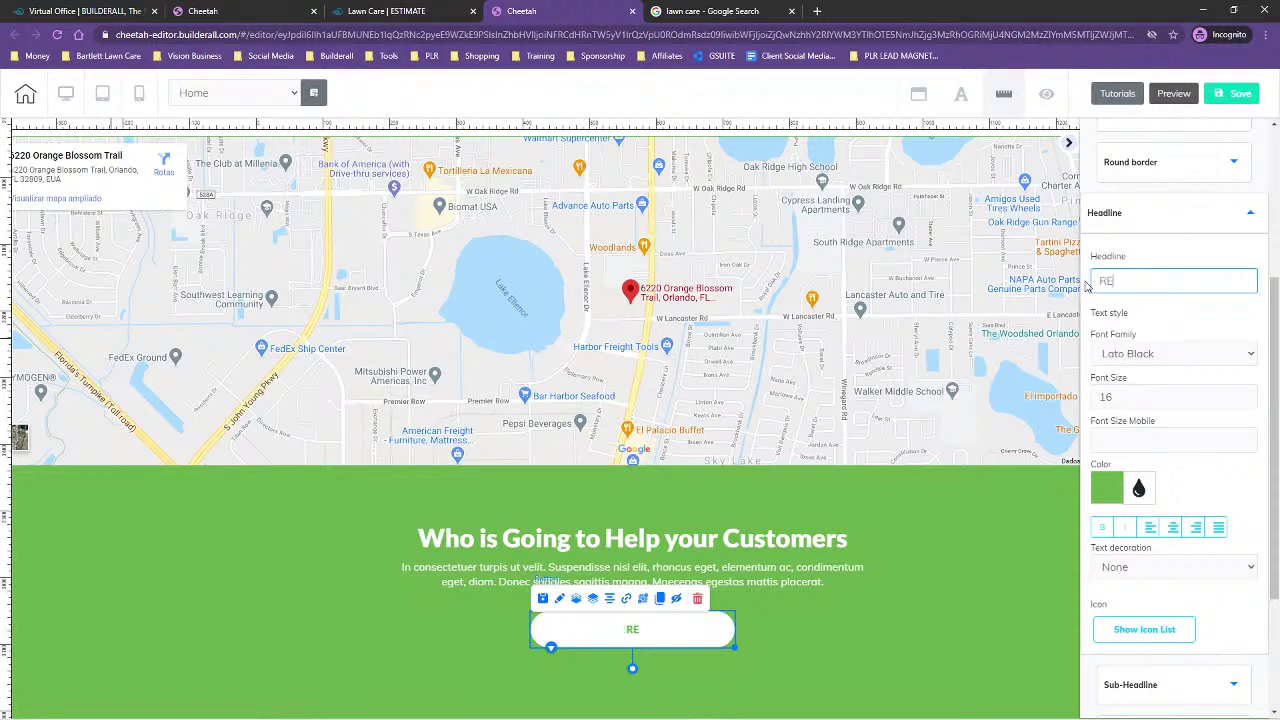
pyautogui.write('ESTIMATYE')
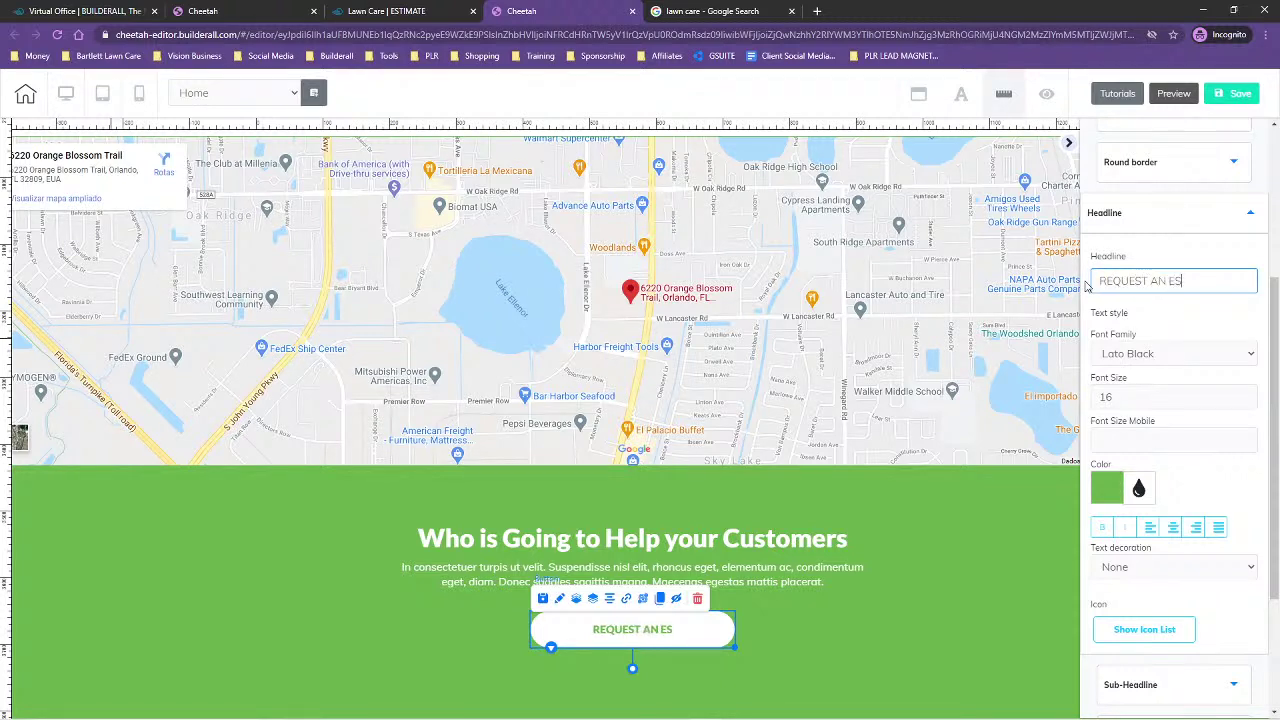
pyautogui.press('BackSpace')
pyautogui.press('BackSpace')
pyautogui.write('E')
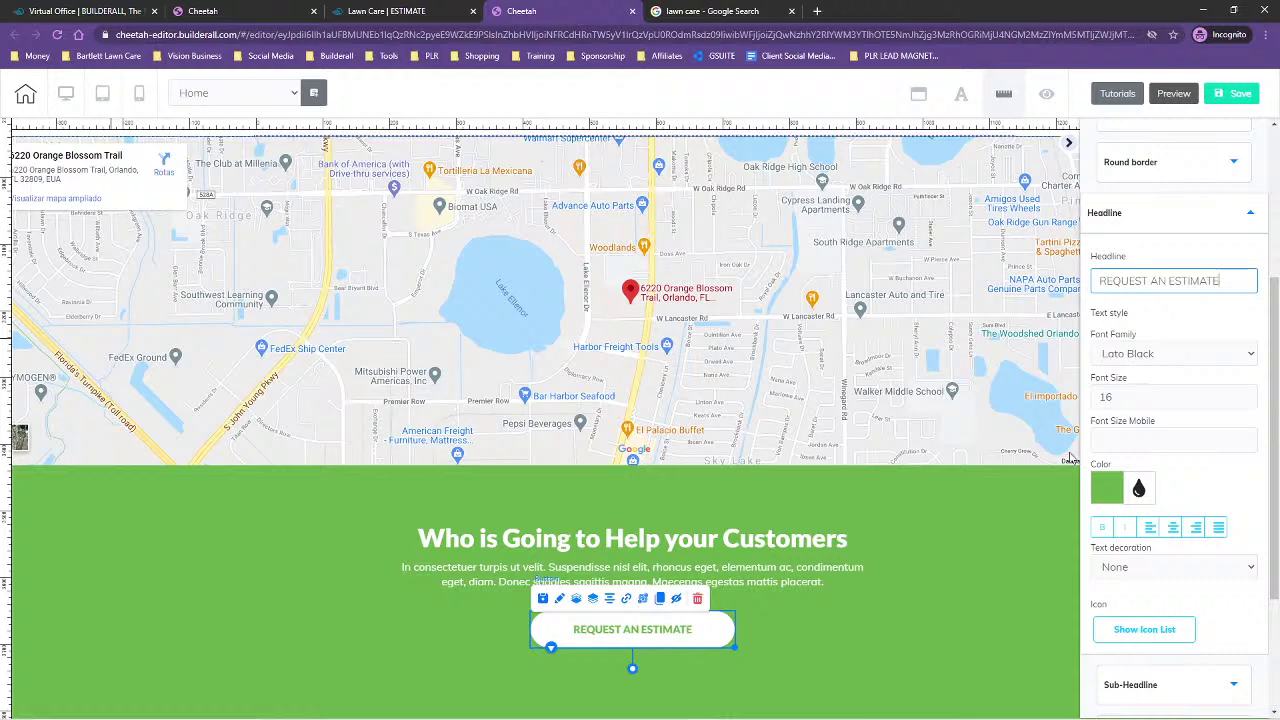
# - Link the REQUEST AN ESTIMATE button to the site's ESTIMATE page
pyautogui.click(626, 599)
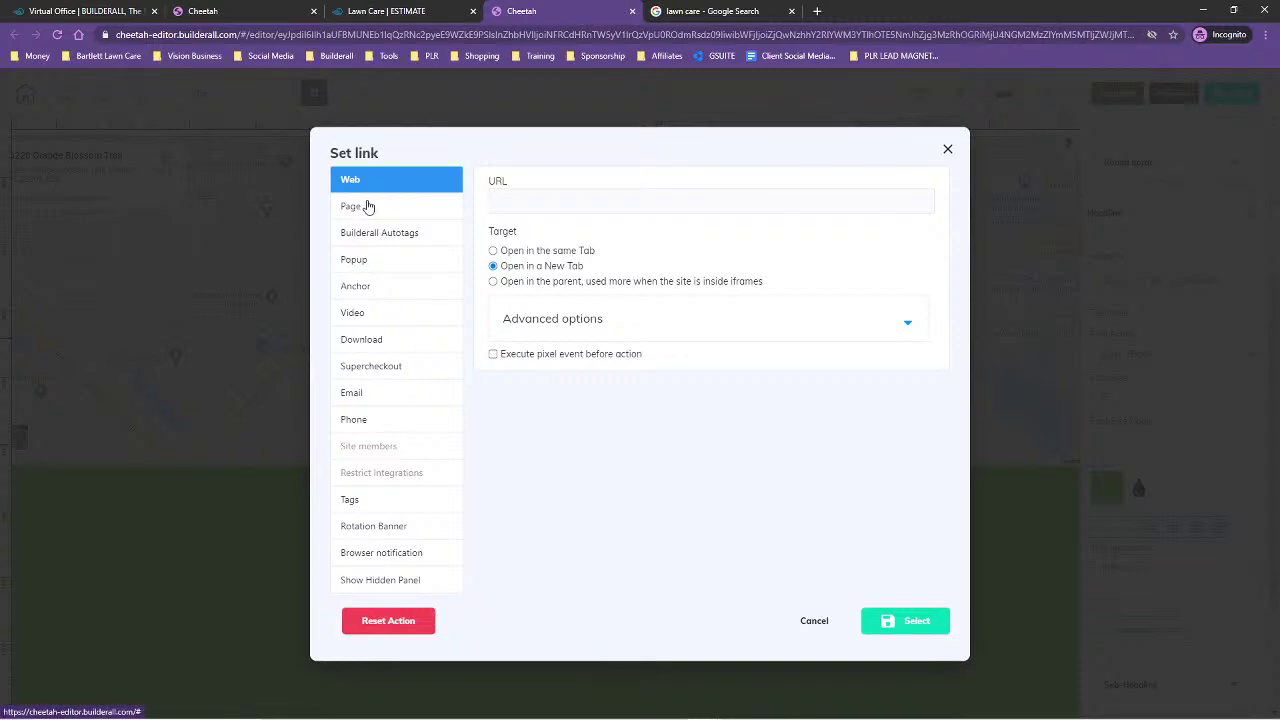
pyautogui.click(366, 206)
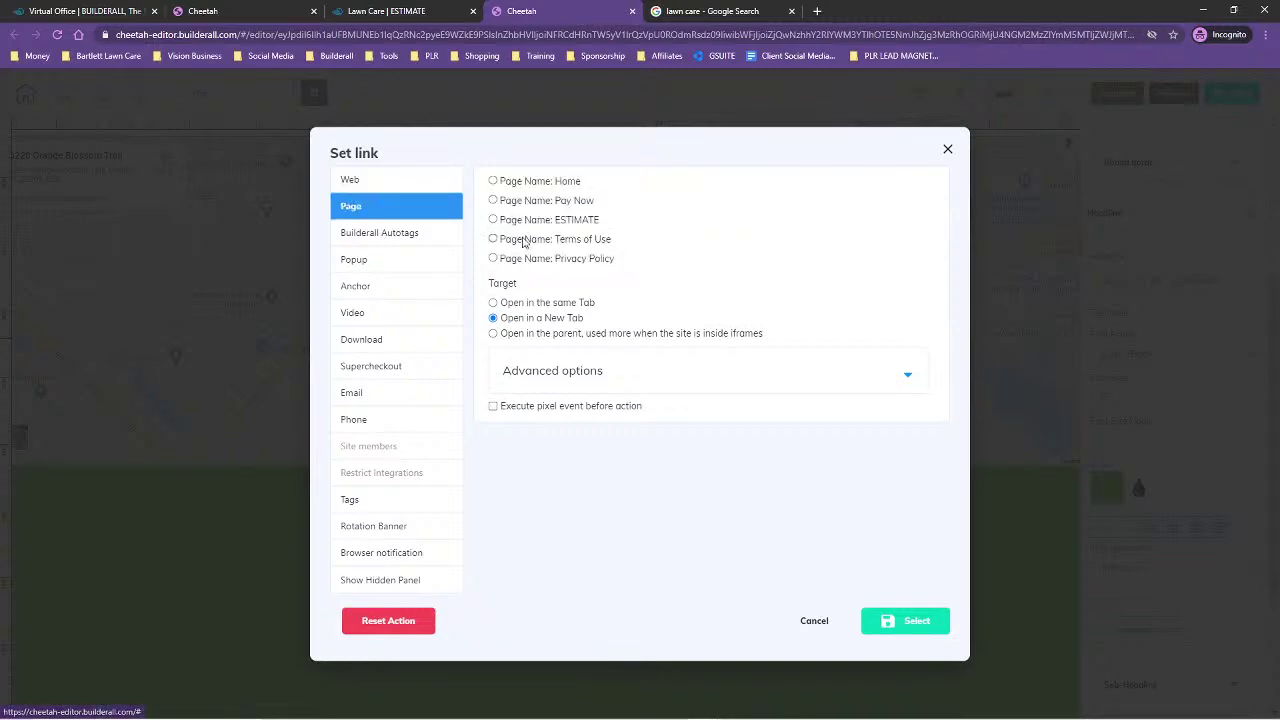
pyautogui.click(900, 624)
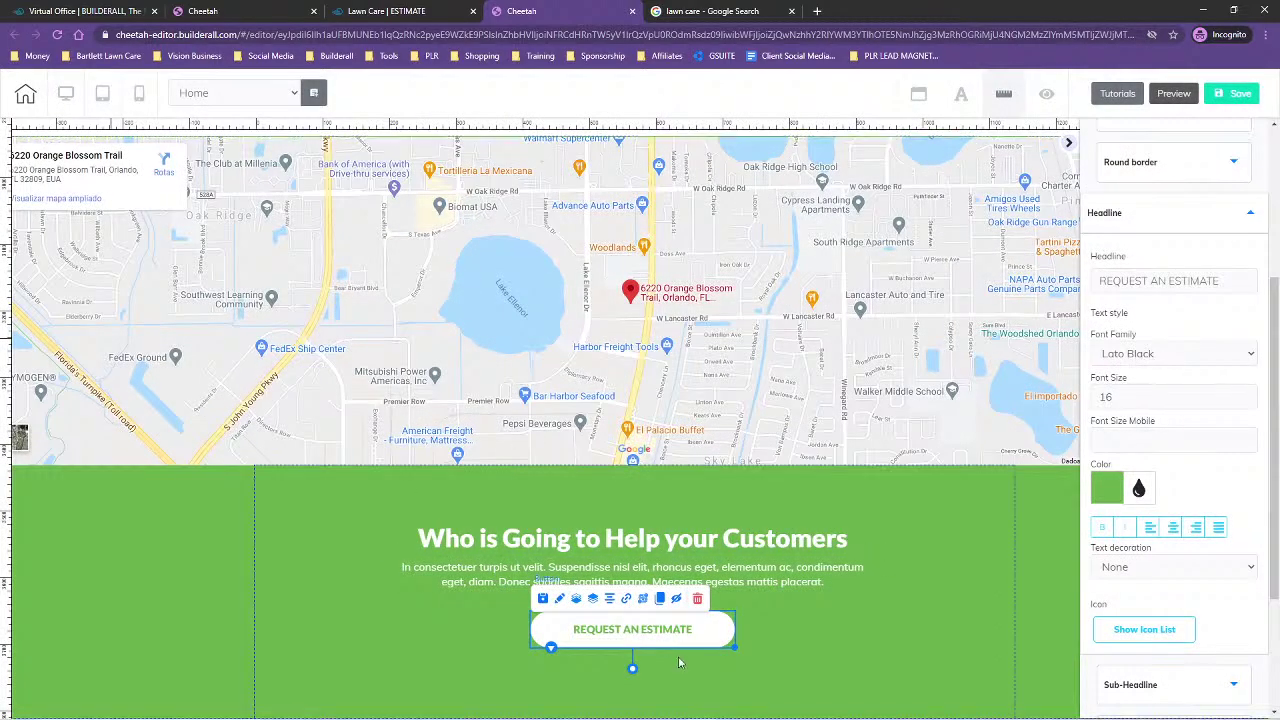
# - Set the link target of the REQUEST AN ESTIMATE button in the green panel to open in the same tab
pyautogui.click(640, 588)
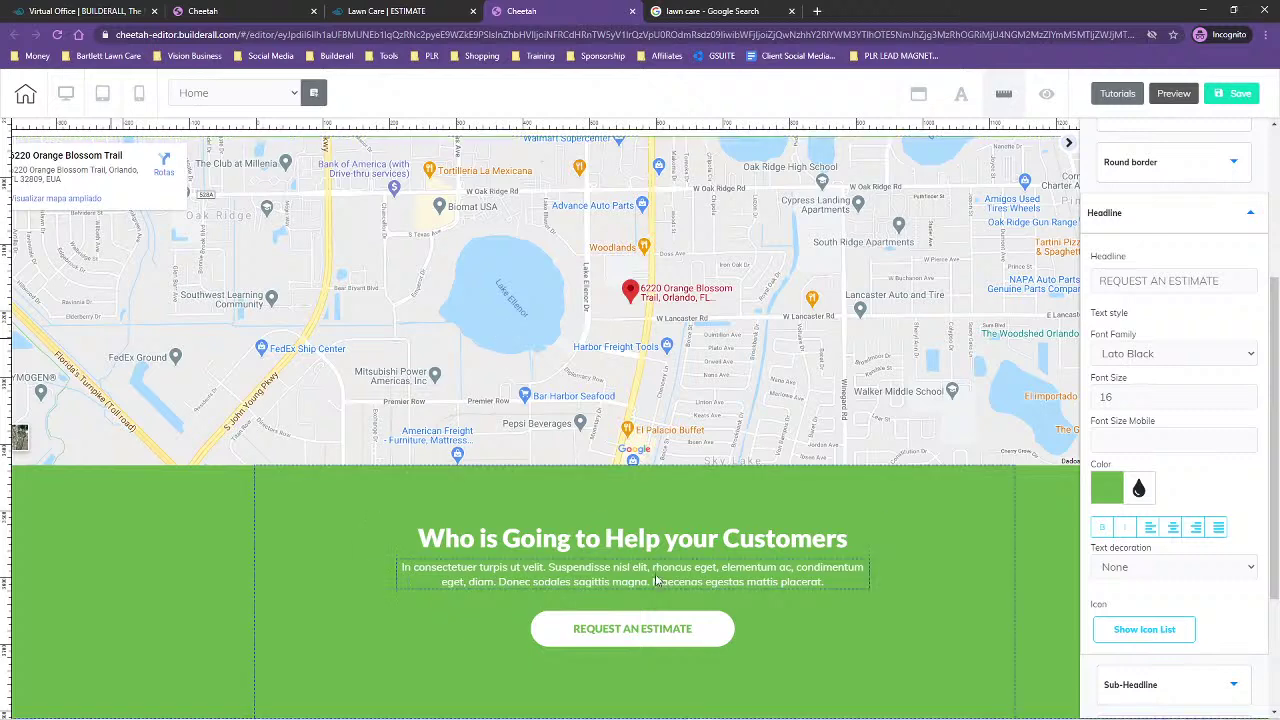
pyautogui.click(659, 642)
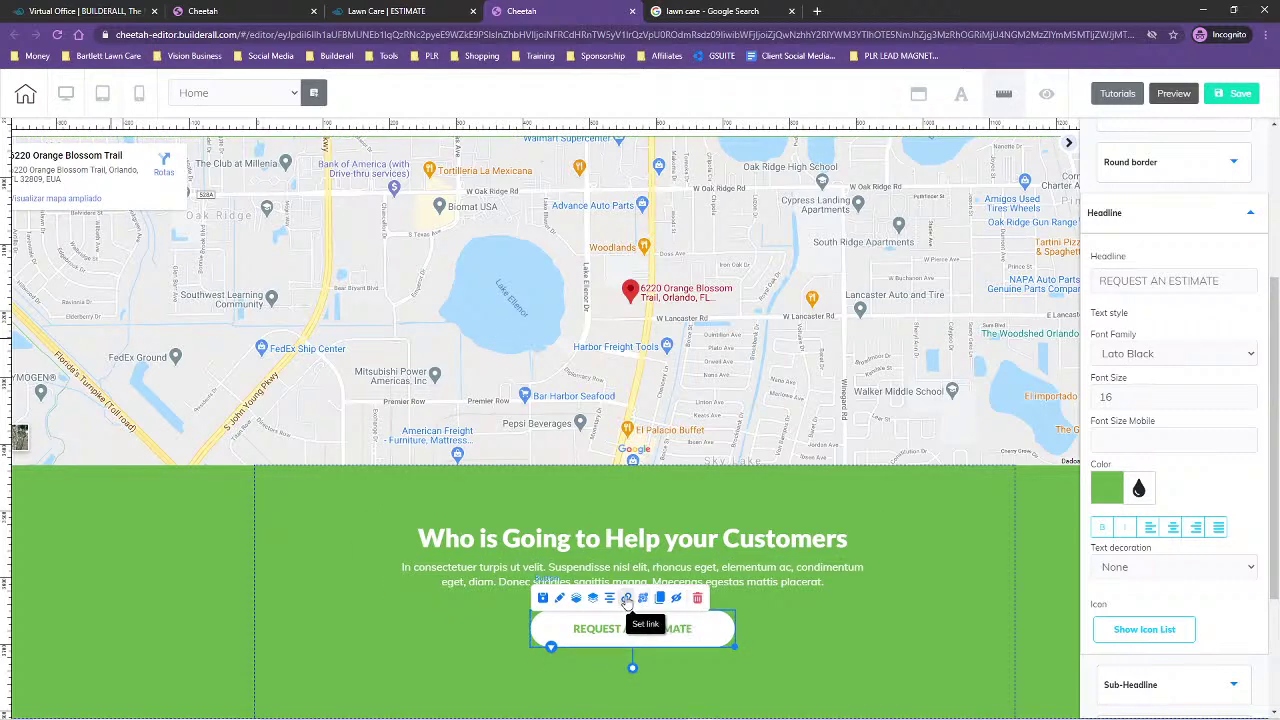
pyautogui.click(627, 598)
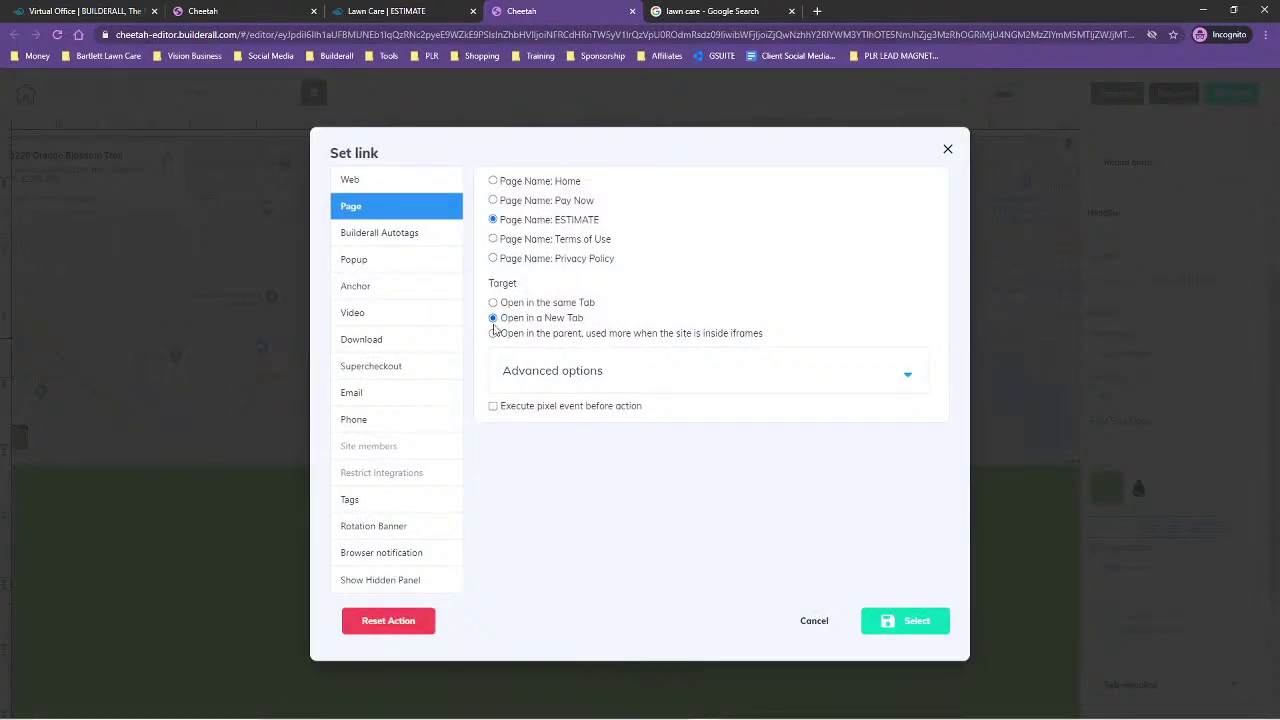
pyautogui.click(493, 303)
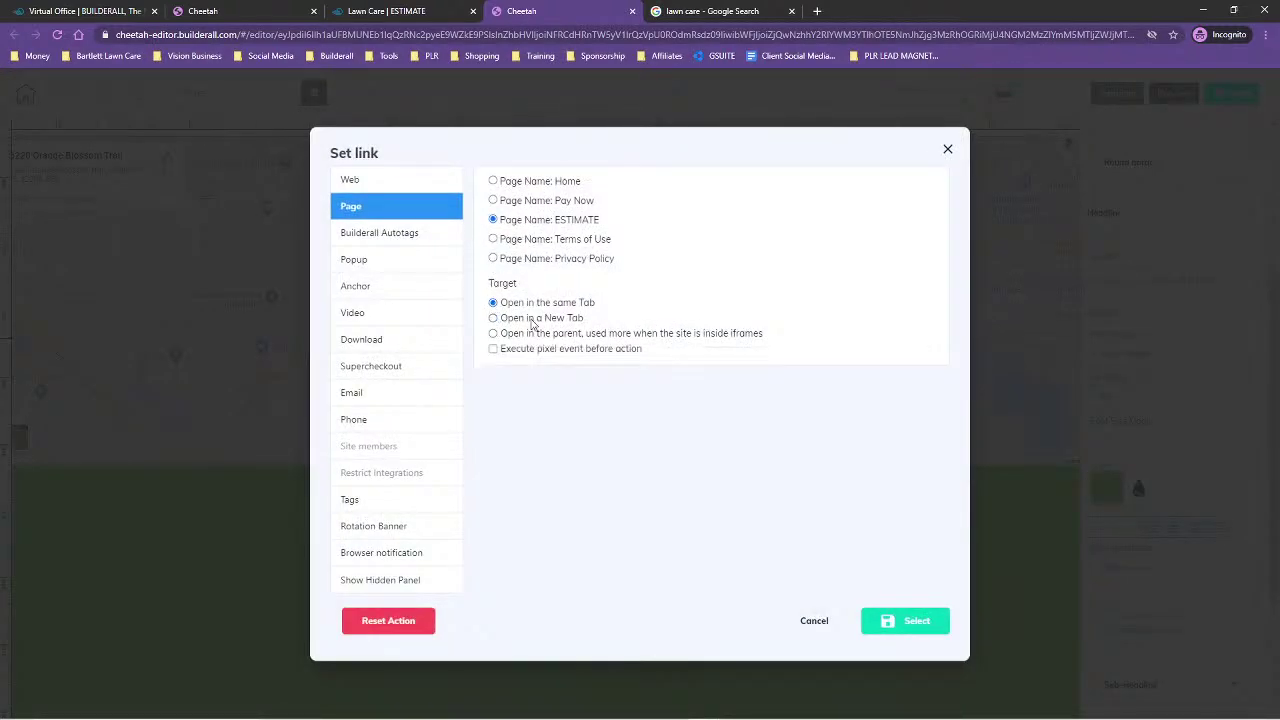
pyautogui.click(884, 628)
# - Save the home page, publish the site and dismiss the publishing confirmation
pyautogui.click(1237, 95)
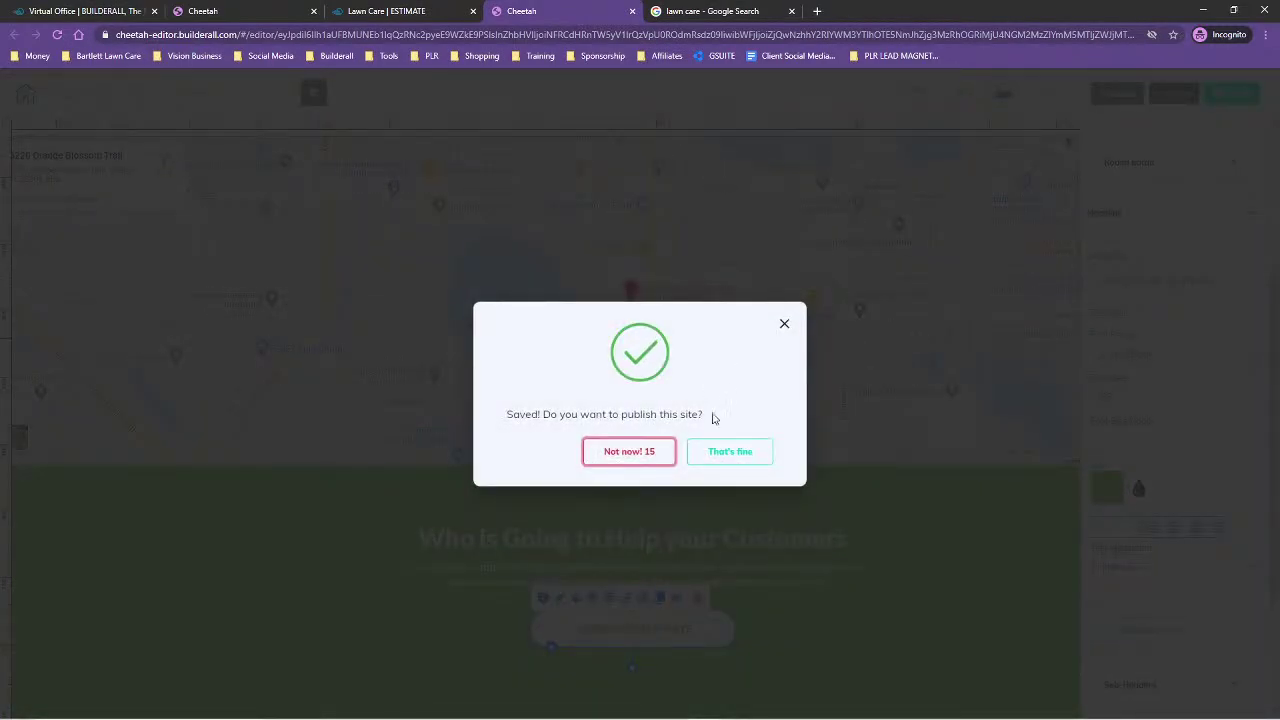
pyautogui.click(733, 458)
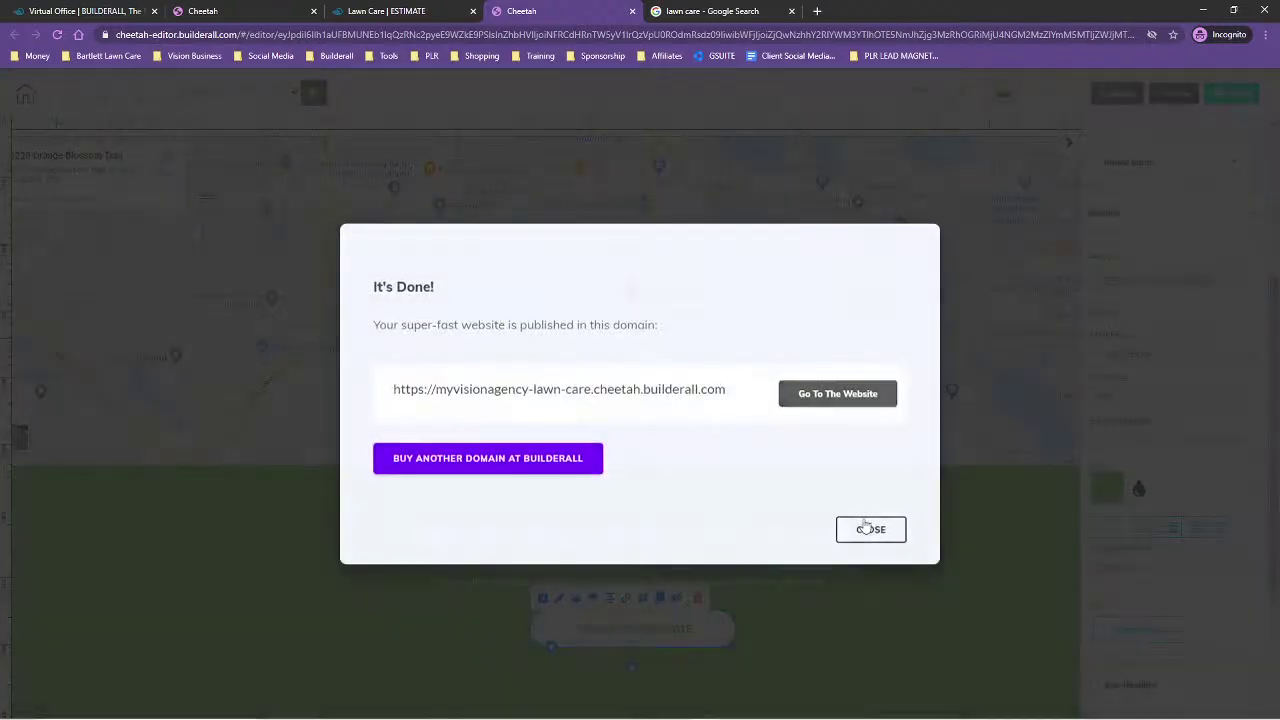
pyautogui.click(866, 527)
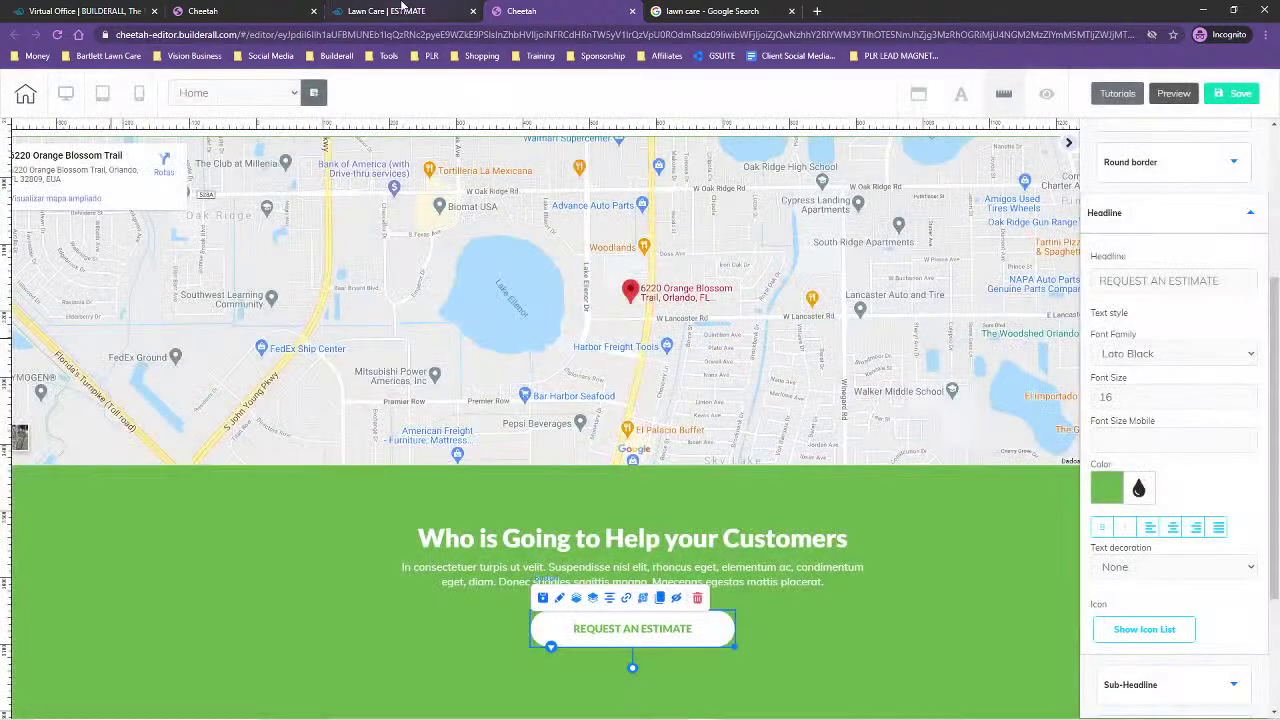
# - Close the page editor, published estimate page and lawn care search, and republish the Lawn Care site from its page overview
pyautogui.click(633, 11)
pyautogui.click(705, 110)
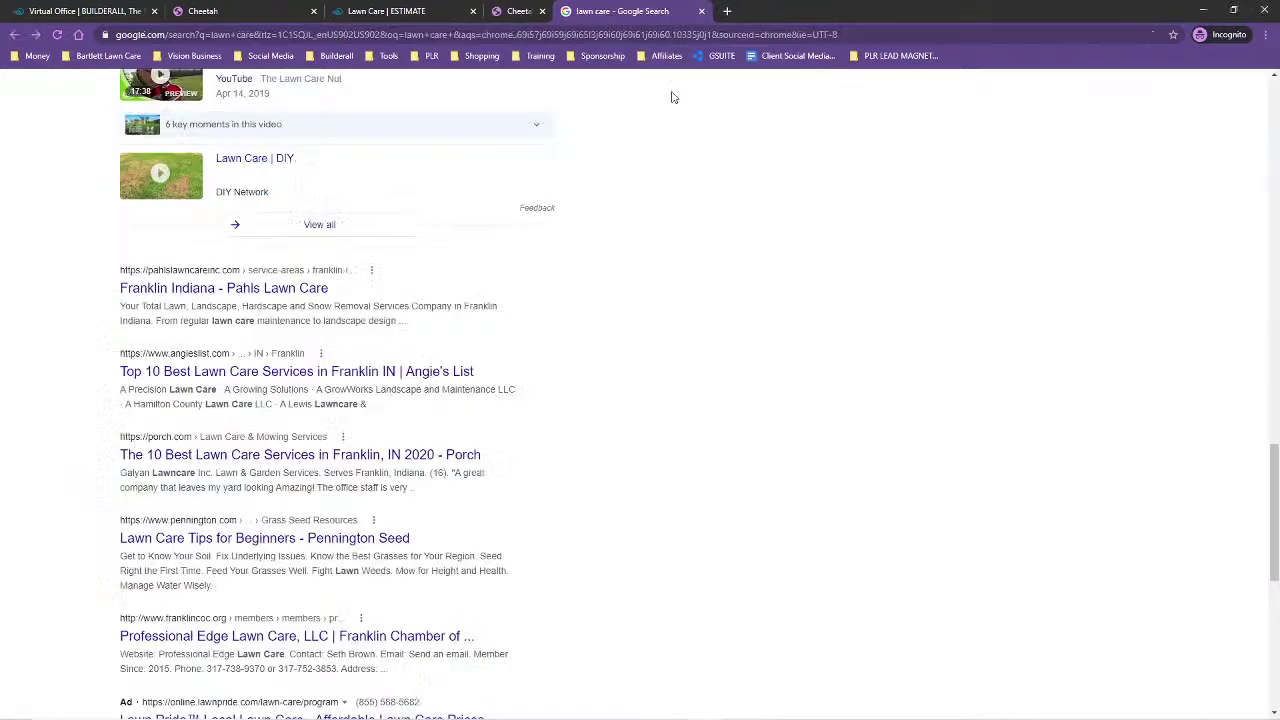
pyautogui.click(388, 11)
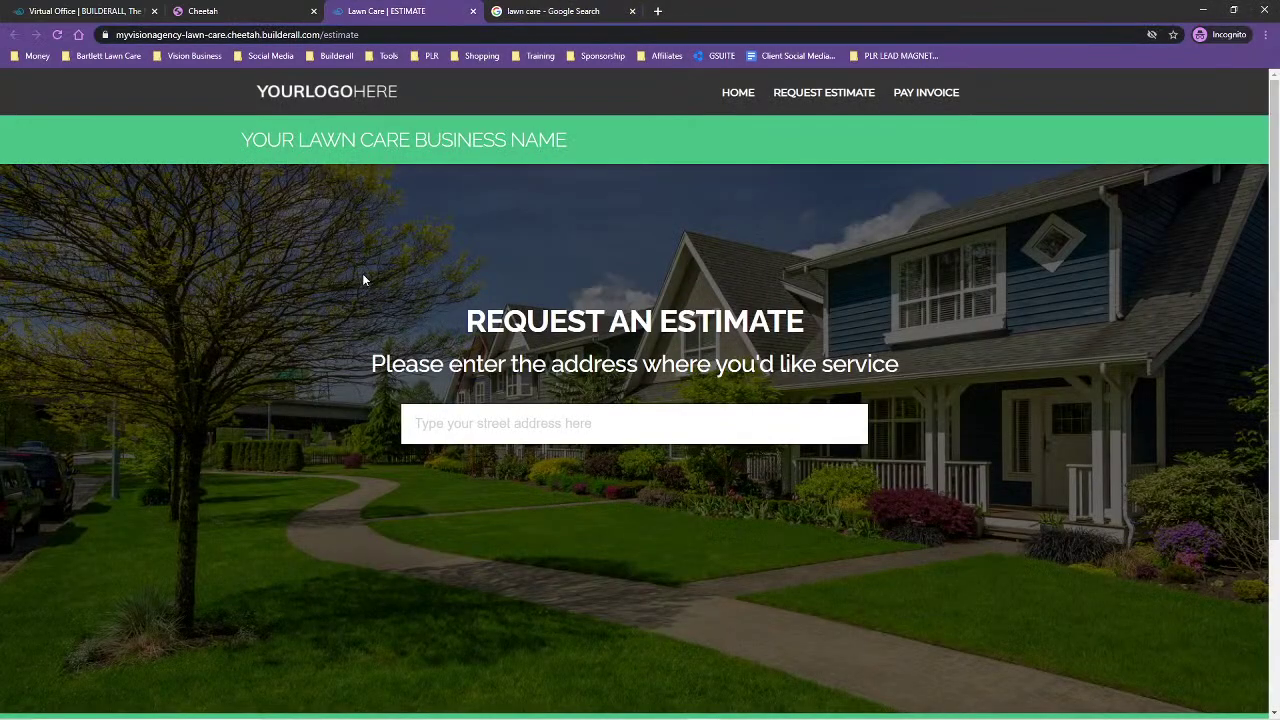
pyautogui.click(254, 6)
pyautogui.click(473, 11)
pyautogui.click(473, 11)
pyautogui.click(1160, 88)
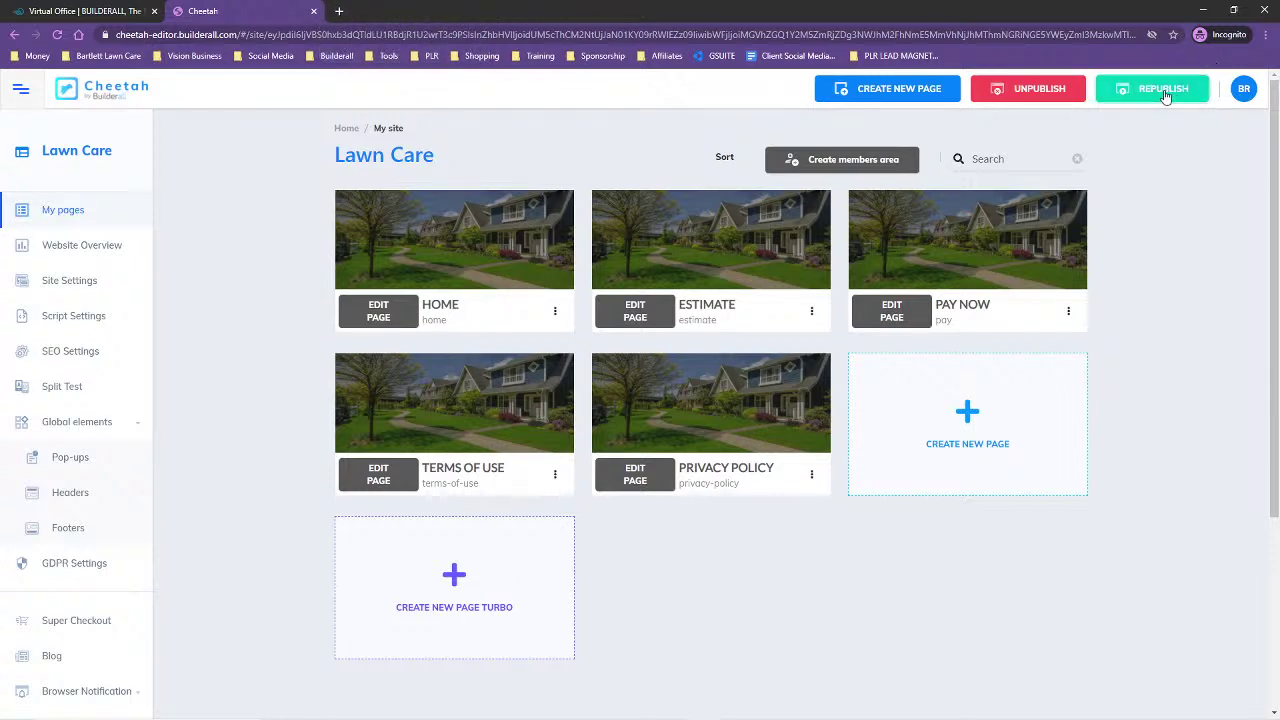
# - Open the published HOME page from the site's page list, reload it and examine its sections from the hero to the footer
pyautogui.click(559, 315)
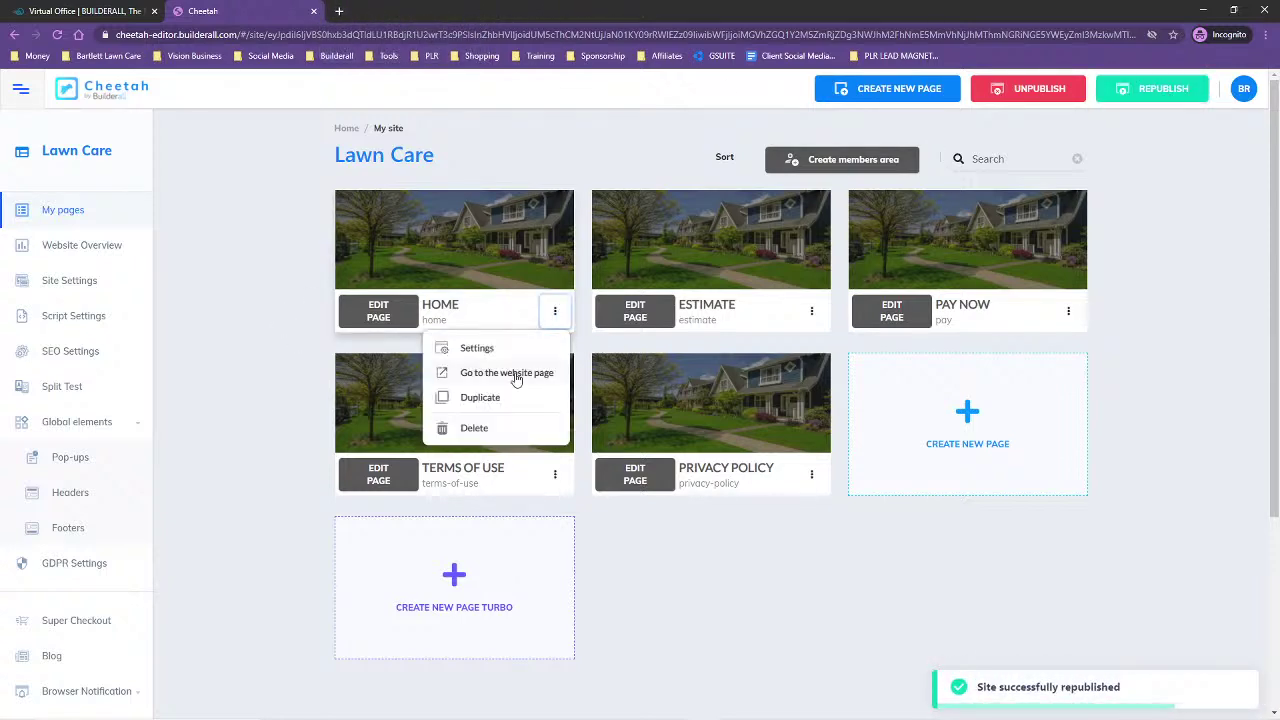
pyautogui.click(531, 371)
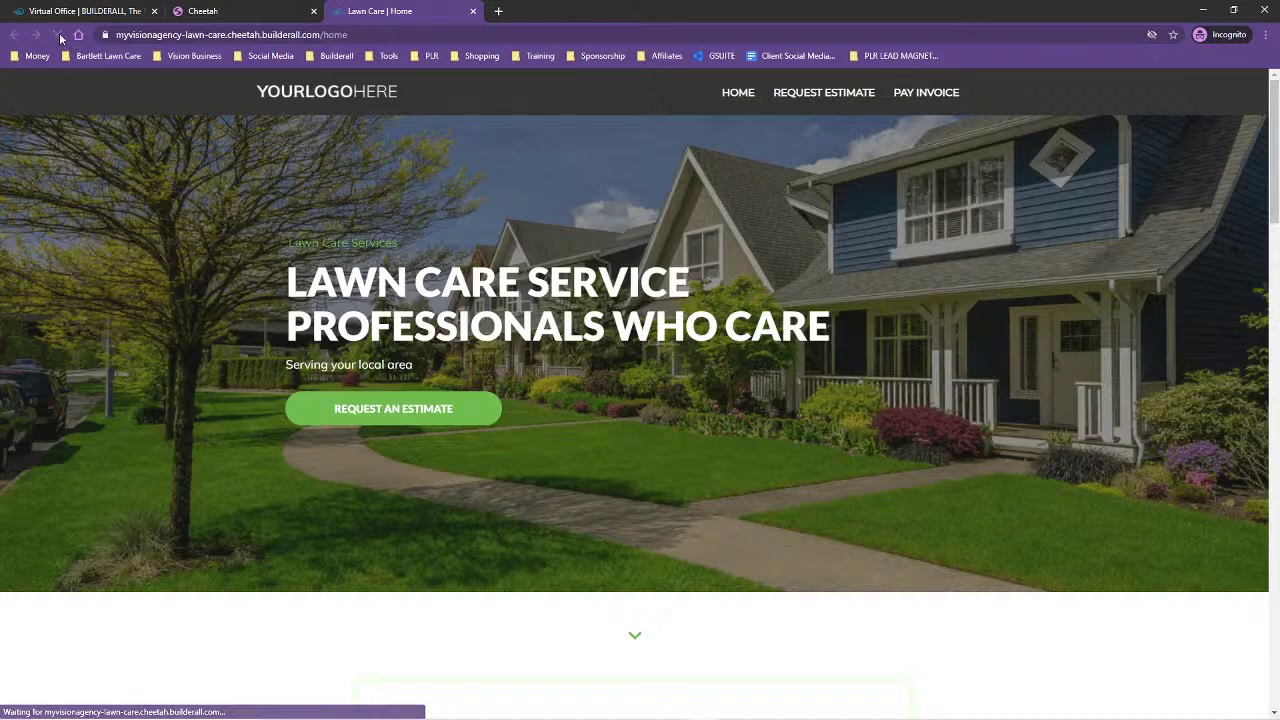
pyautogui.click(57, 34)
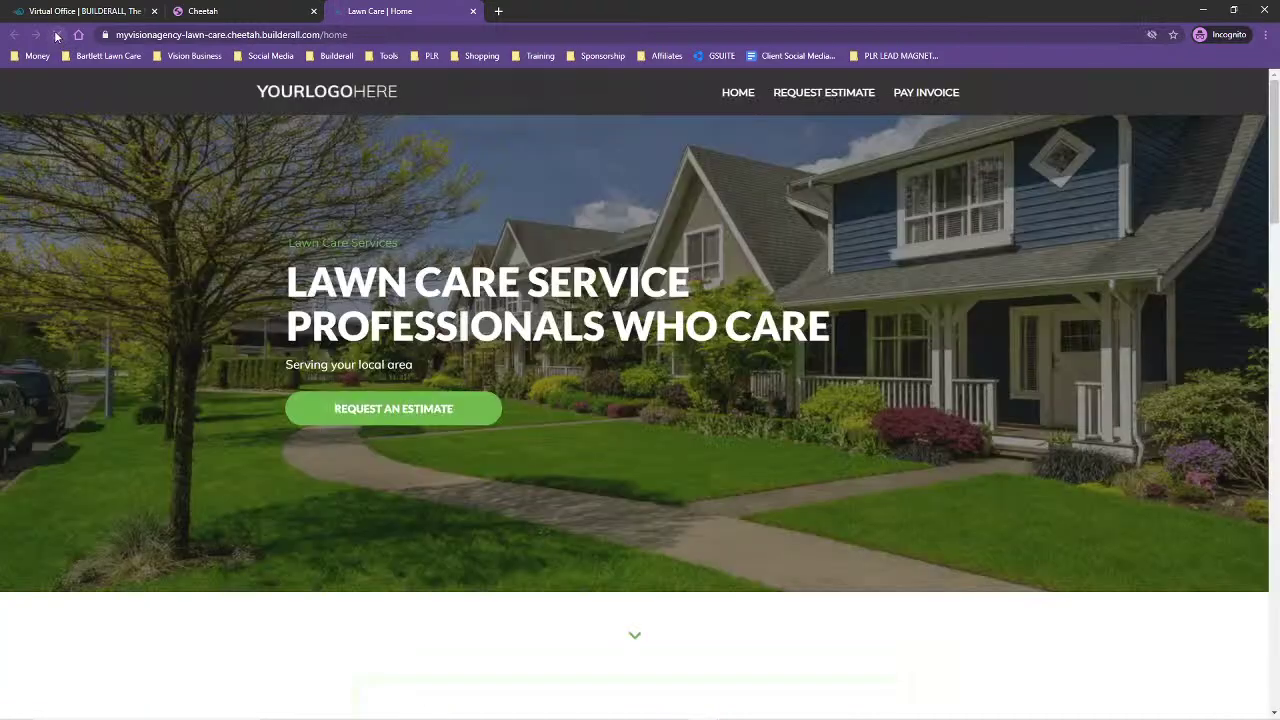
pyautogui.click(57, 34)
pyautogui.scroll(-2, 916, 318)
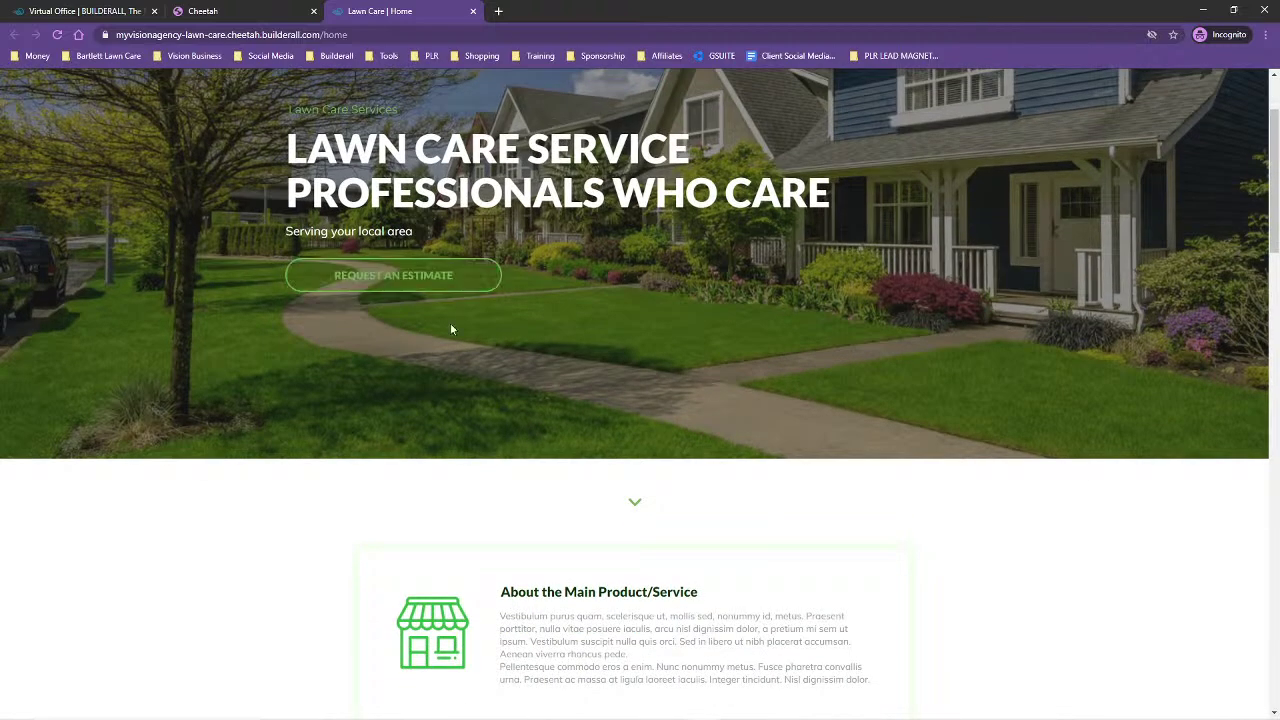
pyautogui.scroll(2, 489, 240)
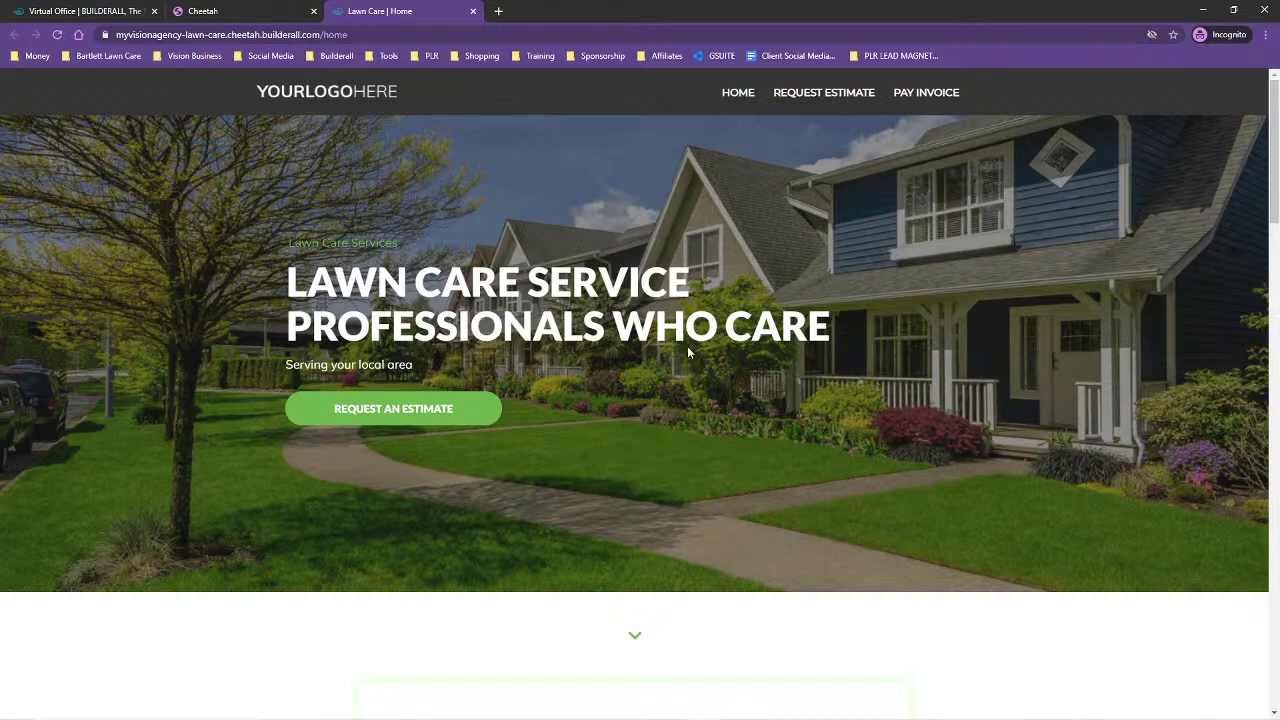
pyautogui.scroll(-5, 1103, 500)
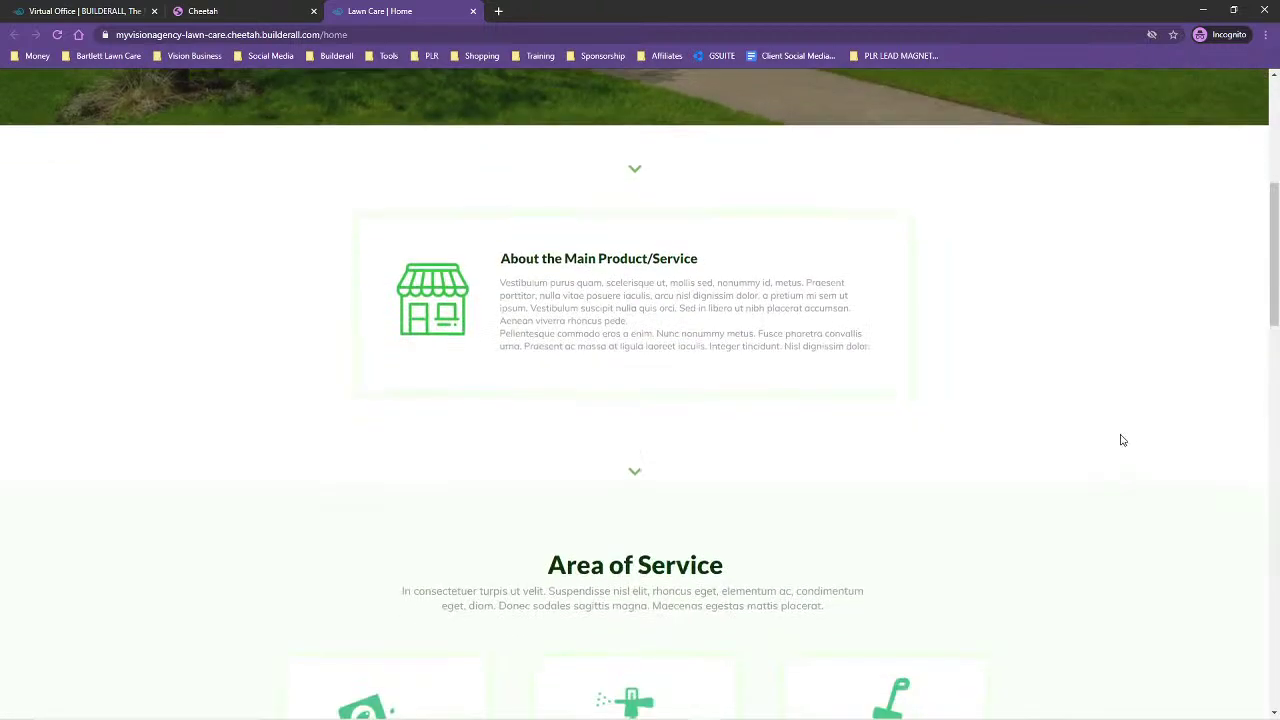
pyautogui.scroll(-3, 1093, 453)
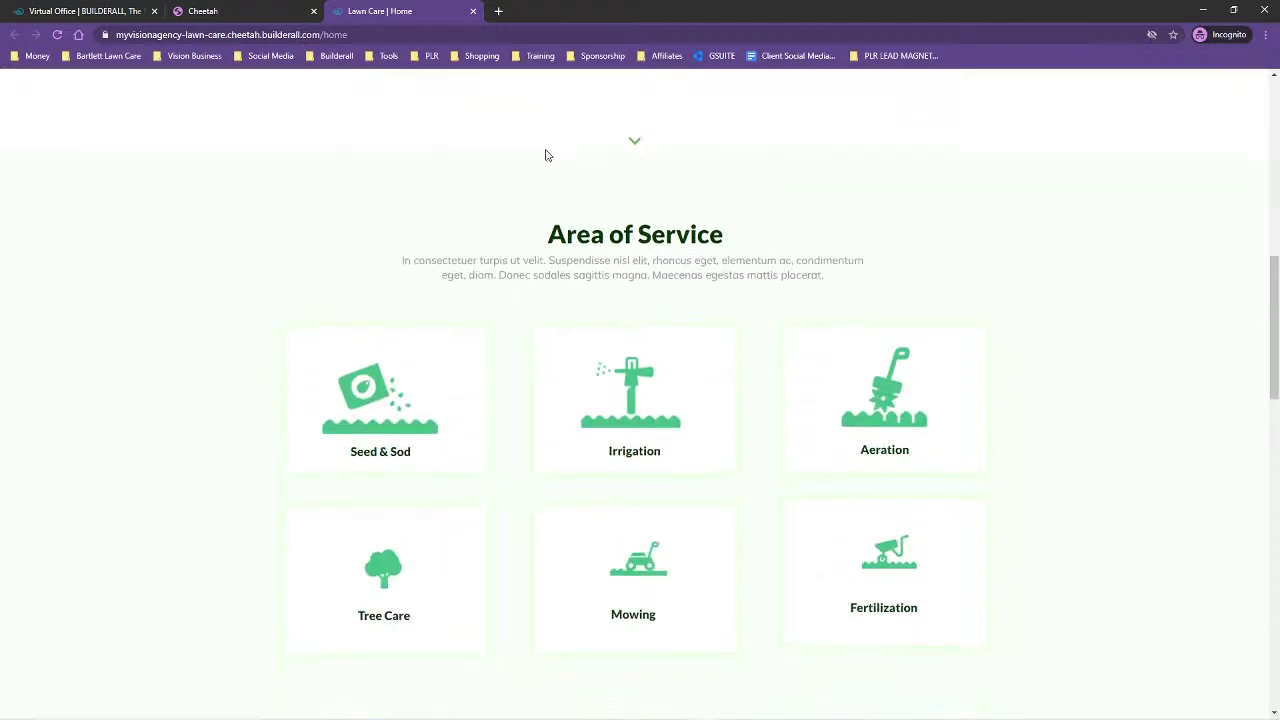
pyautogui.scroll(-5, 1098, 491)
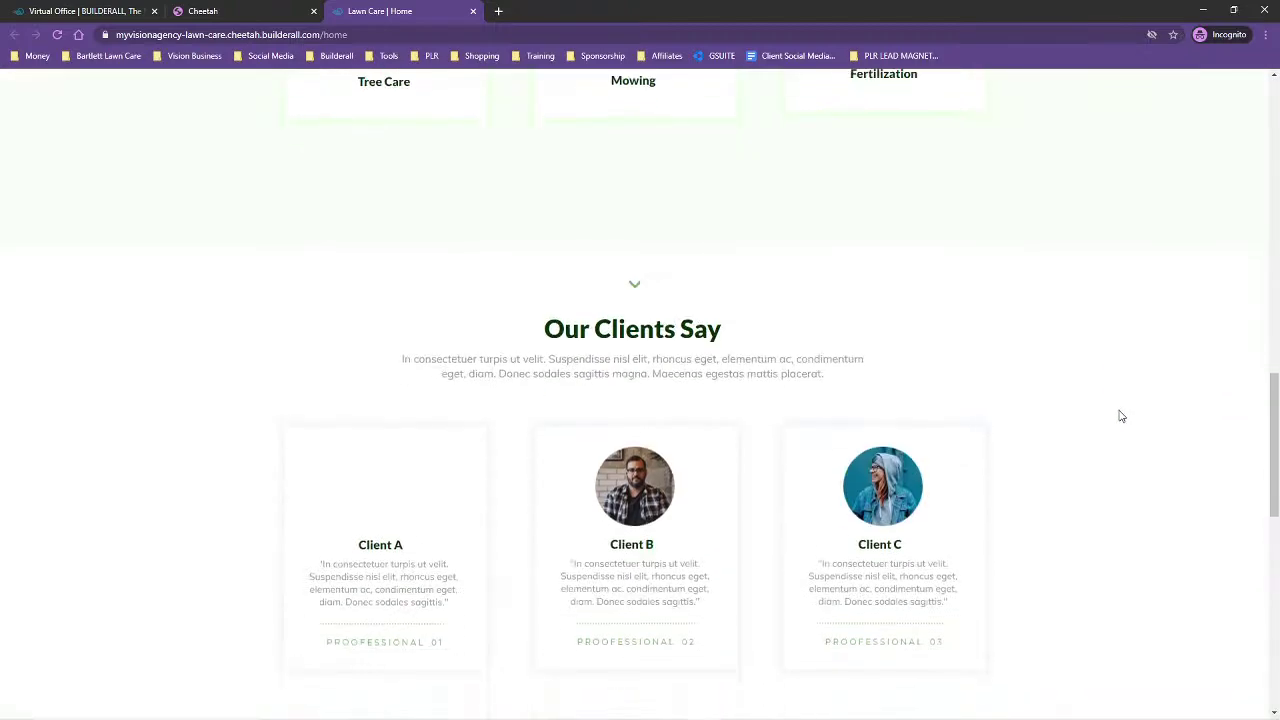
pyautogui.scroll(-5, 966, 434)
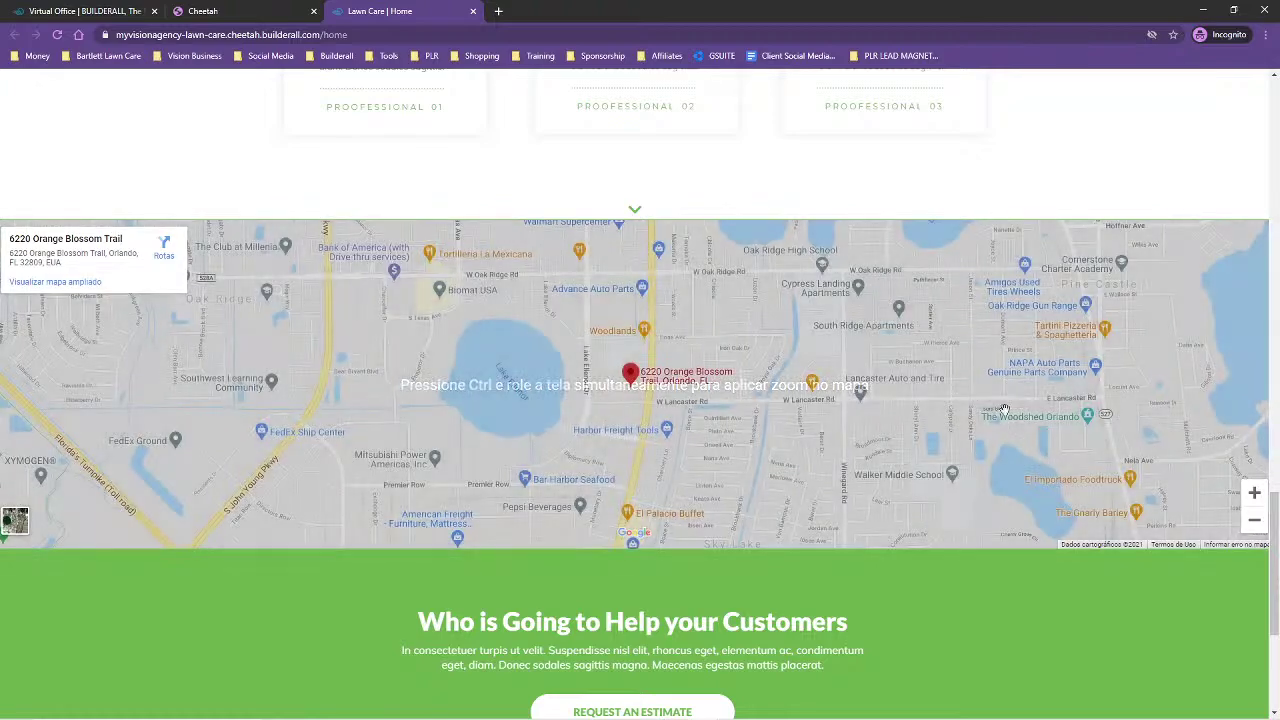
pyautogui.scroll(-3, 619, 440)
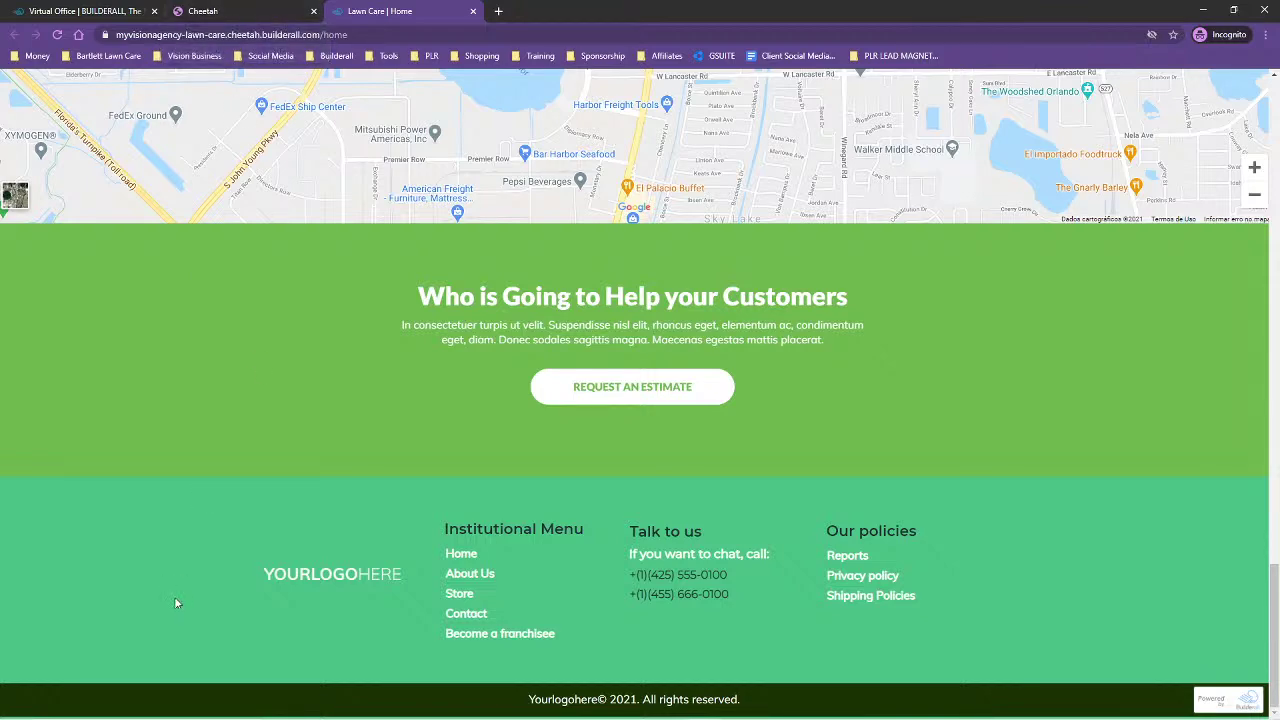
# - Reopen the HOME page for editing and set the "Who is Going to Help your Customers" panel's solid background to the saved teal-green swatch
pyautogui.click(245, 11)
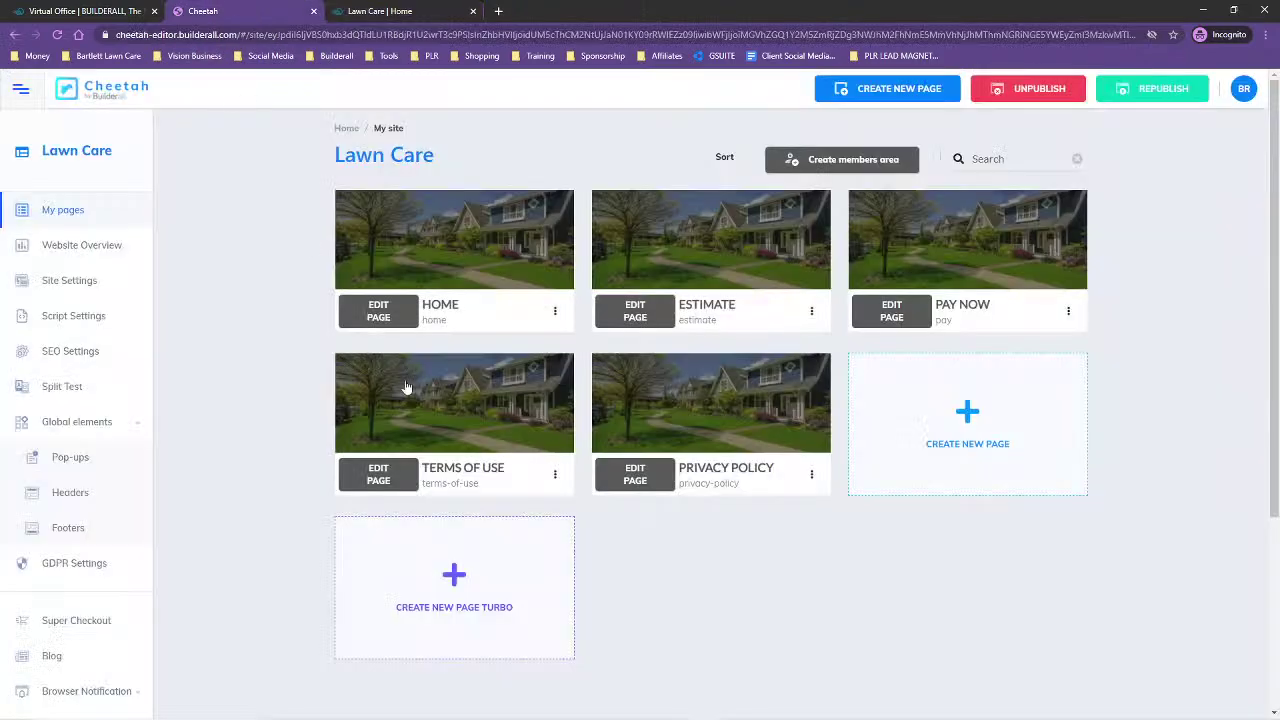
pyautogui.click(378, 316)
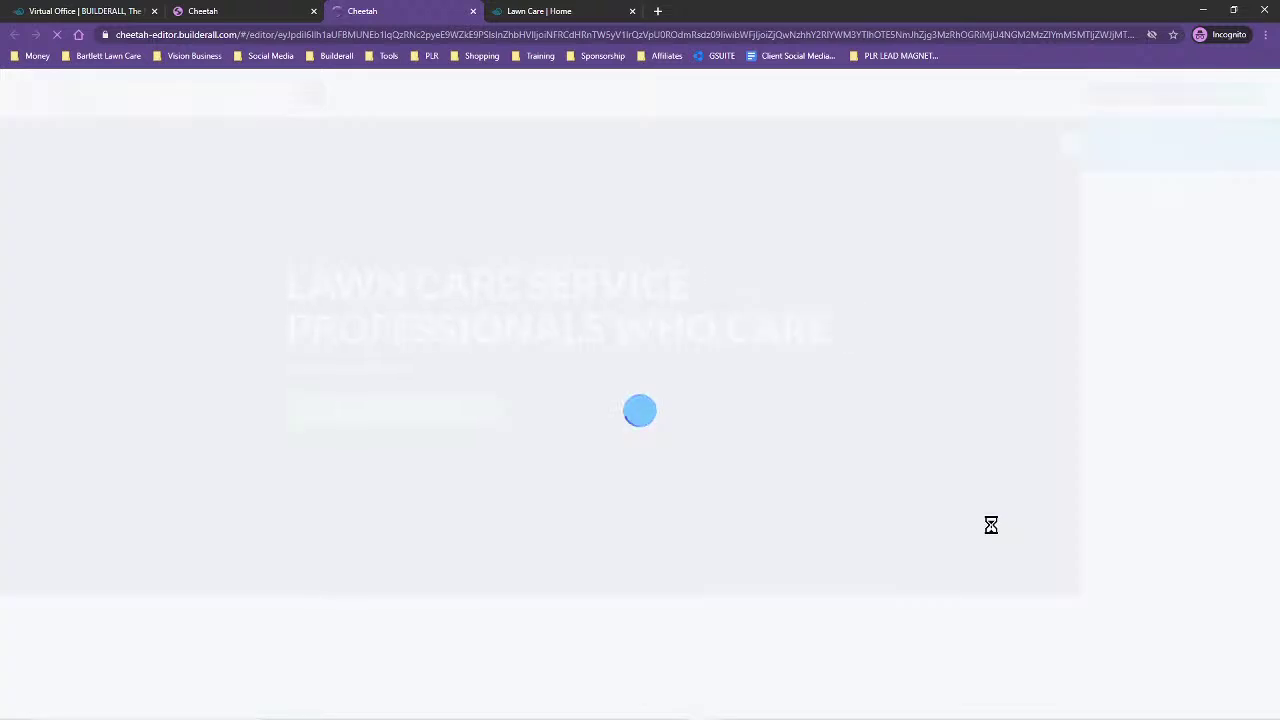
pyautogui.scroll(-15, 997, 559)
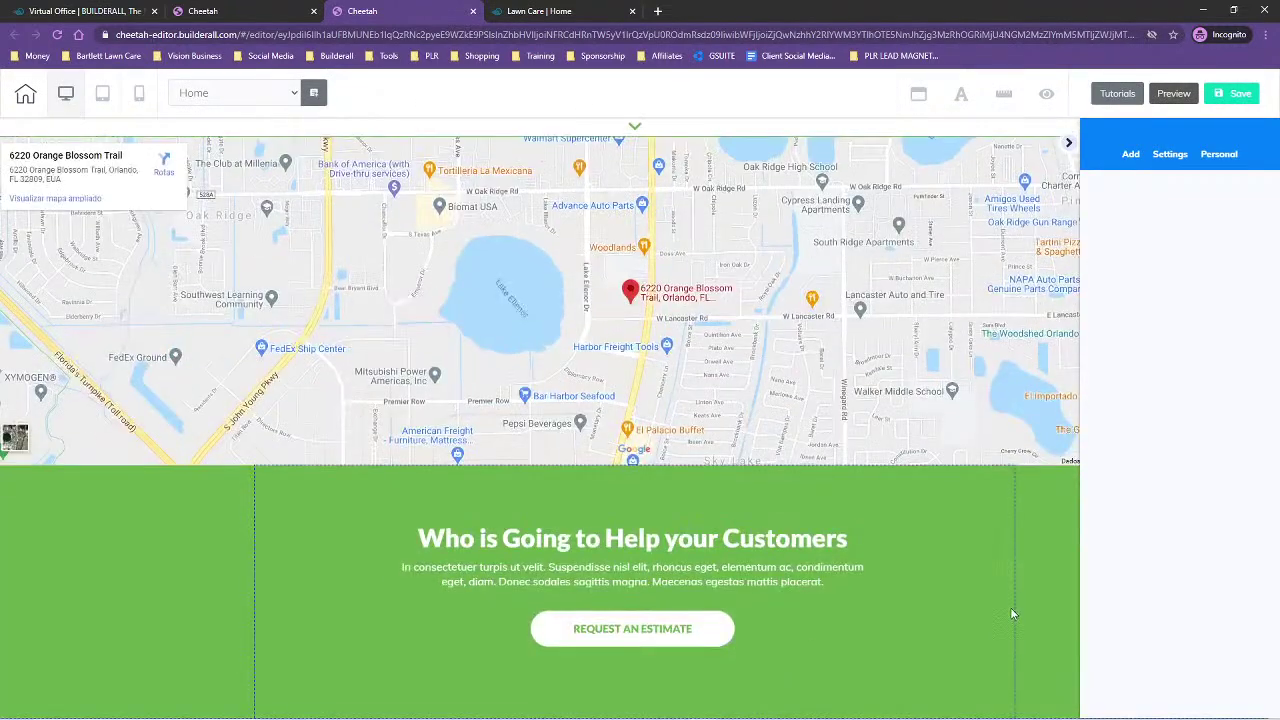
pyautogui.click(981, 551)
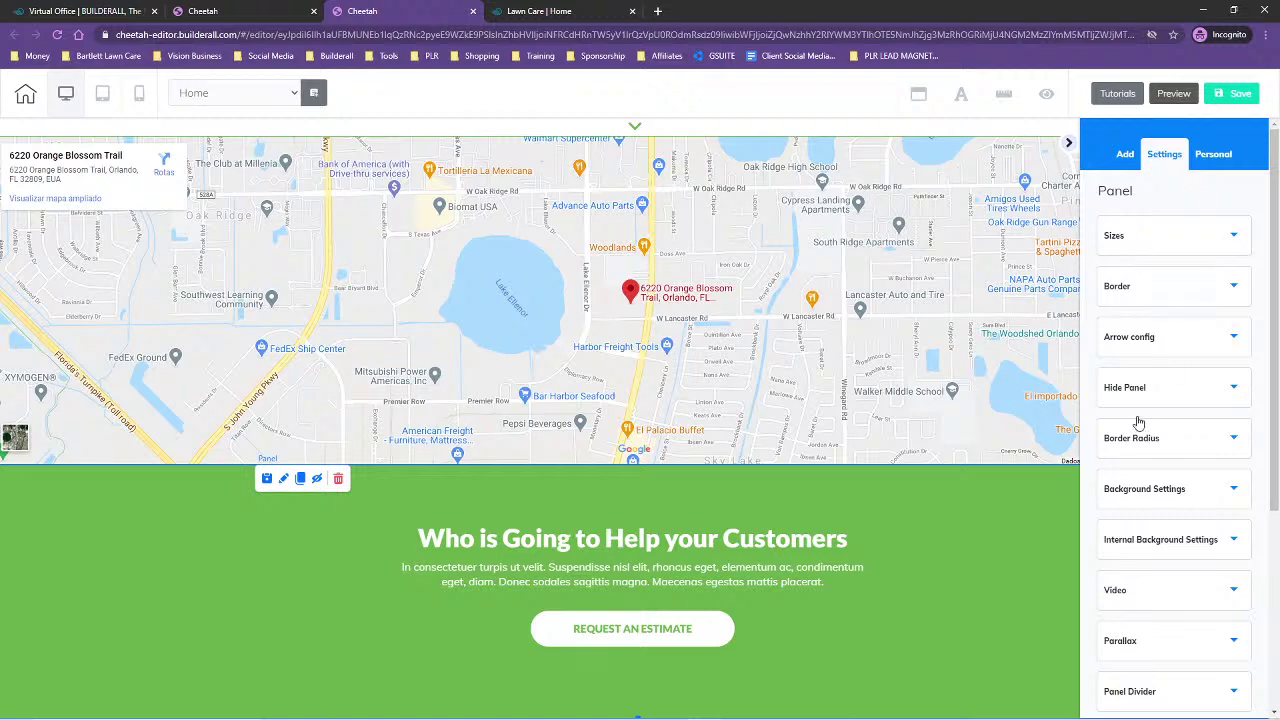
pyautogui.click(1155, 495)
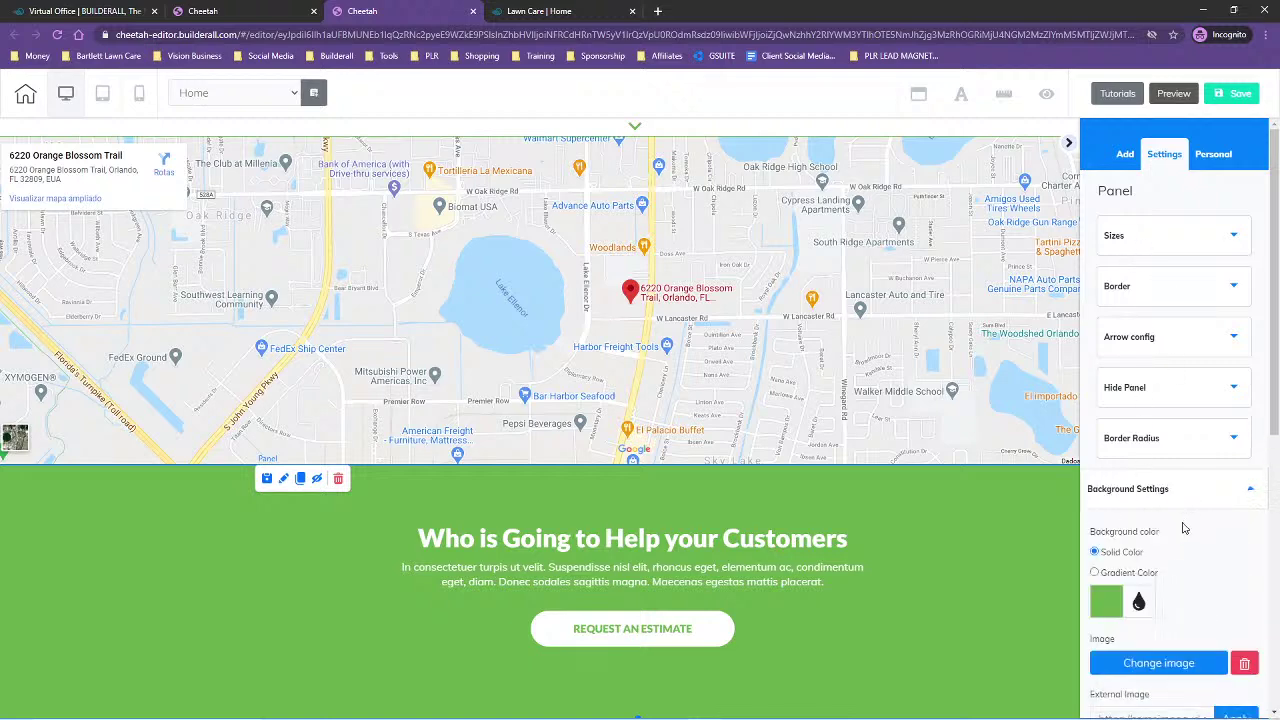
pyautogui.scroll(-4, 1140, 440)
pyautogui.scroll(1, 1118, 383)
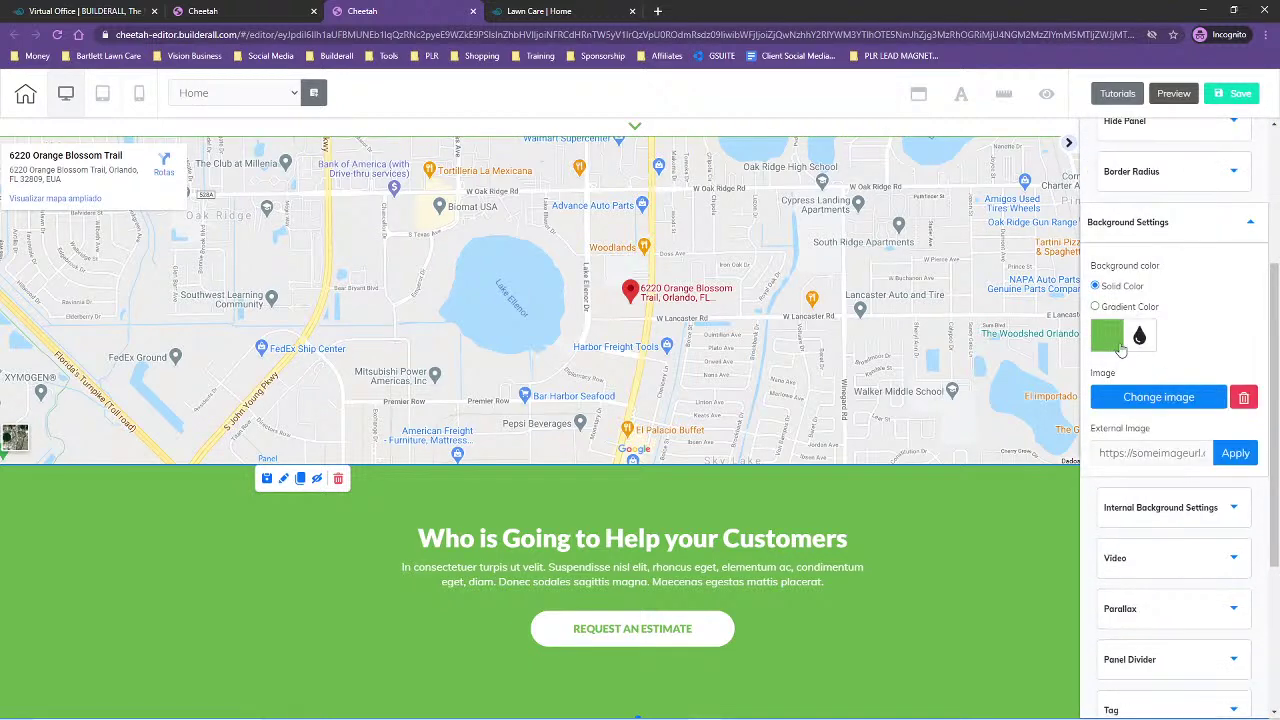
pyautogui.click(1110, 340)
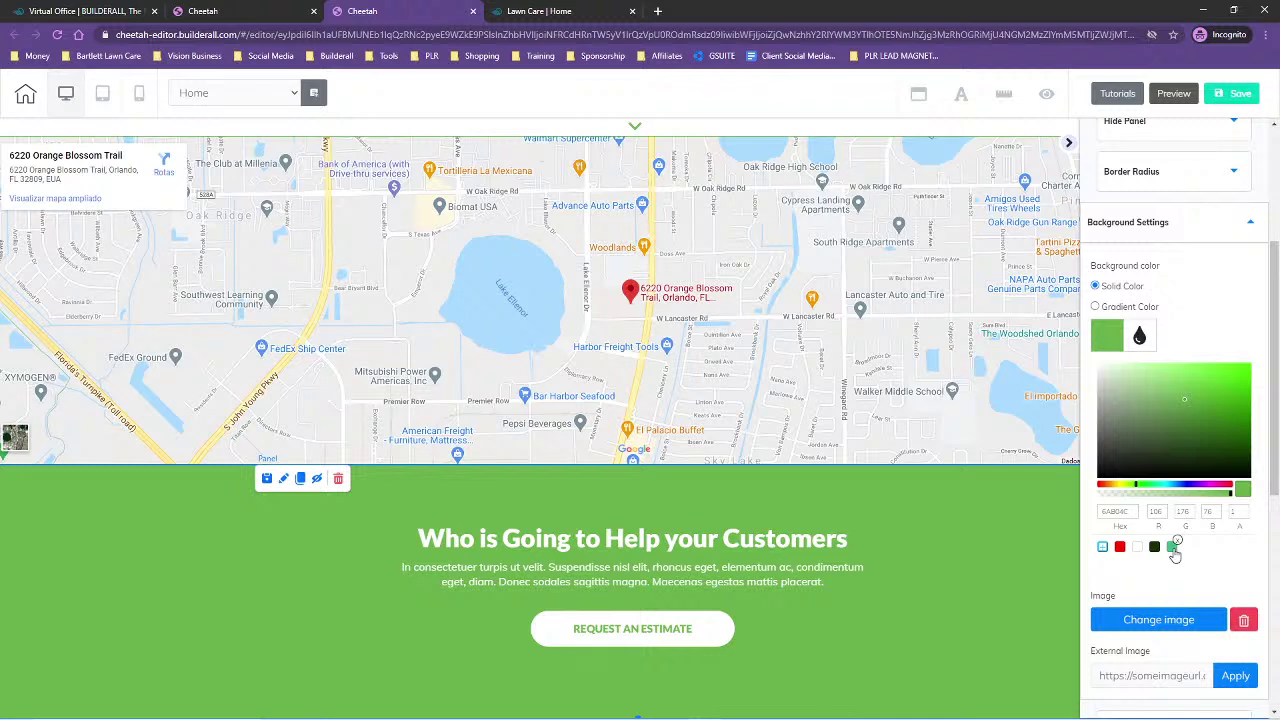
# - Set the headline color of the REQUEST AN ESTIMATE button to the same saved teal-green swatch as the panel background
pyautogui.click(604, 641)
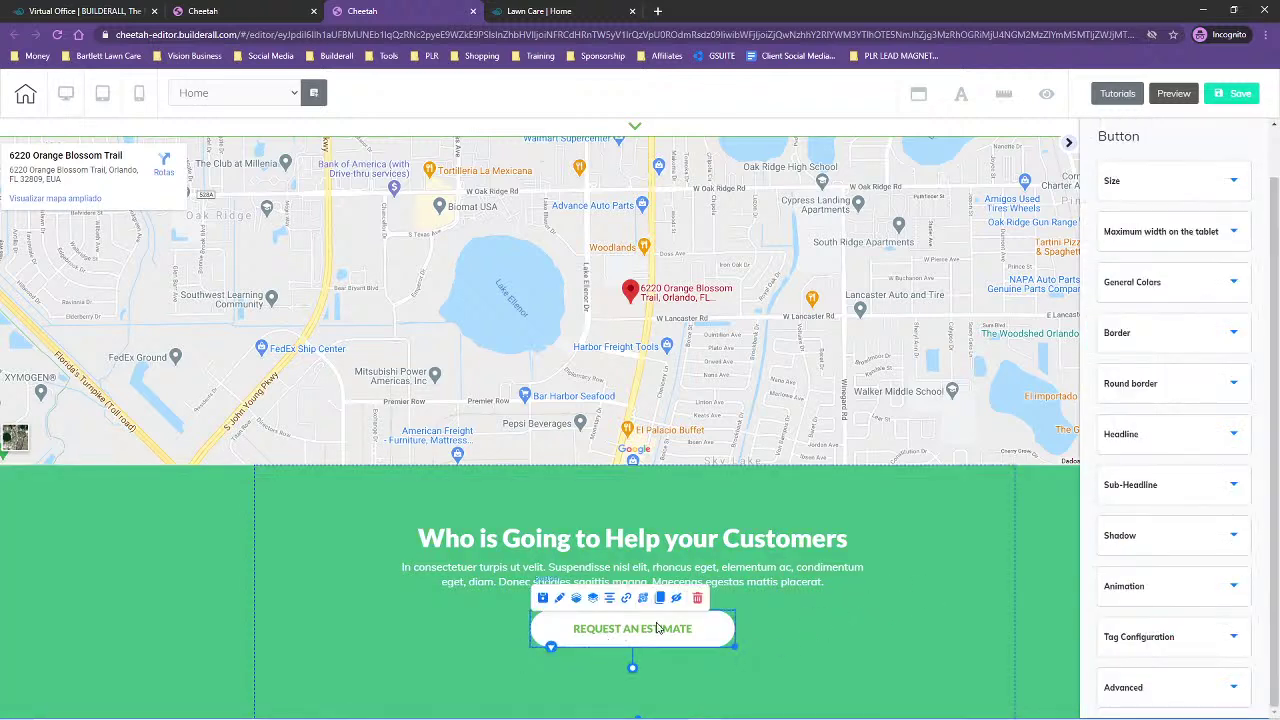
pyautogui.click(1174, 436)
pyautogui.scroll(-2, 1175, 438)
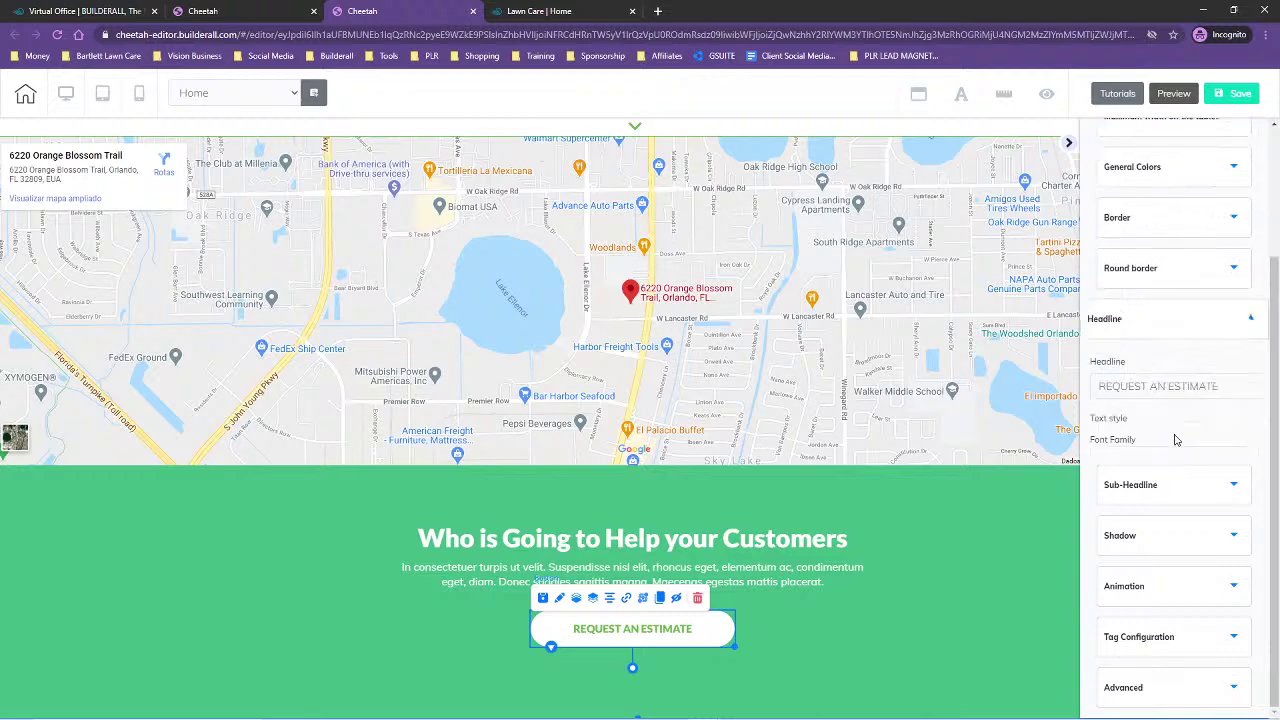
pyautogui.click(1100, 501)
pyautogui.scroll(-2, 1189, 500)
pyautogui.click(1185, 505)
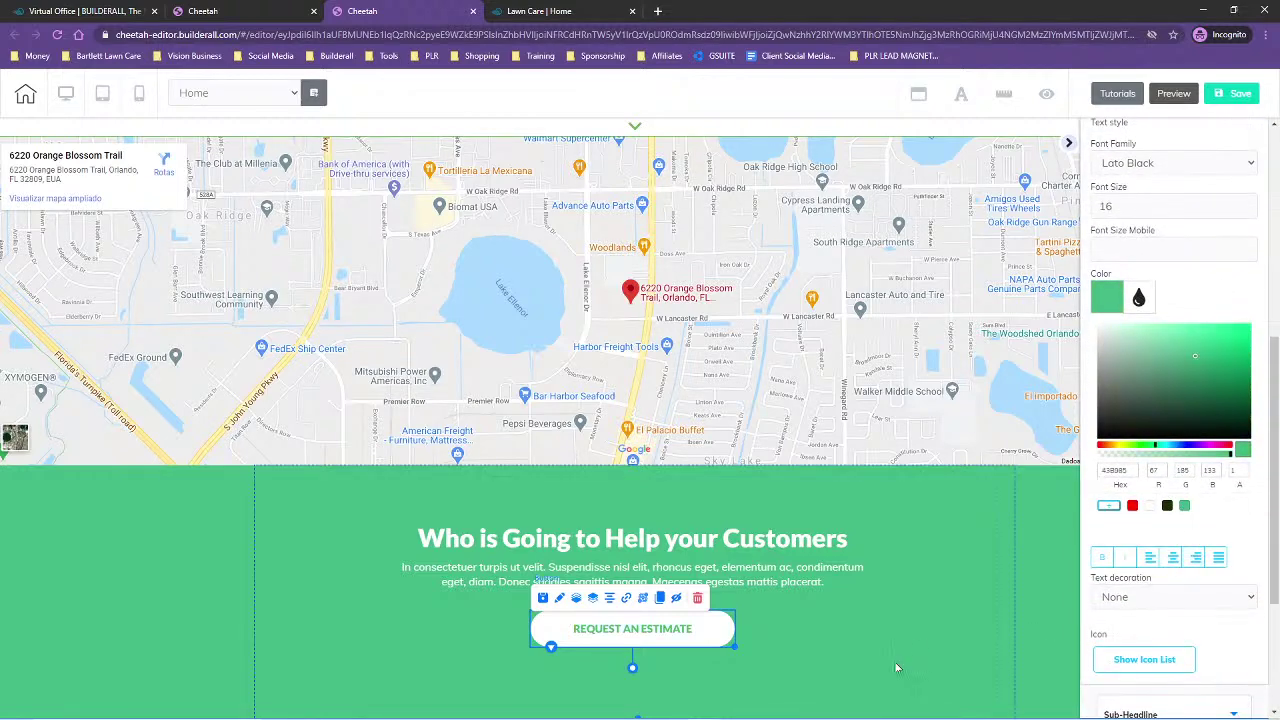
pyautogui.click(946, 631)
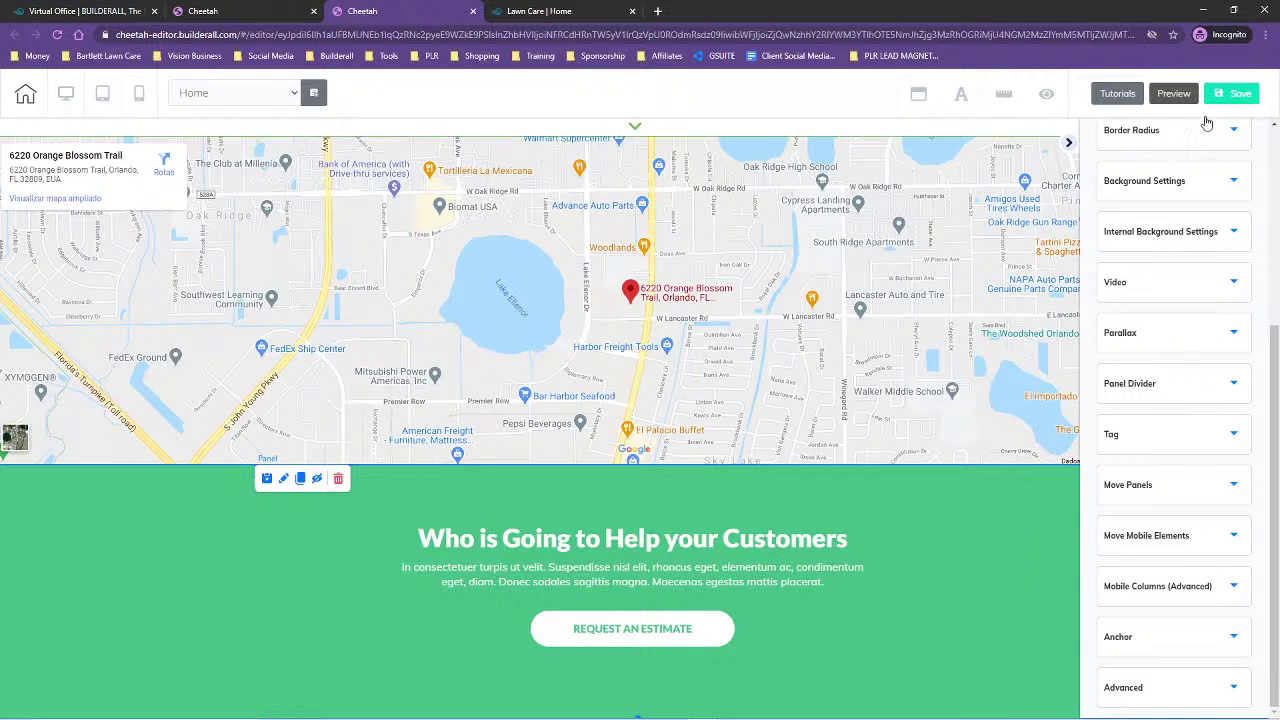
# - Save the home page, publish the site again and return to the published home page
pyautogui.click(1228, 93)
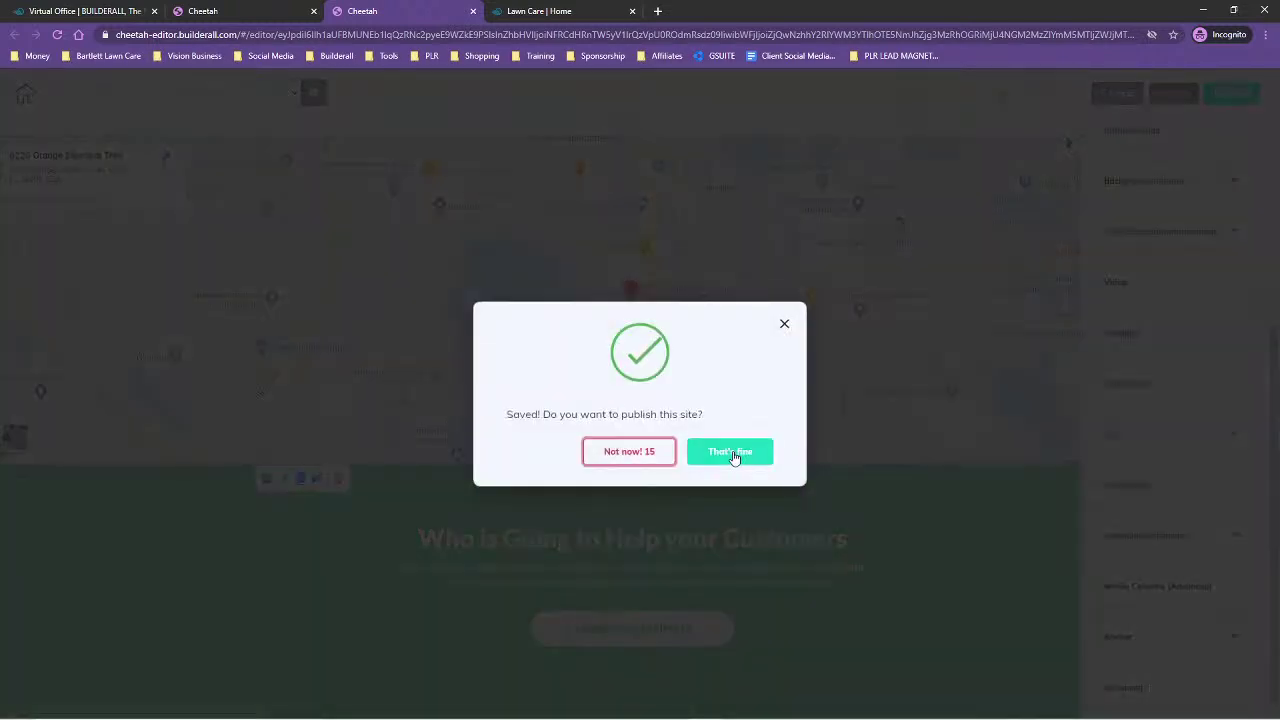
pyautogui.click(733, 456)
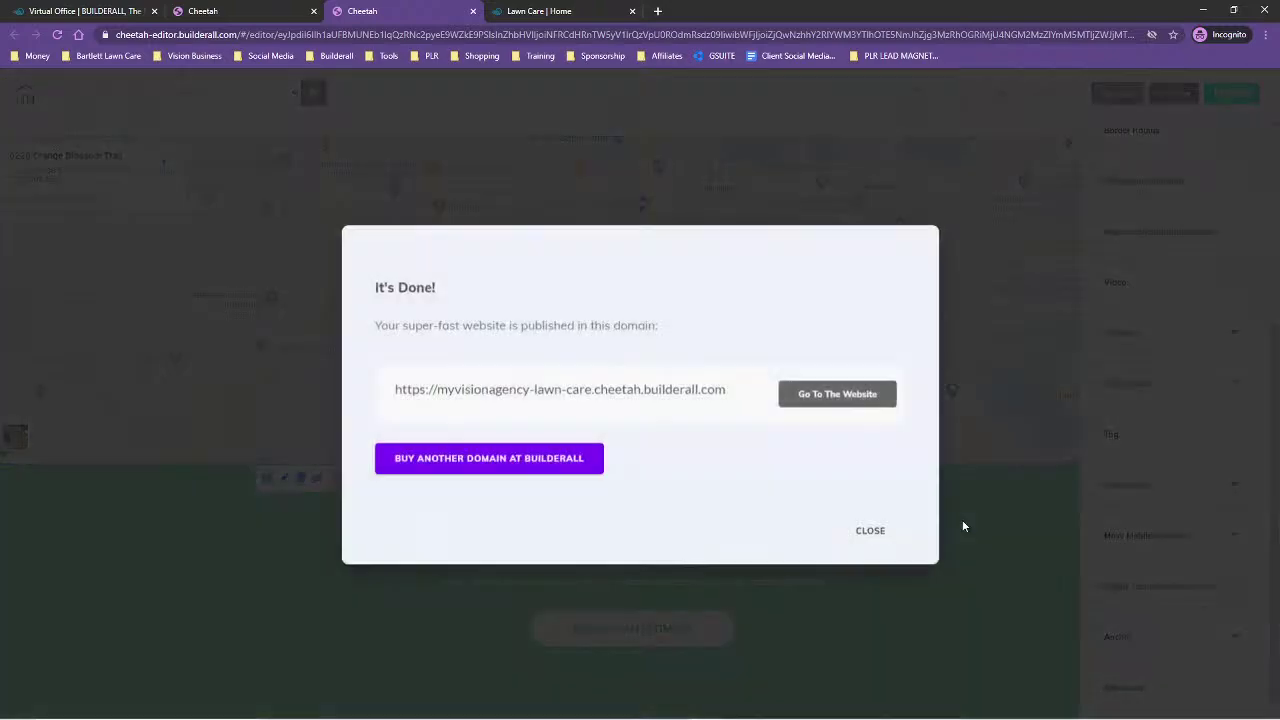
pyautogui.click(870, 530)
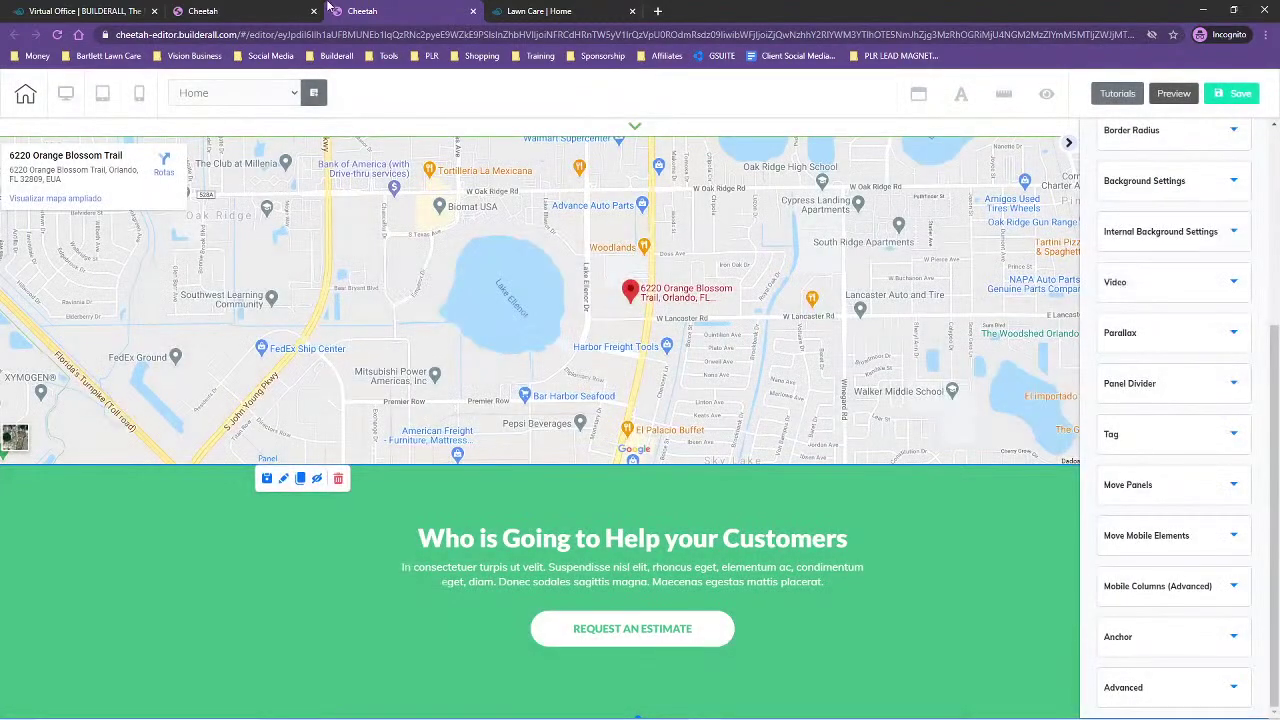
pyautogui.click(540, 10)
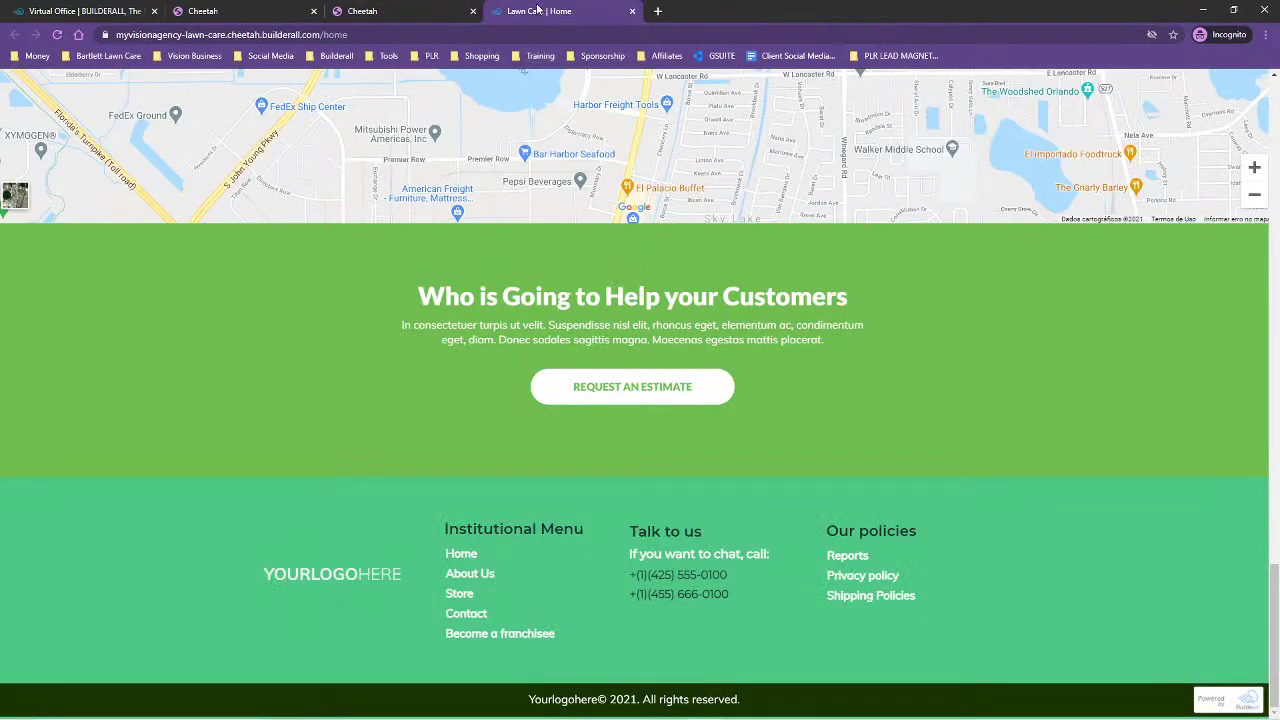
# - Reload the published home page, check the REQUEST AN ESTIMATE button in the bottom panel and return to the page editor
pyautogui.click(52, 36)
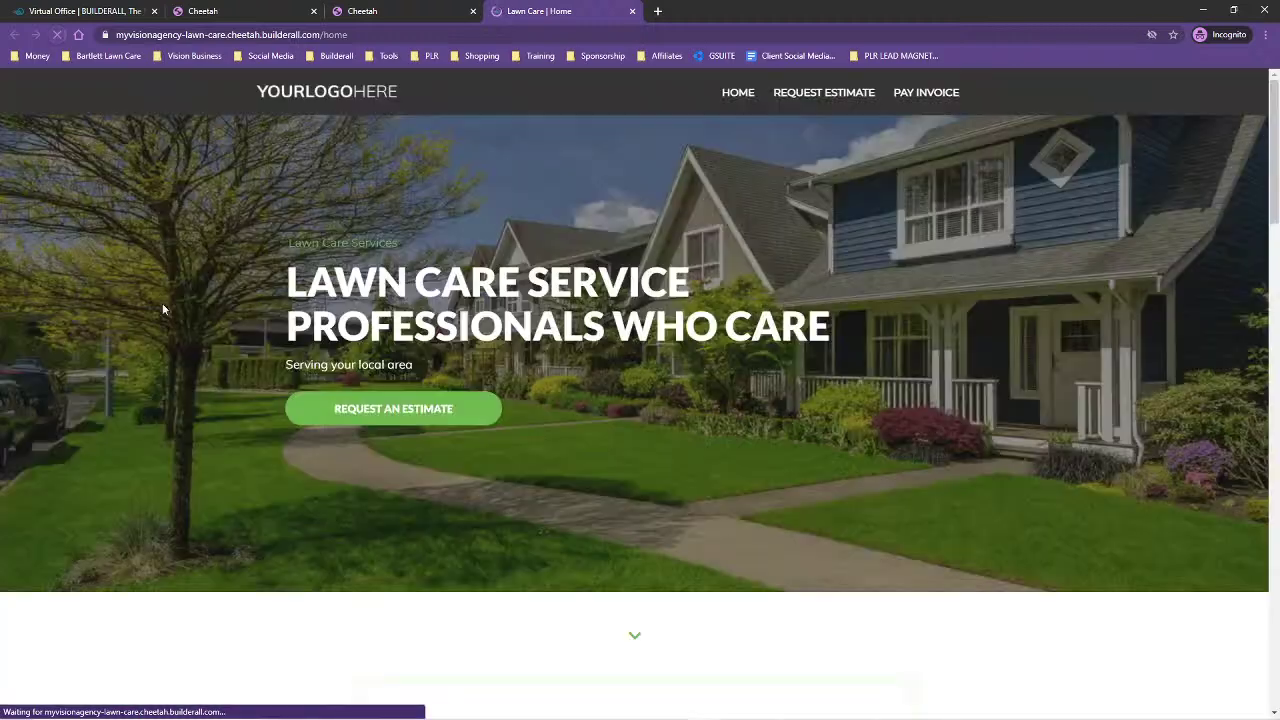
pyautogui.scroll(-1, 190, 400)
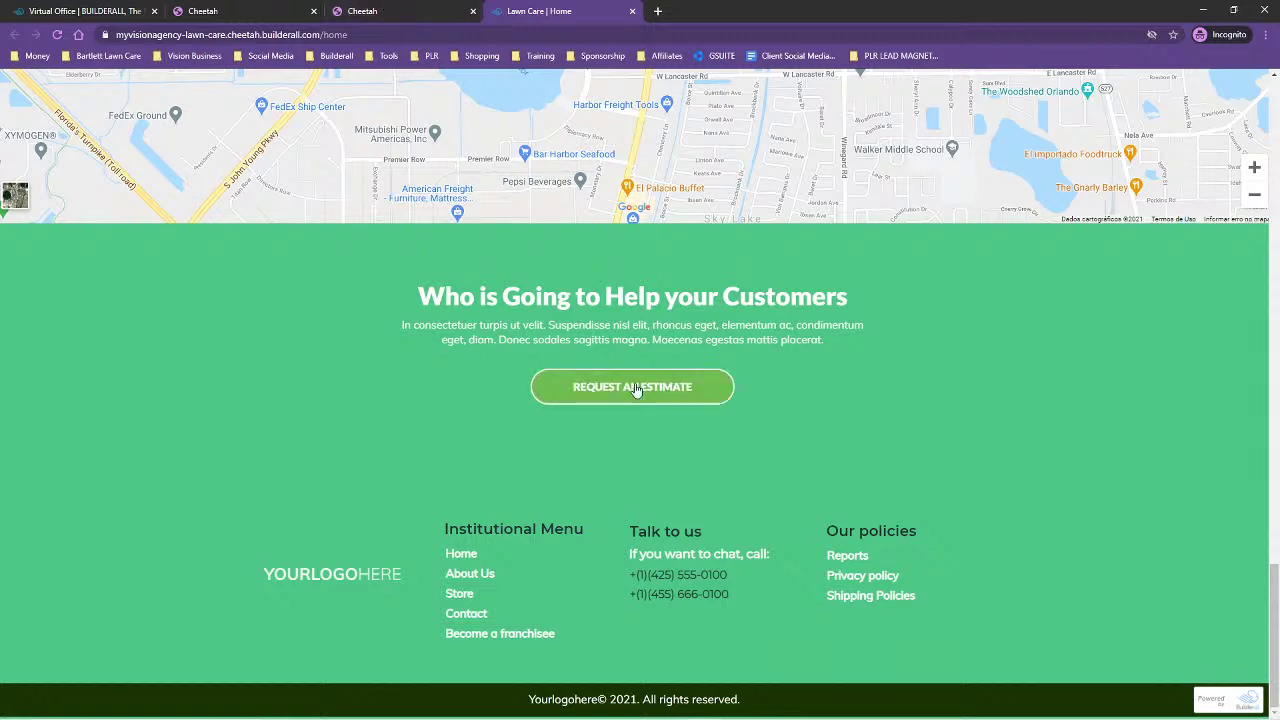
pyautogui.click(245, 13)
pyautogui.click(400, 11)
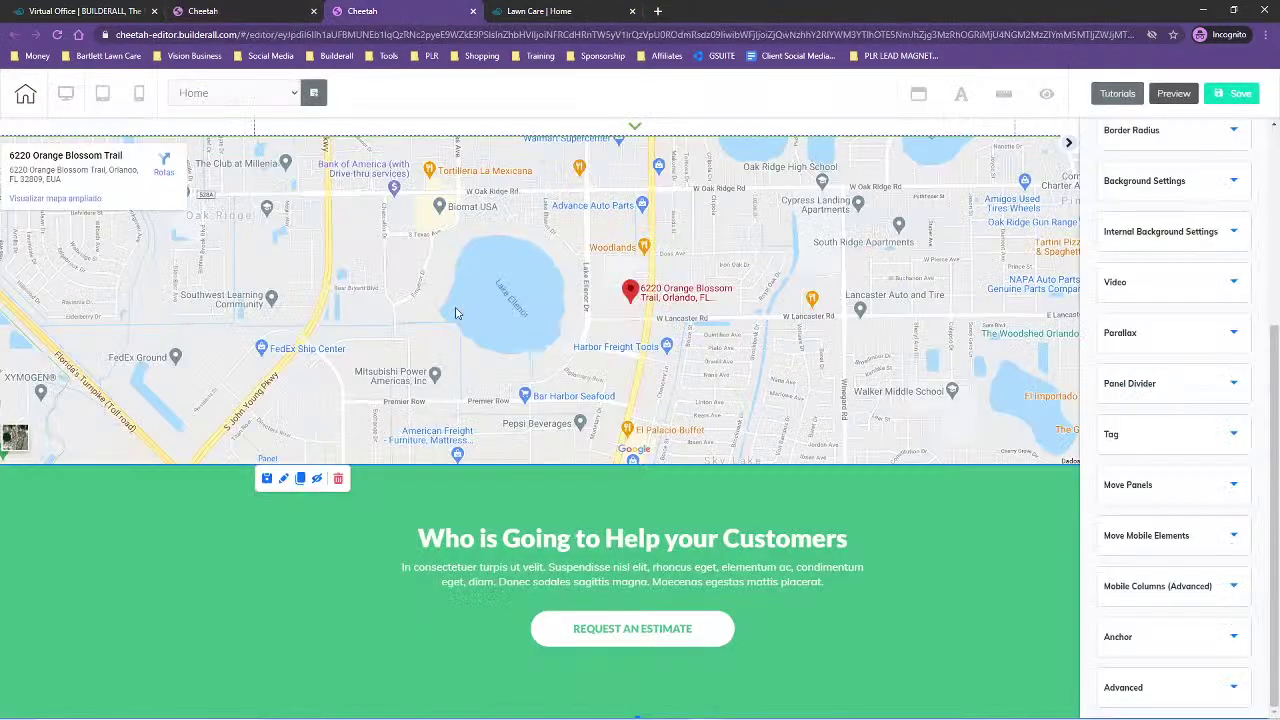
# - Set the solid hover background color of the REQUEST AN ESTIMATE button in the bottom panel to the saved dark green swatch
pyautogui.click(592, 638)
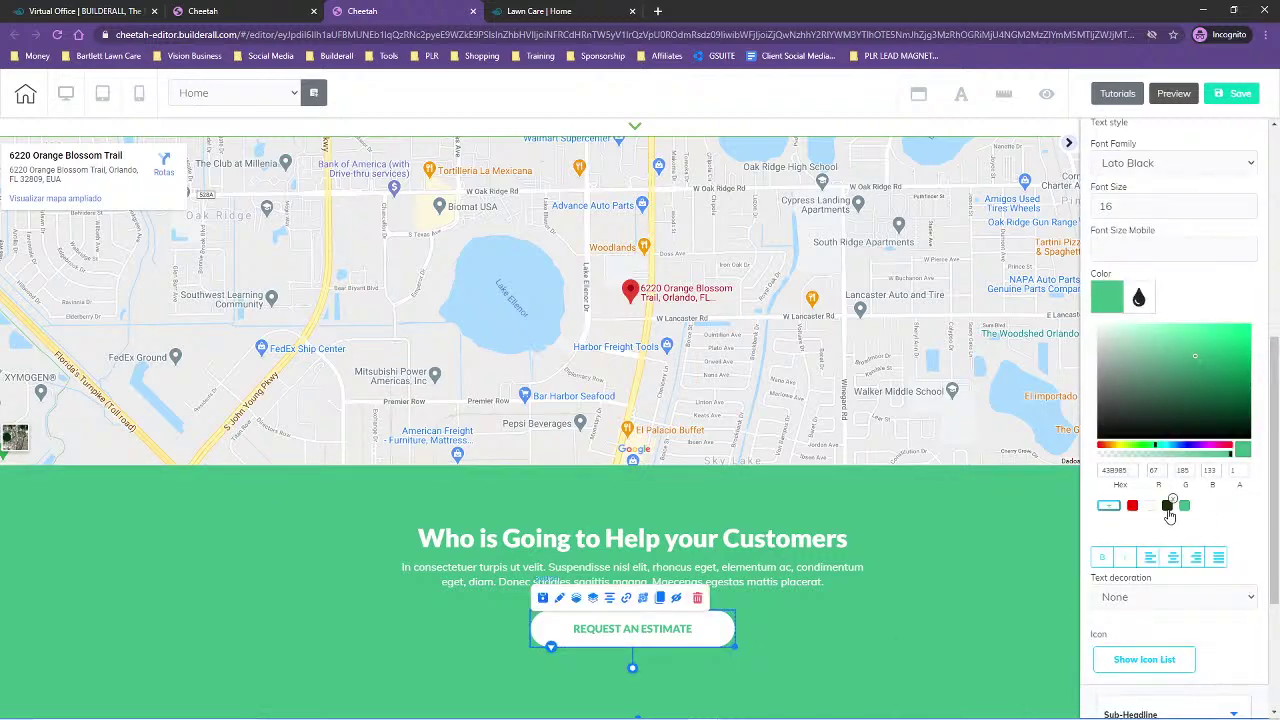
pyautogui.scroll(3, 1206, 545)
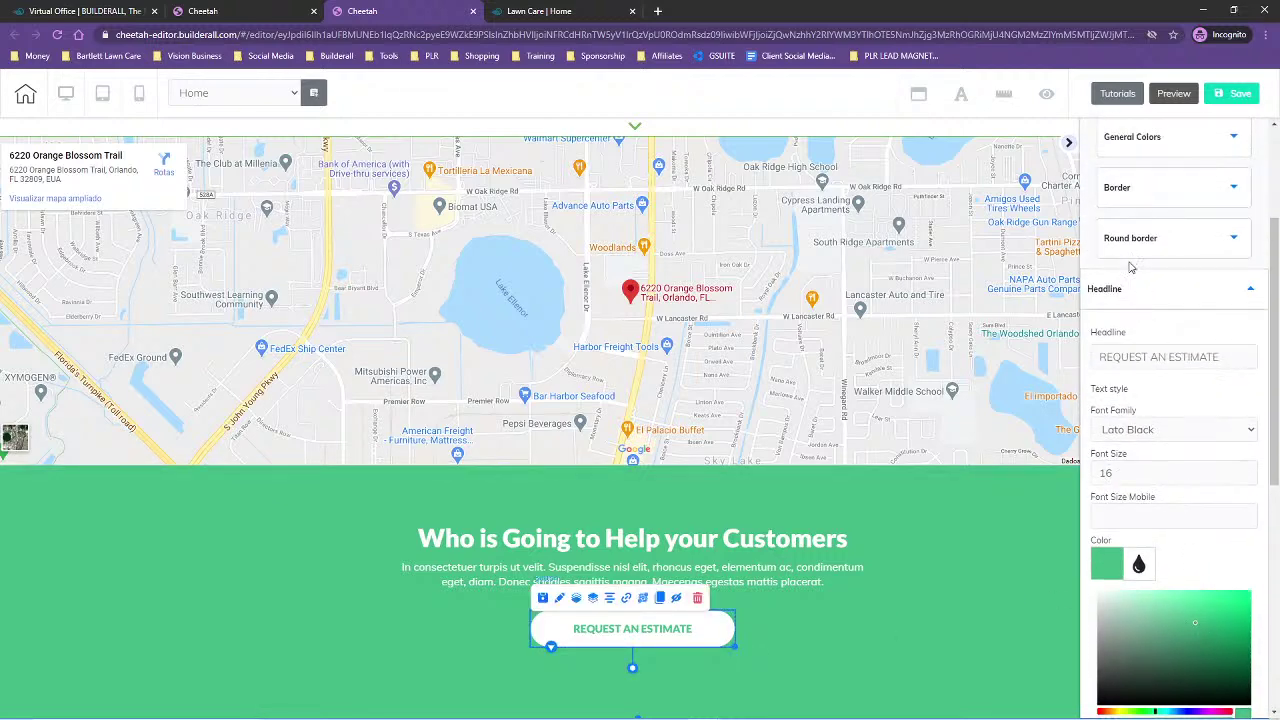
pyautogui.scroll(1, 1148, 290)
pyautogui.scroll(-5, 1151, 426)
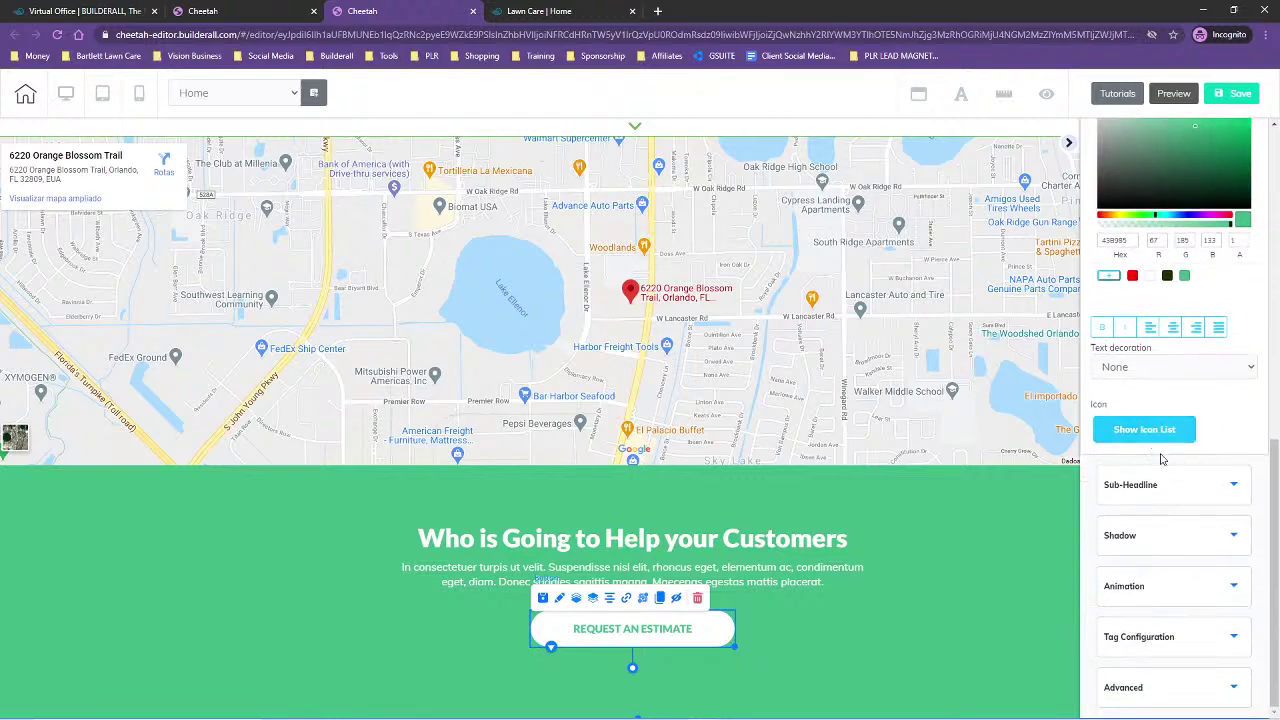
pyautogui.scroll(3, 1233, 498)
pyautogui.scroll(2, 1210, 465)
pyautogui.scroll(-1, 1172, 432)
pyautogui.scroll(3, 1172, 432)
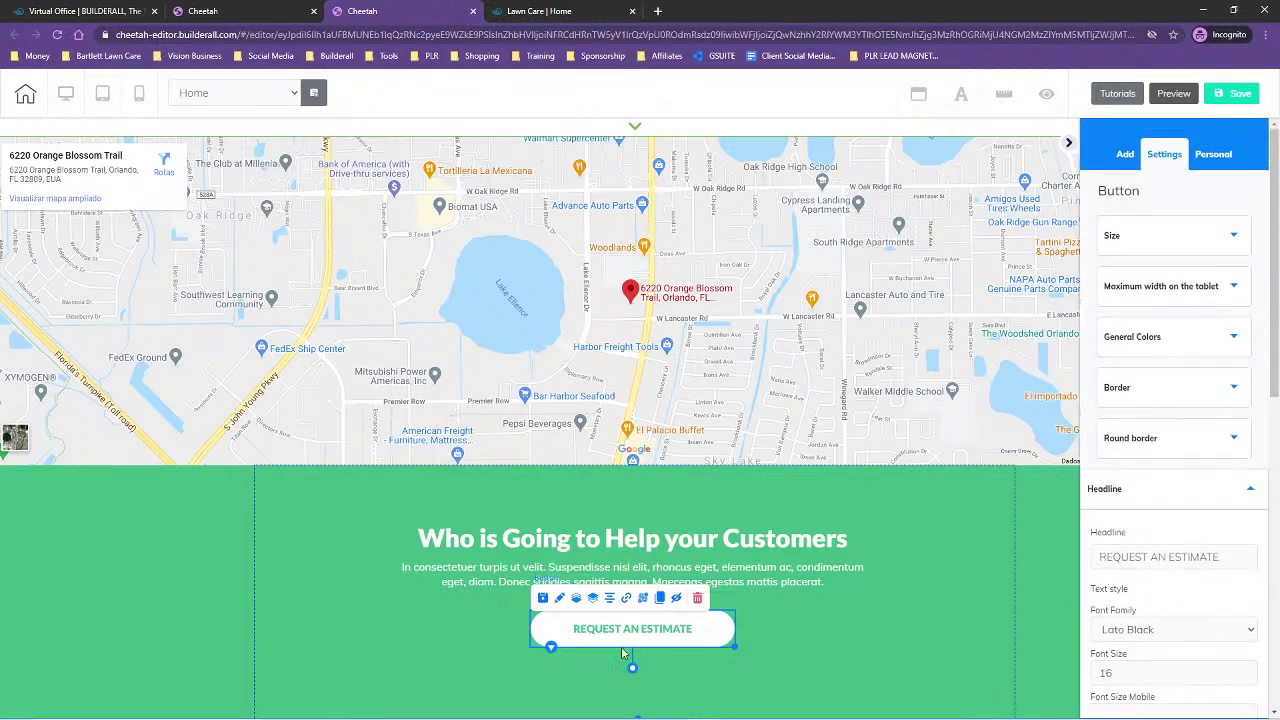
pyautogui.click(561, 599)
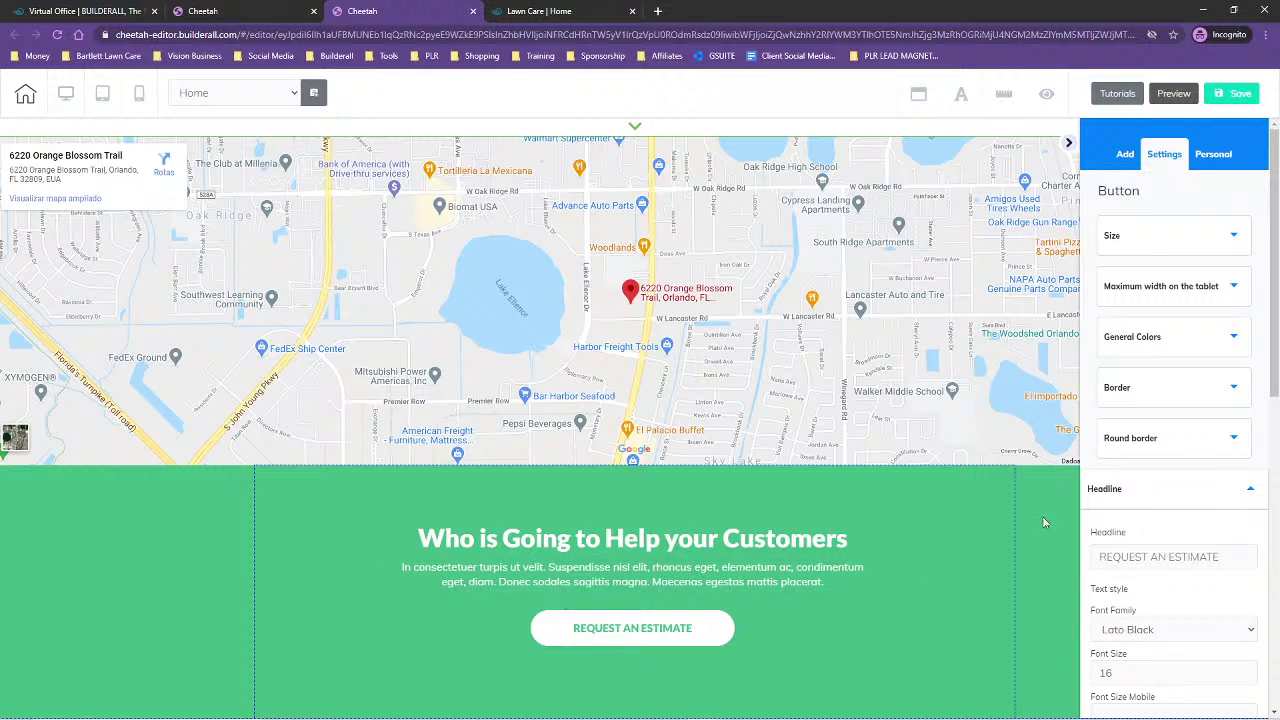
pyautogui.moveTo(566, 640)
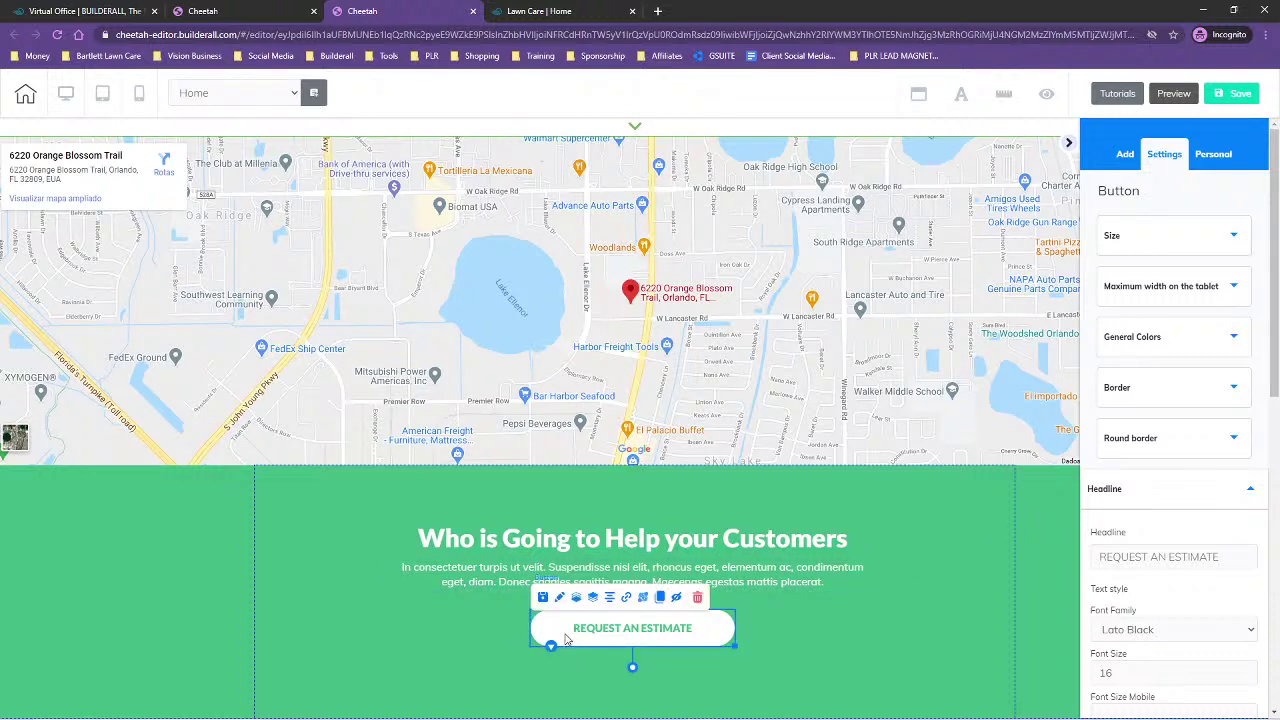
pyautogui.click(1166, 328)
pyautogui.scroll(-4, 1193, 448)
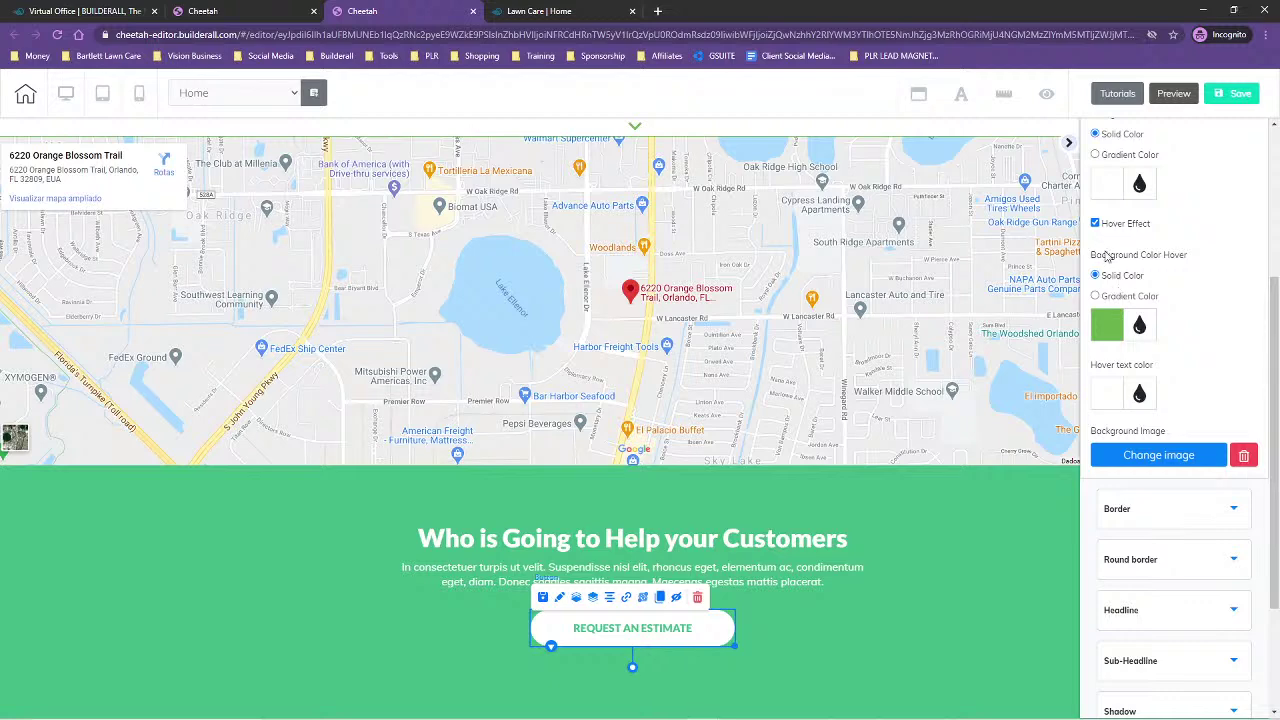
pyautogui.click(518, 6)
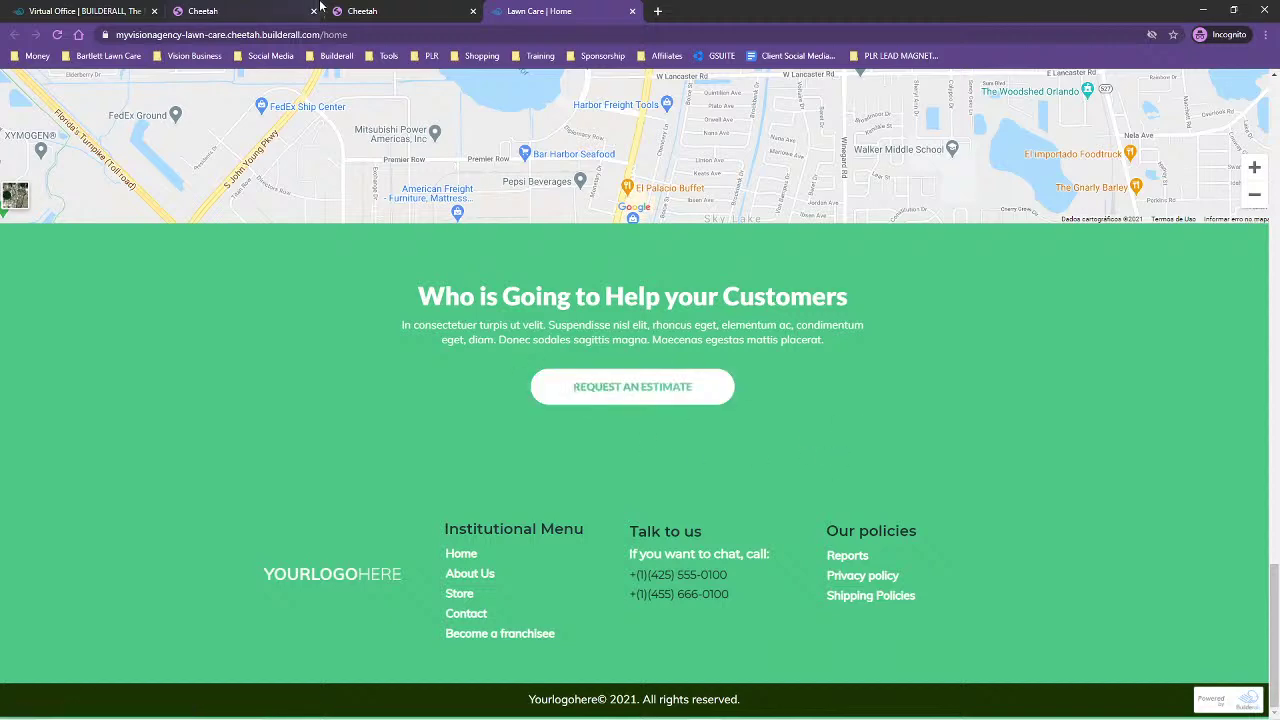
pyautogui.click(378, 9)
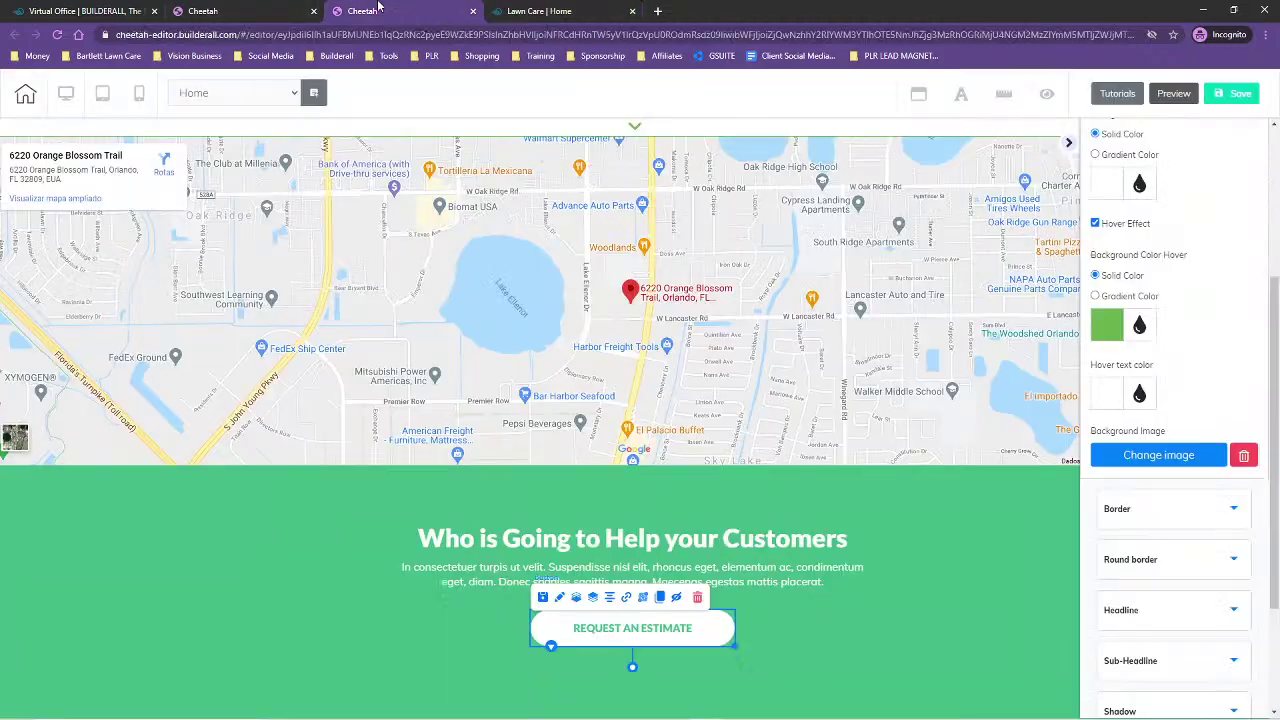
pyautogui.click(1110, 322)
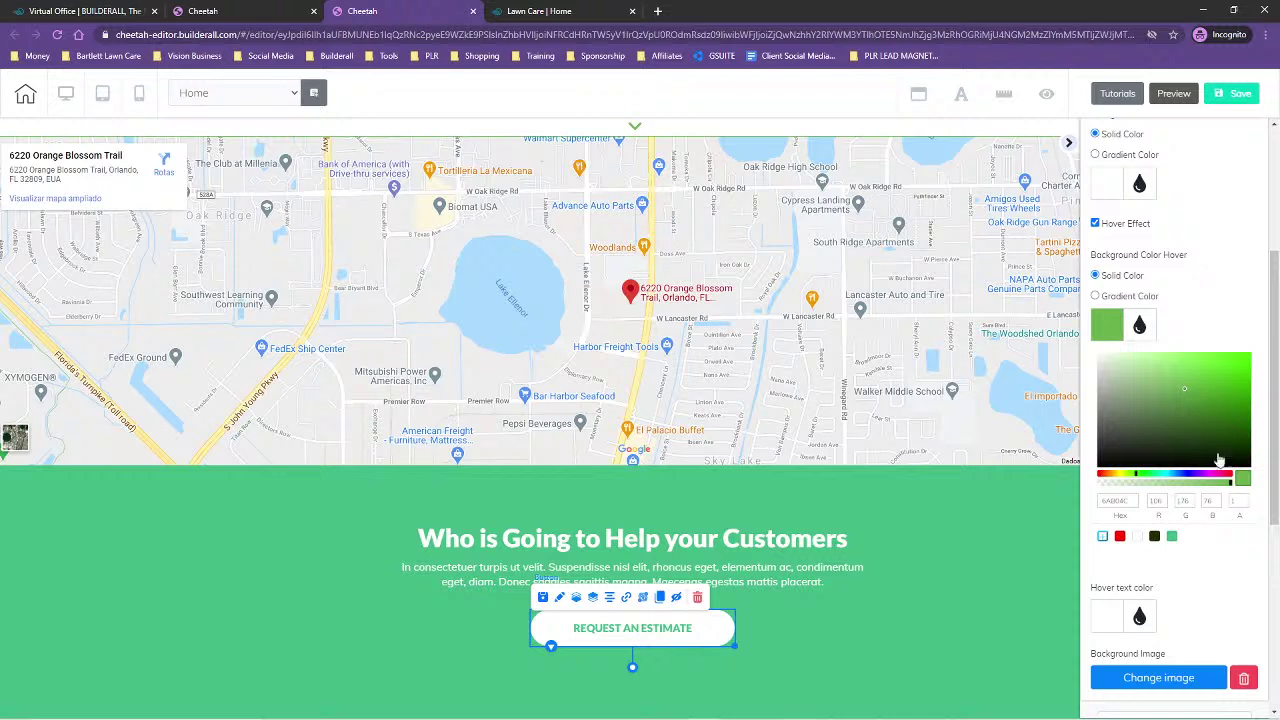
pyautogui.click(1155, 537)
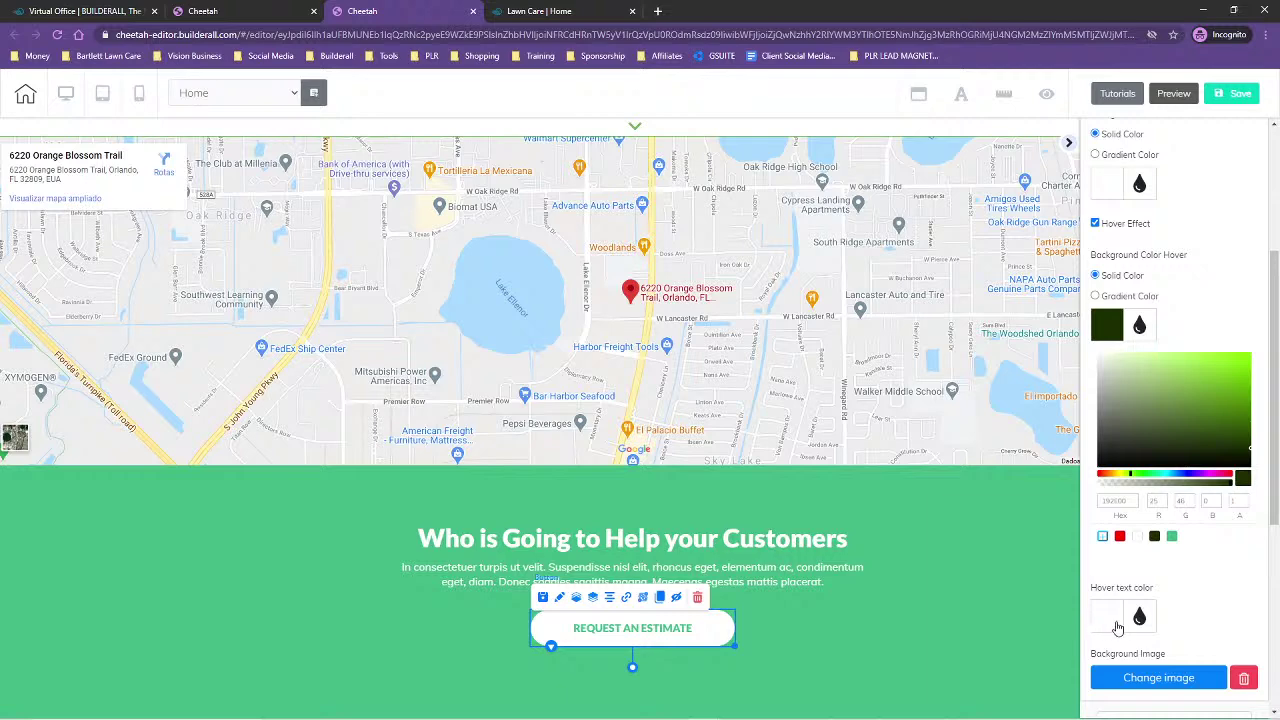
# - Save the home page with the new button hover color and publish the site again
pyautogui.click(1238, 93)
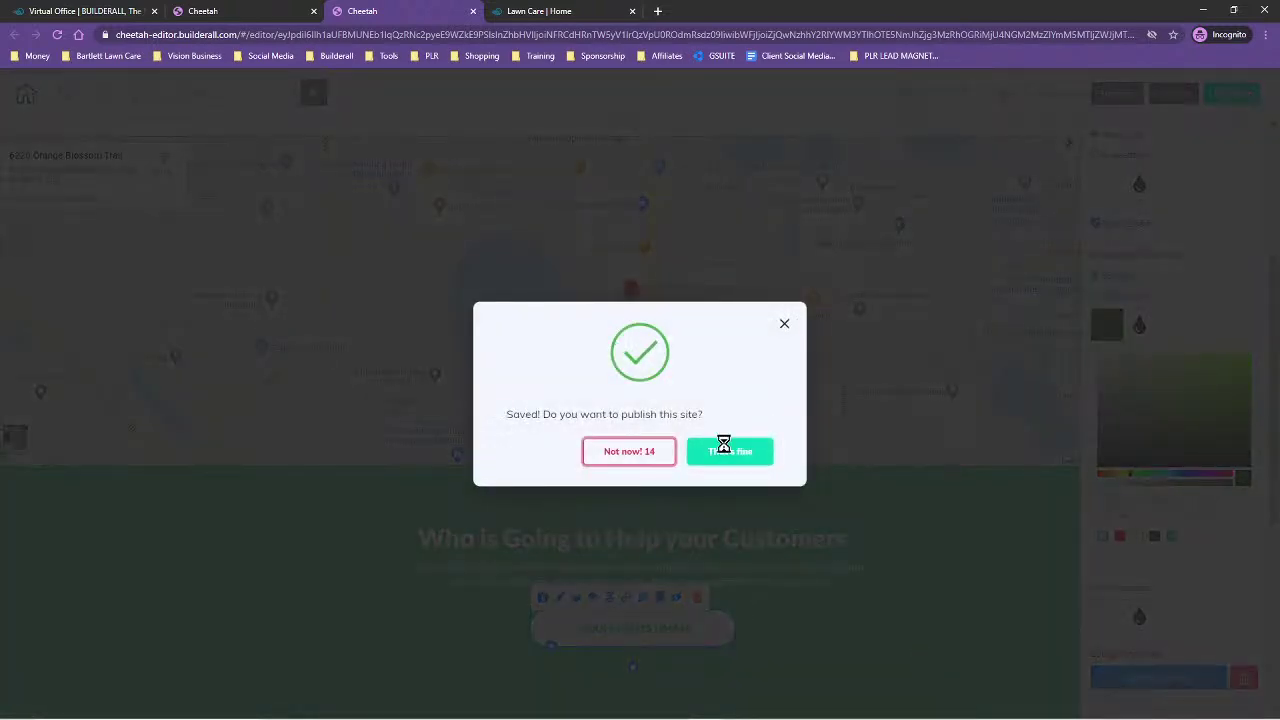
pyautogui.click(725, 447)
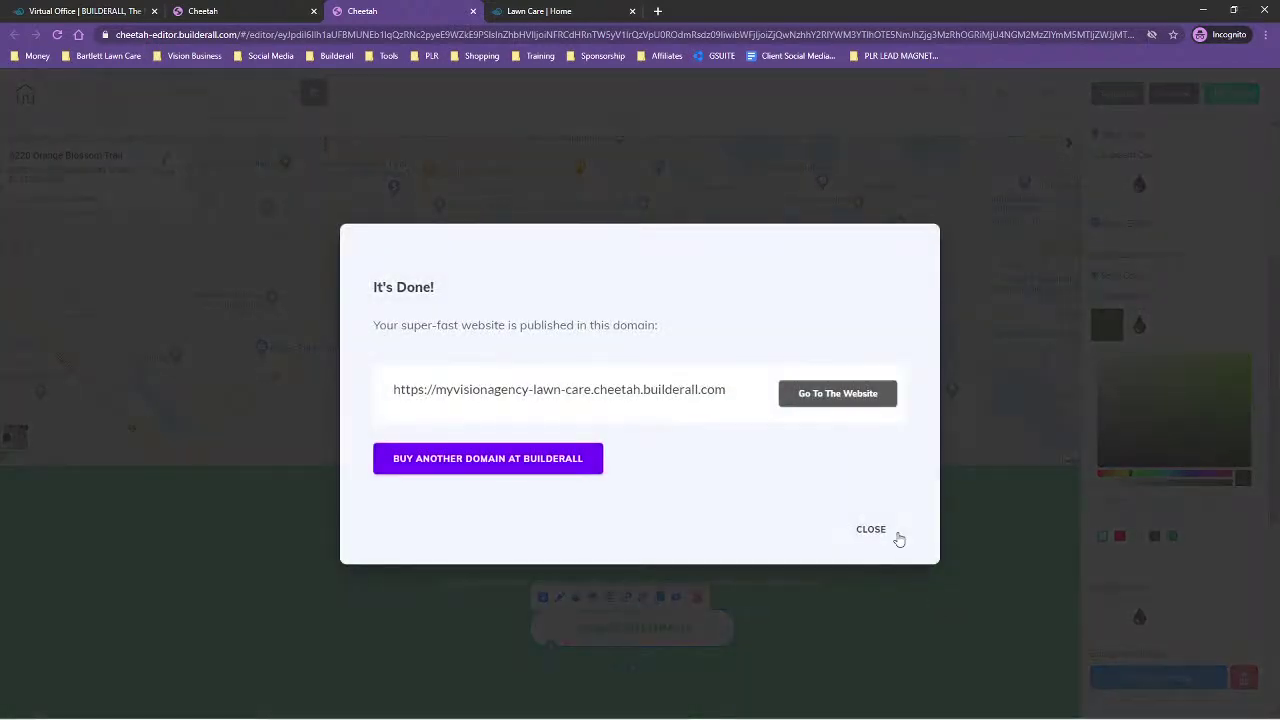
pyautogui.click(872, 530)
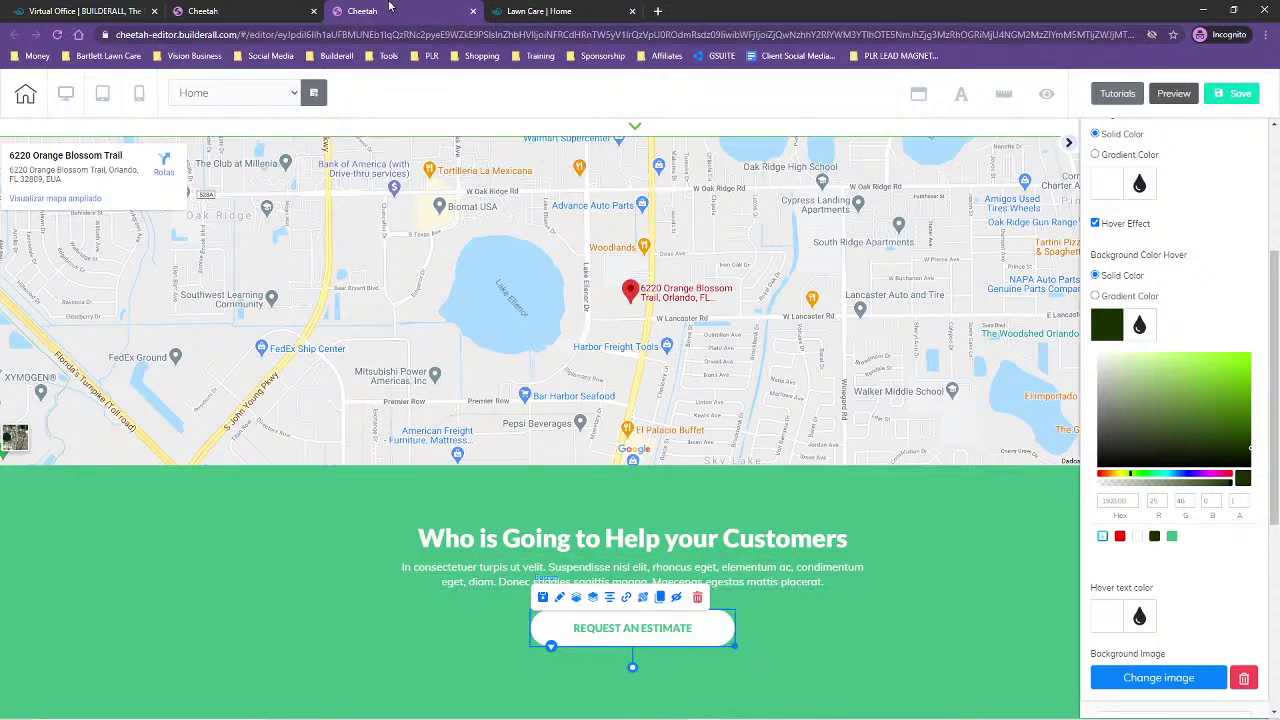
# - Reload the published home page and review all its sections from the hero through services, testimonials and map to the footer
pyautogui.click(515, 8)
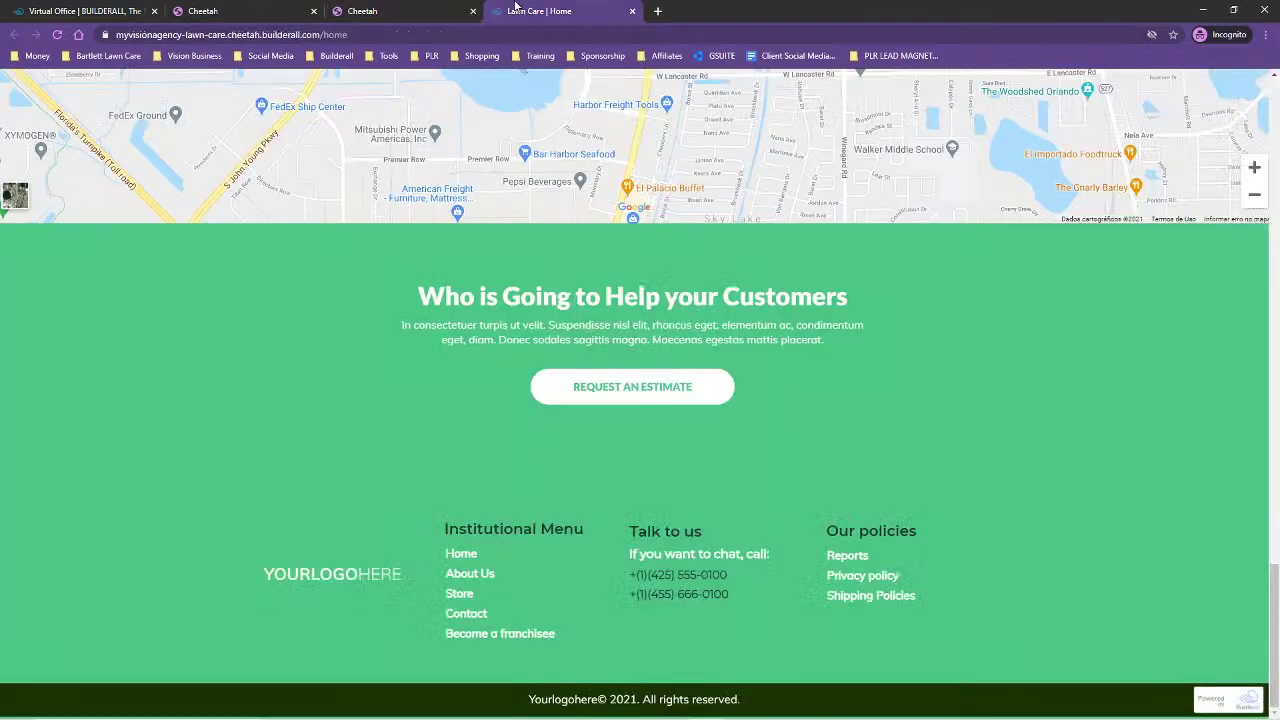
pyautogui.click(56, 35)
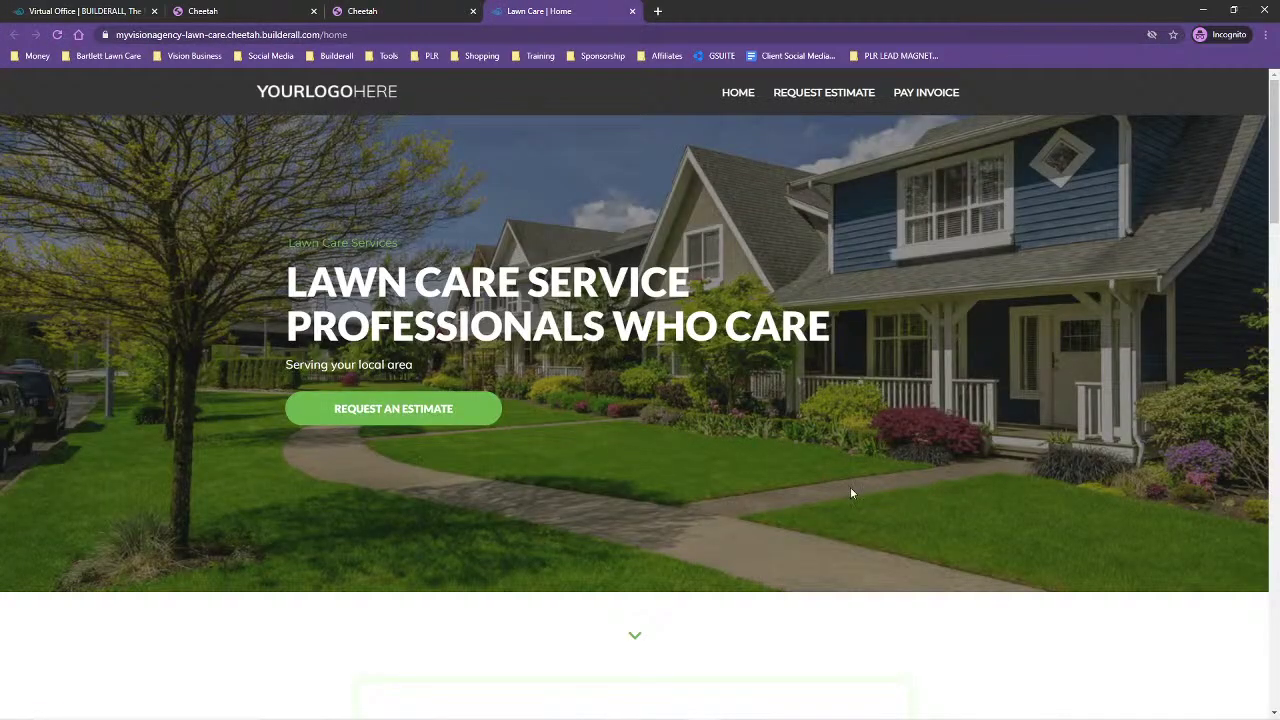
pyautogui.scroll(-2, 793, 482)
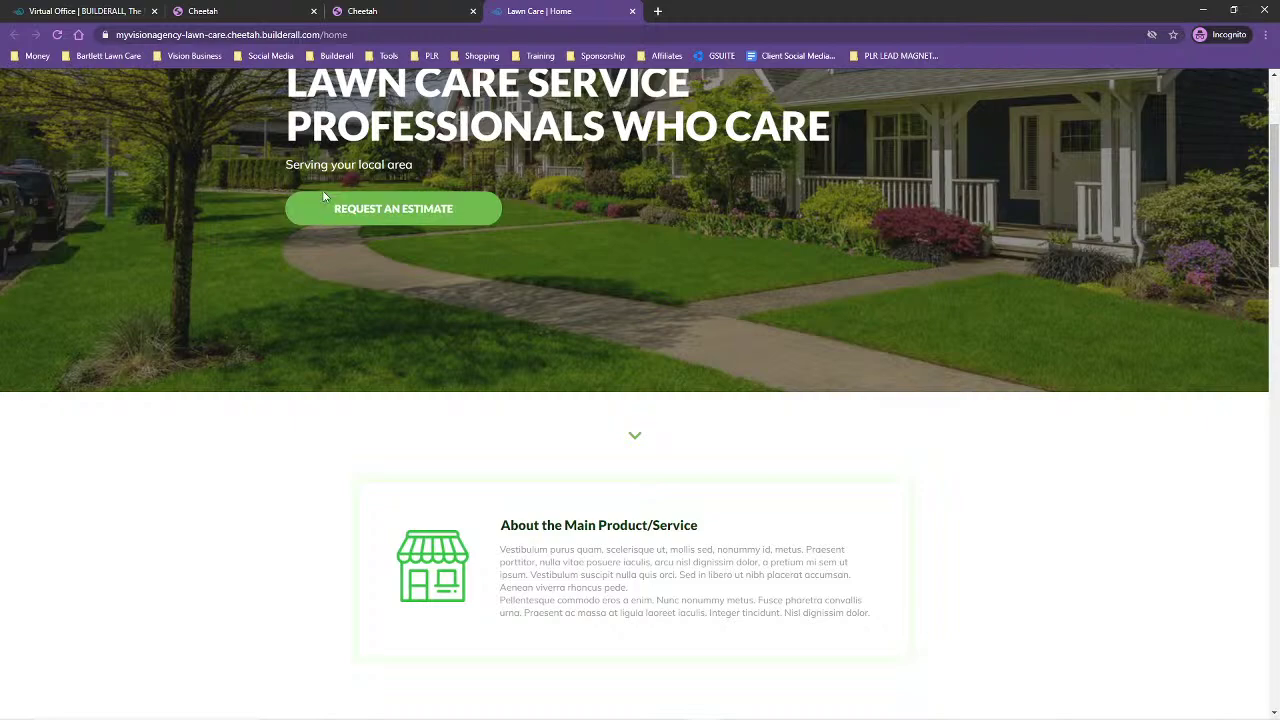
pyautogui.scroll(-10, 1094, 531)
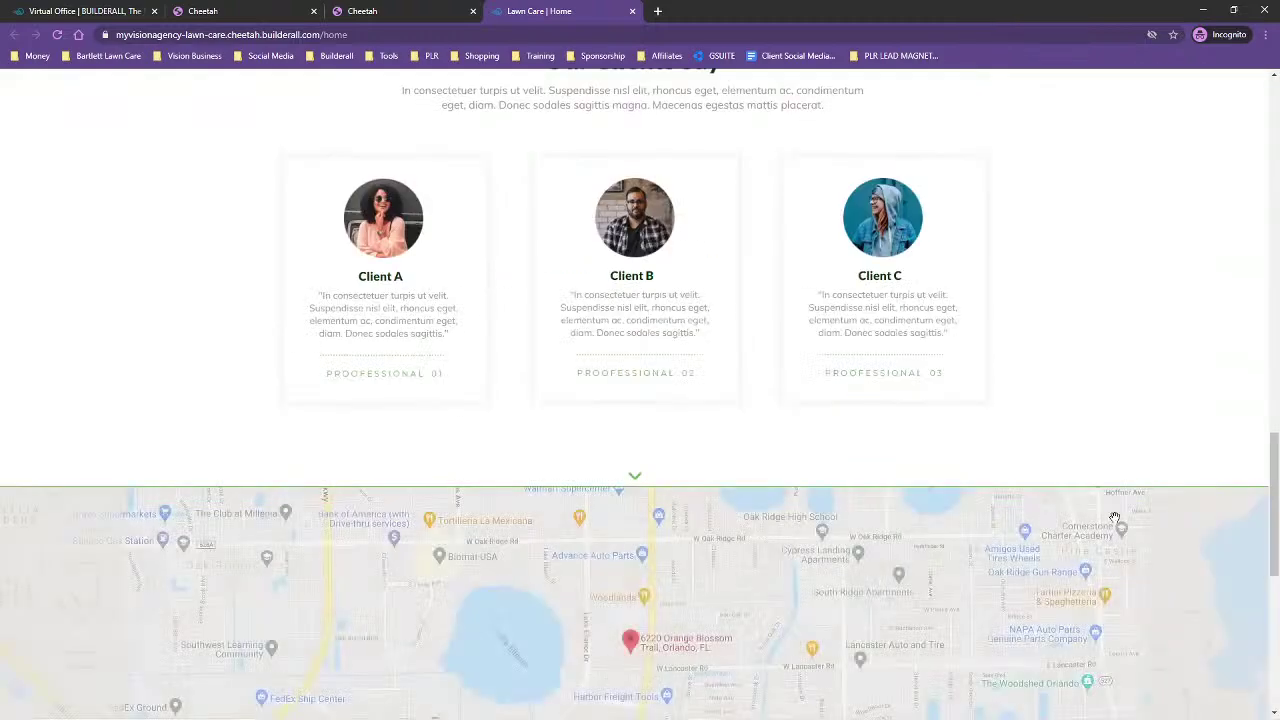
pyautogui.scroll(-6, 1112, 518)
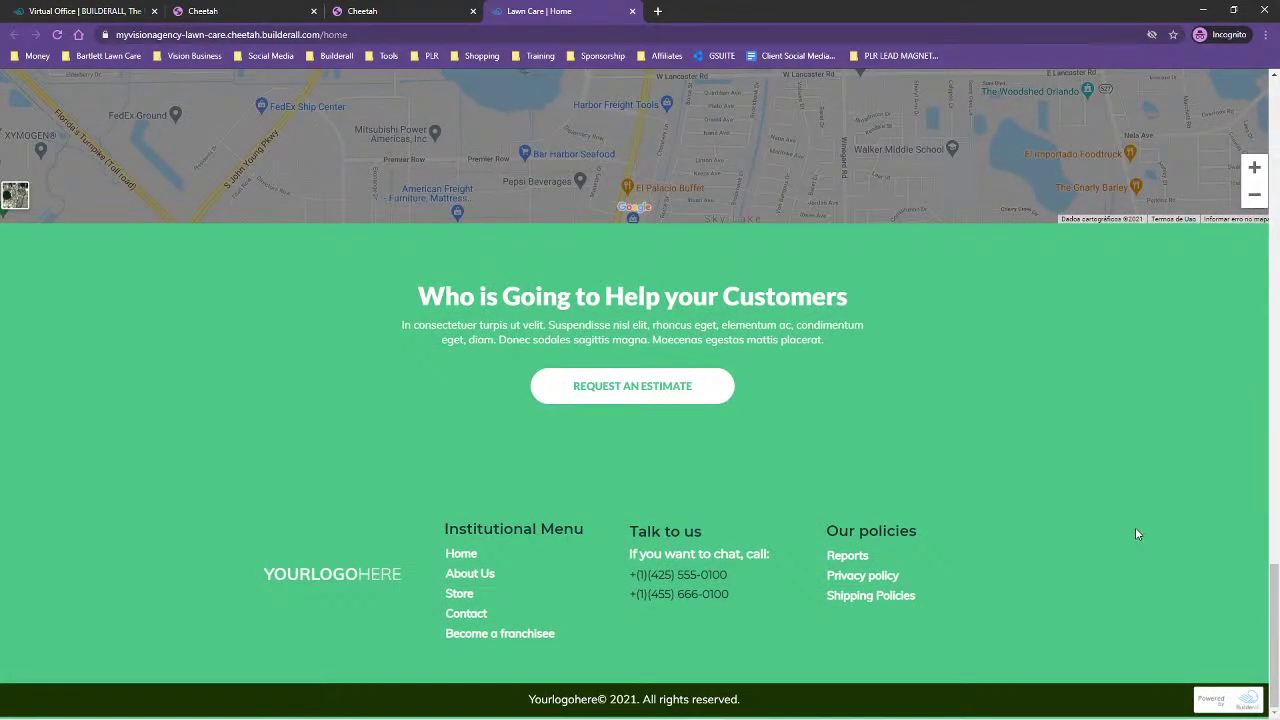
pyautogui.scroll(15, 1137, 533)
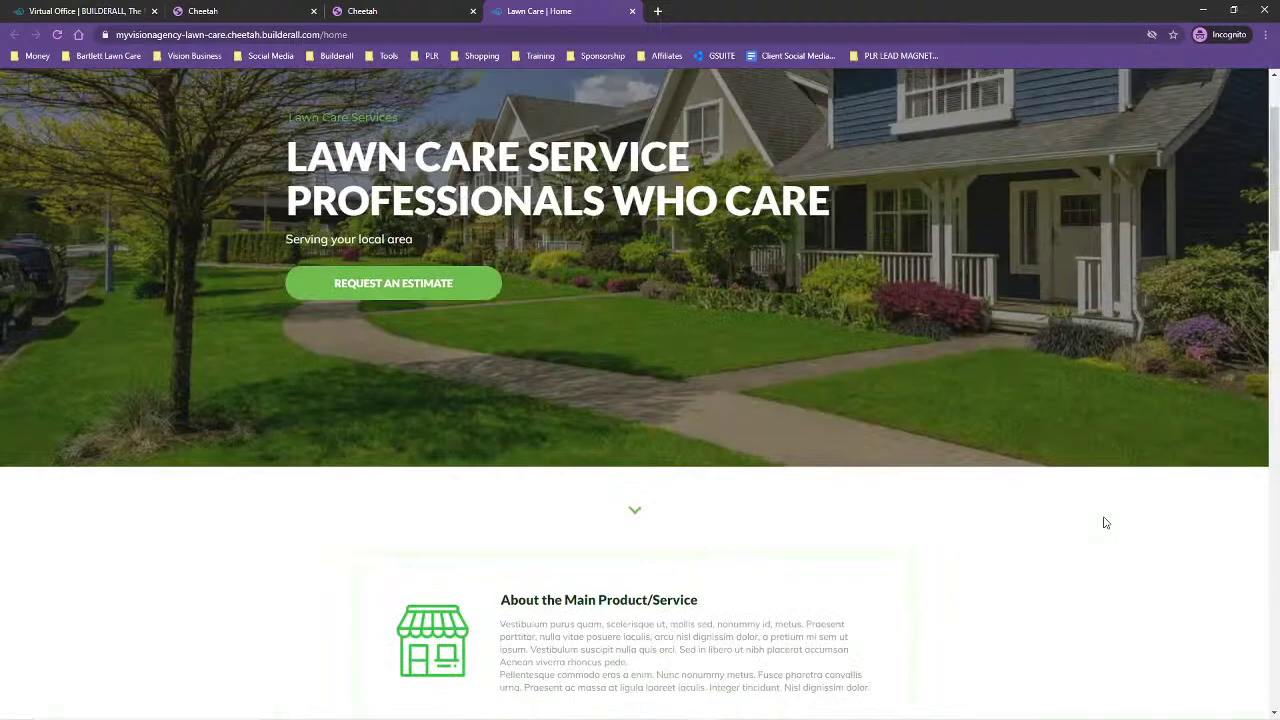
pyautogui.scroll(2, 1105, 522)
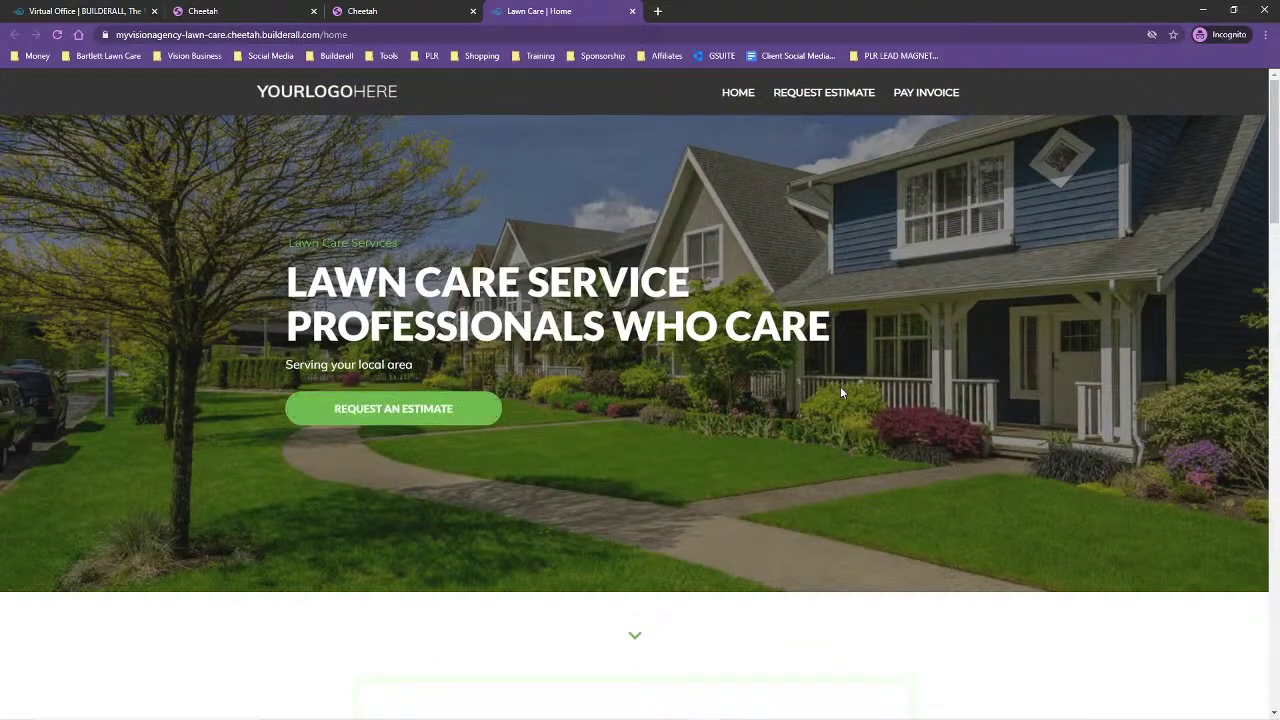
pyautogui.scroll(-10, 226, 488)
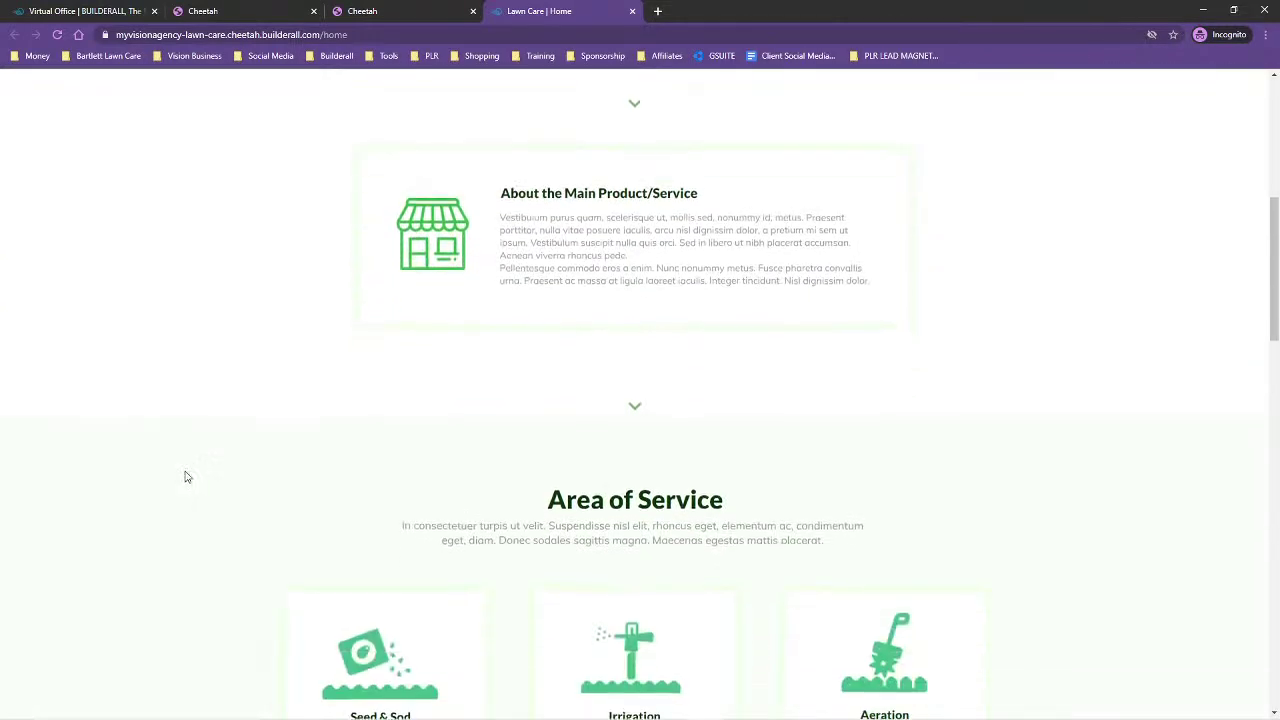
pyautogui.scroll(-12, 181, 474)
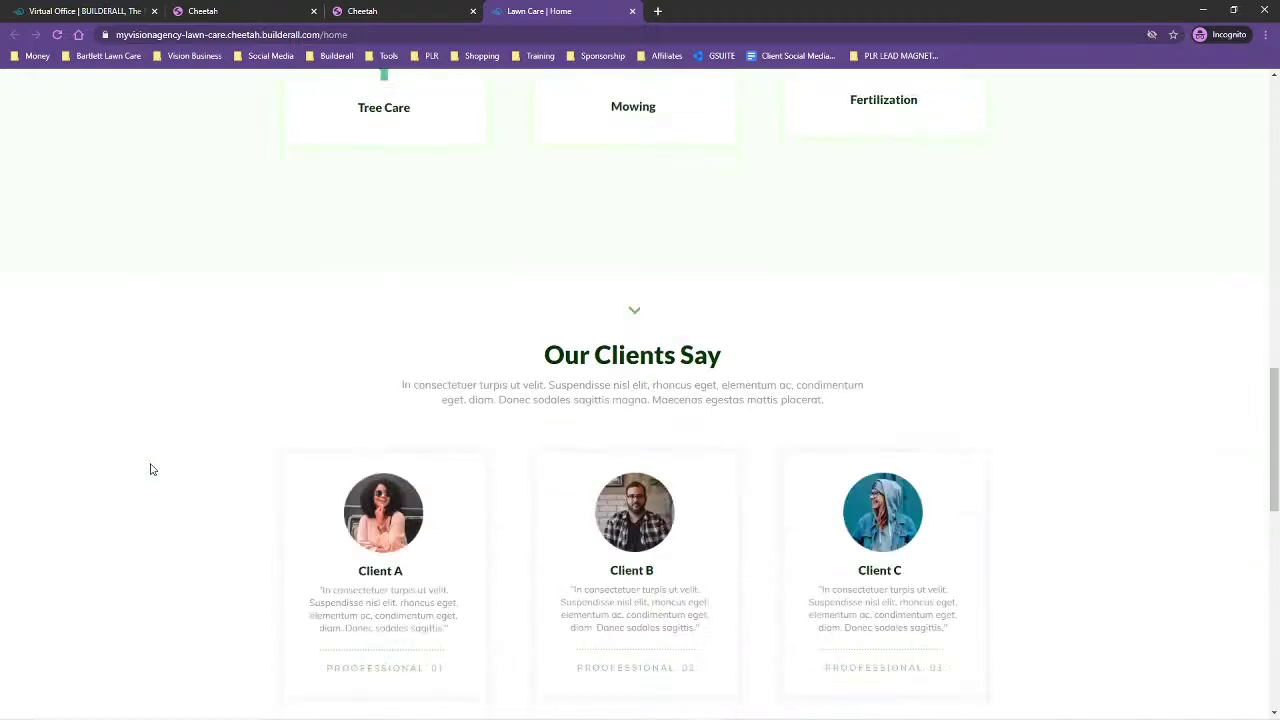
pyautogui.scroll(-1, 333, 492)
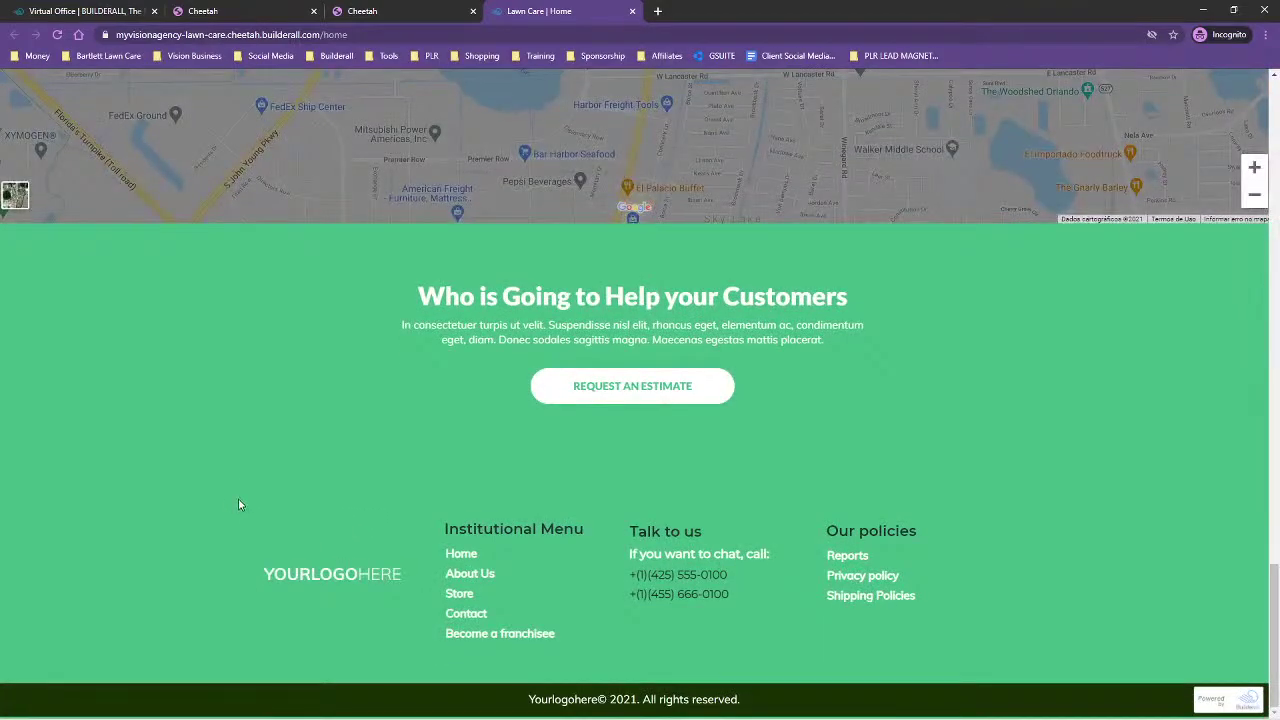
pyautogui.scroll(20, 238, 505)
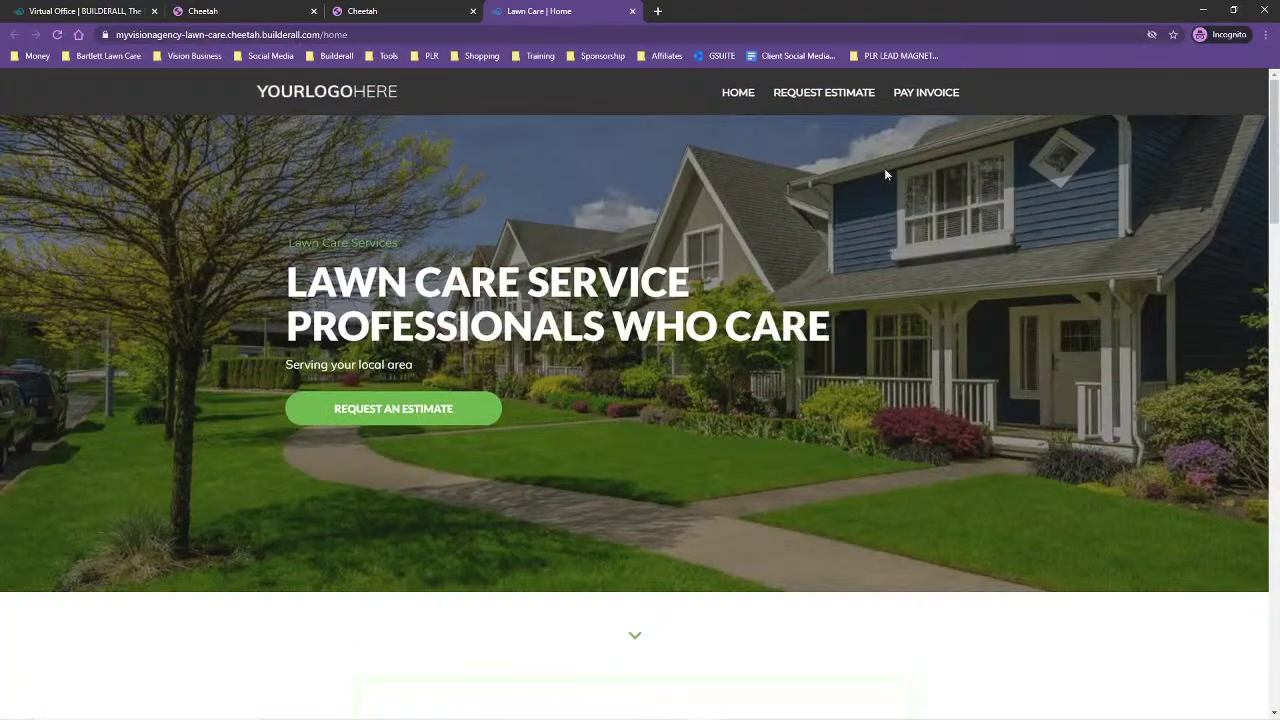
# - Open the REQUEST ESTIMATE page from the published home page and examine its business name bar, hero and footer
pyautogui.click(823, 93)
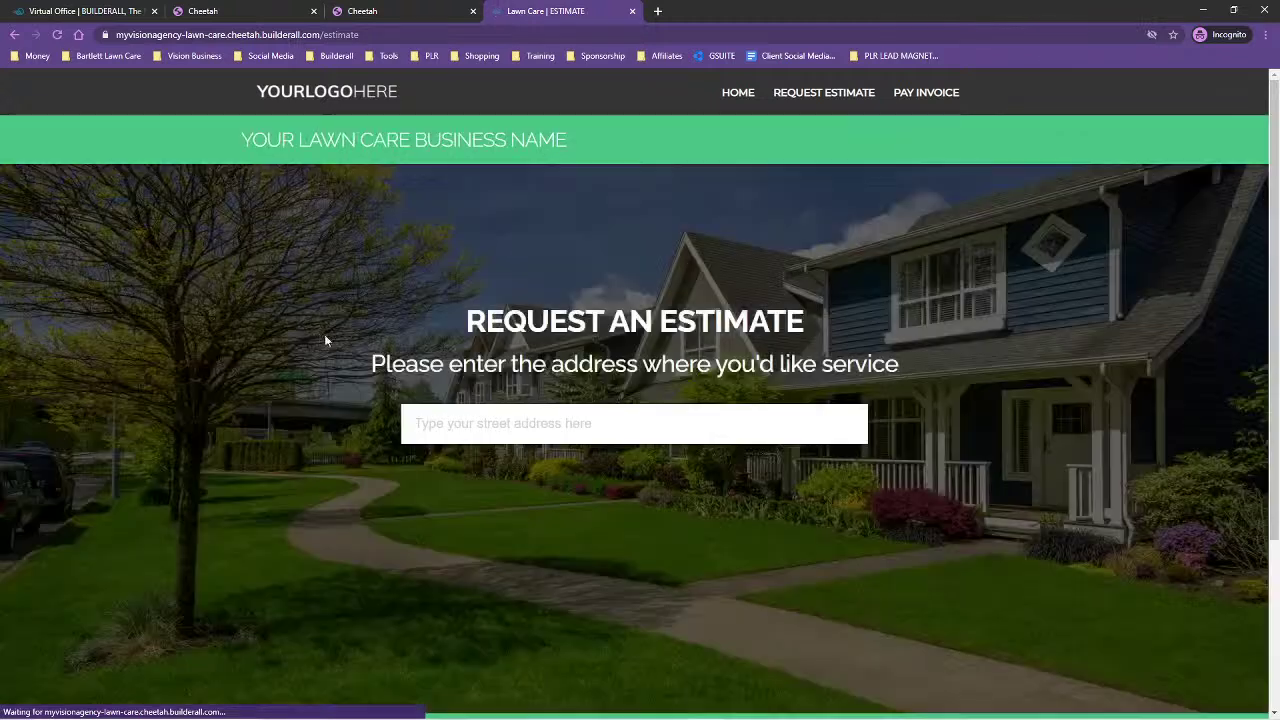
pyautogui.scroll(-3, 1046, 366)
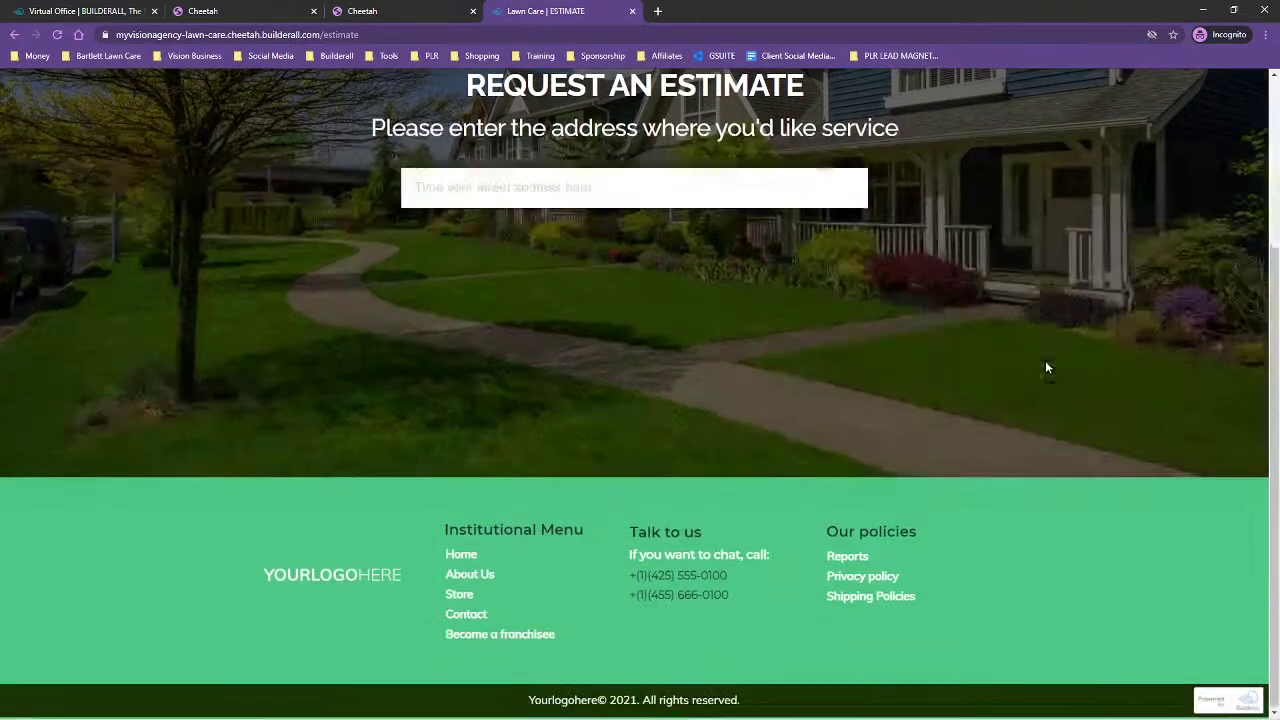
pyautogui.scroll(3, 1140, 354)
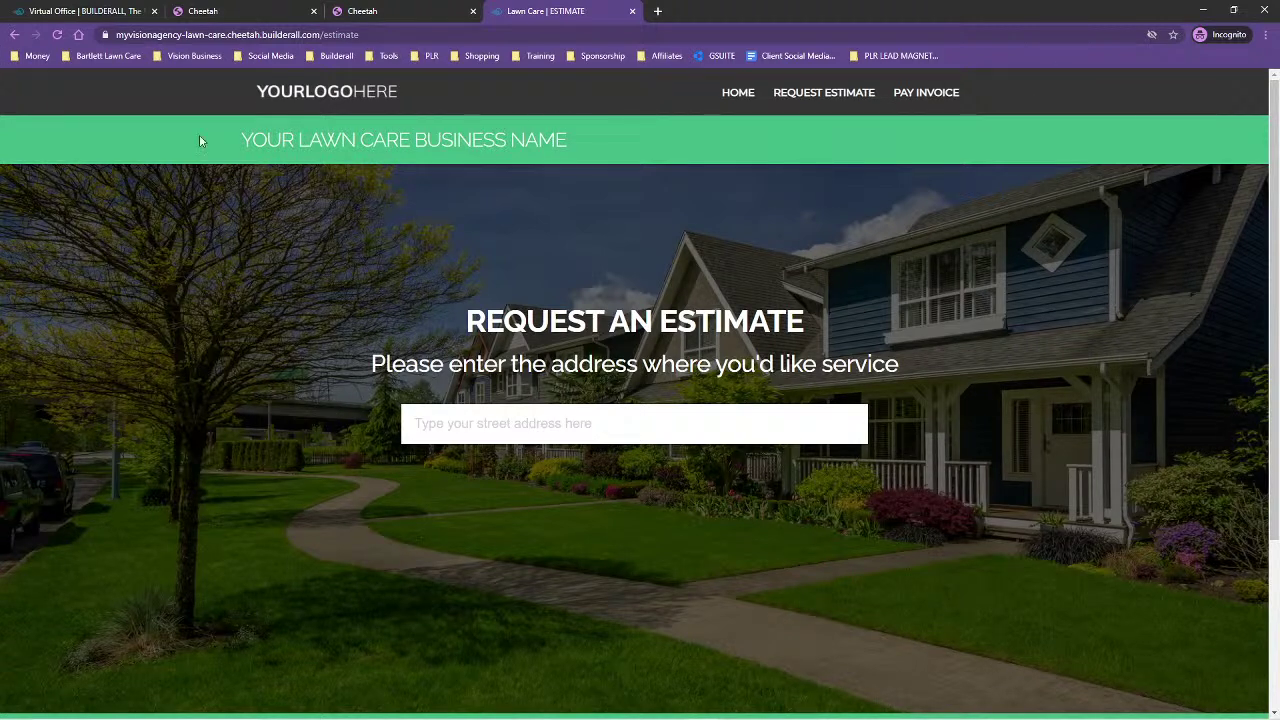
pyautogui.scroll(-3, 491, 522)
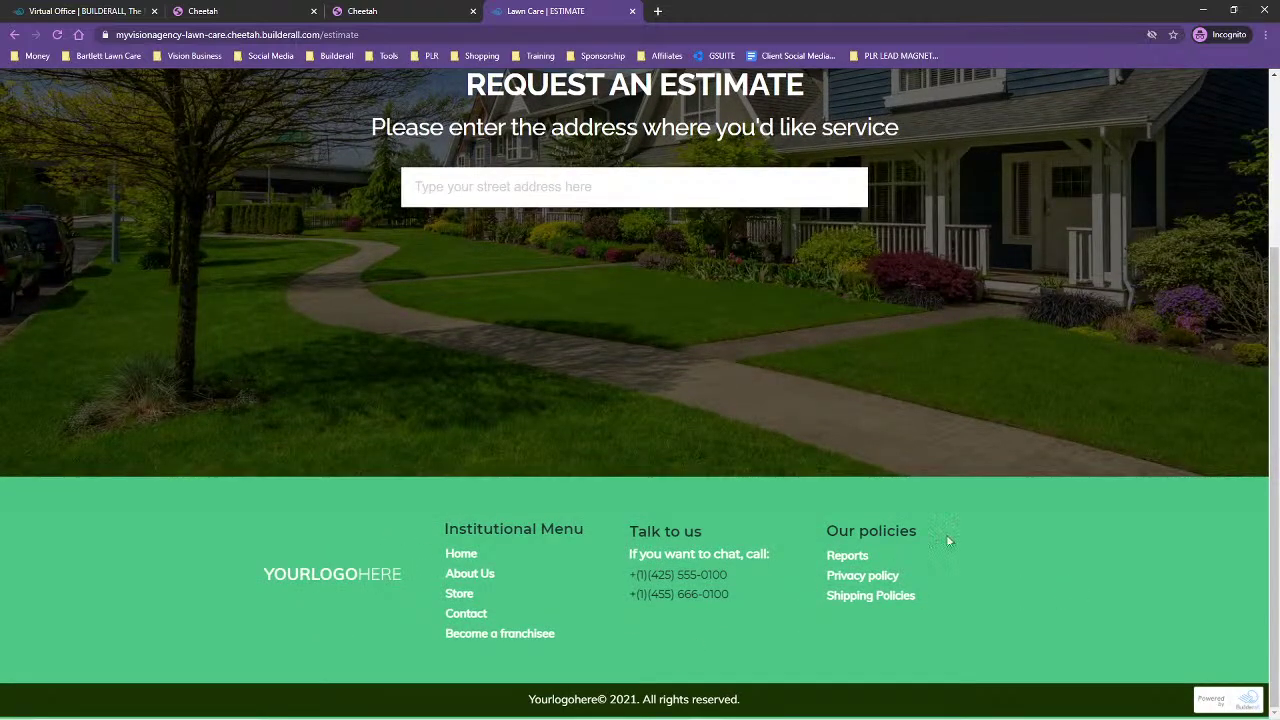
pyautogui.scroll(3, 1031, 414)
# - Enter a street address in the estimate request, choose the first suggested match and view the service selection down to the footer
pyautogui.click(463, 423)
pyautogui.click(586, 458)
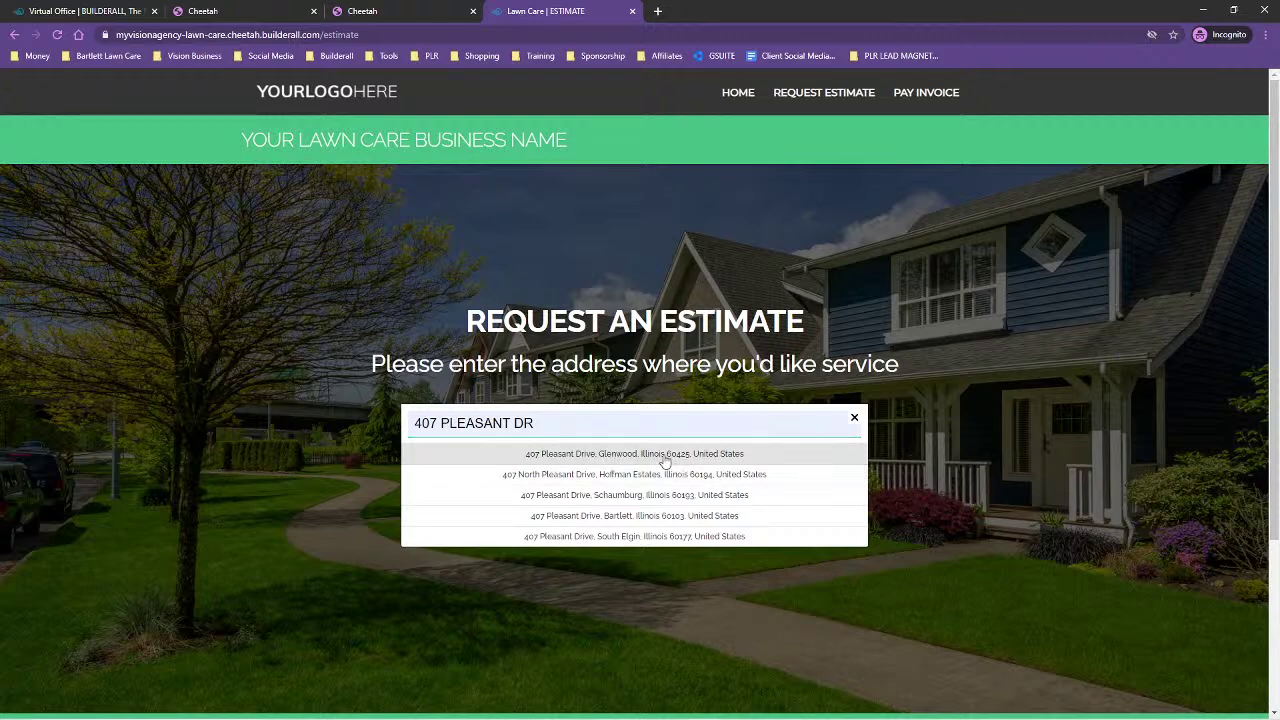
pyautogui.click(665, 455)
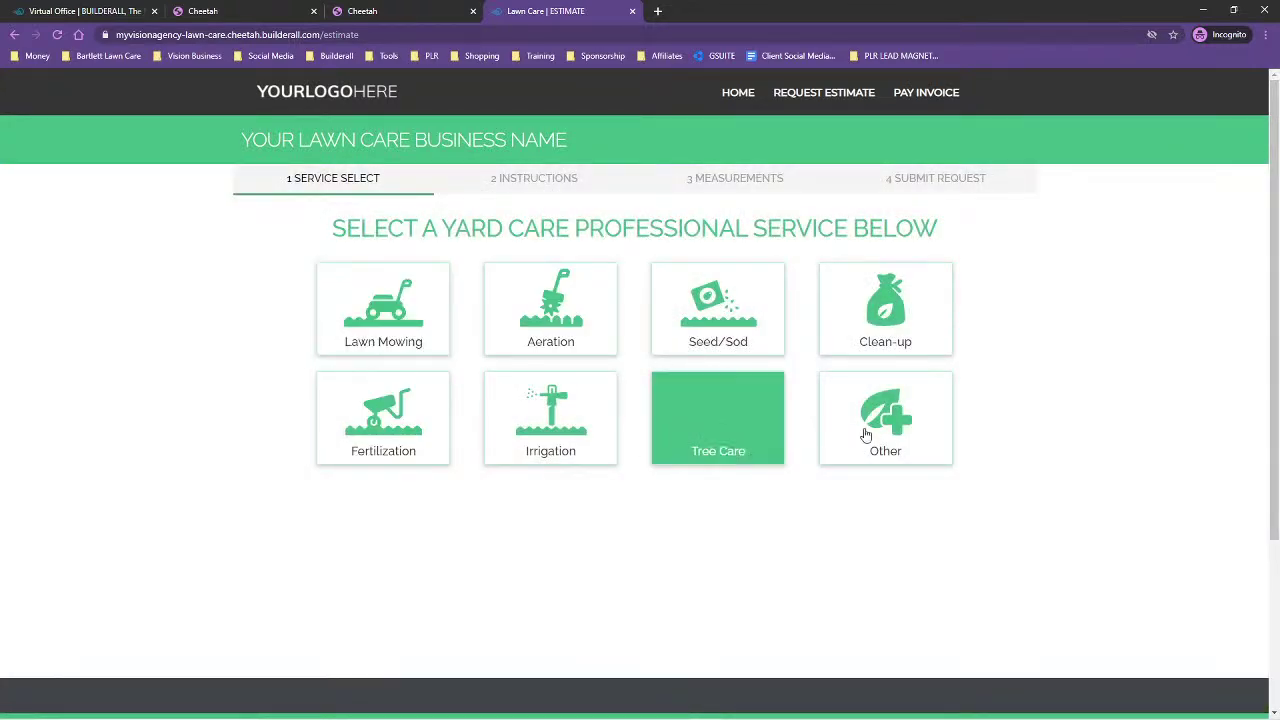
pyautogui.scroll(-3, 1060, 434)
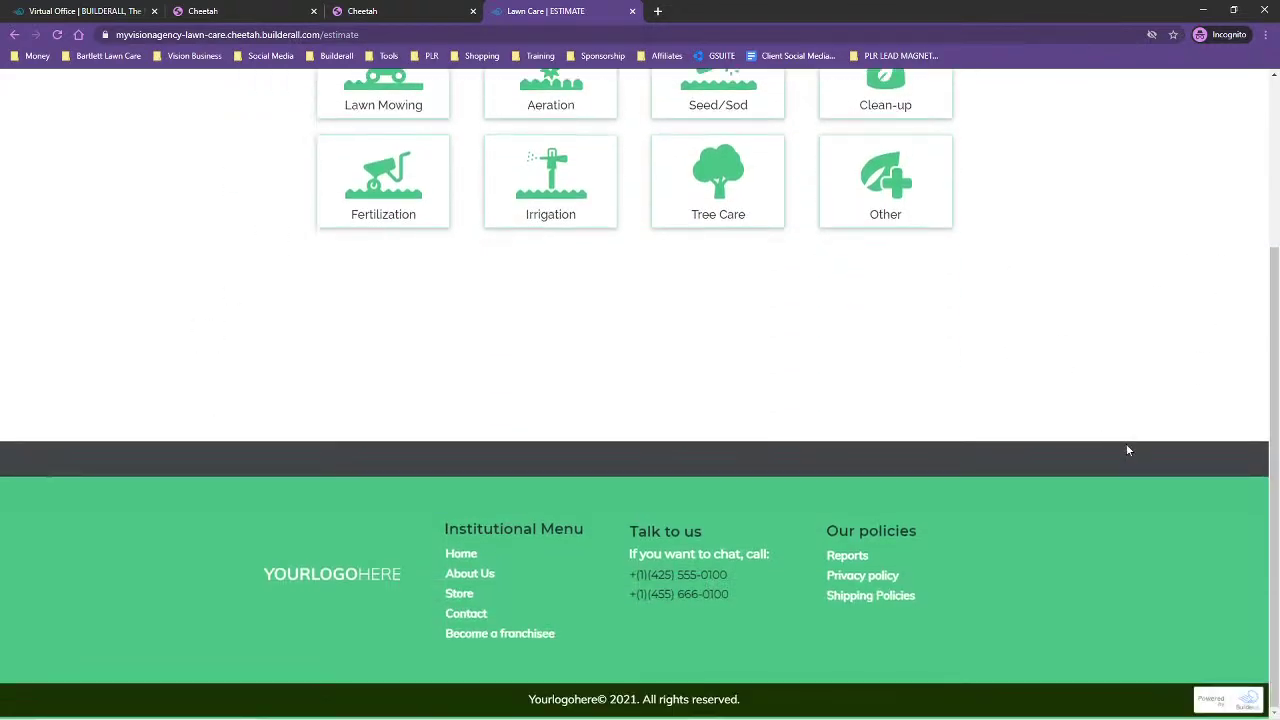
# - Choose Lawn Mowing as the service, set its frequency to Weekly and continue without special instructions
pyautogui.scroll(3, 1163, 451)
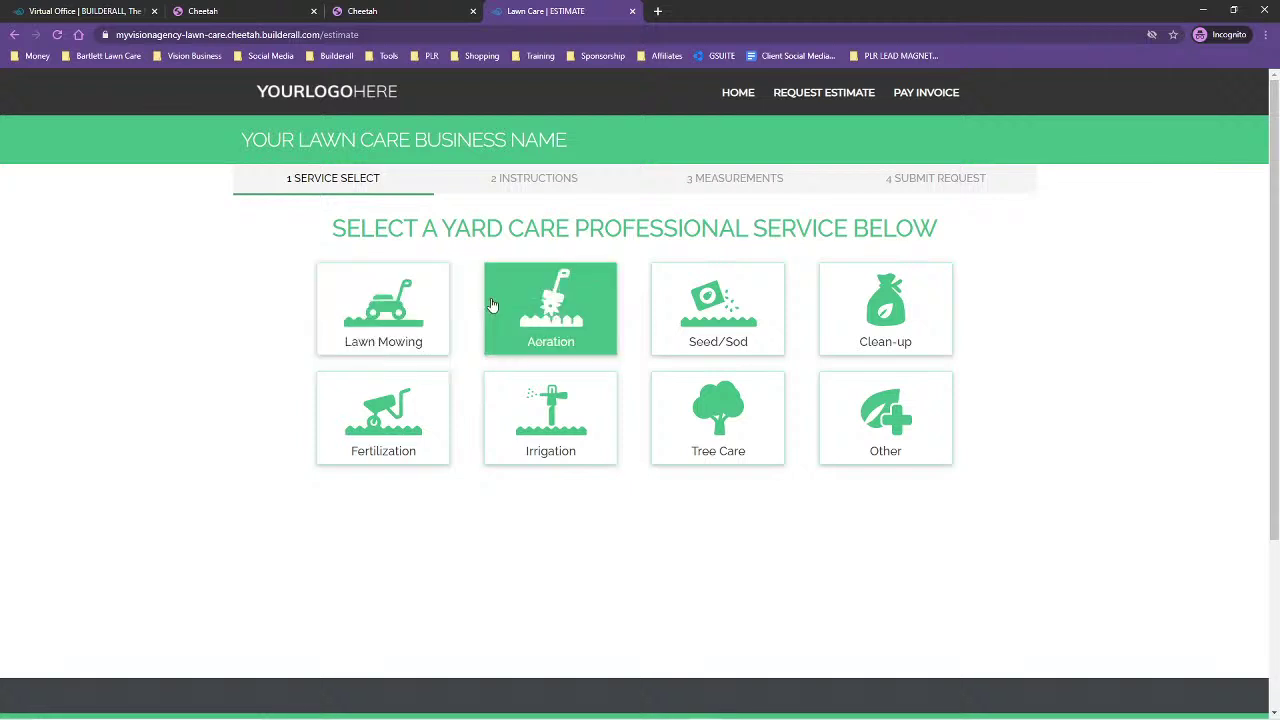
pyautogui.click(430, 302)
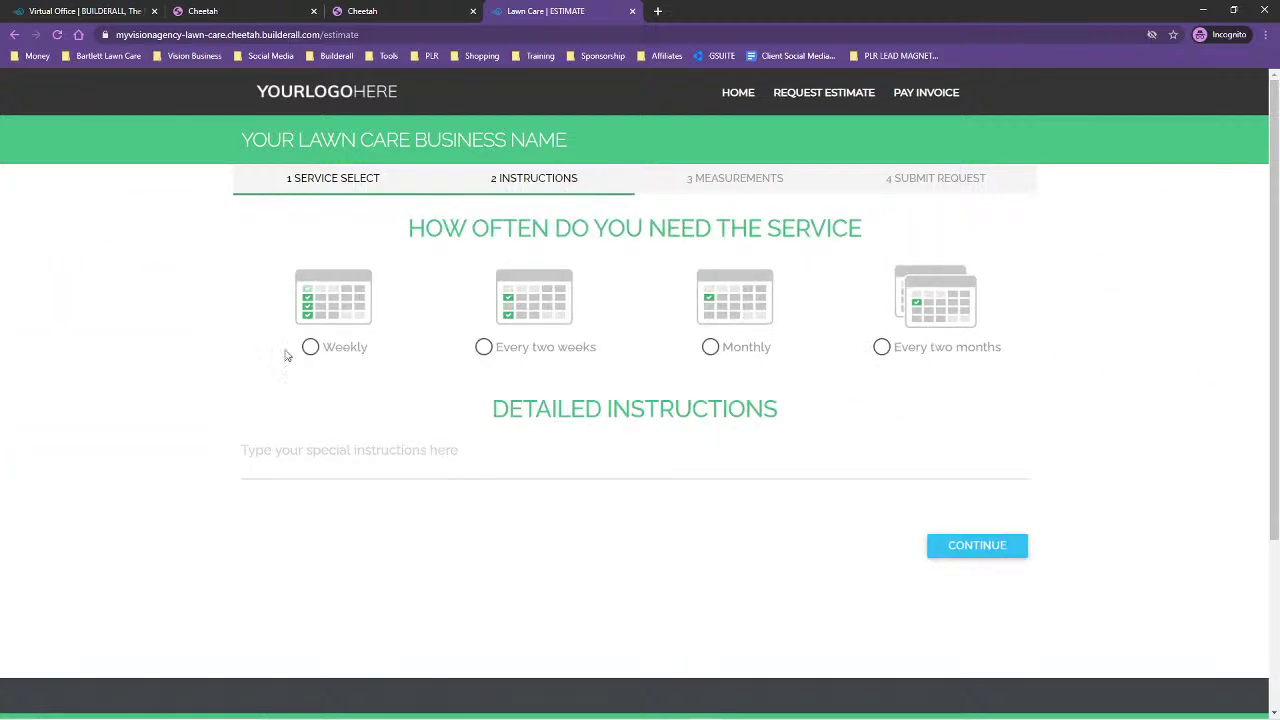
pyautogui.click(912, 347)
pyautogui.click(311, 347)
pyautogui.click(280, 449)
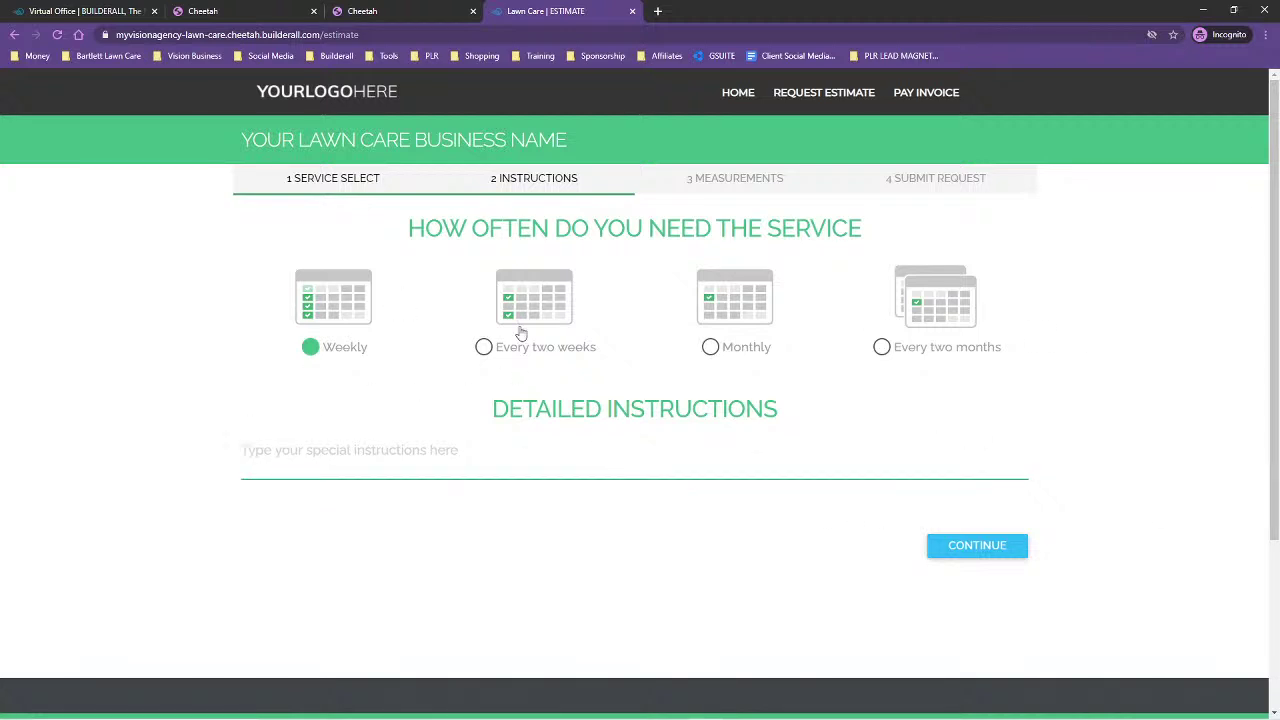
pyautogui.click(974, 551)
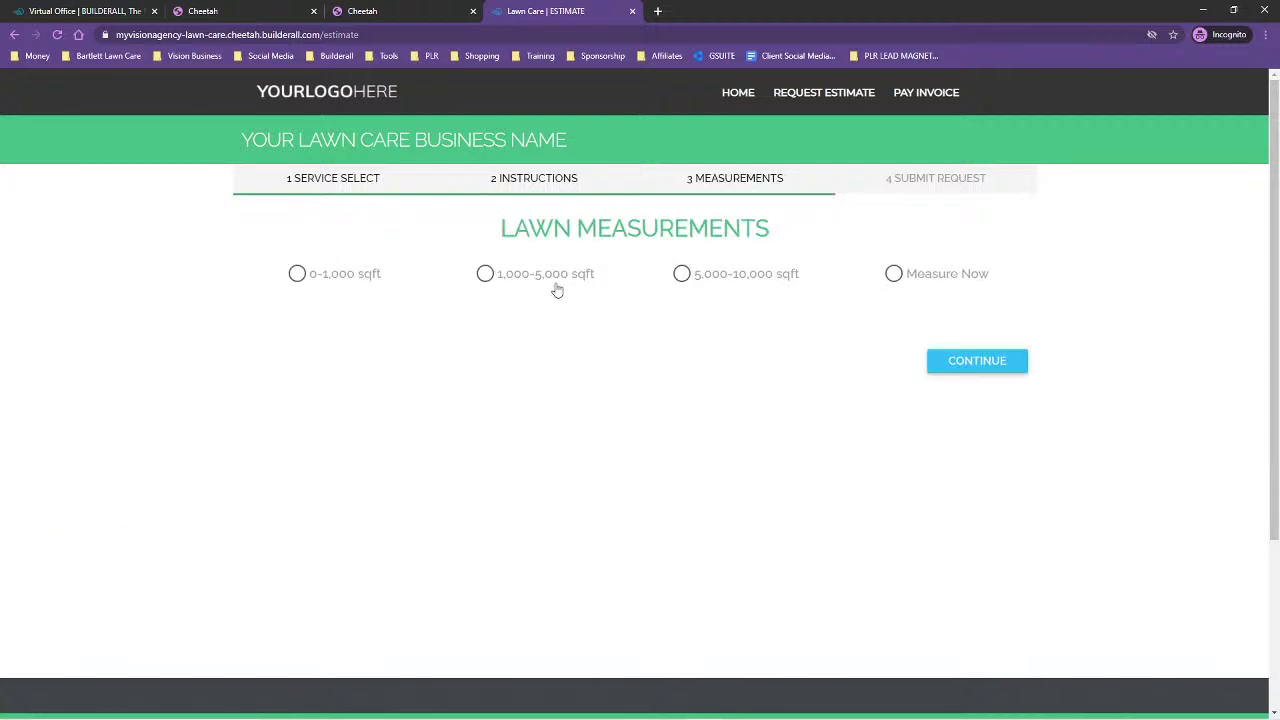
# - Choose Measure Now for the lawn measurements, dismiss the measuring instructions and continue to the contact info form
pyautogui.click(894, 271)
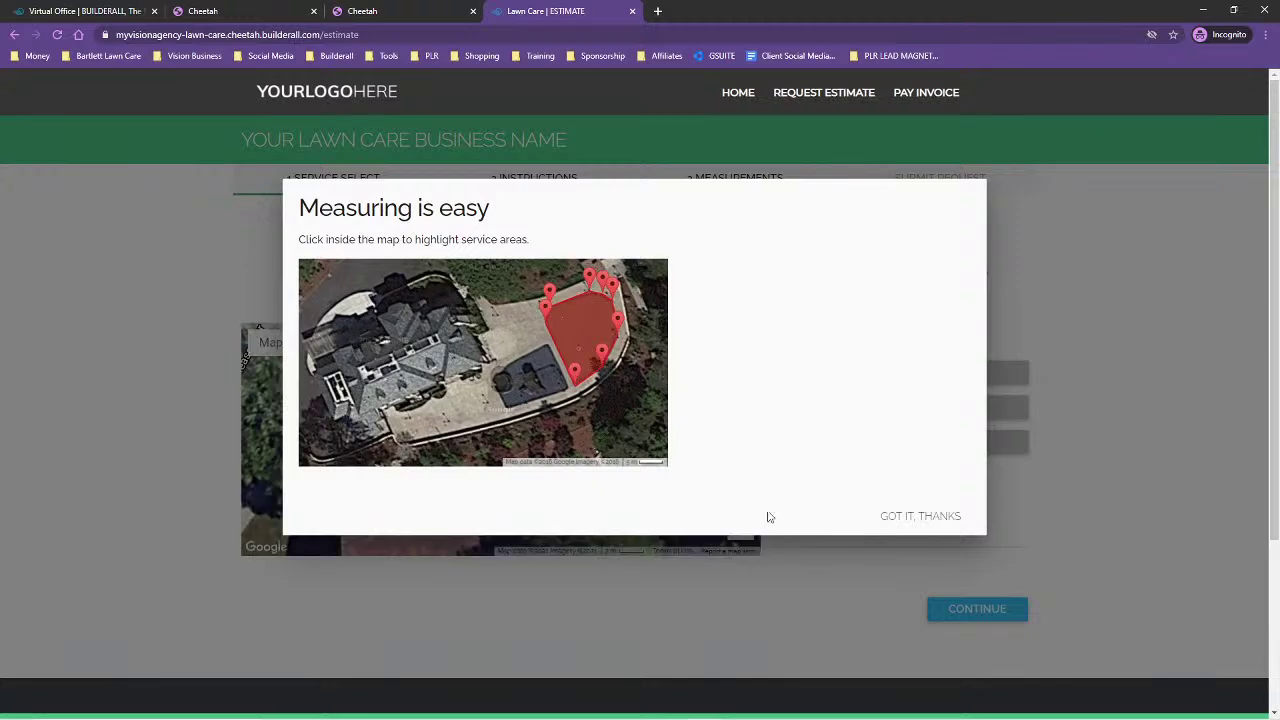
pyautogui.click(921, 516)
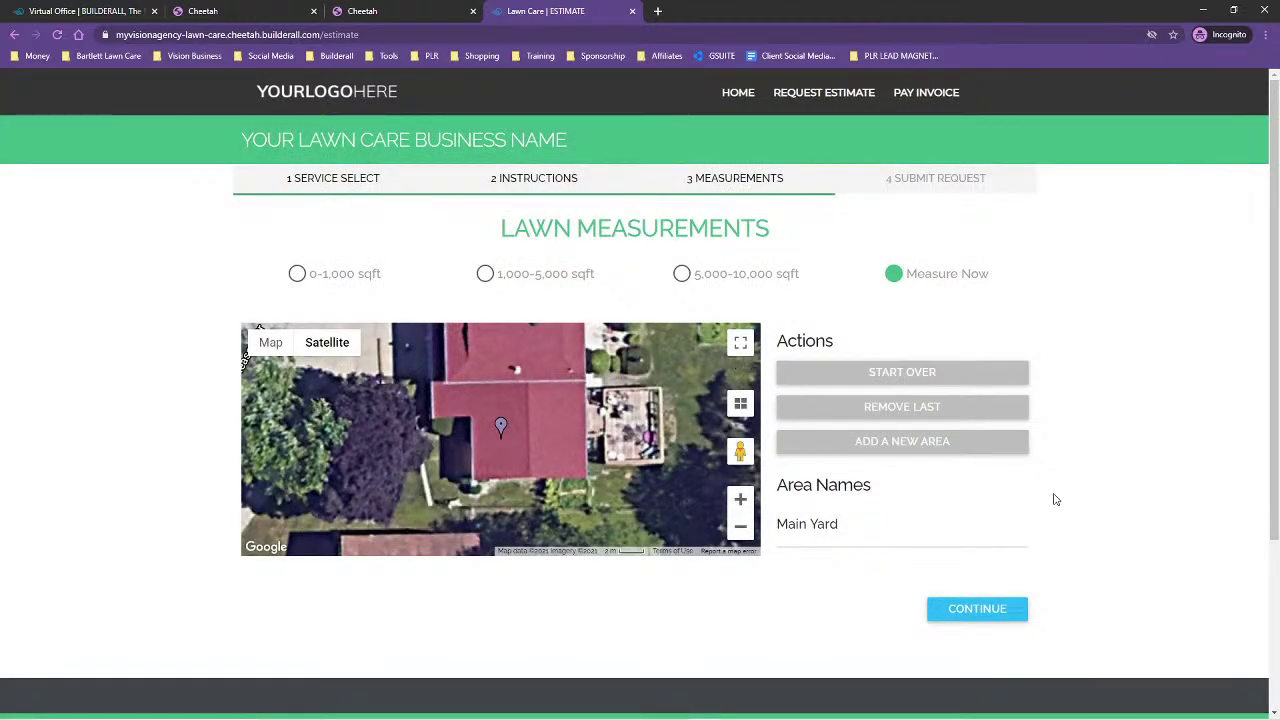
pyautogui.click(995, 608)
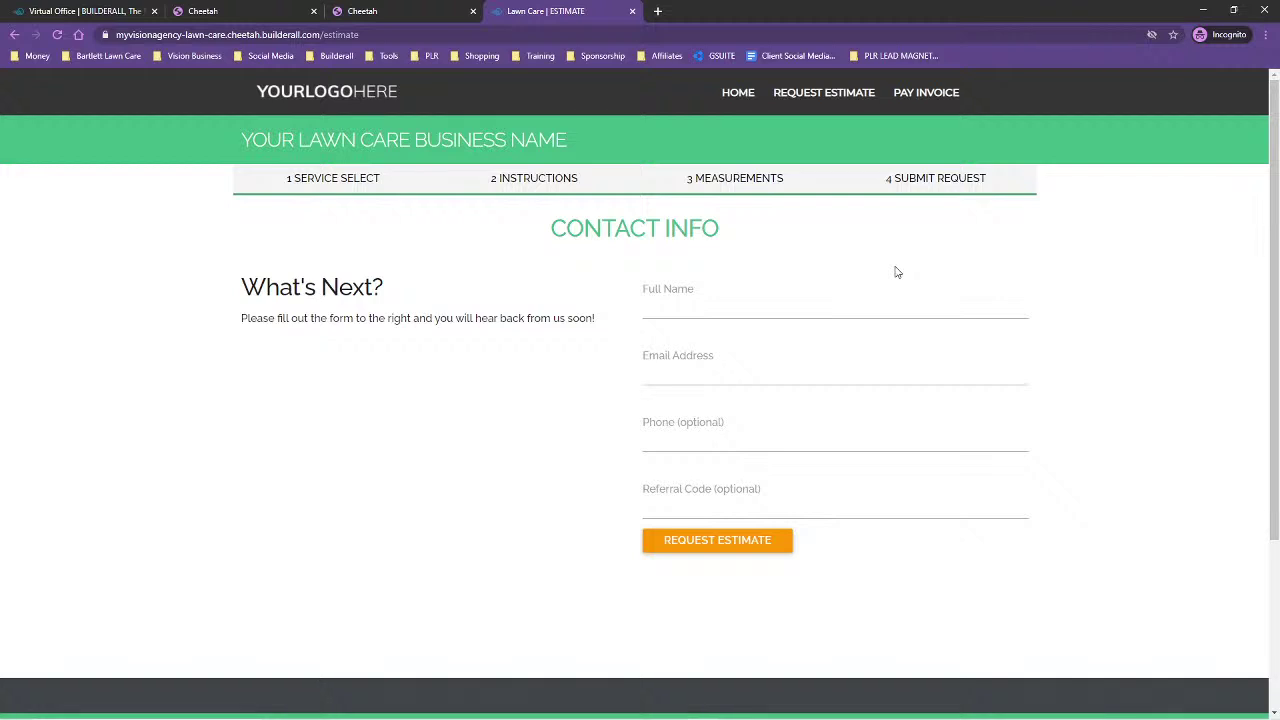
# - Open the PAY INVOICE page of the published site and examine its invoice search form and the footers below
pyautogui.click(916, 94)
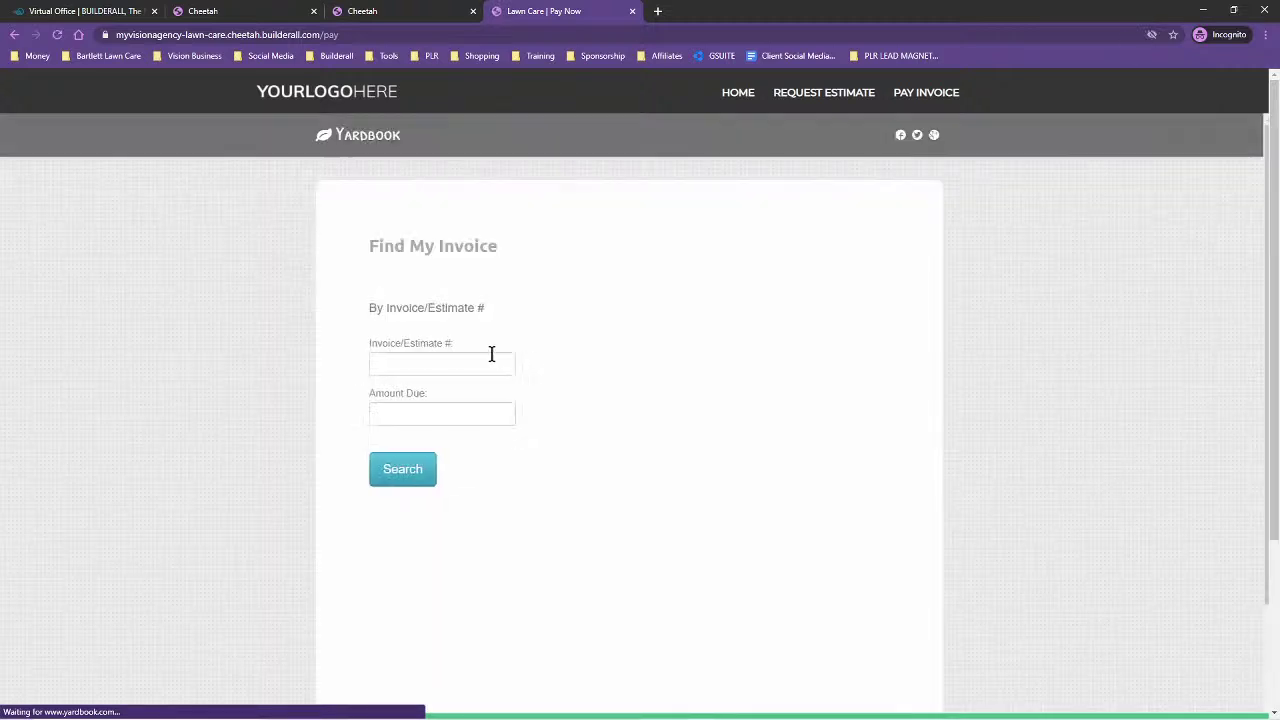
pyautogui.scroll(-2, 211, 375)
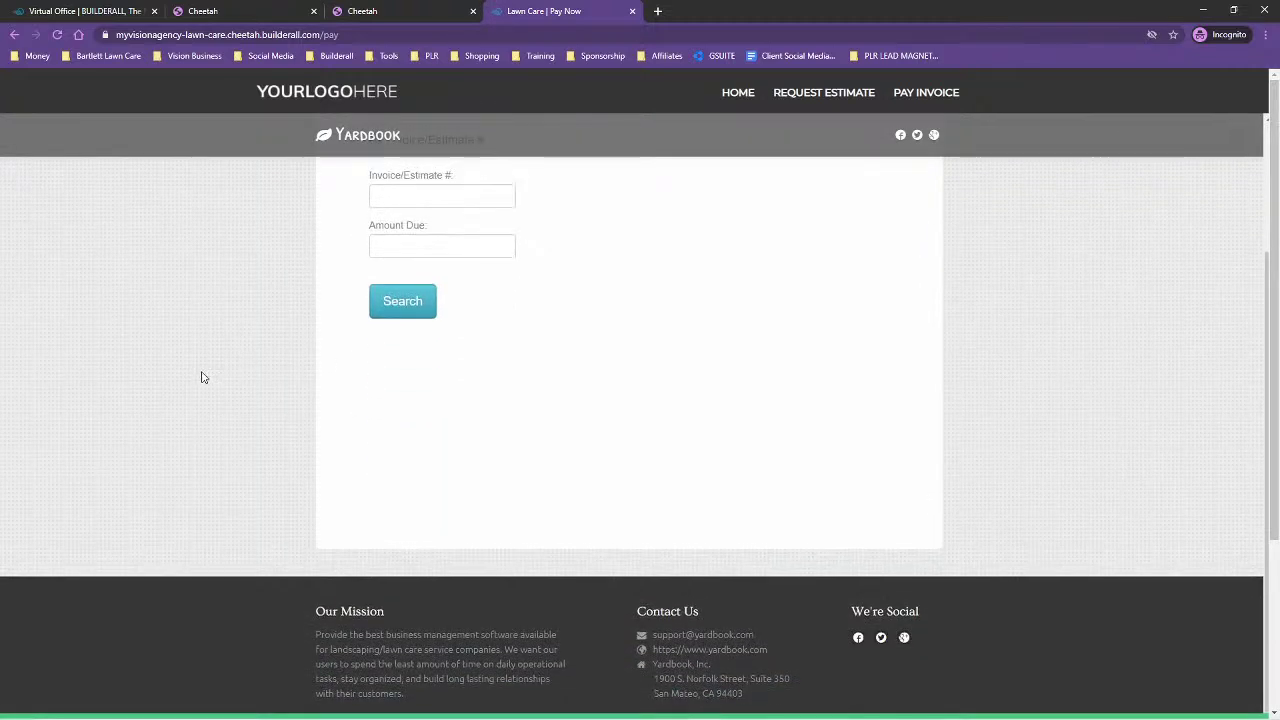
pyautogui.scroll(2, 203, 370)
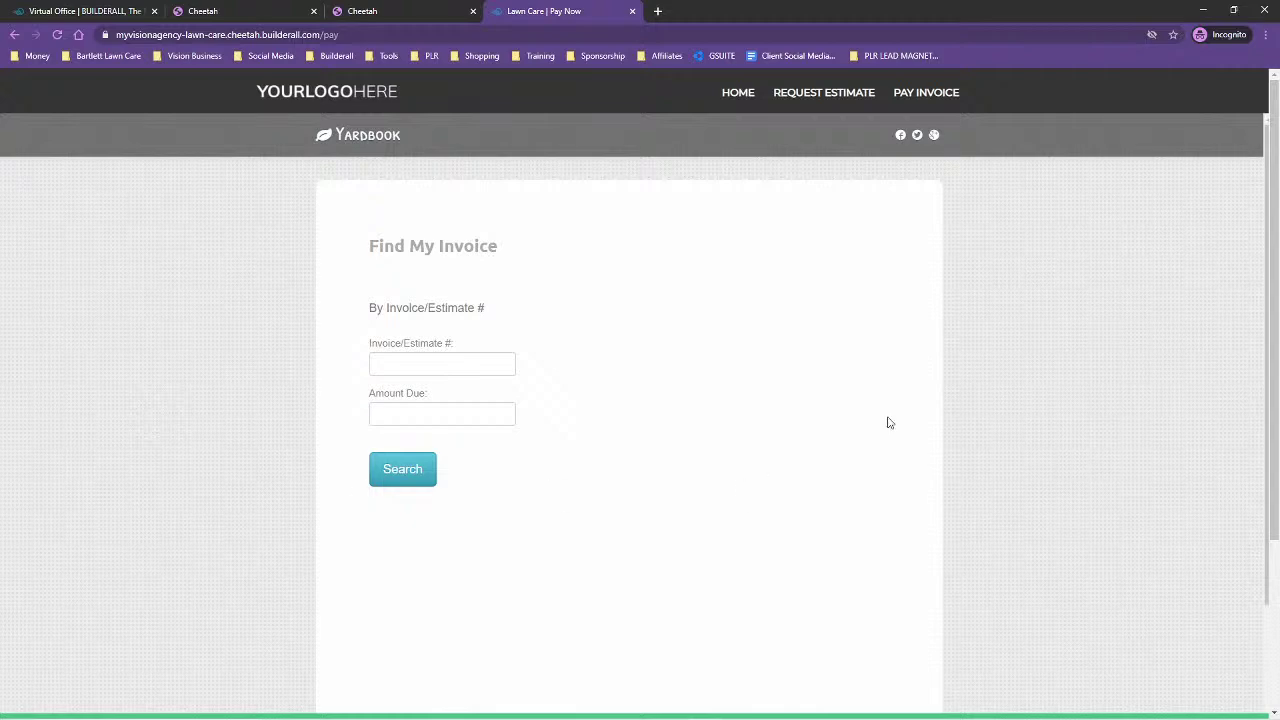
pyautogui.scroll(-2, 337, 346)
pyautogui.scroll(-2, 1229, 346)
pyautogui.scroll(-2, 1140, 582)
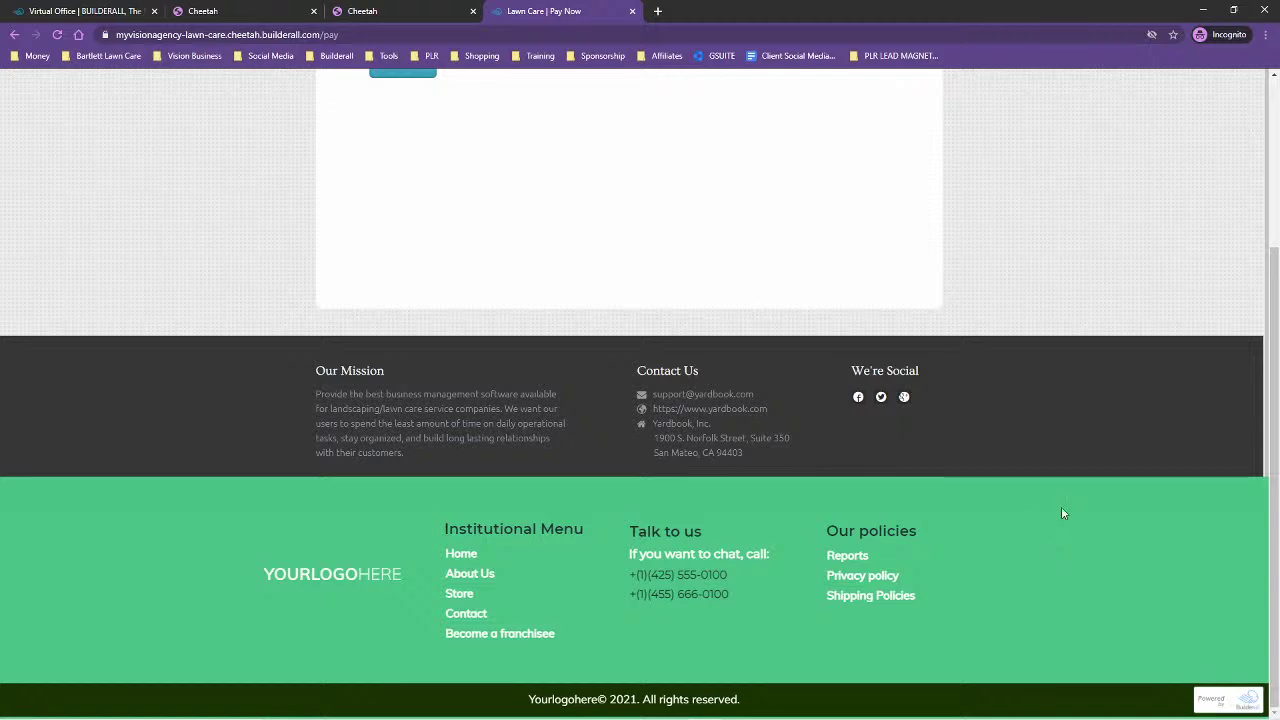
# - Remove the site's green footer from the PAY NOW page through its page settings, save the page and republish the site
pyautogui.click(359, 10)
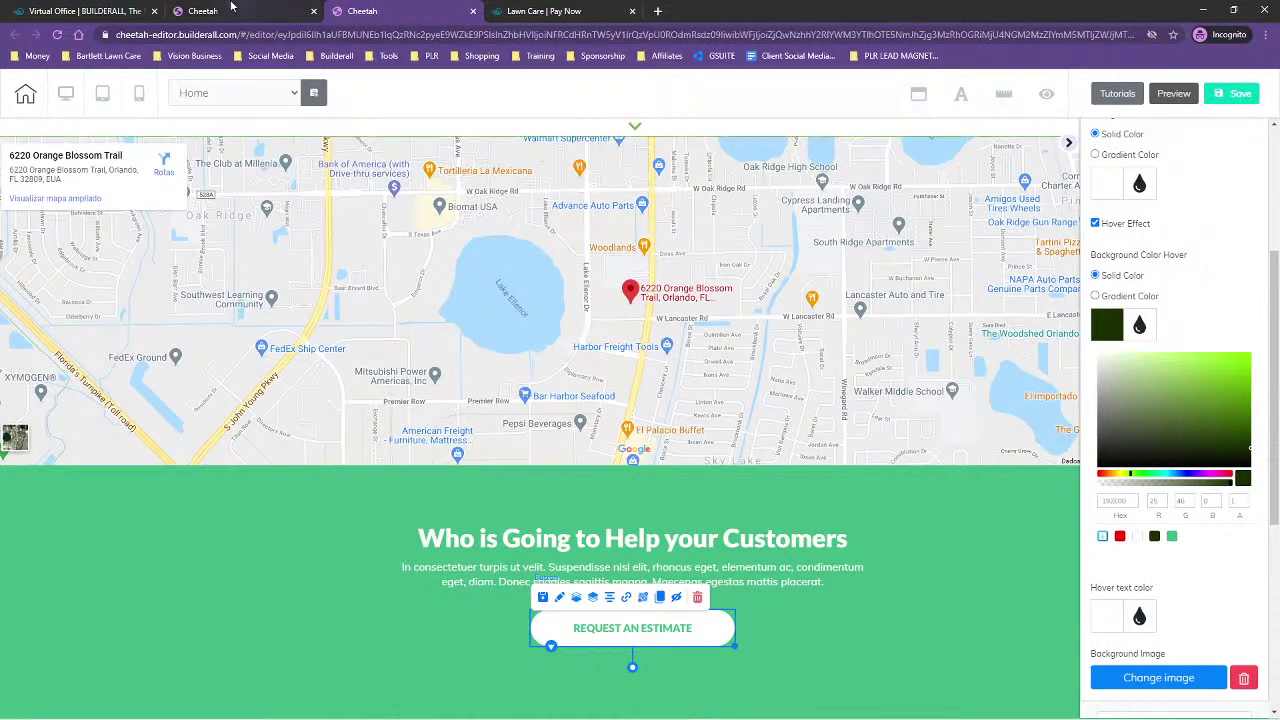
pyautogui.hotkey('ctrl', 'shift', 'Tab')
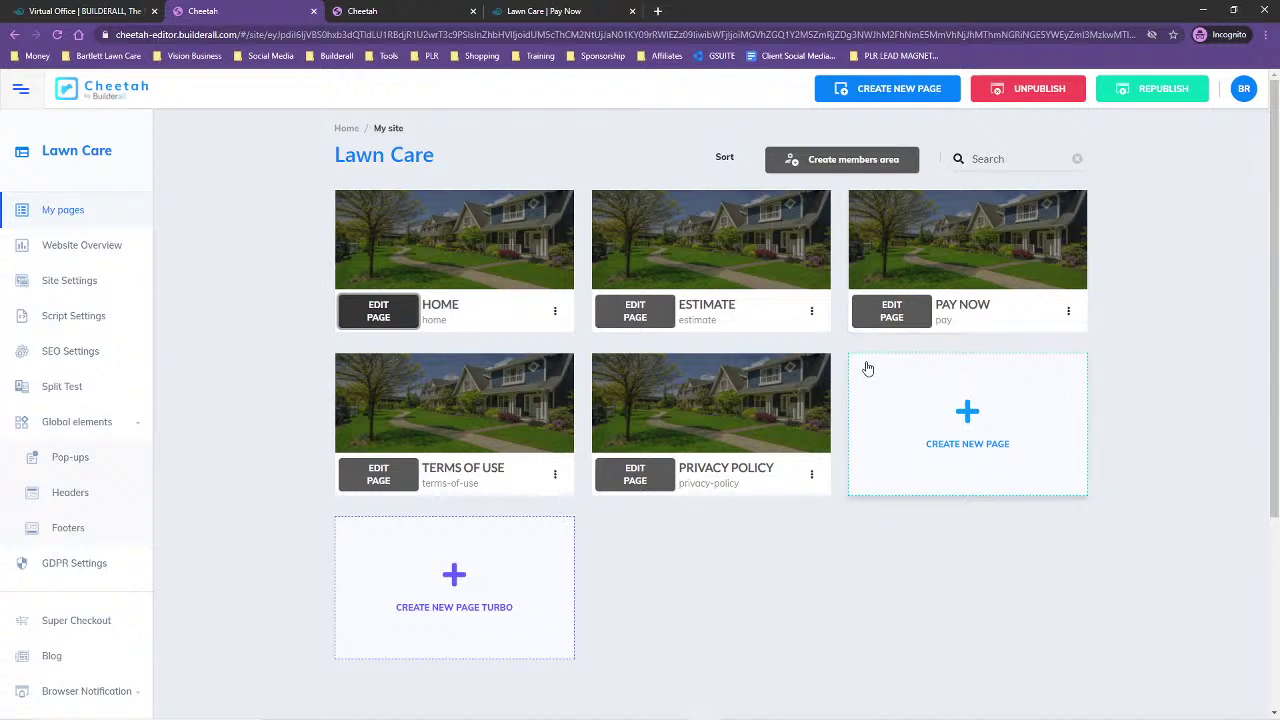
pyautogui.click(1068, 312)
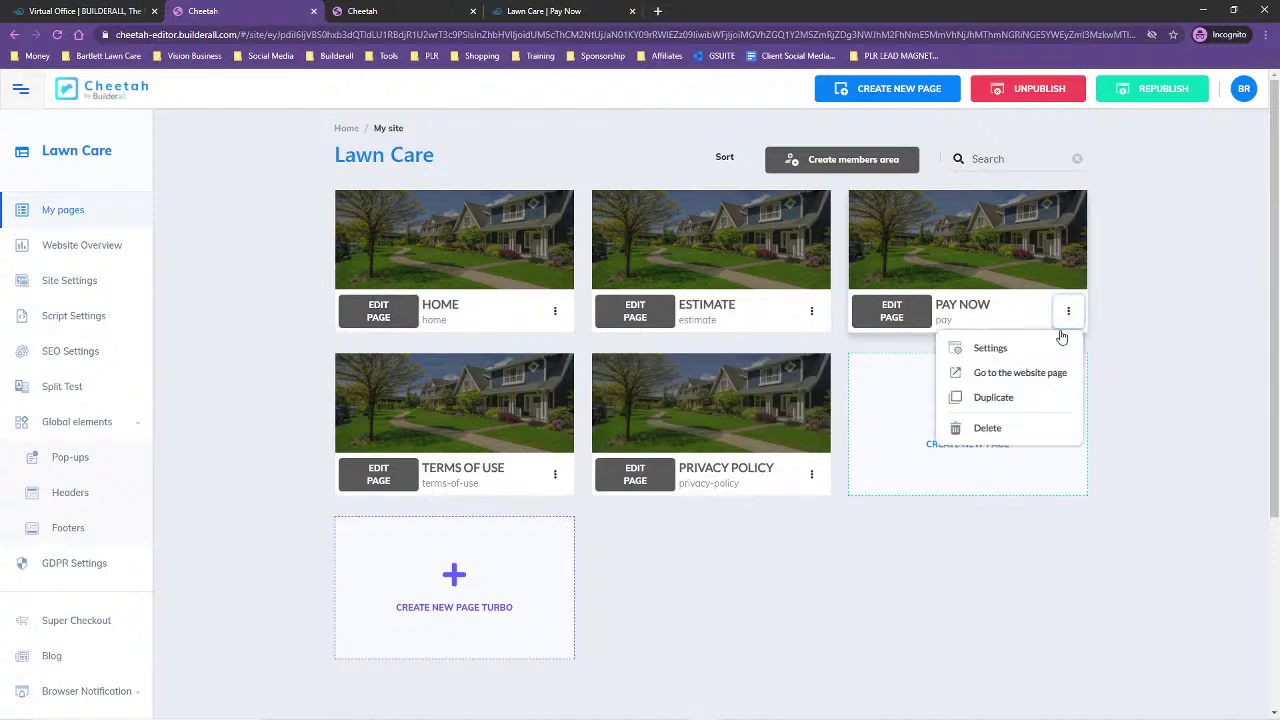
pyautogui.click(997, 348)
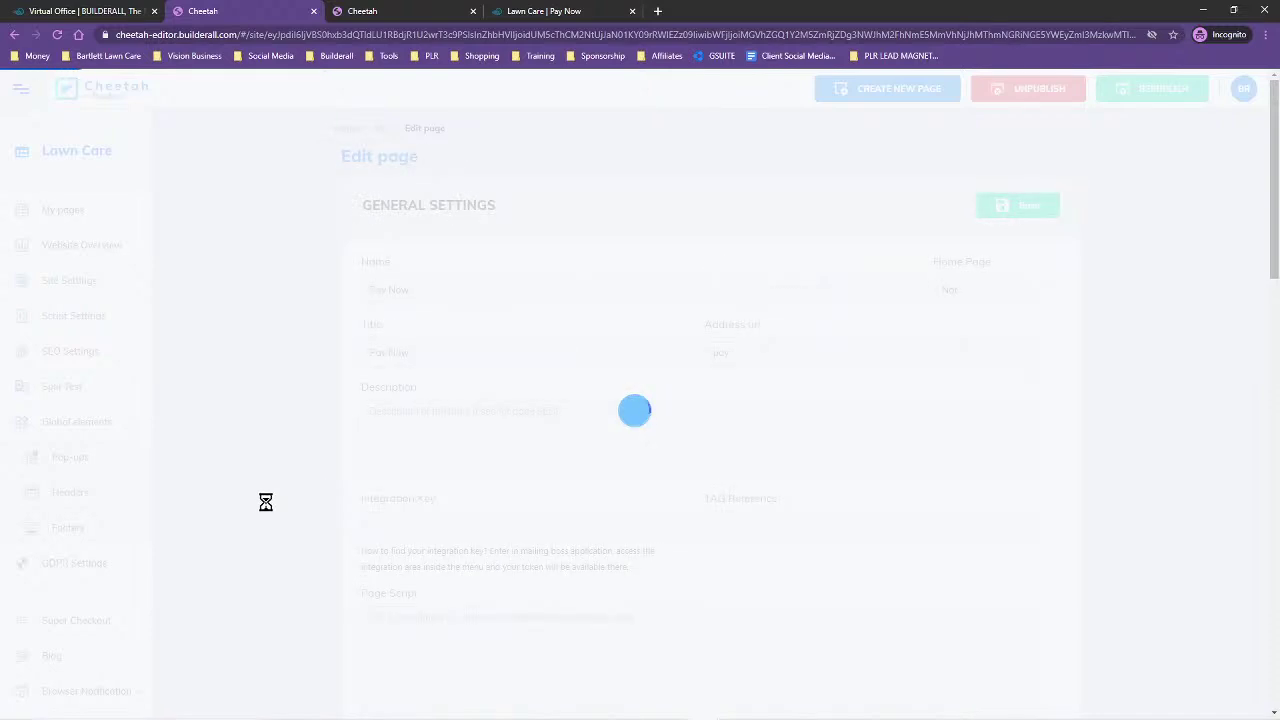
pyautogui.scroll(-15, 237, 482)
pyautogui.click(420, 636)
pyautogui.click(449, 660)
pyautogui.click(816, 645)
pyautogui.click(817, 659)
pyautogui.click(1015, 500)
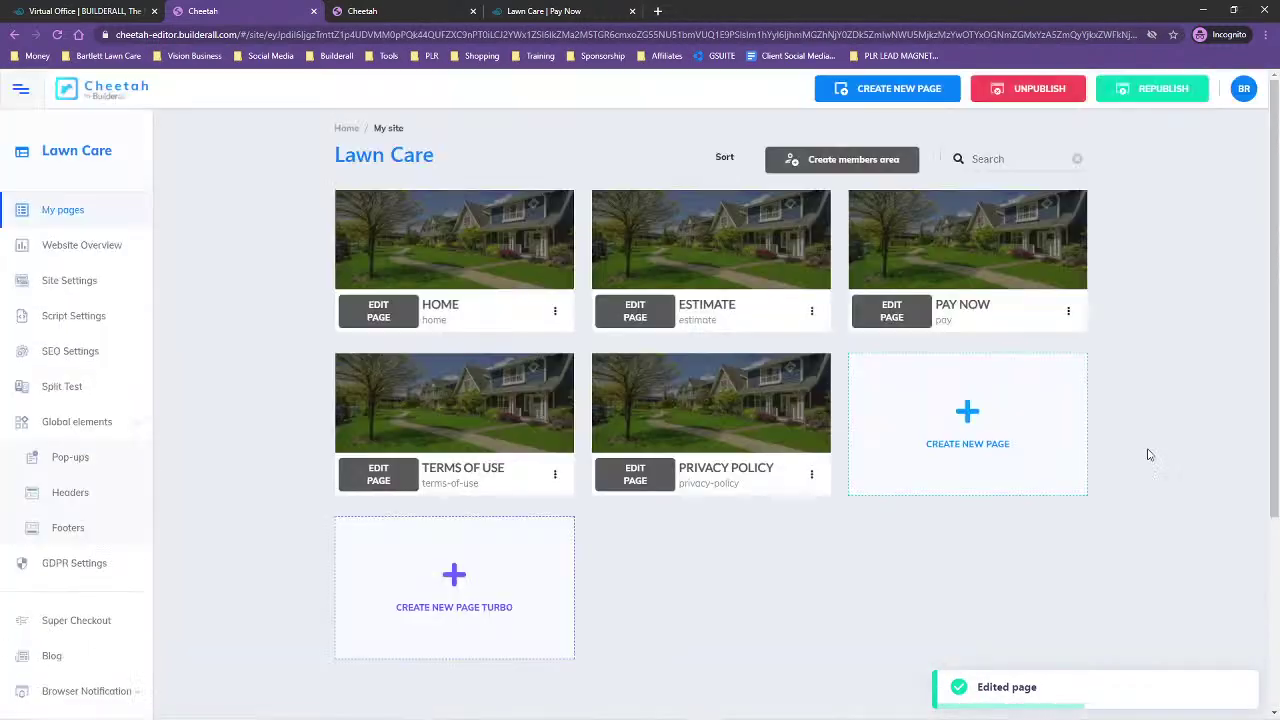
pyautogui.click(1151, 90)
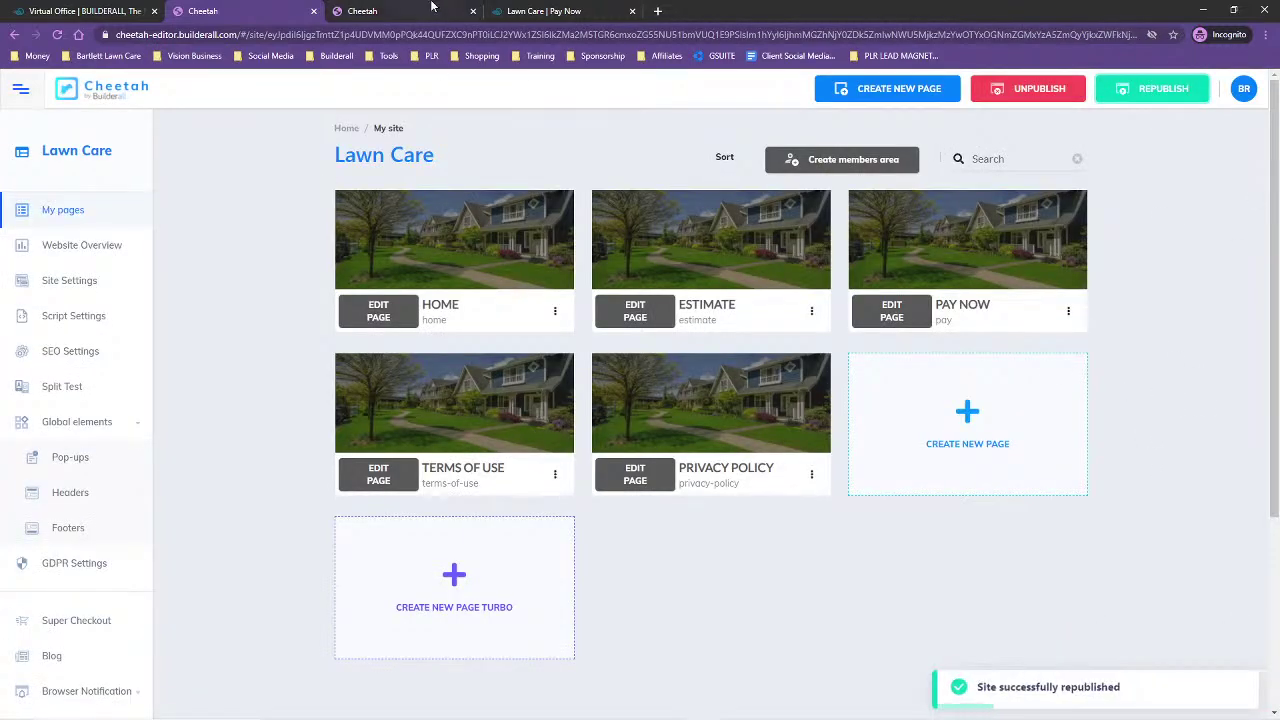
# - Reload the published pay page and examine it from the header through the invoice form to the bottom
pyautogui.click(545, 11)
pyautogui.click(57, 34)
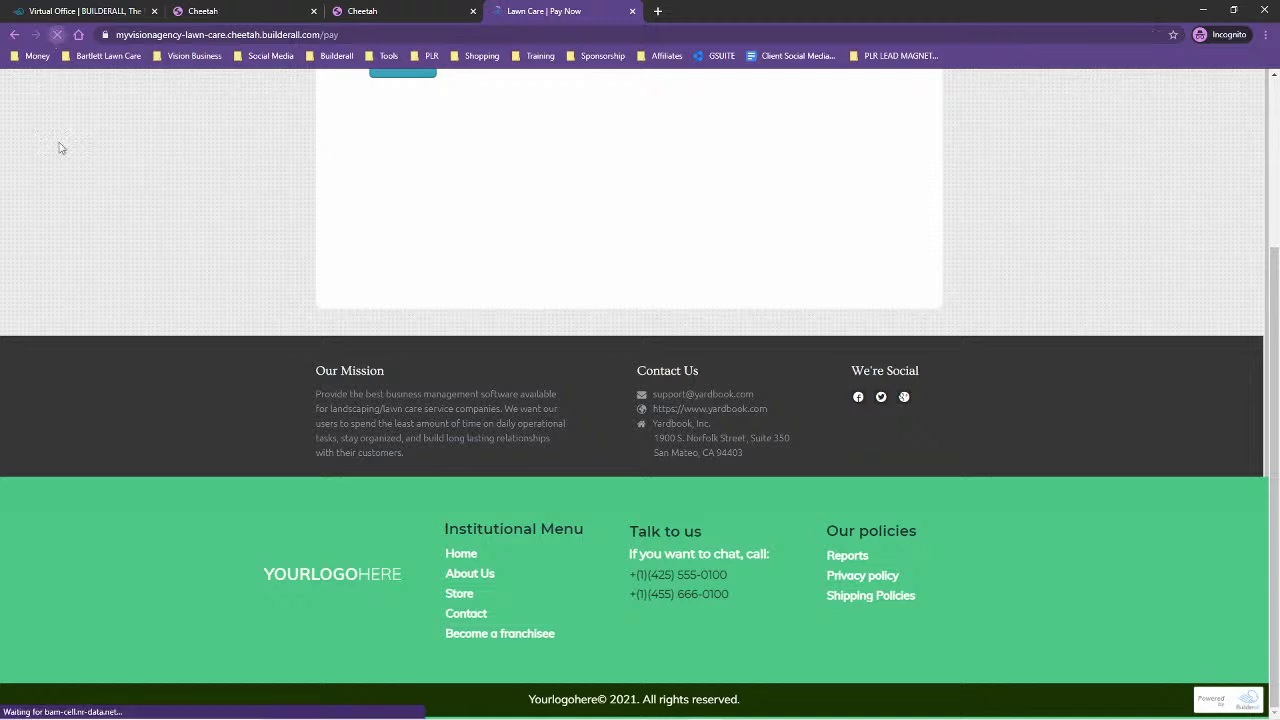
pyautogui.scroll(-3, 99, 385)
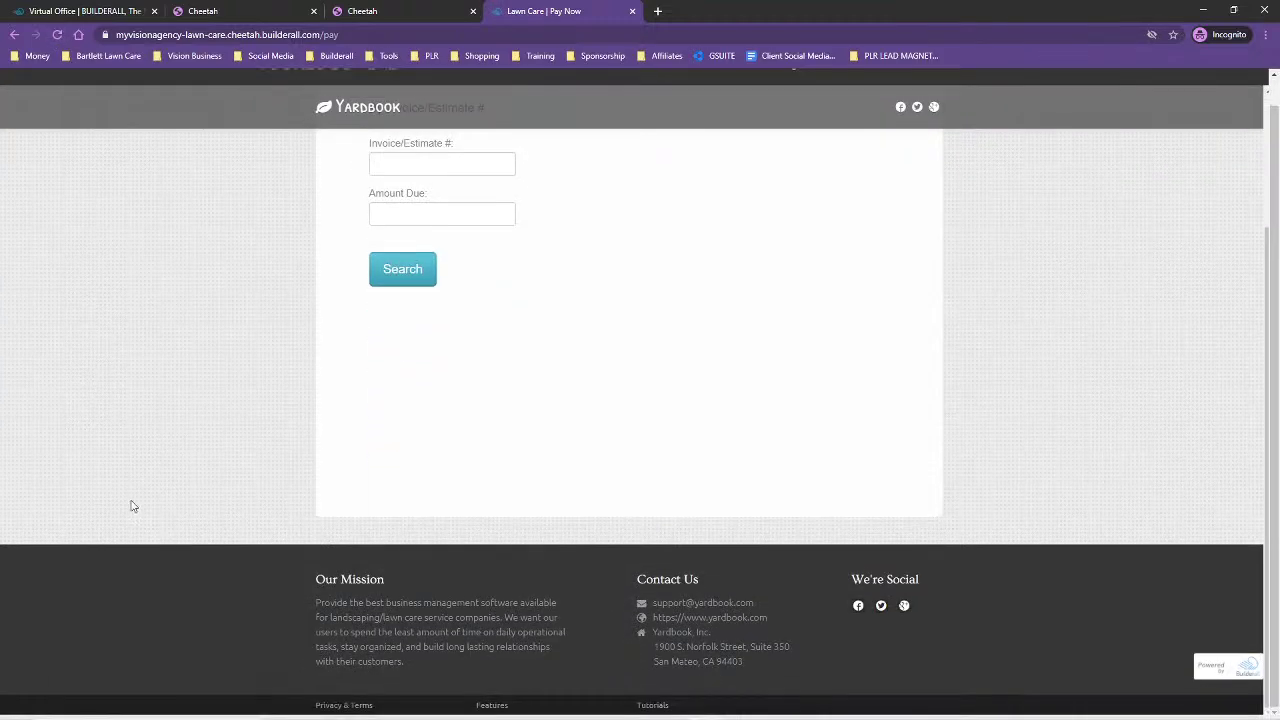
pyautogui.scroll(3, 1210, 590)
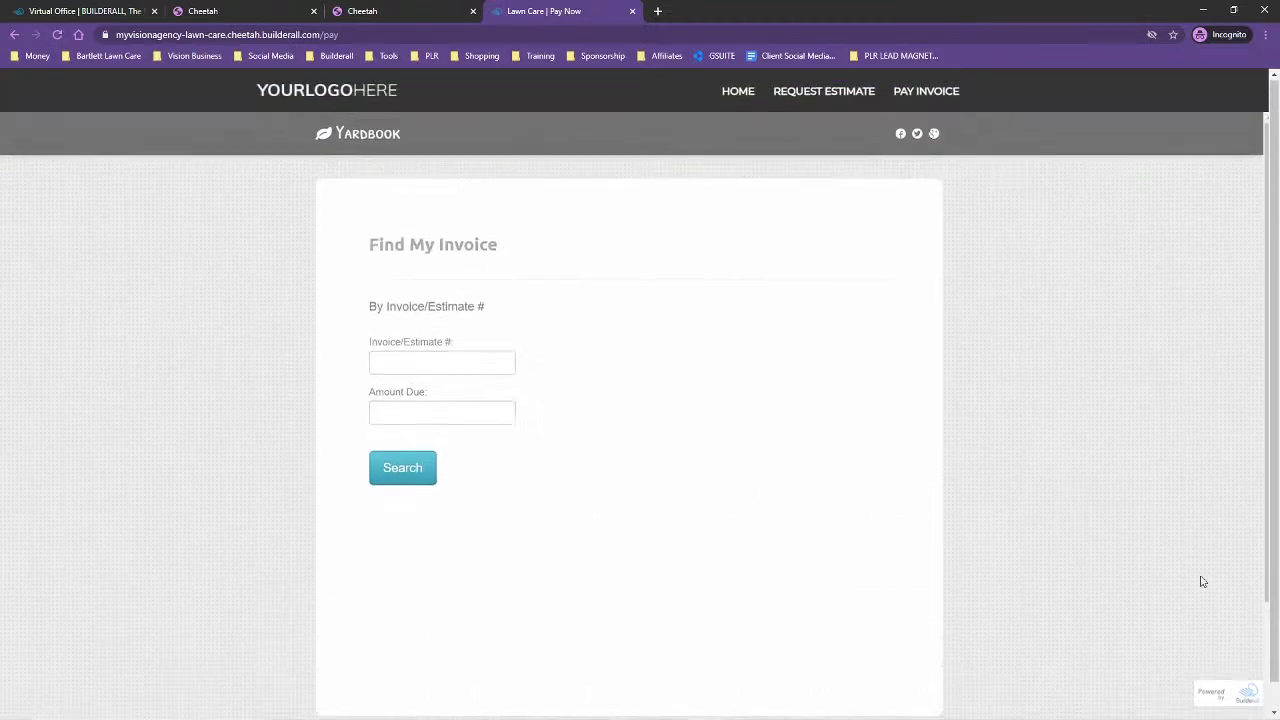
pyautogui.scroll(-3, 1130, 410)
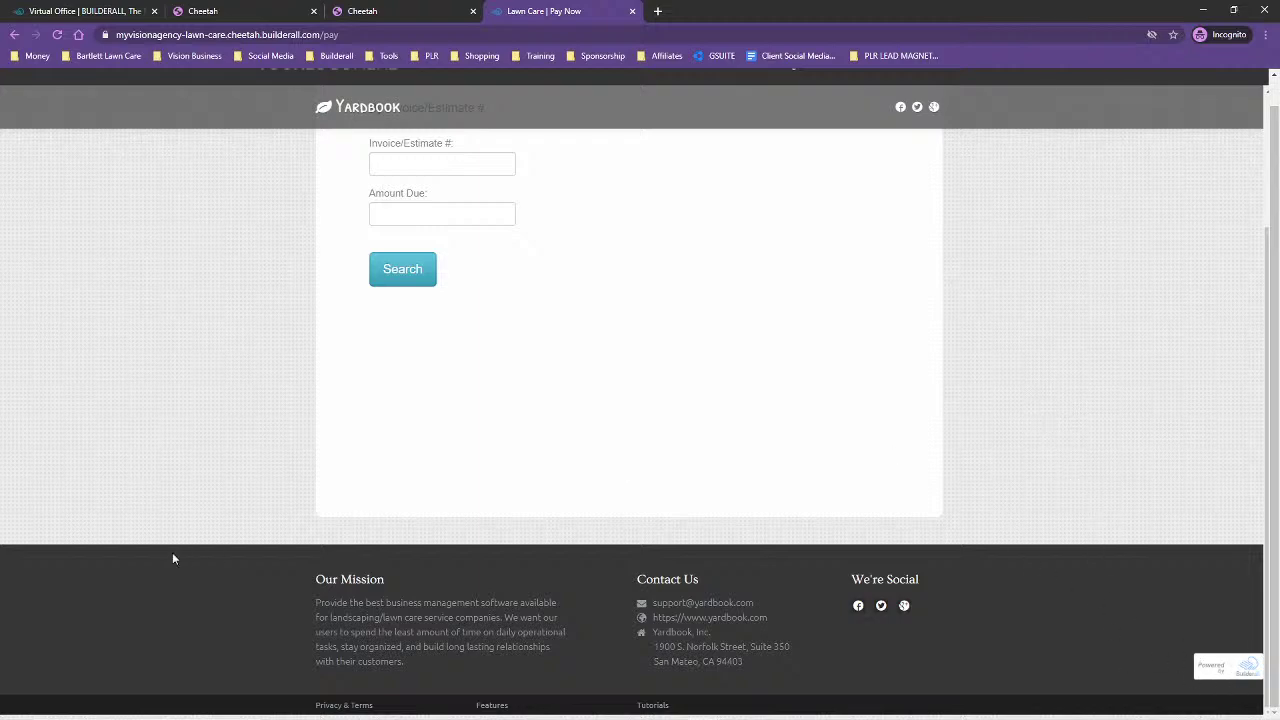
pyautogui.scroll(2, 170, 535)
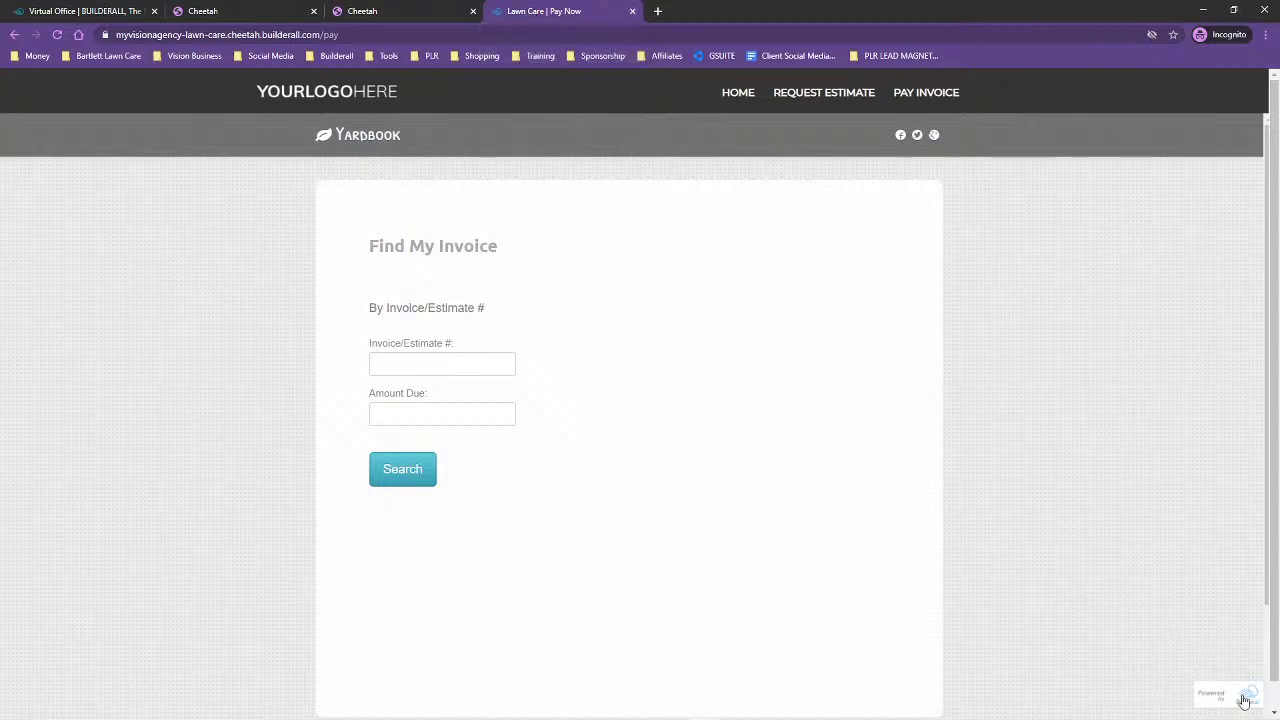
# - Close the published pay page and the home page editor, leaving the editor without saving again
pyautogui.click(632, 12)
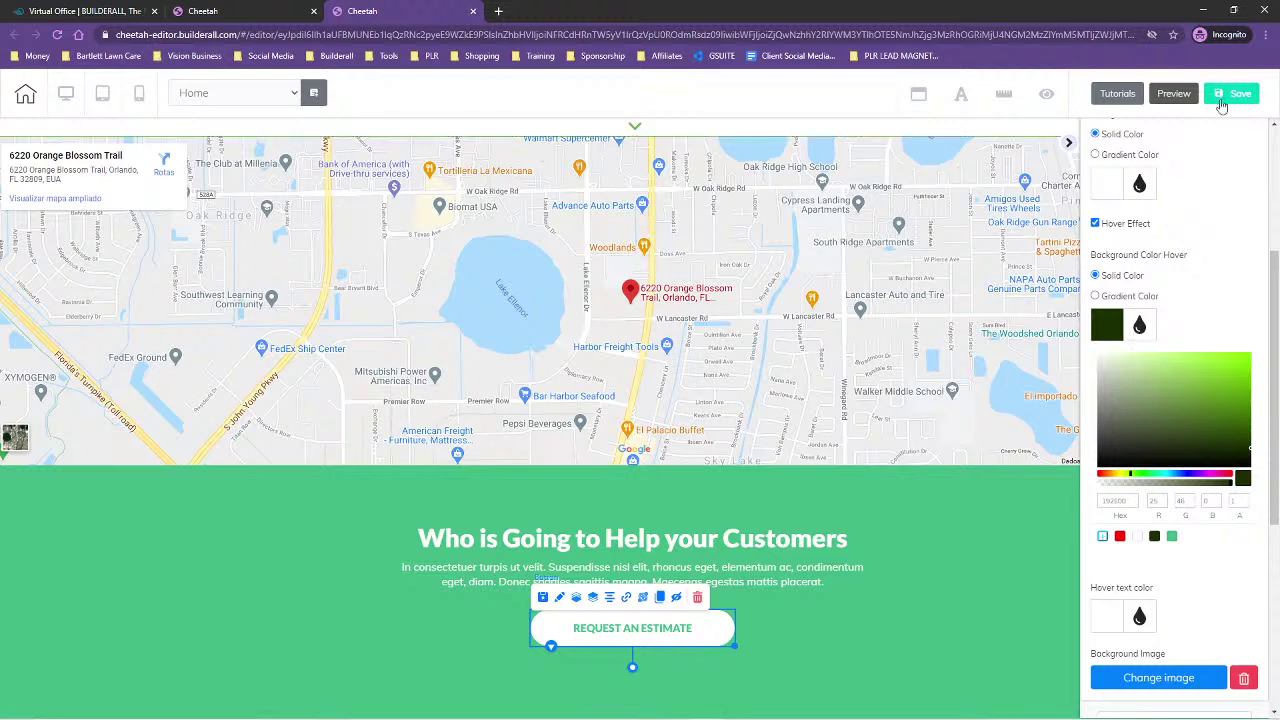
pyautogui.click(471, 12)
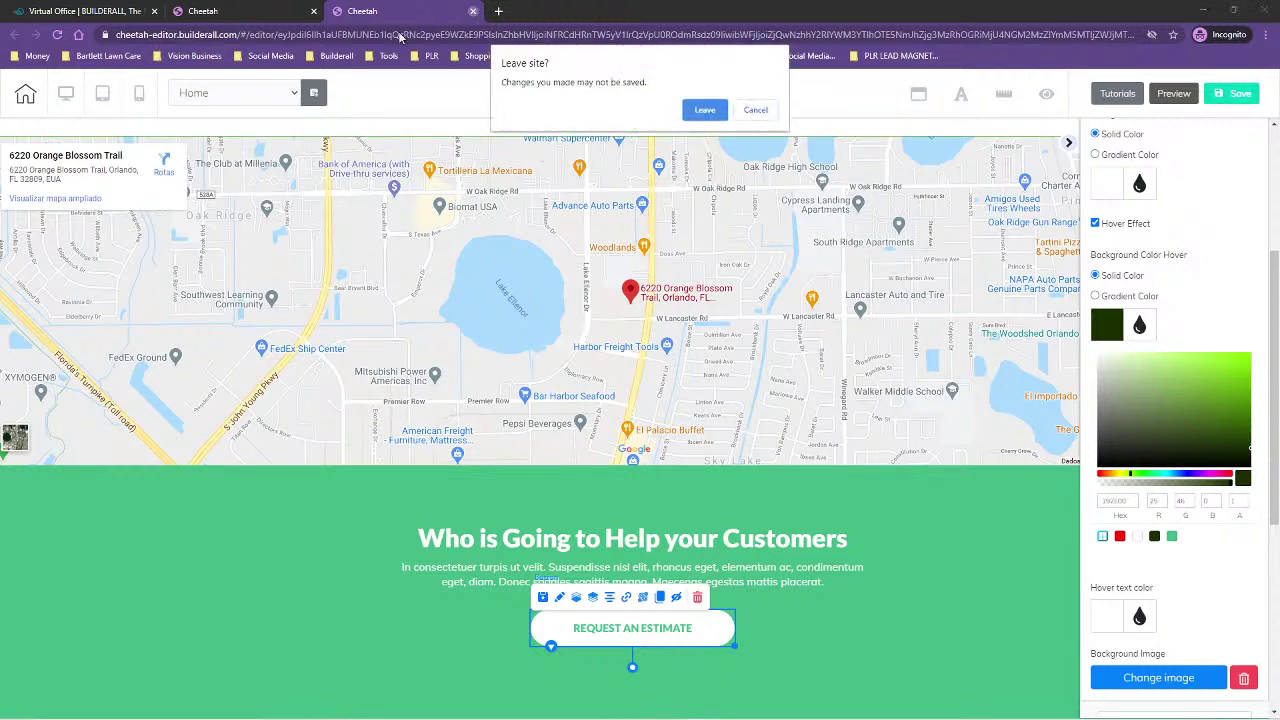
pyautogui.click(705, 109)
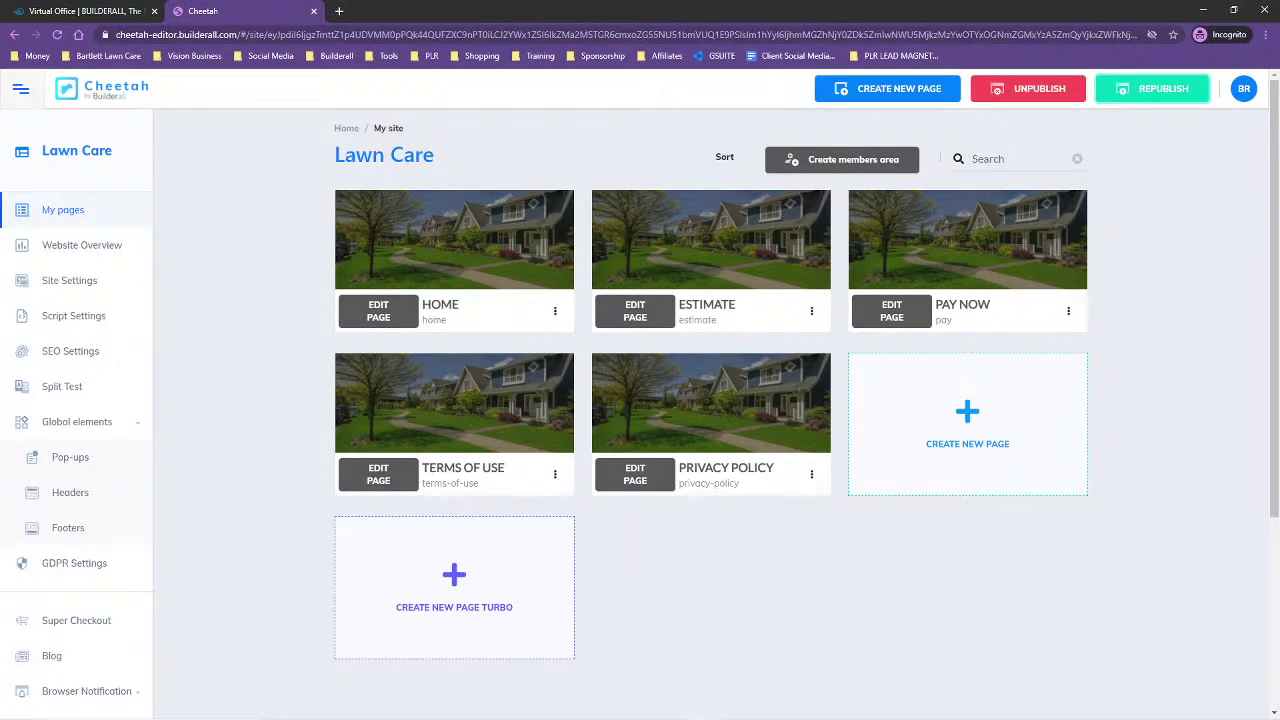
# - Switch to the Lawn Care Clients notes in Notepad and review the website page list and the Agency Funnel outline
pyautogui.hotkey('alt', 'Tab')
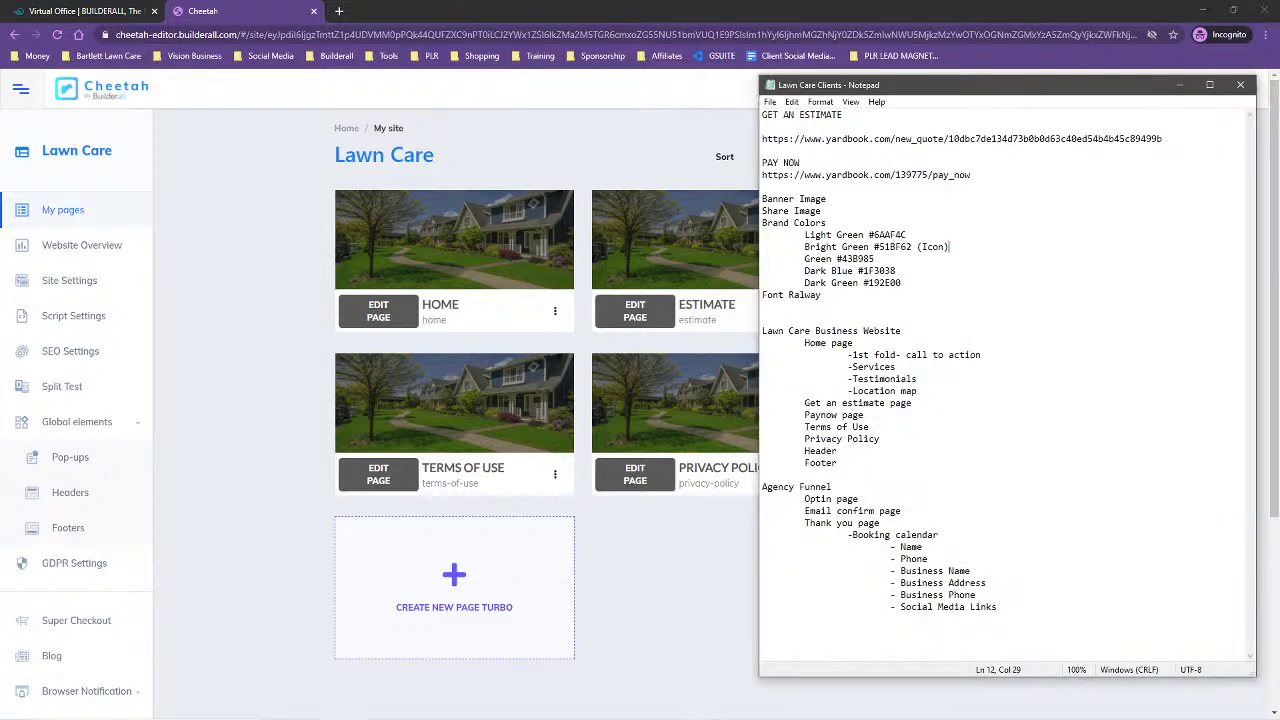
pyautogui.moveTo(987, 92); pyautogui.dragTo(578, 70)
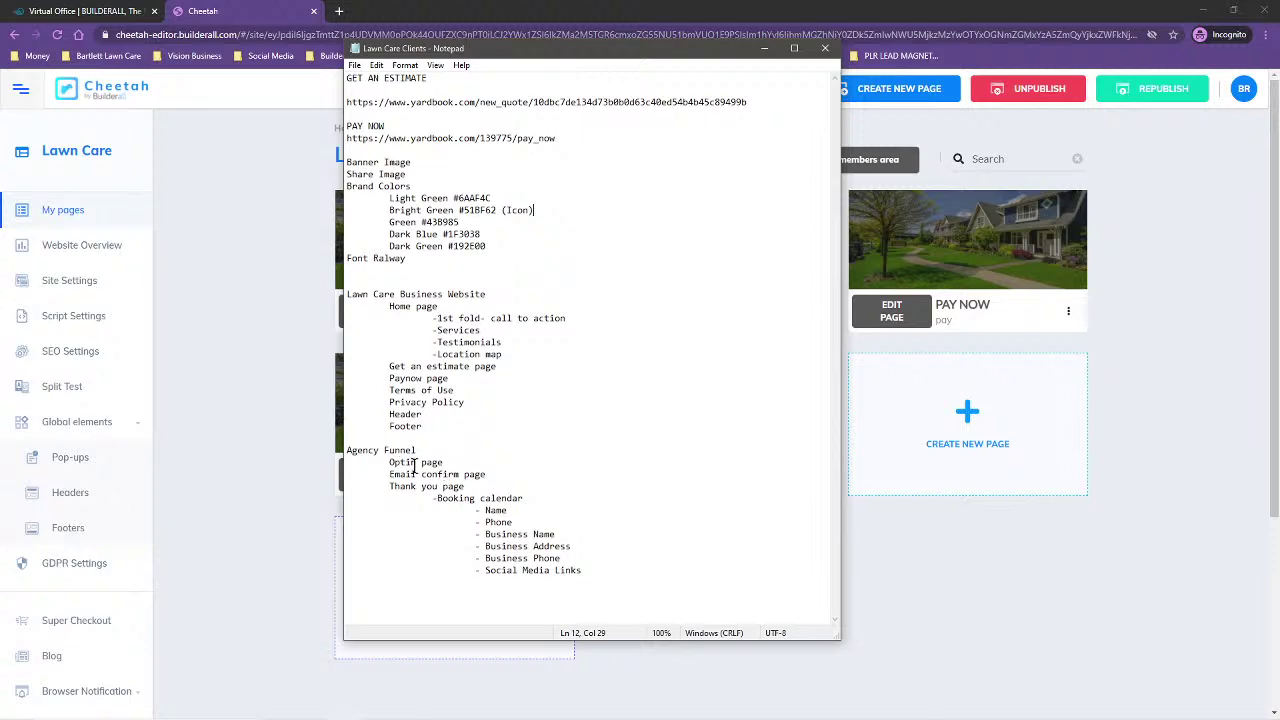
pyautogui.moveTo(588, 50); pyautogui.dragTo(632, 26)
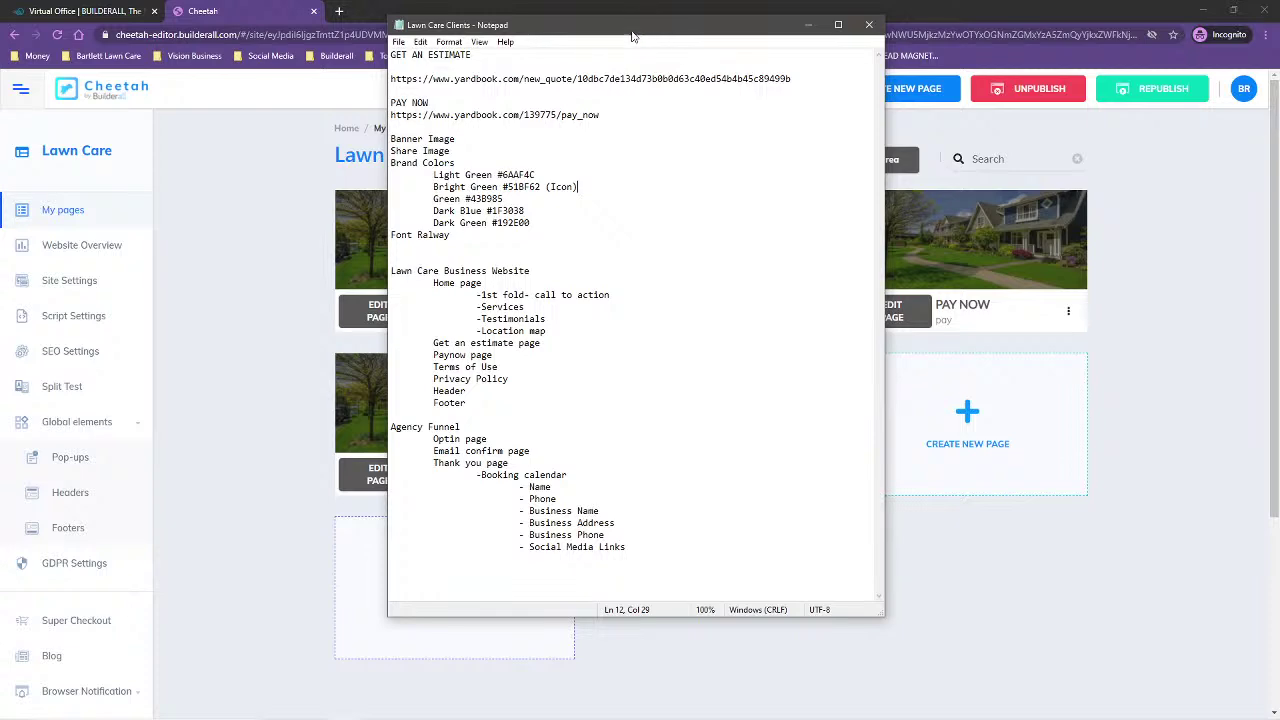
pyautogui.moveTo(558, 28); pyautogui.dragTo(843, 92)
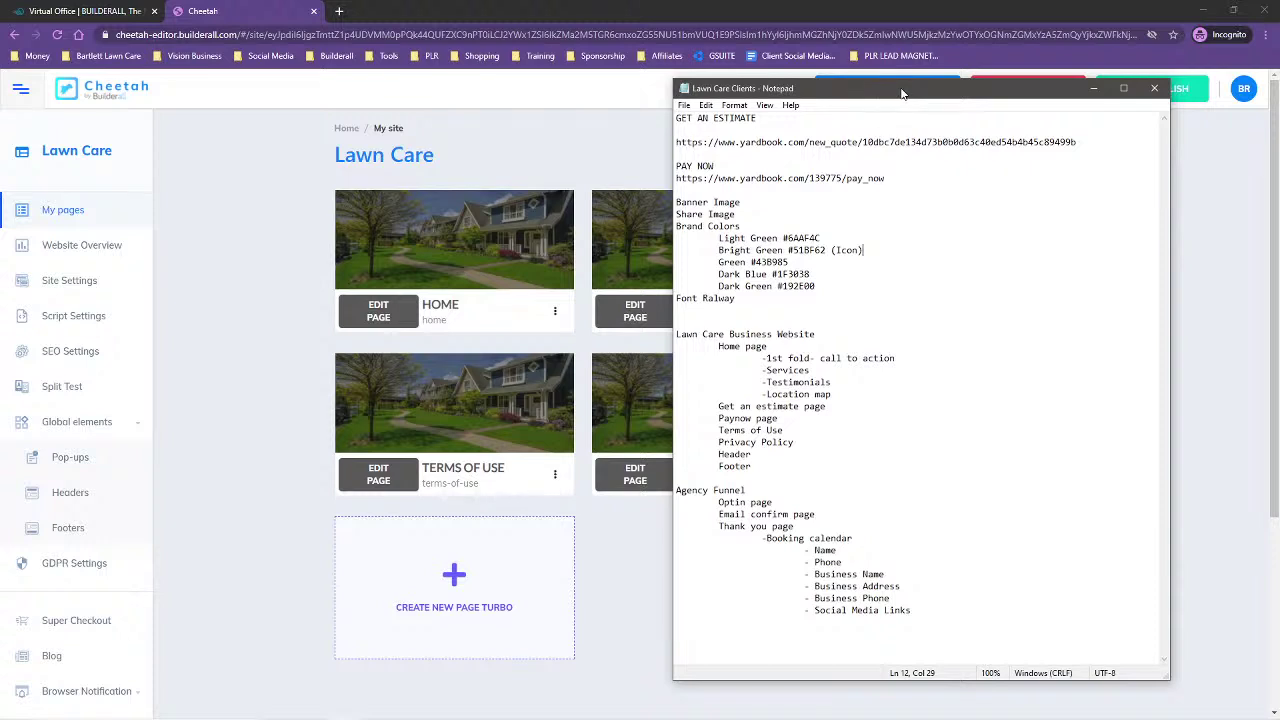